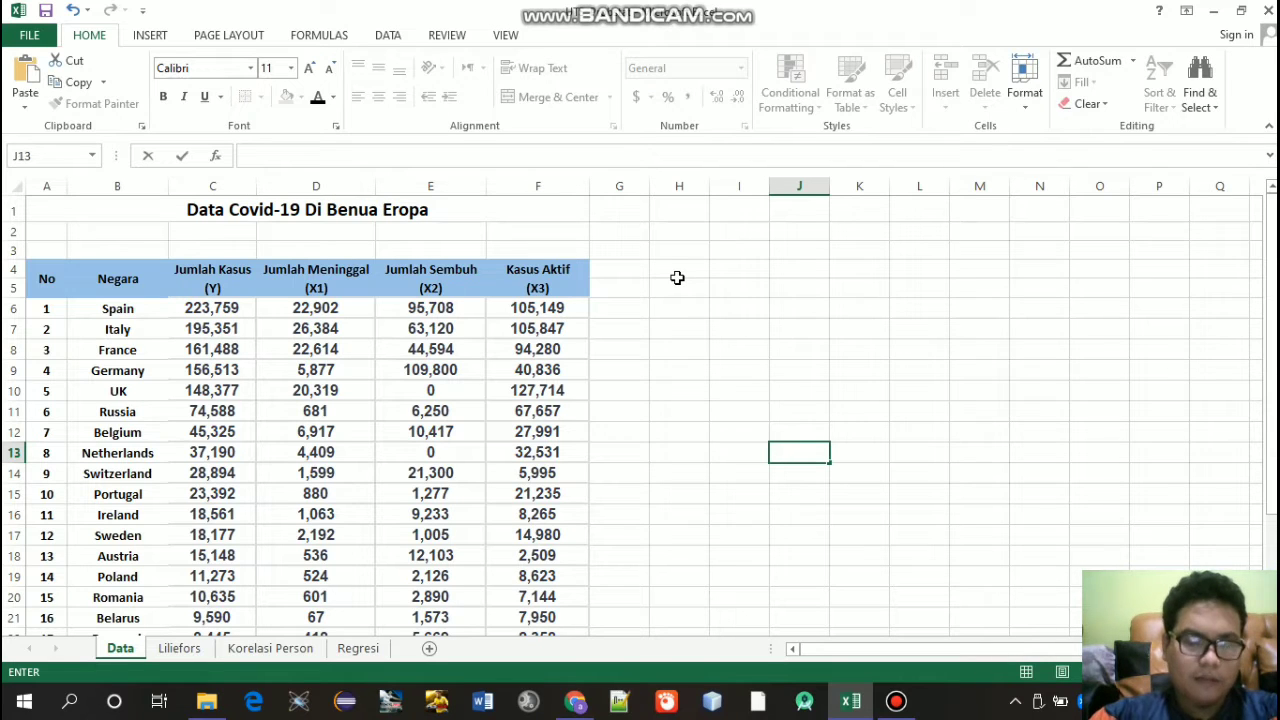
# Step: Review the Europe coronavirus table on Worldometers in Chrome and return to the Data sheet in Excel
pyautogui.click(677, 277)
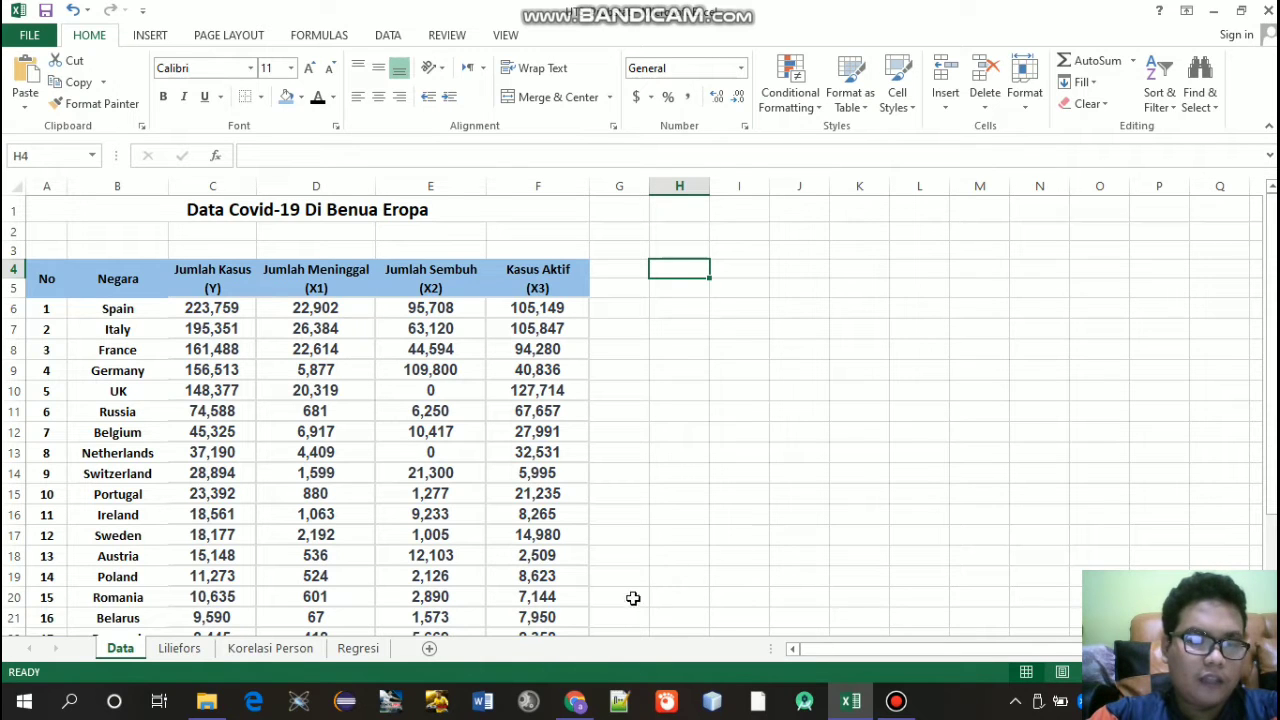
pyautogui.click(577, 704)
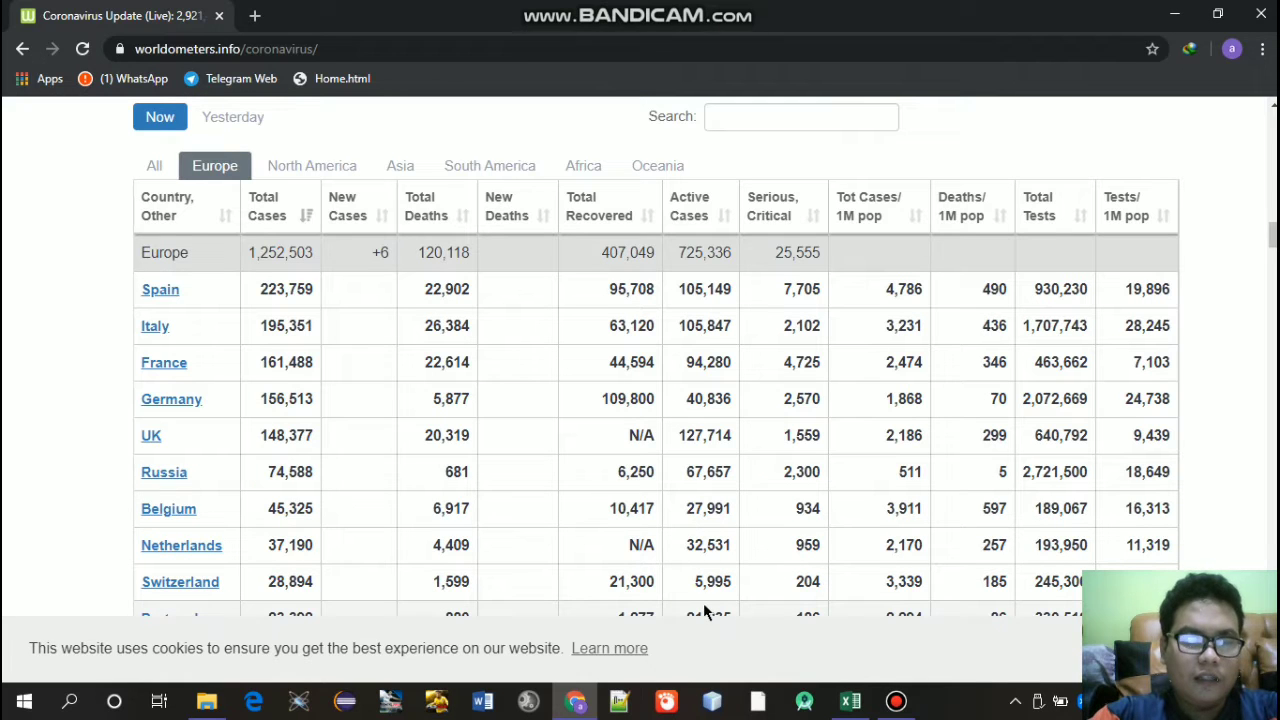
pyautogui.click(850, 706)
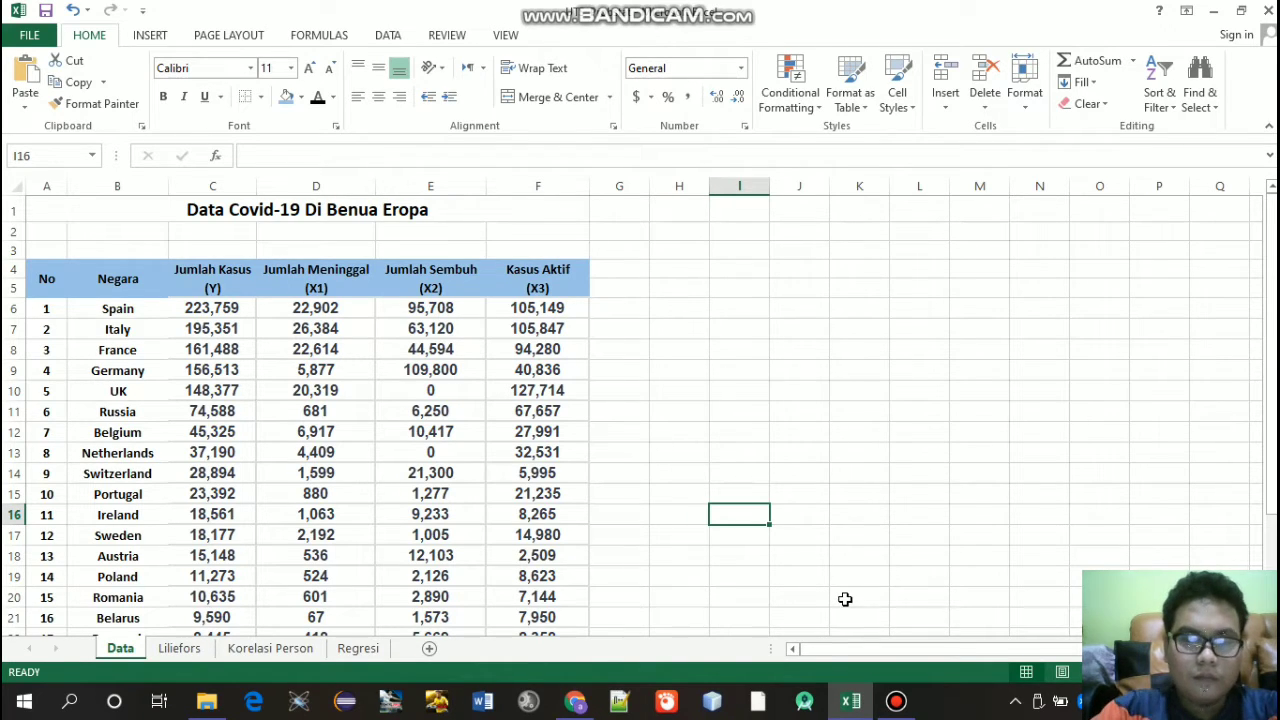
pyautogui.press('Home')
pyautogui.click(835, 433)
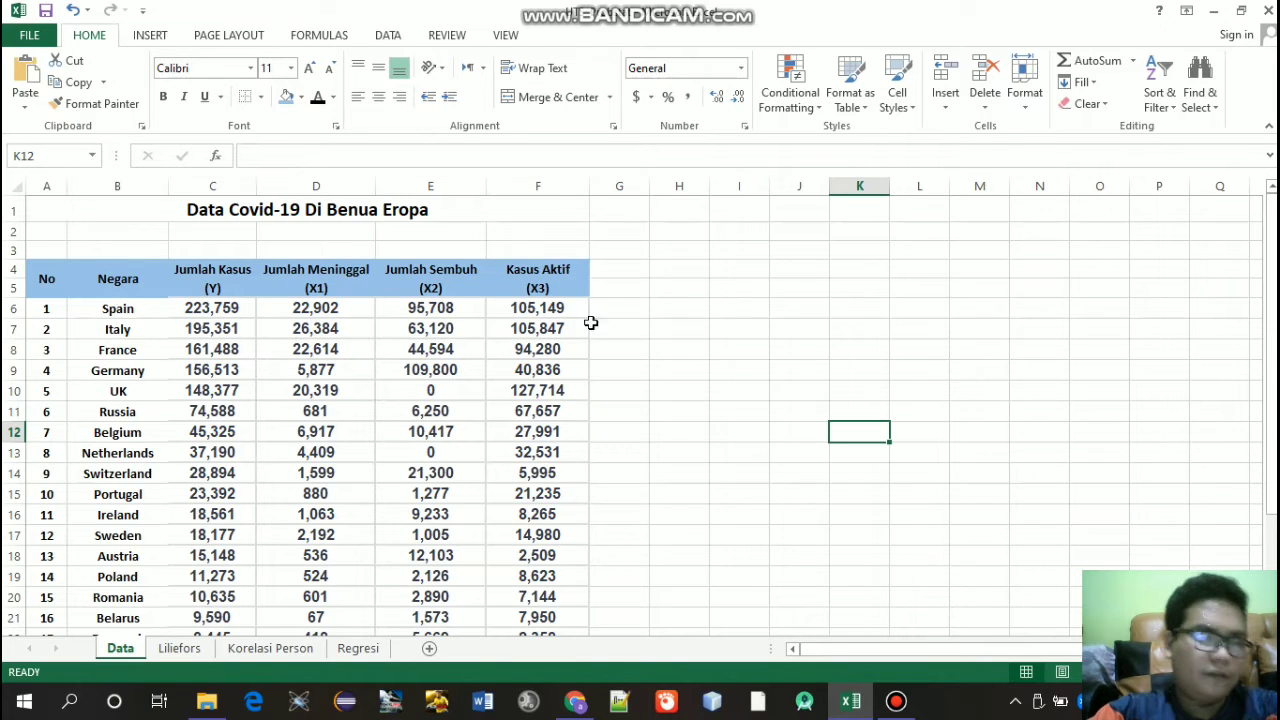
# Step: On the Liliefors sheet, calculate the RATA-RATA of Jumlah Kasus (Y) in B26 with AVERAGE over B6:B25
pyautogui.click(178, 649)
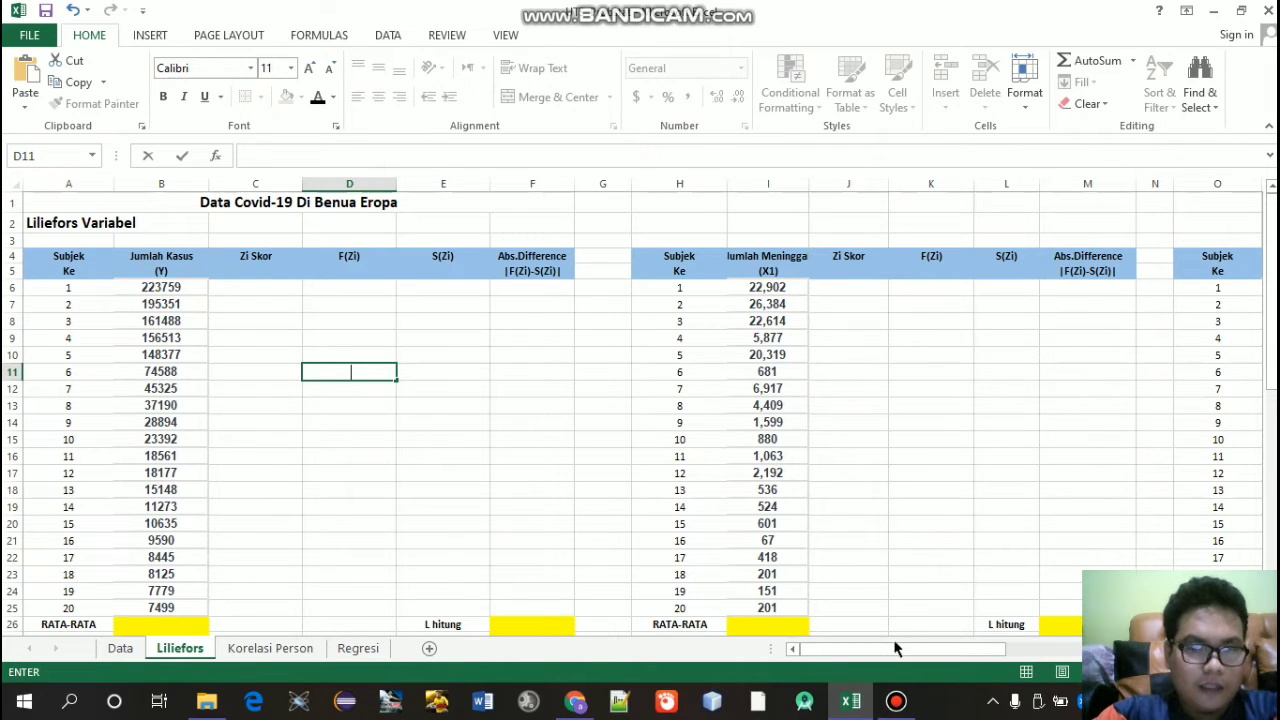
pyautogui.moveTo(899, 649); pyautogui.dragTo(867, 668)
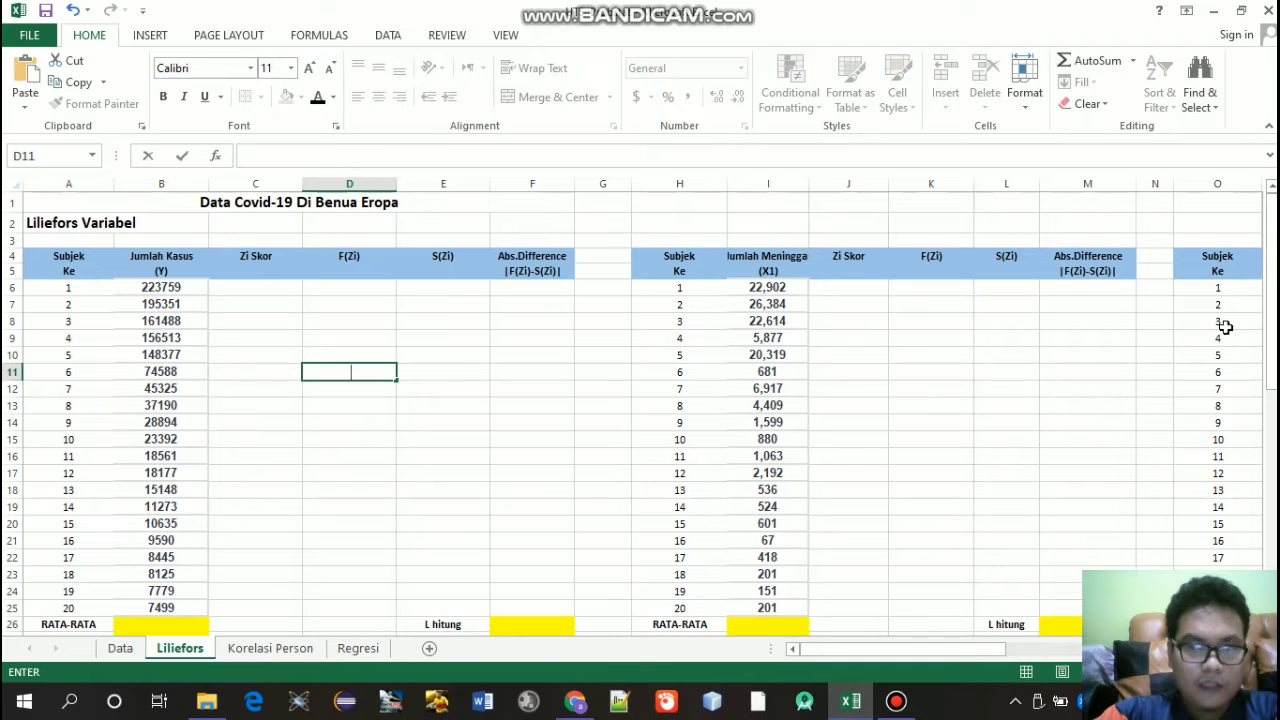
pyautogui.scroll(-1, 1270, 300)
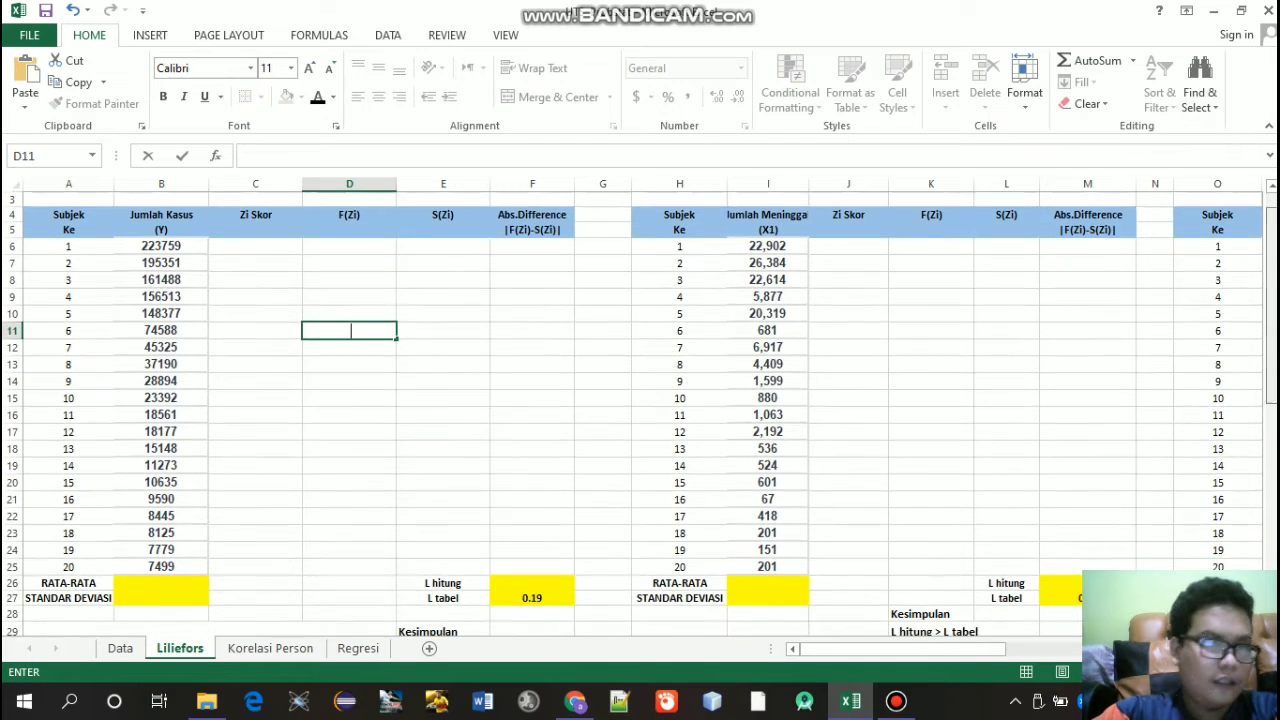
pyautogui.click(181, 584)
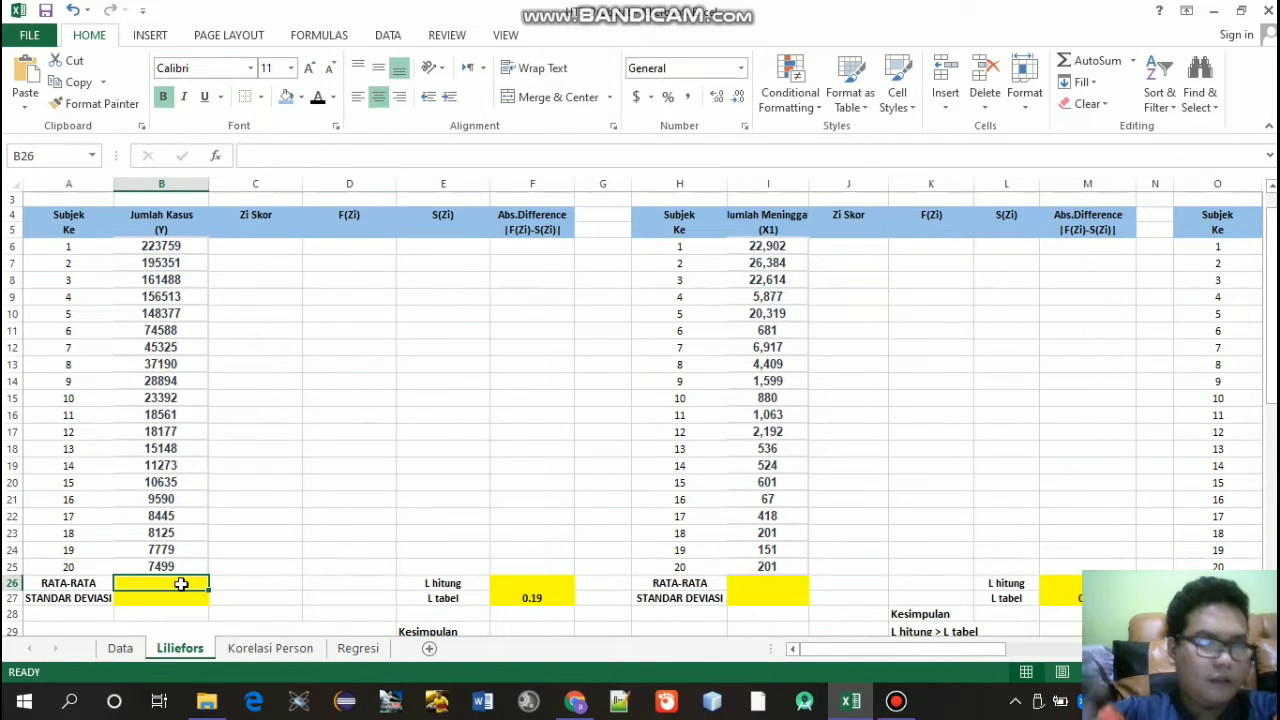
pyautogui.write('=')
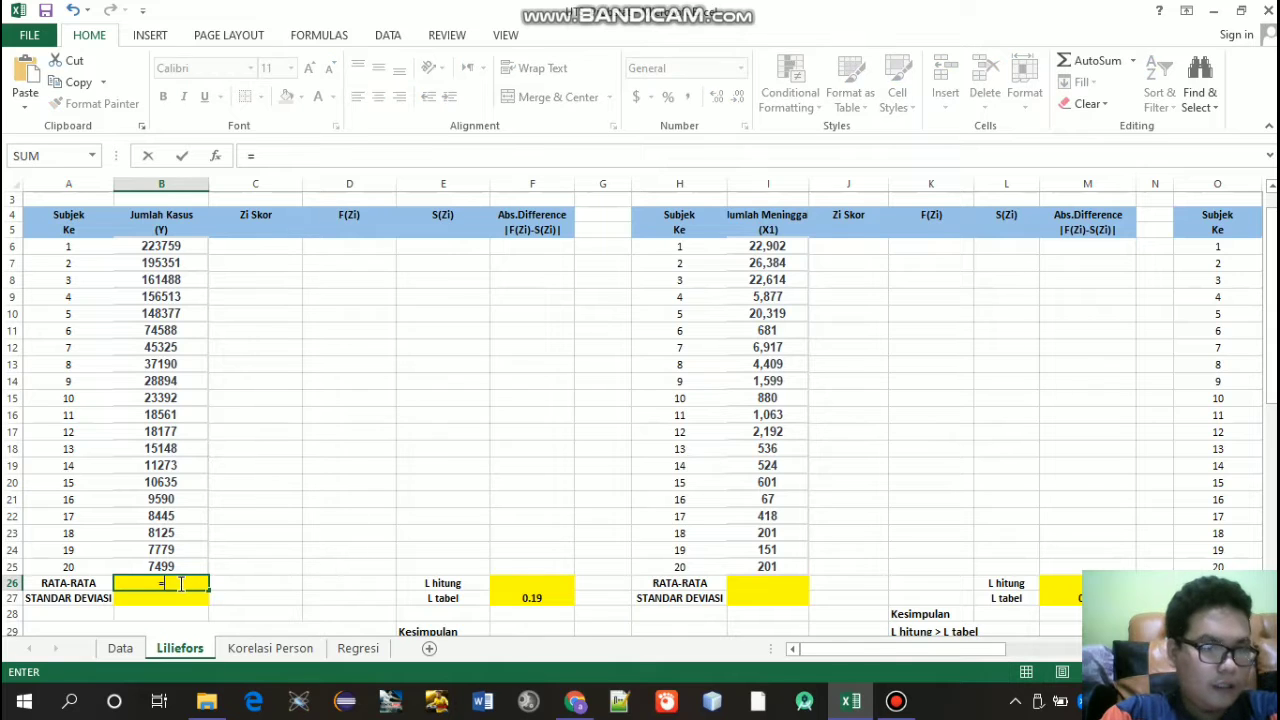
pyautogui.write('Ave')
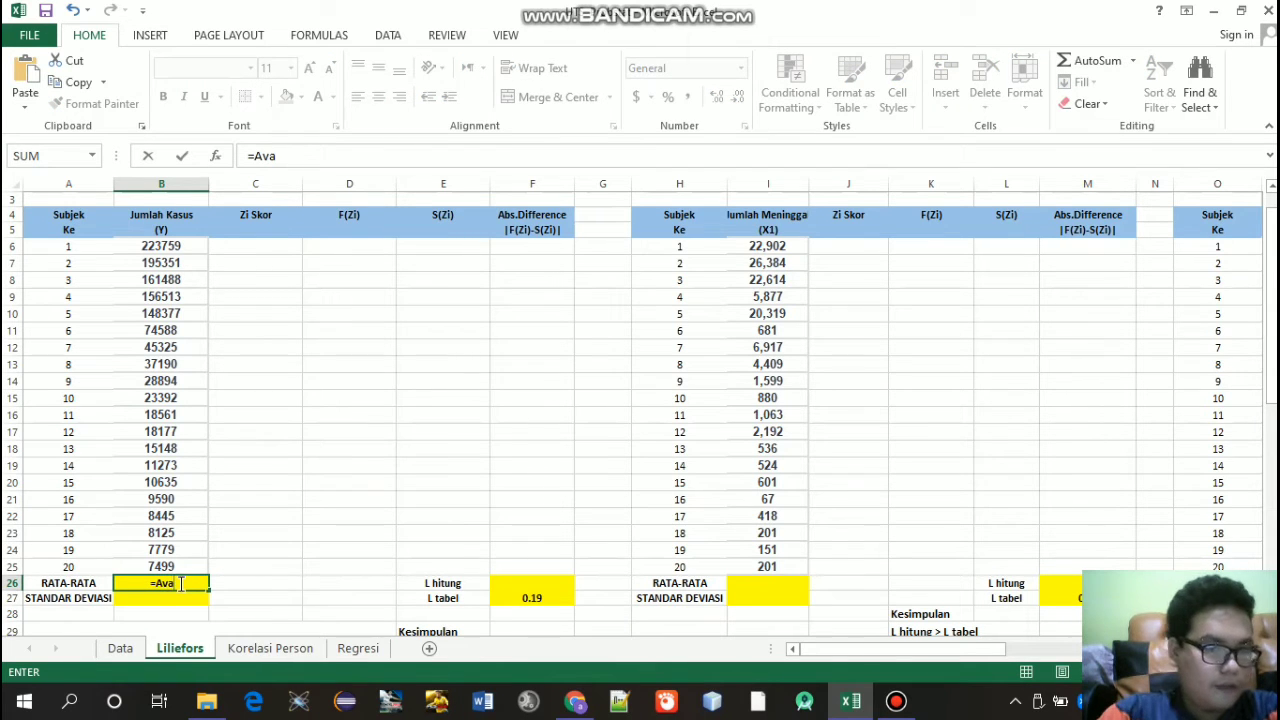
pyautogui.press('BackSpace')
pyautogui.press('BackSpace')
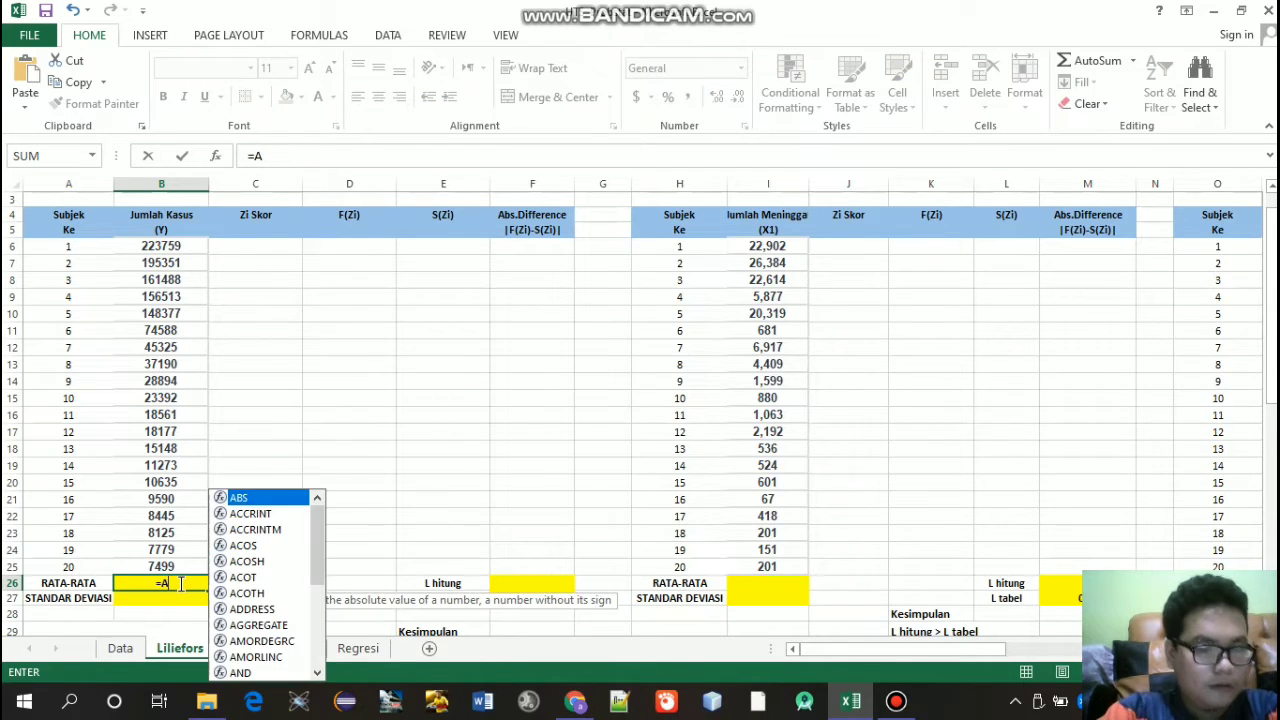
pyautogui.press('Escape')
pyautogui.write('v')
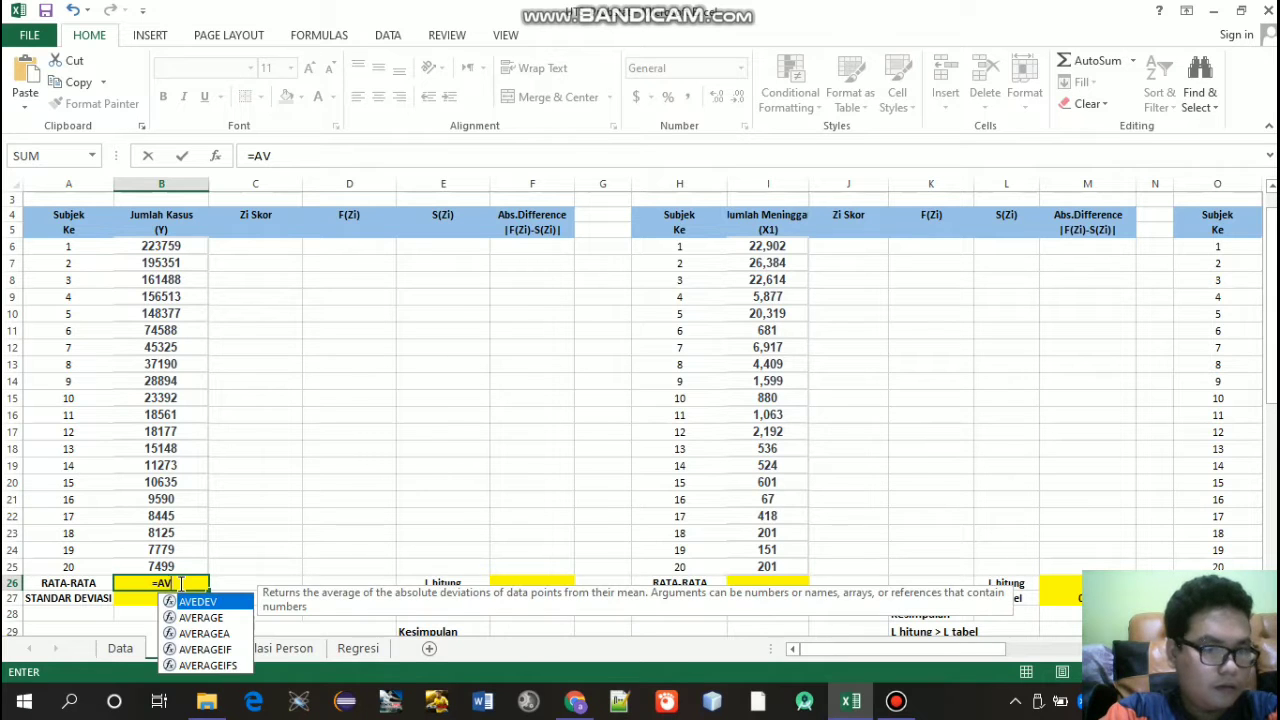
pyautogui.press('Down')
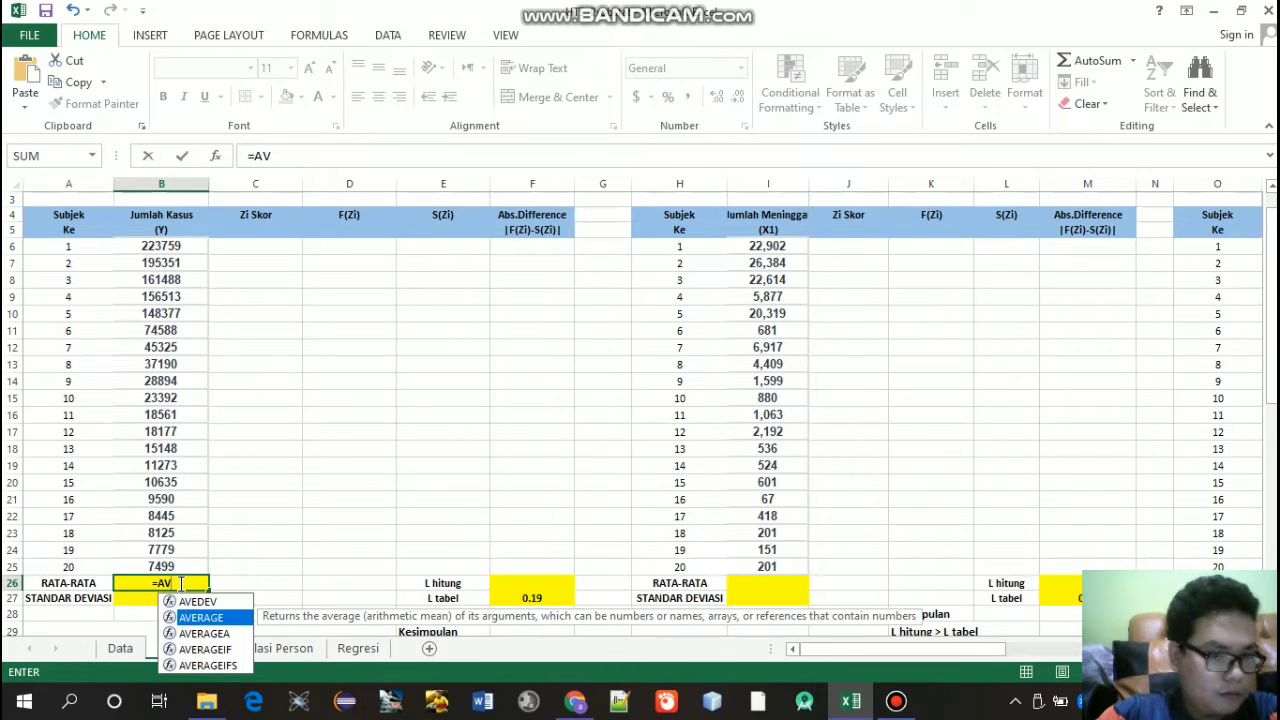
pyautogui.press('Tab')
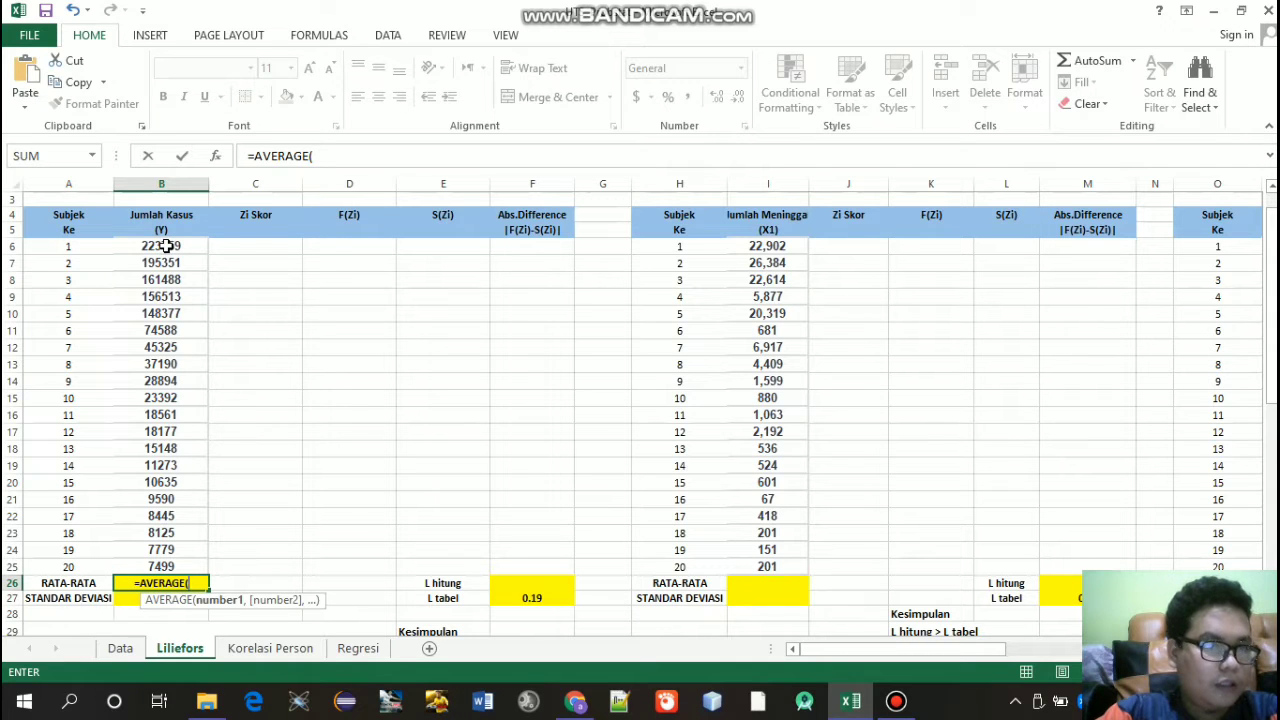
pyautogui.moveTo(165, 247); pyautogui.dragTo(198, 567)
pyautogui.press('Return')
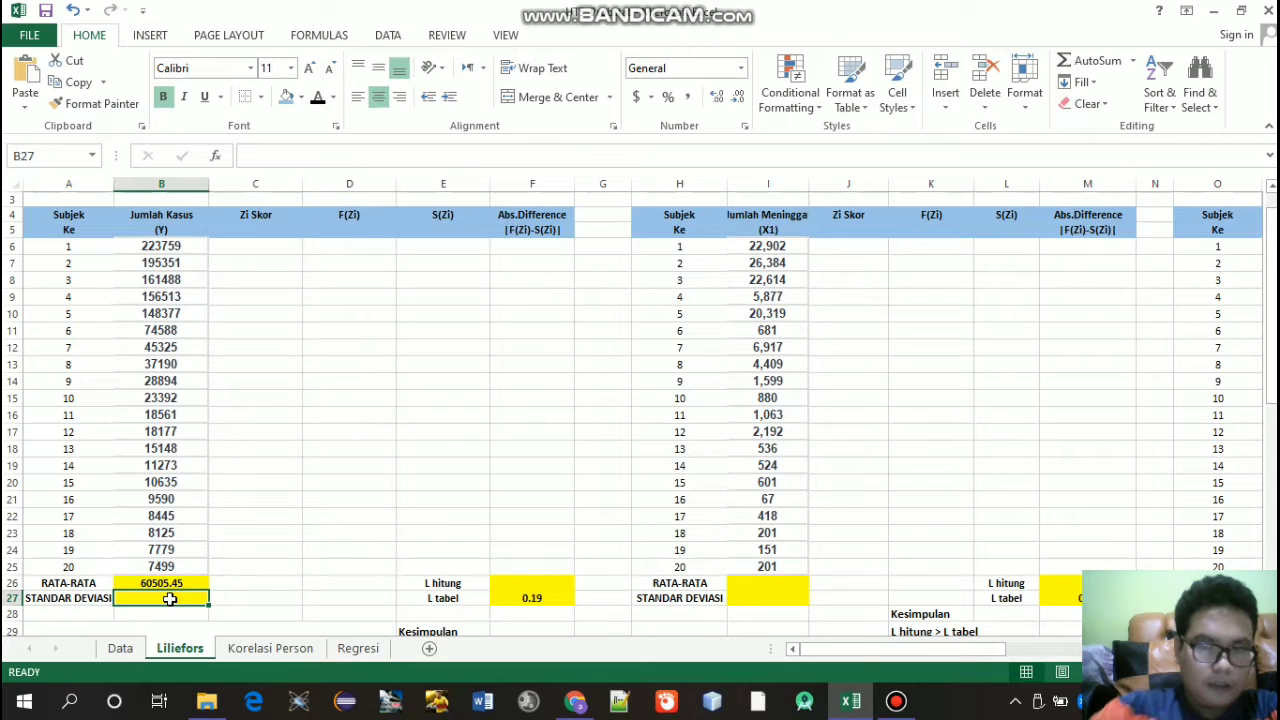
# Step: Calculate the STANDAR DEVIASI of Jumlah Kasus (Y) in B27 with =STDEV(B6:B25)
pyautogui.write('=')
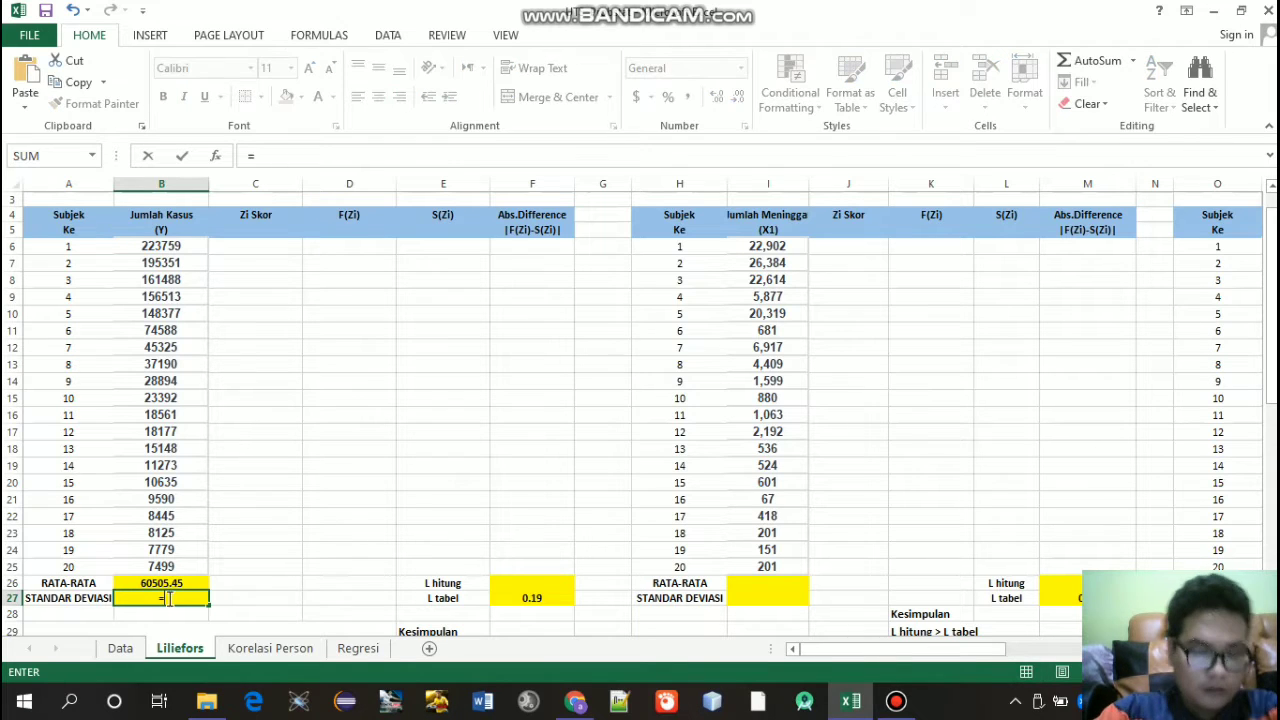
pyautogui.write('ST')
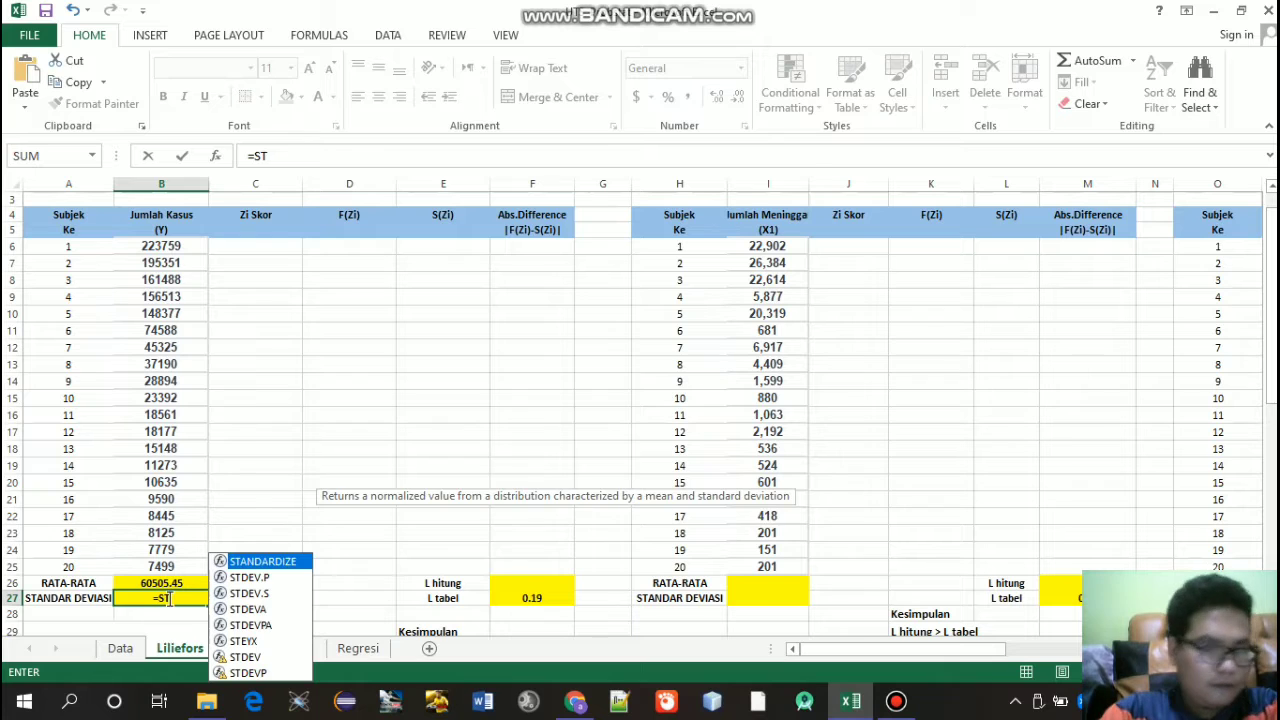
pyautogui.press('Down')
pyautogui.press('Down')
pyautogui.press('Down')
pyautogui.press('Down')
pyautogui.press('Down')
pyautogui.press('Down')
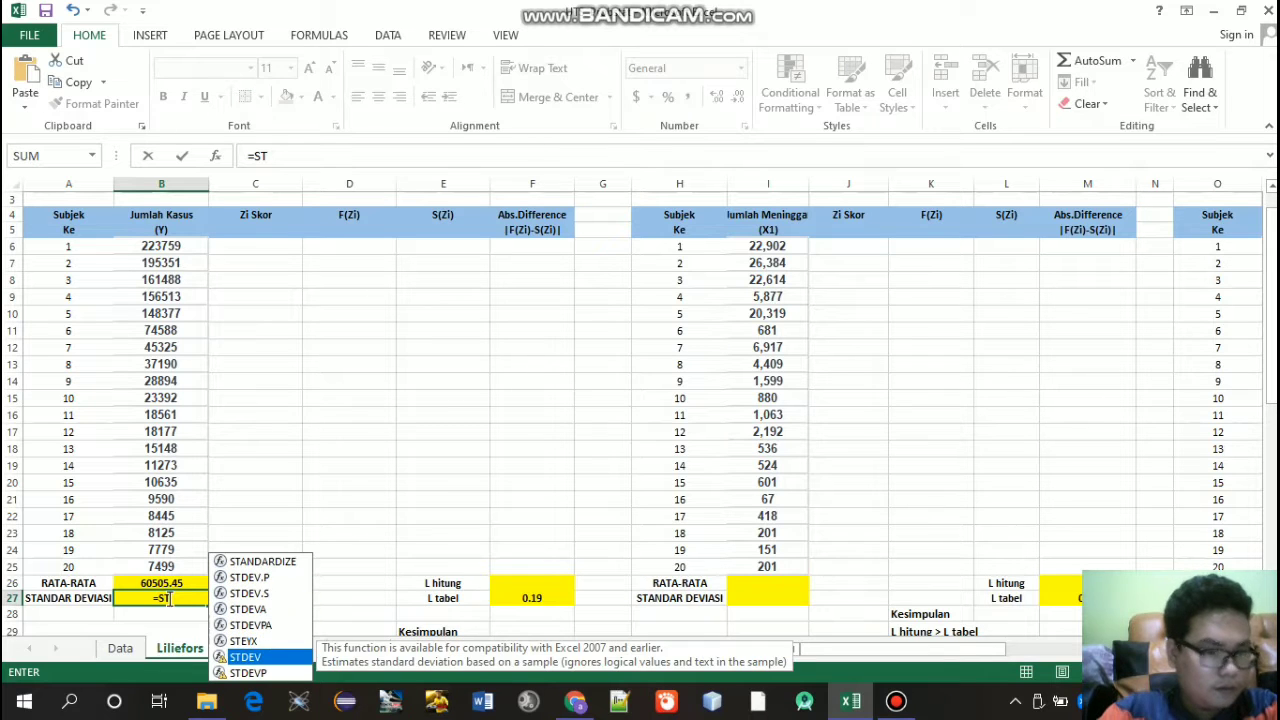
pyautogui.press('Tab')
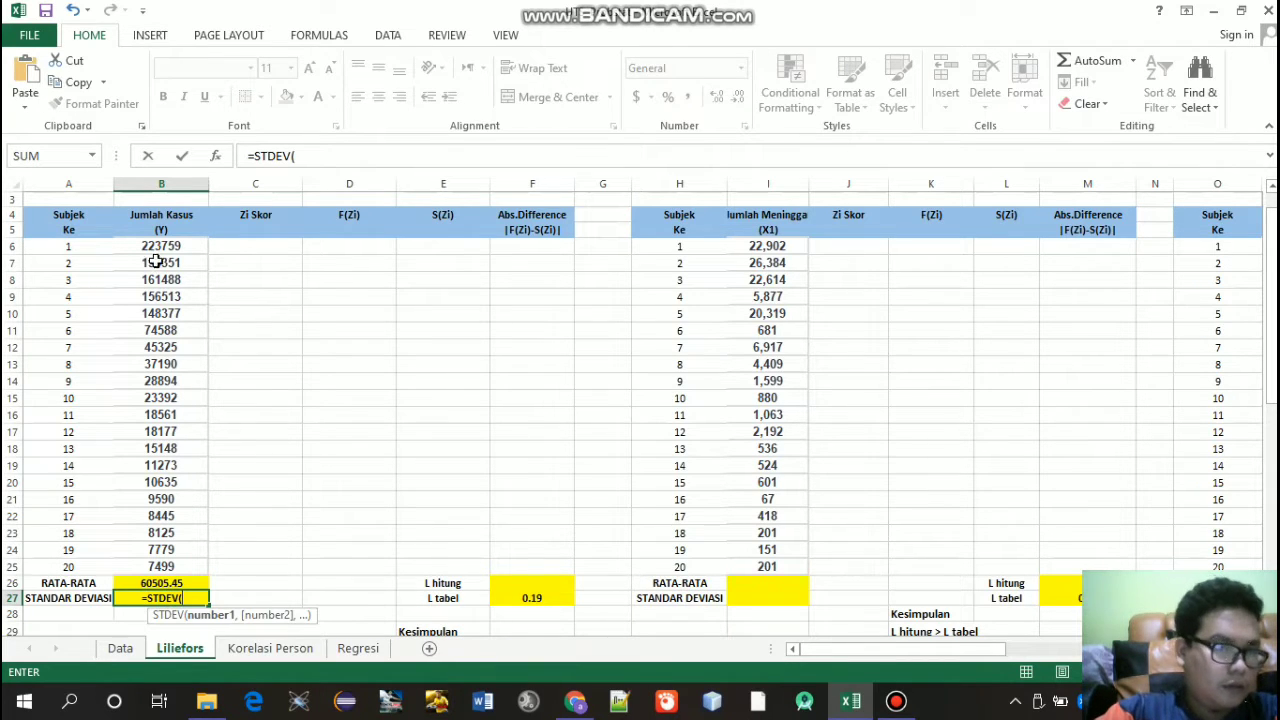
pyautogui.moveTo(164, 248); pyautogui.dragTo(172, 580)
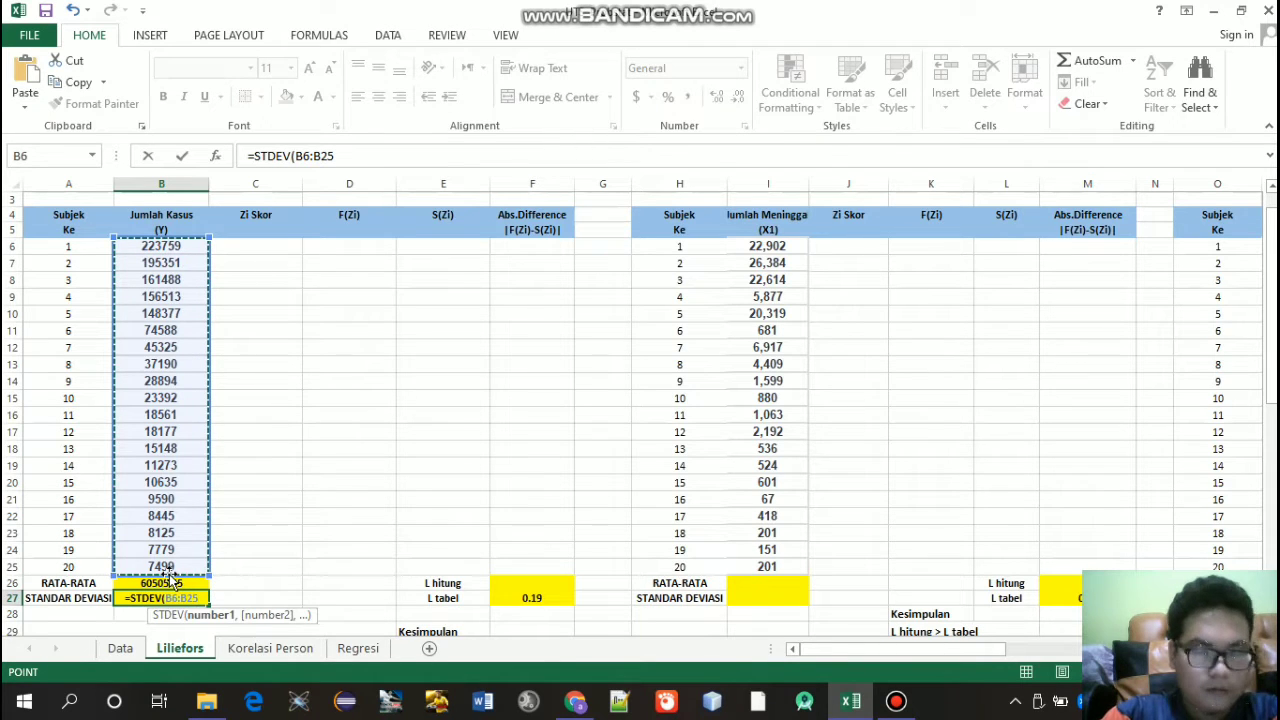
pyautogui.write(')')
pyautogui.press('Return')
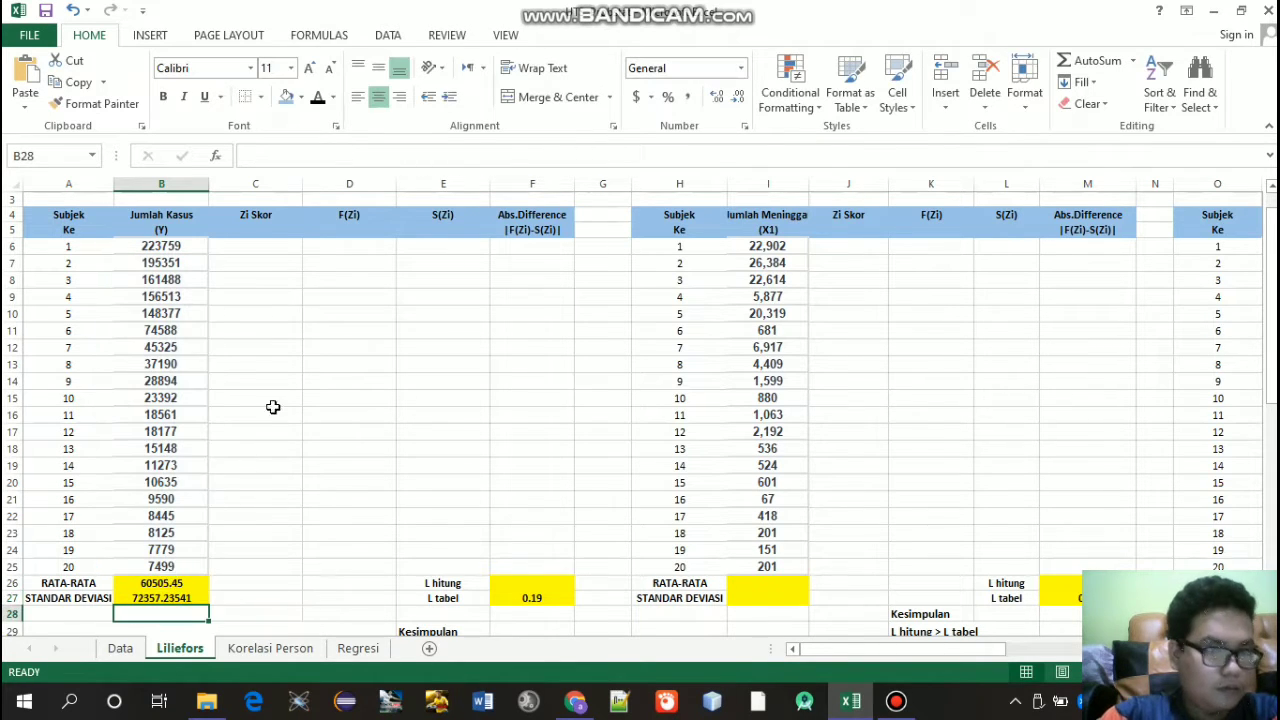
# Step: Enter =(B6-$B$26)/$B$27 in C6 as the first Zi Skor for Jumlah Kasus (Y) and fill it down to C25
pyautogui.click(256, 244)
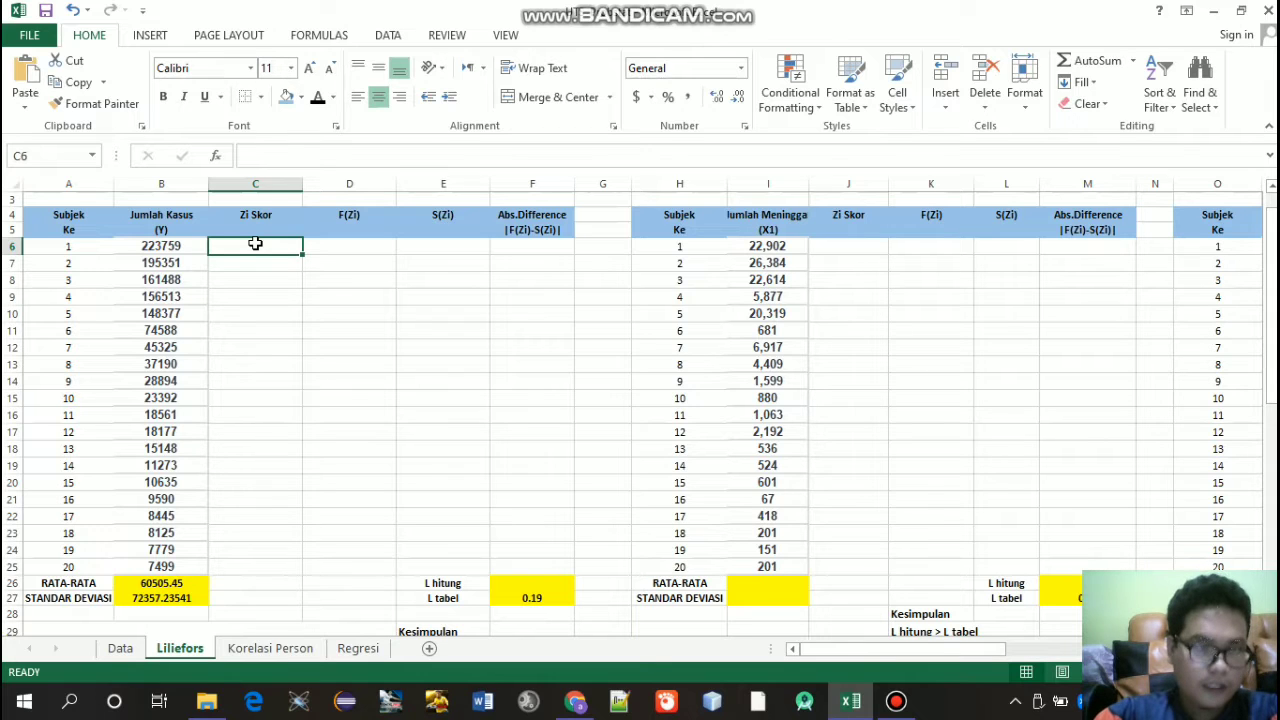
pyautogui.write('=')
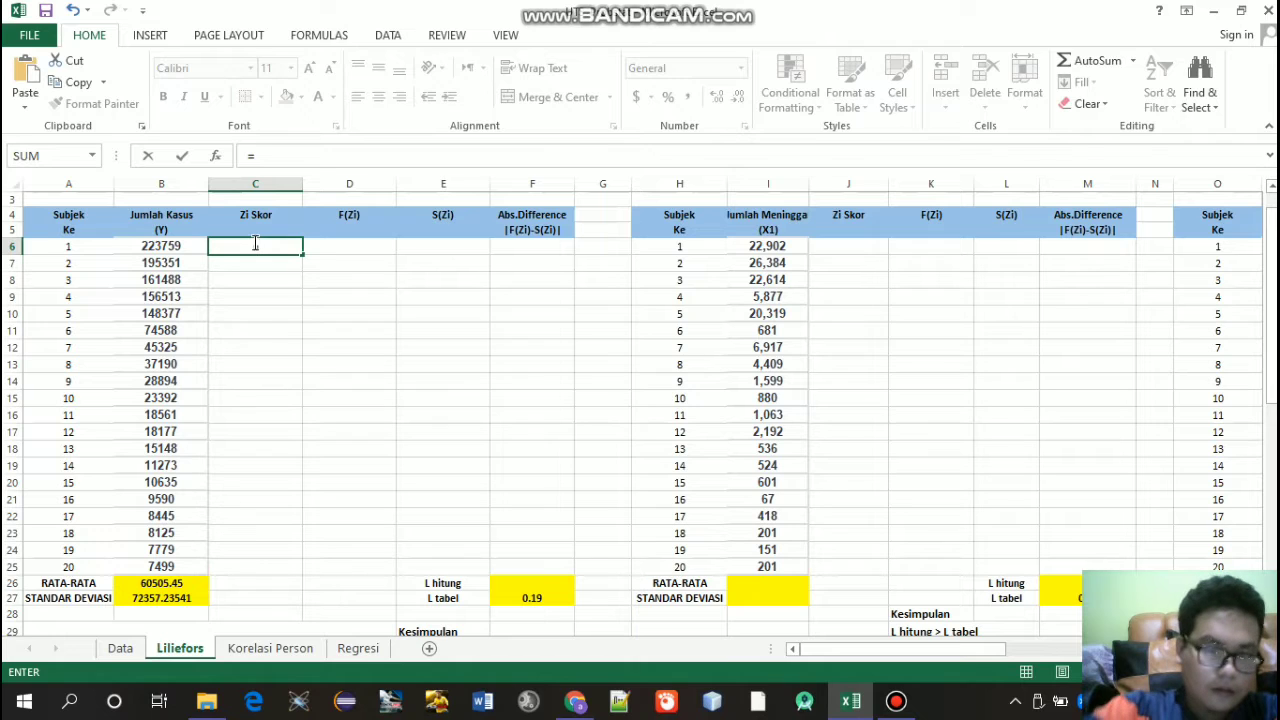
pyautogui.write('(')
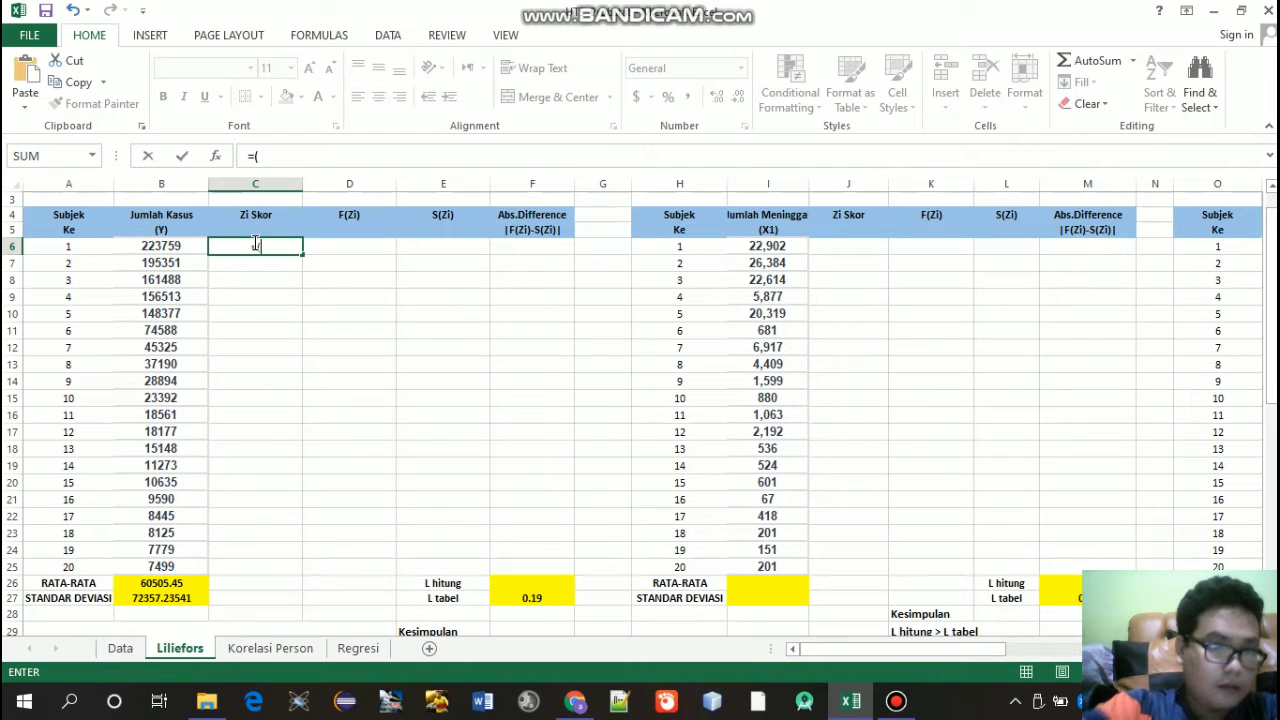
pyautogui.click(155, 247)
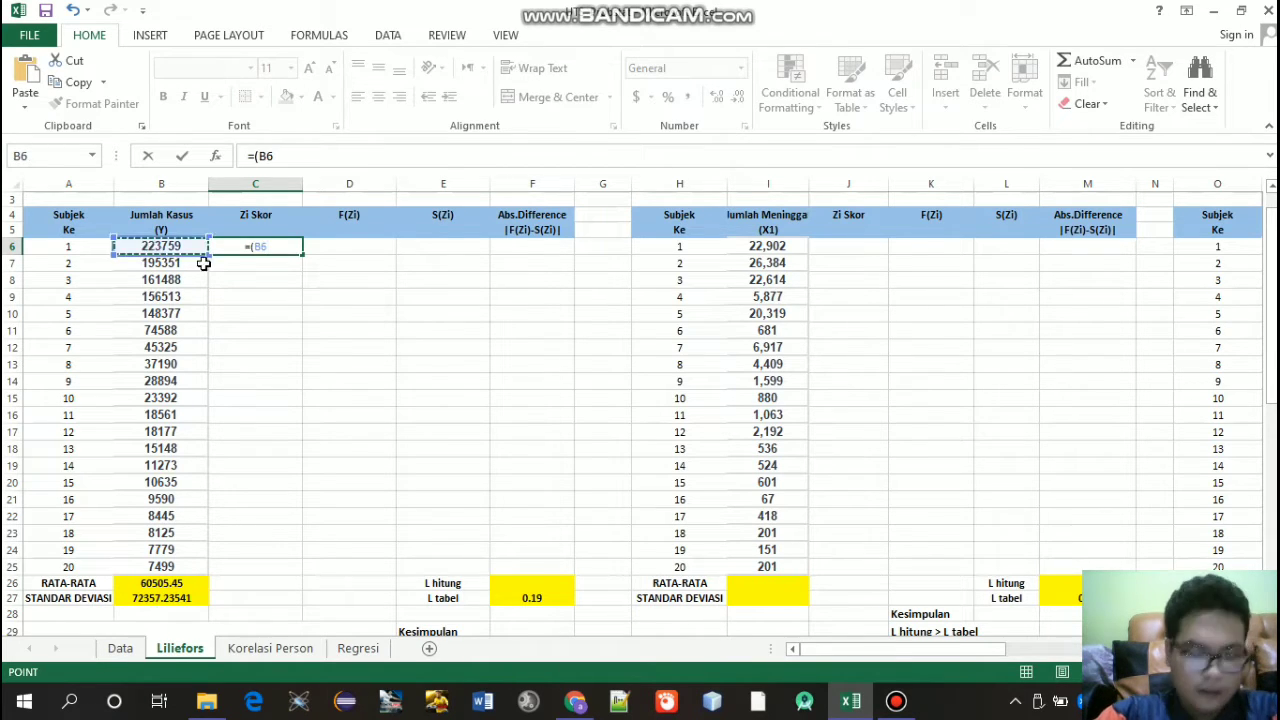
pyautogui.write('-')
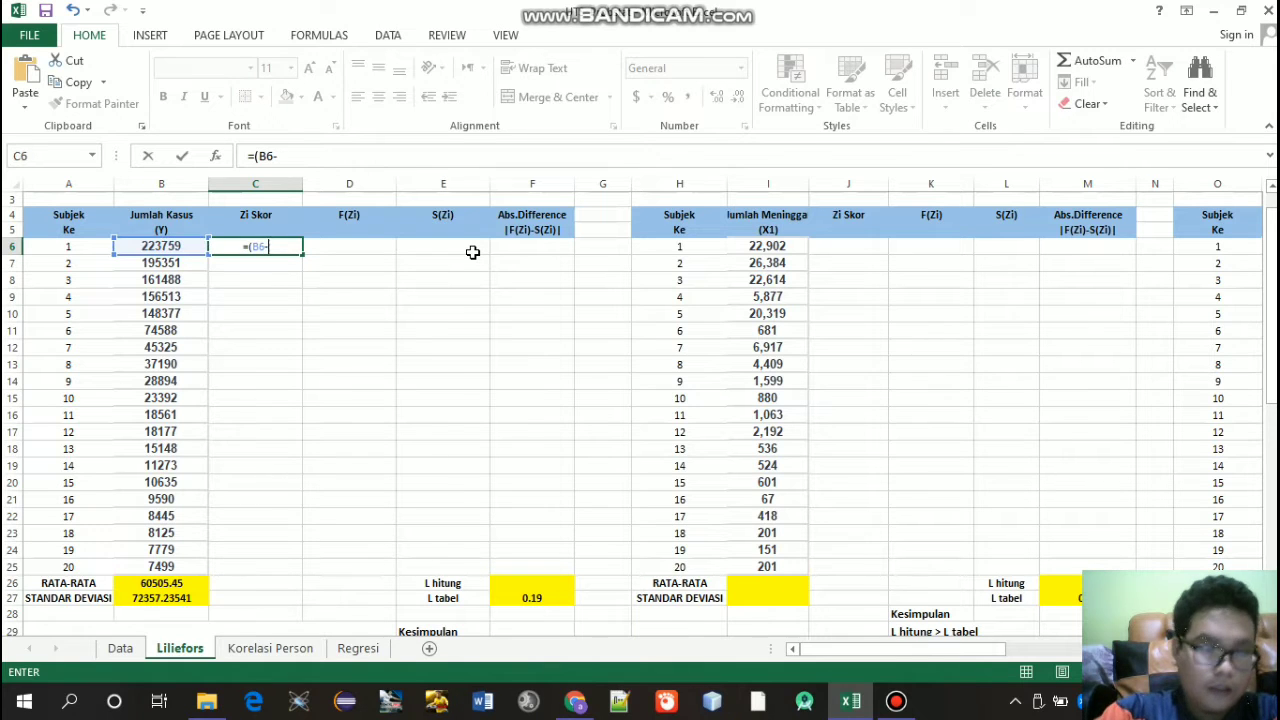
pyautogui.click(150, 585)
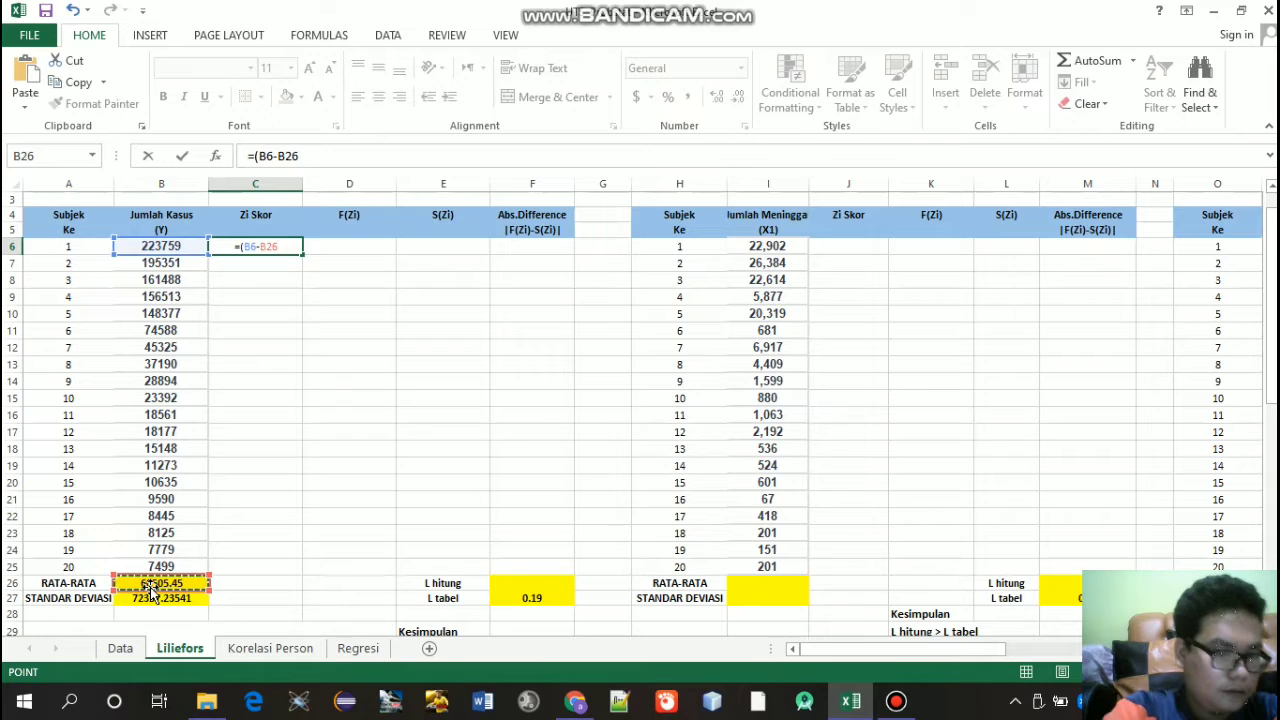
pyautogui.press('F4')
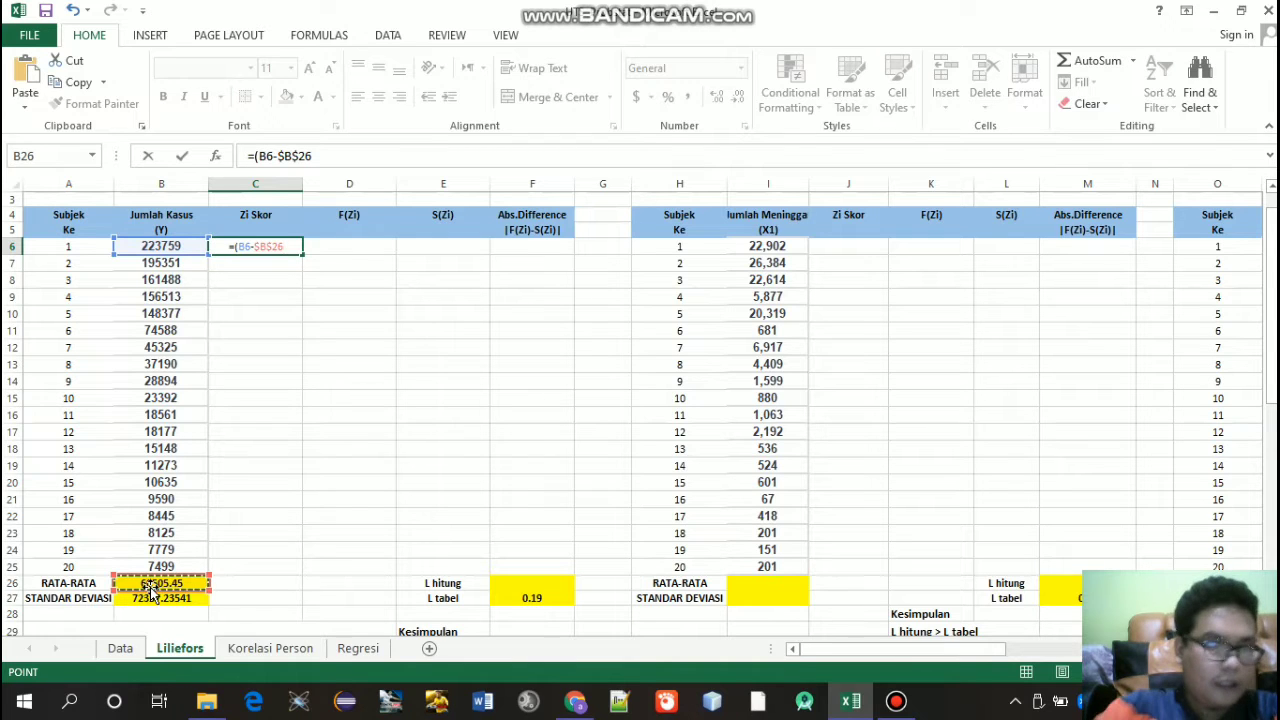
pyautogui.write(')')
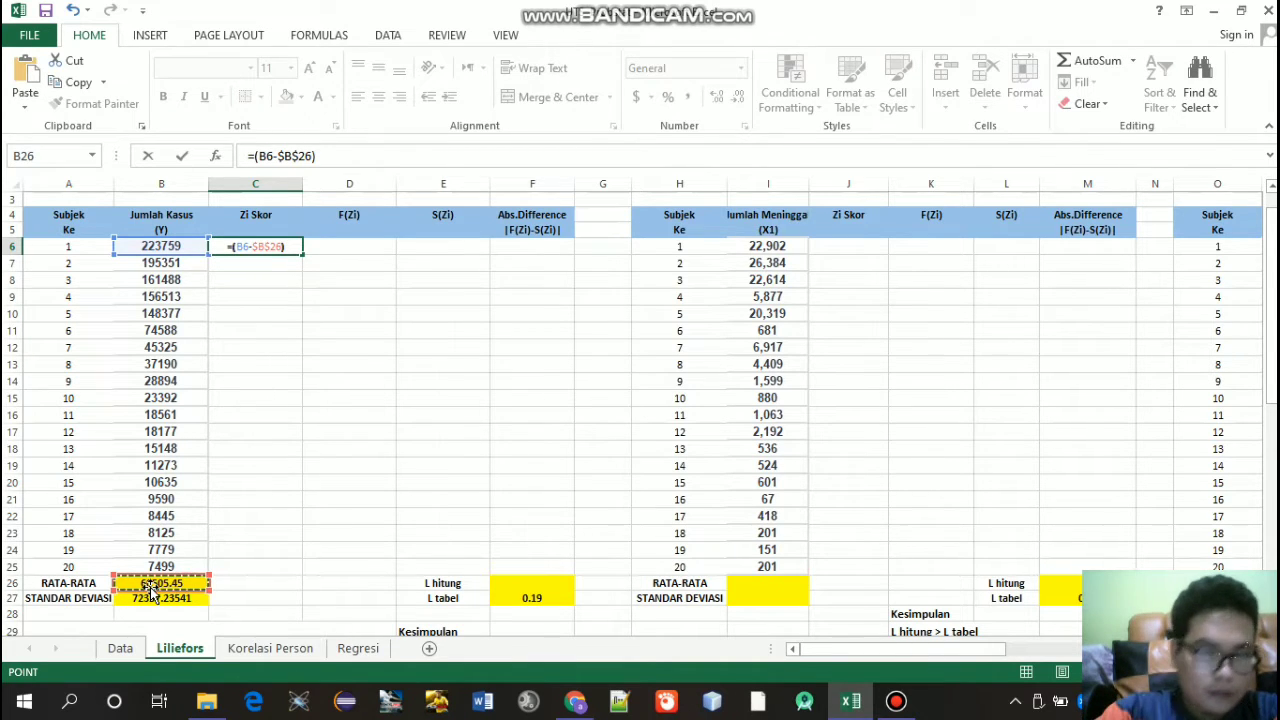
pyautogui.write('/')
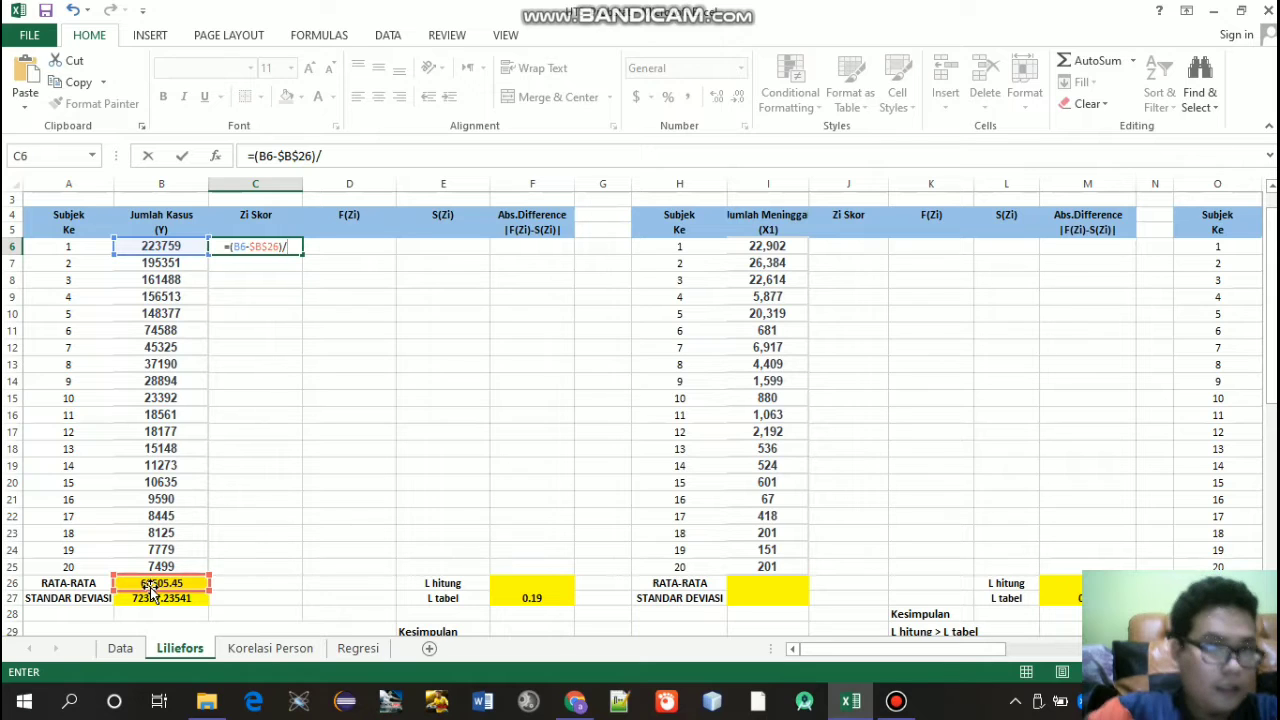
pyautogui.click(164, 600)
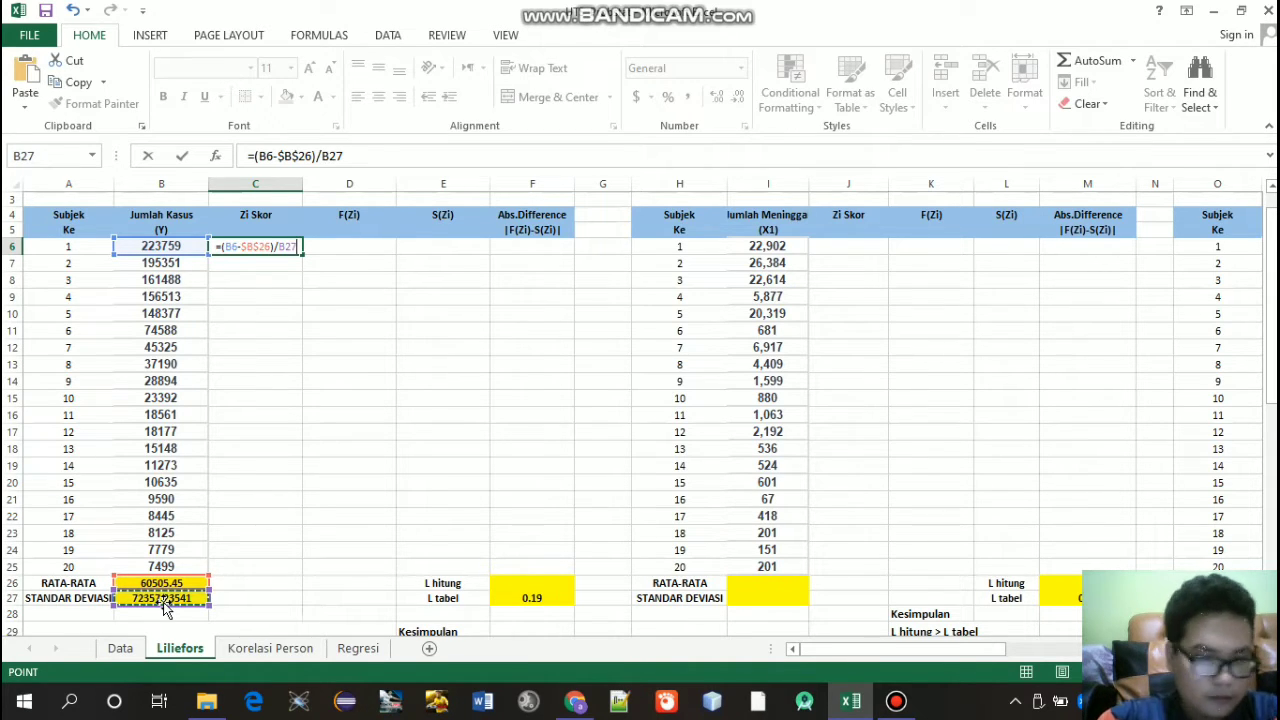
pyautogui.press('F4')
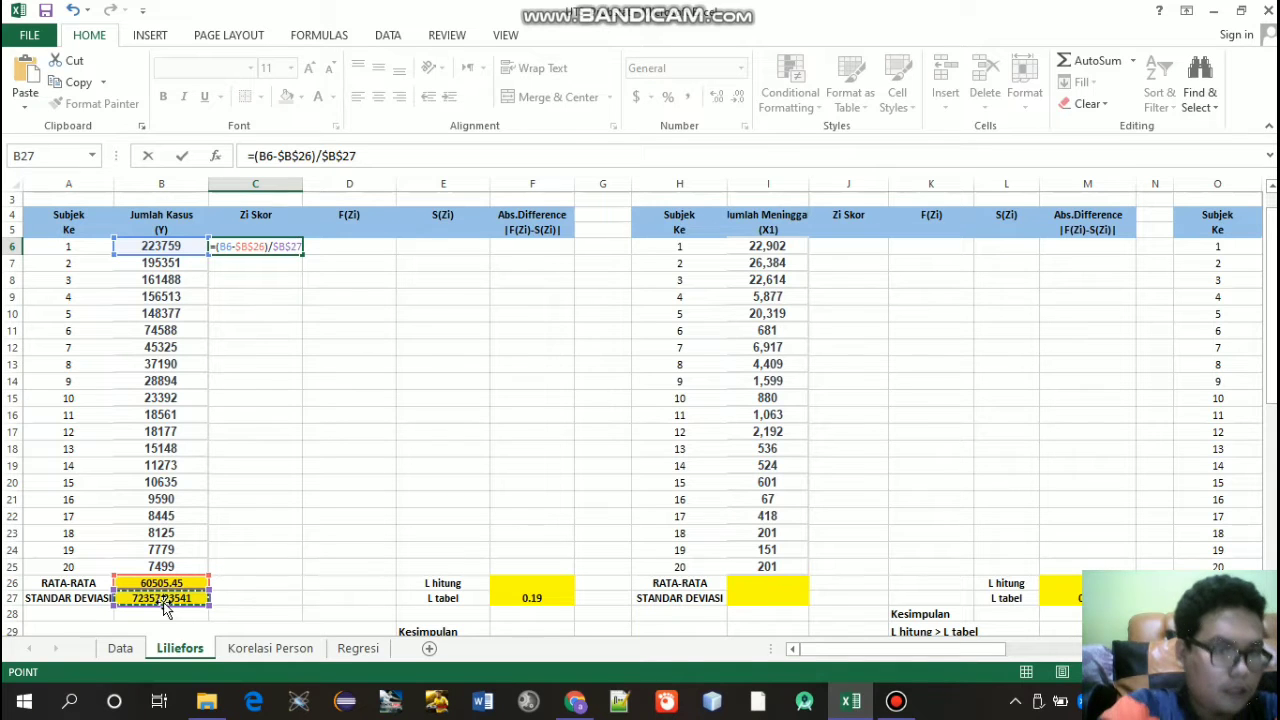
pyautogui.press('Return')
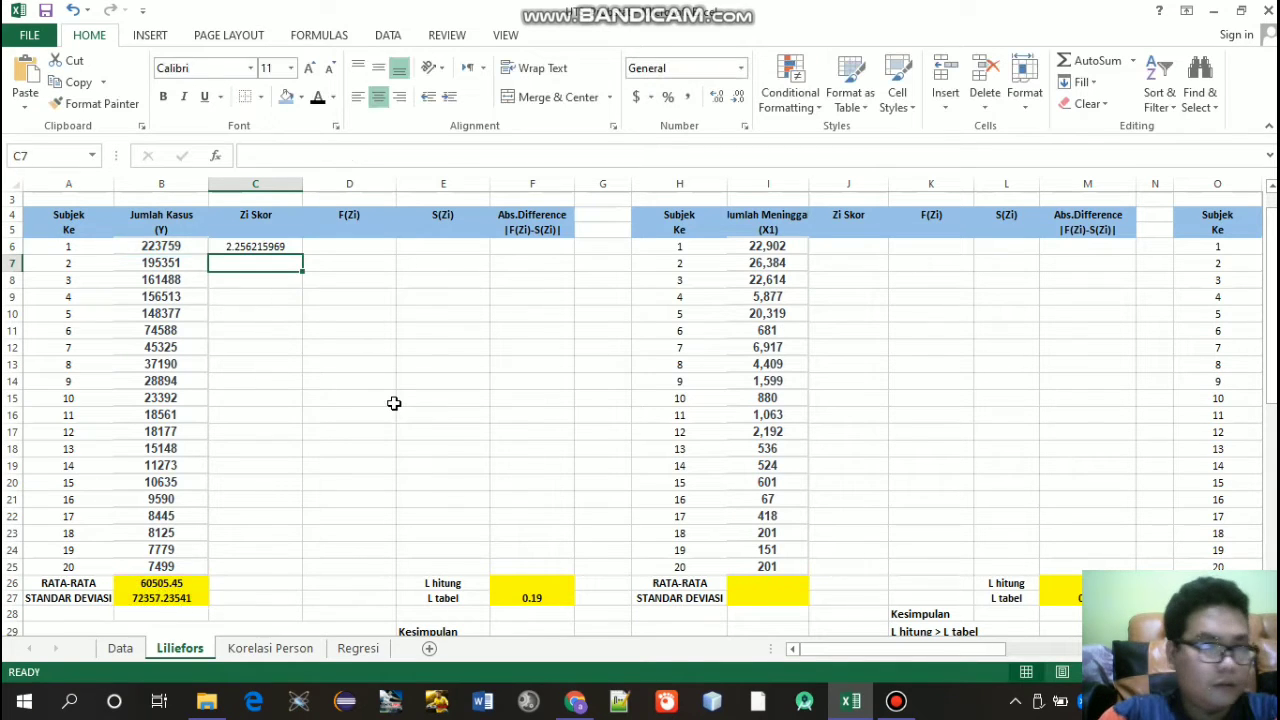
pyautogui.click(281, 246)
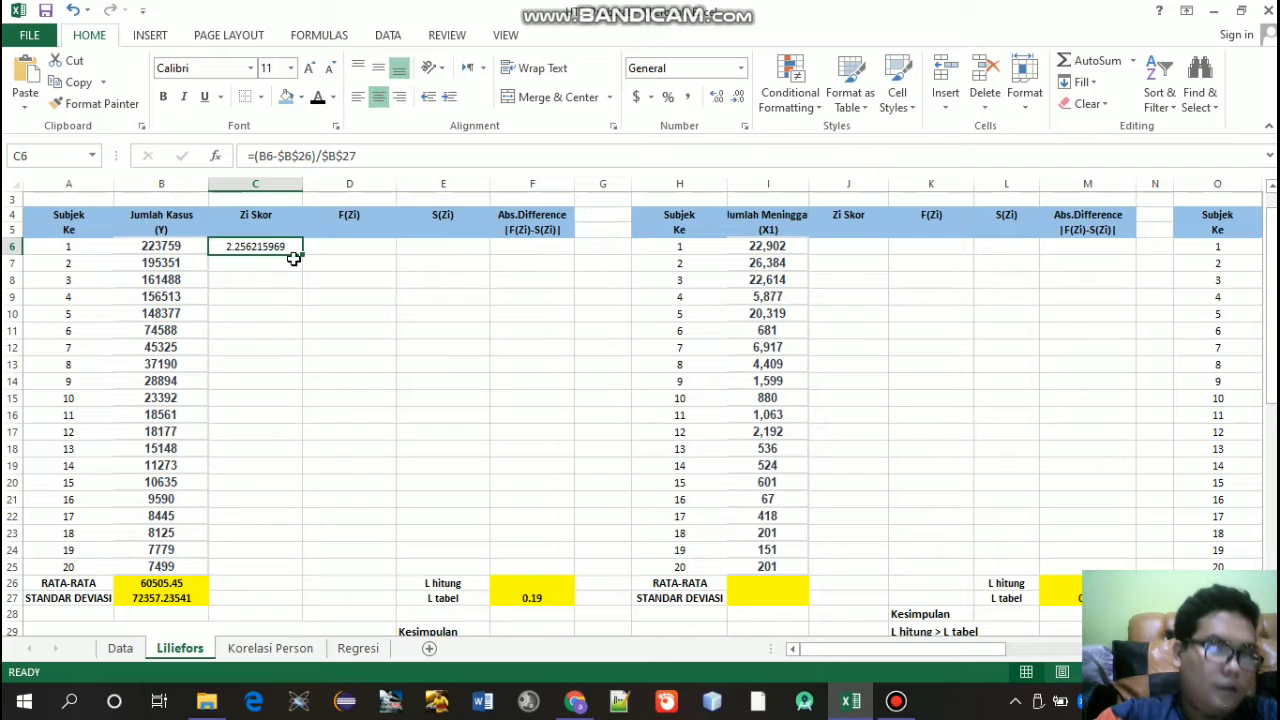
pyautogui.moveTo(303, 254); pyautogui.dragTo(277, 572)
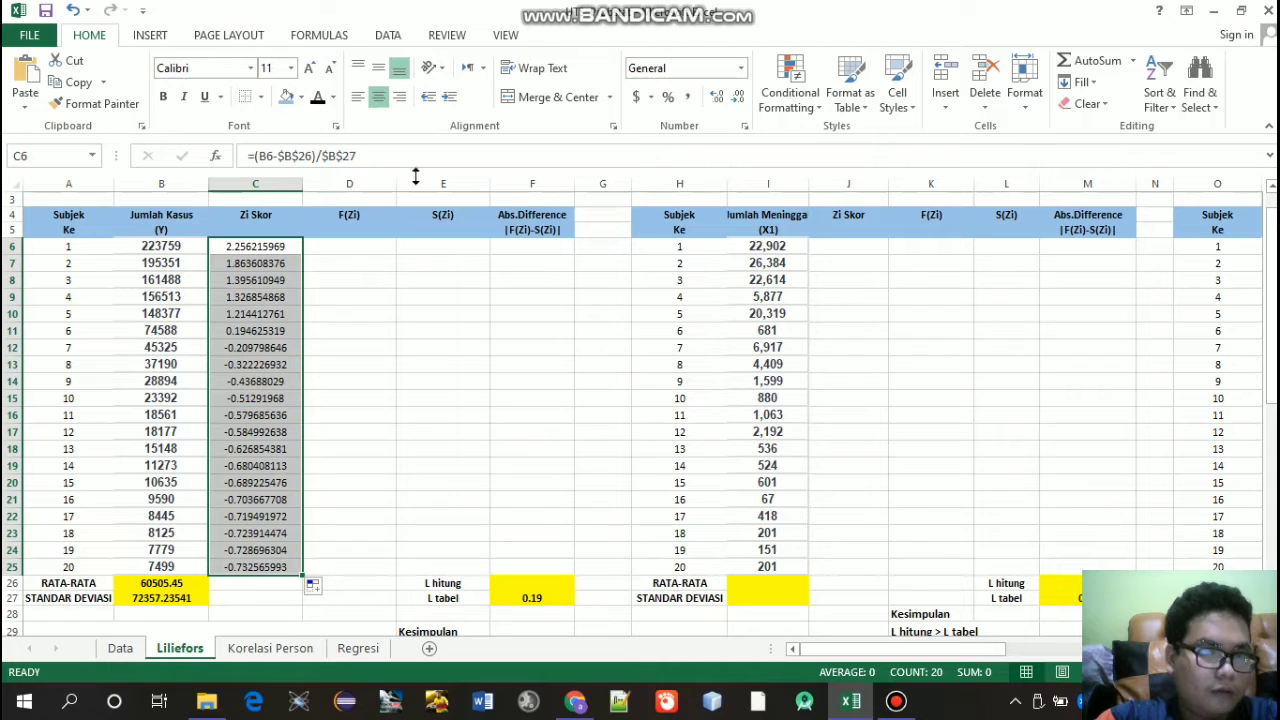
# Step: Try to start the F(Zi) formula for Jumlah Kasus (Y) in D6 with the NORMSDIST function
pyautogui.click(369, 249)
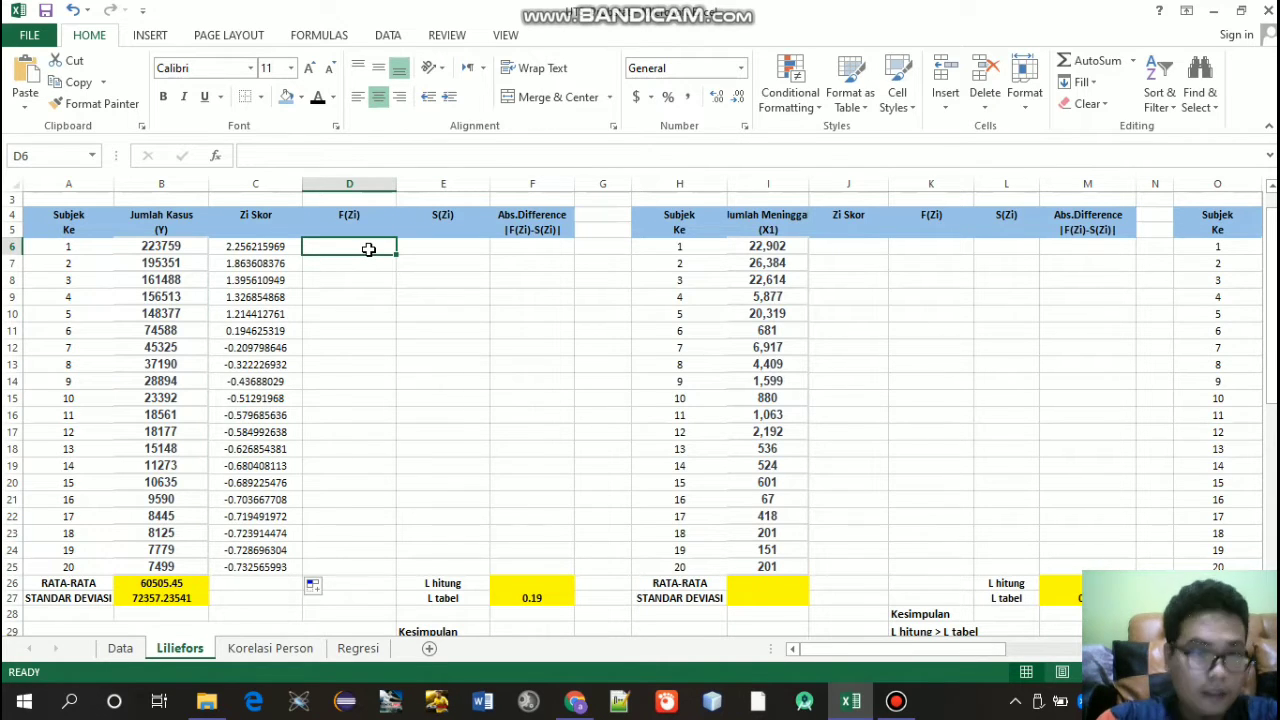
pyautogui.write('=')
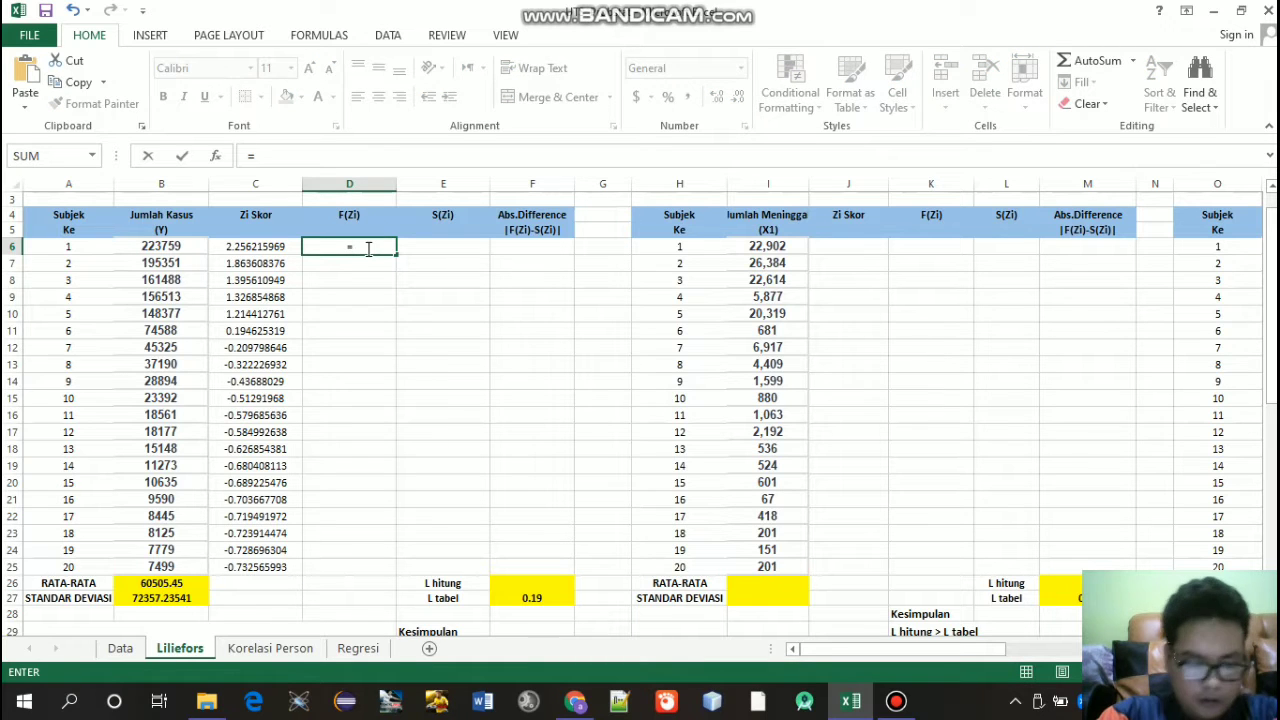
pyautogui.write('NI')
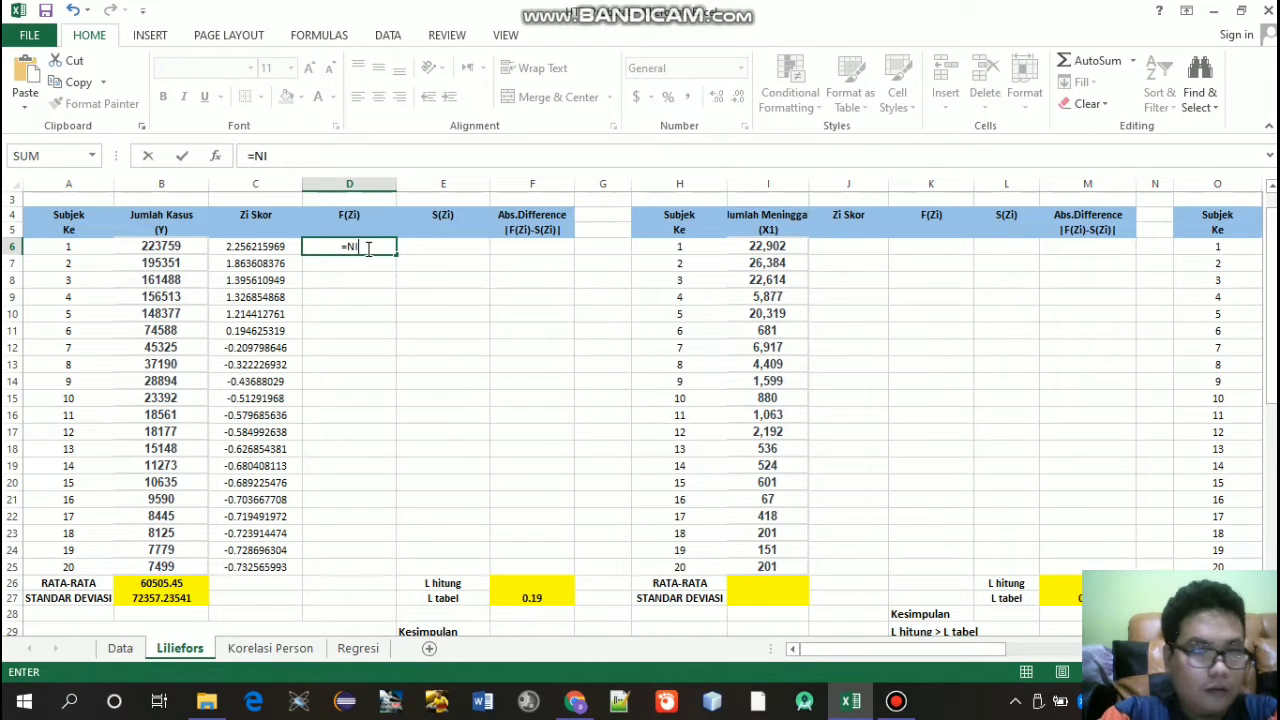
pyautogui.press('BackSpace')
pyautogui.write('O')
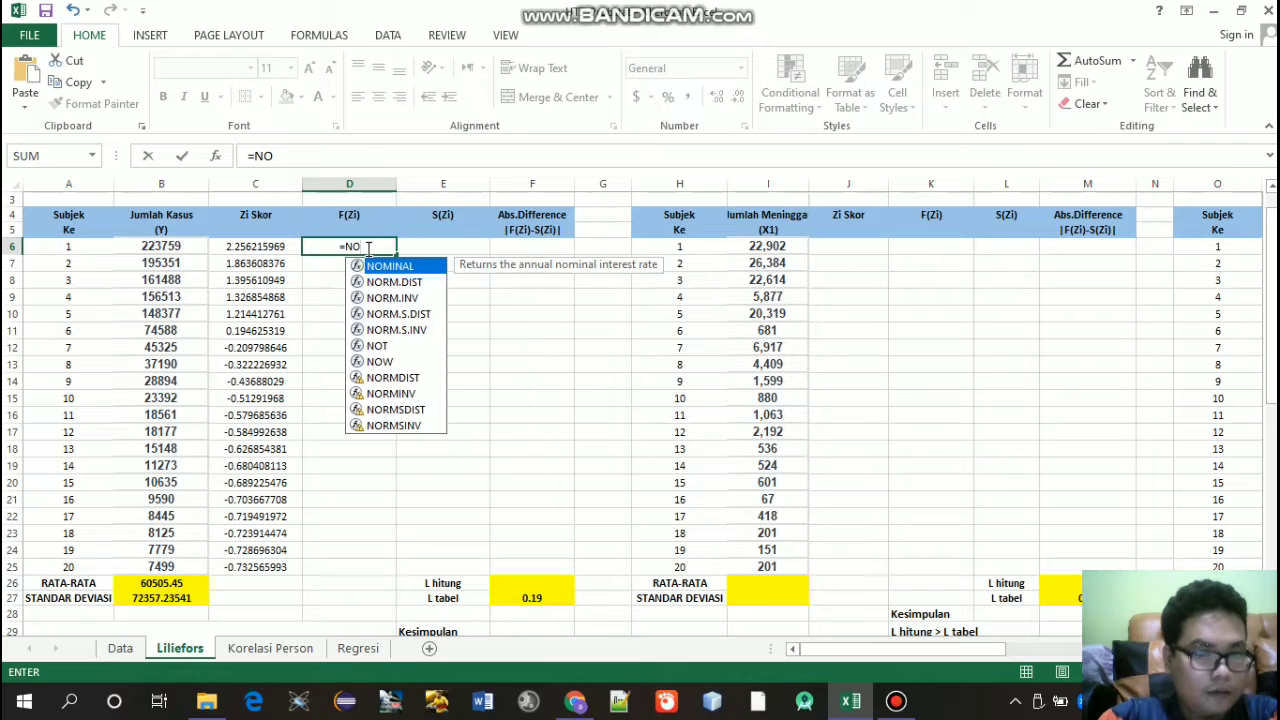
pyautogui.write('RM')
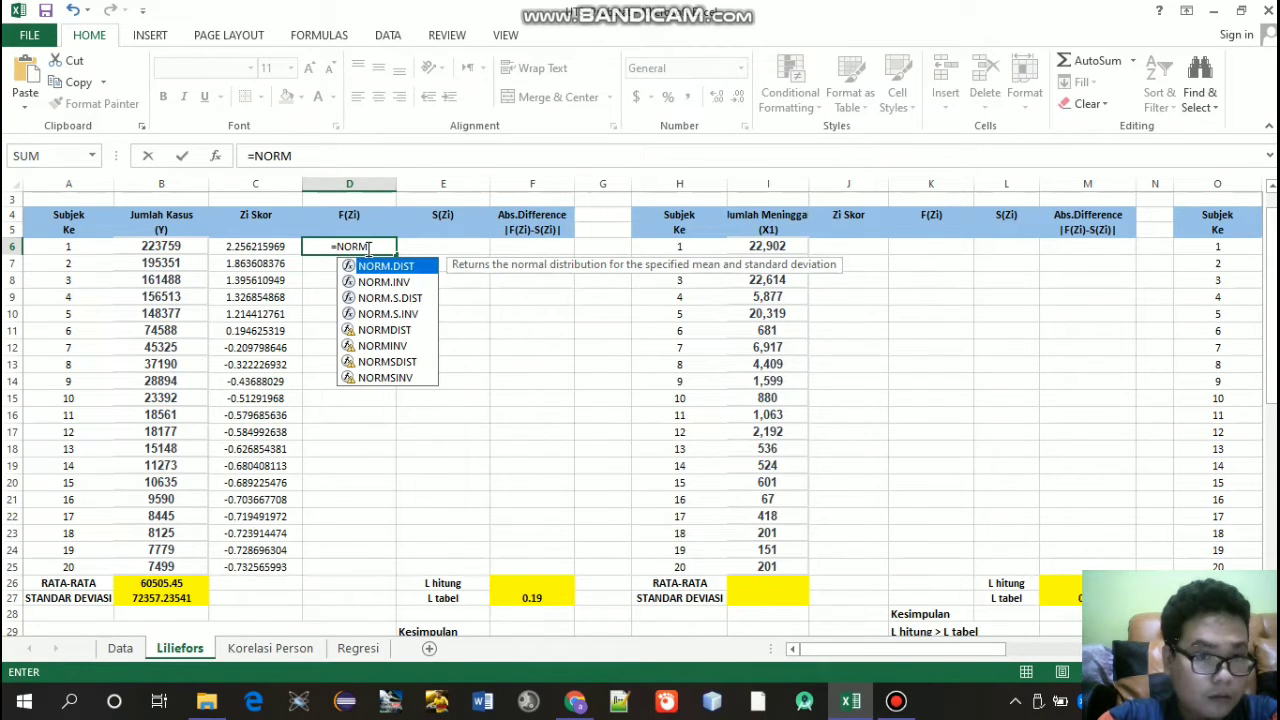
pyautogui.press('Down')
pyautogui.press('Down')
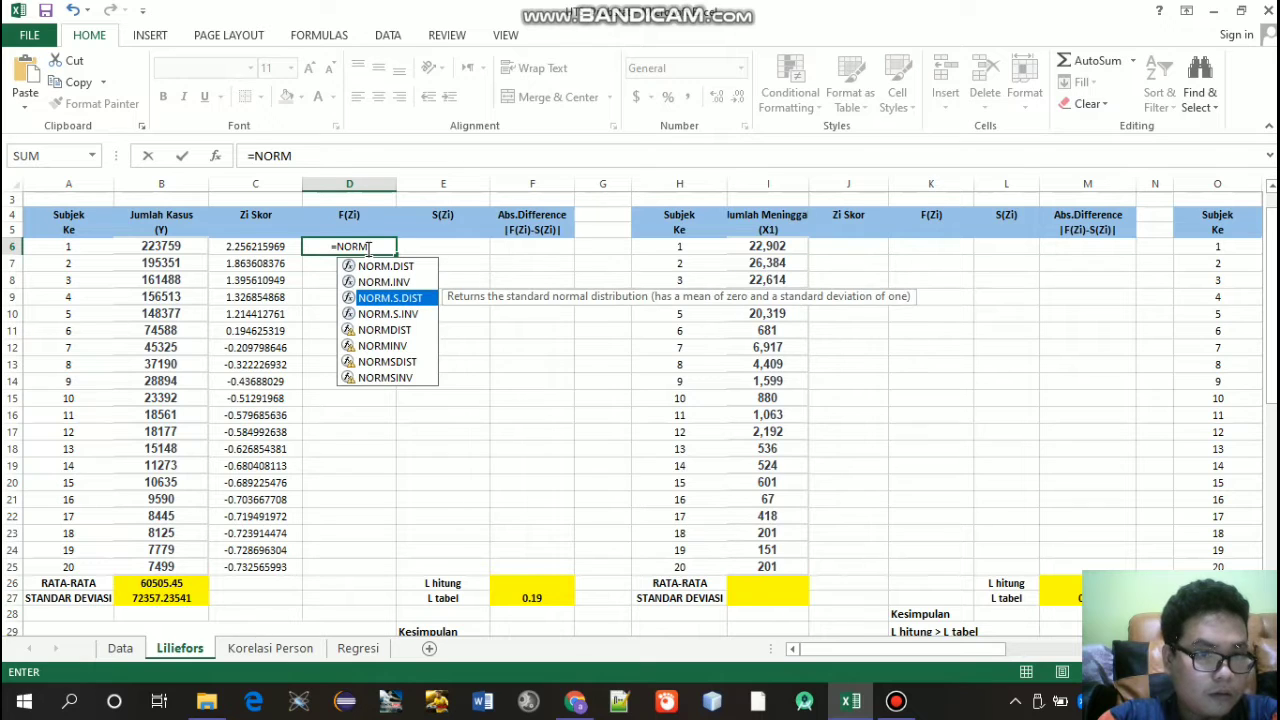
pyautogui.press('Down')
pyautogui.press('Down')
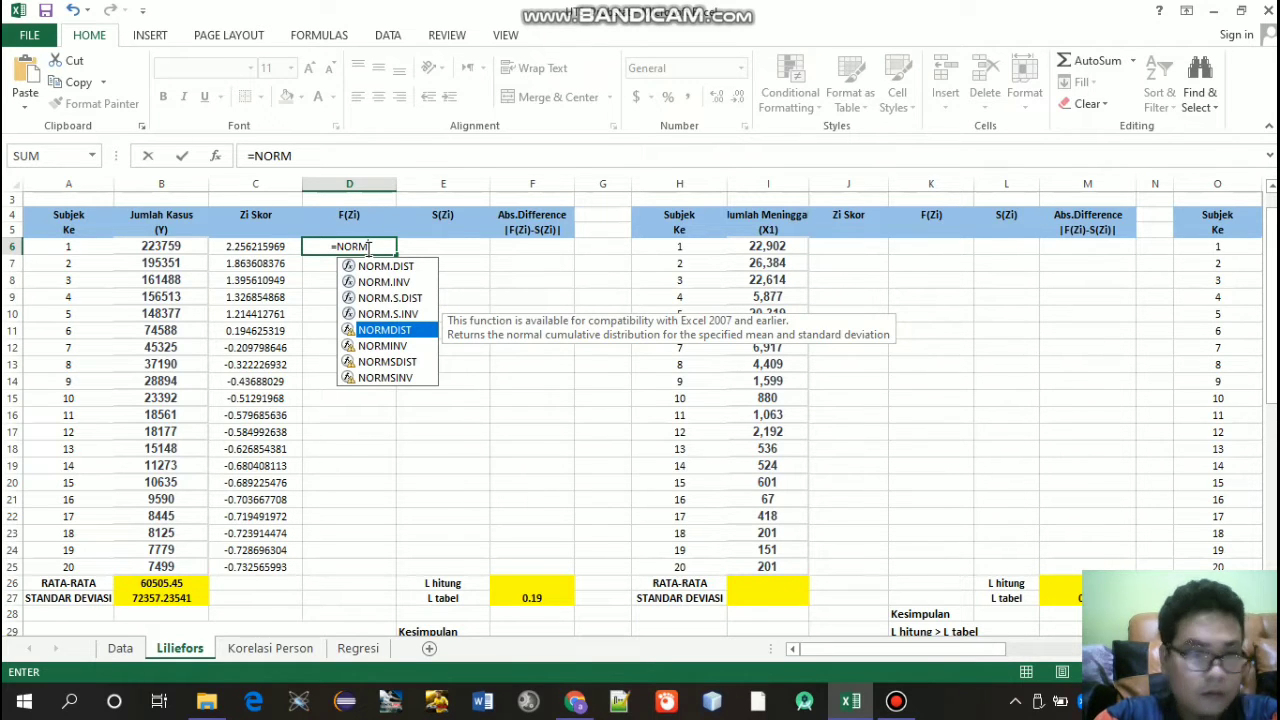
pyautogui.press('Down')
pyautogui.press('Down')
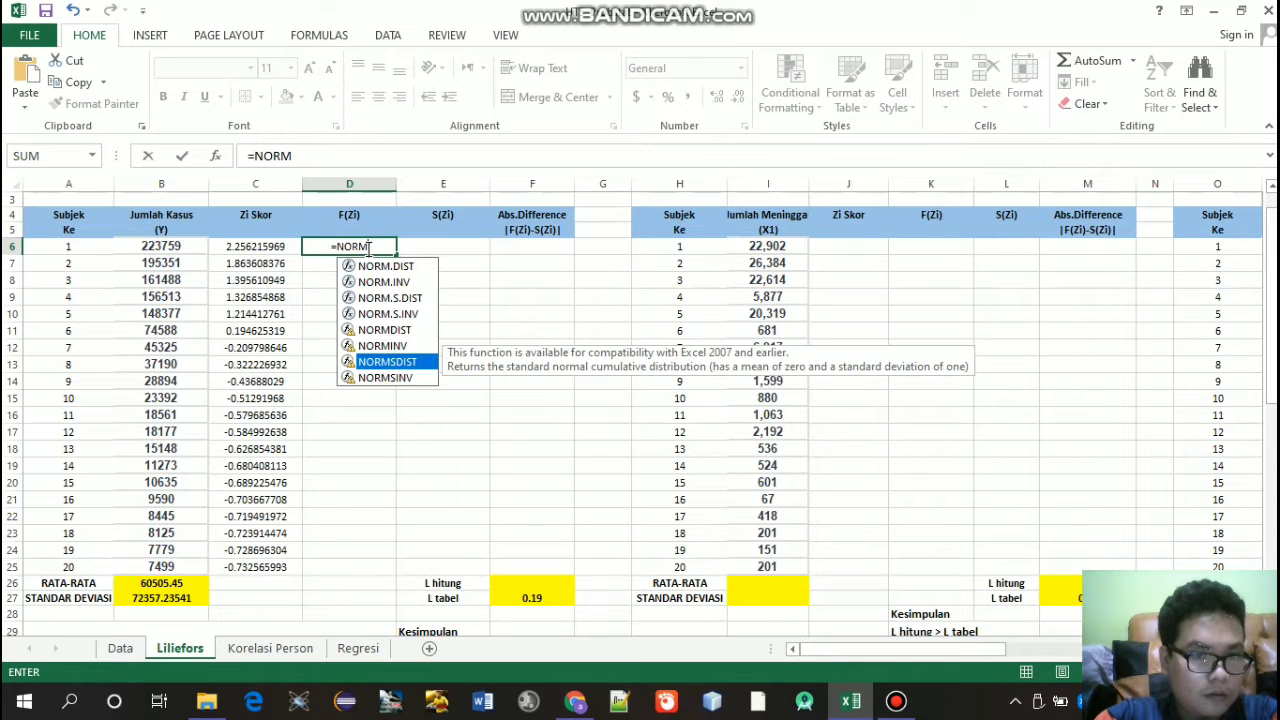
pyautogui.press('Return')
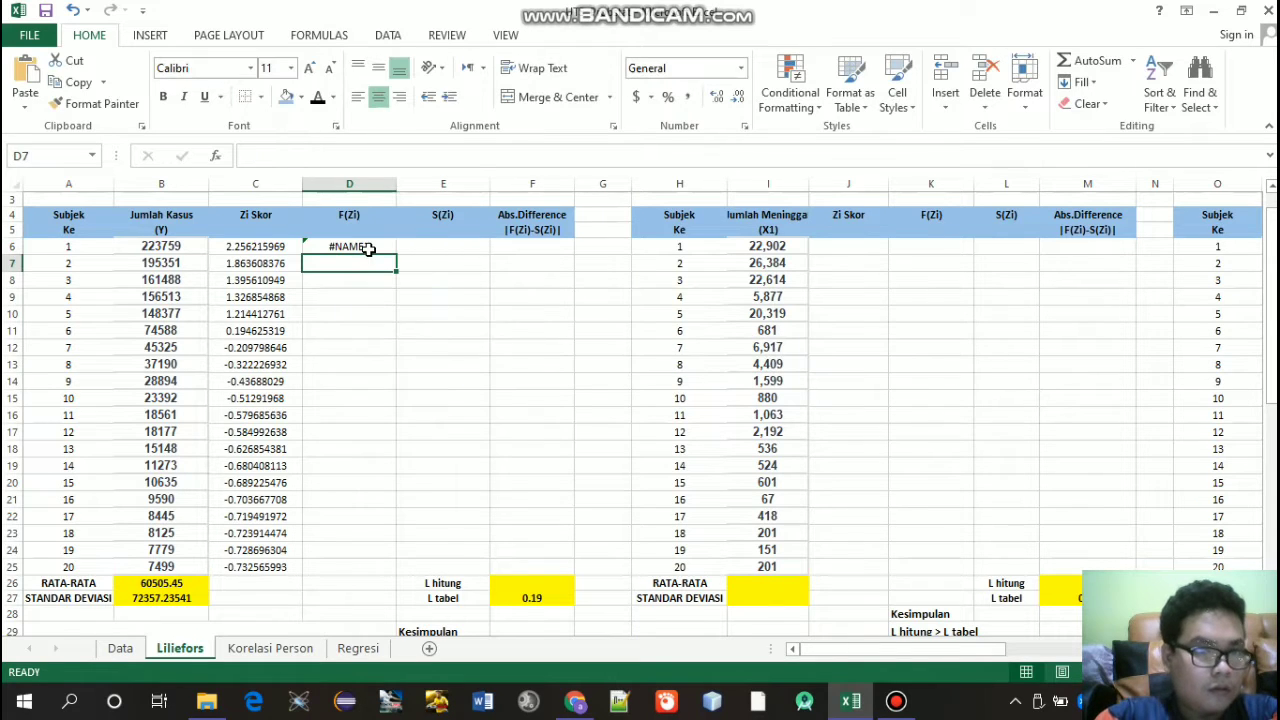
# Step: Complete the F(Zi) formula in D6 as =NORMSDIST(C6) and fill it down to D25
pyautogui.click(368, 246)
pyautogui.doubleClick(368, 246)
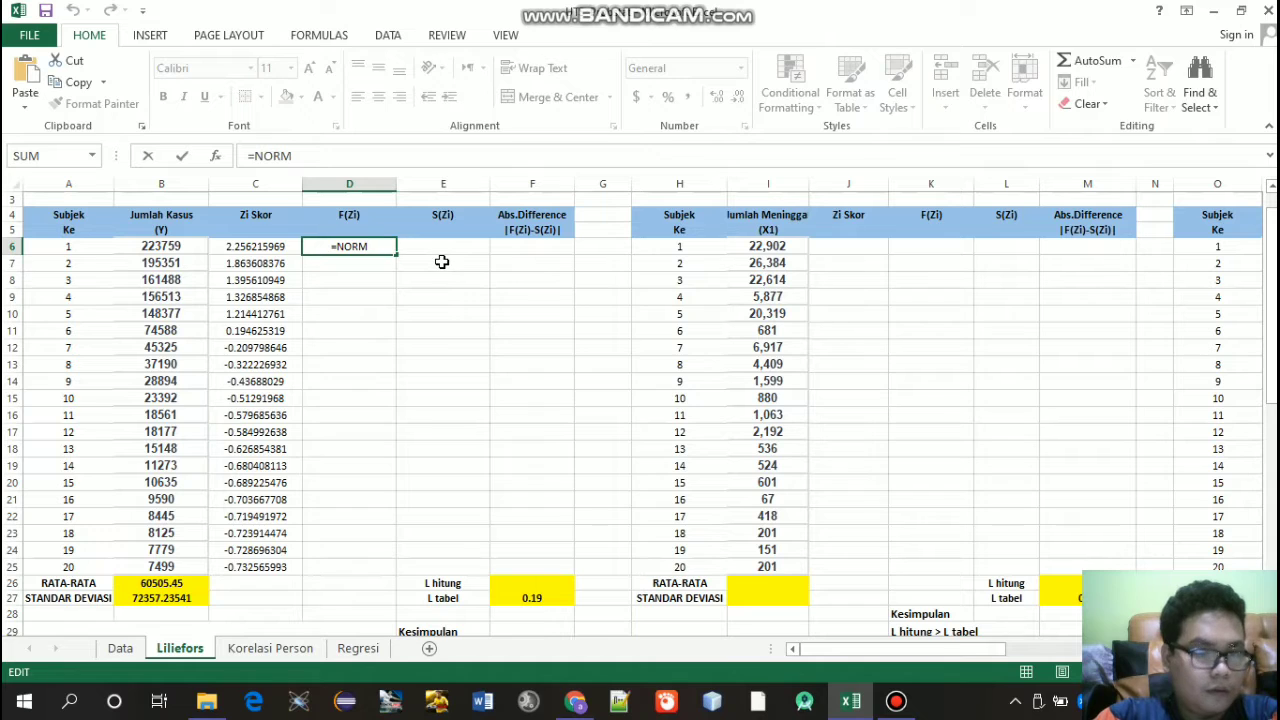
pyautogui.write('S')
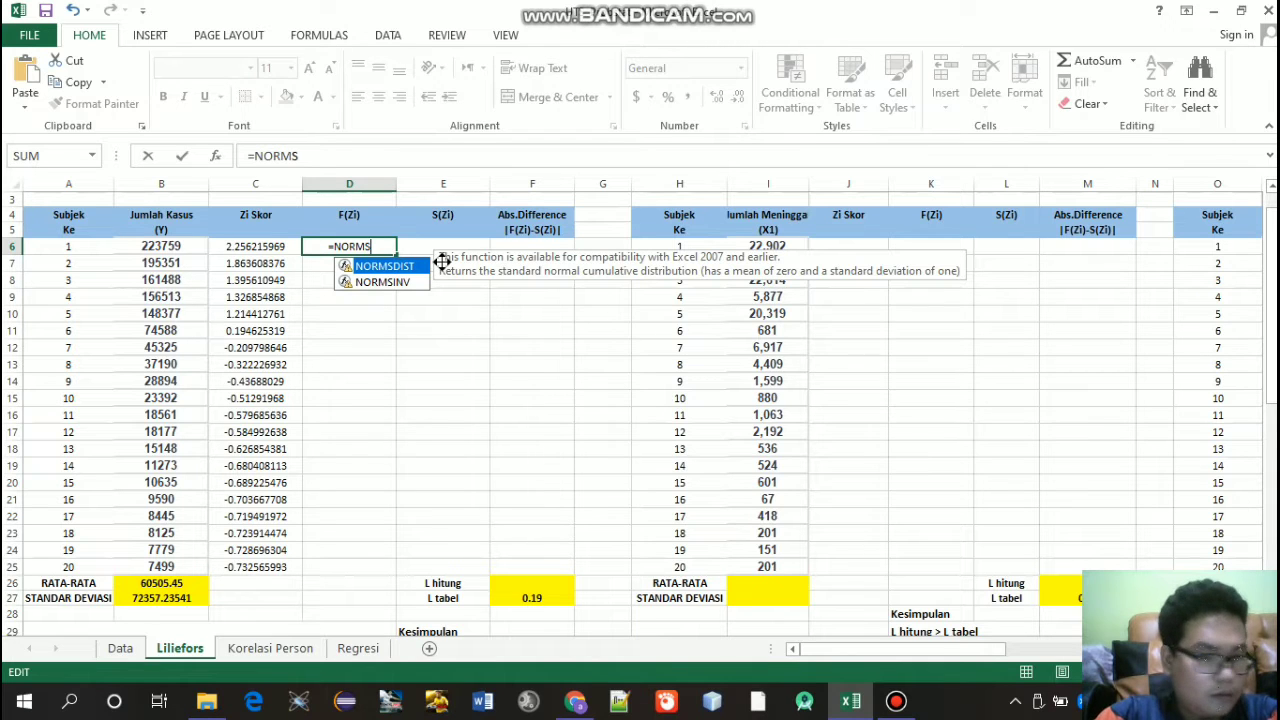
pyautogui.press('Tab')
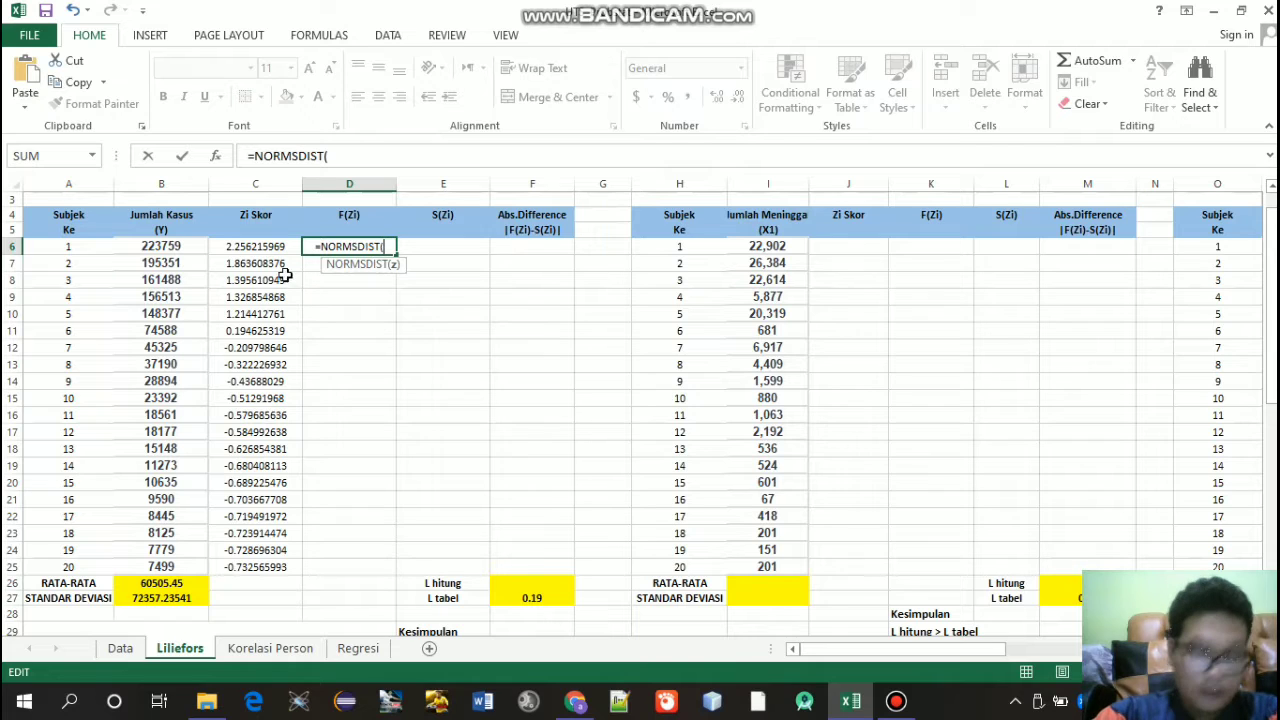
pyautogui.click(262, 248)
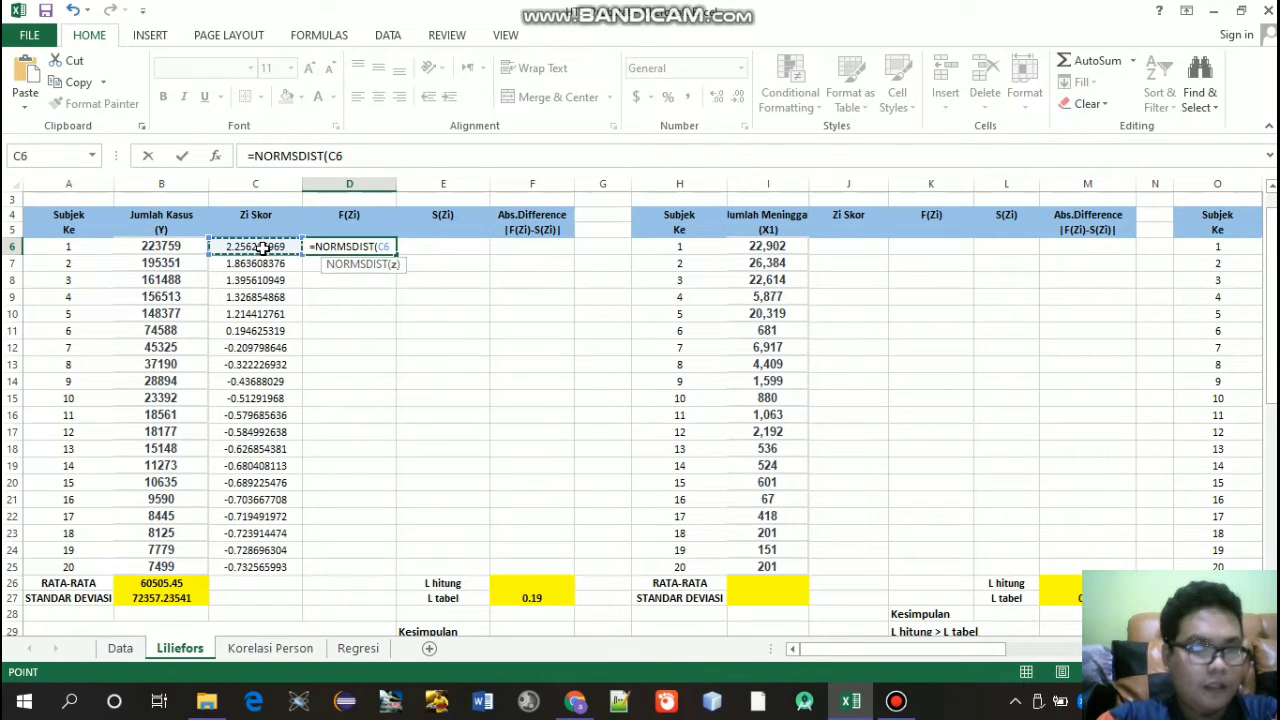
pyautogui.write(')')
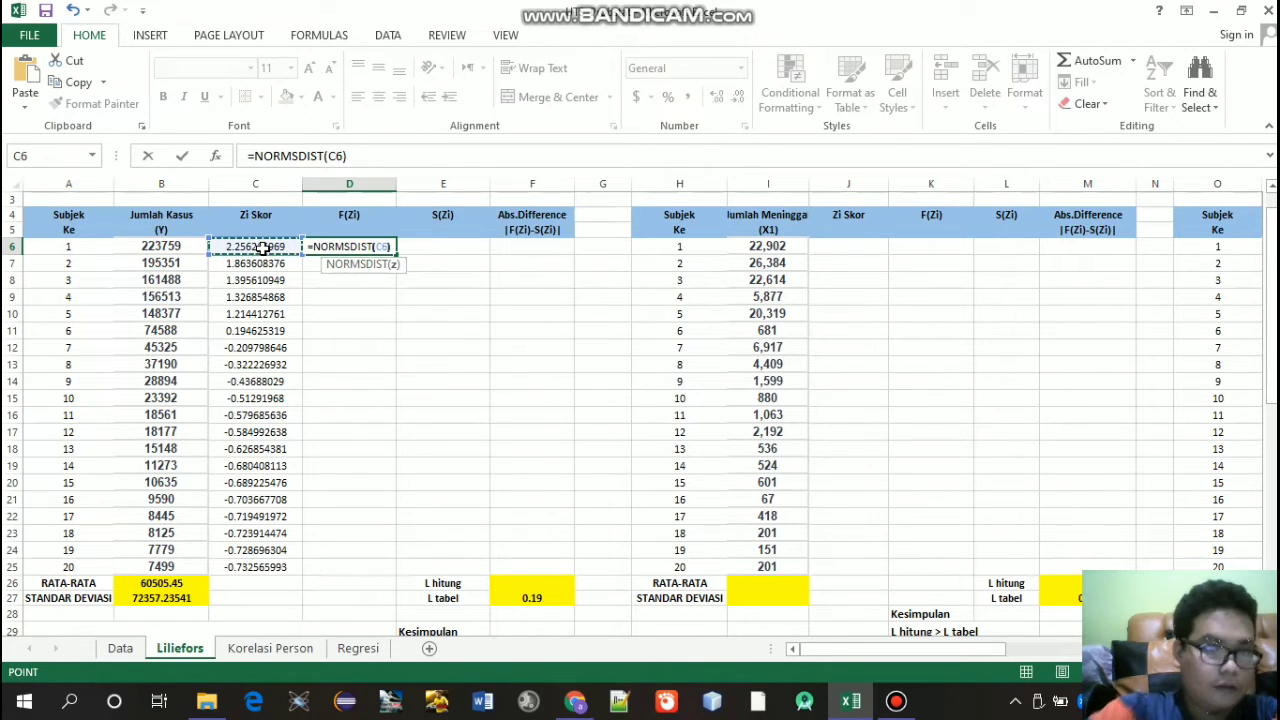
pyautogui.press('Return')
pyautogui.click(347, 247)
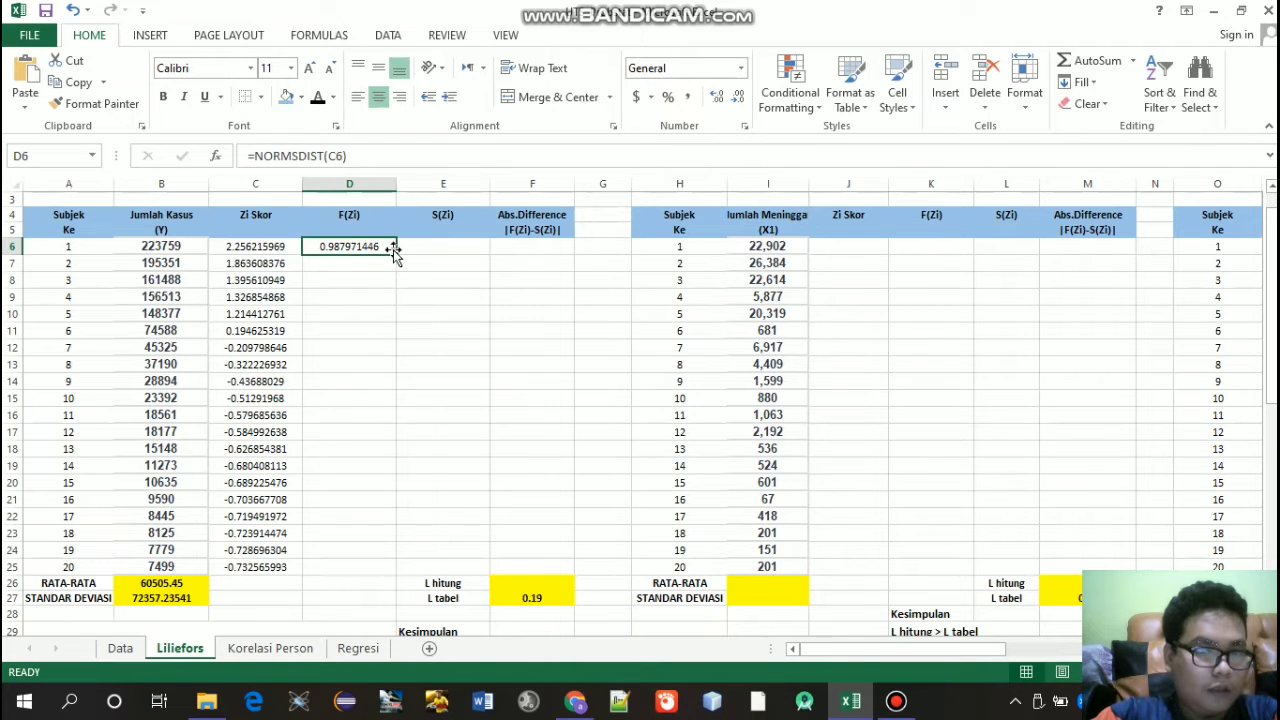
pyautogui.moveTo(396, 254); pyautogui.dragTo(378, 561)
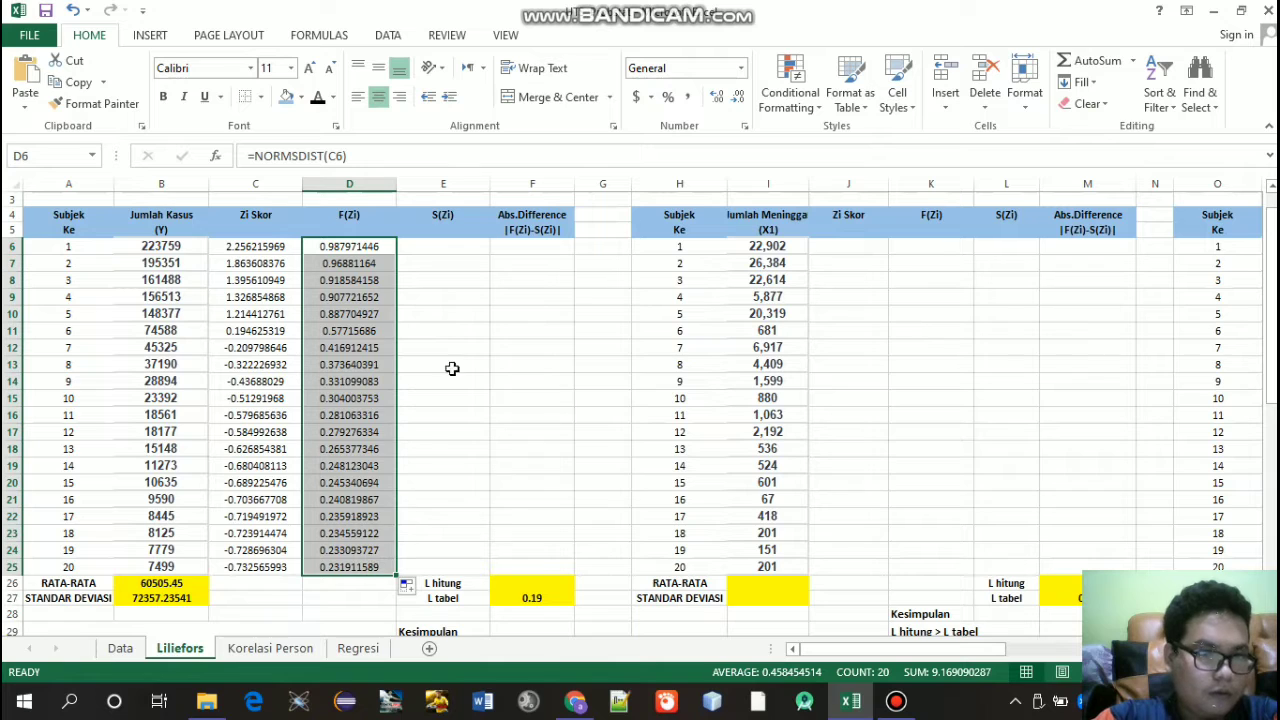
# Step: Enter =A6/20 in E6 as the first S(Zi) value for Jumlah Kasus (Y) and fill it down to E25
pyautogui.click(427, 244)
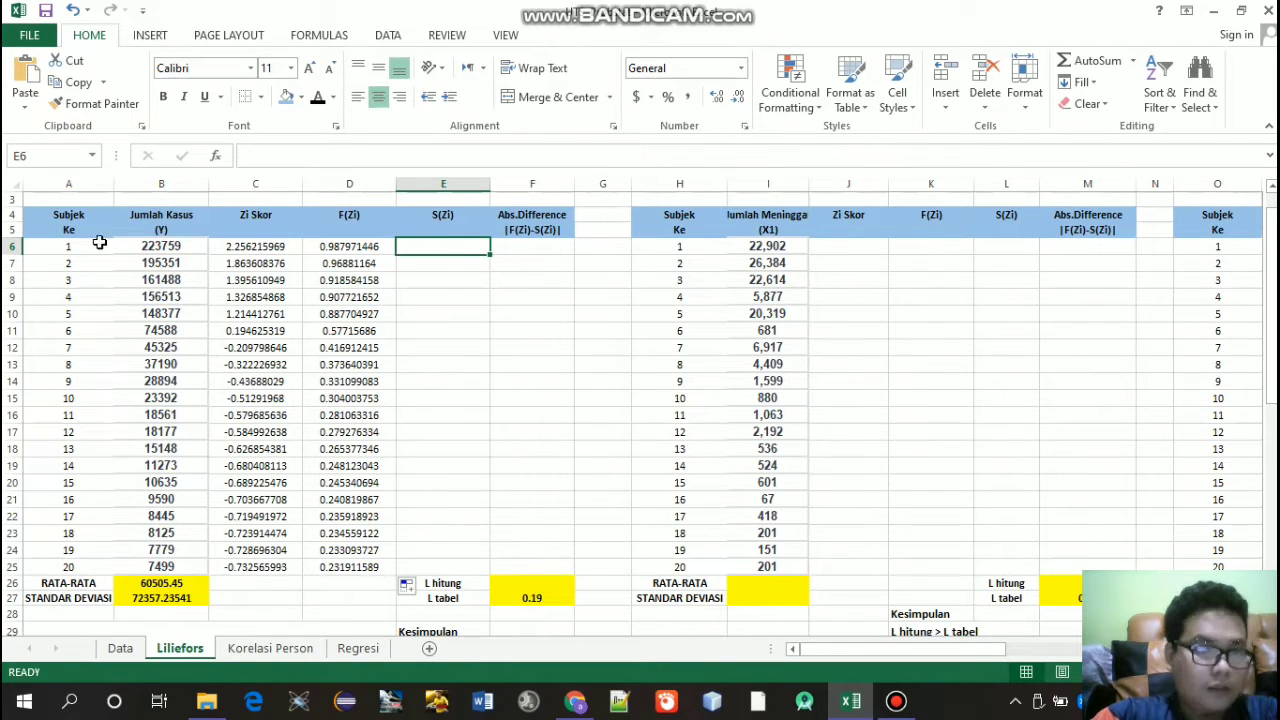
pyautogui.click(69, 250)
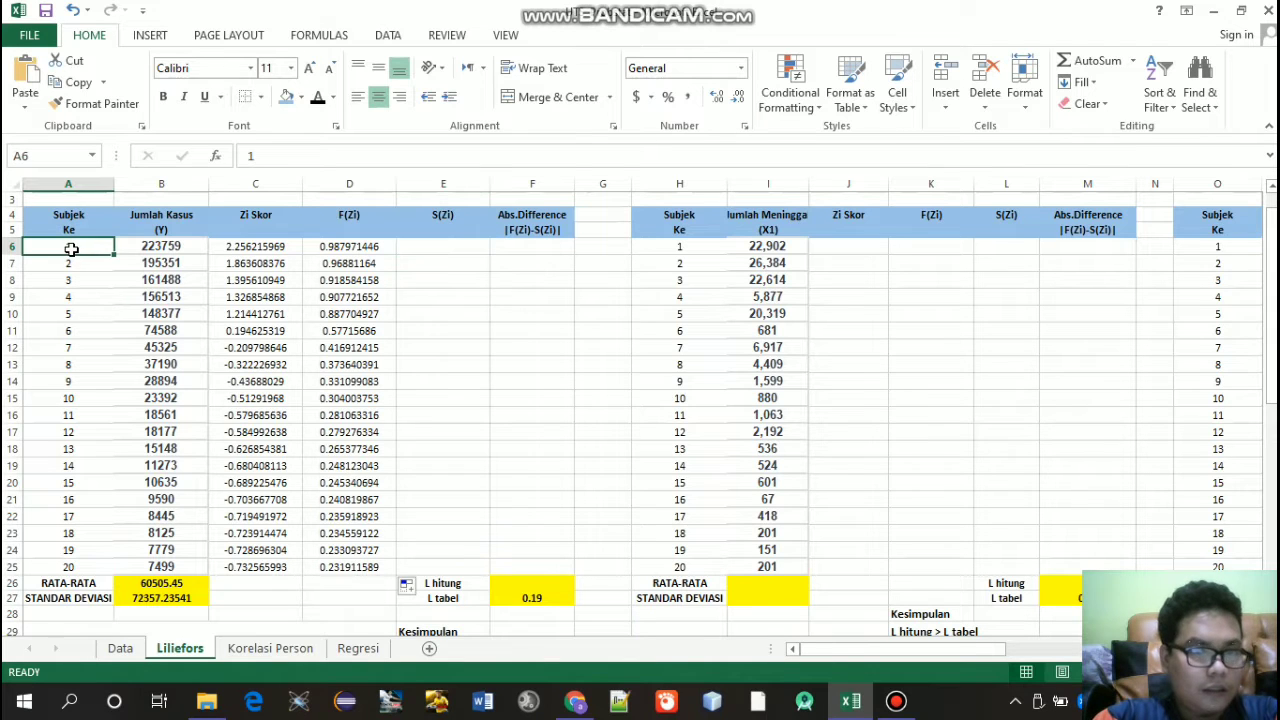
pyautogui.click(427, 248)
pyautogui.write('=')
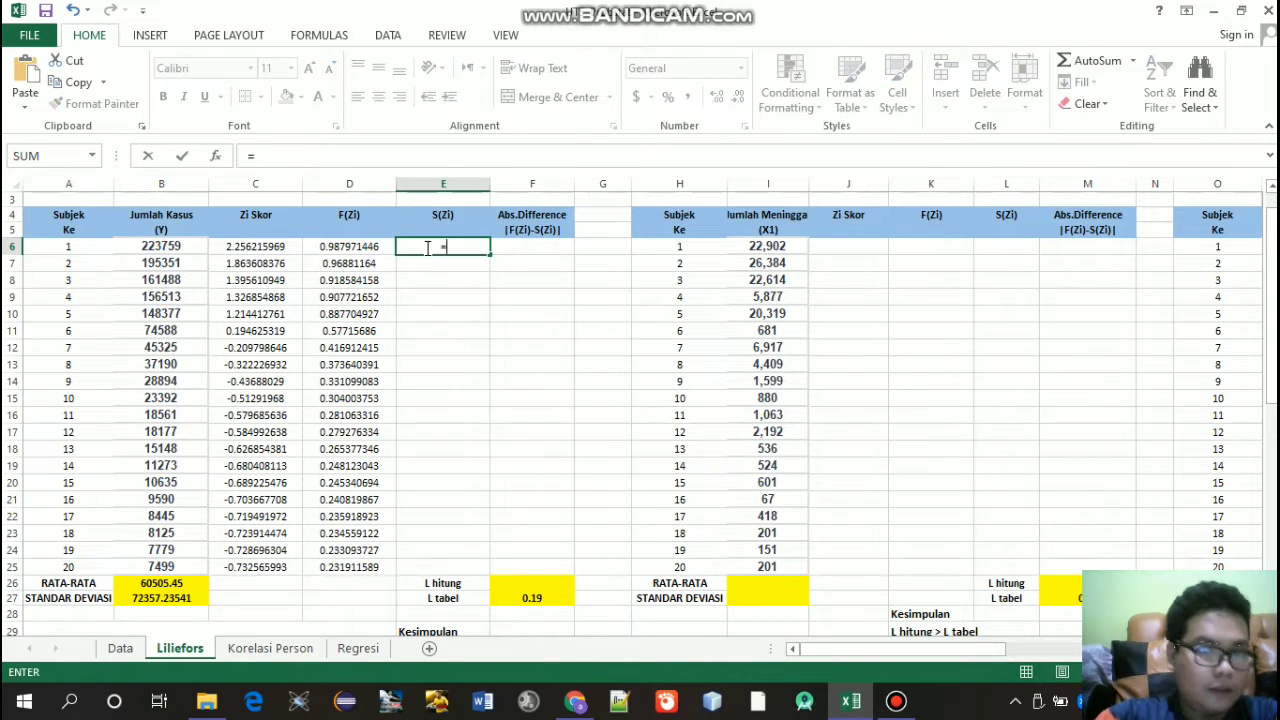
pyautogui.click(75, 248)
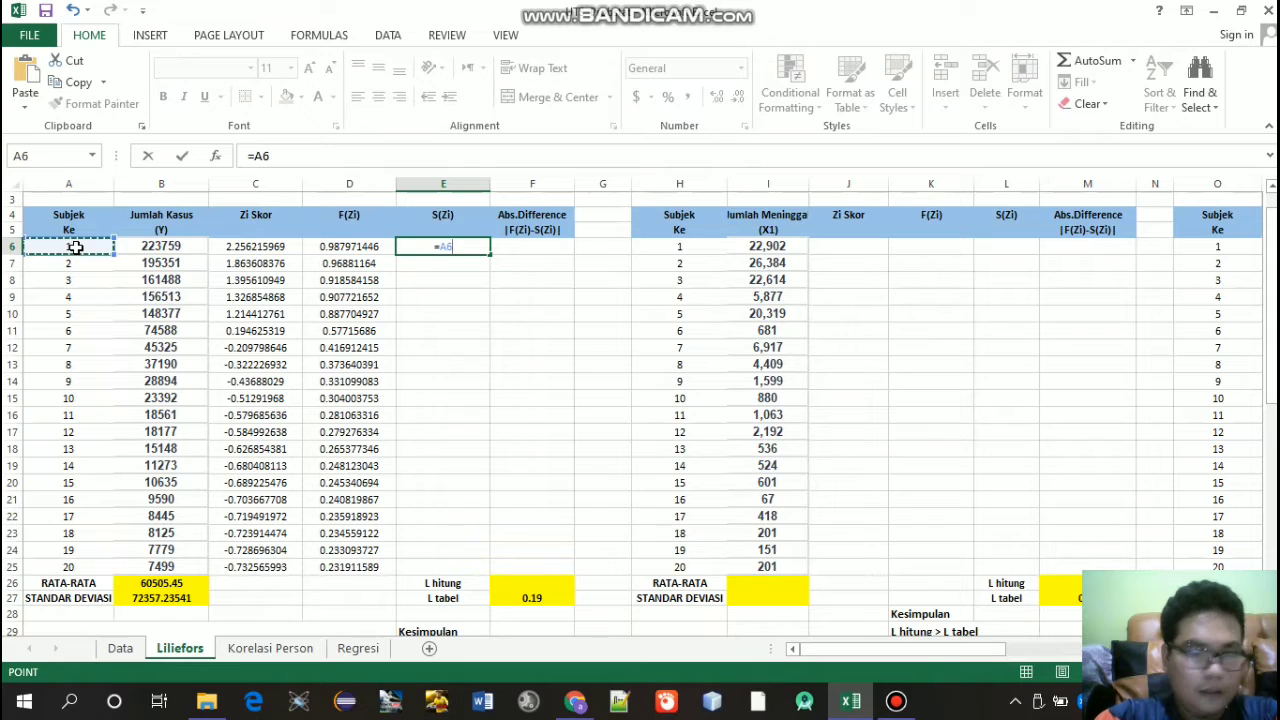
pyautogui.write('/')
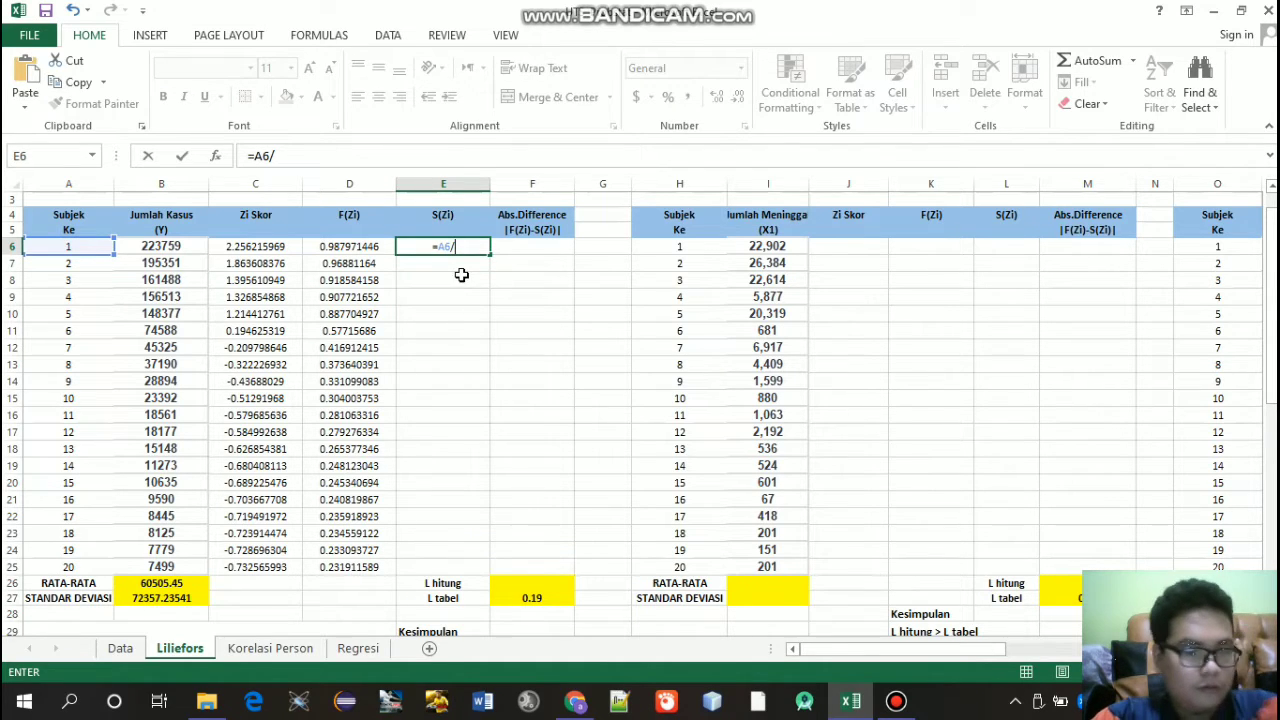
pyautogui.write('20')
pyautogui.press('Return')
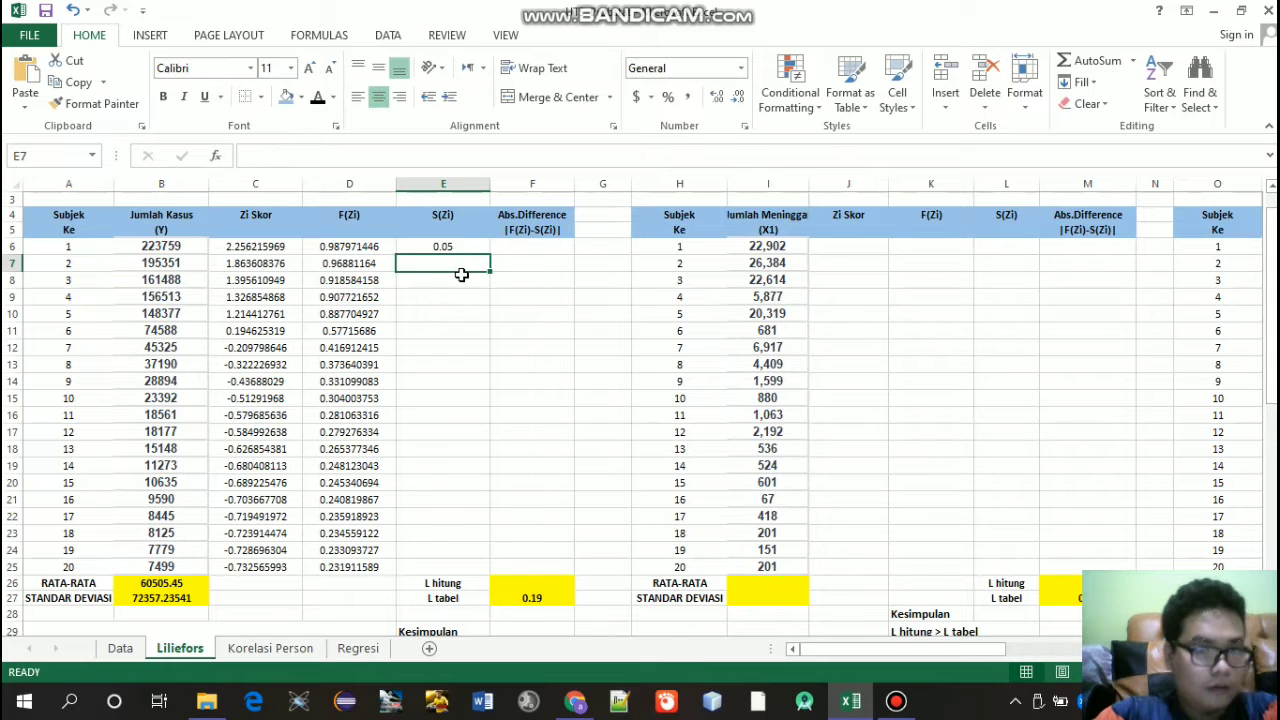
pyautogui.click(458, 250)
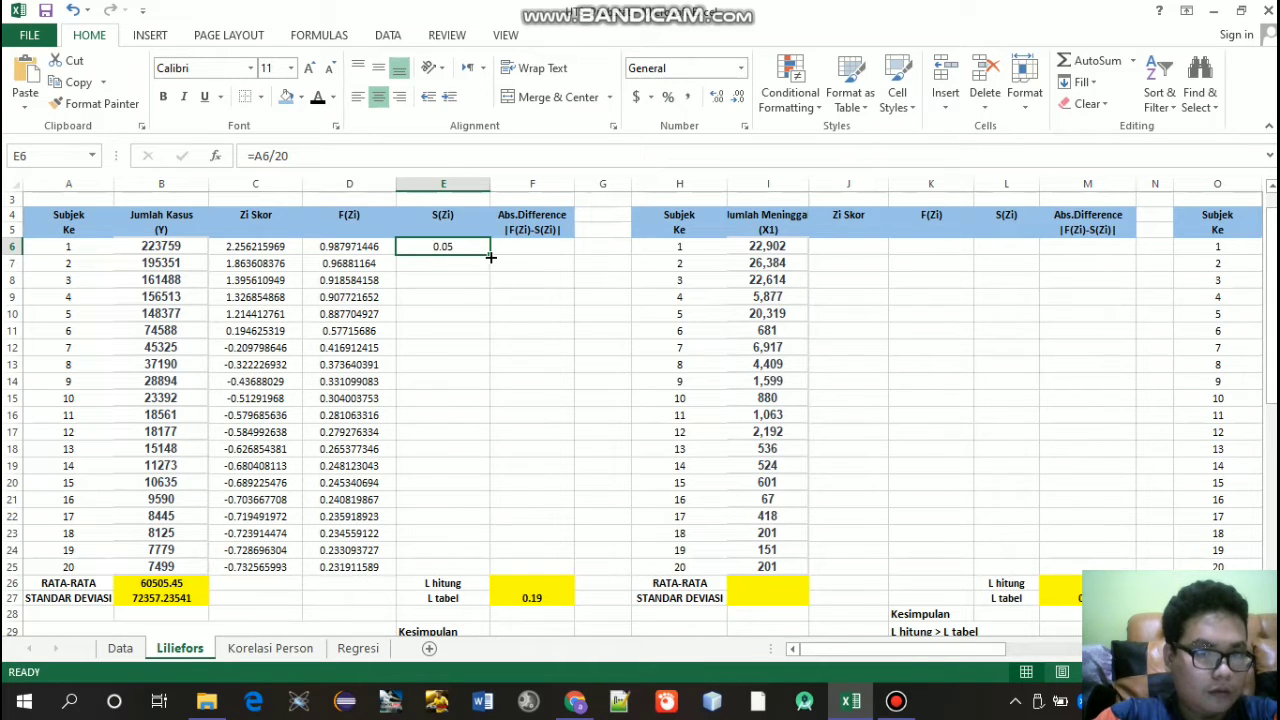
pyautogui.moveTo(491, 254); pyautogui.dragTo(471, 571)
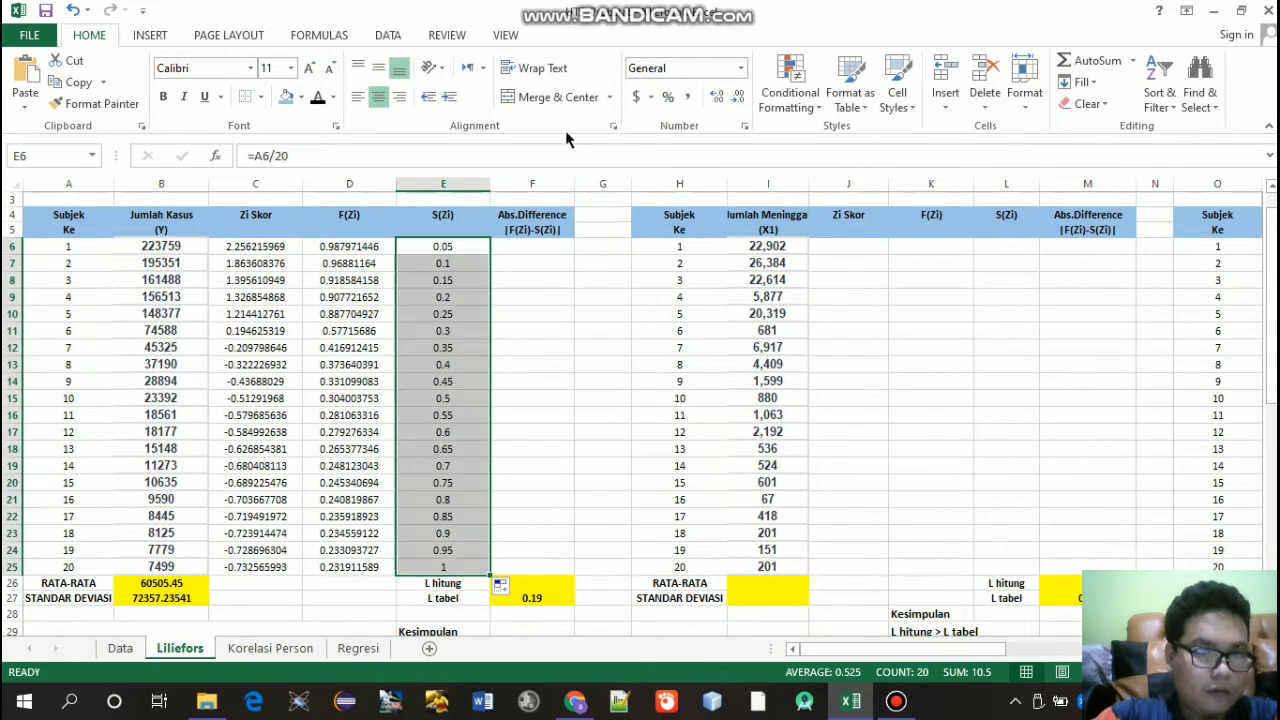
# Step: Enter =ABS(D6-E6) in F6 as the first Abs.Difference |F(Zi)-S(Zi)| value for Jumlah Kasus (Y)
pyautogui.click(516, 248)
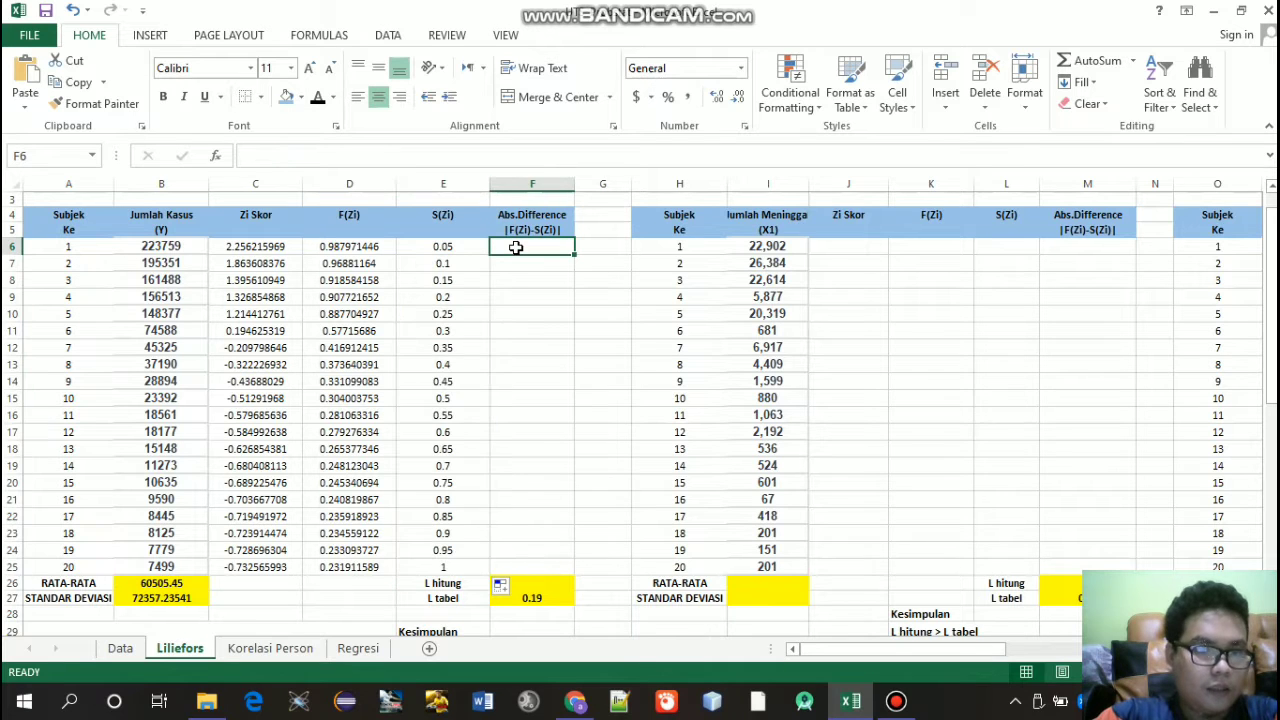
pyautogui.write('=')
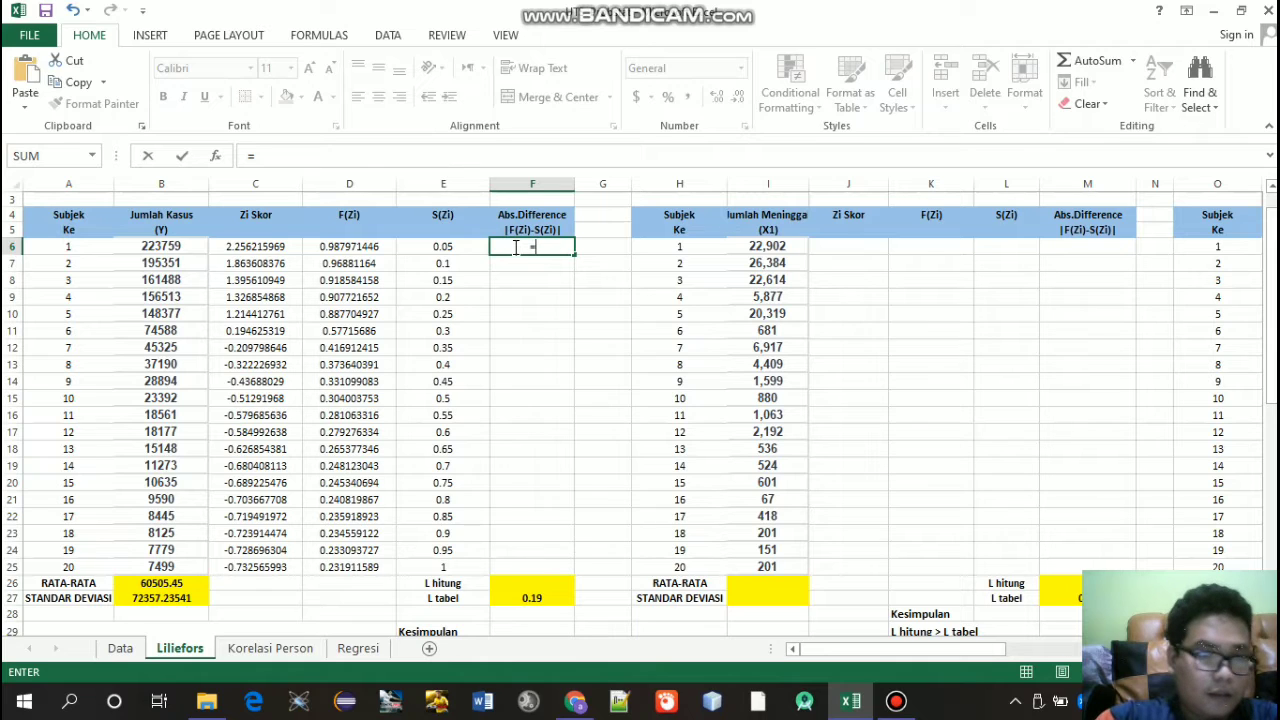
pyautogui.write('a')
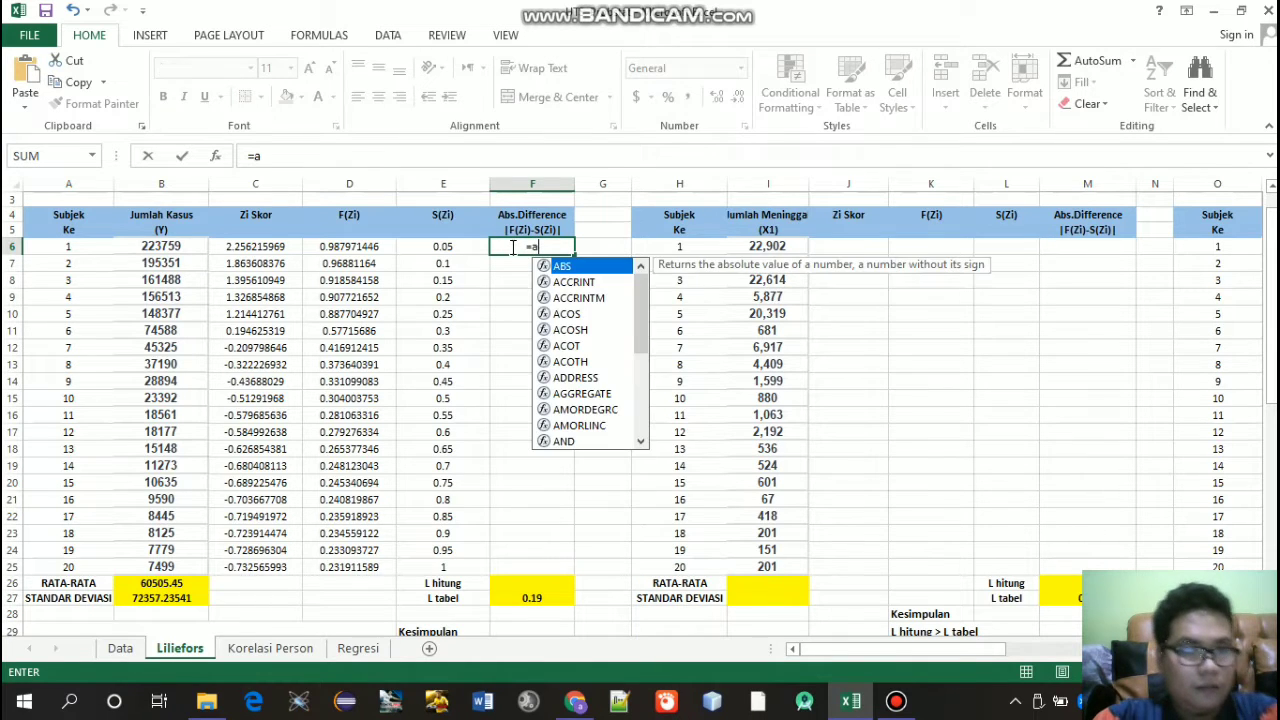
pyautogui.press('Return')
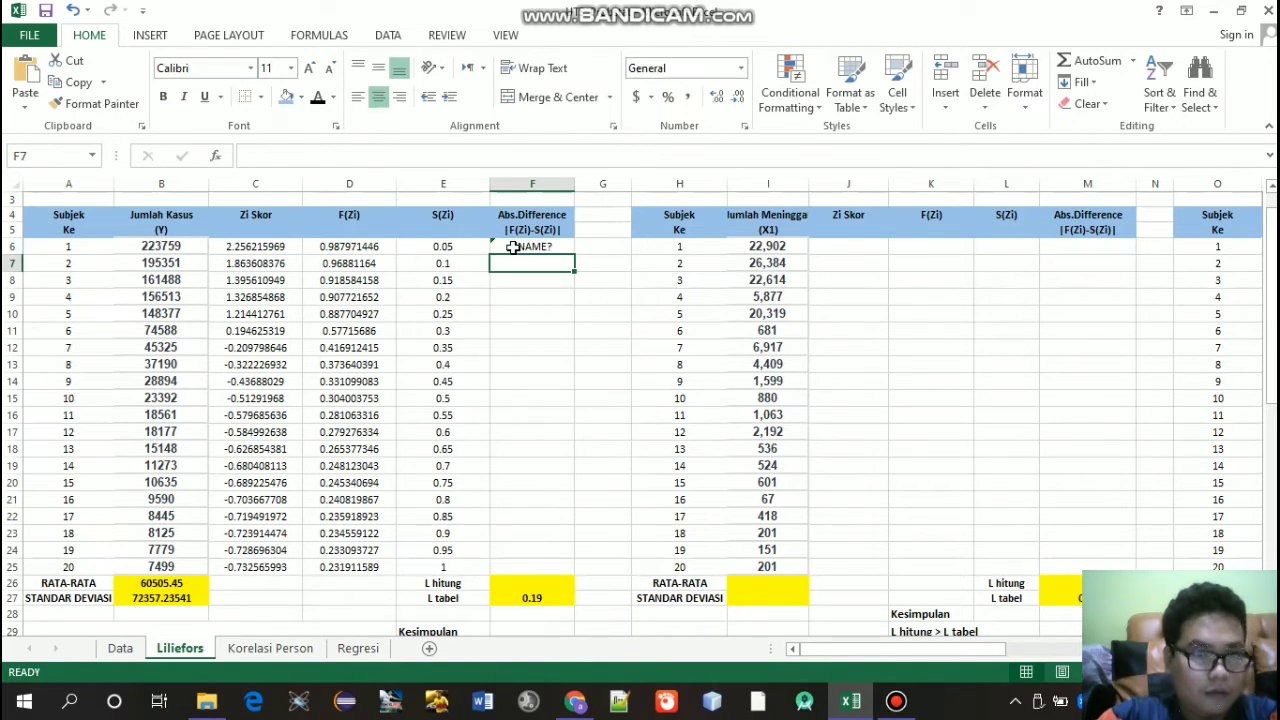
pyautogui.doubleClick(514, 247)
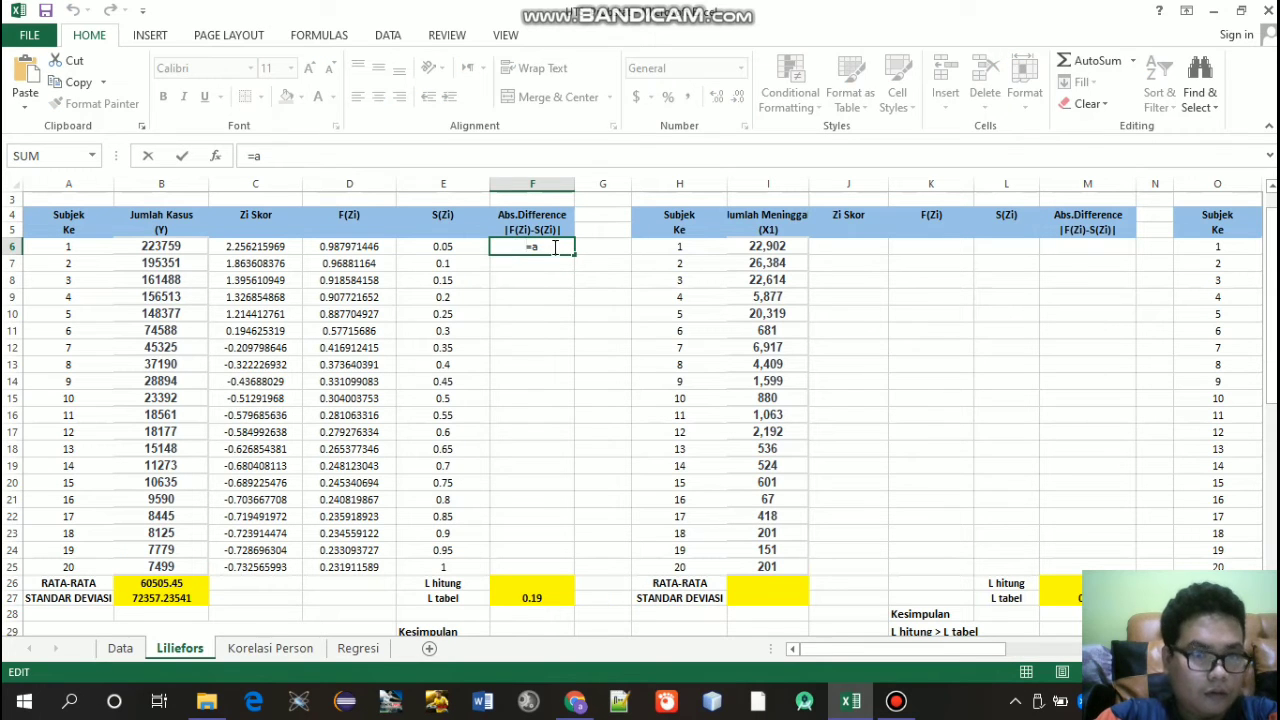
pyautogui.write('b')
pyautogui.press('Tab')
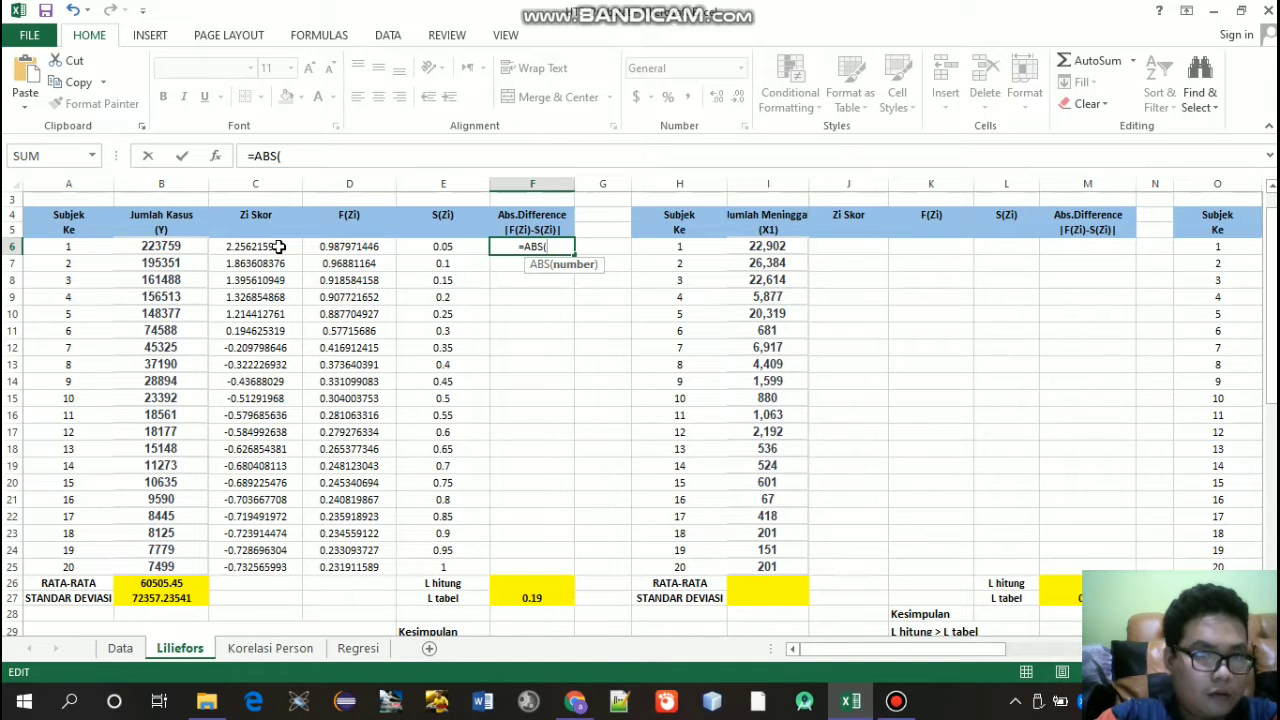
pyautogui.click(343, 249)
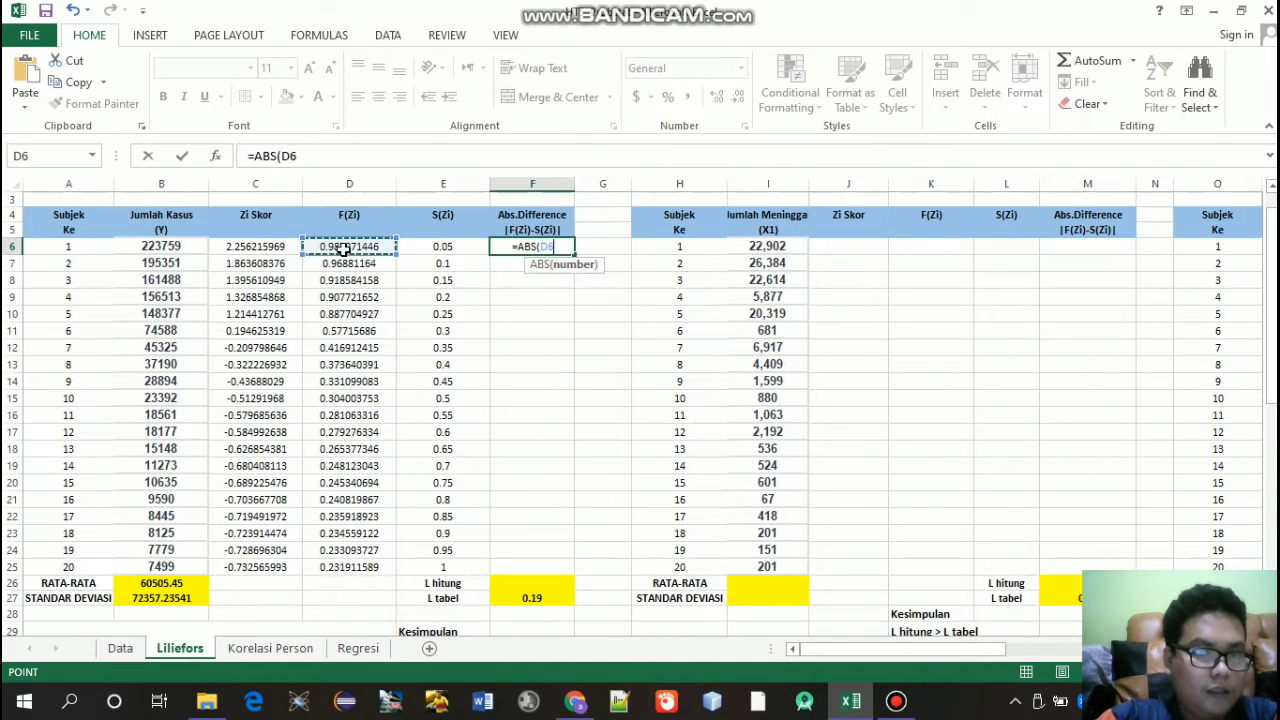
pyautogui.write('-')
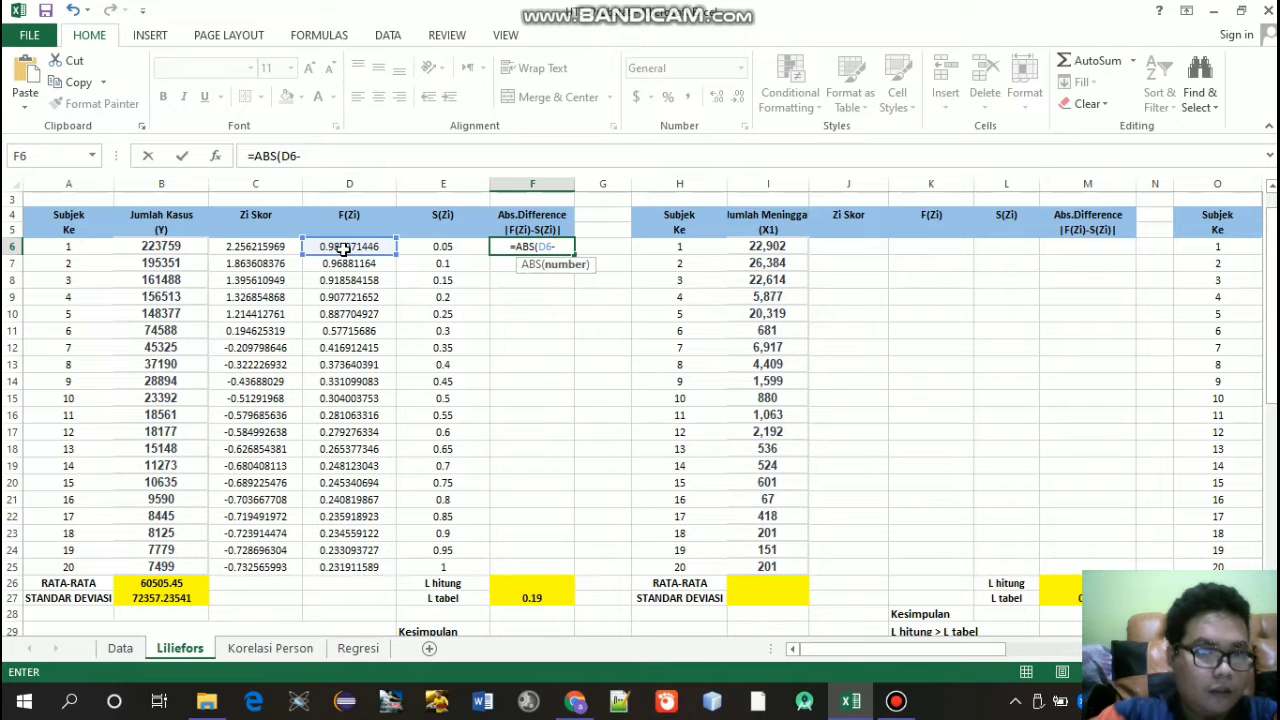
pyautogui.click(437, 252)
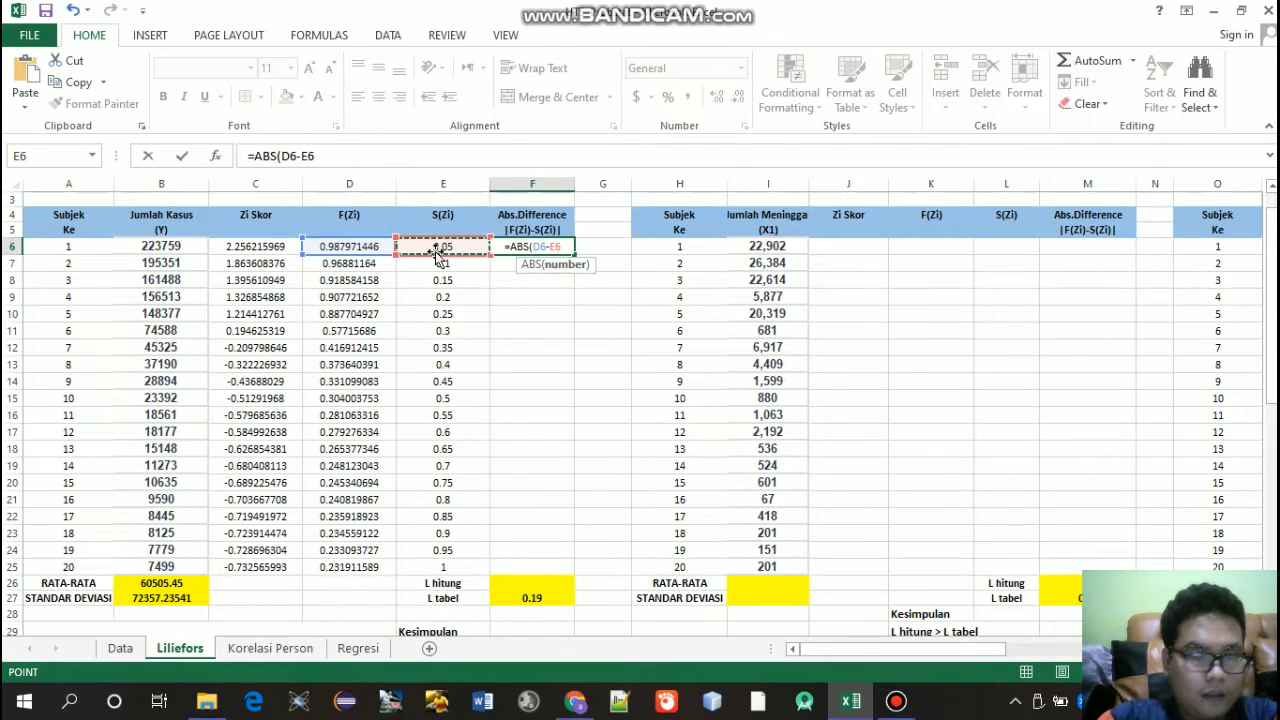
pyautogui.write(')')
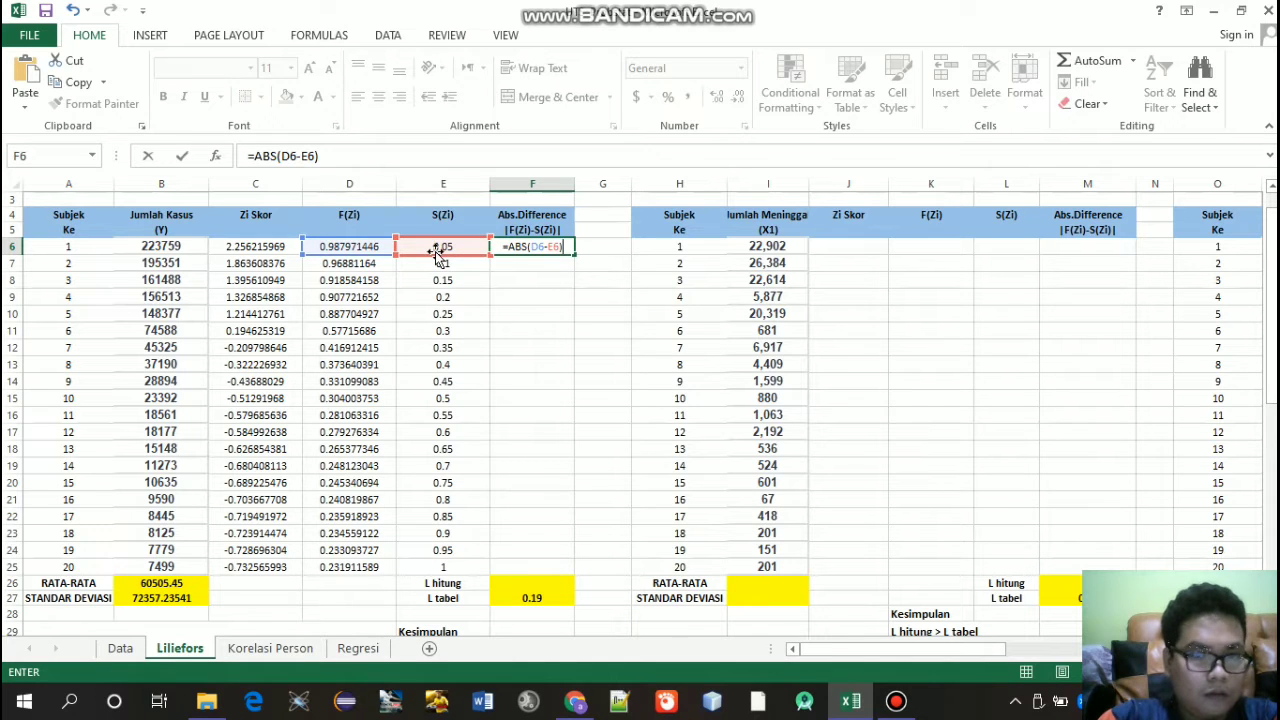
pyautogui.press('Return')
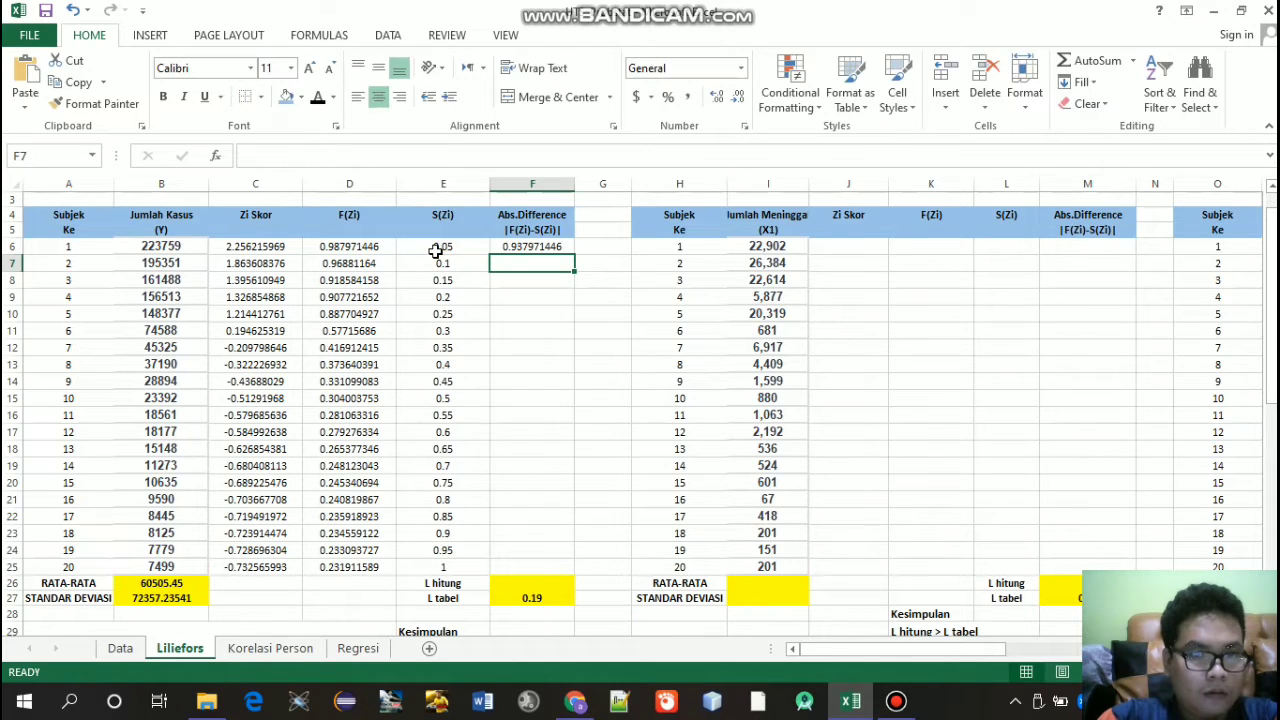
# Step: Fill the Abs.Difference formula for Jumlah Kasus (Y) from F6 down to F25
pyautogui.click(532, 250)
pyautogui.moveTo(575, 255); pyautogui.dragTo(555, 571)
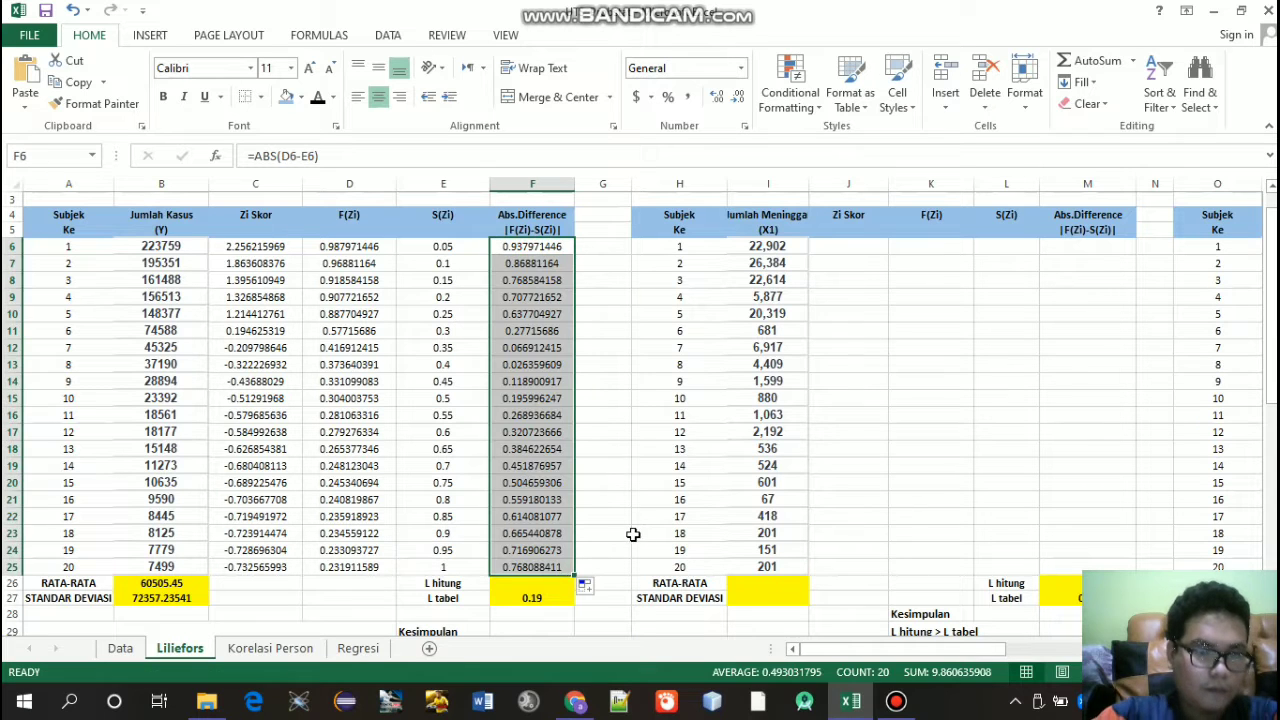
pyautogui.click(614, 531)
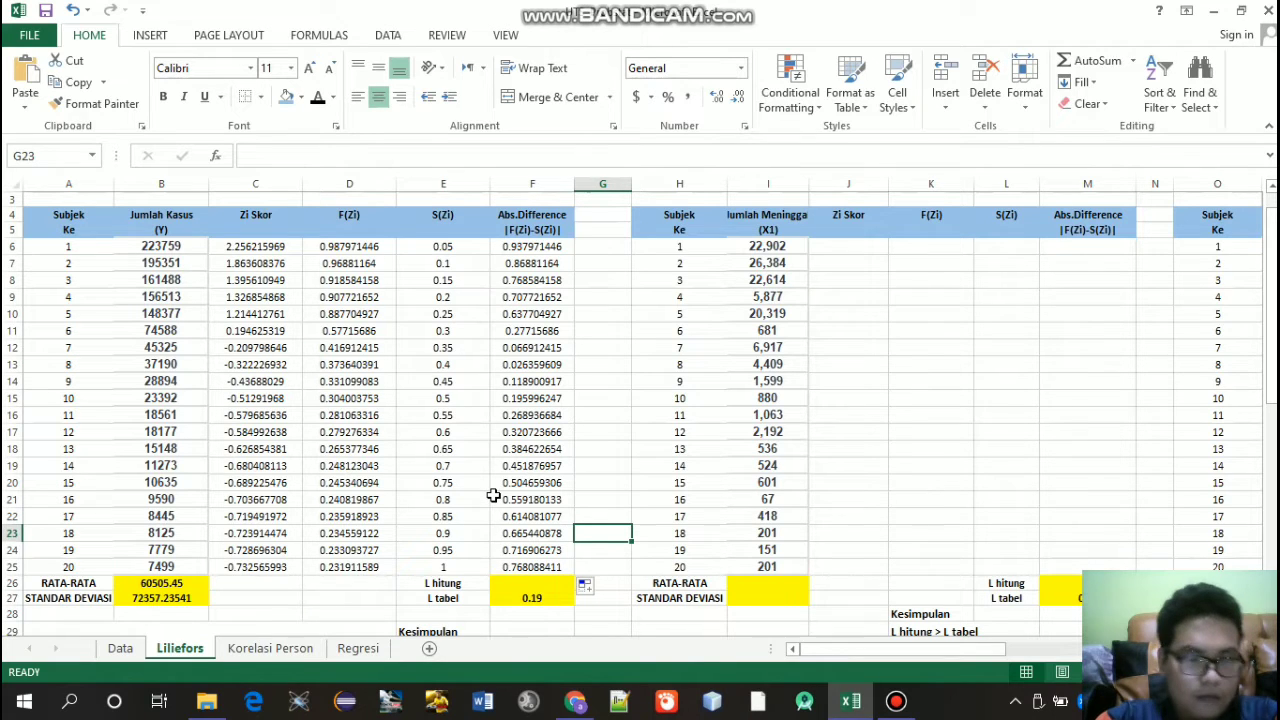
# Step: Enter =MAX(F6:F25) in F26 as the L hitung value for Jumlah Kasus (Y)
pyautogui.click(525, 583)
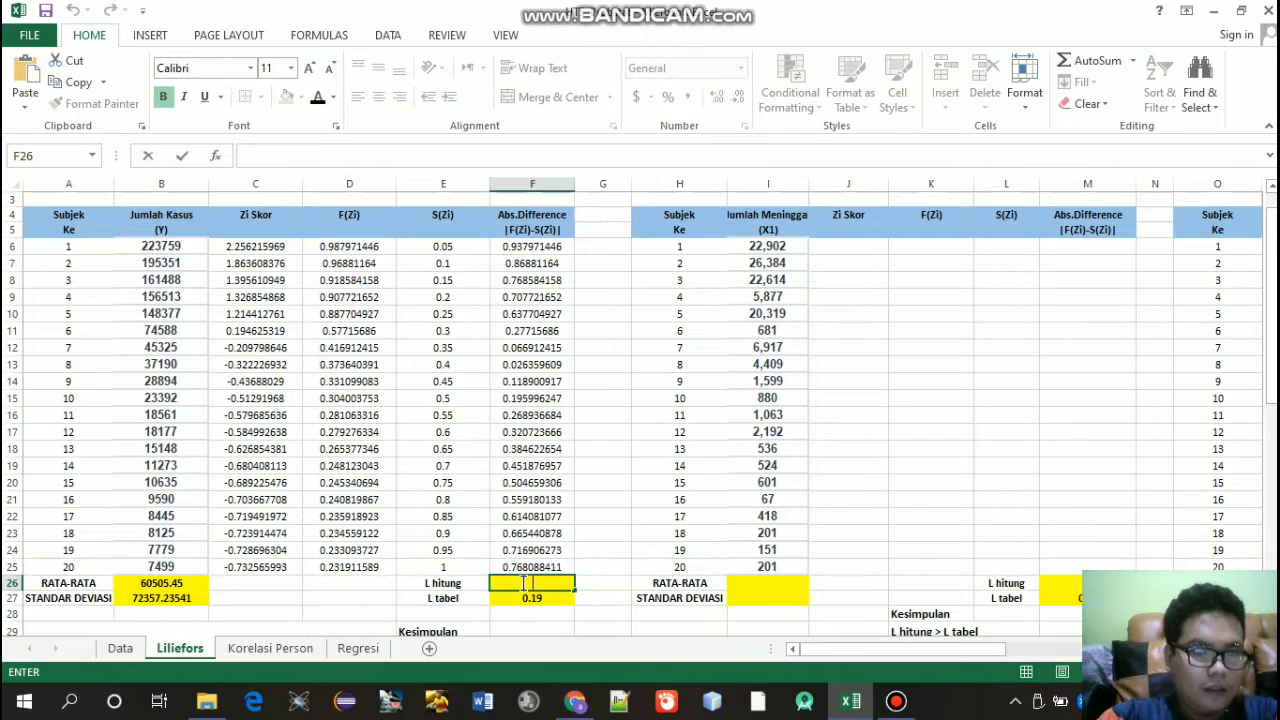
pyautogui.write('=MAX(')
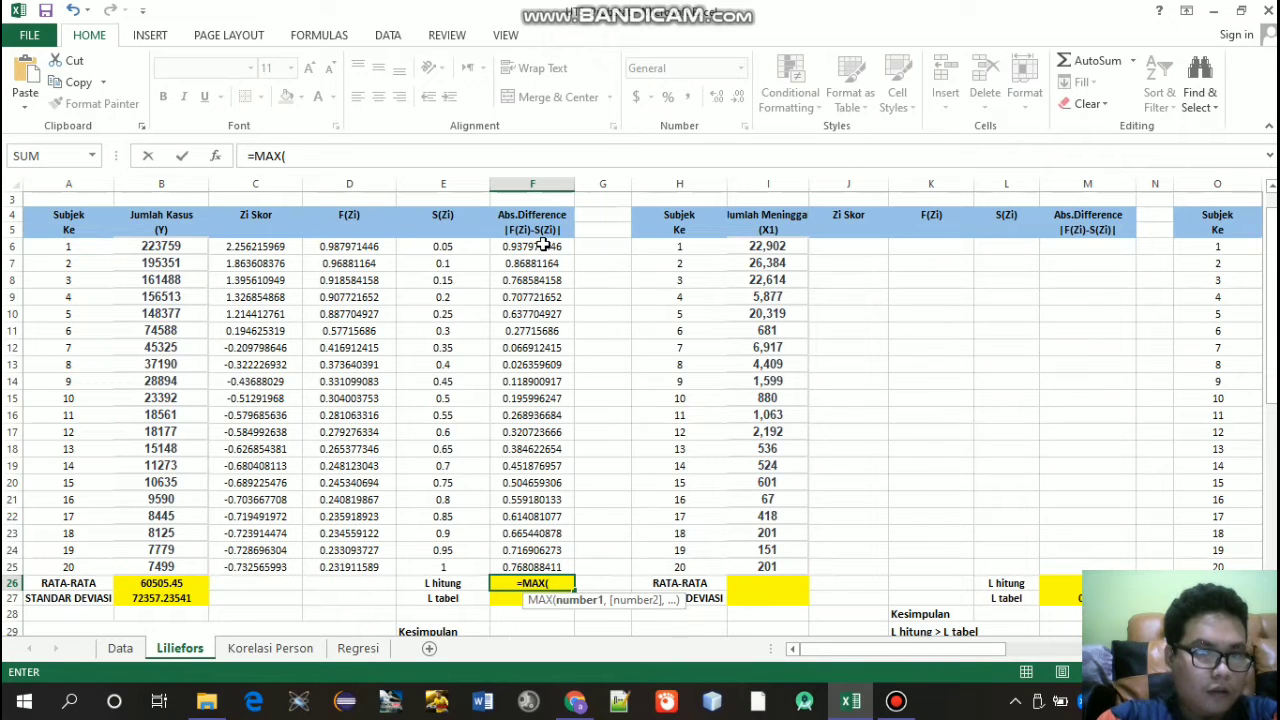
pyautogui.moveTo(545, 246); pyautogui.dragTo(566, 568)
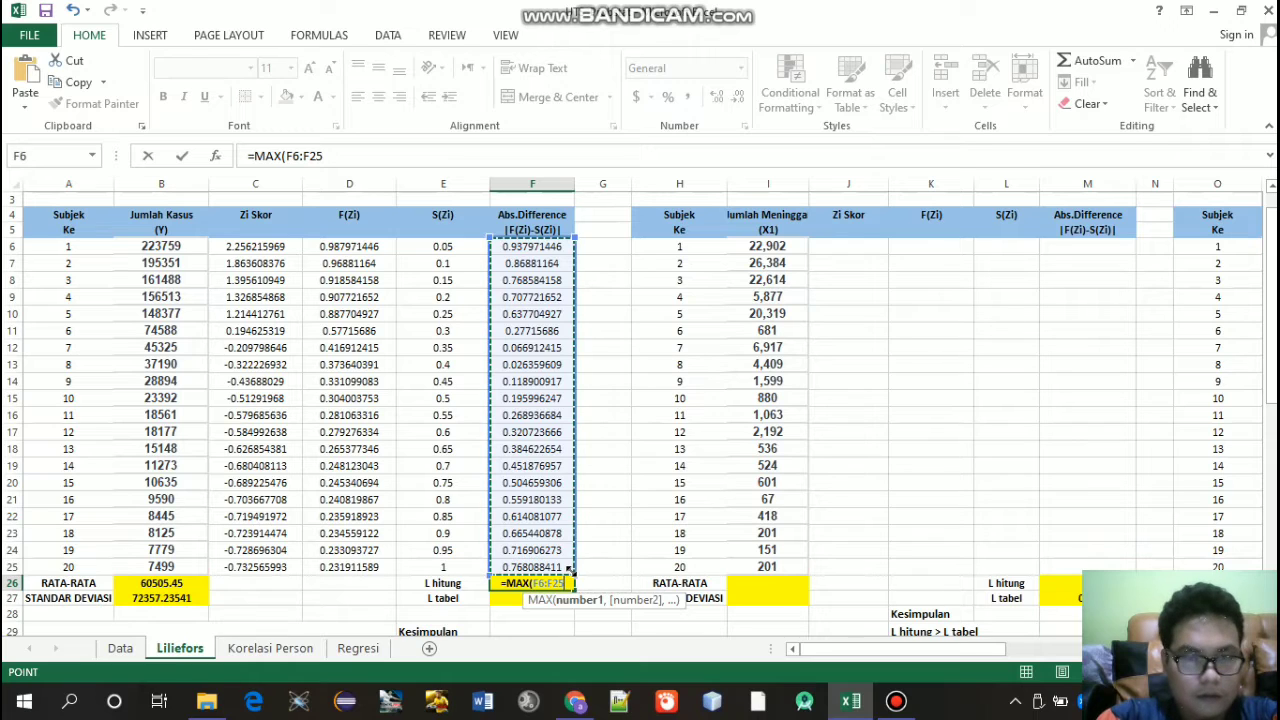
pyautogui.press('Return')
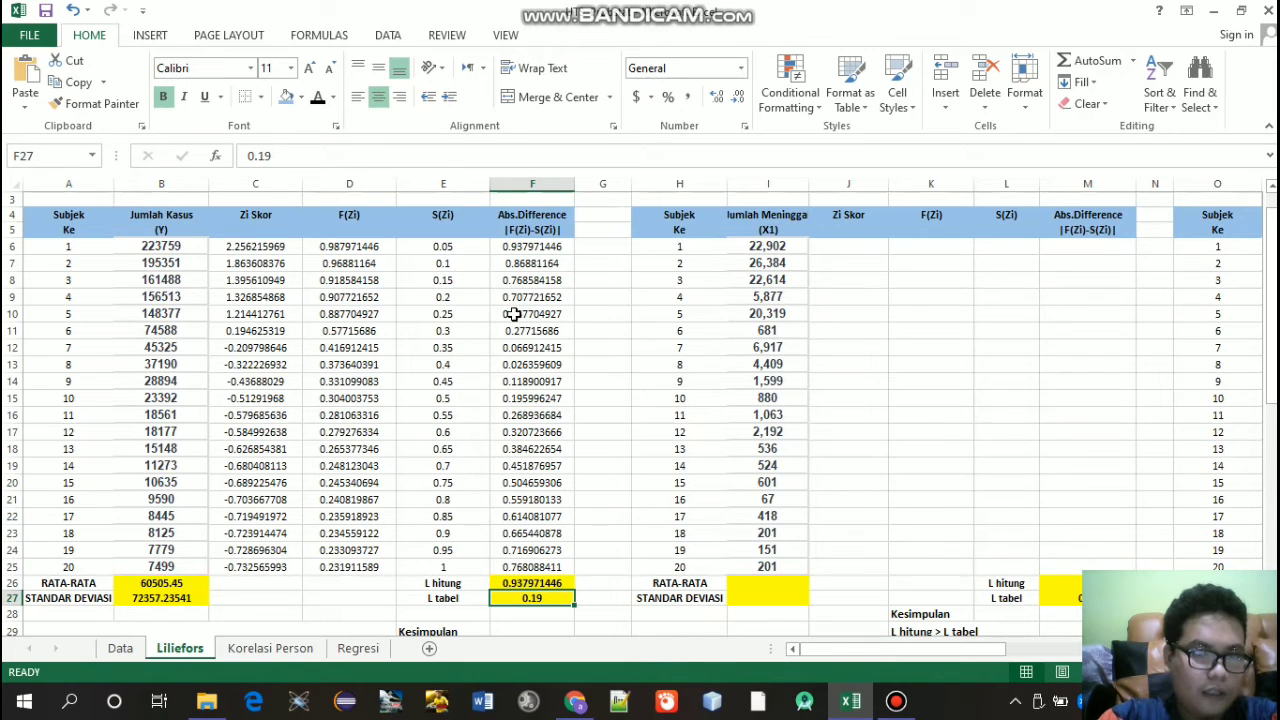
# Step: Enter =AVERAGE(I6:I25) in I26 as the RATA-RATA of Jumlah Meninggal (X1)
pyautogui.moveTo(1272, 362); pyautogui.dragTo(1272, 374)
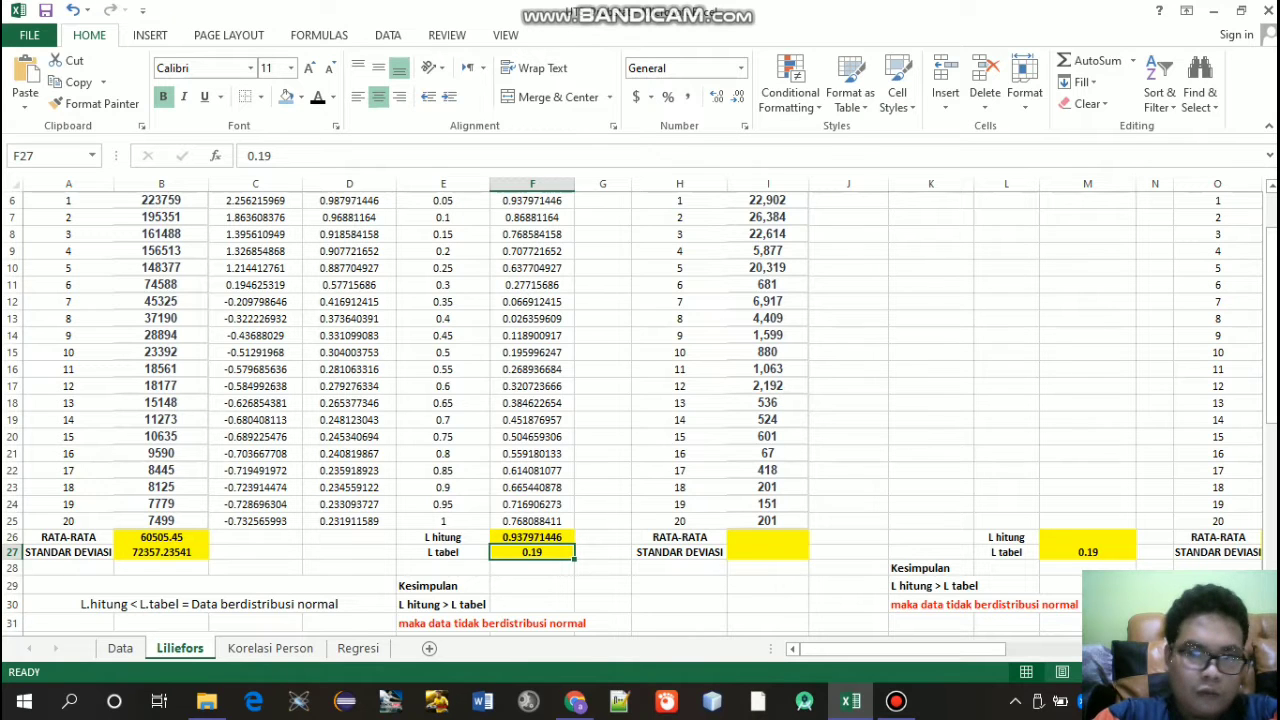
pyautogui.moveTo(1274, 340)
pyautogui.mouseDown()
pyautogui.moveTo(1274, 329)
pyautogui.moveTo(1273, 343)
pyautogui.mouseUp()
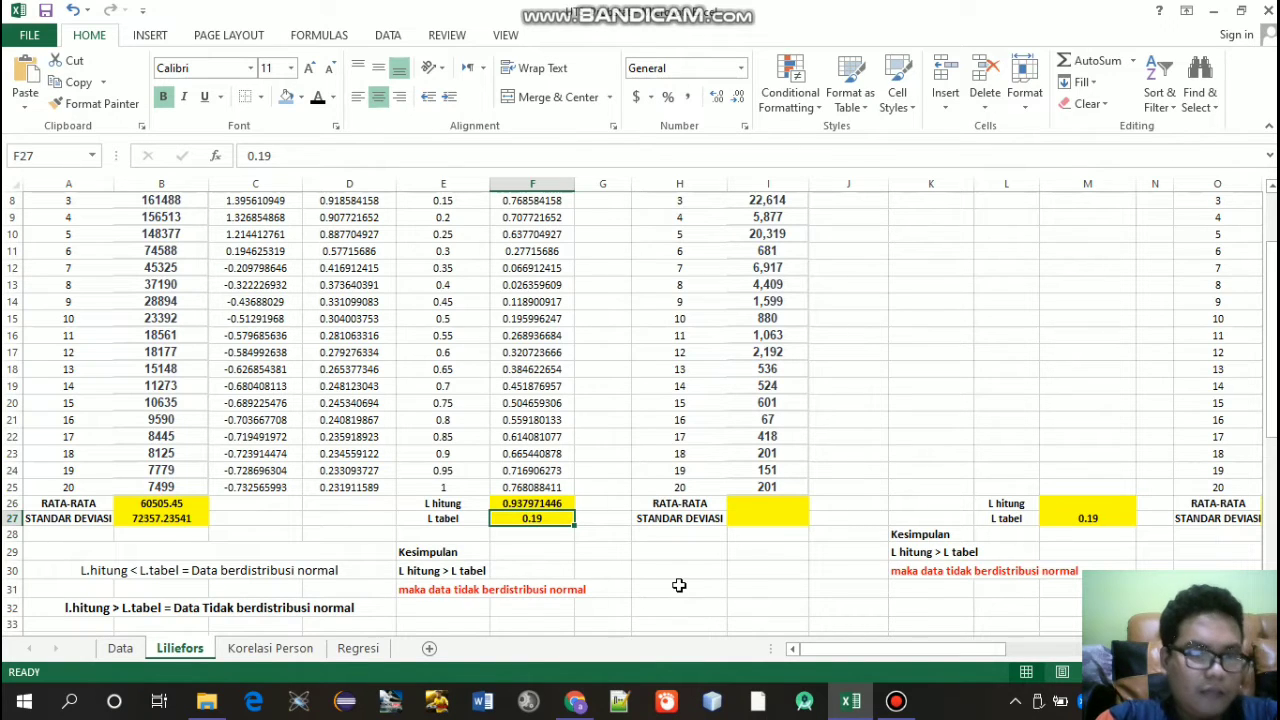
pyautogui.moveTo(1272, 412); pyautogui.dragTo(1274, 352)
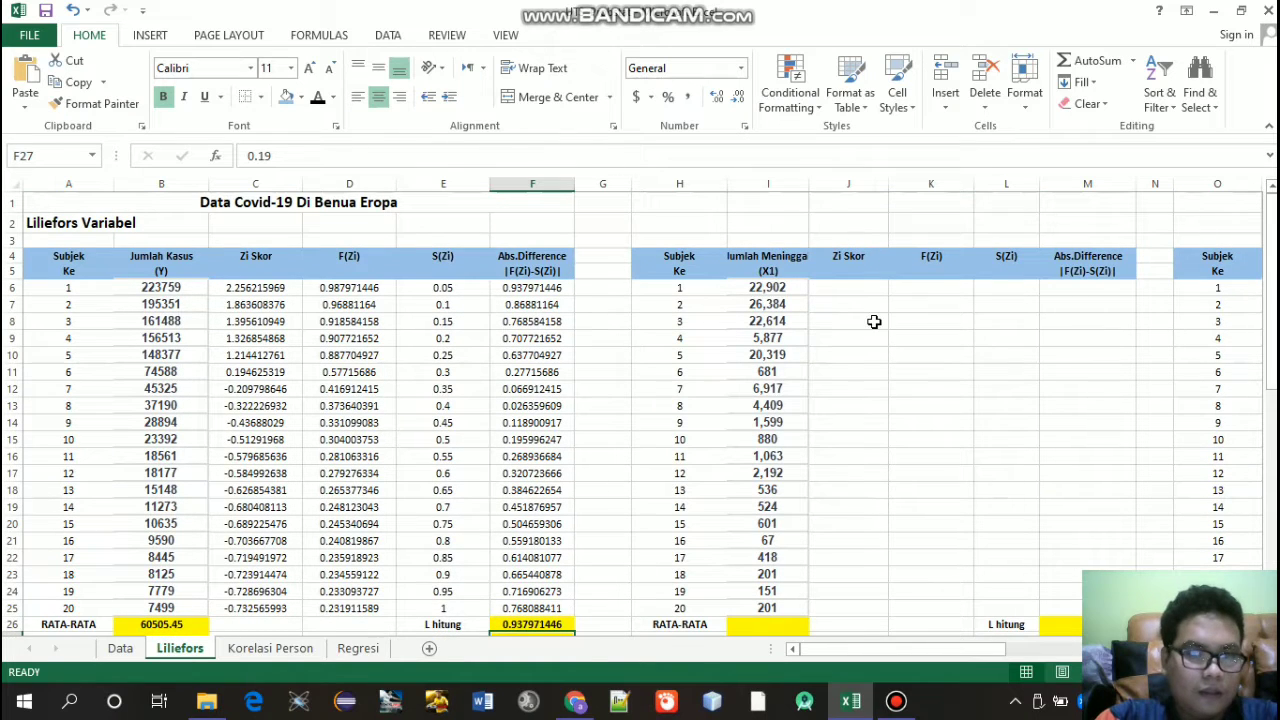
pyautogui.moveTo(850, 649)
pyautogui.mouseDown()
pyautogui.moveTo(893, 652)
pyautogui.moveTo(858, 650)
pyautogui.mouseUp()
pyautogui.moveTo(1272, 272); pyautogui.dragTo(1273, 290)
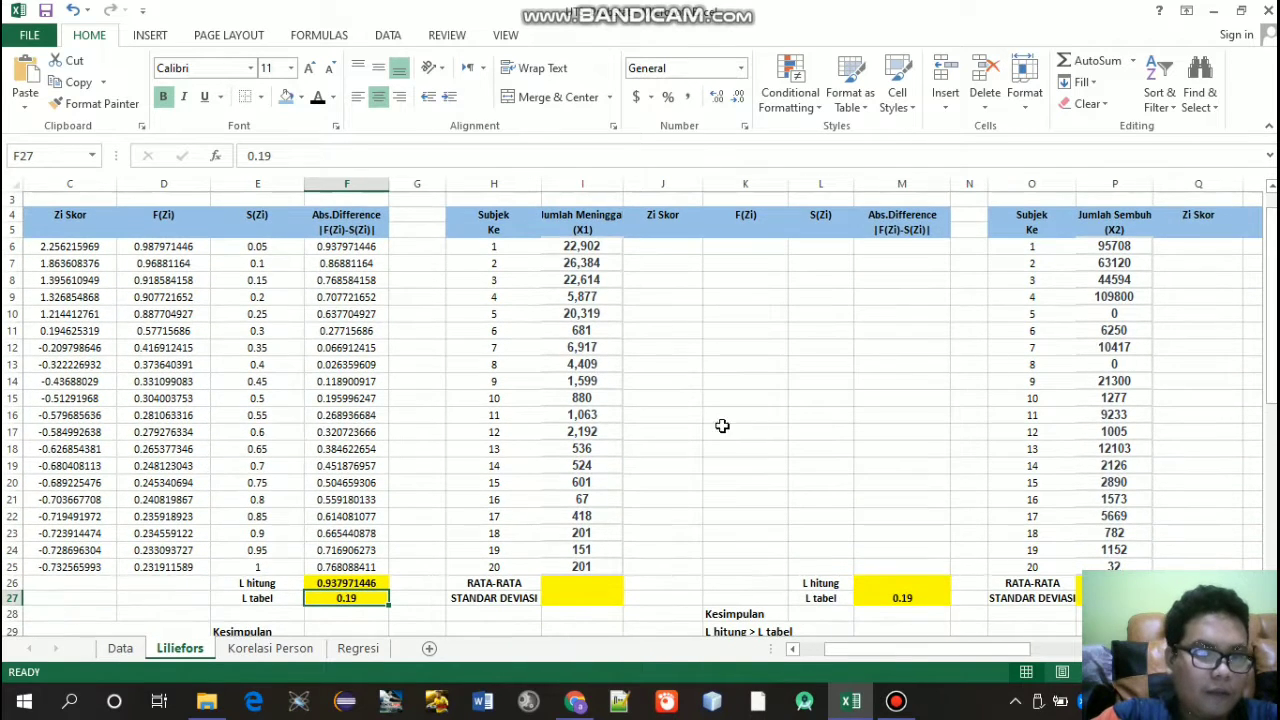
pyautogui.click(570, 583)
pyautogui.write('=')
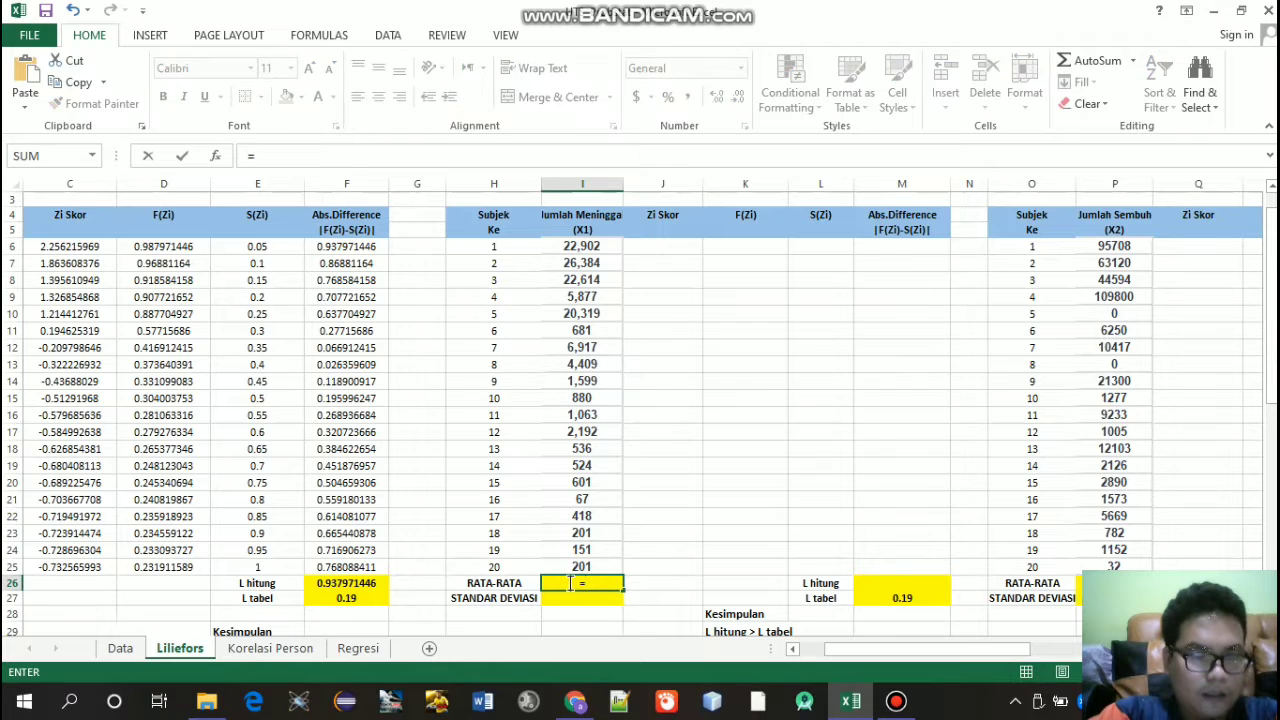
pyautogui.write('AVA')
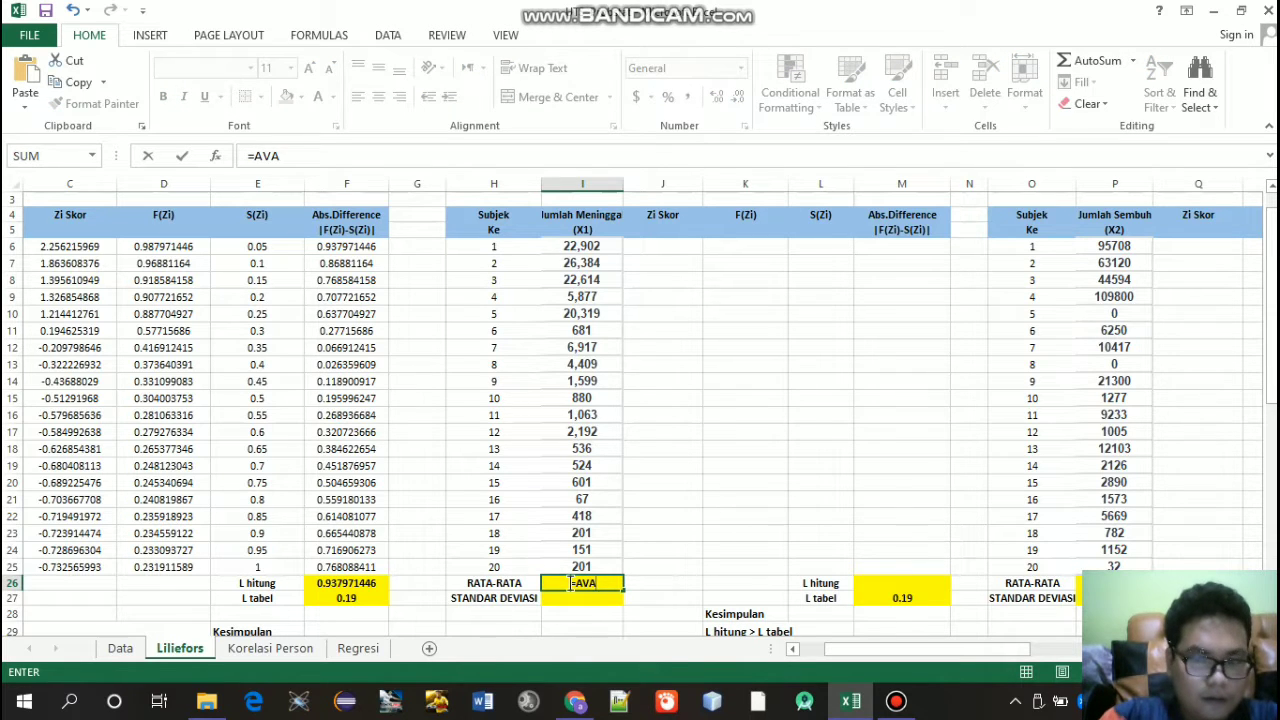
pyautogui.press('BackSpace')
pyautogui.write('E')
pyautogui.press('Down')
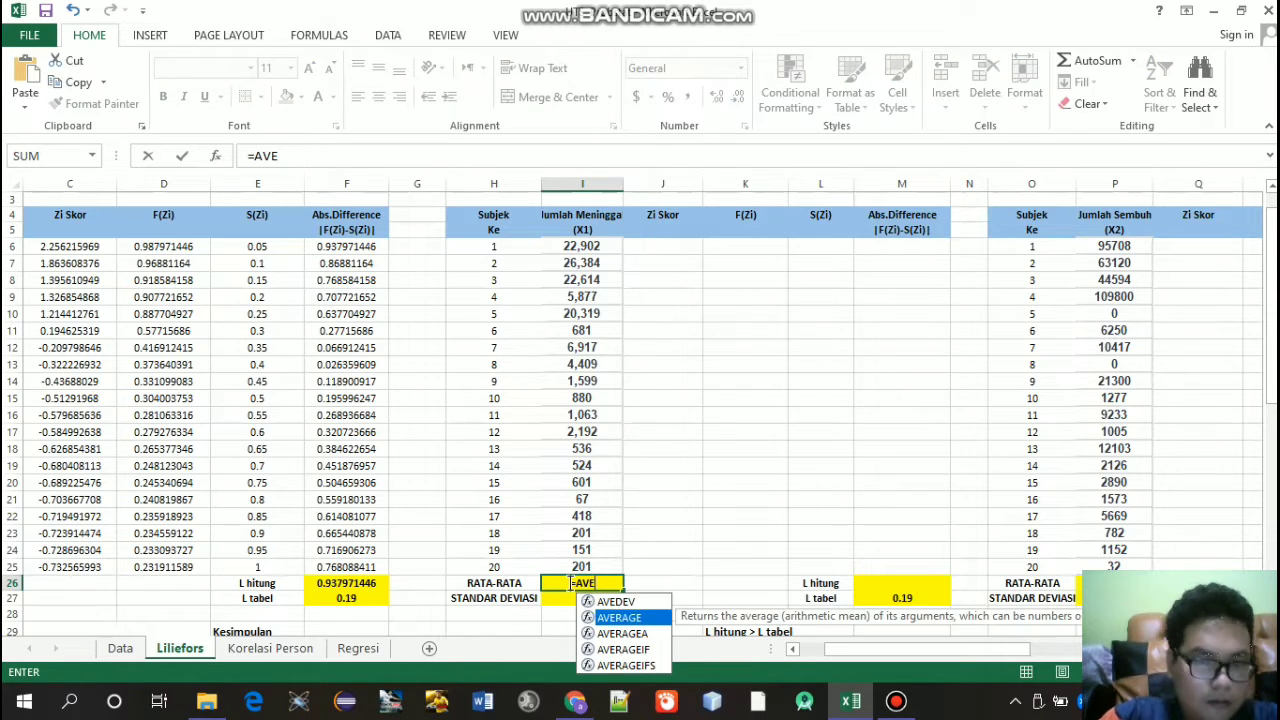
pyautogui.press('Tab')
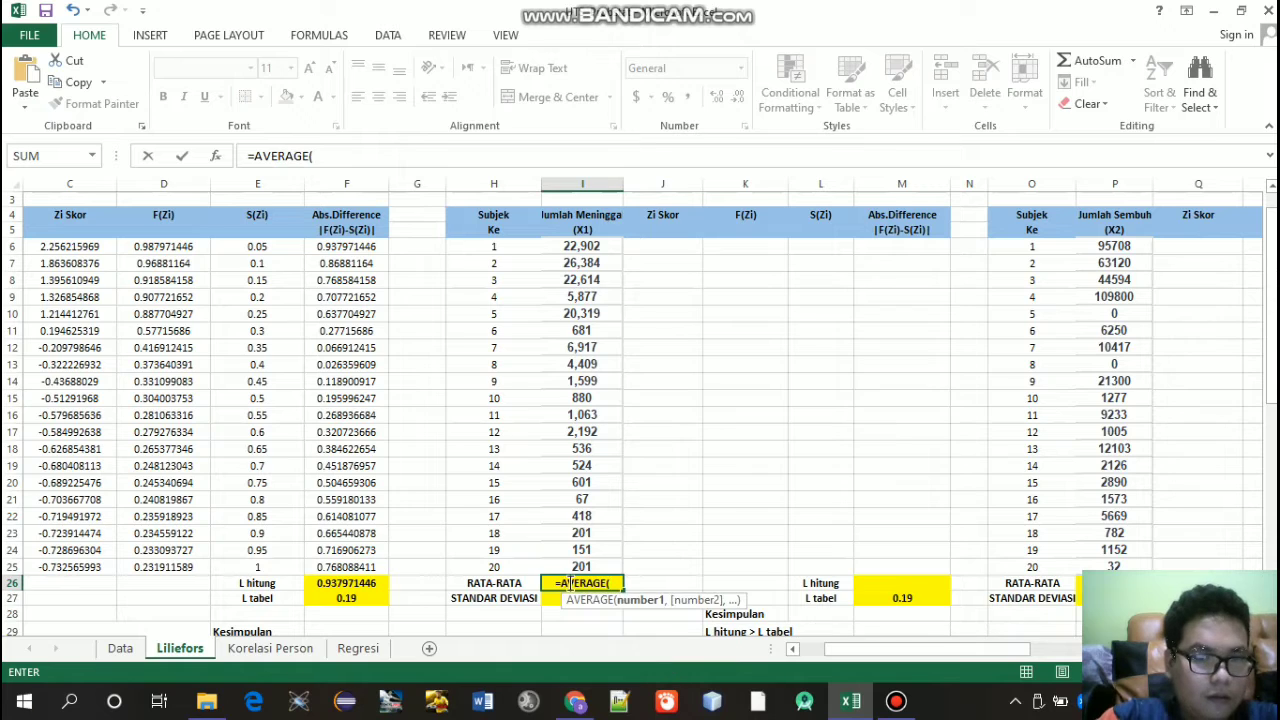
pyautogui.click(590, 247)
pyautogui.moveTo(597, 258); pyautogui.dragTo(610, 567)
pyautogui.write(')')
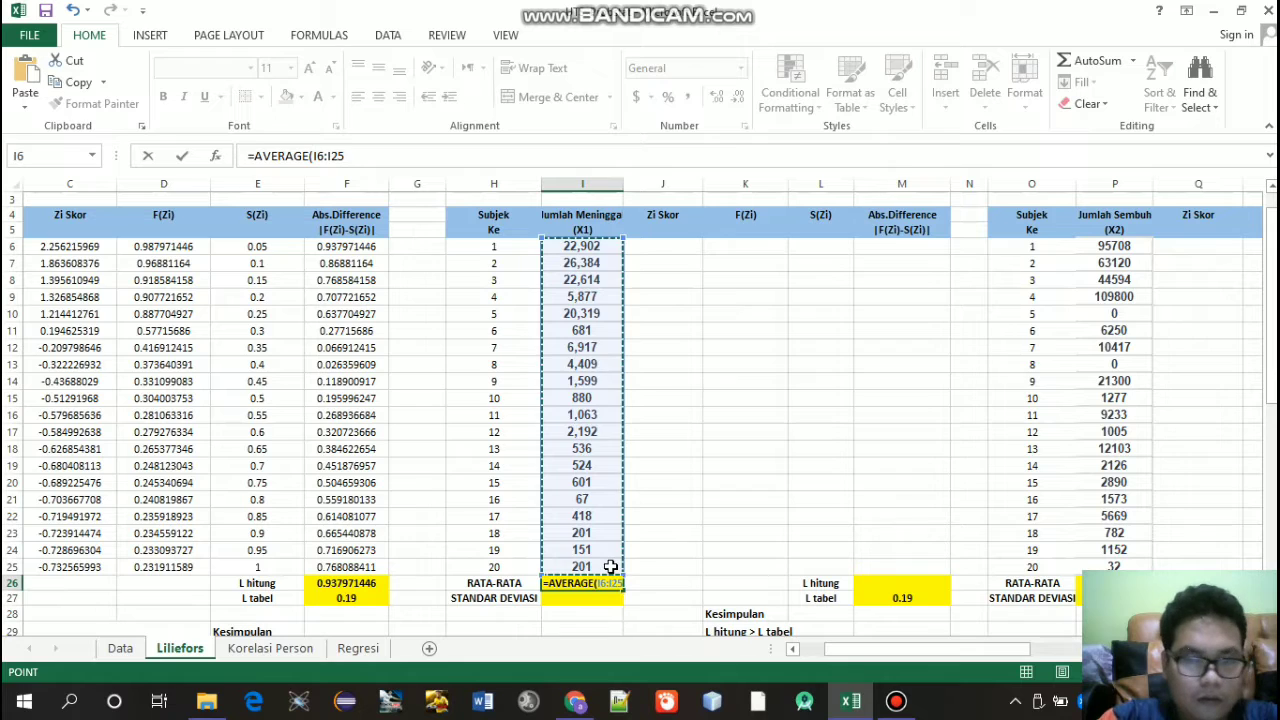
pyautogui.press('Return')
pyautogui.click(597, 583)
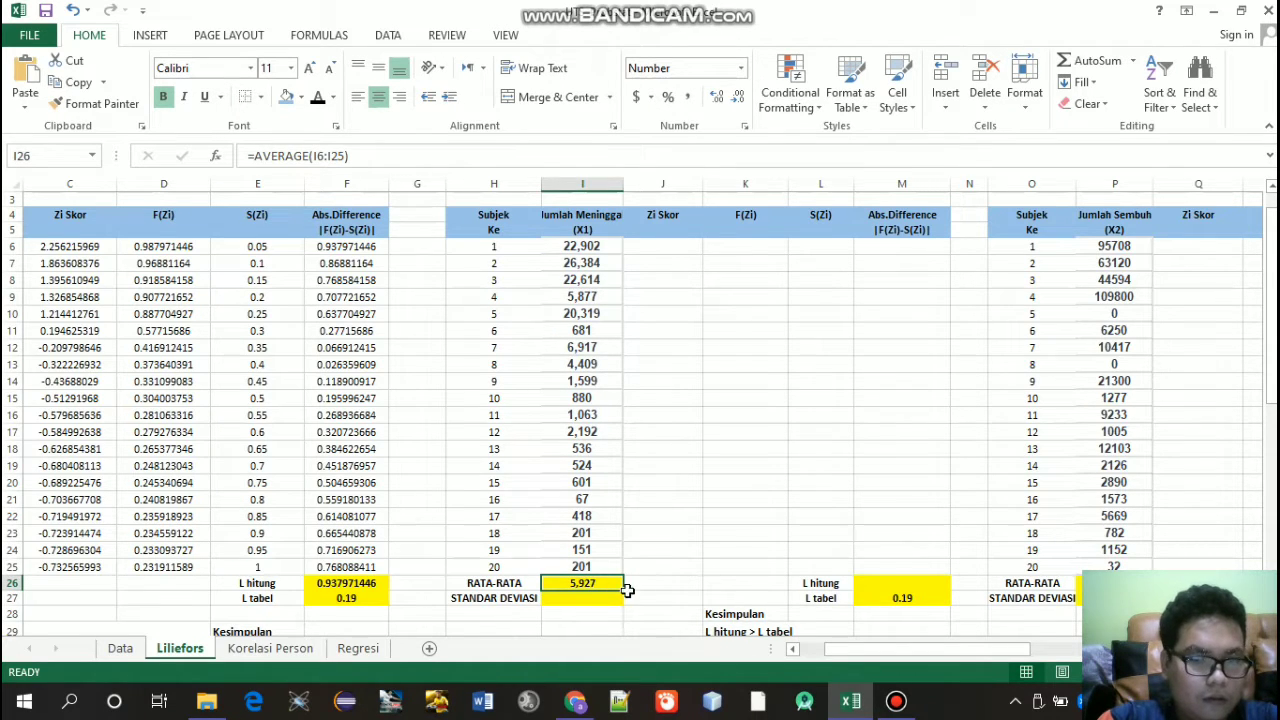
# Step: Enter the STDEV function over I6:I25 in I27 as the STANDAR DEVIASI of Jumlah Meninggal (X1)
pyautogui.click(593, 598)
pyautogui.write('=')
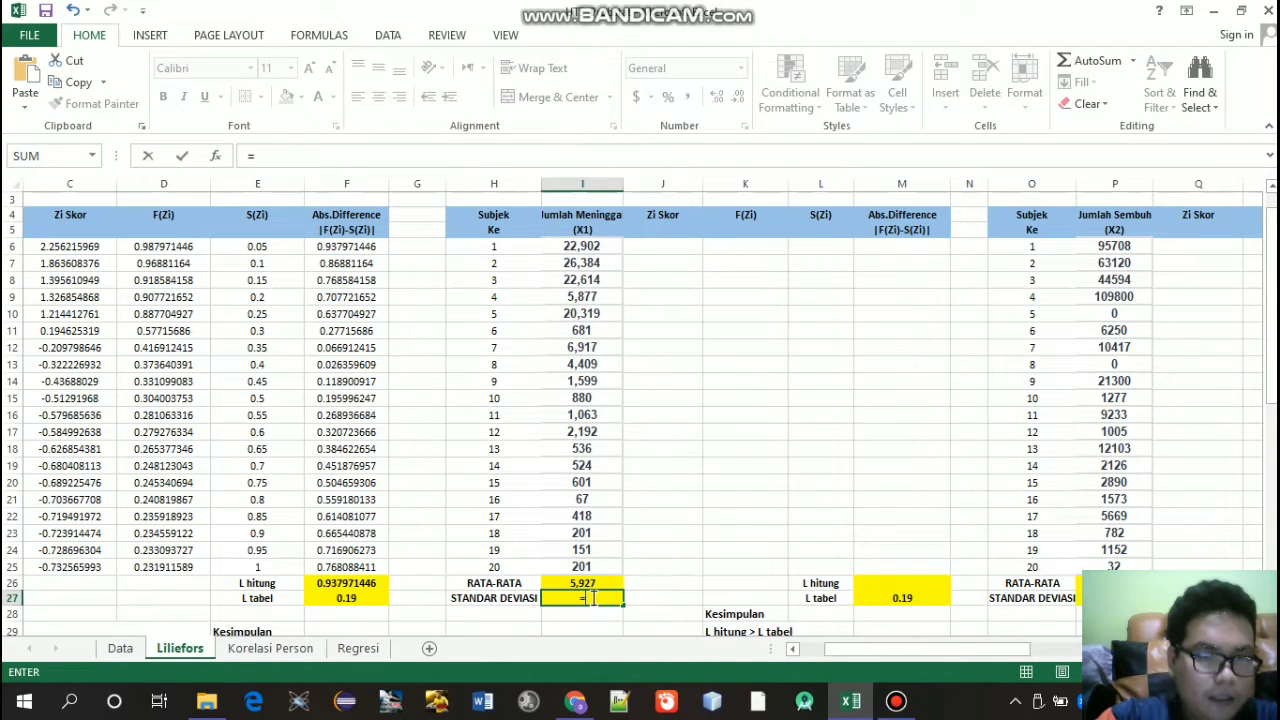
pyautogui.write('ST')
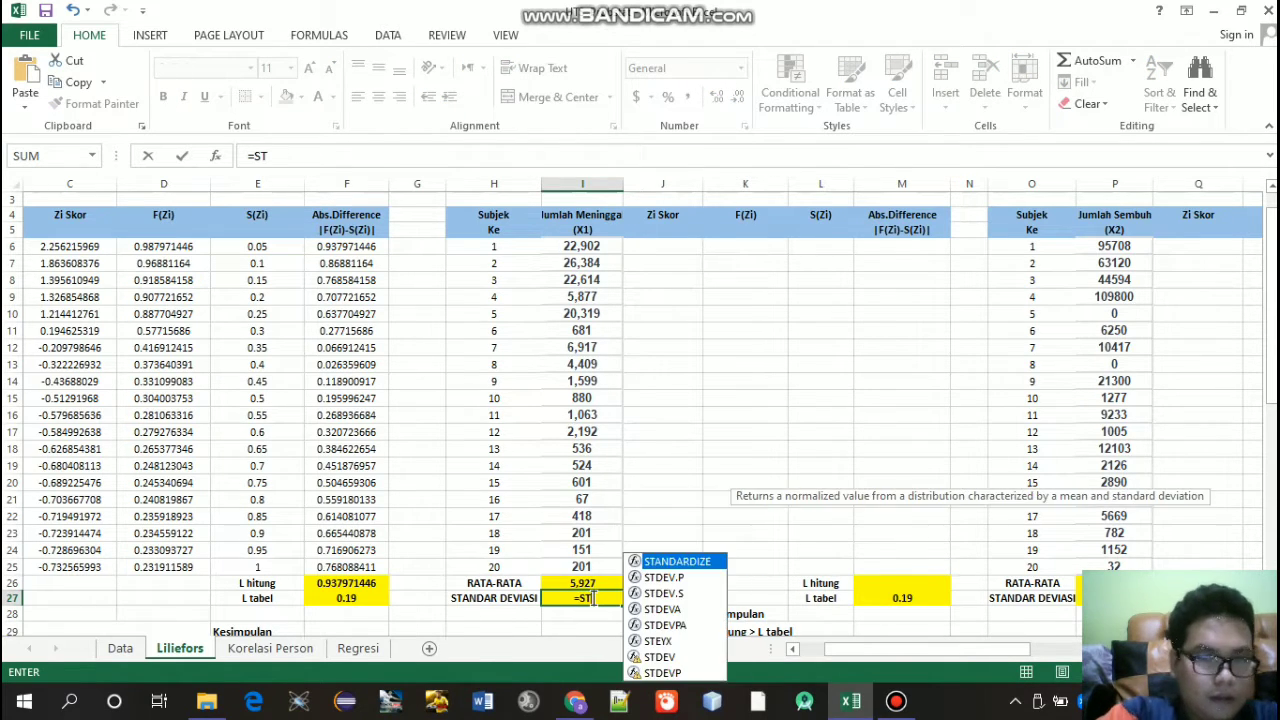
pyautogui.click(652, 657)
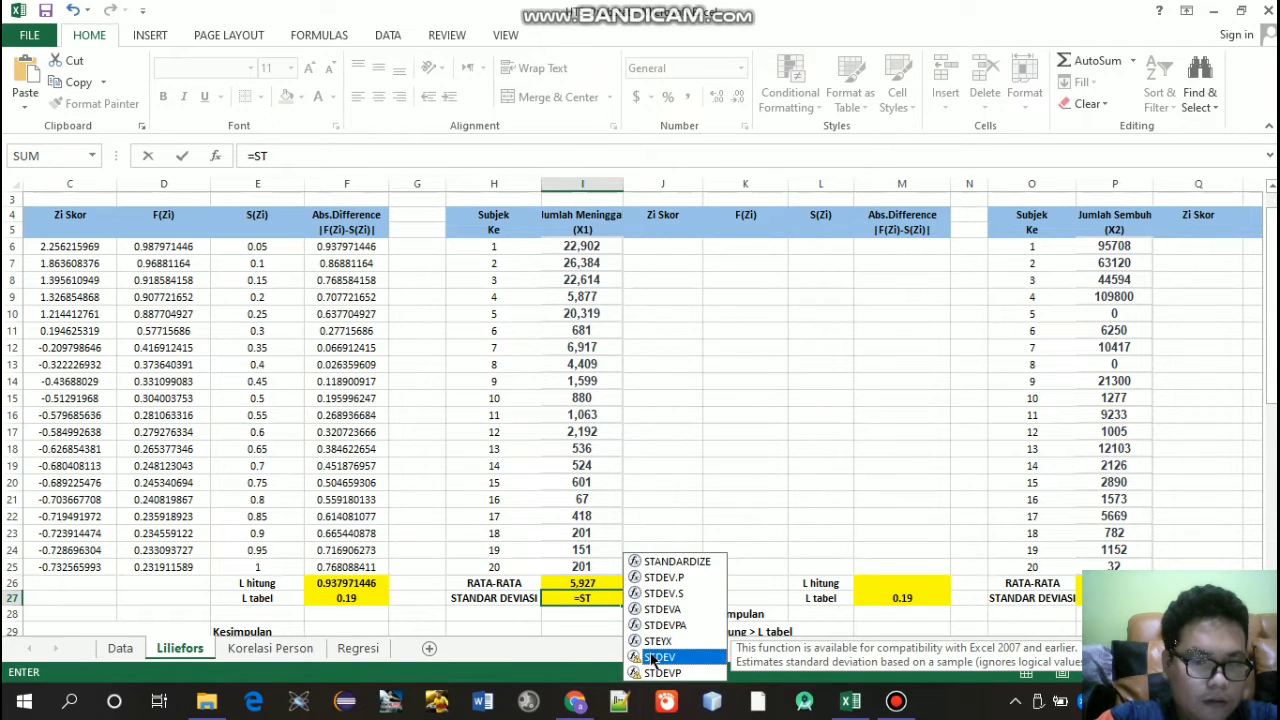
pyautogui.doubleClick(659, 657)
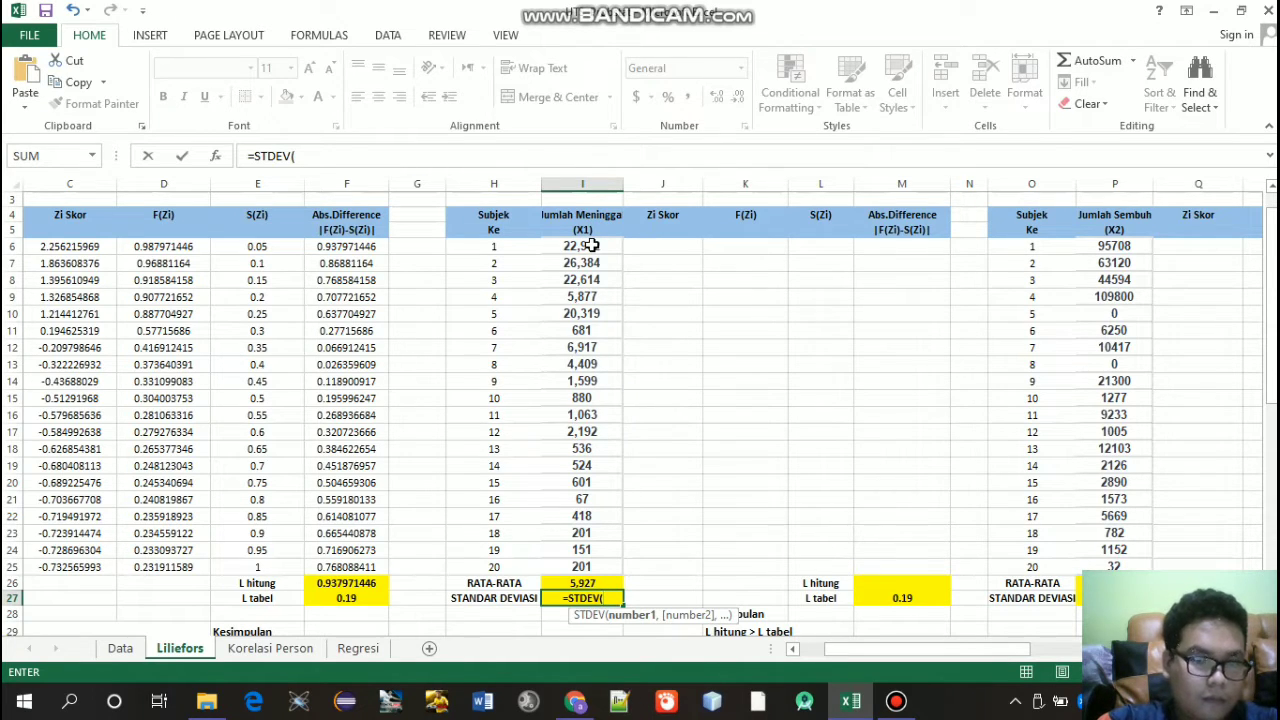
pyautogui.moveTo(592, 245); pyautogui.dragTo(581, 565)
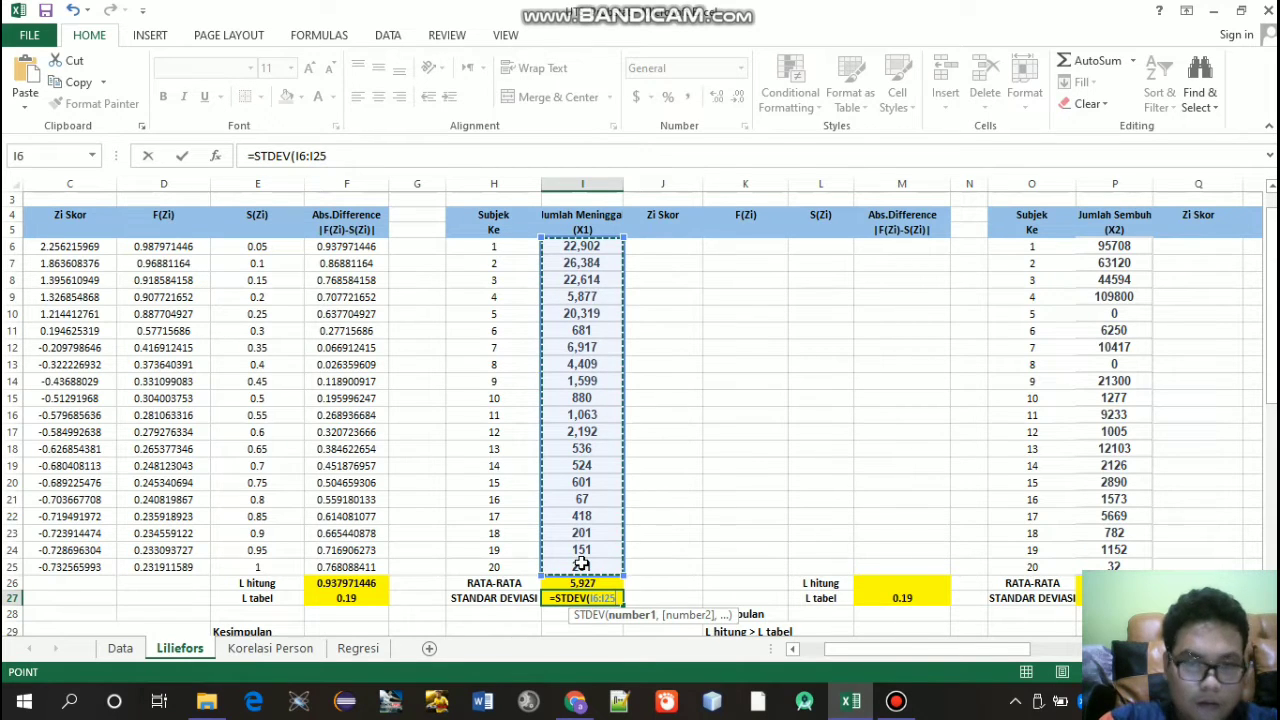
pyautogui.press('Return')
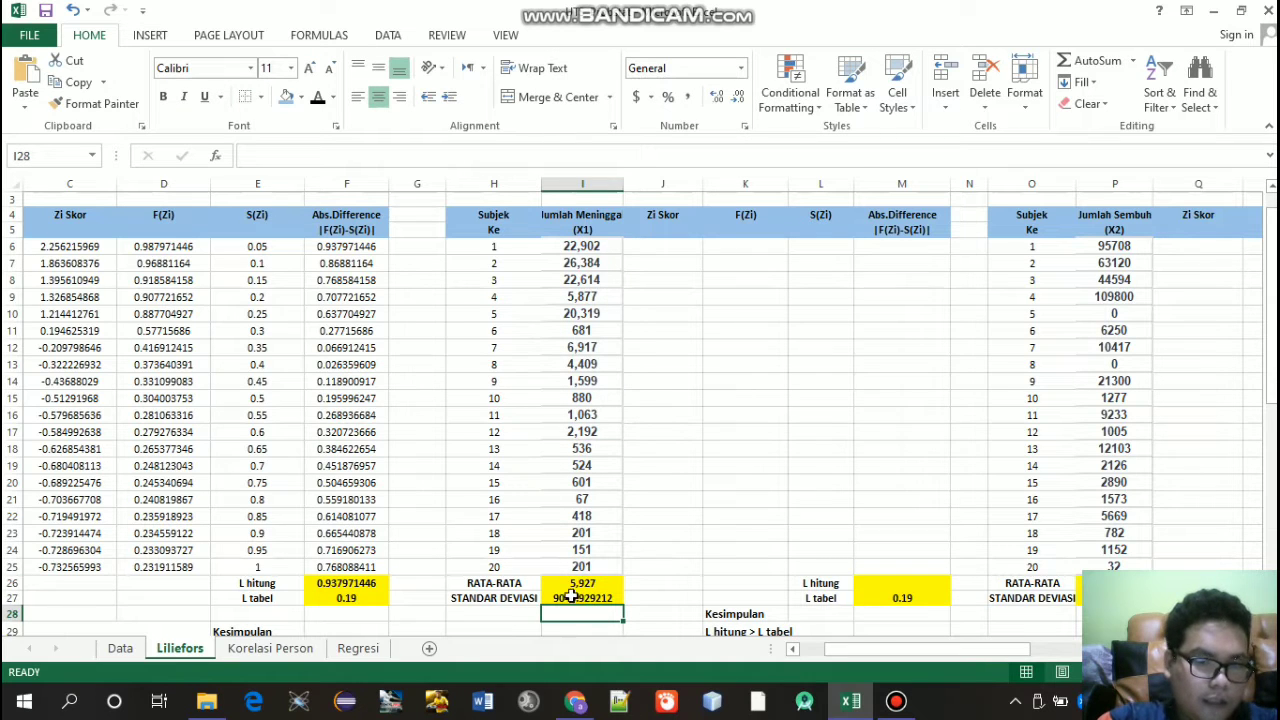
pyautogui.click(581, 582)
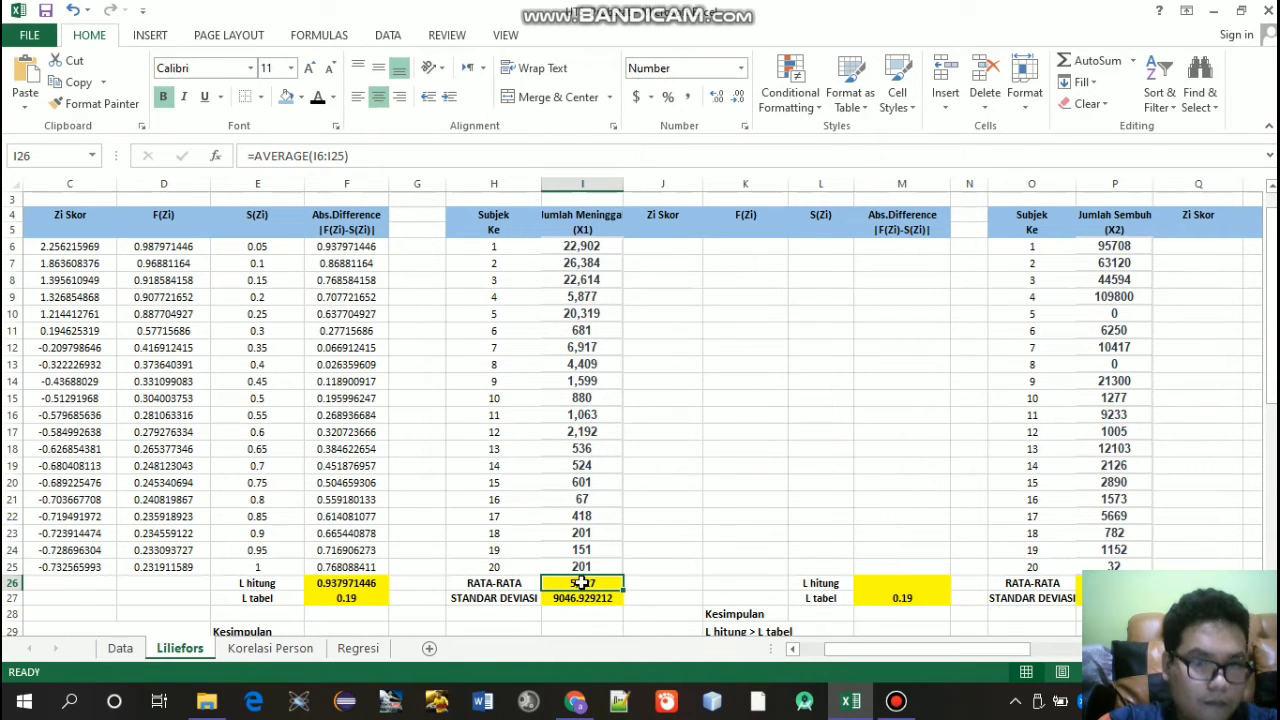
# Step: Try to enter the first Zi Skor formula for Jumlah Meninggal (X1) in J6, subtracting $I$26 from I6 and dividing by $I$27
pyautogui.click(665, 246)
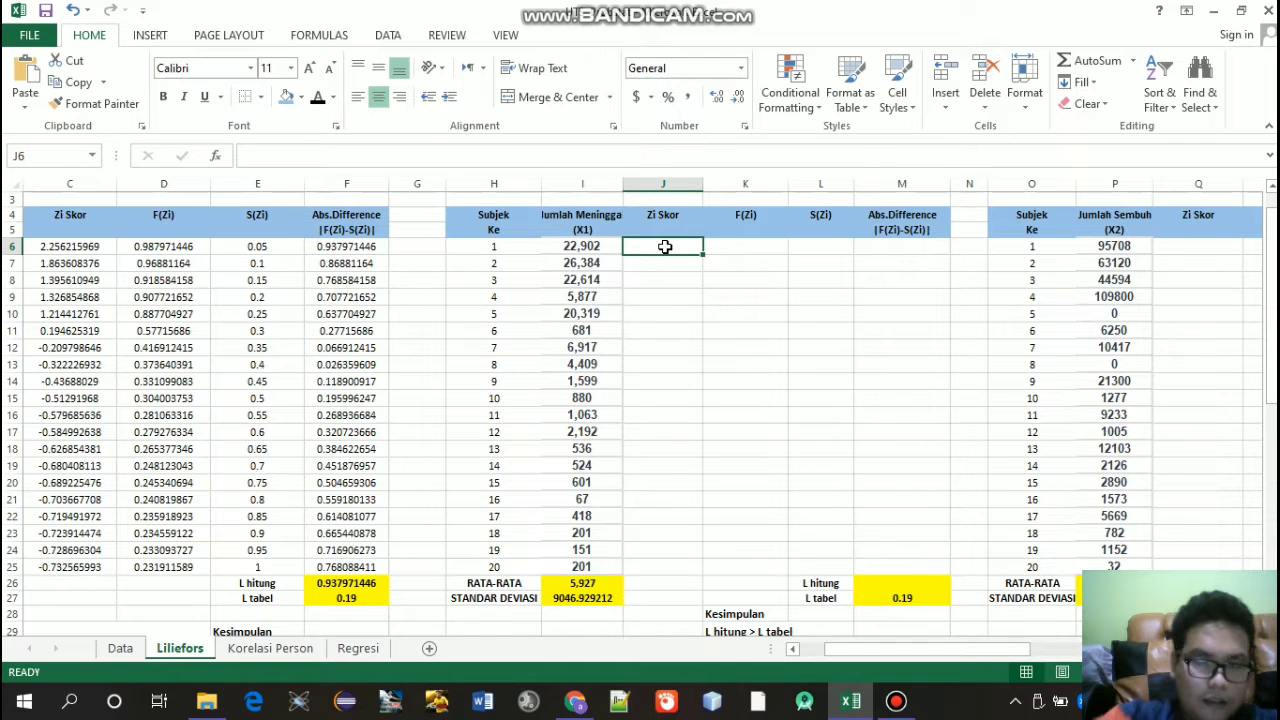
pyautogui.write('=(')
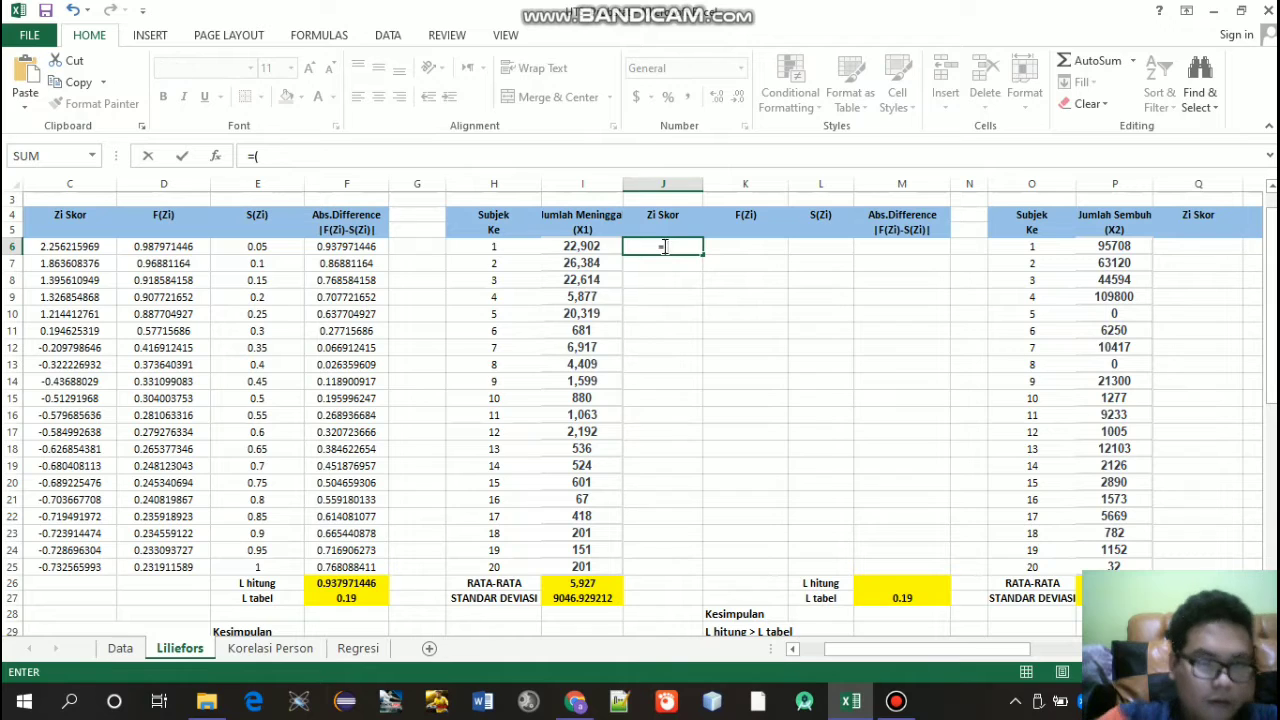
pyautogui.click(580, 247)
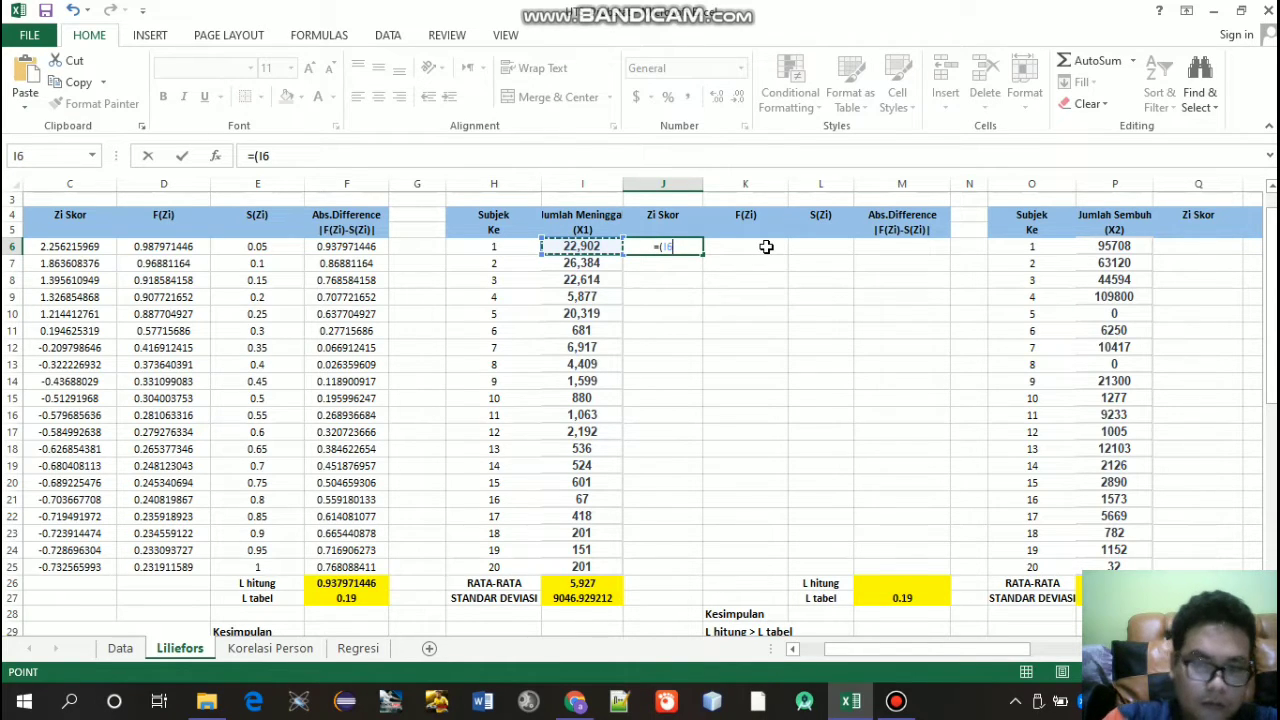
pyautogui.write('-')
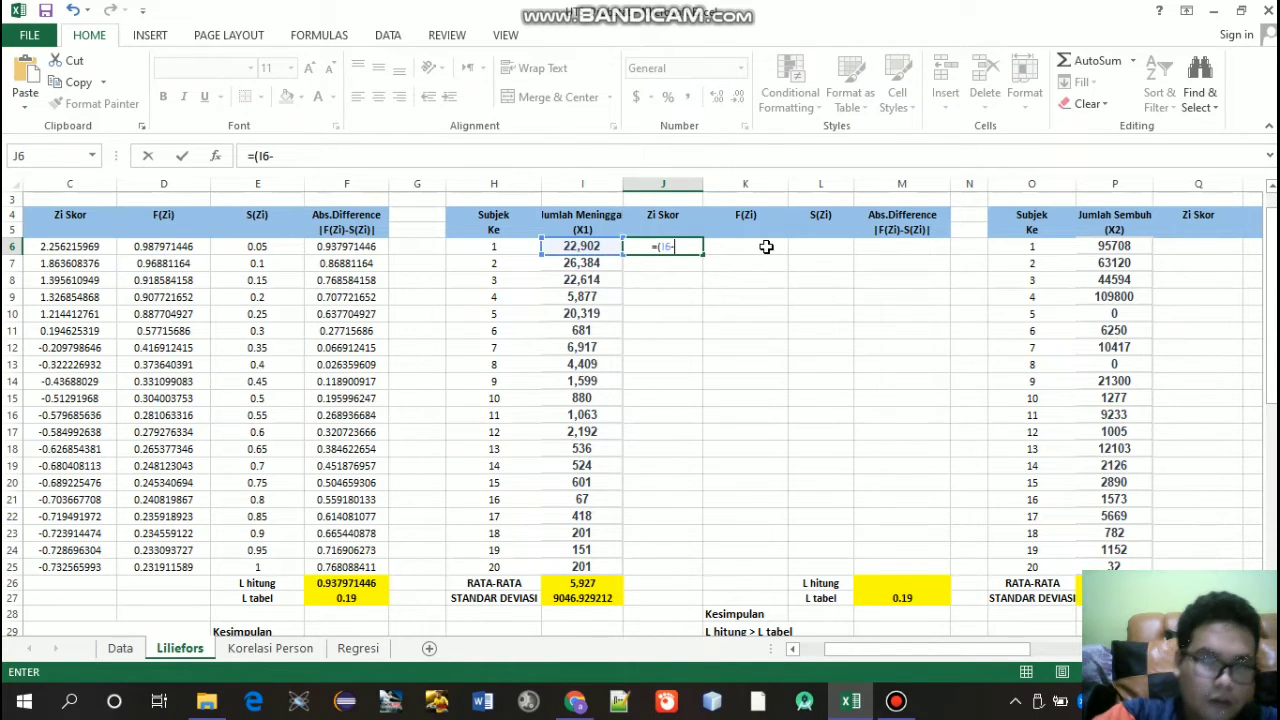
pyautogui.click(590, 581)
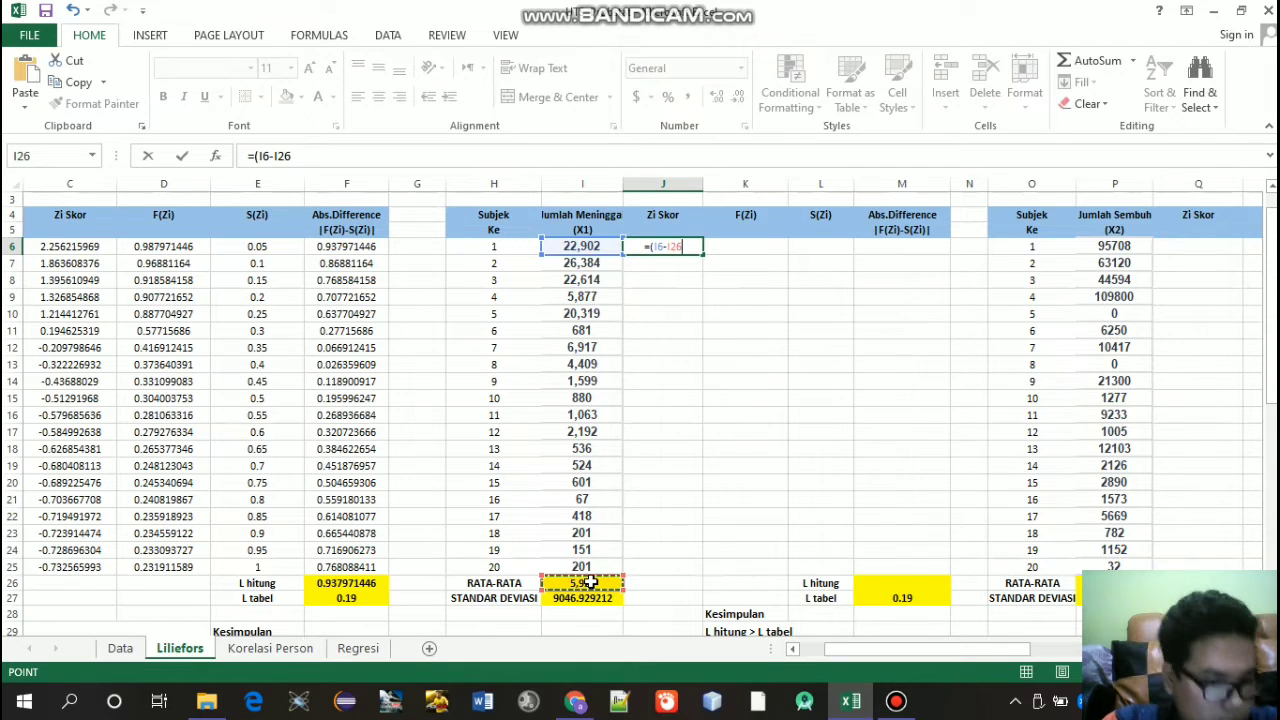
pyautogui.press('F4')
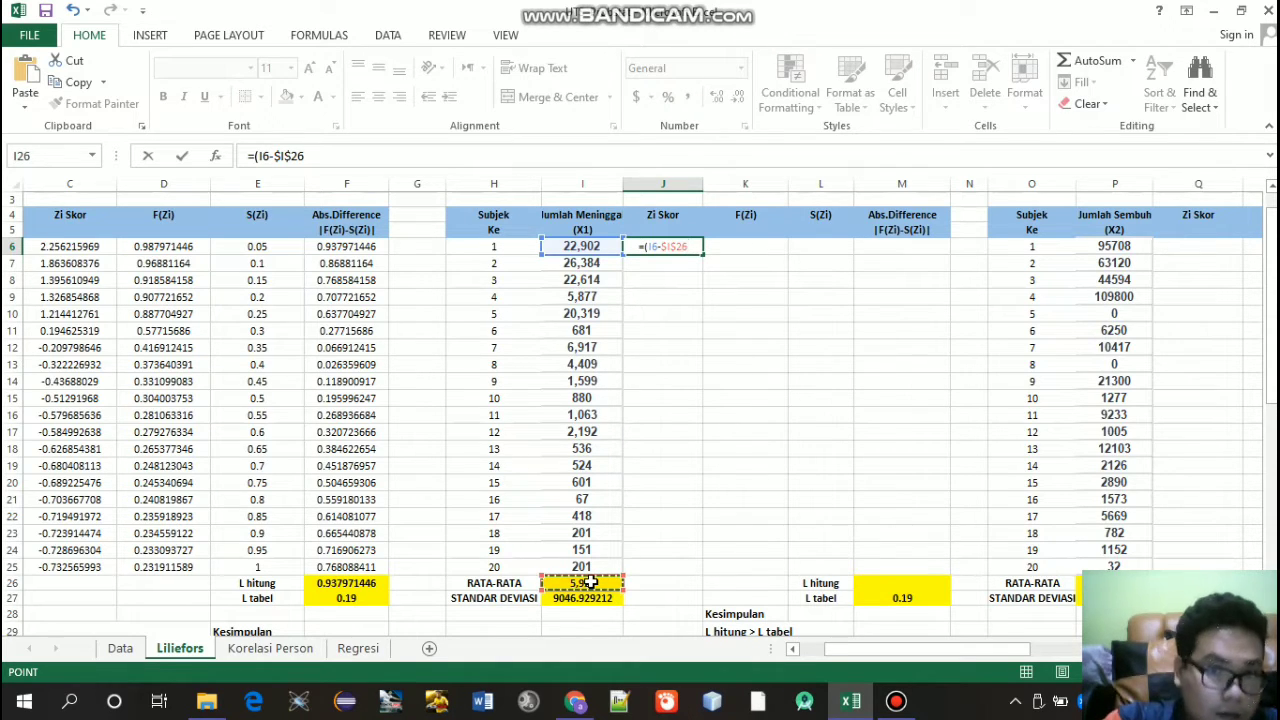
pyautogui.write(')')
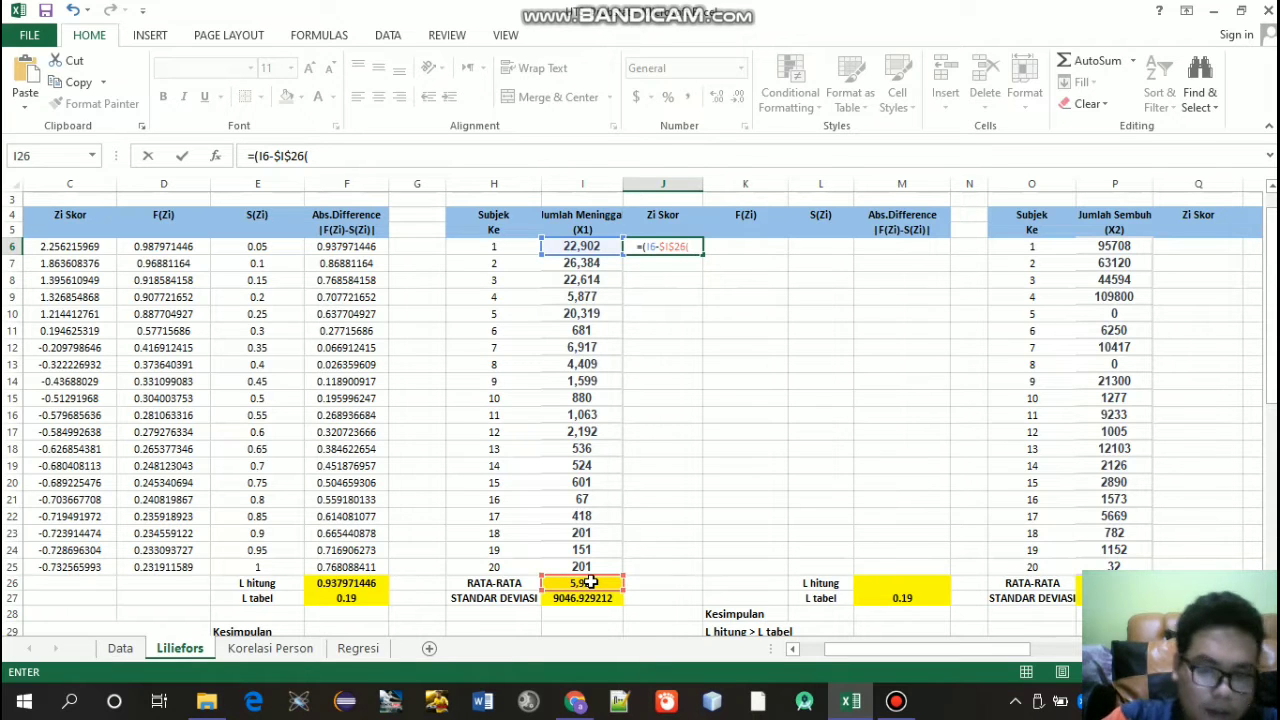
pyautogui.write('/')
pyautogui.click(593, 598)
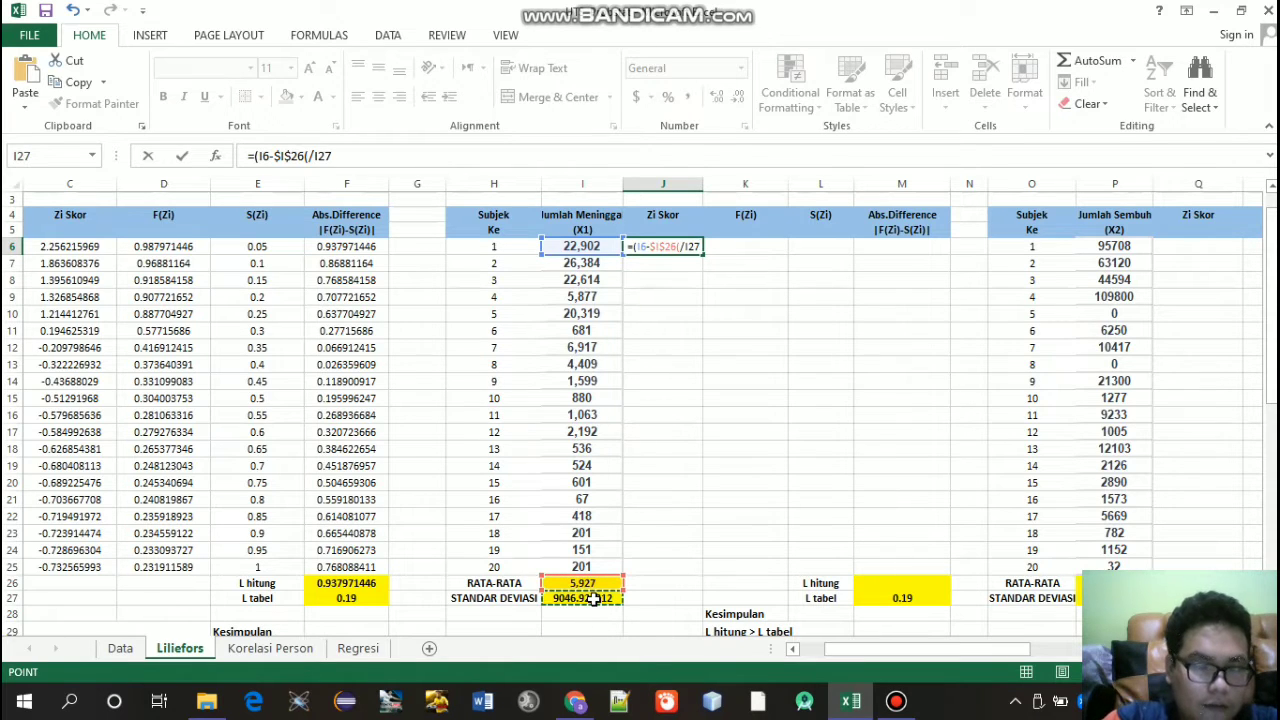
pyautogui.press('F4')
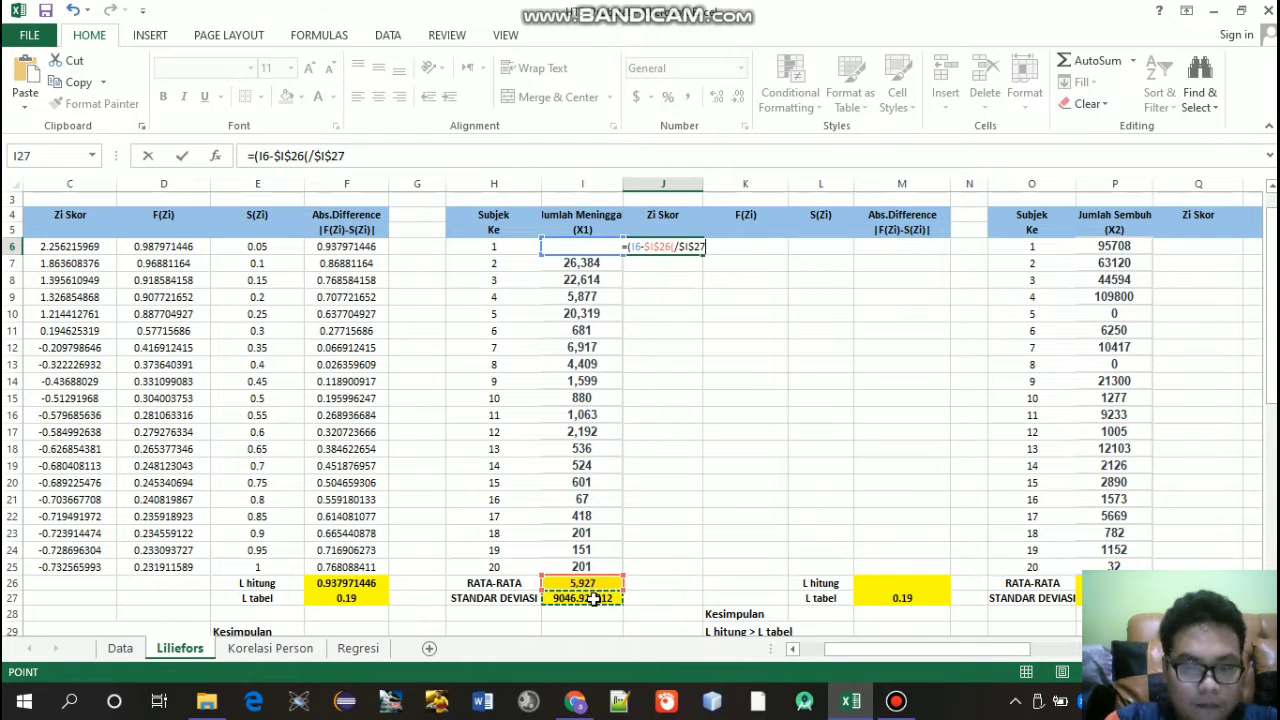
pyautogui.press('Return')
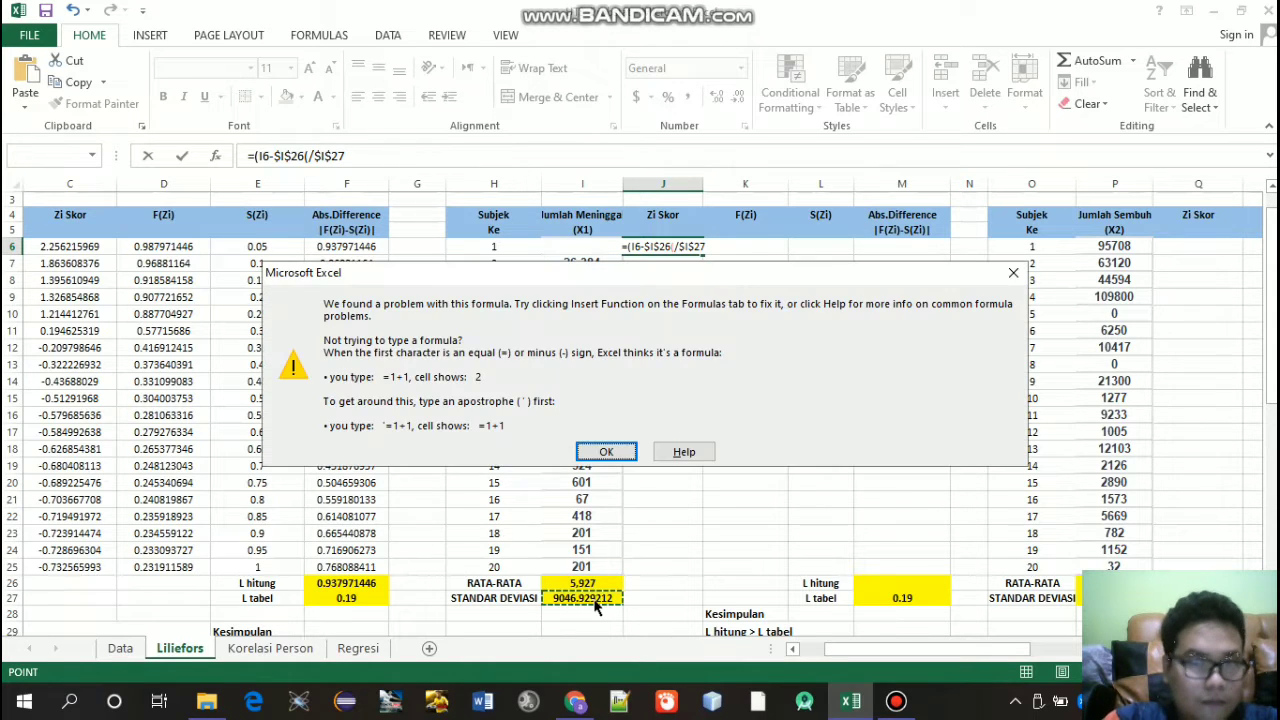
# Step: Correct the Zi Skor formula in J6 to =(I6-$I$26)/$I$27 and fill it down to J25
pyautogui.click(610, 451)
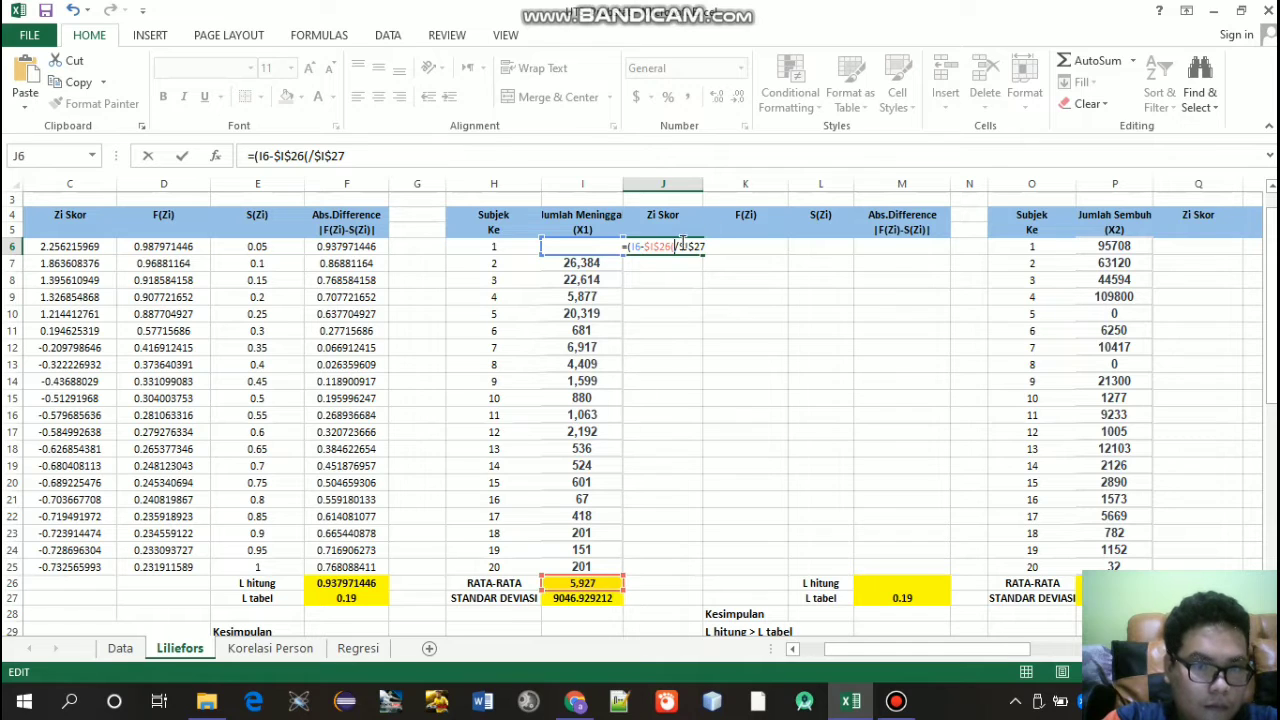
pyautogui.click(683, 240)
pyautogui.press('BackSpace')
pyautogui.write(')')
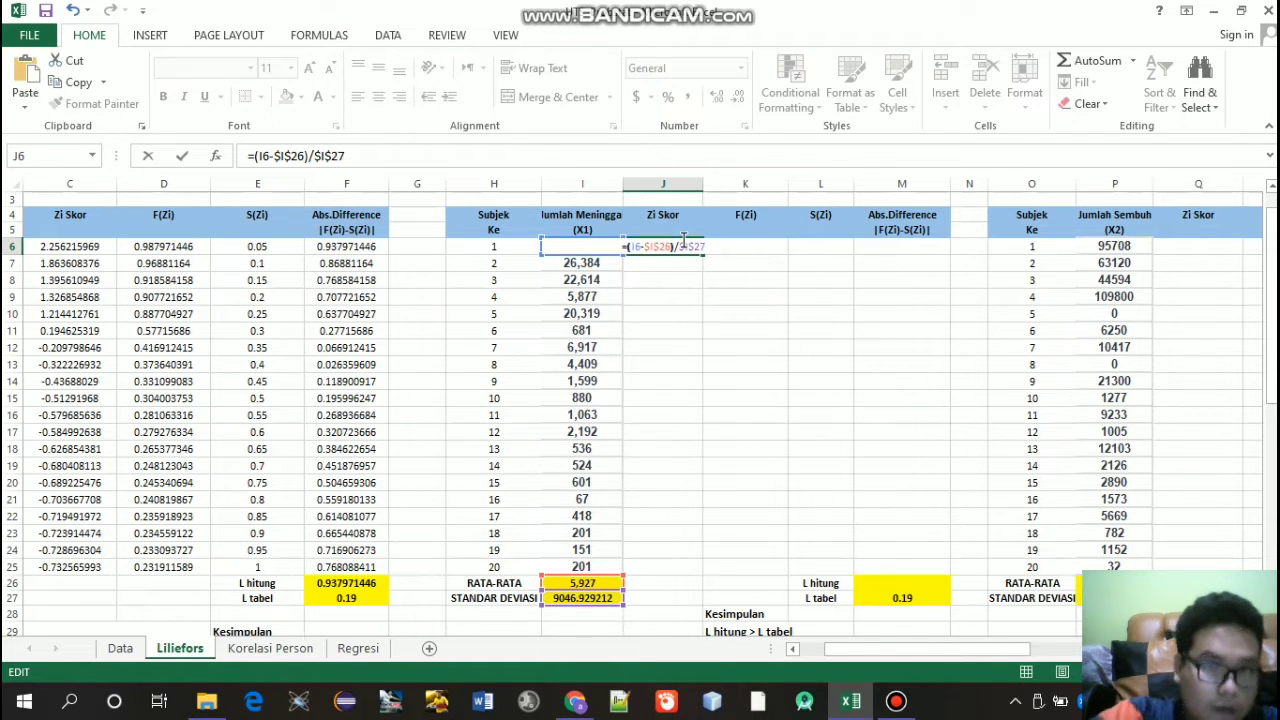
pyautogui.press('Return')
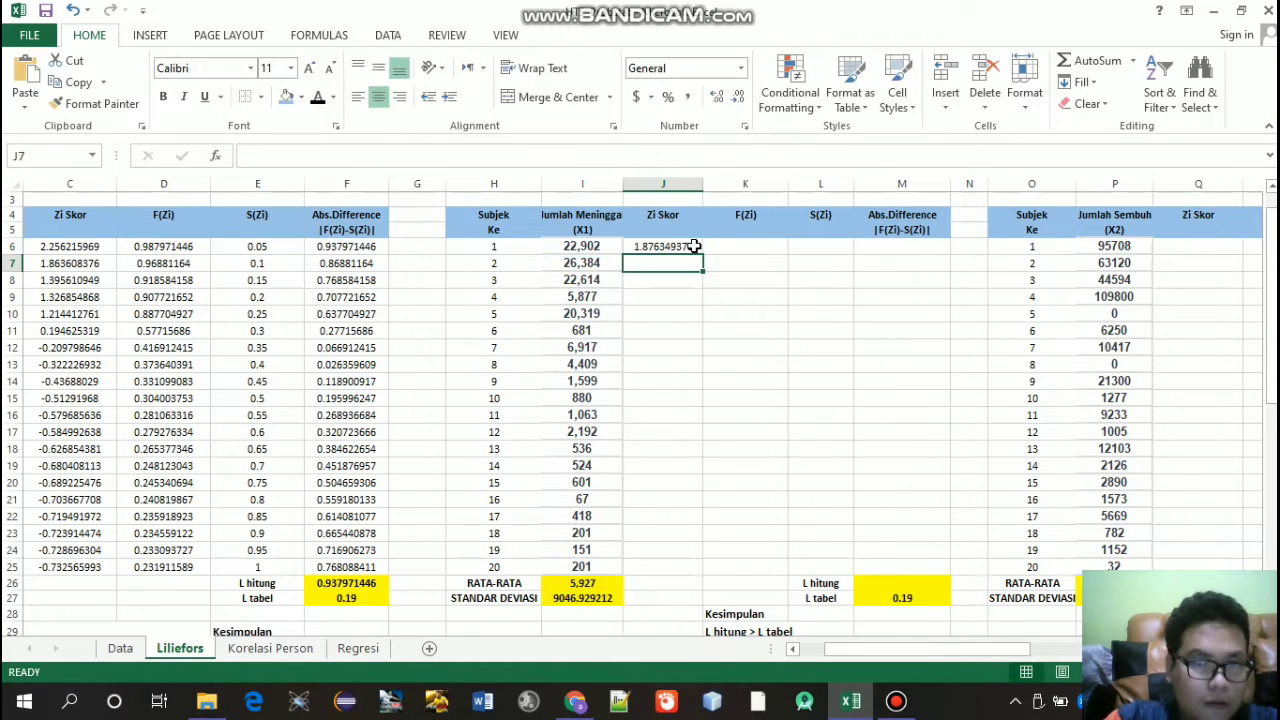
pyautogui.click(690, 246)
pyautogui.moveTo(703, 255); pyautogui.dragTo(691, 579)
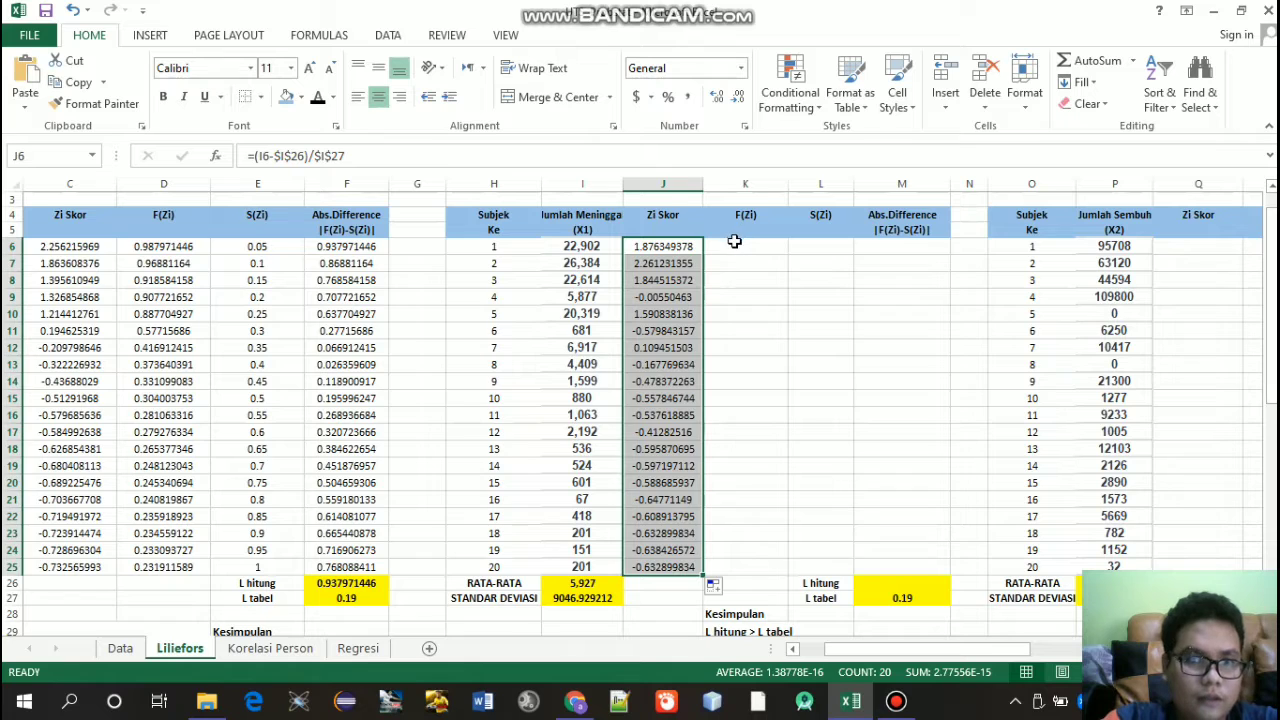
# Step: Enter =NORMSDIST(J6) in K6 as F(Zi) for Jumlah Meninggal (X1) and fill it down to K25
pyautogui.click(733, 245)
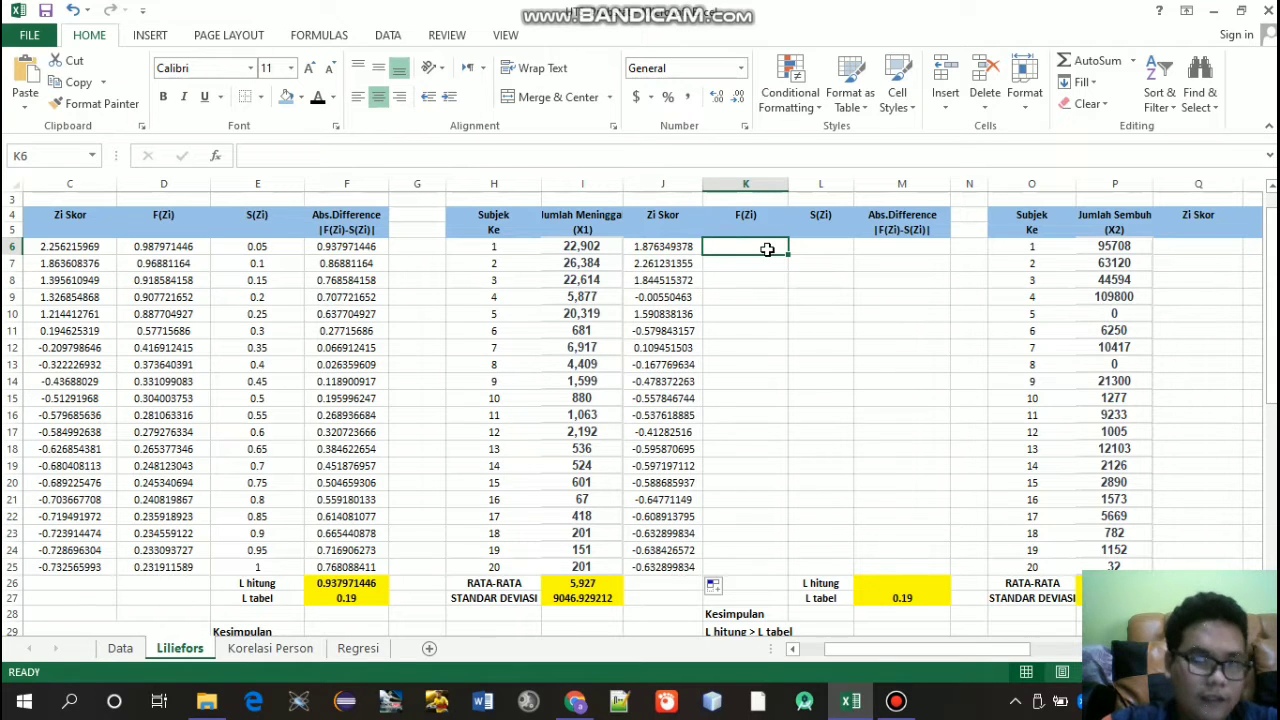
pyautogui.write('=')
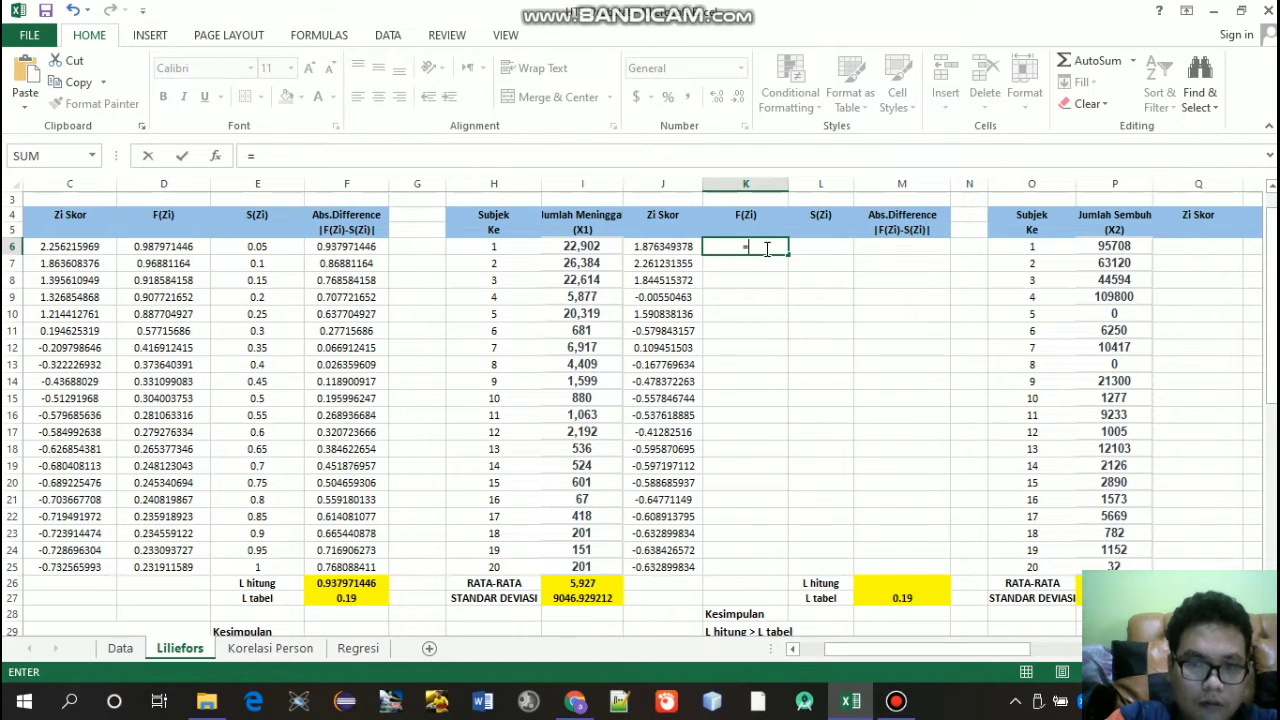
pyautogui.write('n')
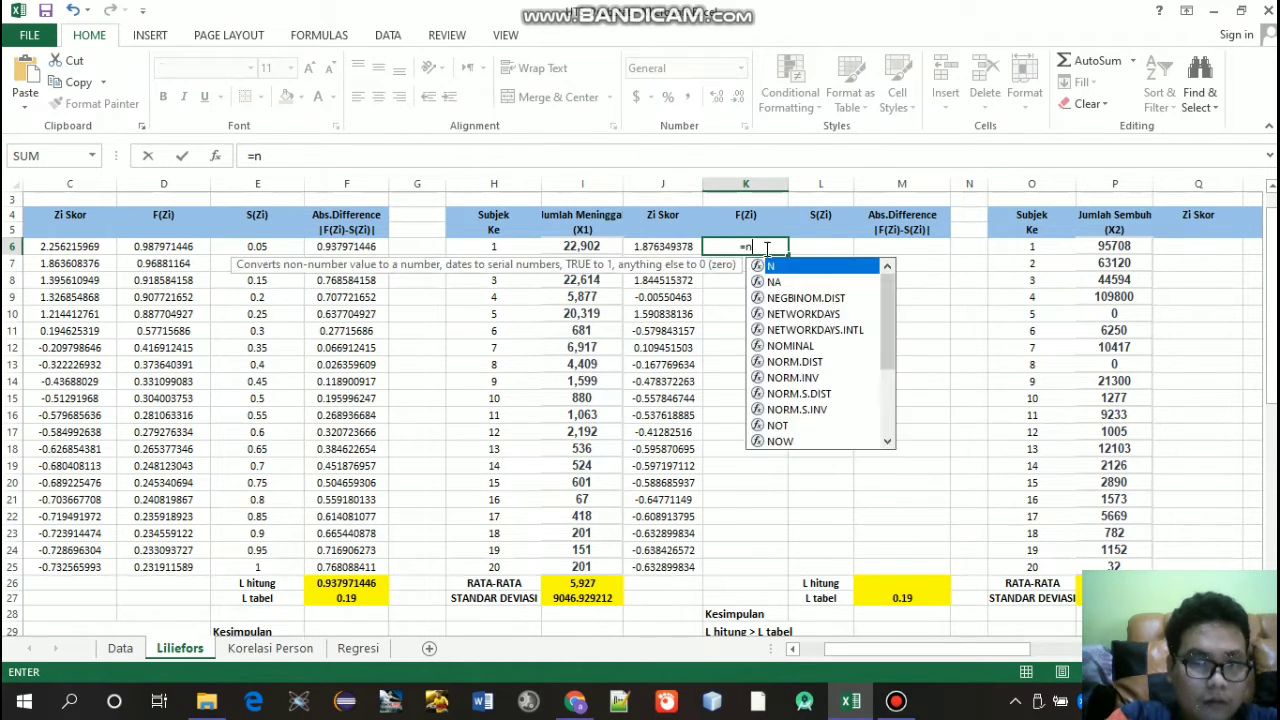
pyautogui.write('ORM')
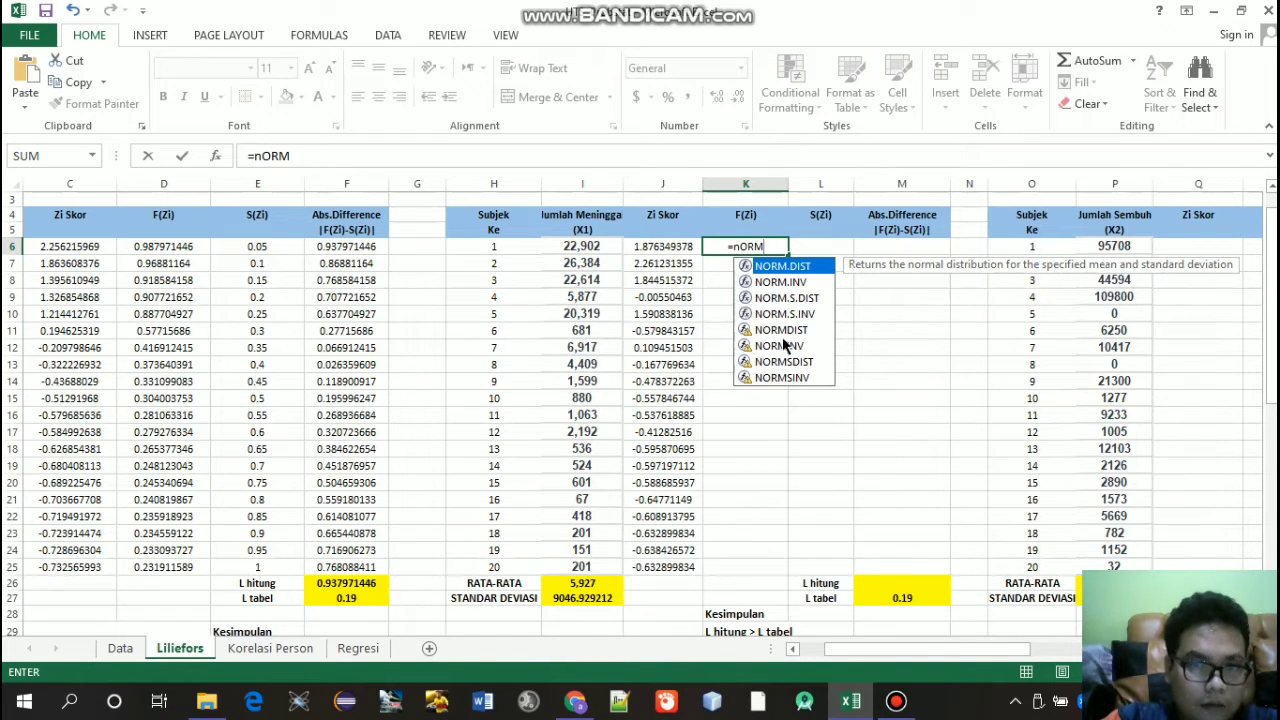
pyautogui.click(793, 362)
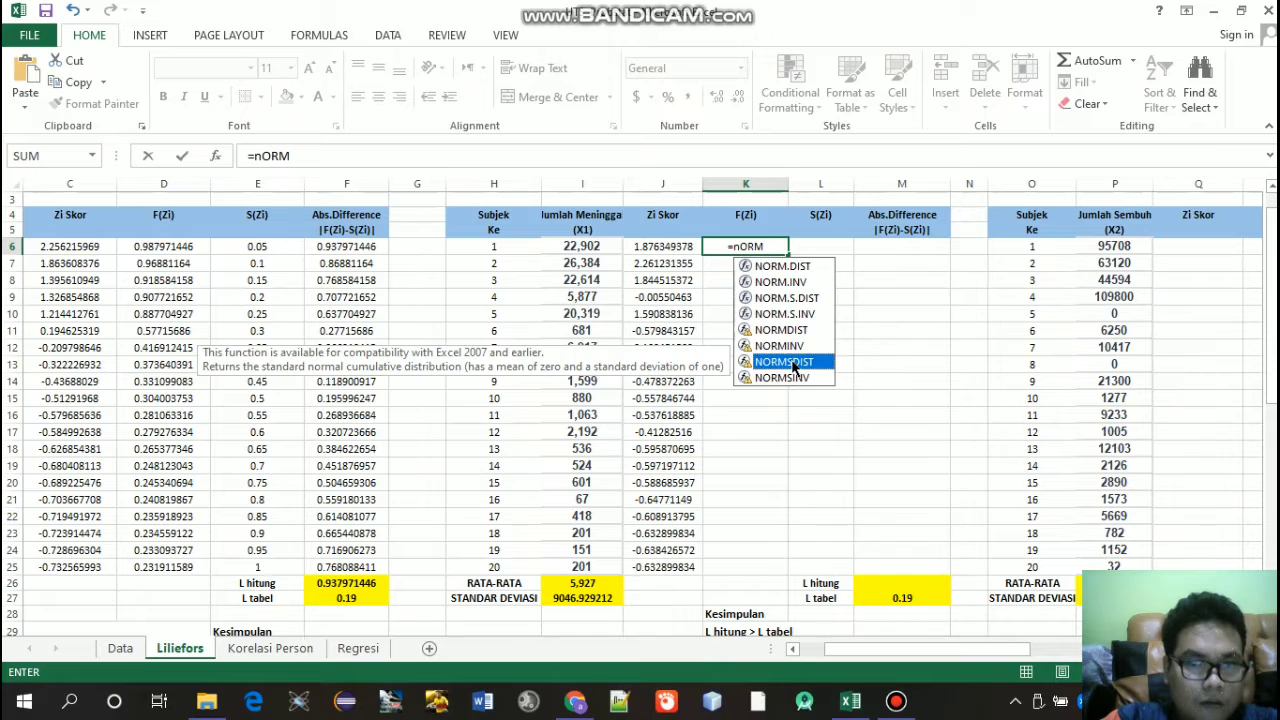
pyautogui.doubleClick(793, 364)
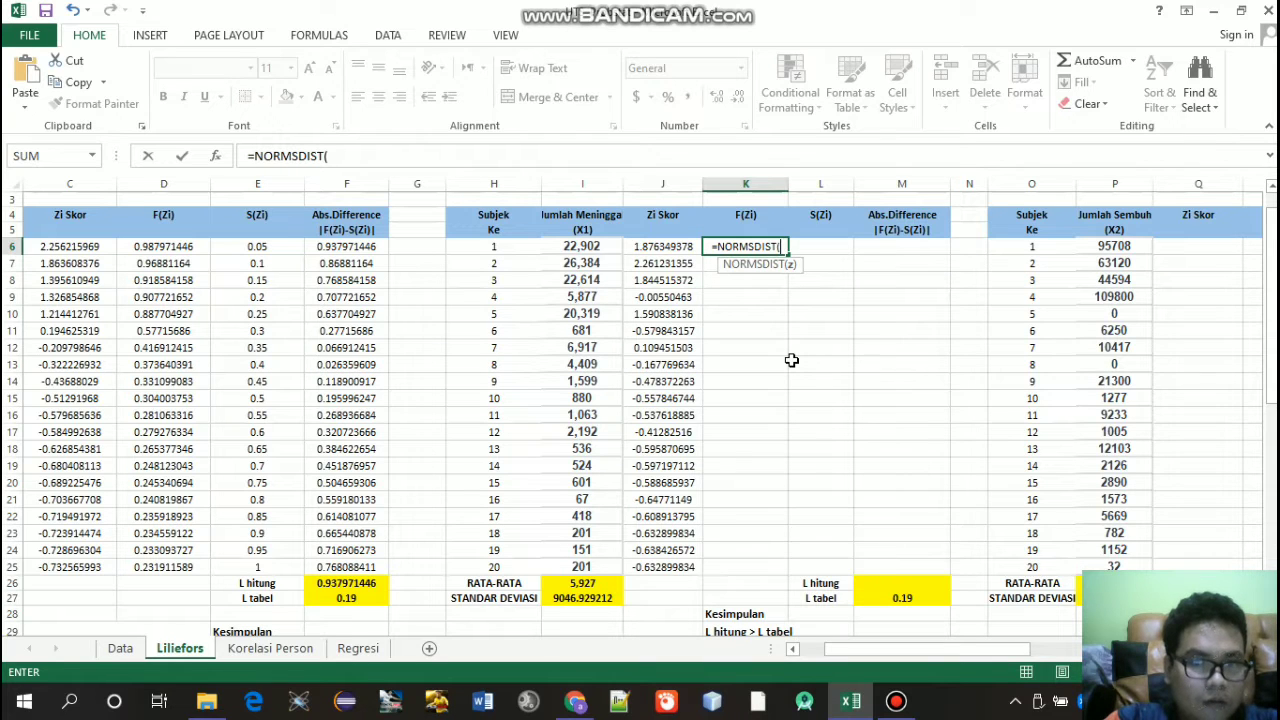
pyautogui.click(657, 250)
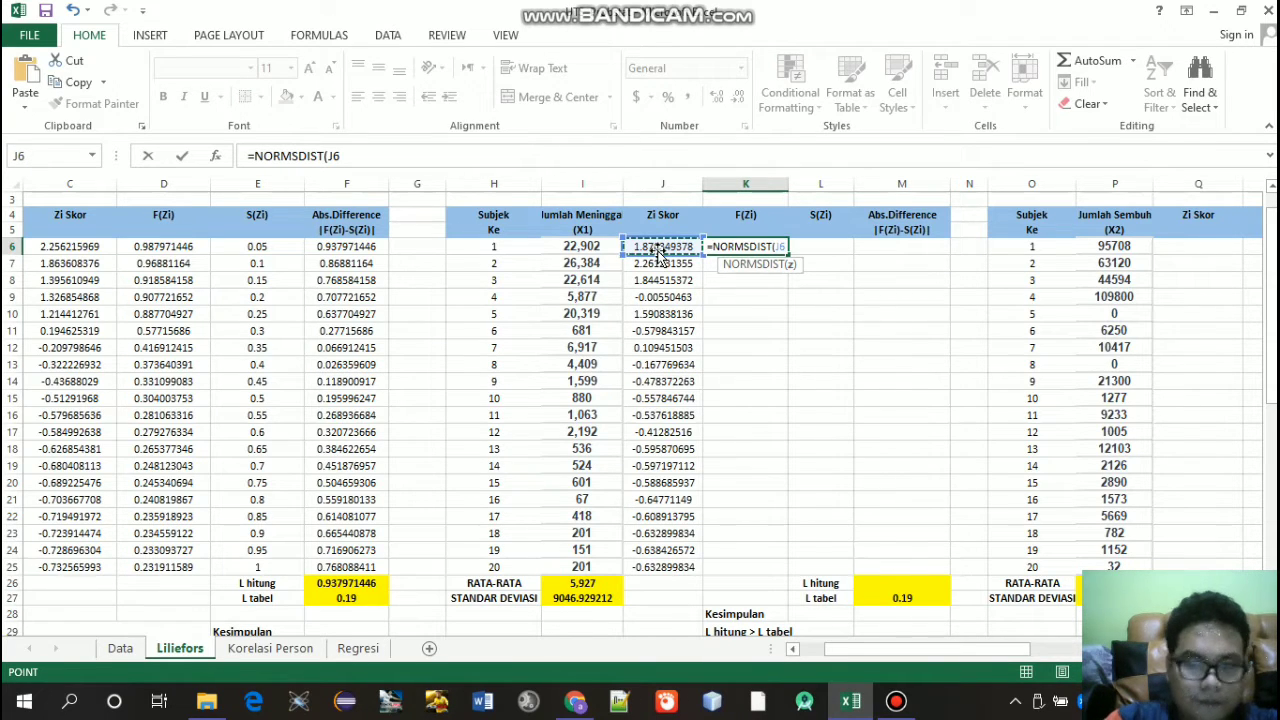
pyautogui.press('Return')
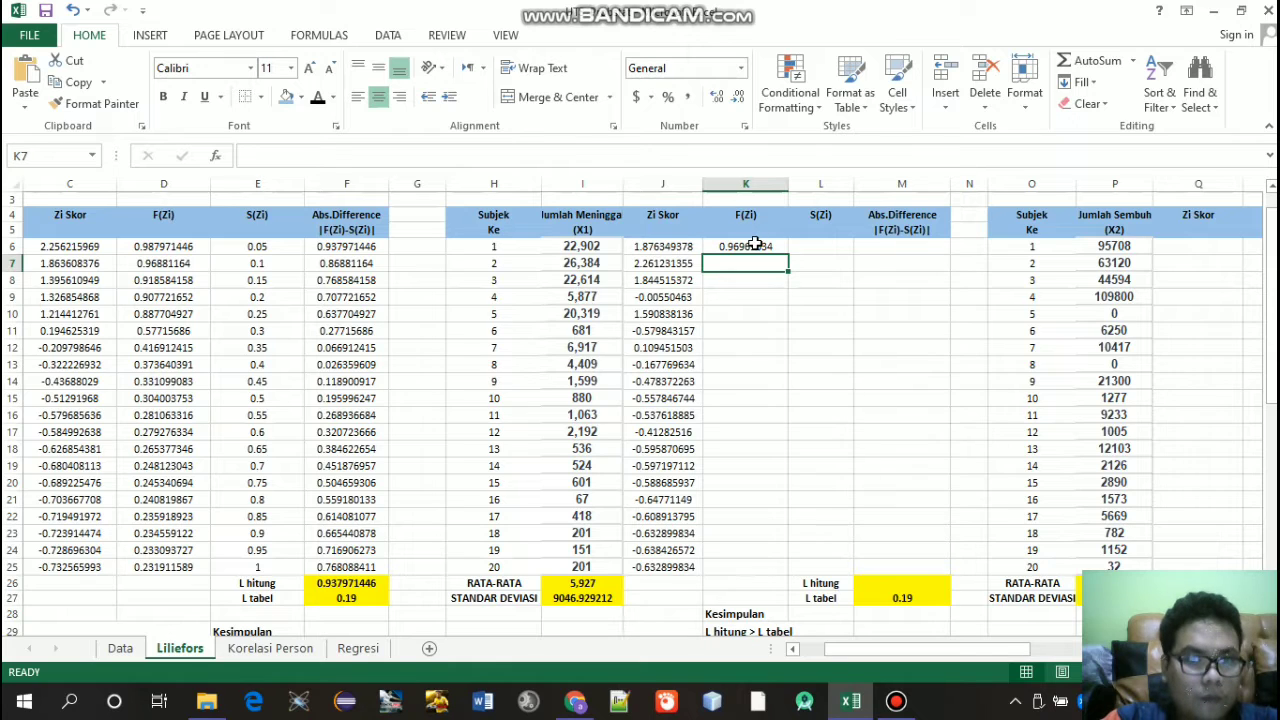
pyautogui.click(755, 245)
pyautogui.moveTo(789, 258); pyautogui.dragTo(780, 574)
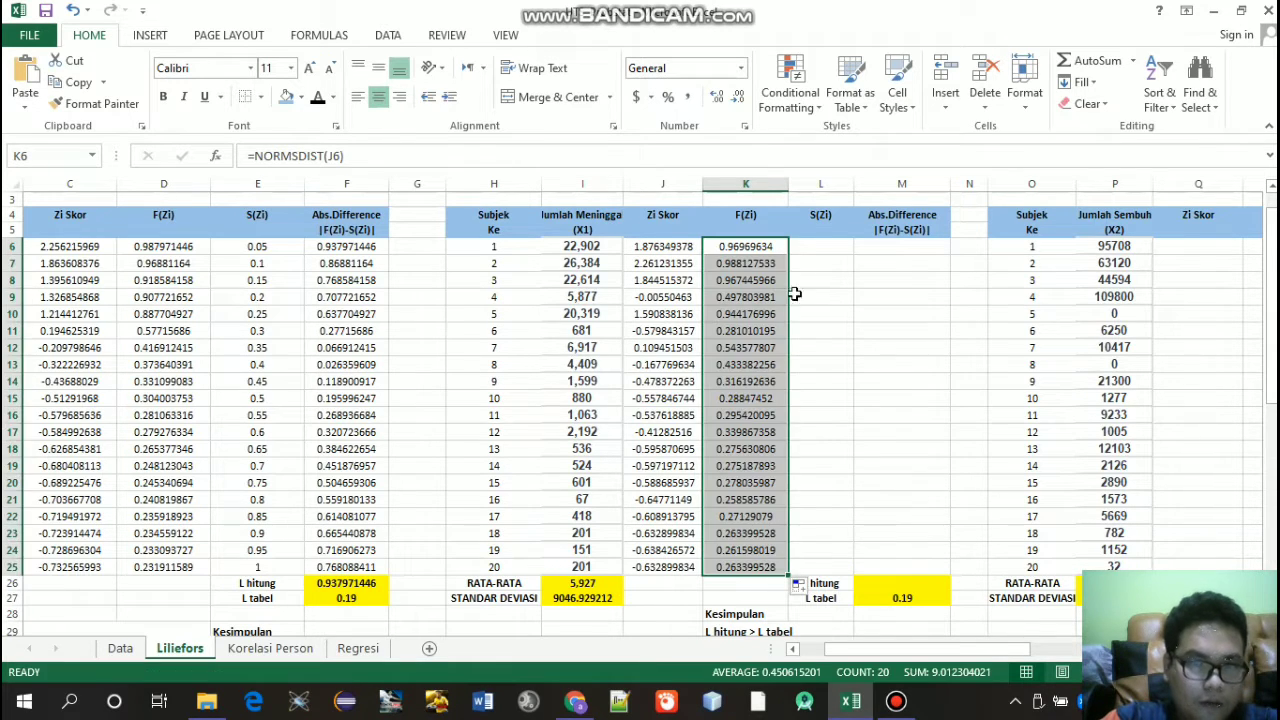
# Step: Enter =H6/20 in L6 as S(Zi) for Jumlah Meninggal (X1) and fill it down to L25
pyautogui.click(816, 244)
pyautogui.write('=')
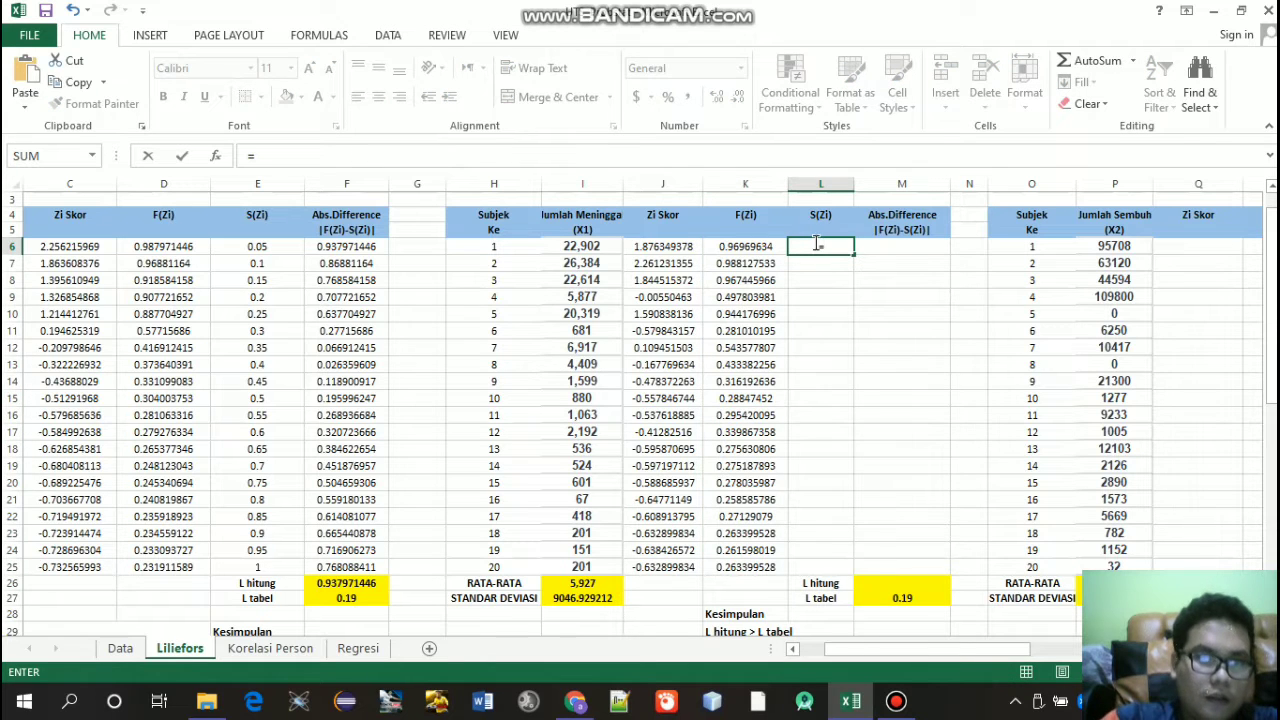
pyautogui.click(493, 249)
pyautogui.write('/')
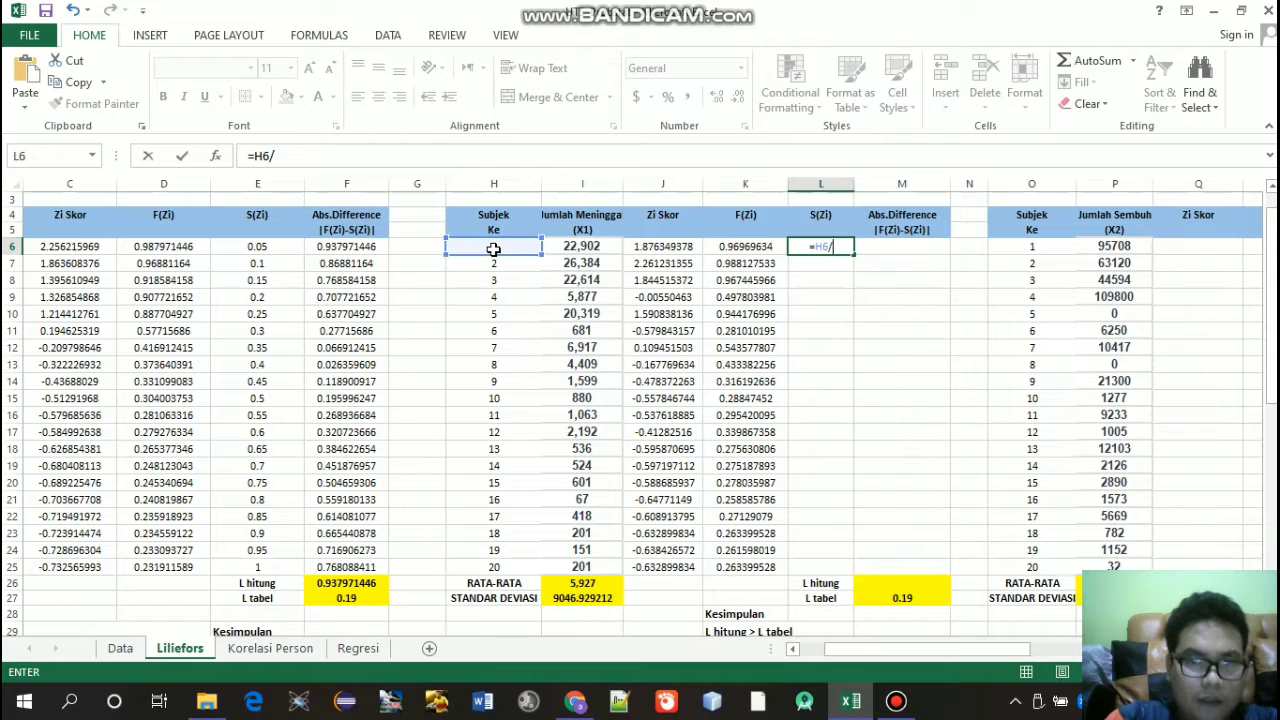
pyautogui.write('20')
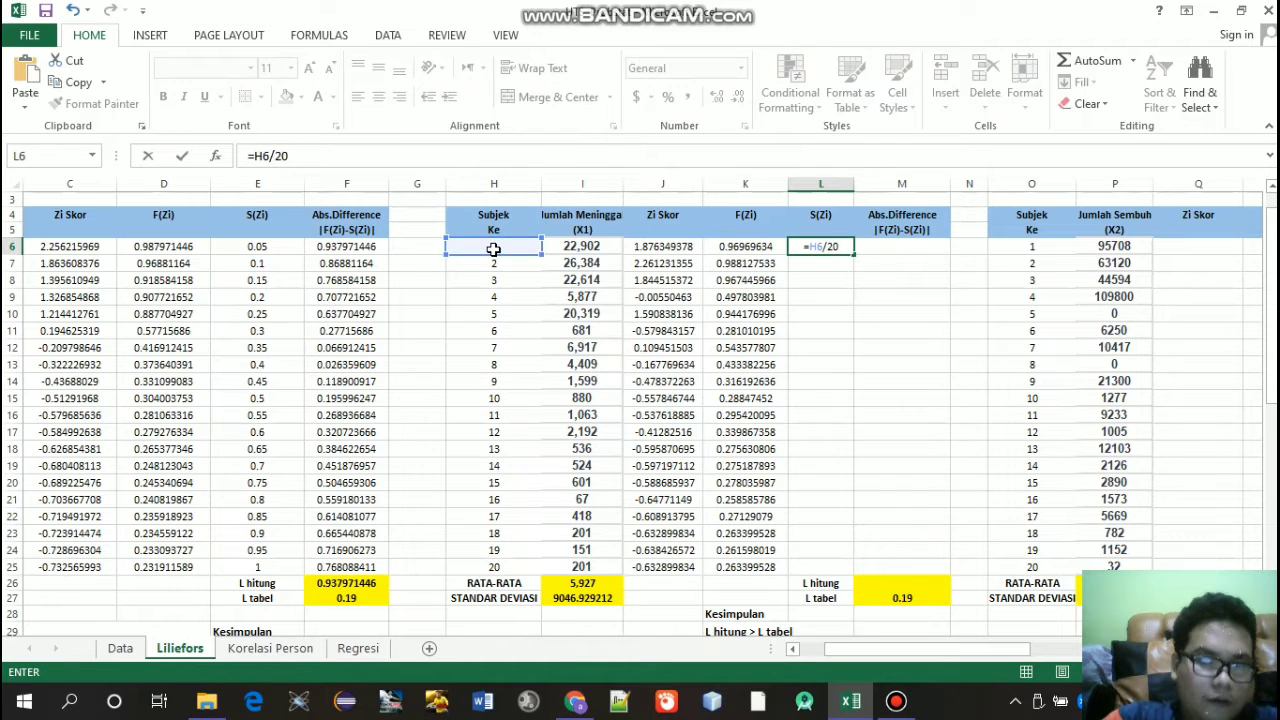
pyautogui.press('Return')
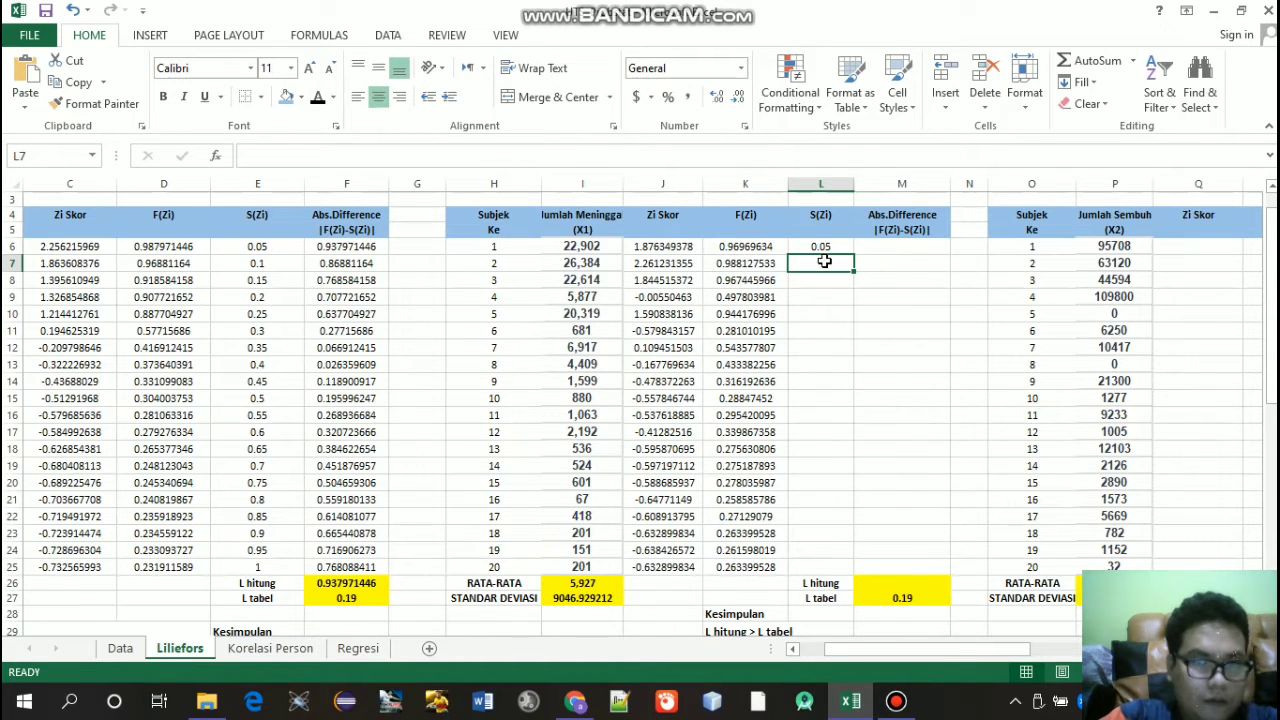
pyautogui.click(820, 247)
pyautogui.moveTo(853, 254); pyautogui.dragTo(822, 575)
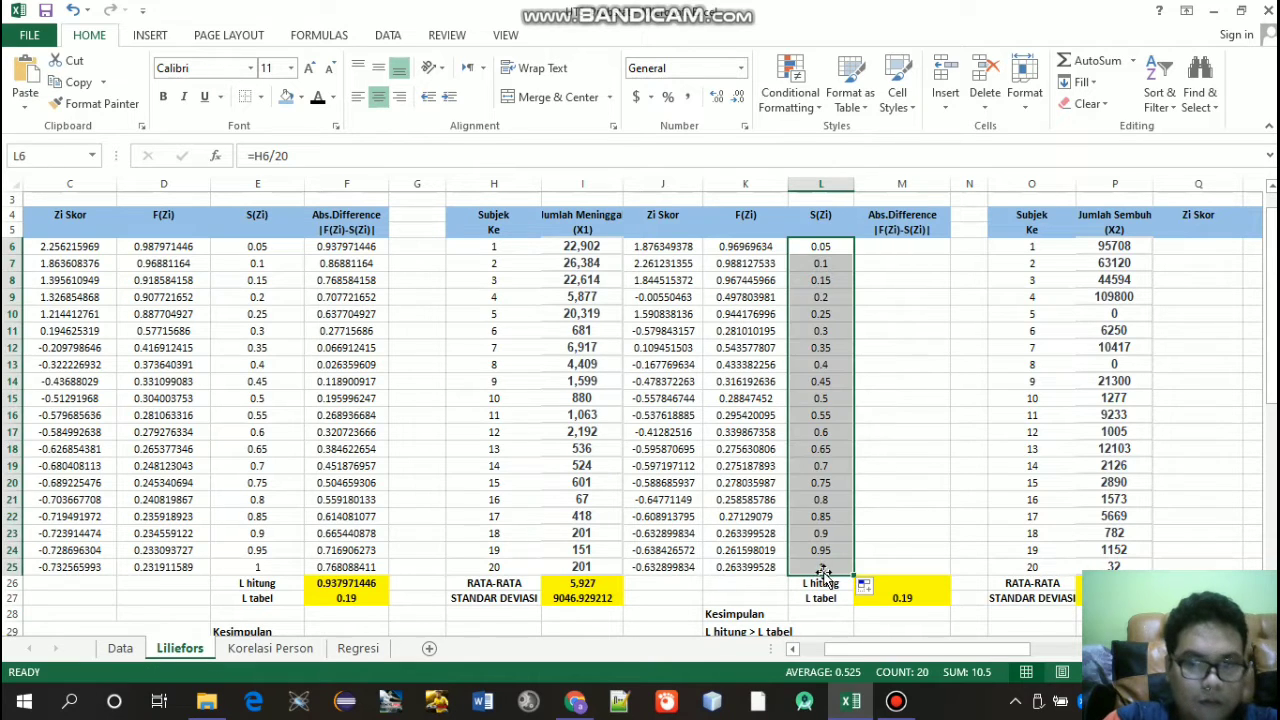
# Step: Enter =ABS(K6-L6) in M6 as the Abs.Difference for Jumlah Meninggal (X1) and fill it down to M25
pyautogui.click(913, 248)
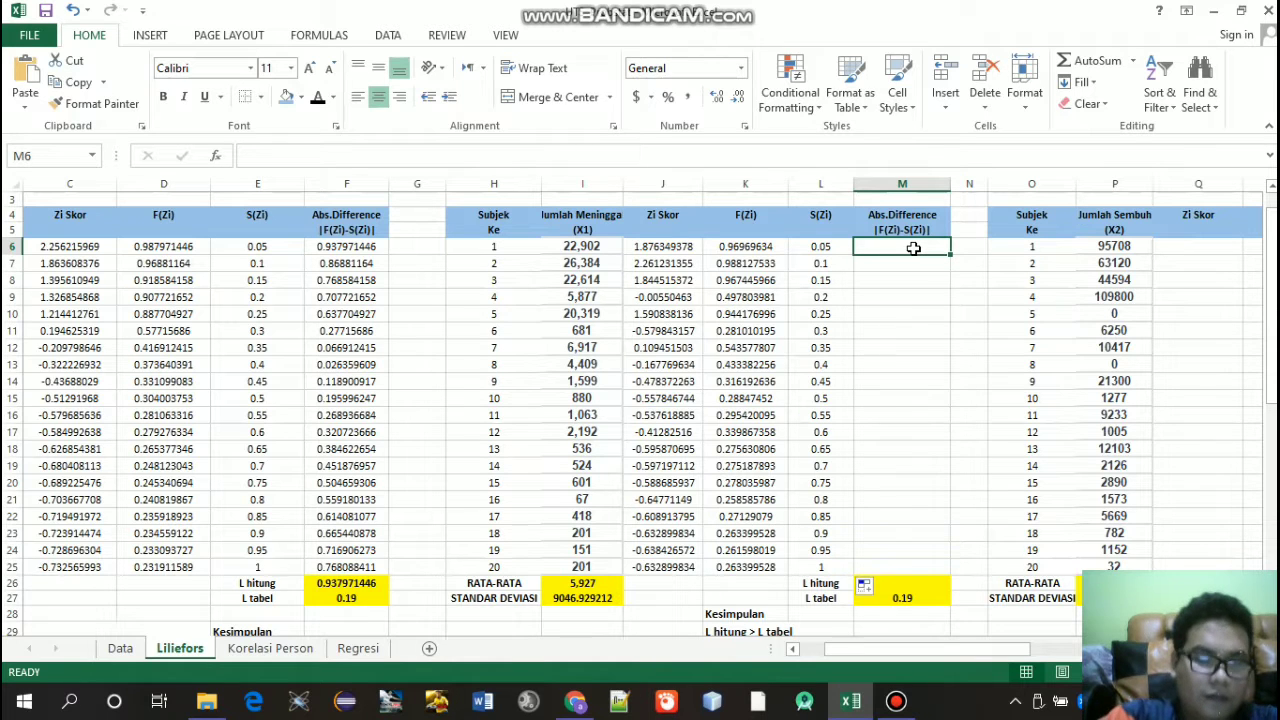
pyautogui.write('=ABS(')
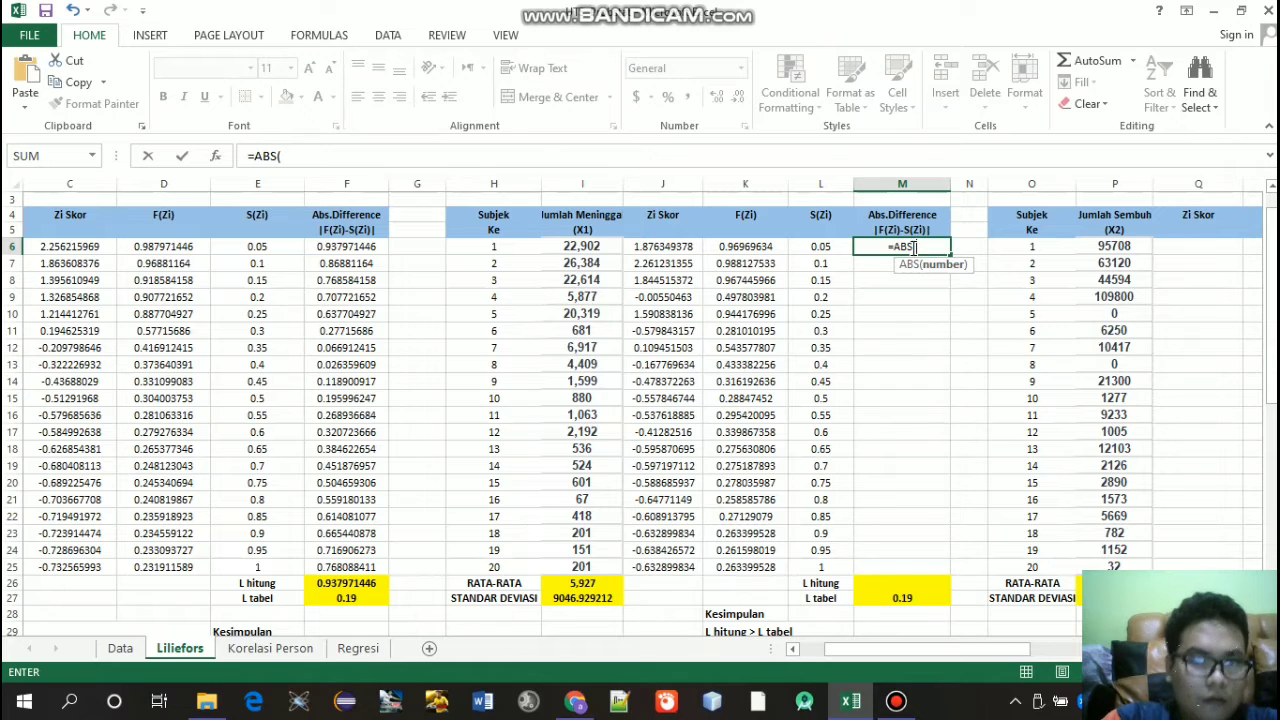
pyautogui.click(766, 250)
pyautogui.write('-')
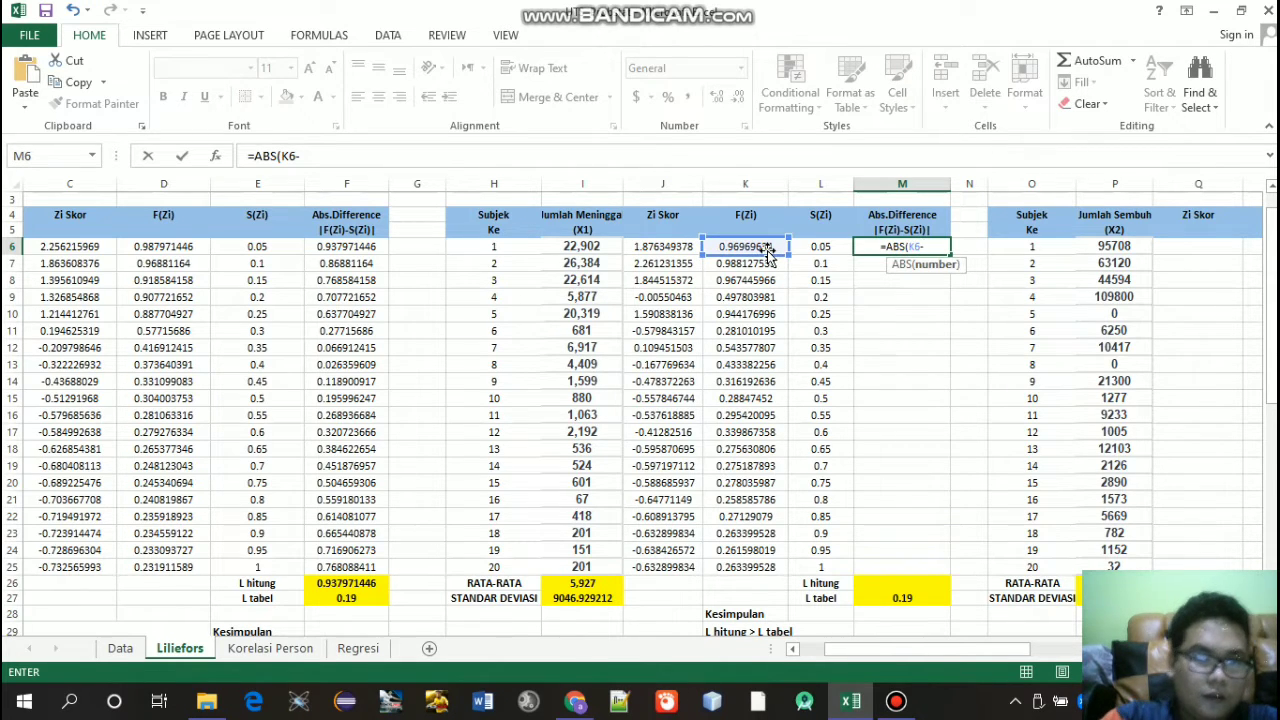
pyautogui.click(819, 247)
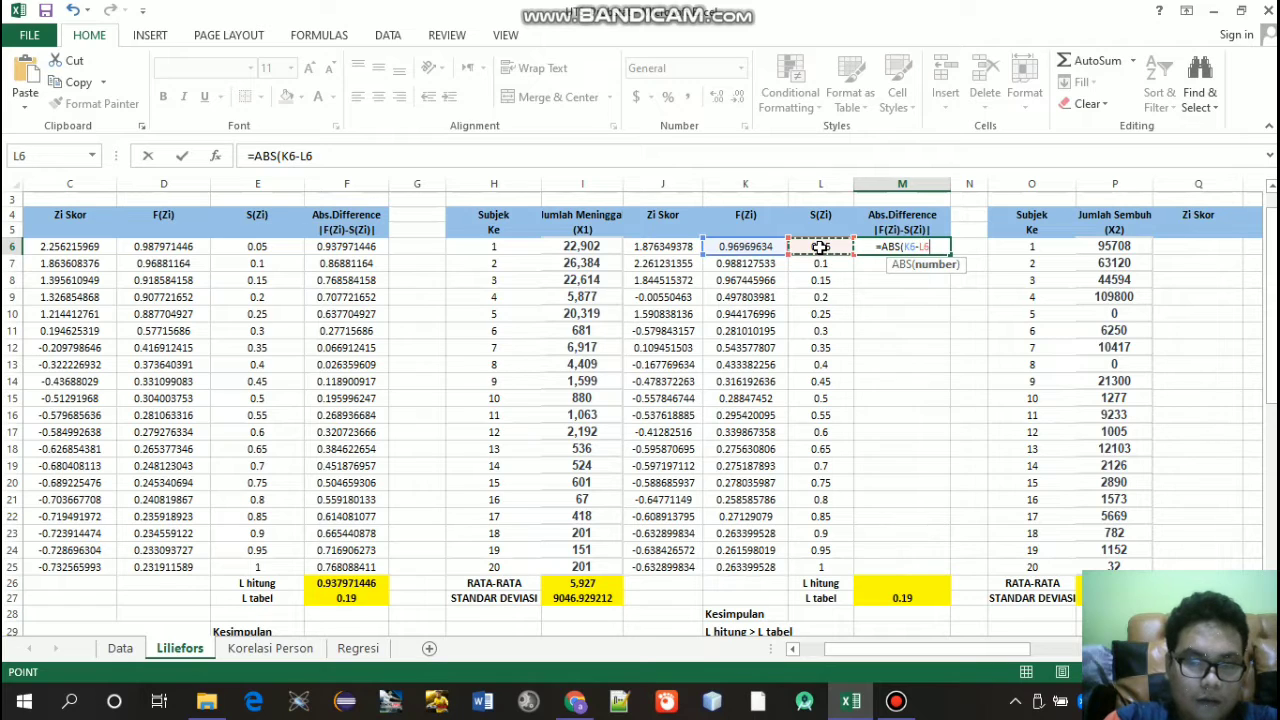
pyautogui.write(')')
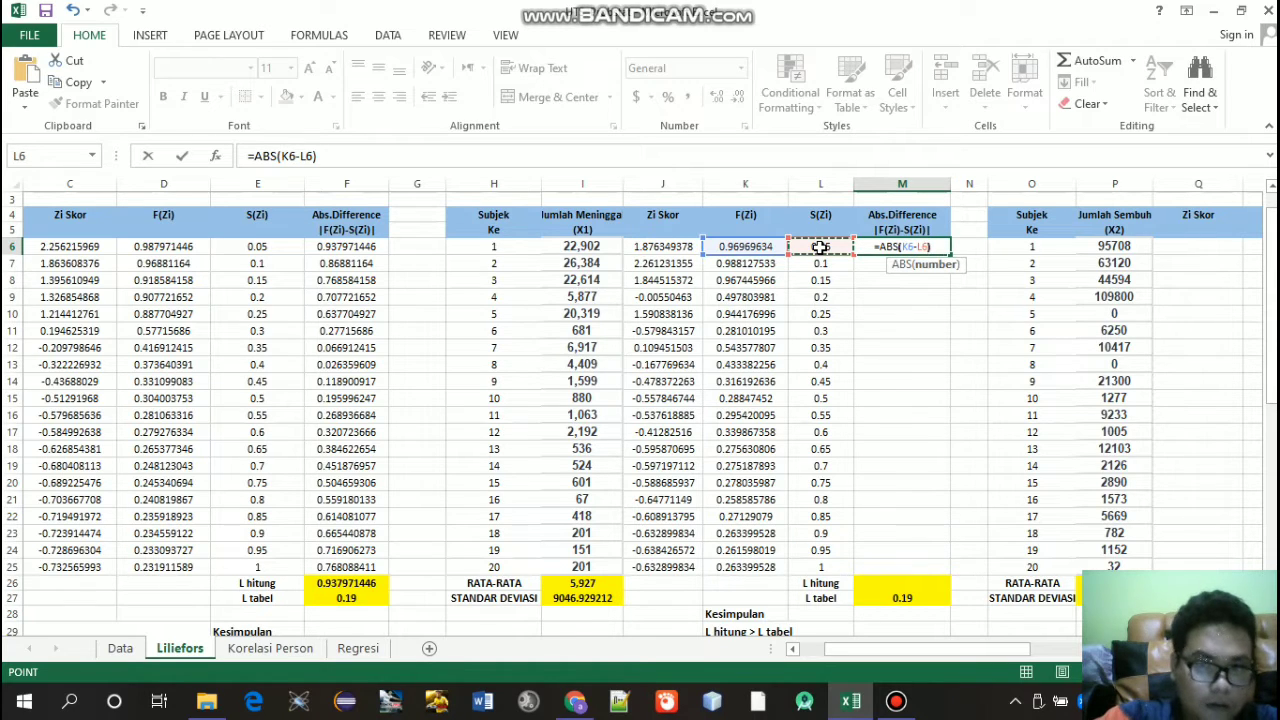
pyautogui.press('Return')
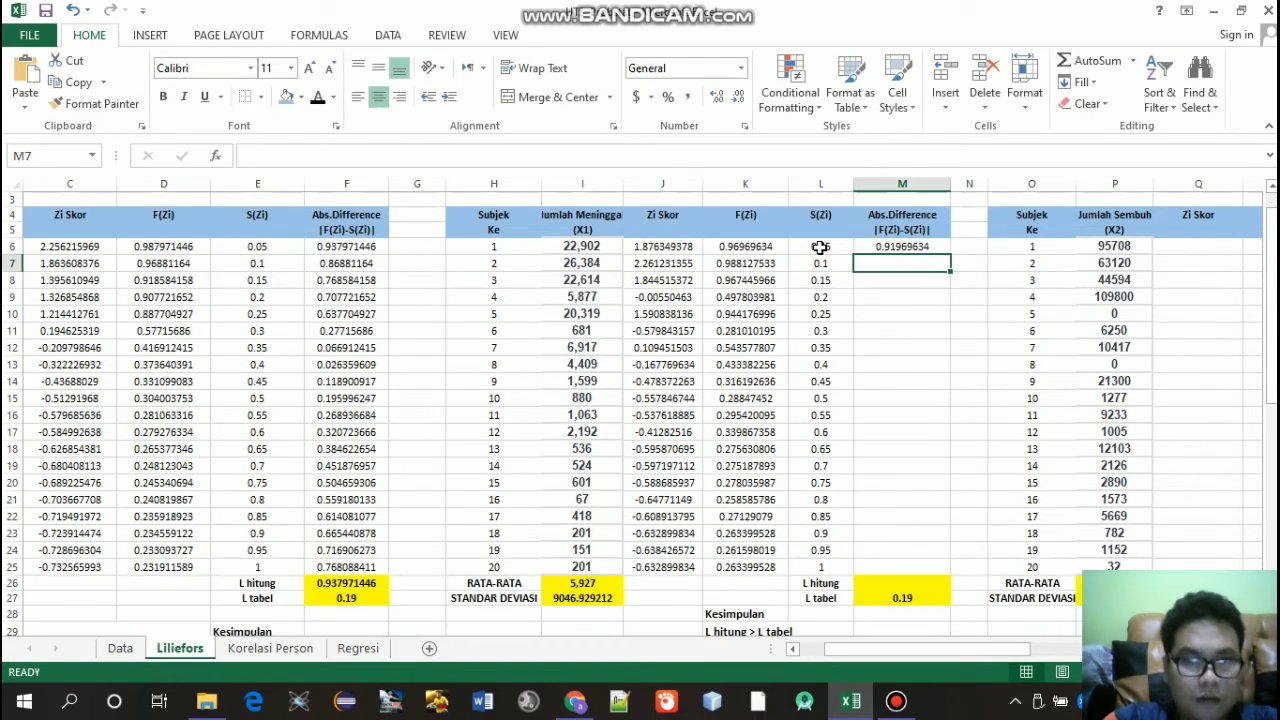
pyautogui.click(887, 250)
pyautogui.moveTo(951, 254); pyautogui.dragTo(928, 568)
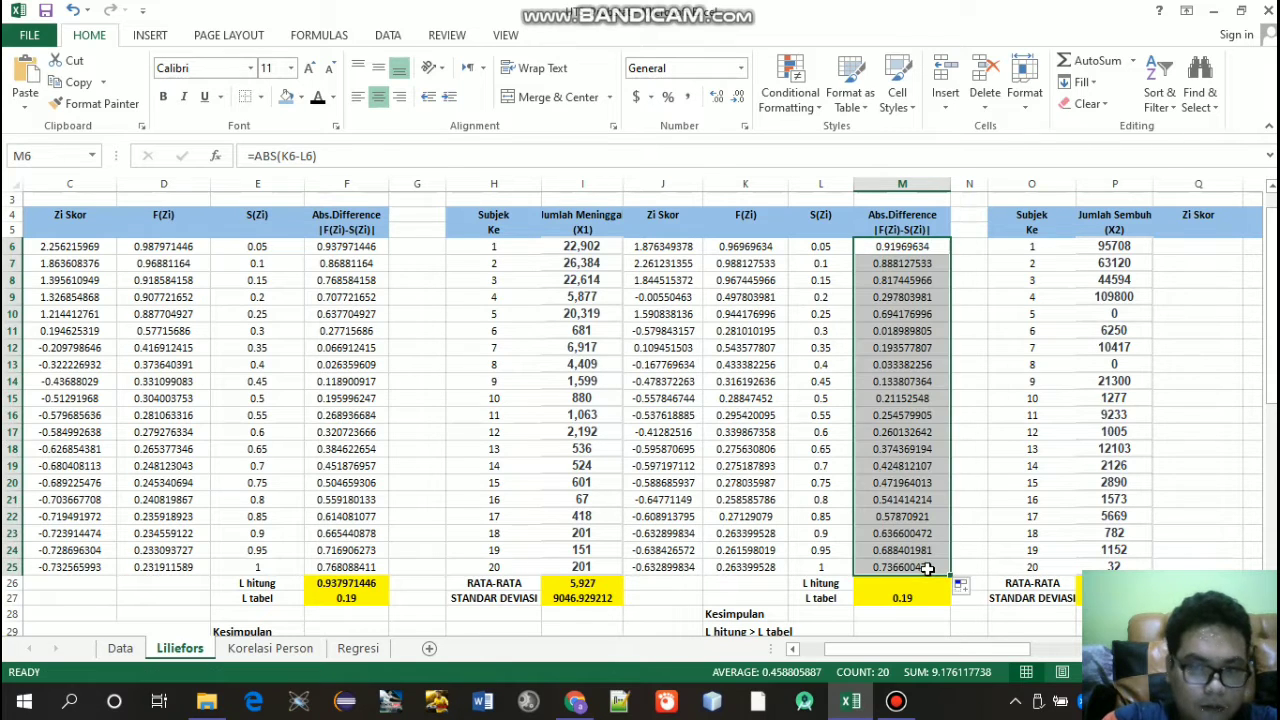
# Step: Enter the MAX function over M6:M25 in M26 as the L hitung value for Jumlah Meninggal (X1)
pyautogui.click(902, 583)
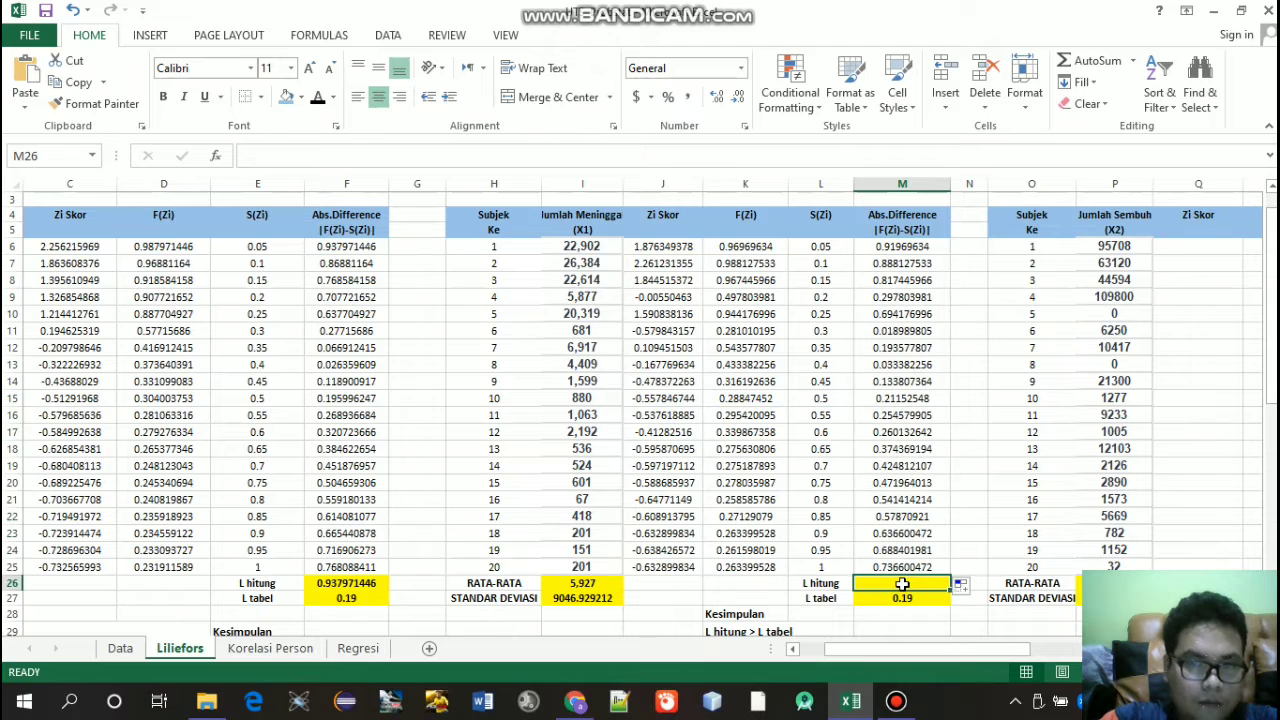
pyautogui.write('=')
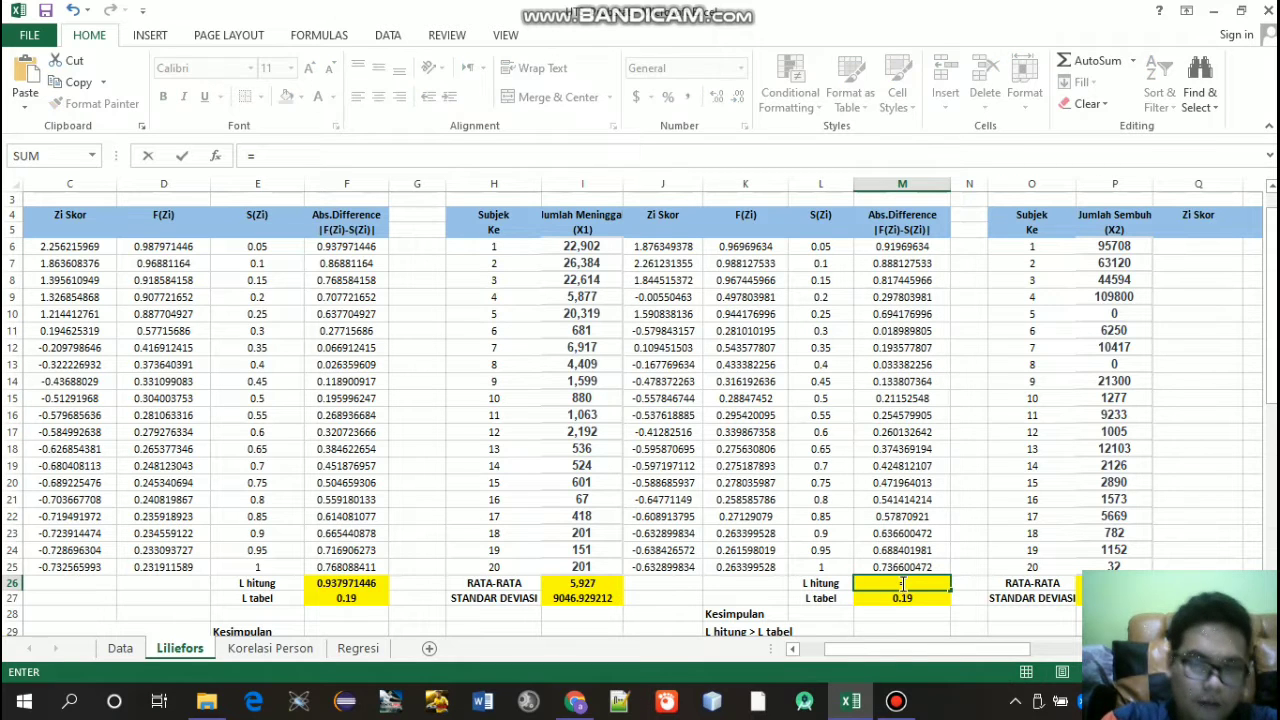
pyautogui.write('MAX')
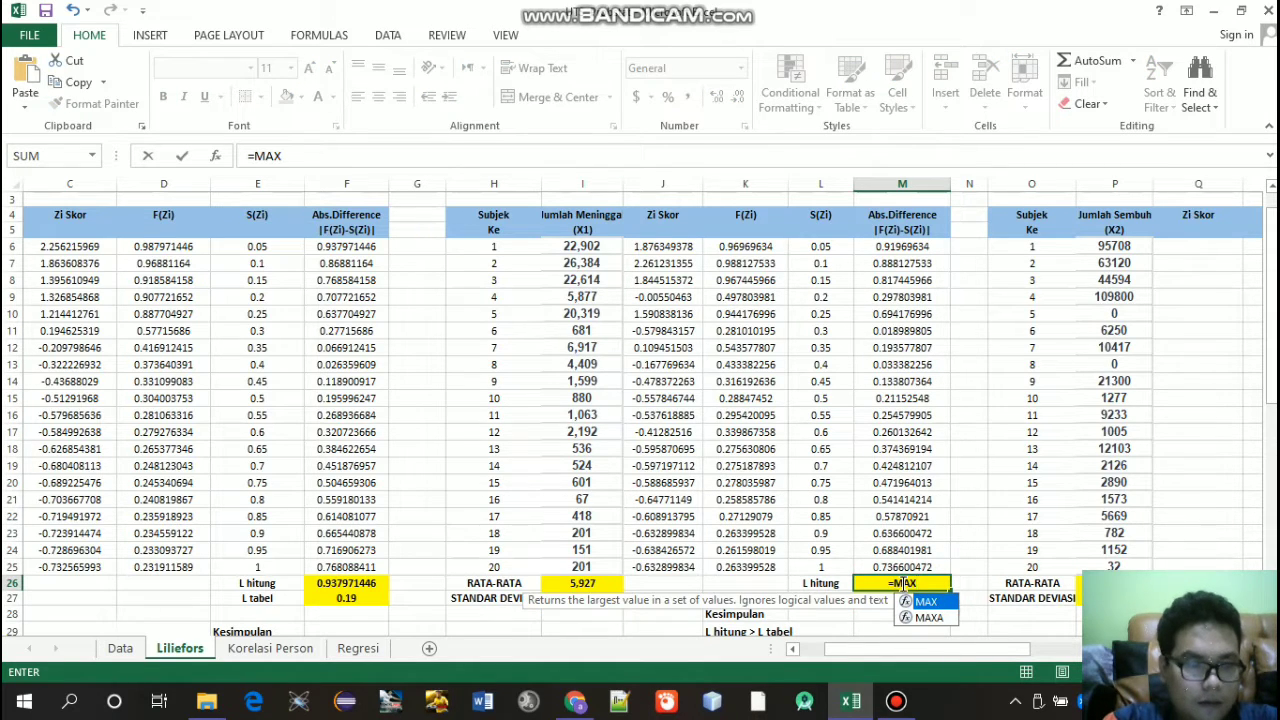
pyautogui.write('(')
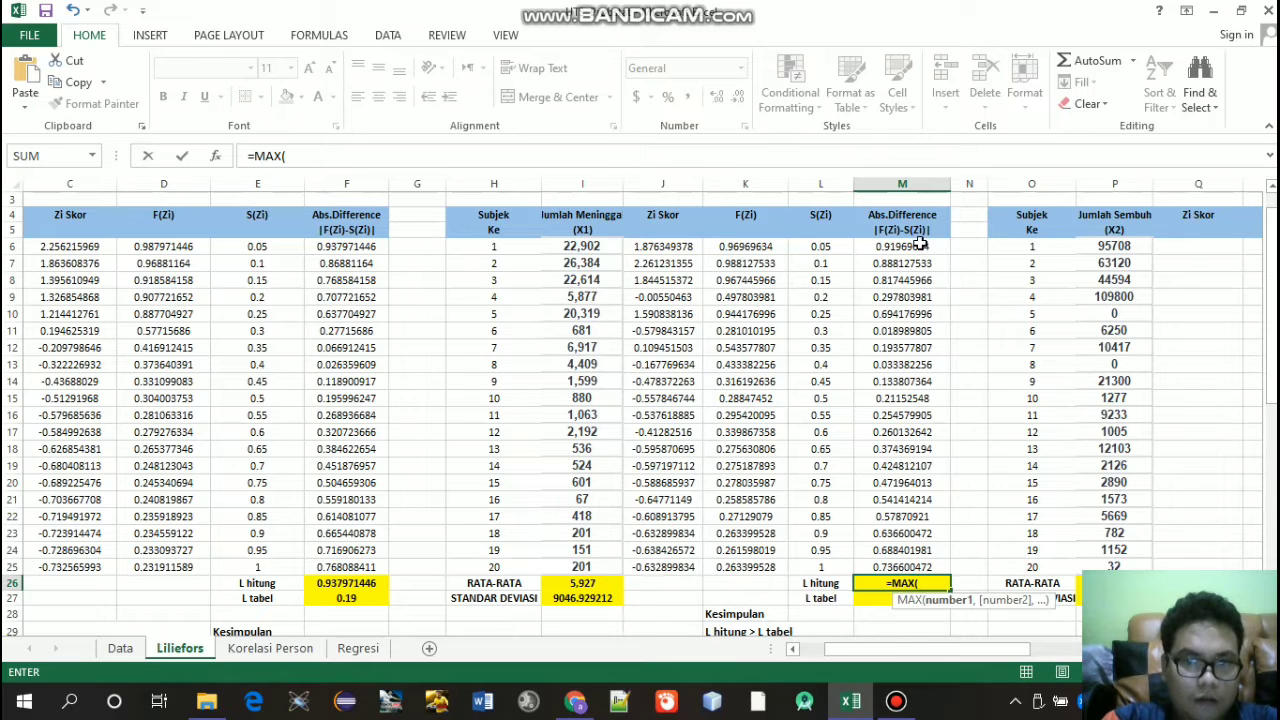
pyautogui.moveTo(918, 244); pyautogui.dragTo(917, 566)
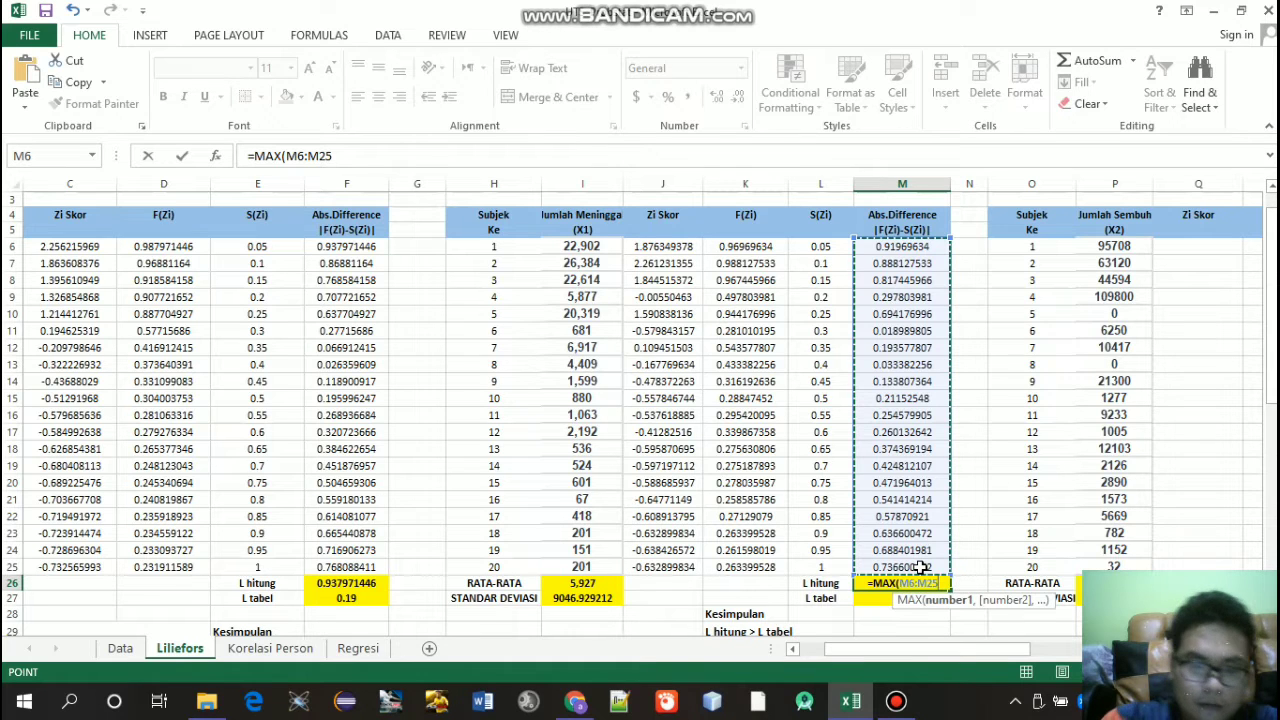
pyautogui.press('Return')
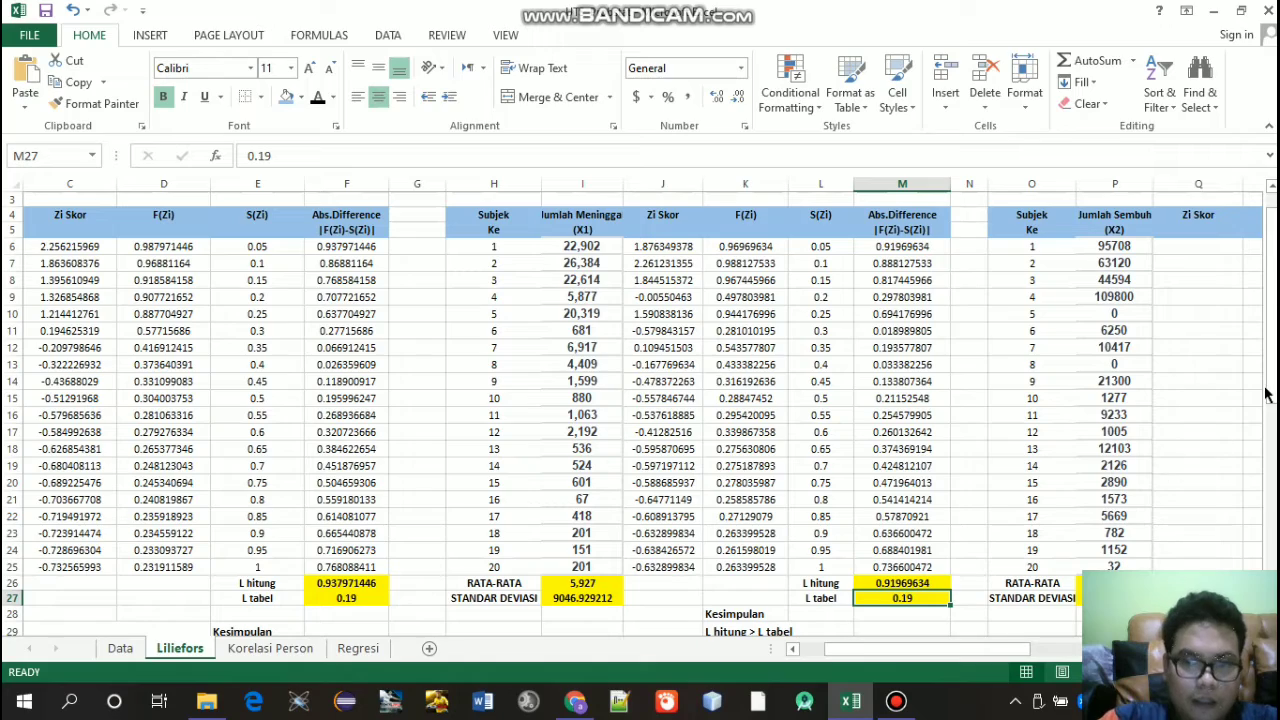
# Step: Review the Kesimpulan under Jumlah Meninggal (X1) and the Liliefors critical value table beyond the Kasus Aktif (X3) block
pyautogui.moveTo(1268, 395); pyautogui.dragTo(1268, 418)
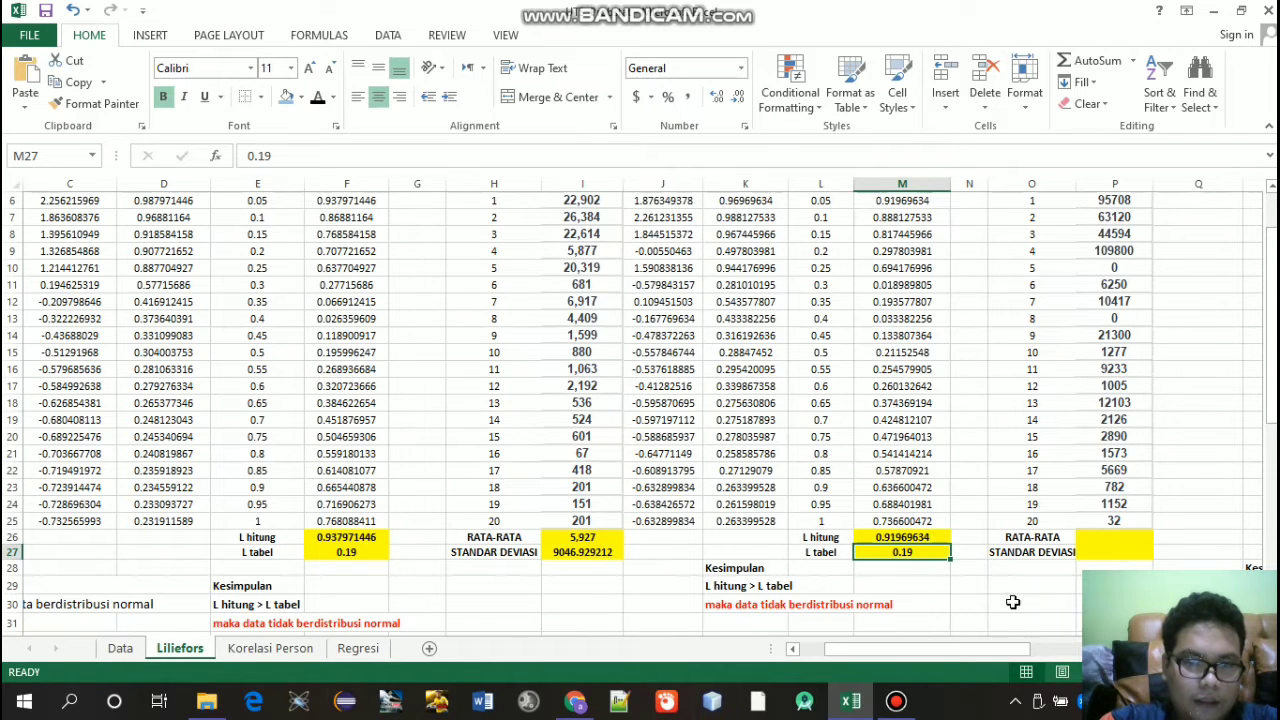
pyautogui.moveTo(922, 652); pyautogui.dragTo(1120, 652)
pyautogui.moveTo(1270, 386); pyautogui.dragTo(1264, 316)
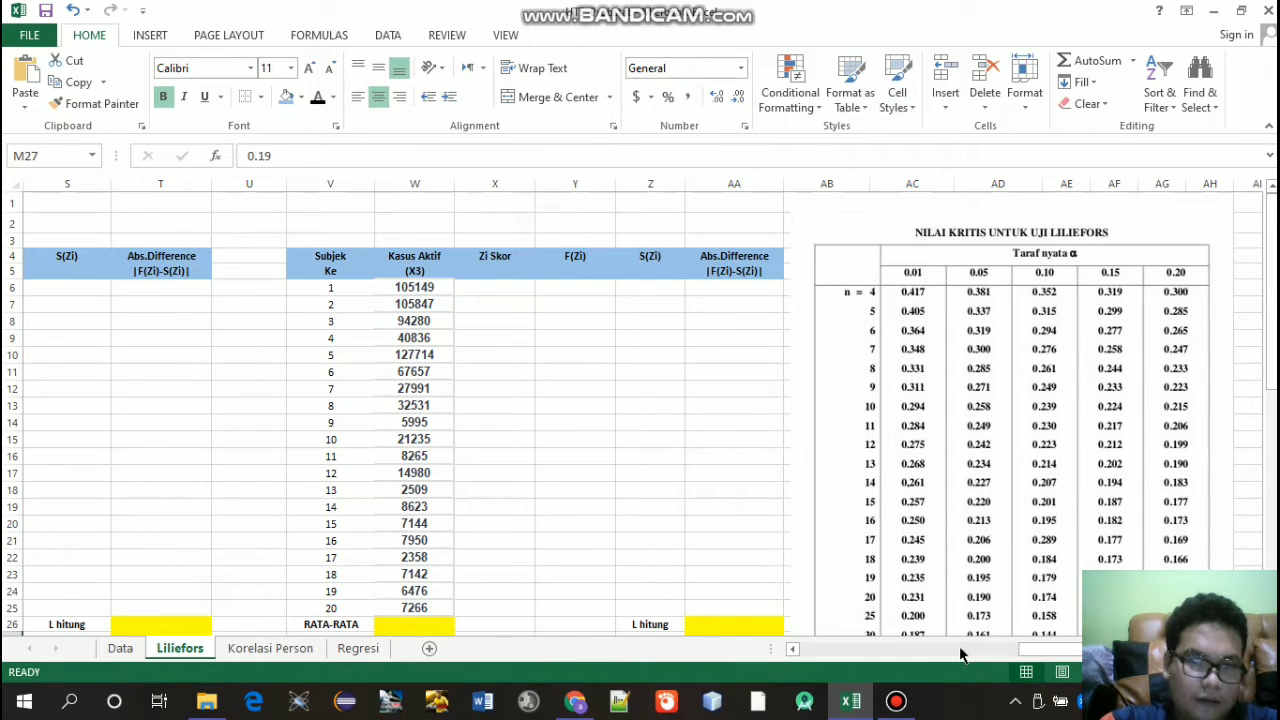
pyautogui.moveTo(1024, 657); pyautogui.dragTo(905, 658)
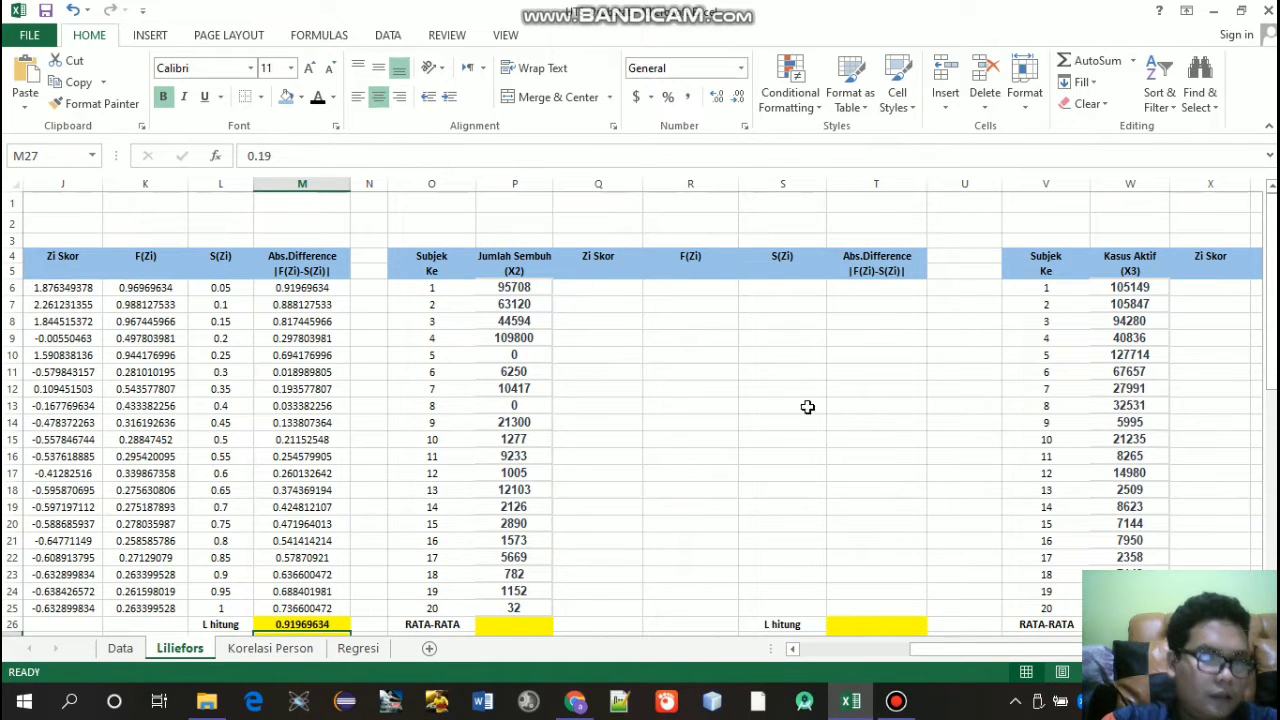
pyautogui.moveTo(1031, 655); pyautogui.dragTo(1022, 652)
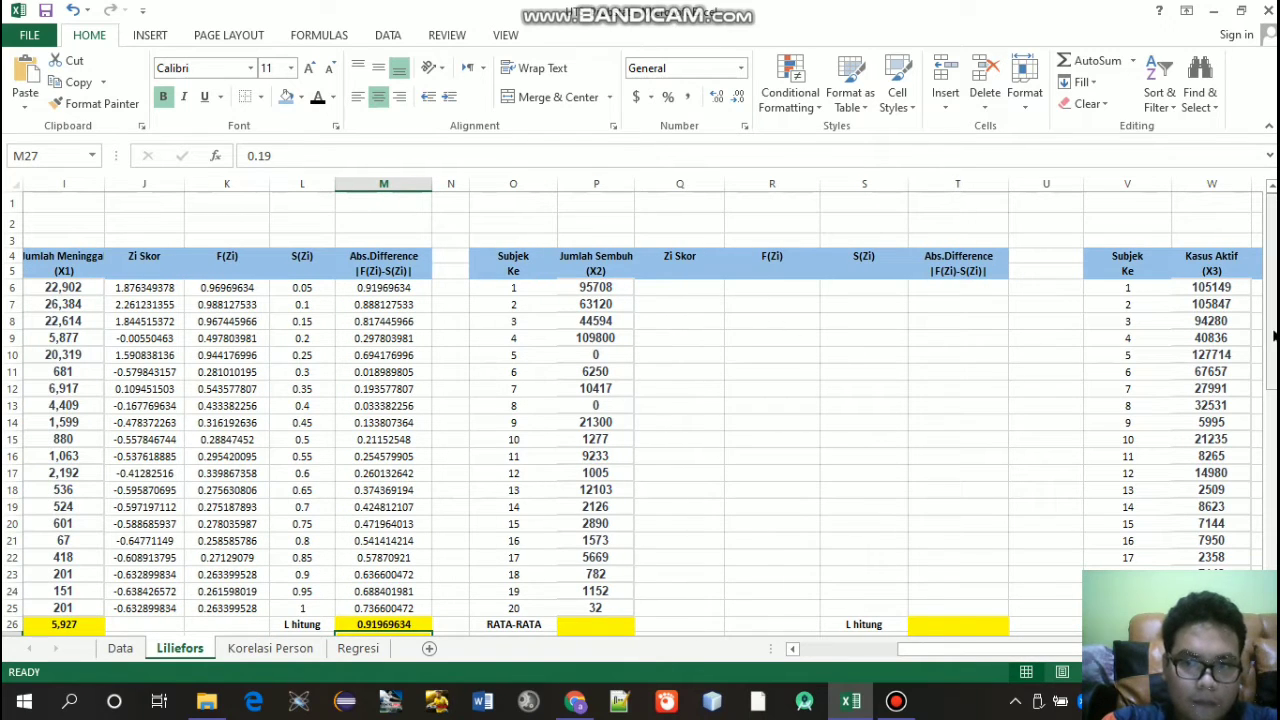
# Step: Enter the AVERAGE function over P6:P25 in P26 as the RATA-RATA of Jumlah Sembuh (X2)
pyautogui.scroll(-1, 1194, 330)
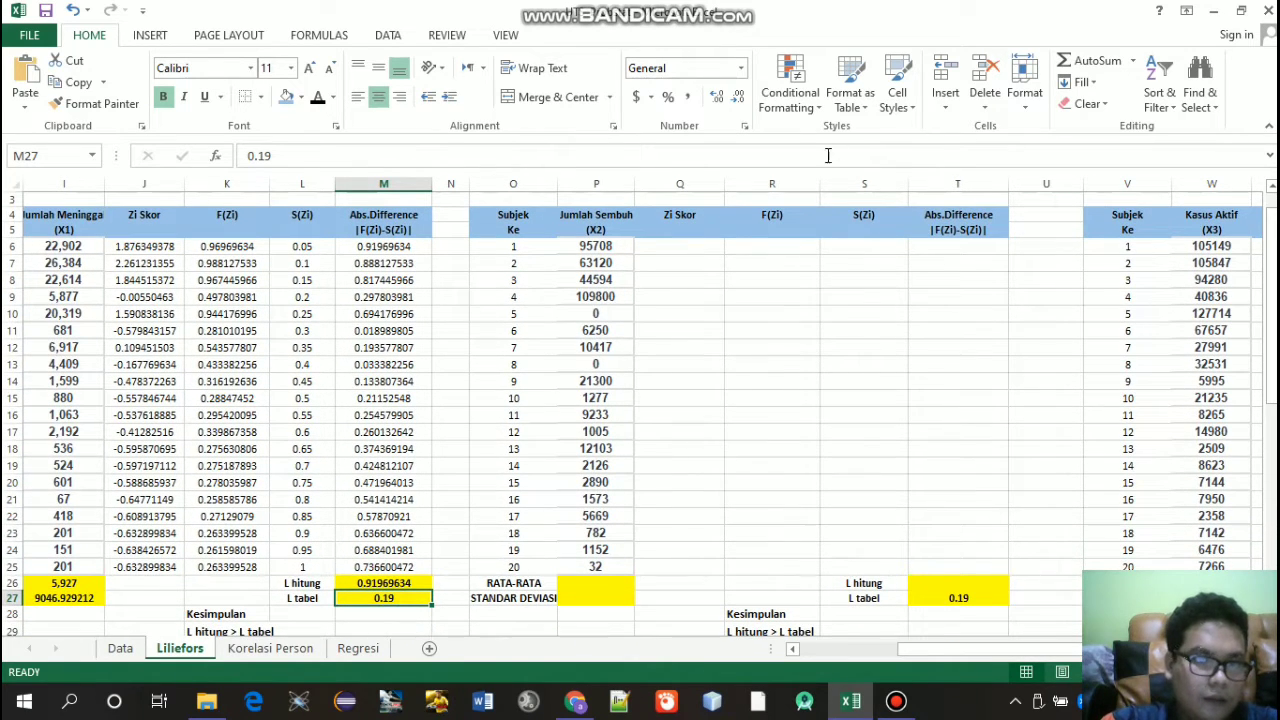
pyautogui.click(679, 246)
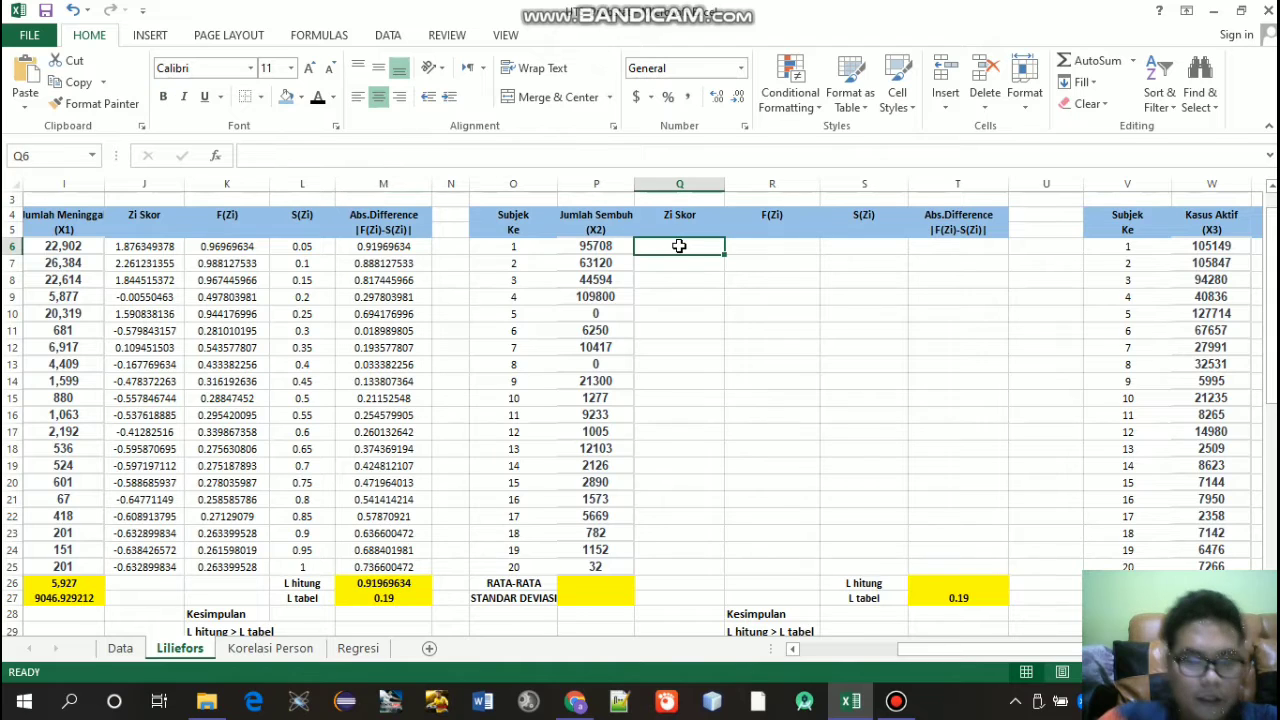
pyautogui.click(586, 583)
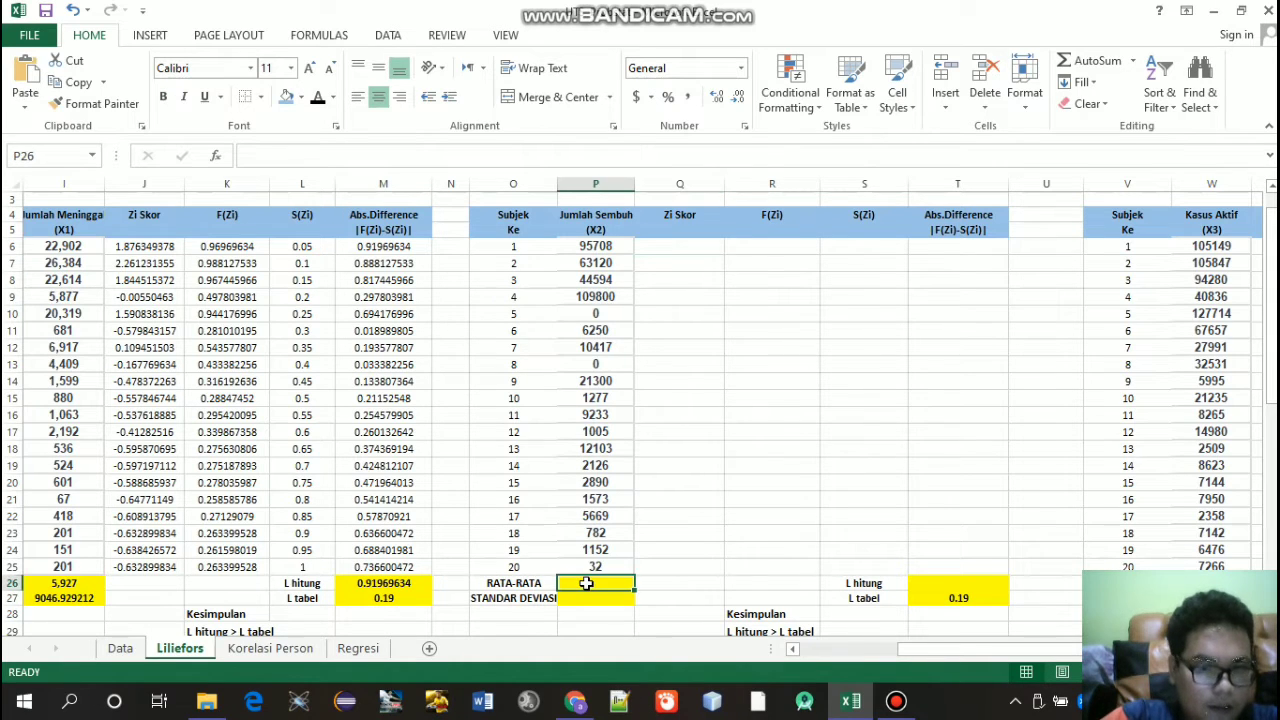
pyautogui.write('=')
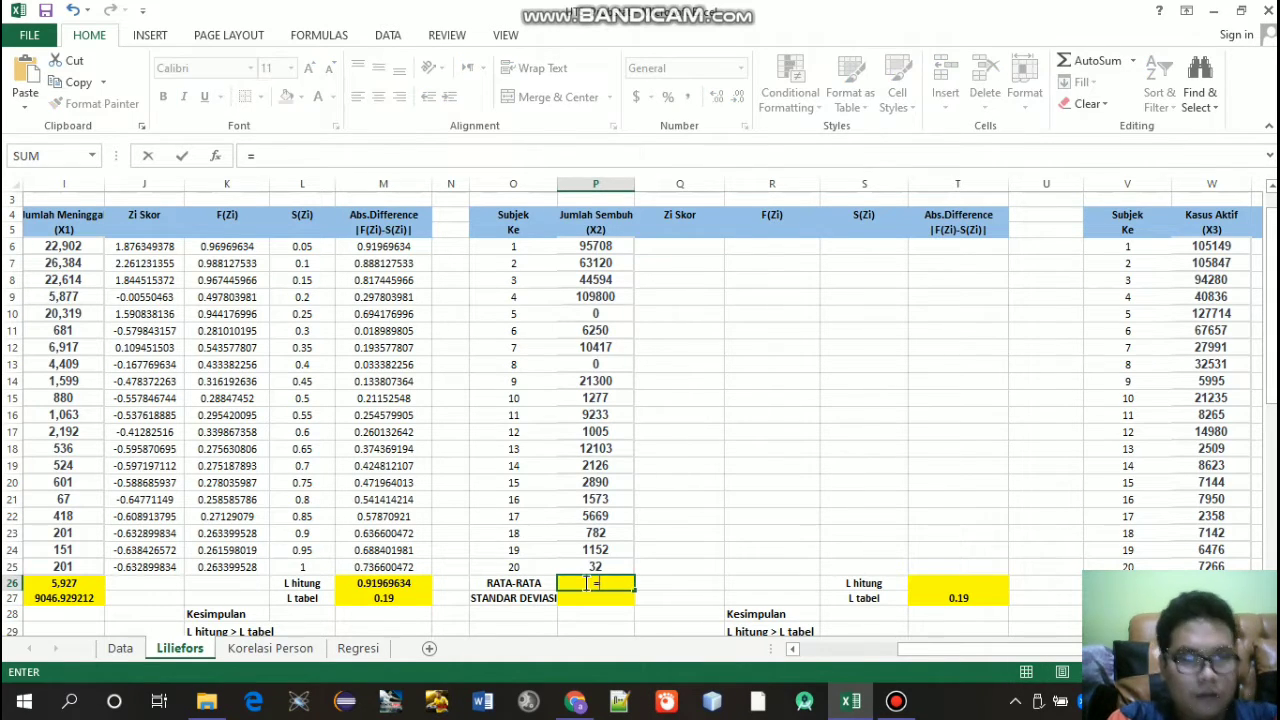
pyautogui.write('AV')
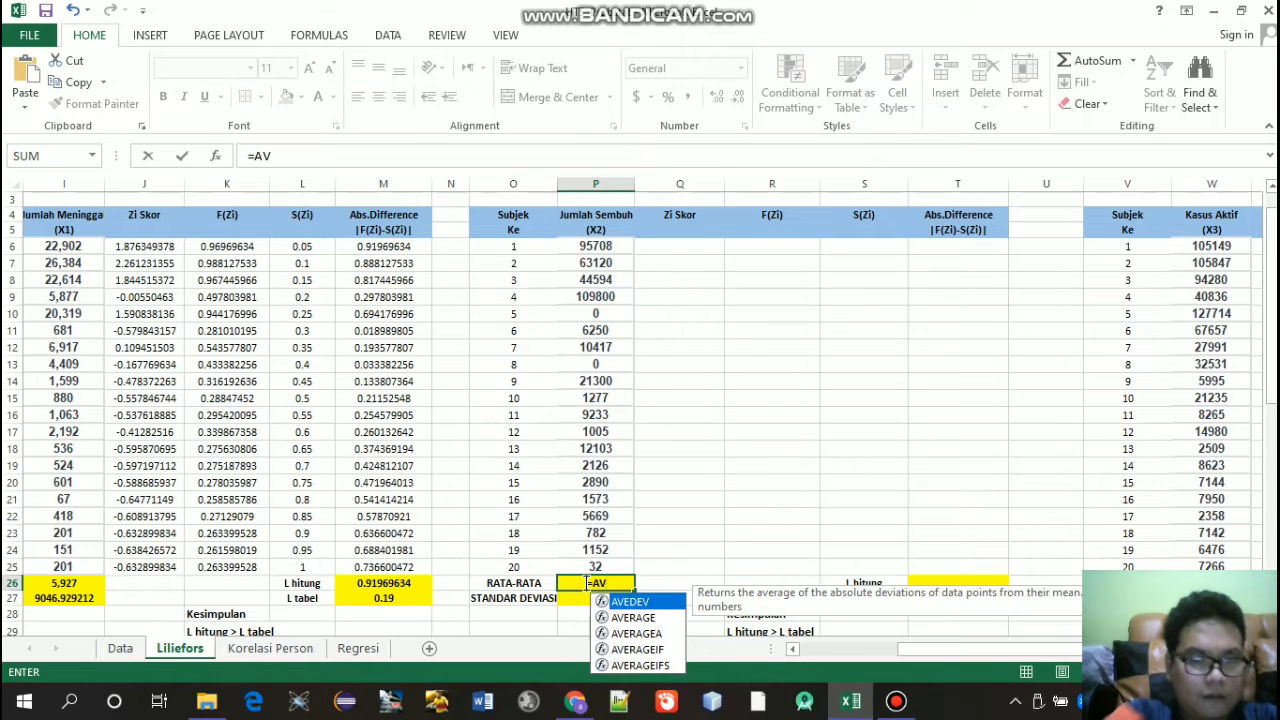
pyautogui.write('ERA')
pyautogui.press('Tab')
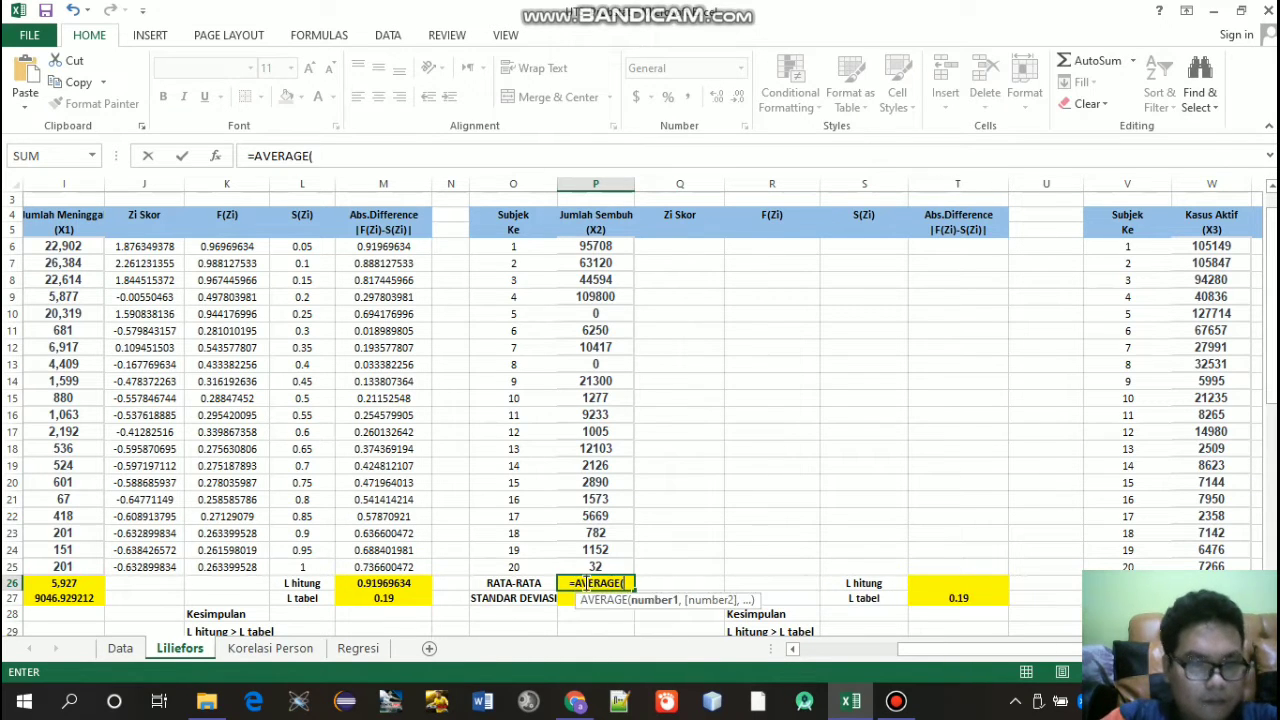
pyautogui.moveTo(594, 247); pyautogui.dragTo(595, 567)
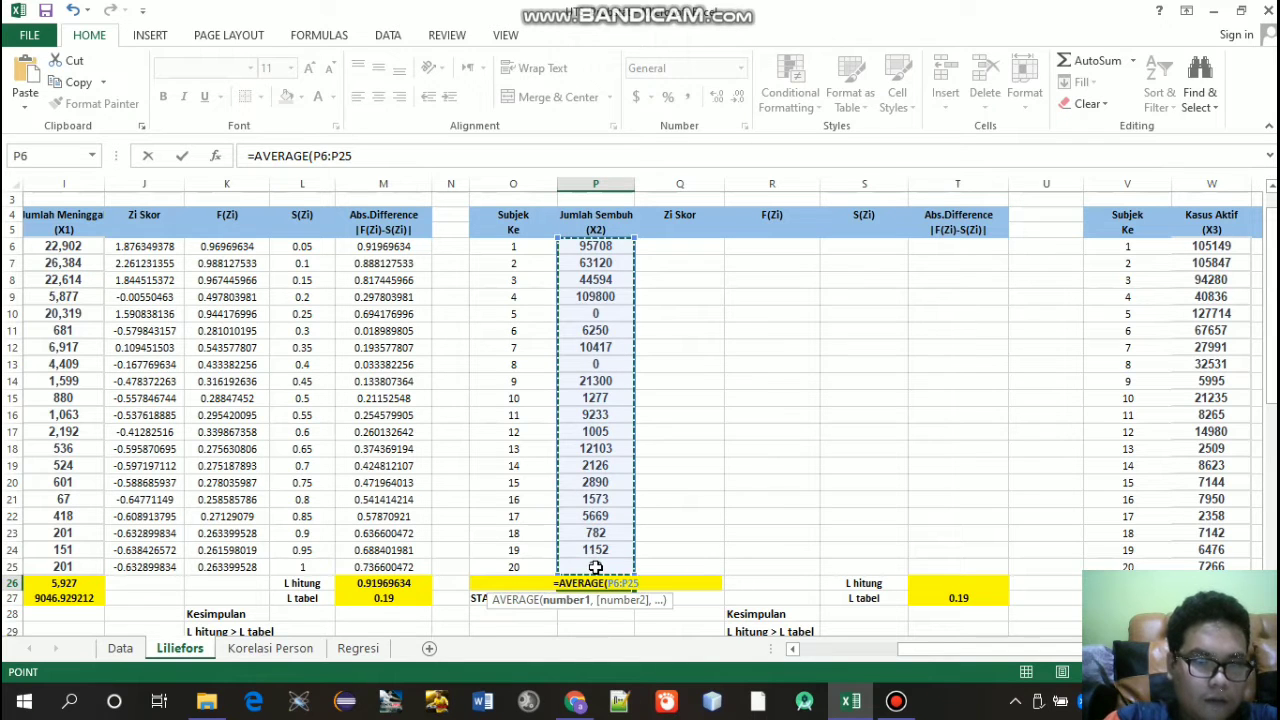
pyautogui.press('Return')
# Step: Enter the STDEV function over P6:P25 in P27 as the standard deviation of Jumlah Sembuh (X2)
pyautogui.write('=')
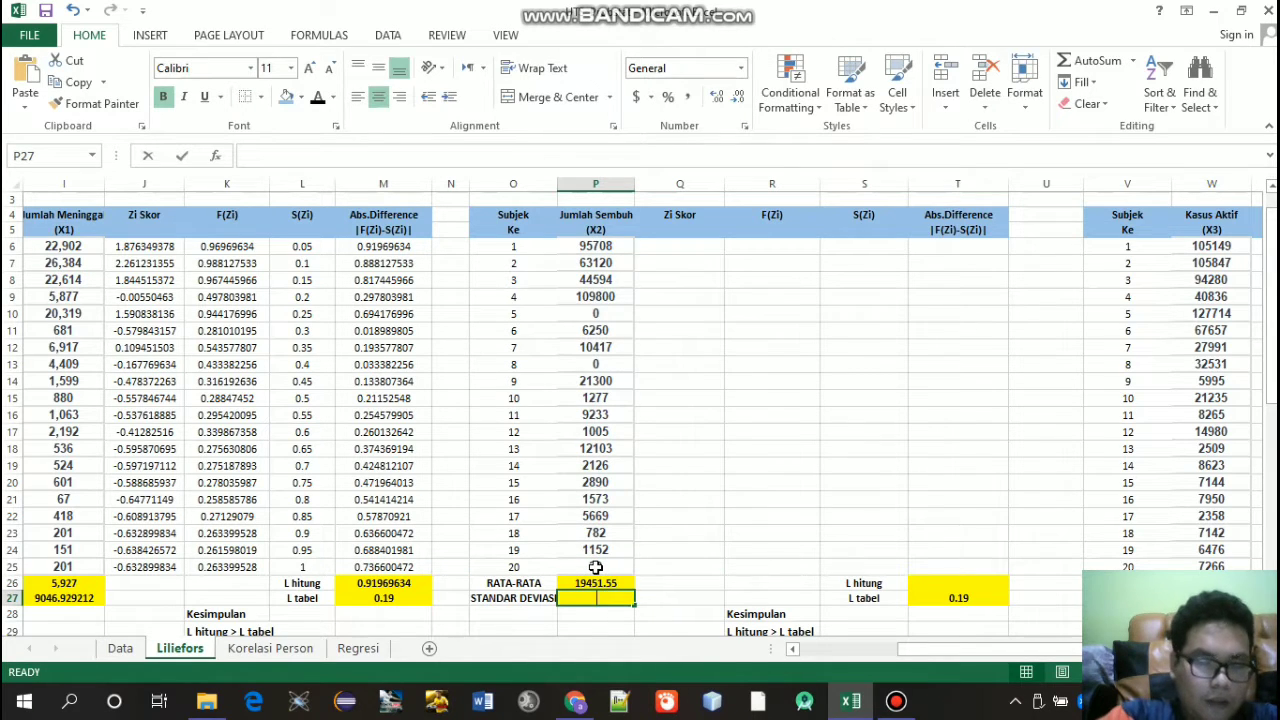
pyautogui.write('STD')
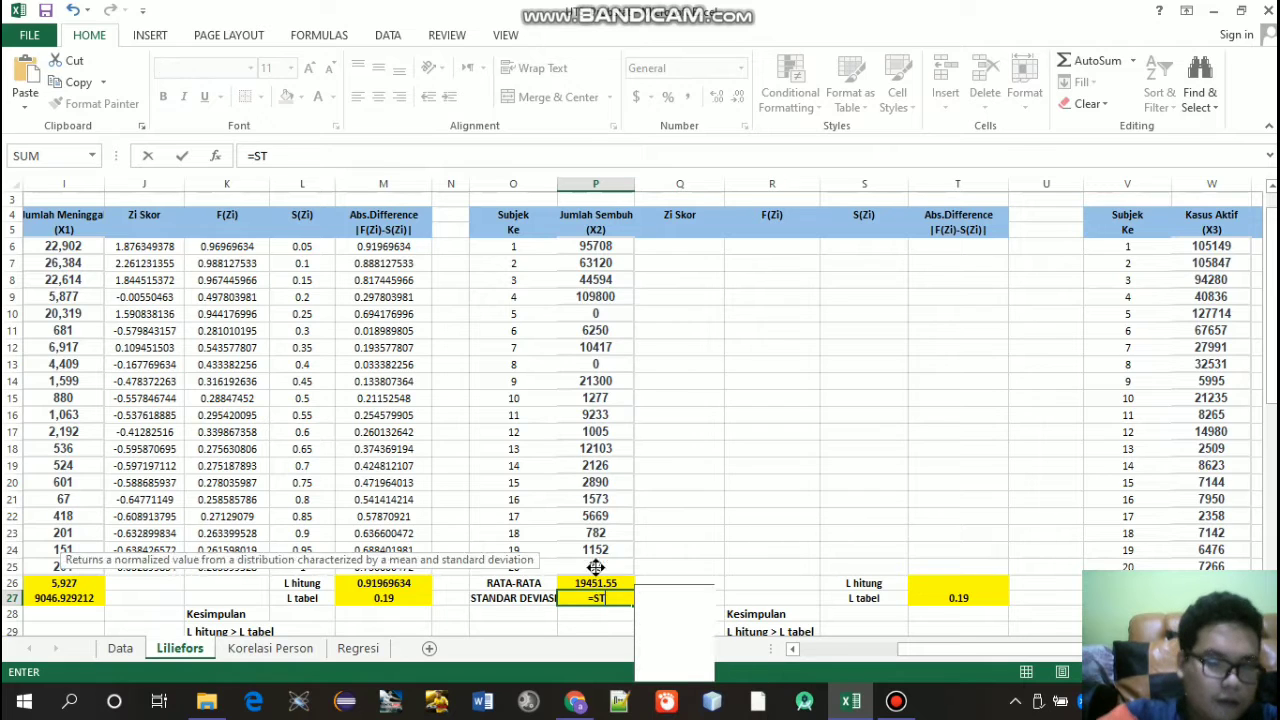
pyautogui.press('Down')
pyautogui.press('Down')
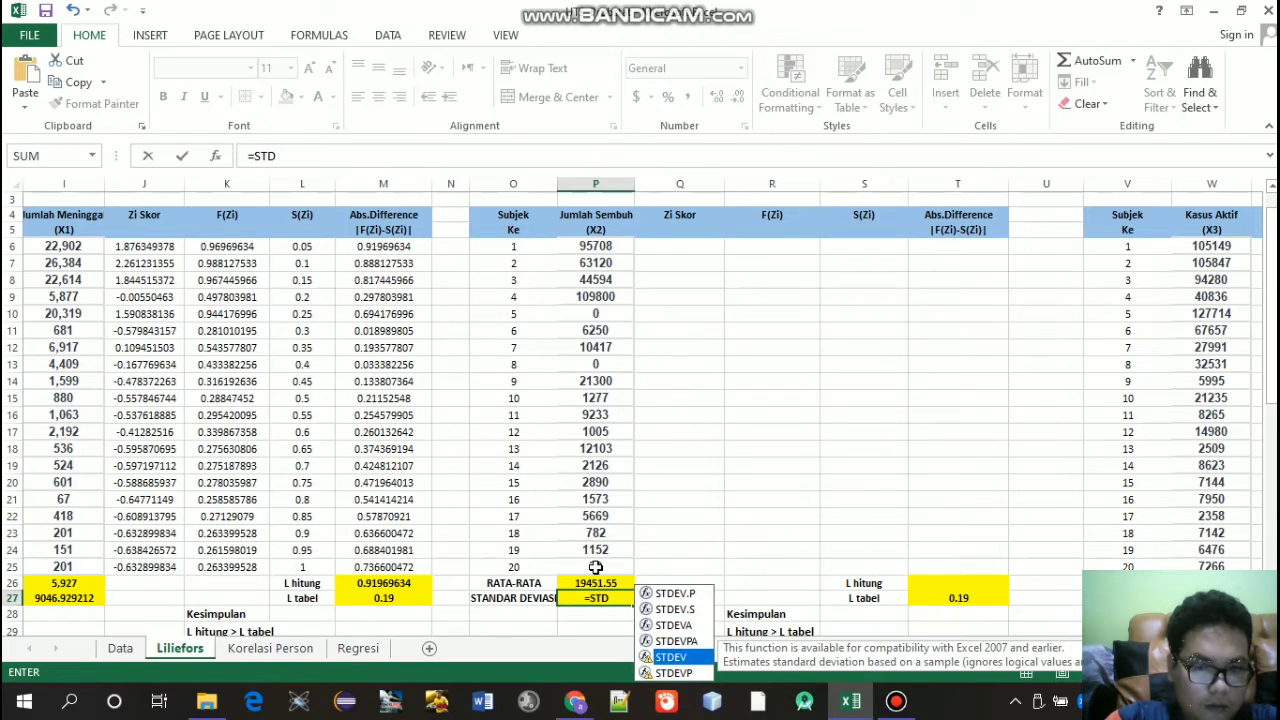
pyautogui.press('Tab')
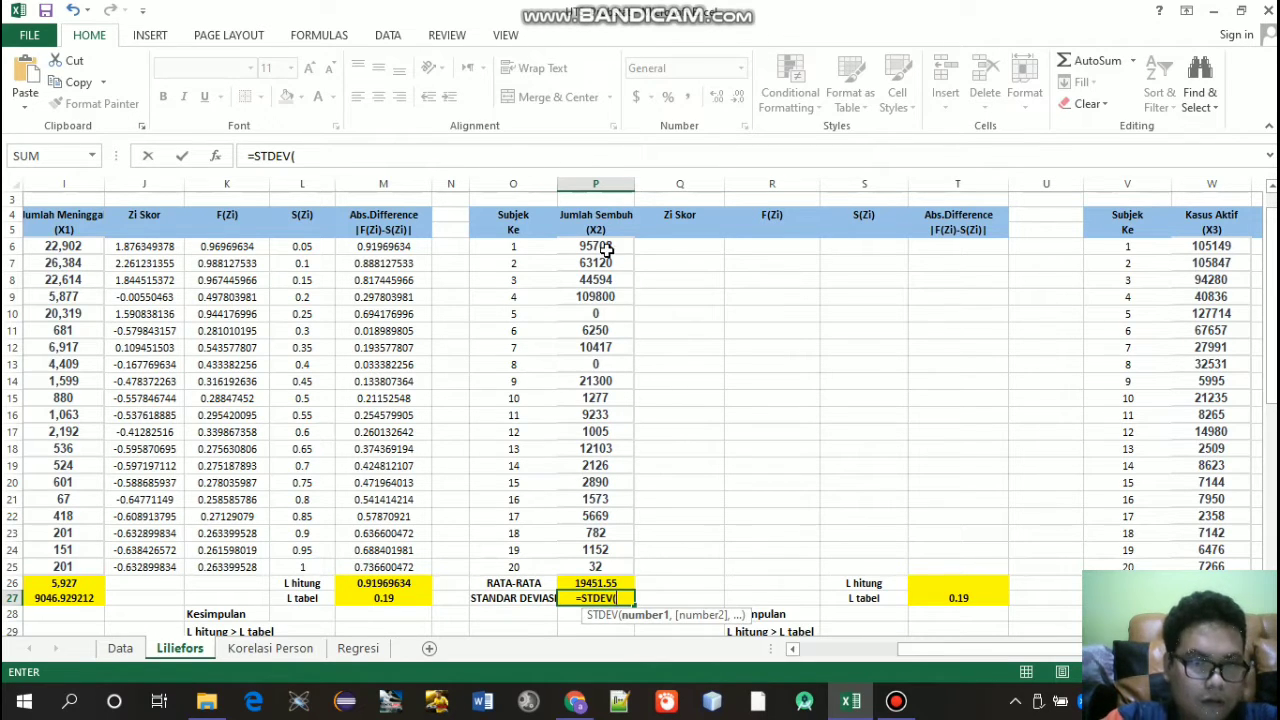
pyautogui.moveTo(607, 246); pyautogui.dragTo(596, 566)
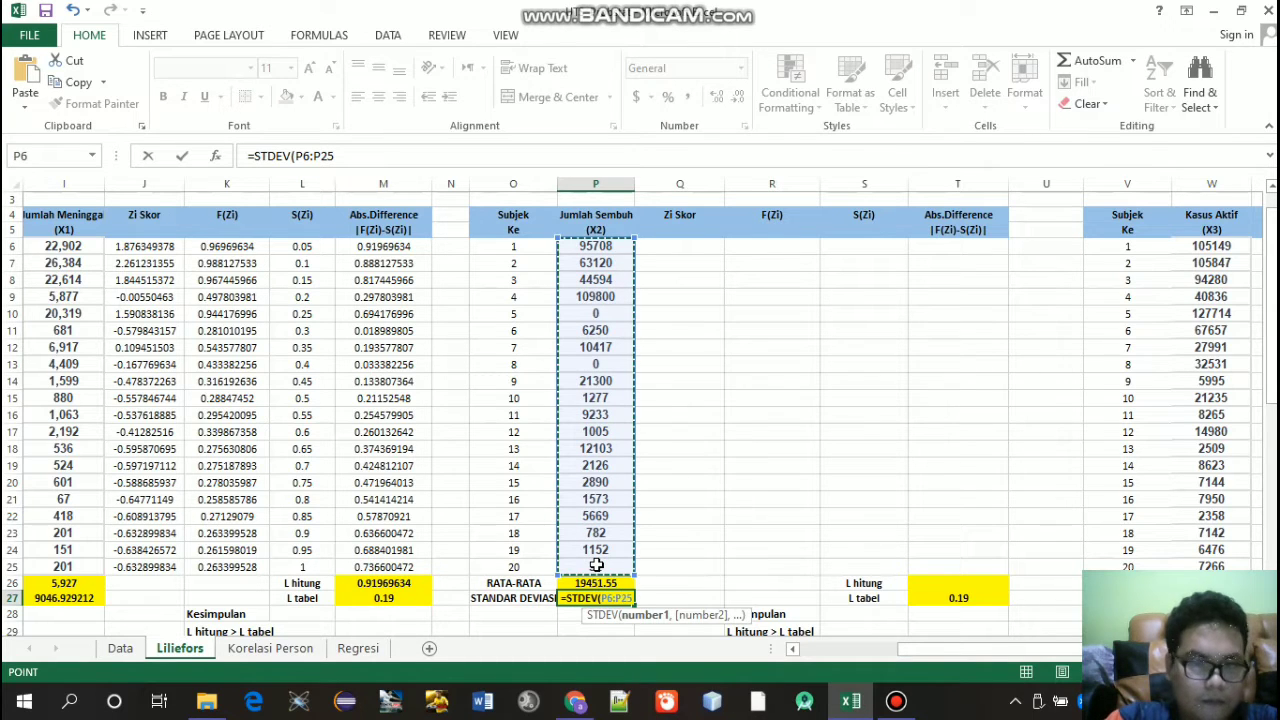
pyautogui.press('Return')
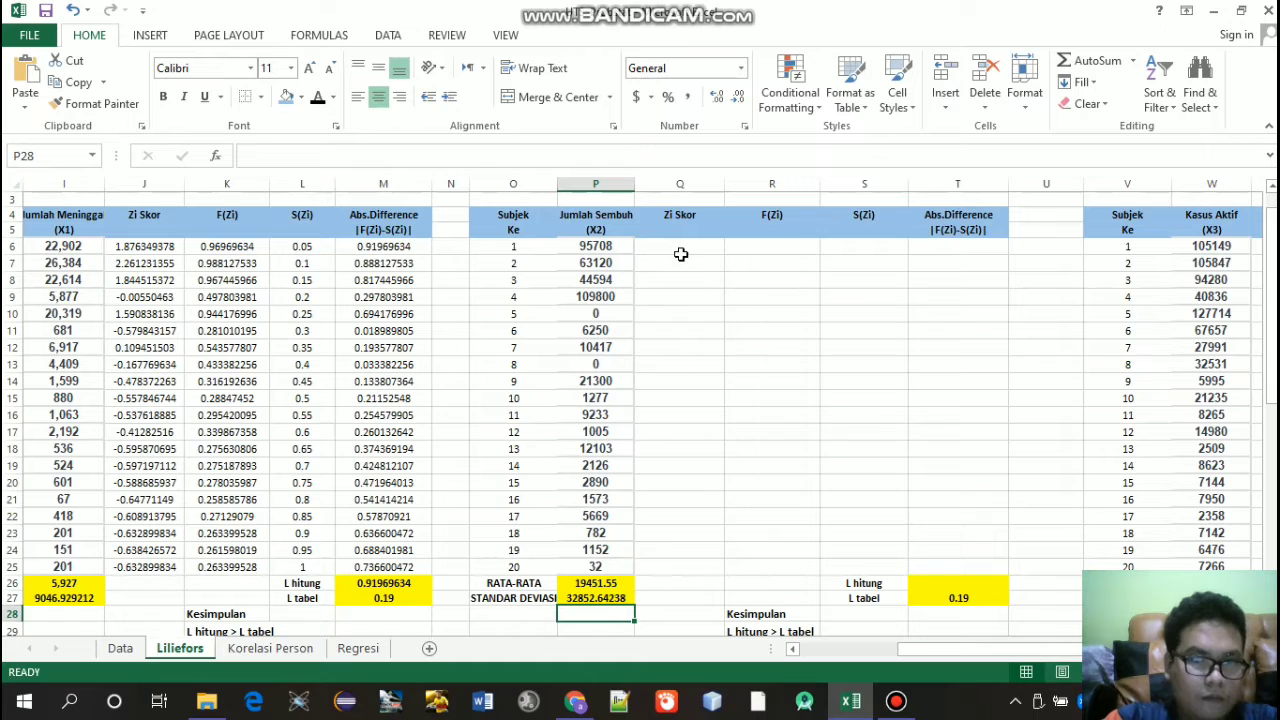
# Step: Enter =(P6-$P$26)/$P$27 in Q6 as the Zi Skor for Jumlah Sembuh (X2) and fill it down to Q25
pyautogui.click(679, 248)
pyautogui.write('=')
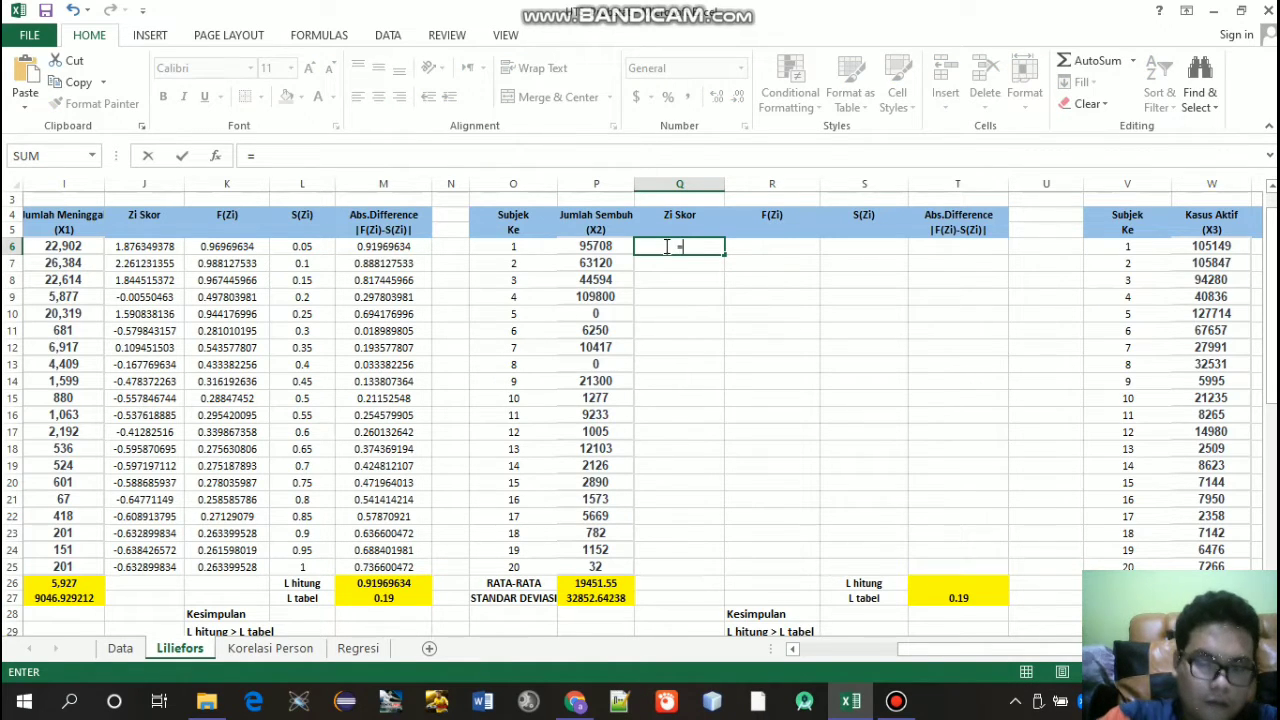
pyautogui.write('(')
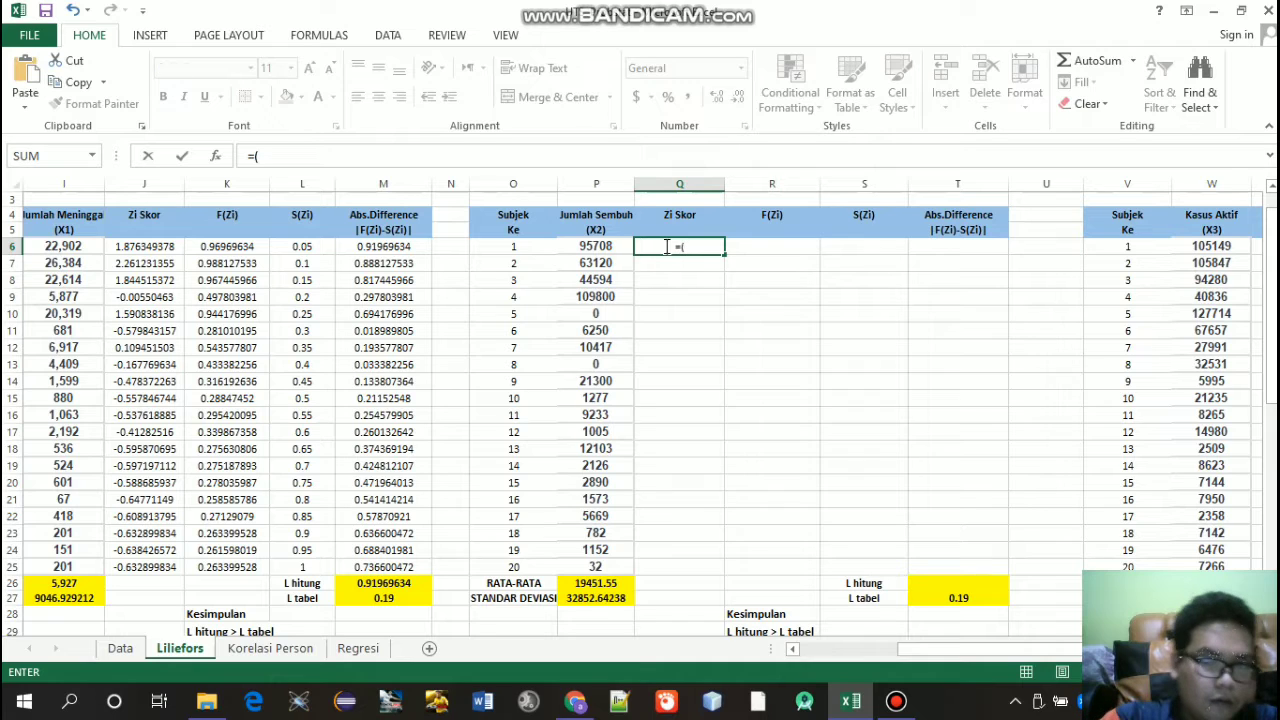
pyautogui.click(594, 248)
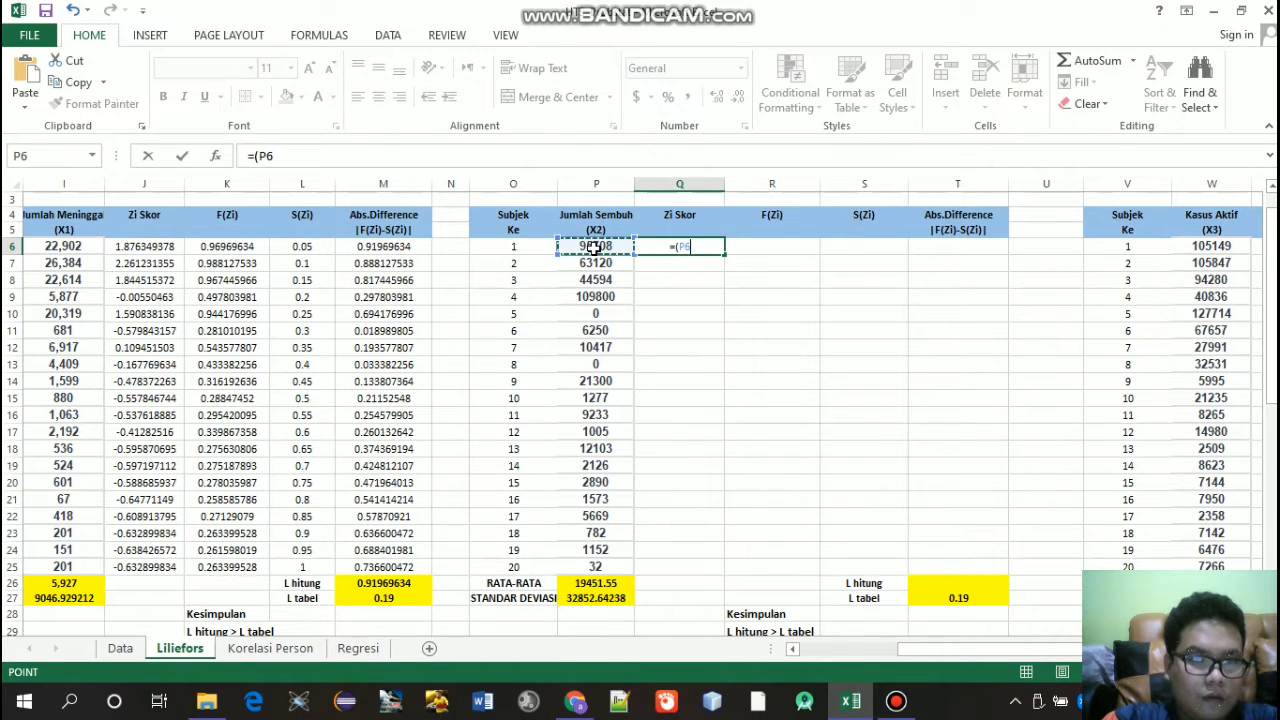
pyautogui.write('-')
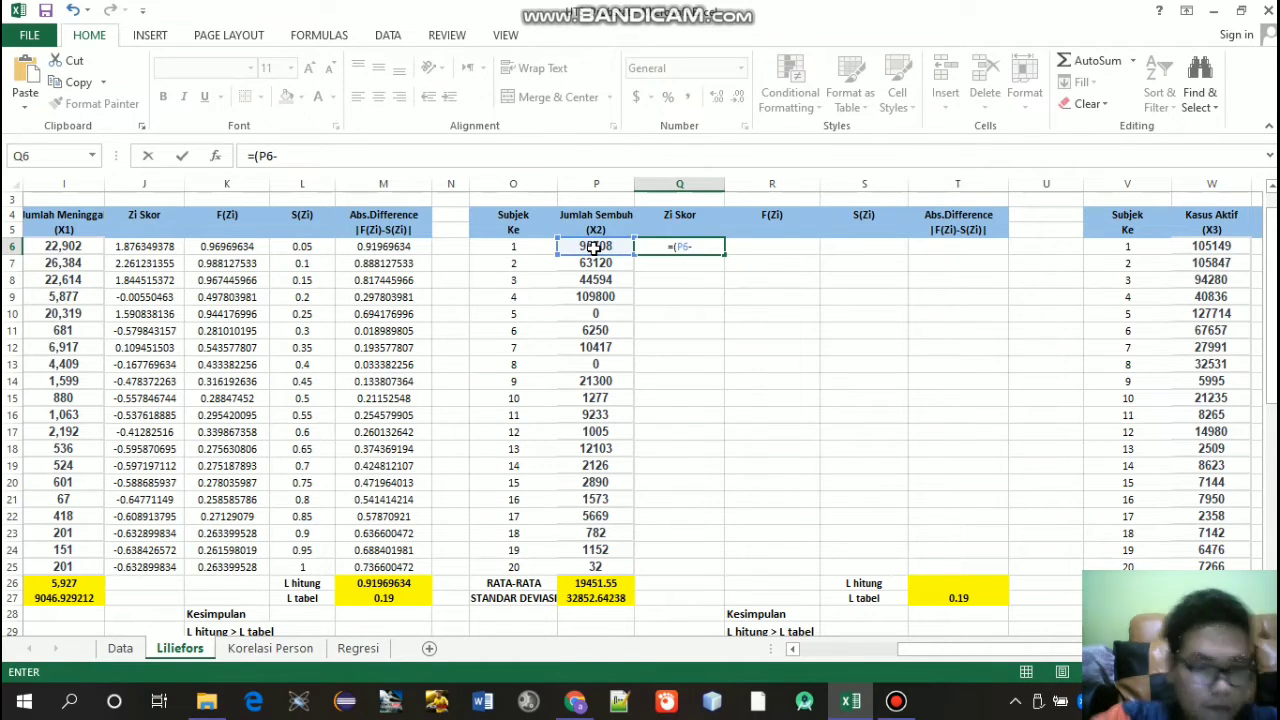
pyautogui.click(583, 588)
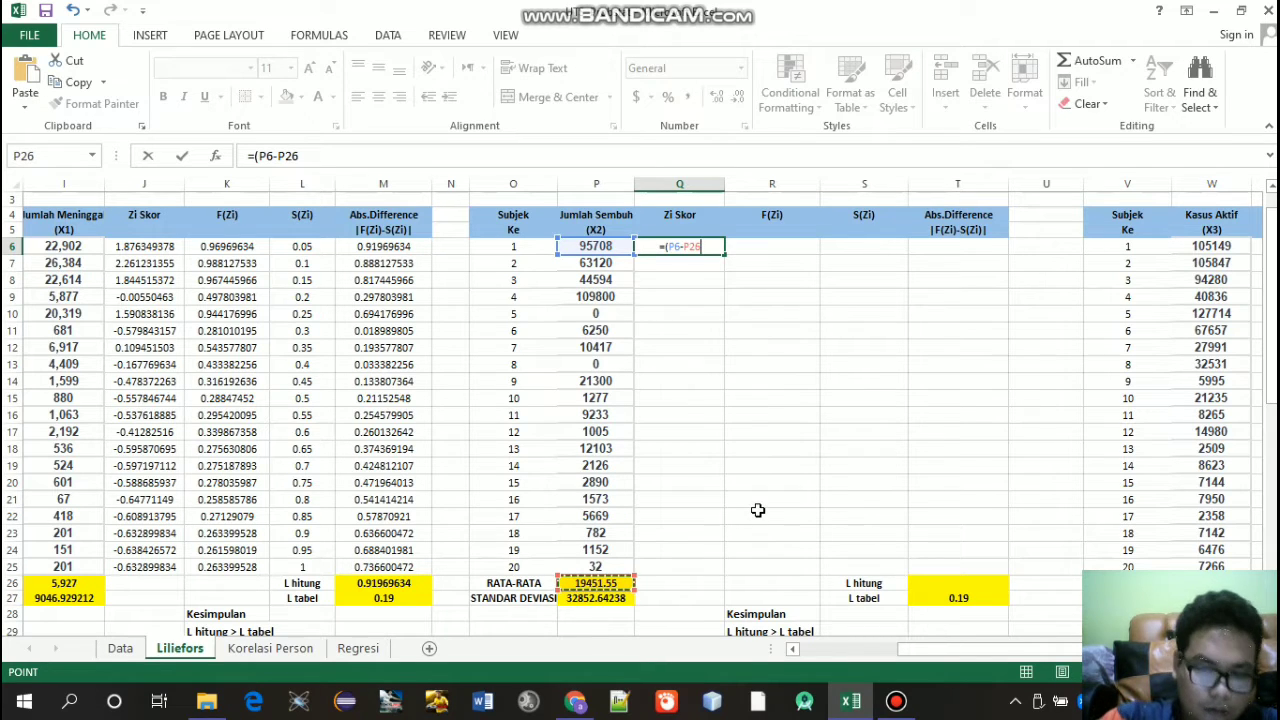
pyautogui.press('F4')
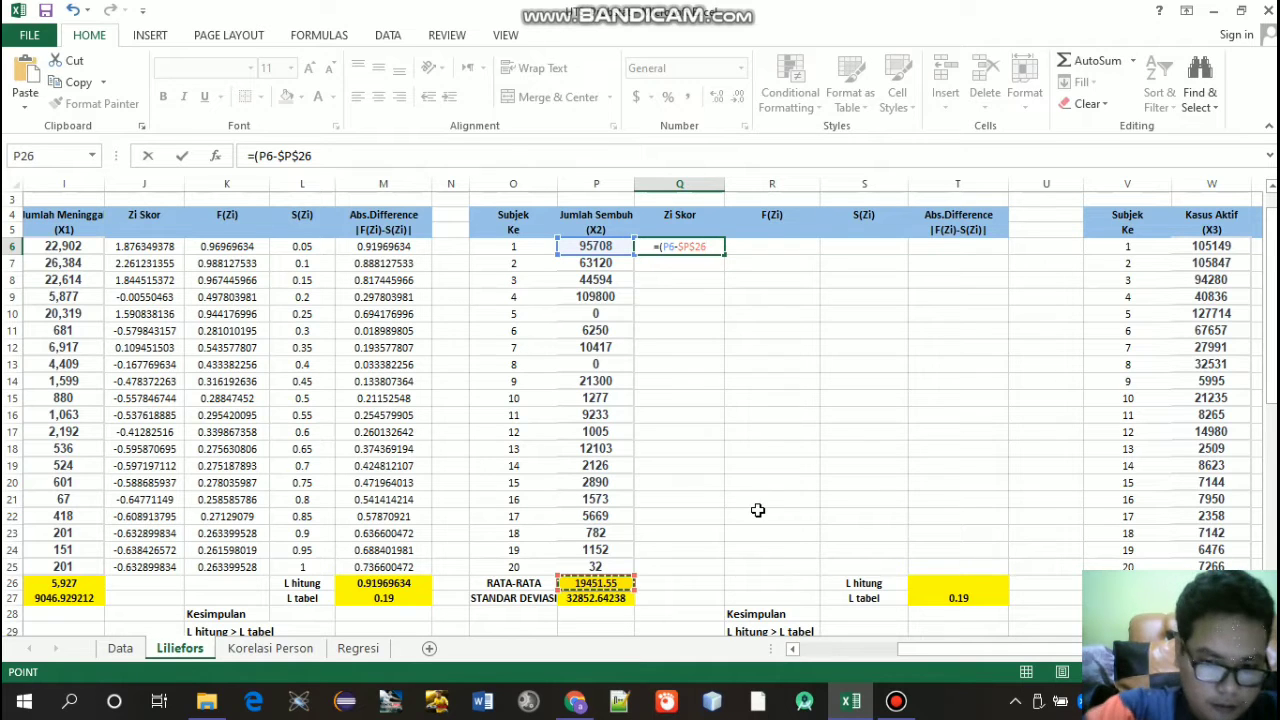
pyautogui.write(')/')
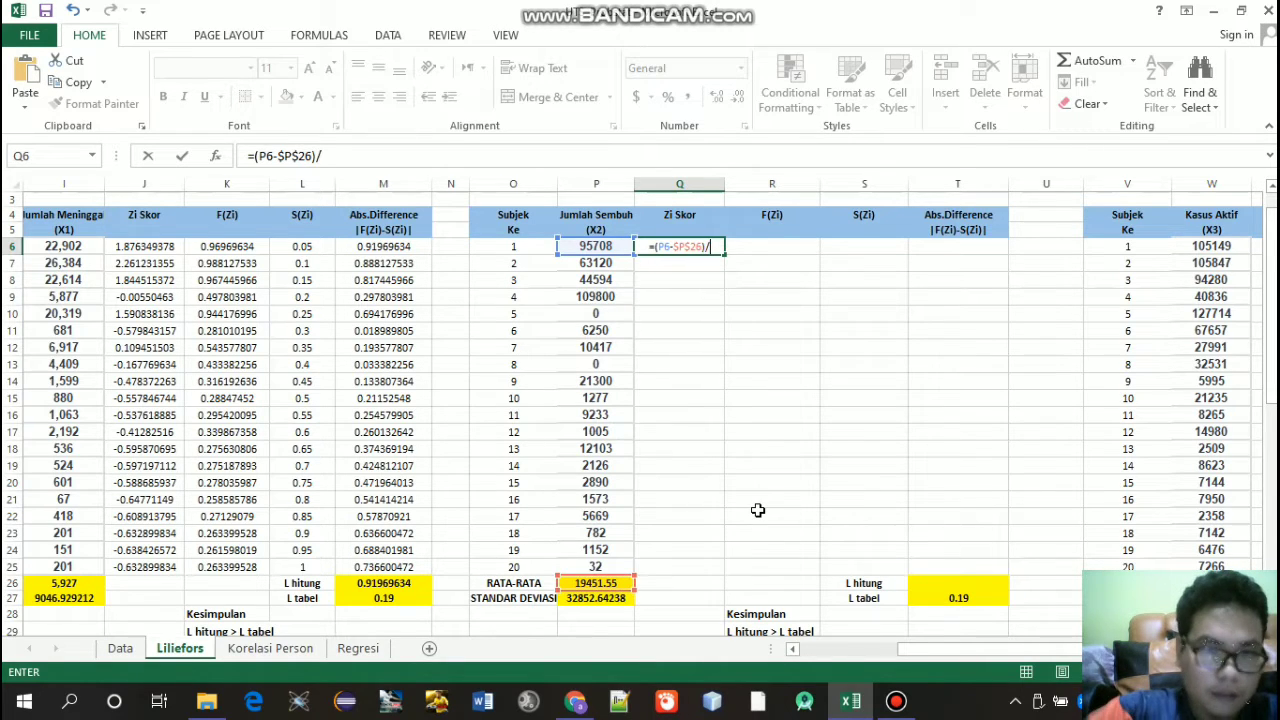
pyautogui.click(610, 598)
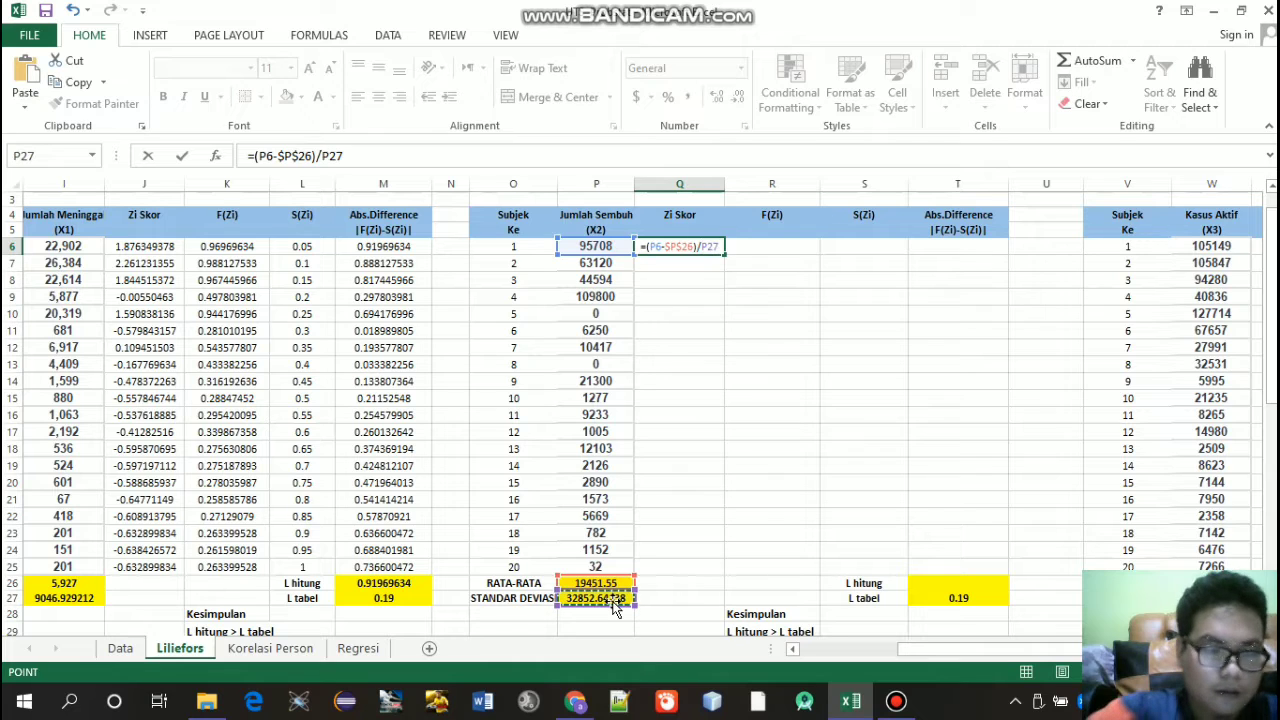
pyautogui.press('F4')
pyautogui.press('Return')
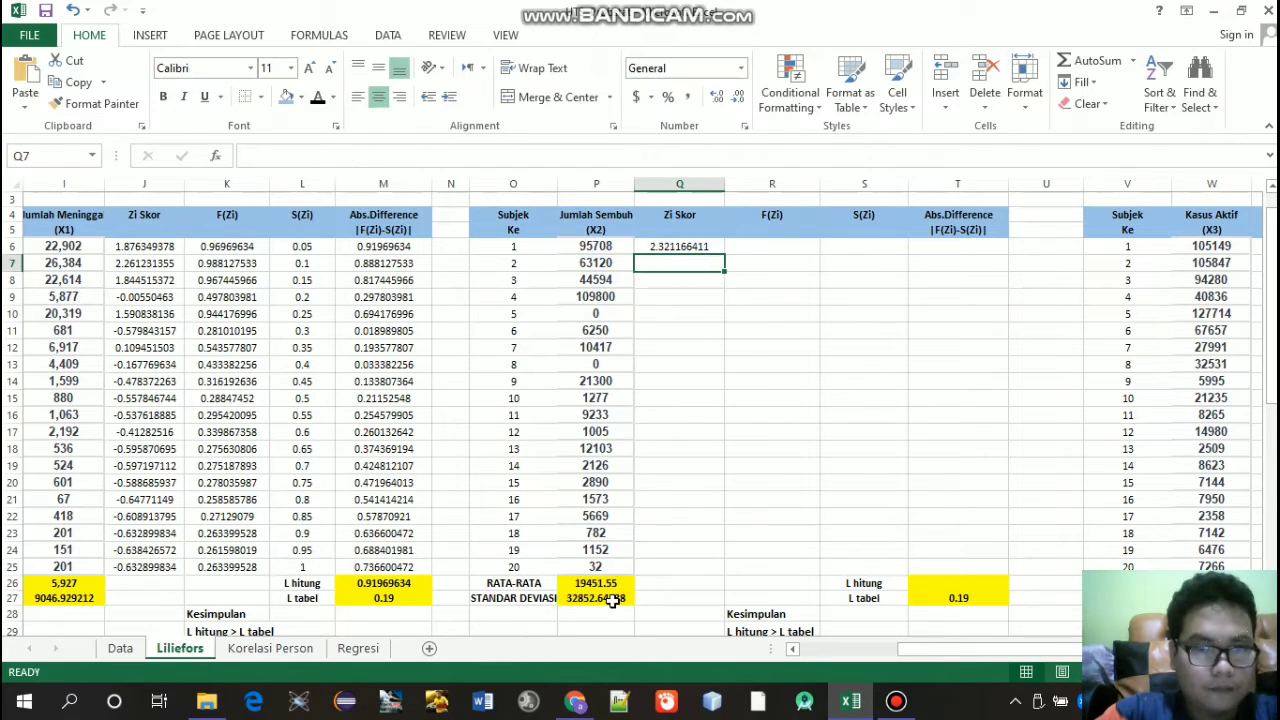
pyautogui.click(692, 246)
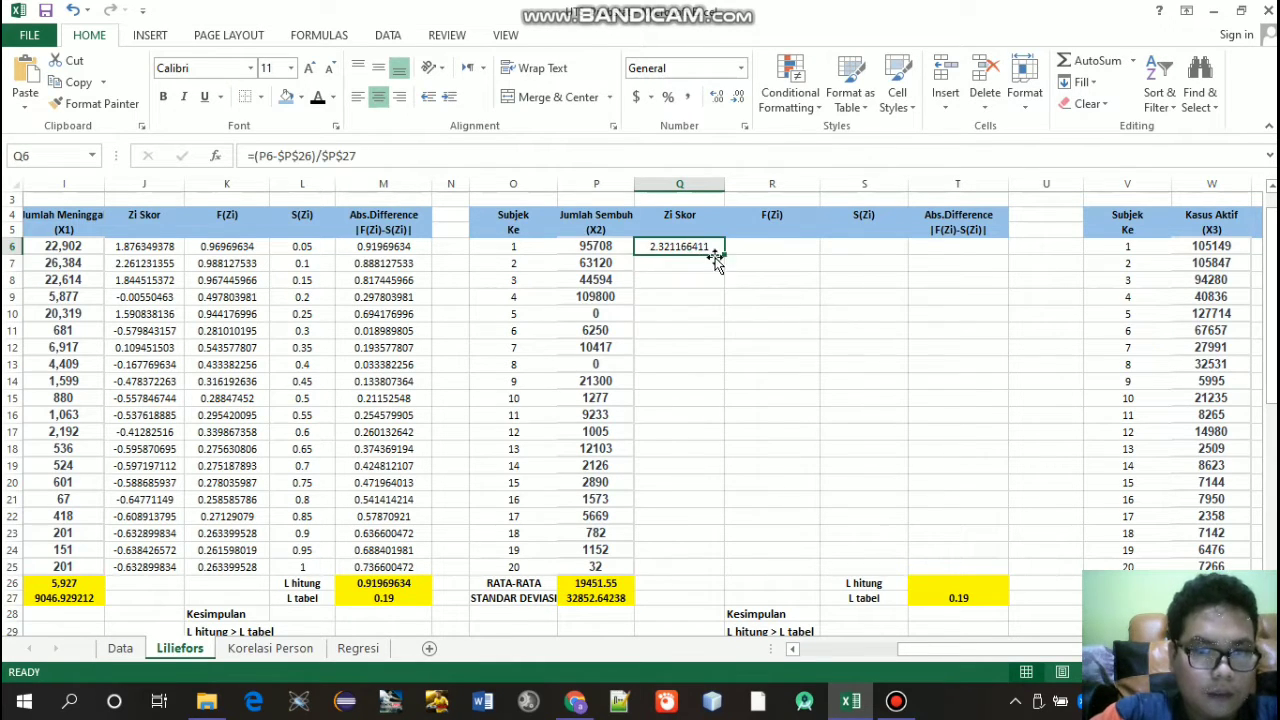
pyautogui.moveTo(724, 254); pyautogui.dragTo(682, 572)
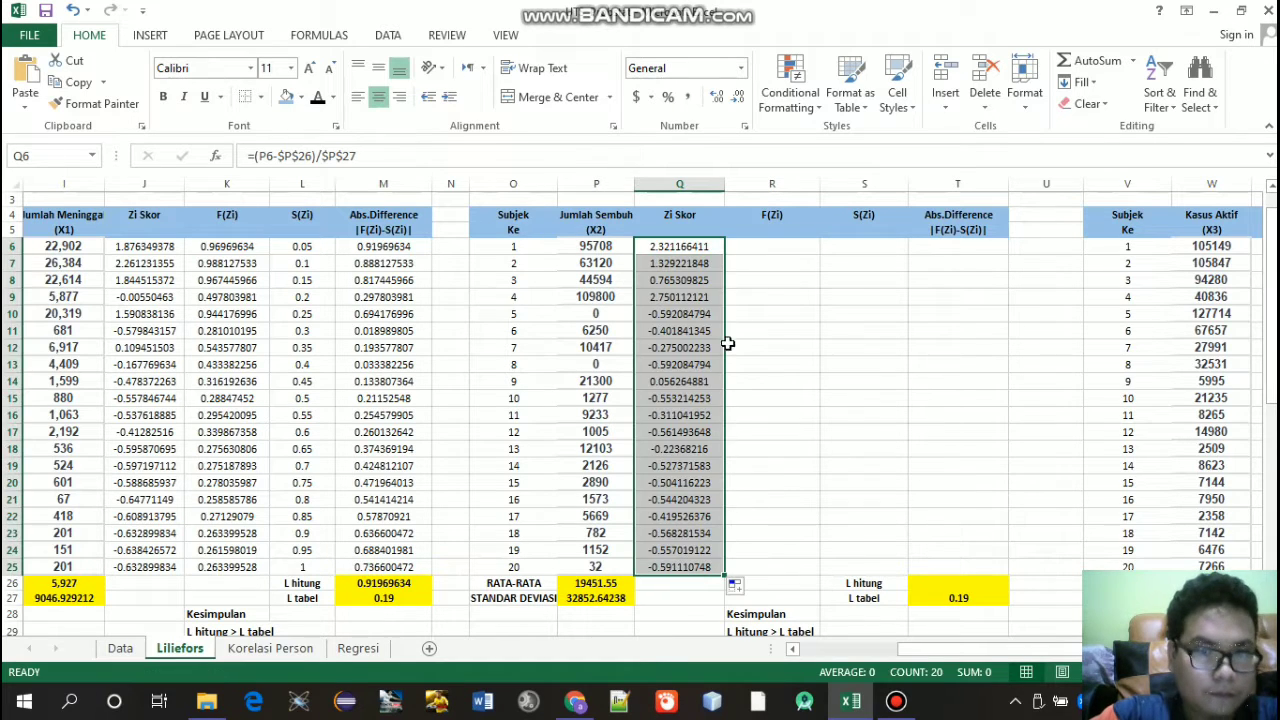
# Step: Enter =NORMSDIST(Q6) in R6 as F(Zi) for Jumlah Sembuh (X2) and fill it down to R25
pyautogui.click(772, 244)
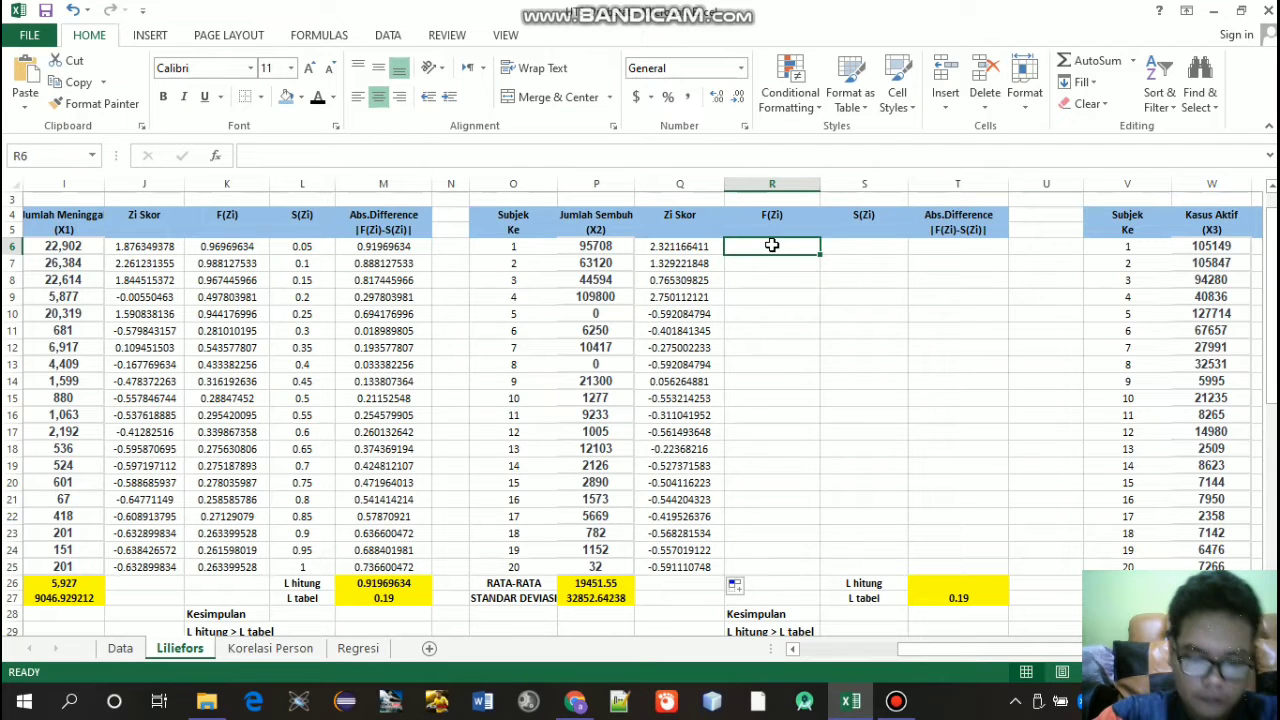
pyautogui.write('NO')
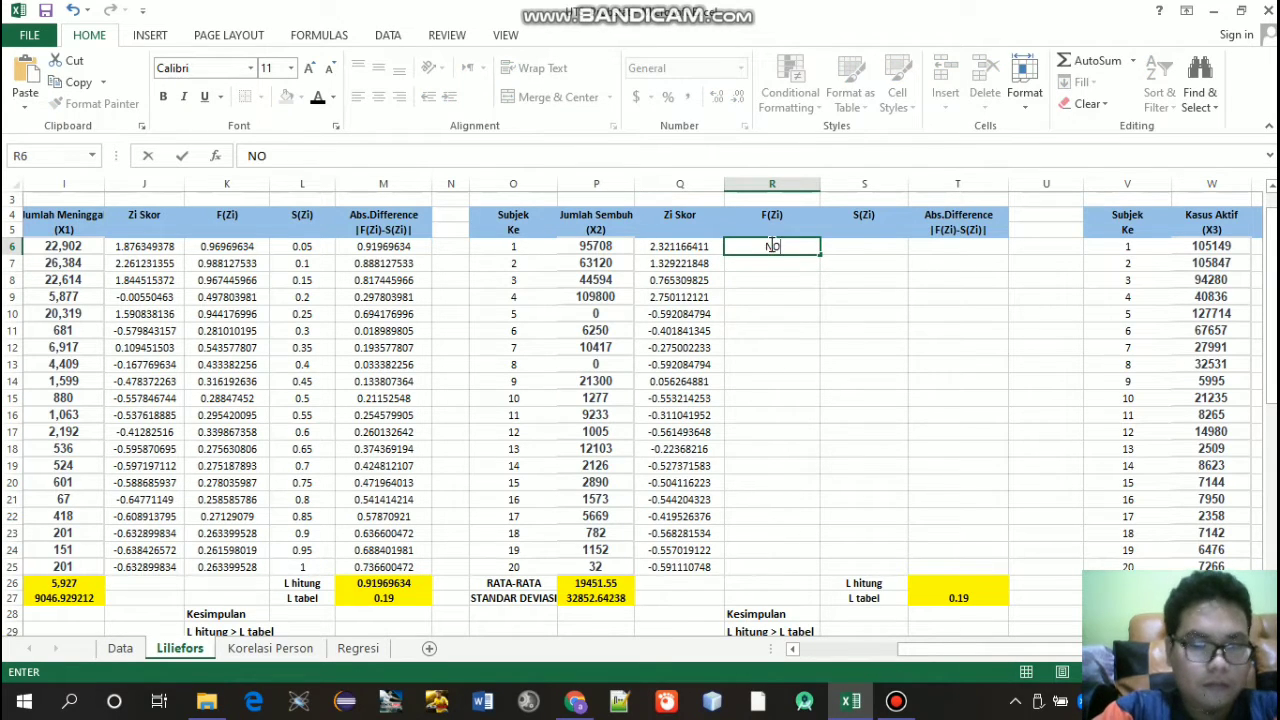
pyautogui.press('BackSpace')
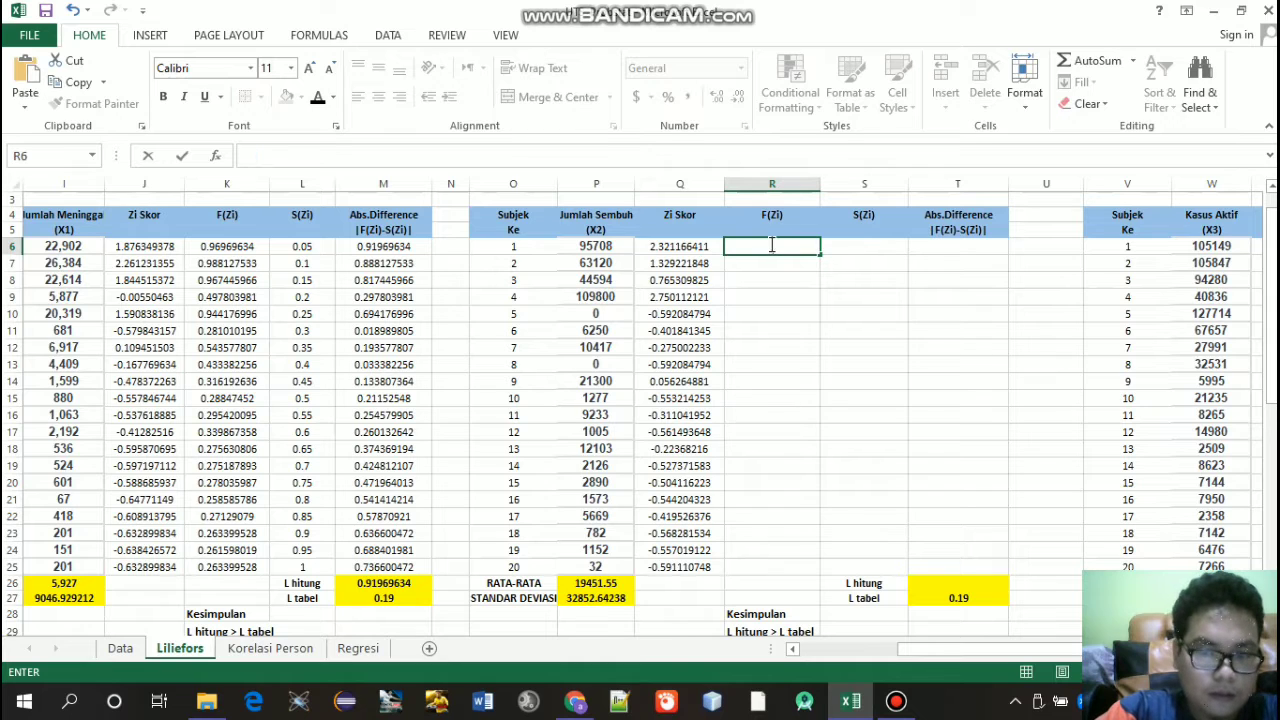
pyautogui.write('=NORM')
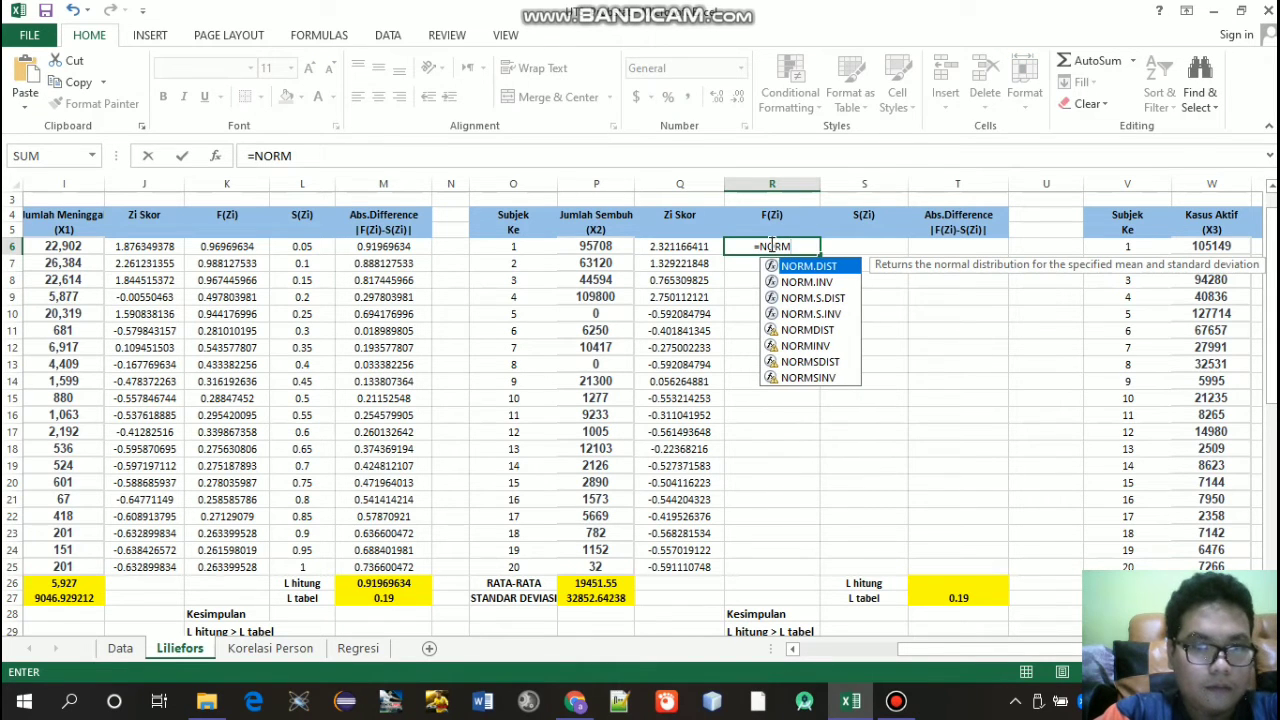
pyautogui.write('SD')
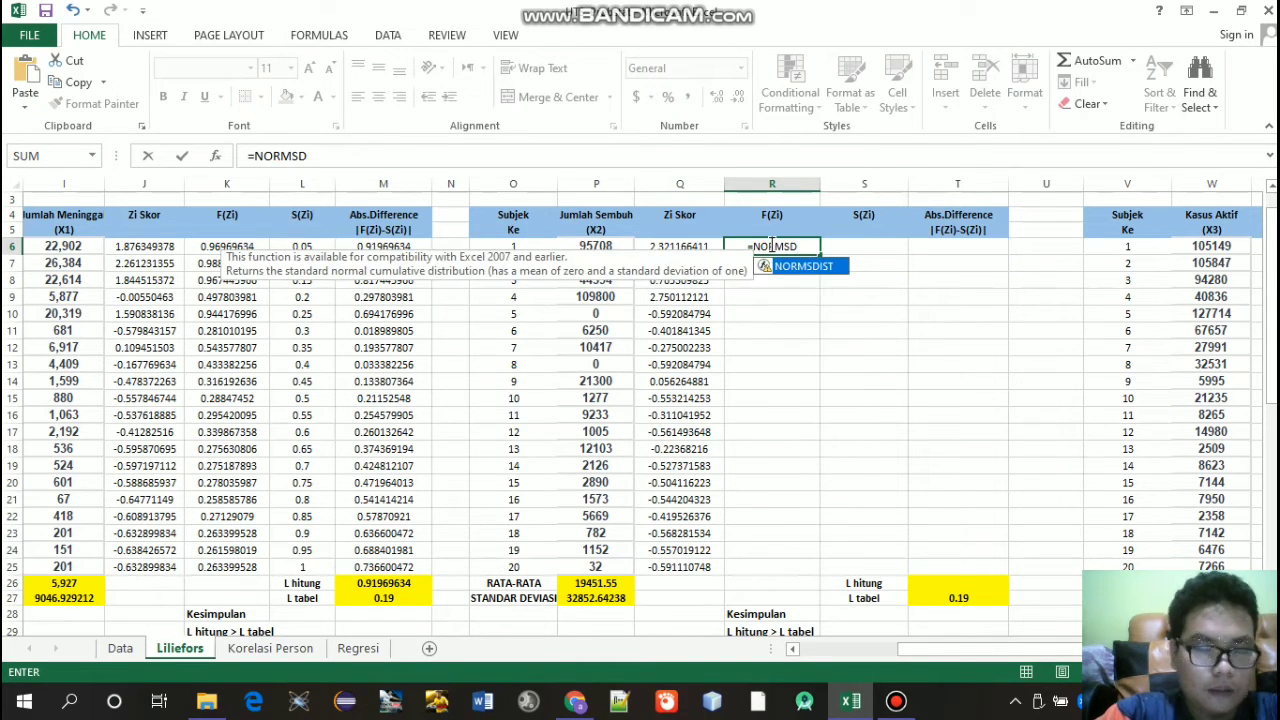
pyautogui.press('Tab')
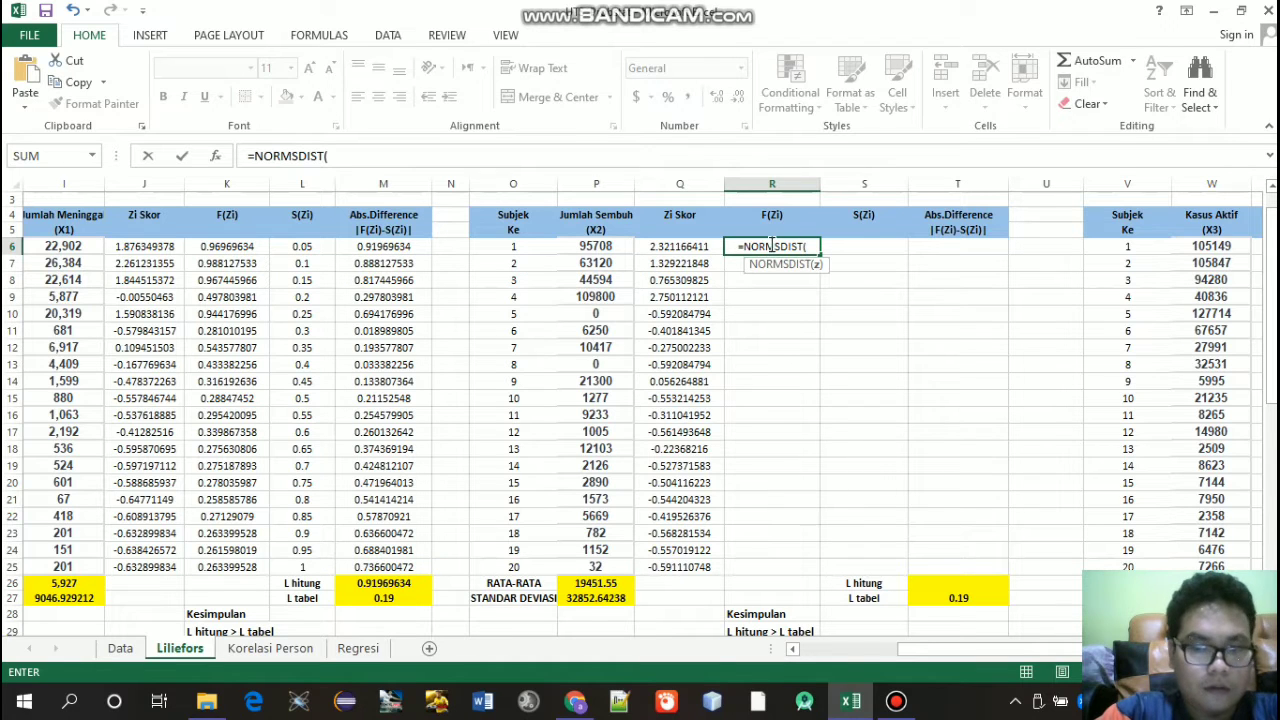
pyautogui.click(677, 246)
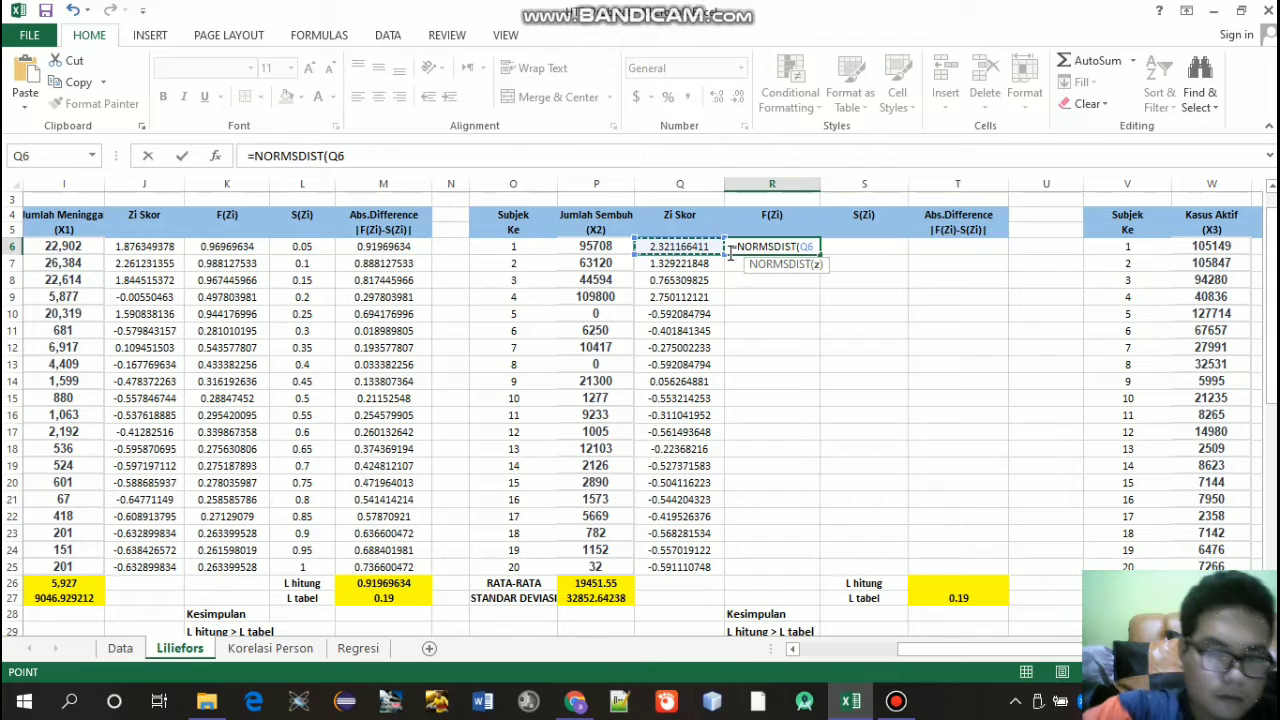
pyautogui.write(')')
pyautogui.press('Return')
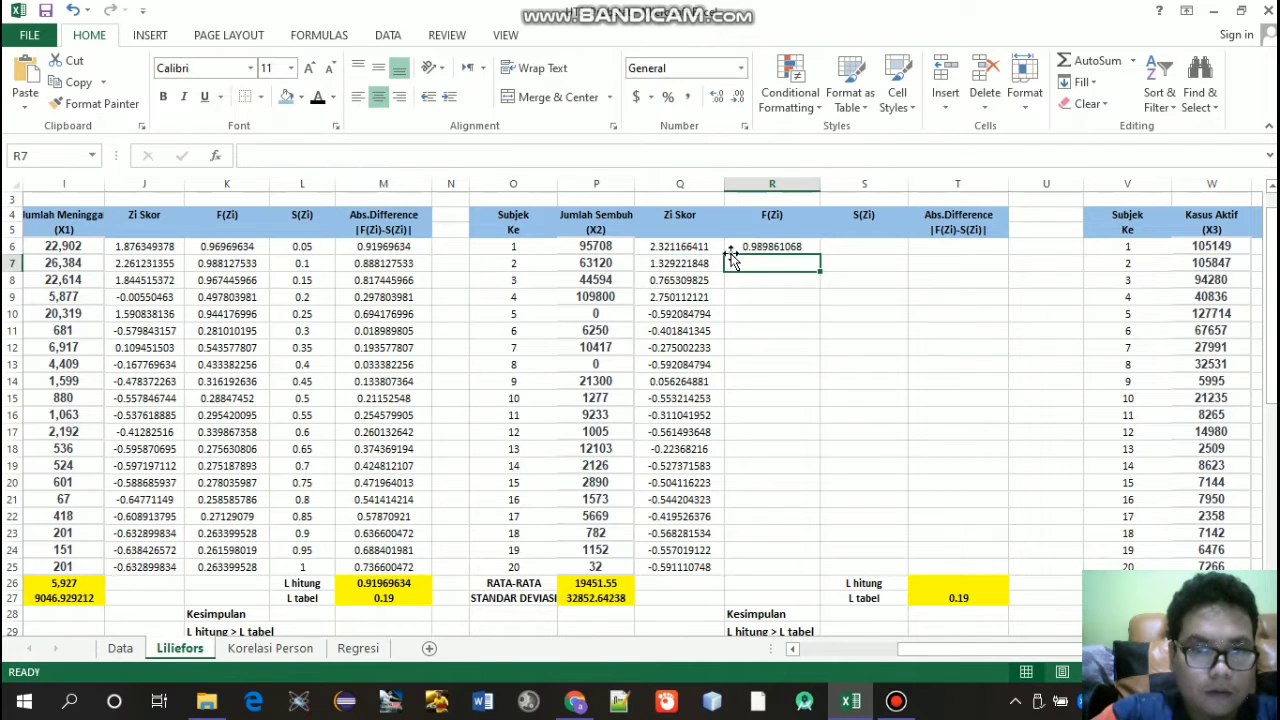
pyautogui.click(784, 248)
pyautogui.moveTo(819, 255); pyautogui.dragTo(806, 572)
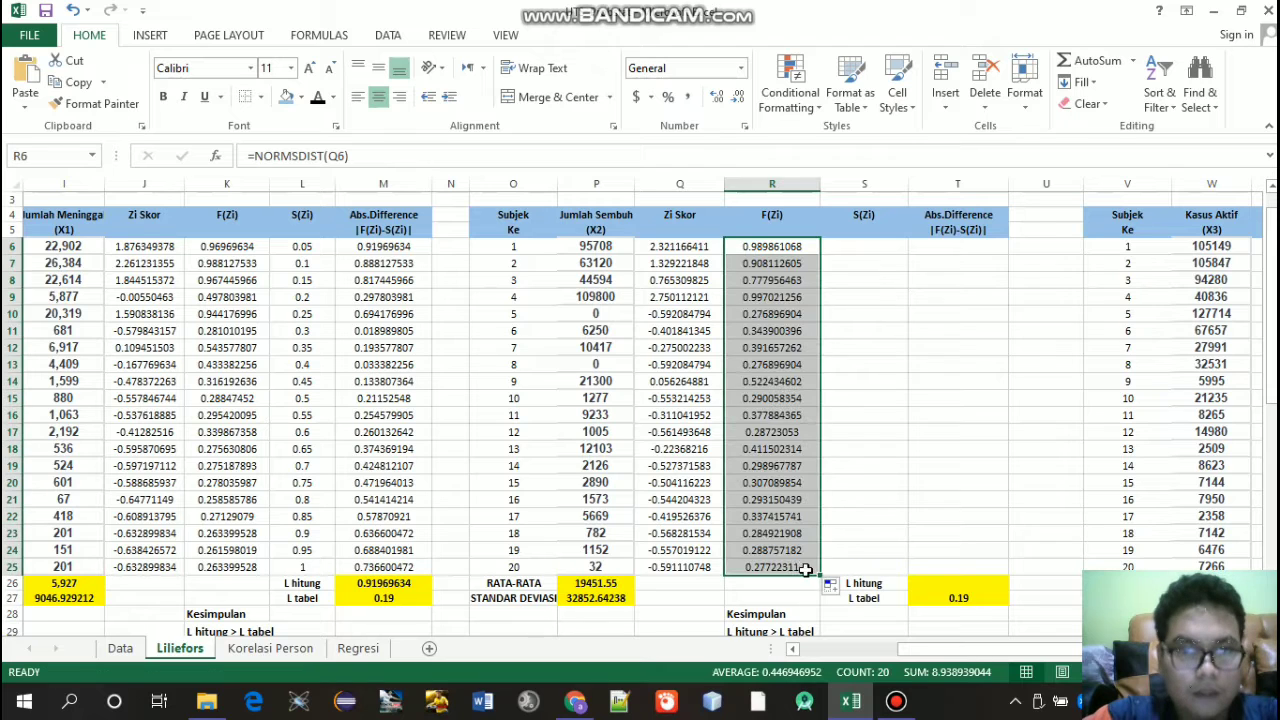
# Step: Enter =O6/20 in S6 as S(Zi) for Jumlah Sembuh (X2) and fill it down to S25
pyautogui.click(862, 243)
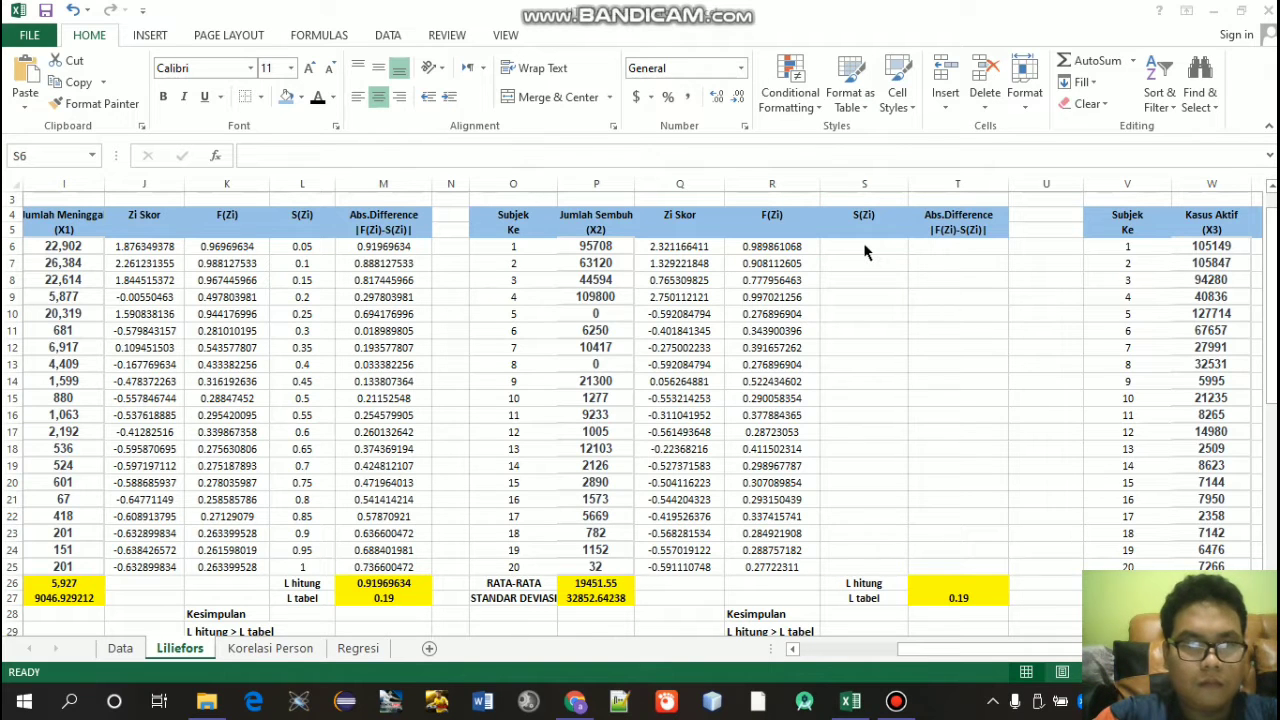
pyautogui.click(863, 243)
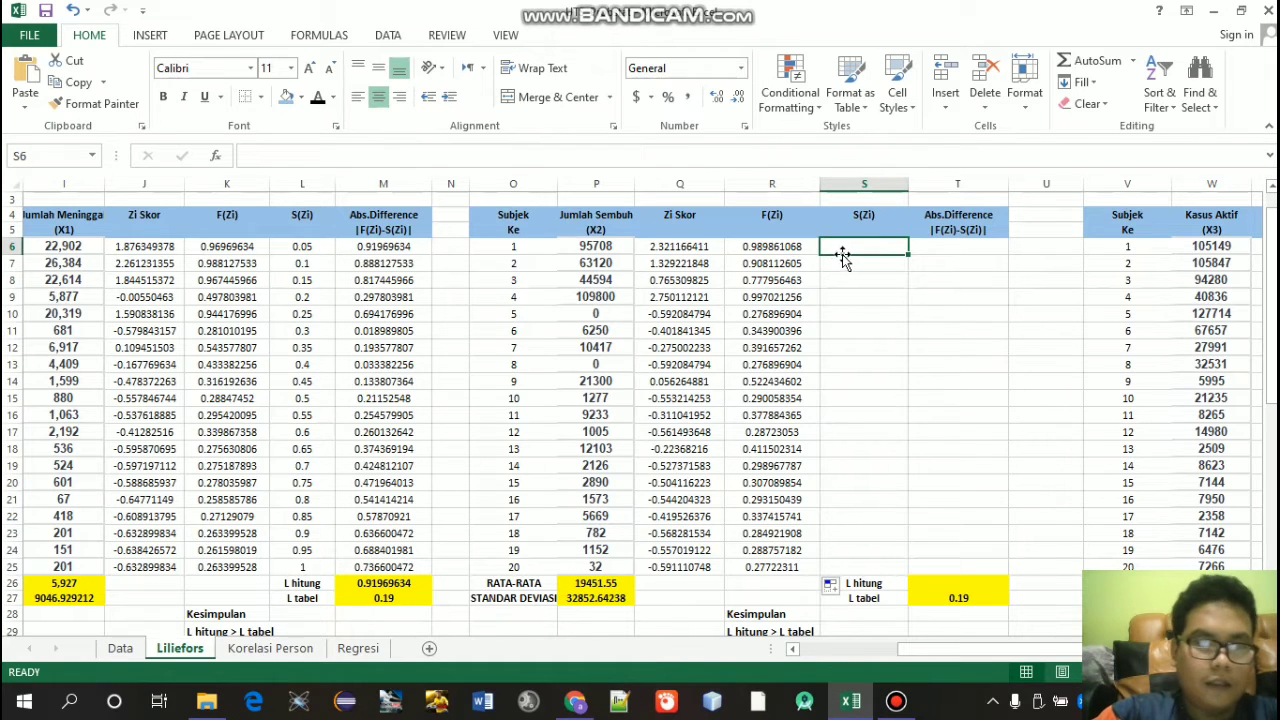
pyautogui.write('=')
pyautogui.press('Home')
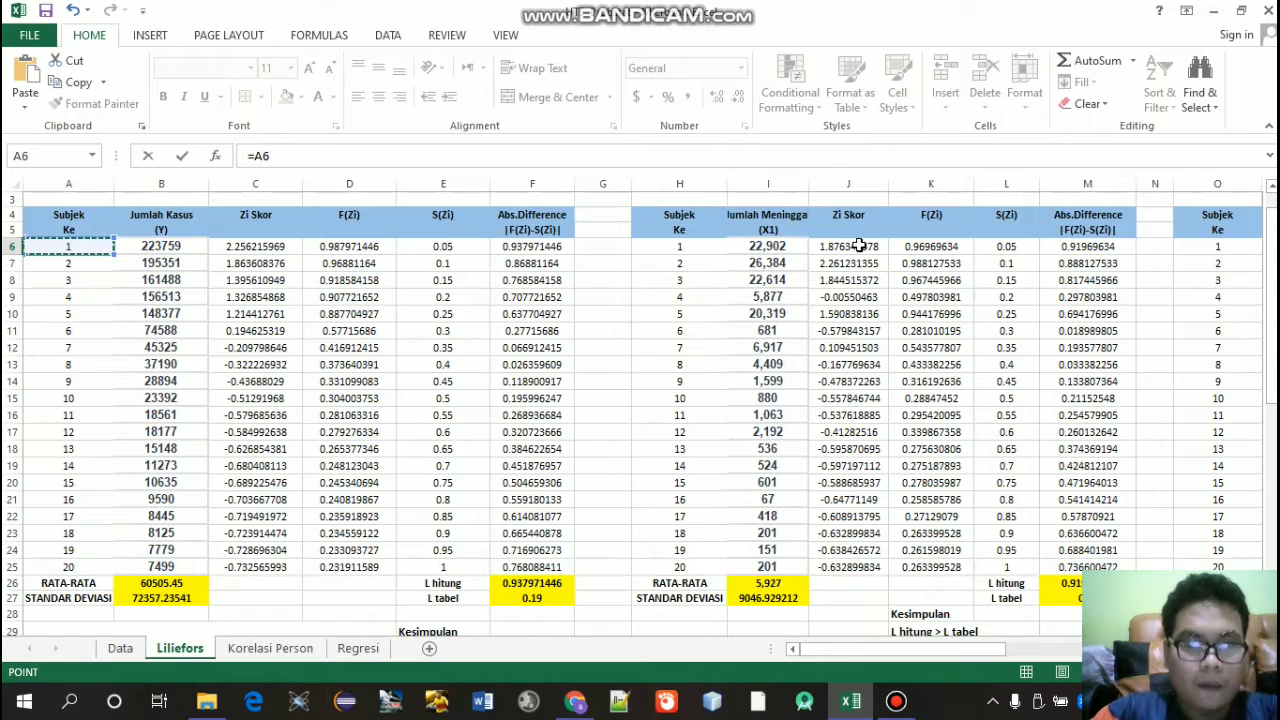
pyautogui.moveTo(966, 648); pyautogui.dragTo(1065, 652)
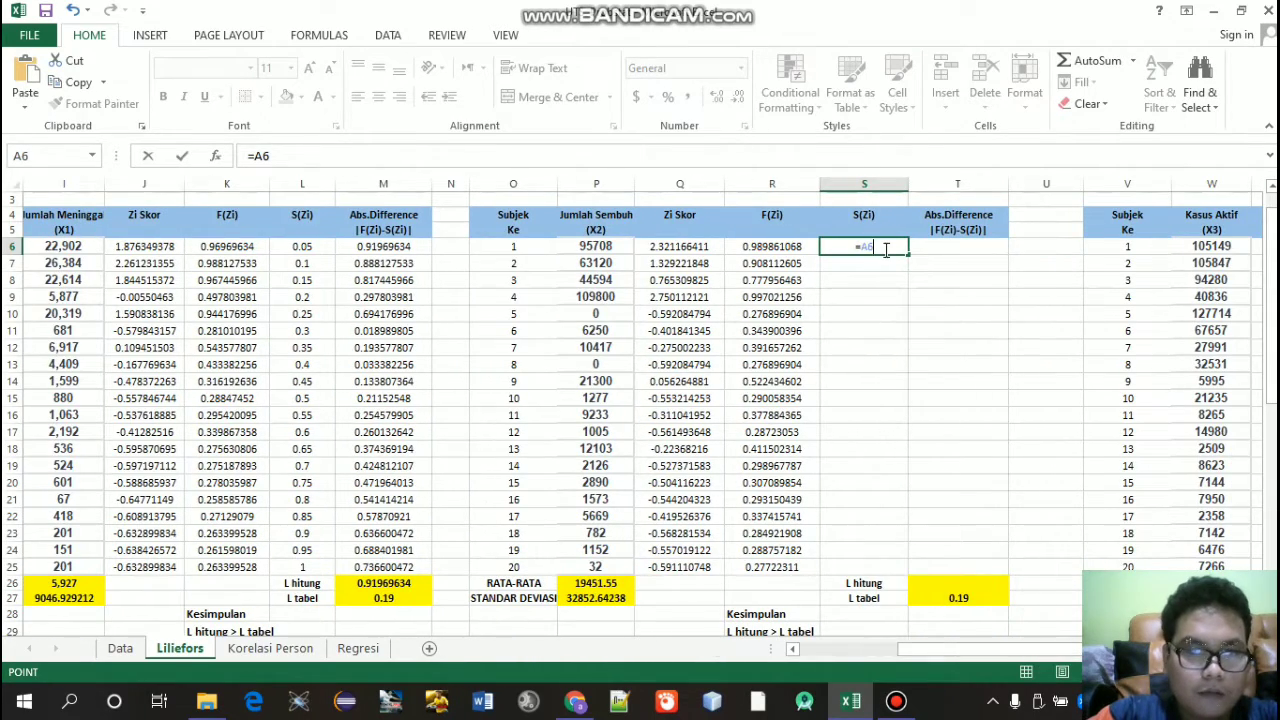
pyautogui.click(520, 246)
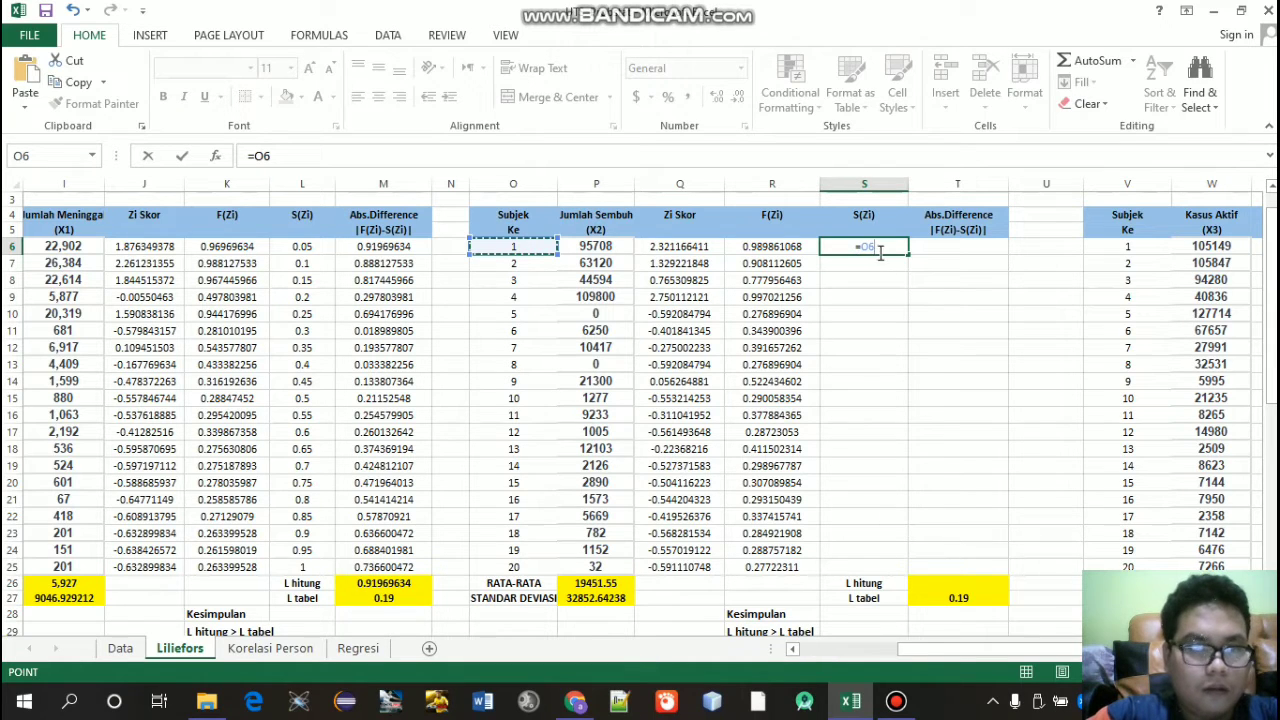
pyautogui.write('/20')
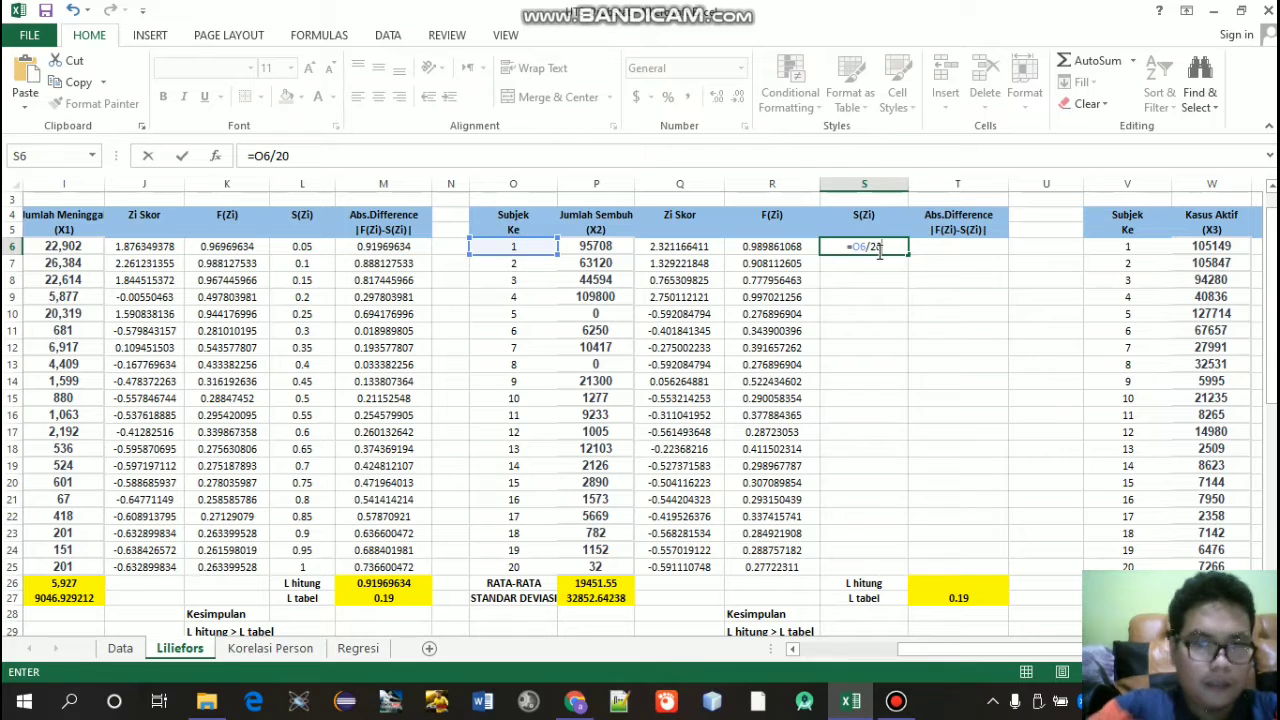
pyautogui.press('Return')
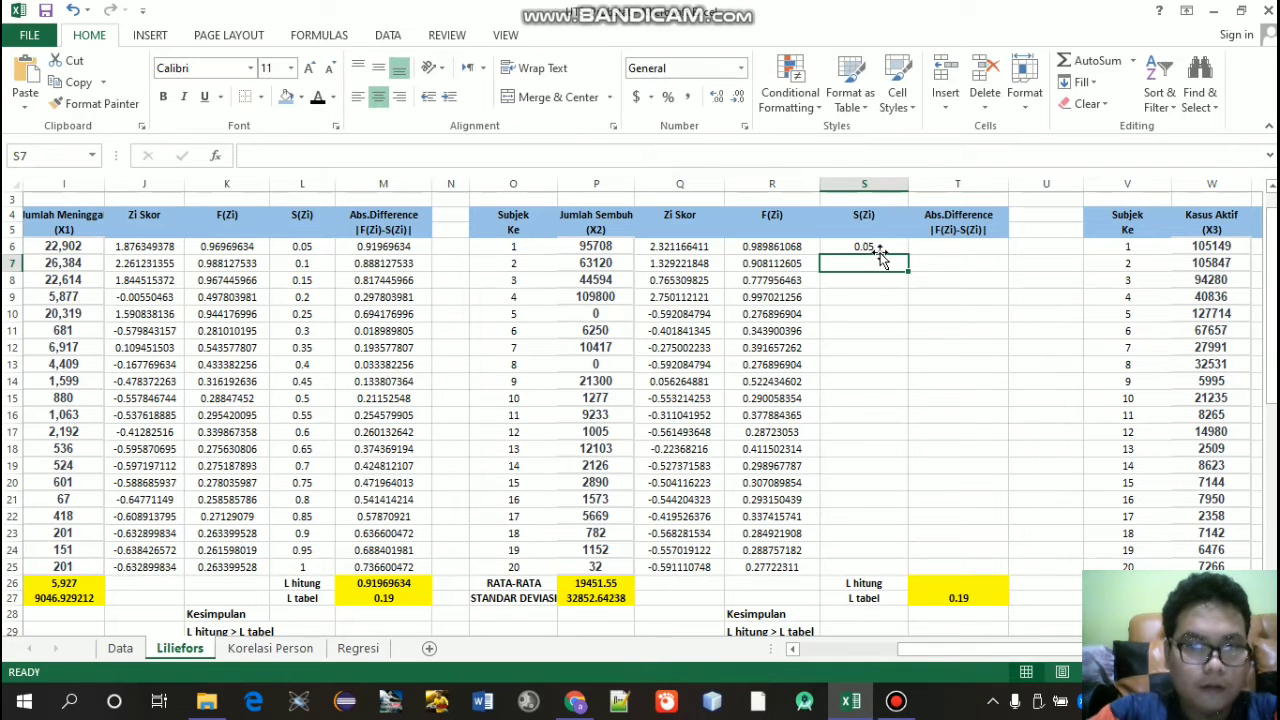
pyautogui.click(880, 248)
pyautogui.moveTo(908, 254); pyautogui.dragTo(879, 575)
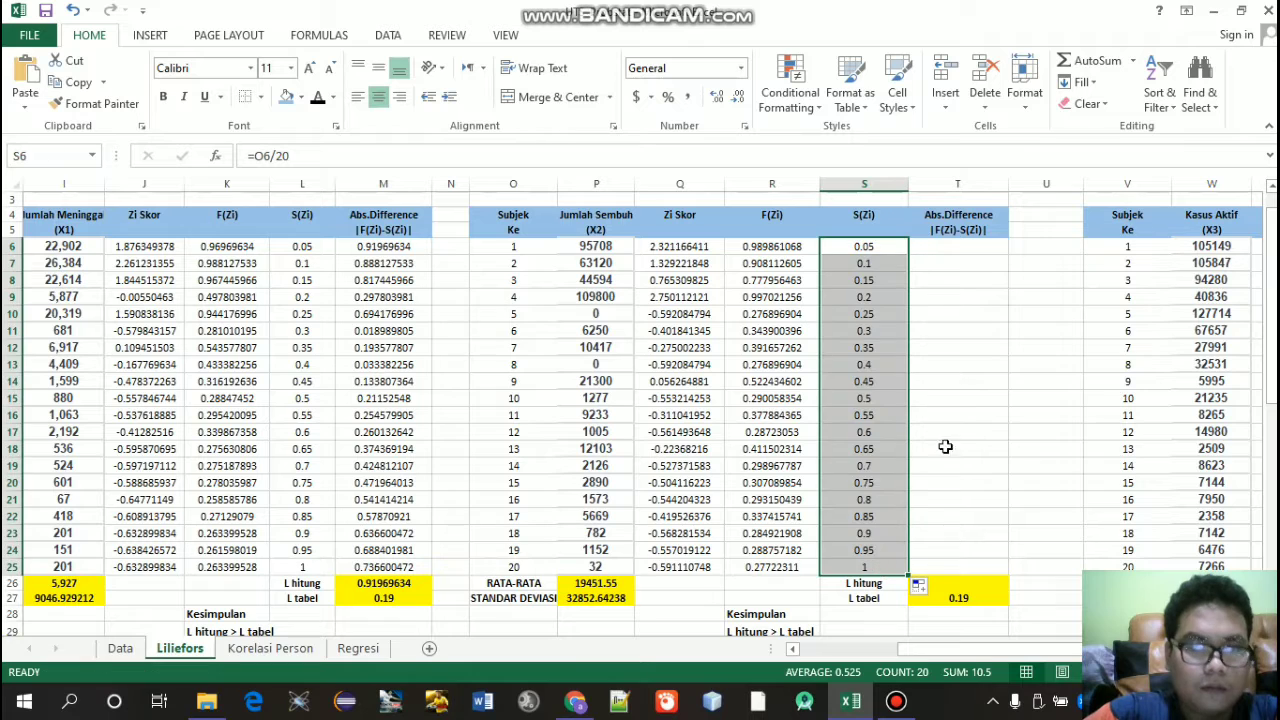
# Step: Enter =ABS(R6-S6) in T6 as the absolute difference for Jumlah Sembuh (X2) and fill it down to T25
pyautogui.click(976, 248)
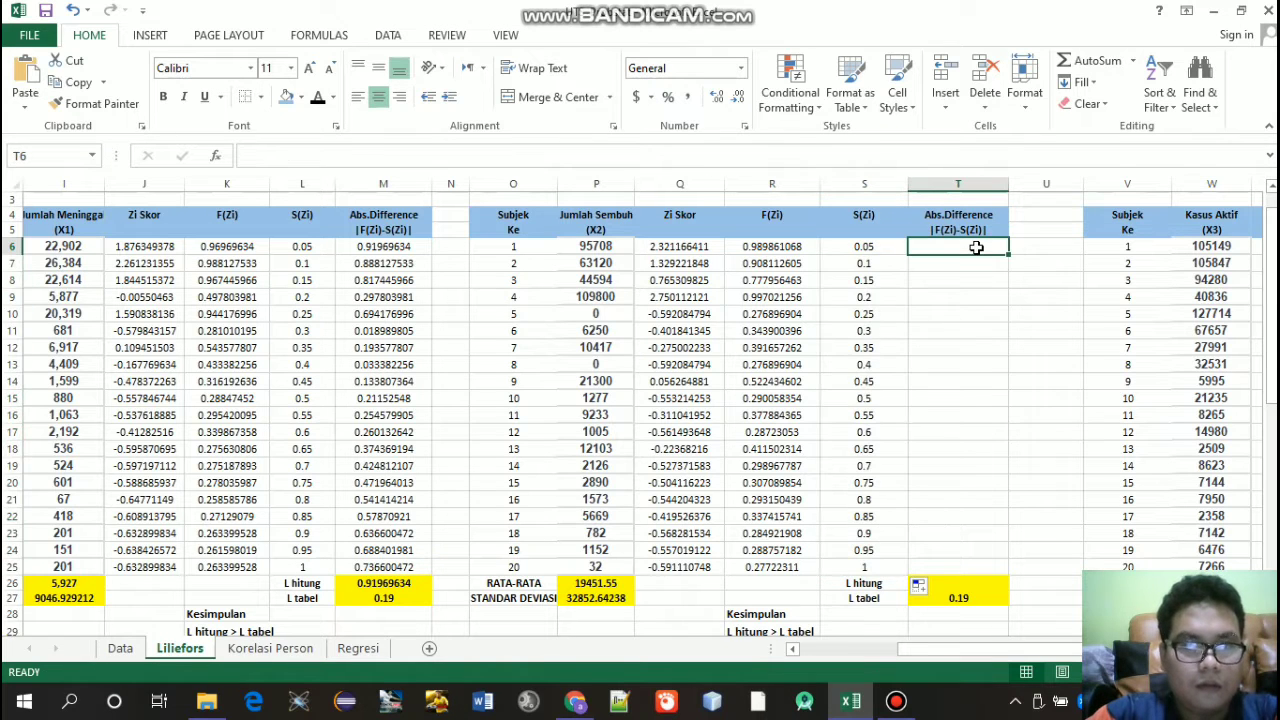
pyautogui.write('=ABS')
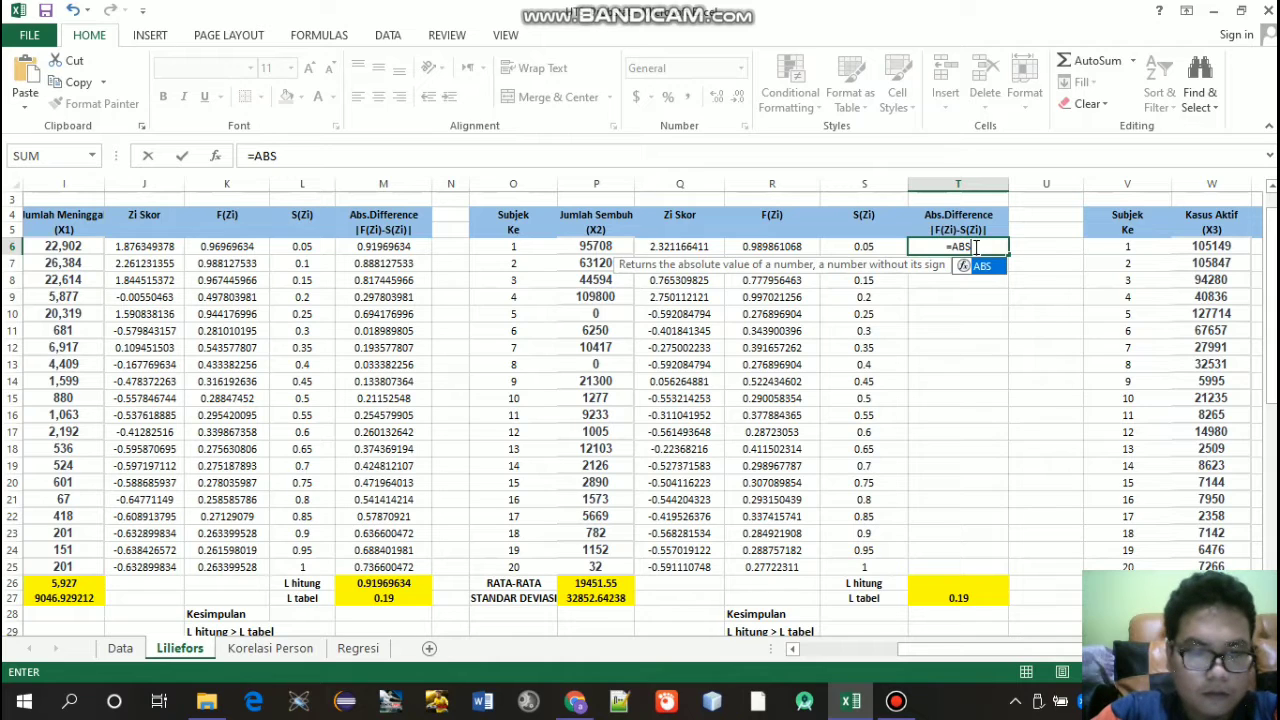
pyautogui.write('(')
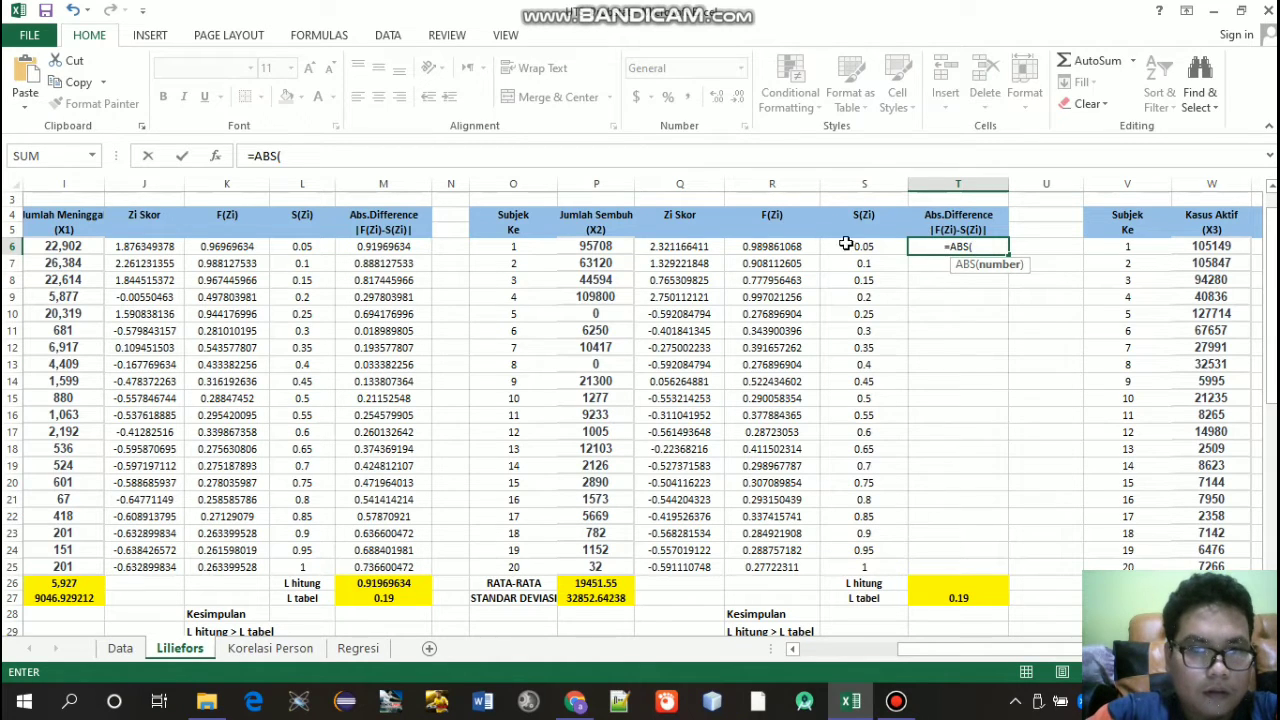
pyautogui.click(776, 247)
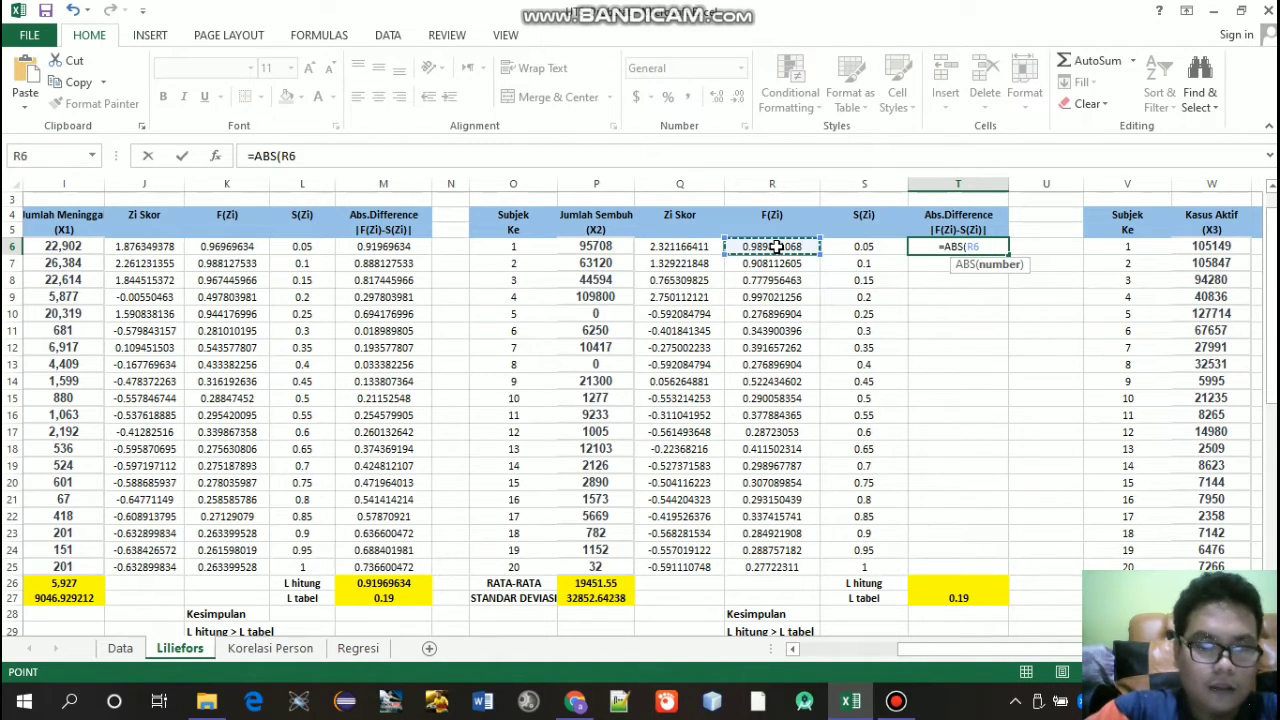
pyautogui.write('-')
pyautogui.click(843, 250)
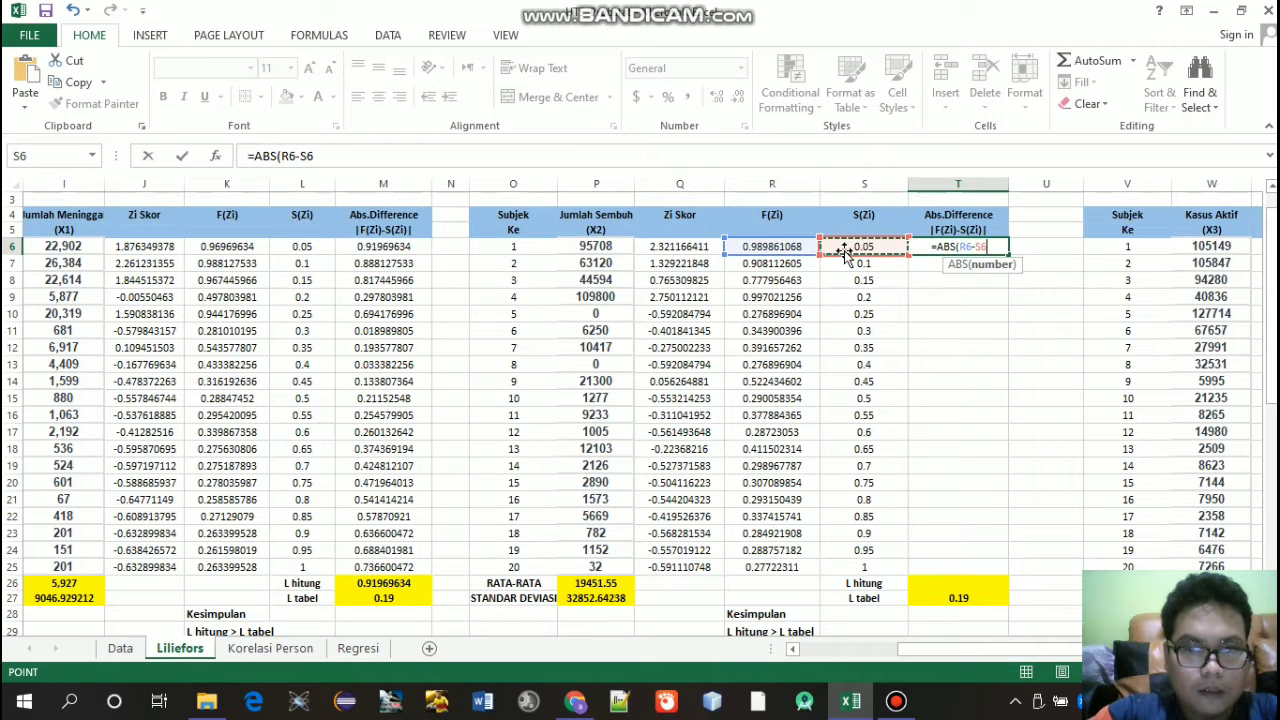
pyautogui.write(')')
pyautogui.hotkey('ctrl', 'Return')
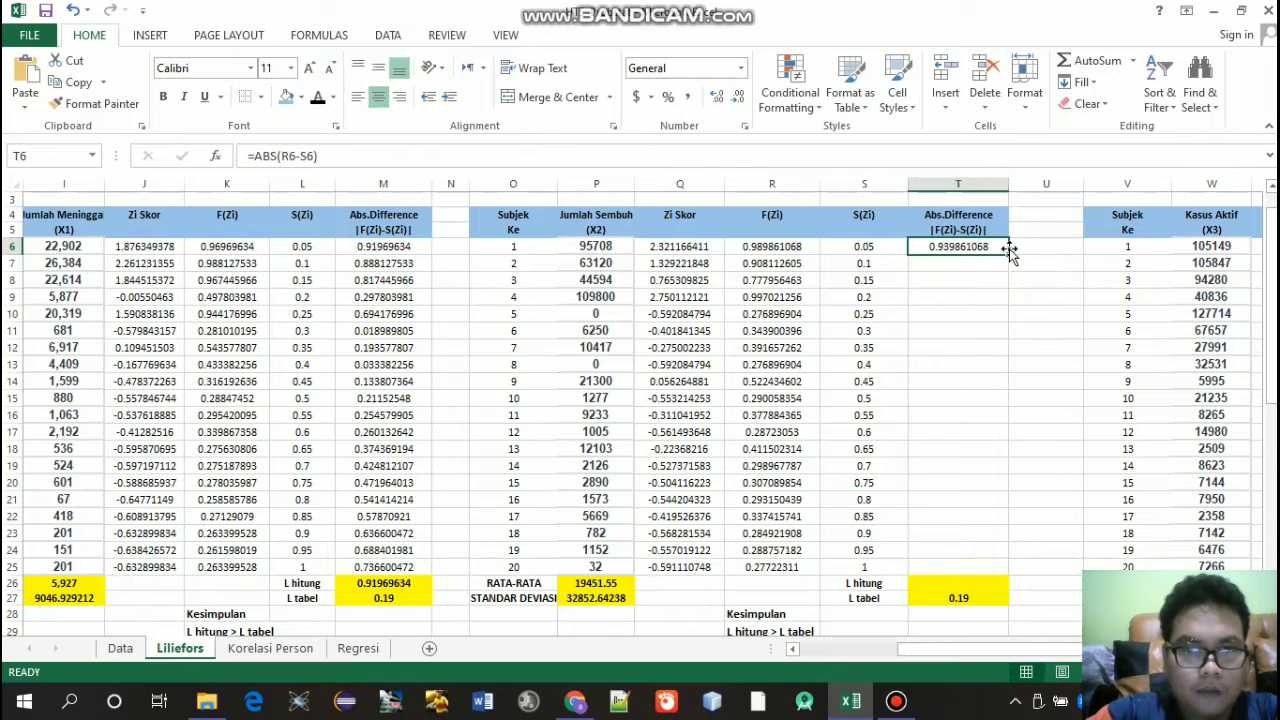
pyautogui.moveTo(1009, 254); pyautogui.dragTo(998, 570)
# Step: Enter the MAX function over T6:T25 in T26 as the L hitung of Jumlah Sembuh (X2)
pyautogui.click(968, 583)
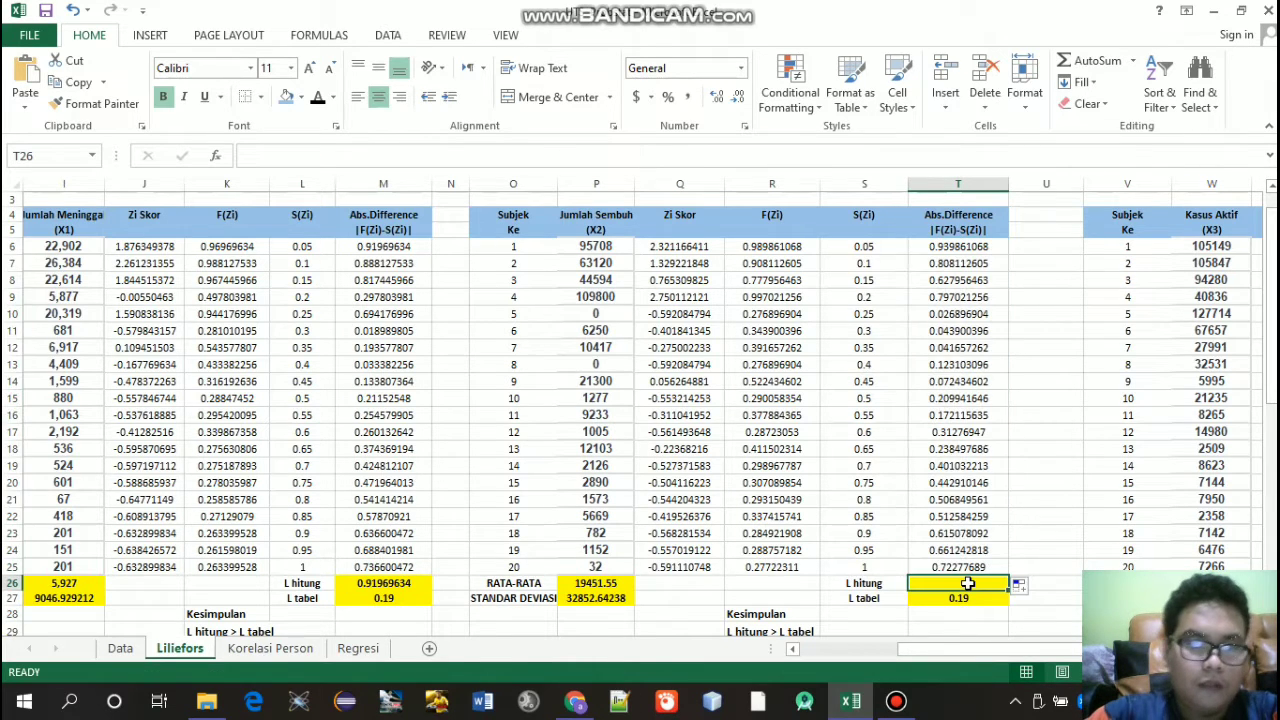
pyautogui.write('=MAX')
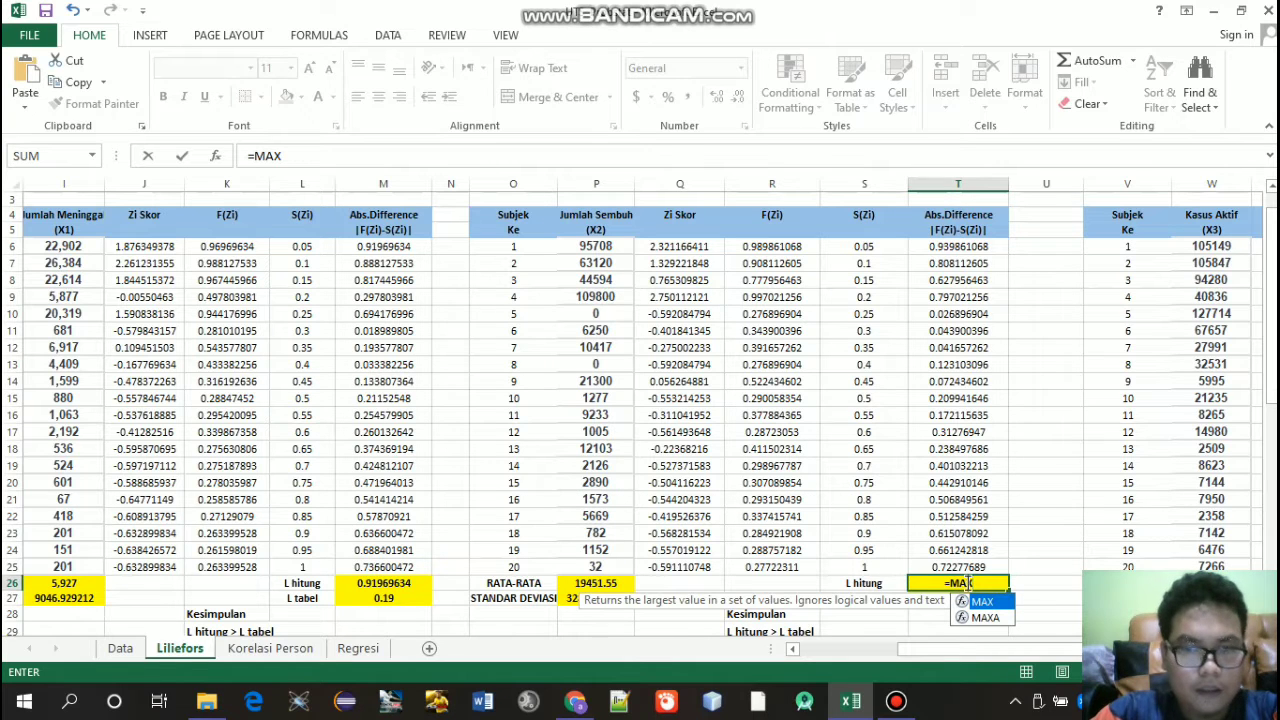
pyautogui.press('BackSpace')
pyautogui.write('X')
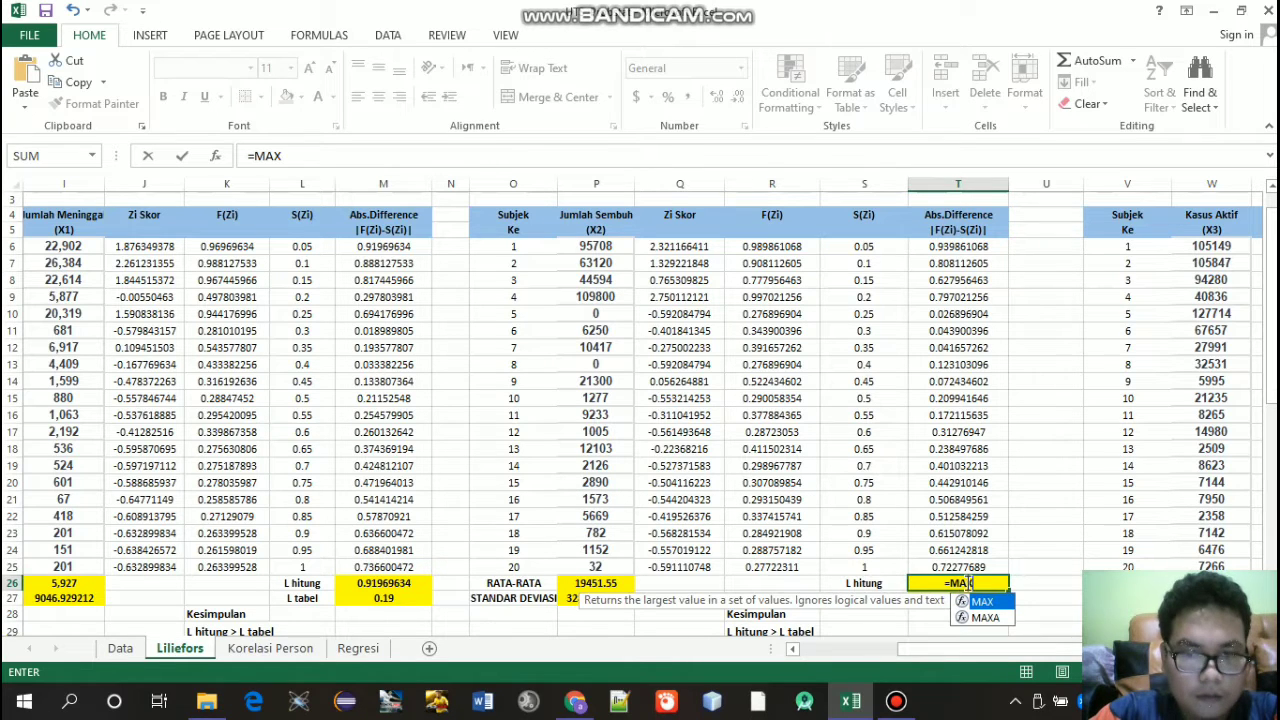
pyautogui.write('(')
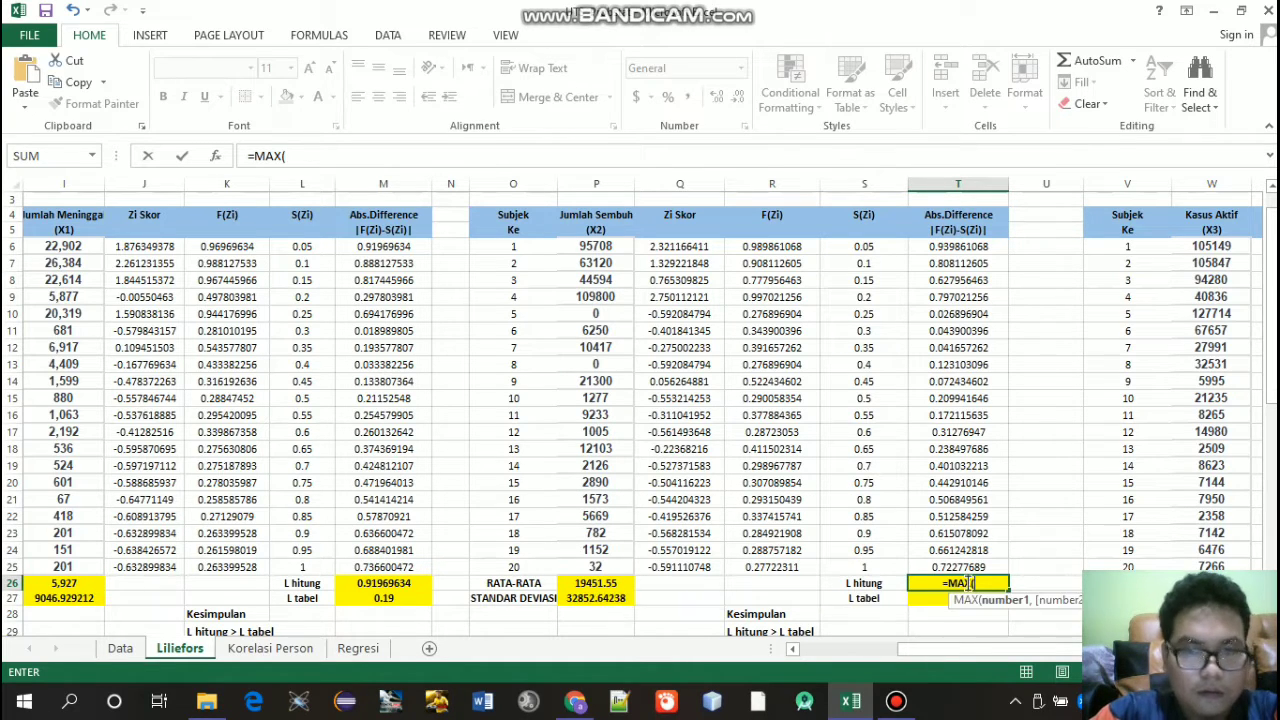
pyautogui.moveTo(966, 245); pyautogui.dragTo(990, 563)
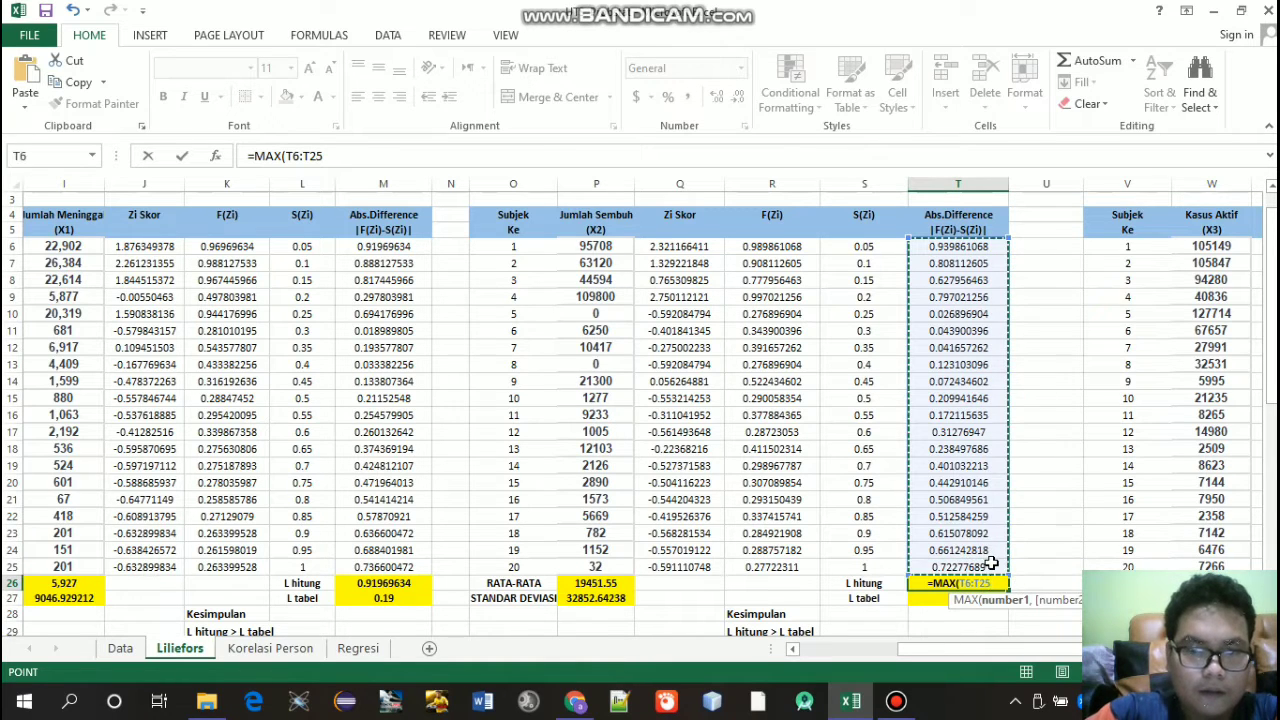
pyautogui.press('Return')
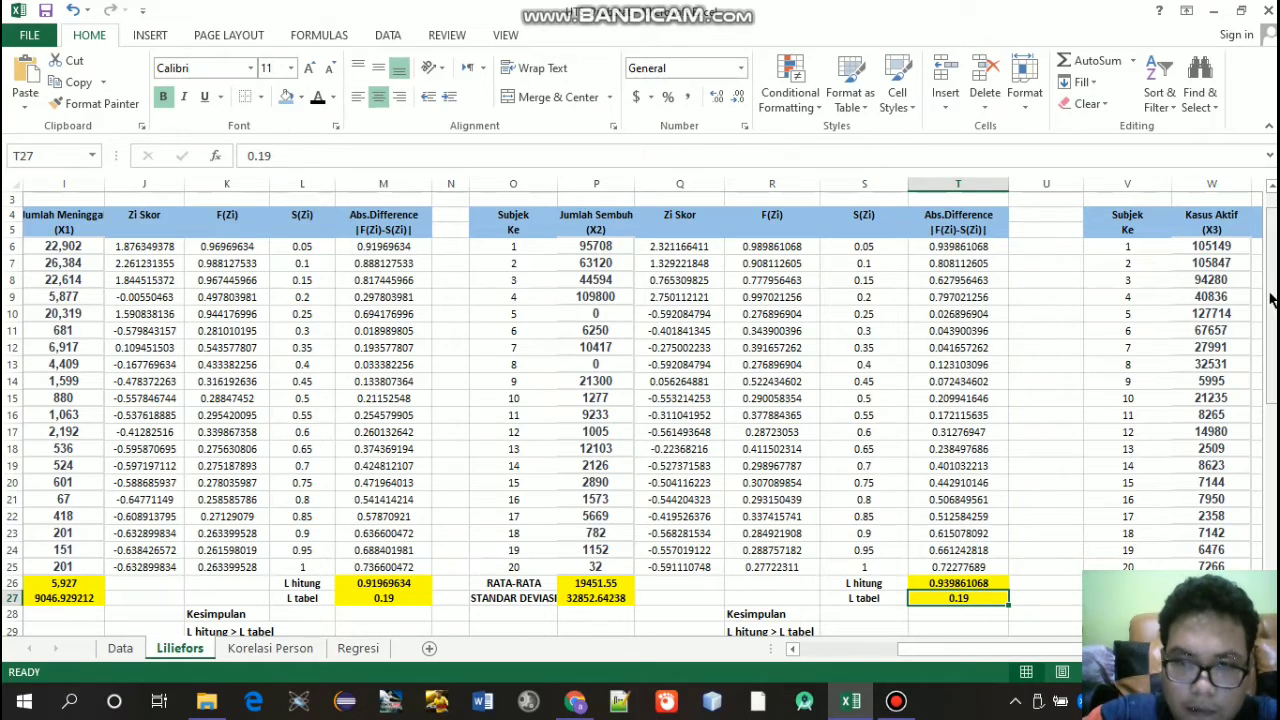
# Step: Enter the AVERAGE function over W6:W25 in W26 as the RATA-RATA of Kasus Aktif (X3)
pyautogui.moveTo(1273, 300); pyautogui.dragTo(1273, 345)
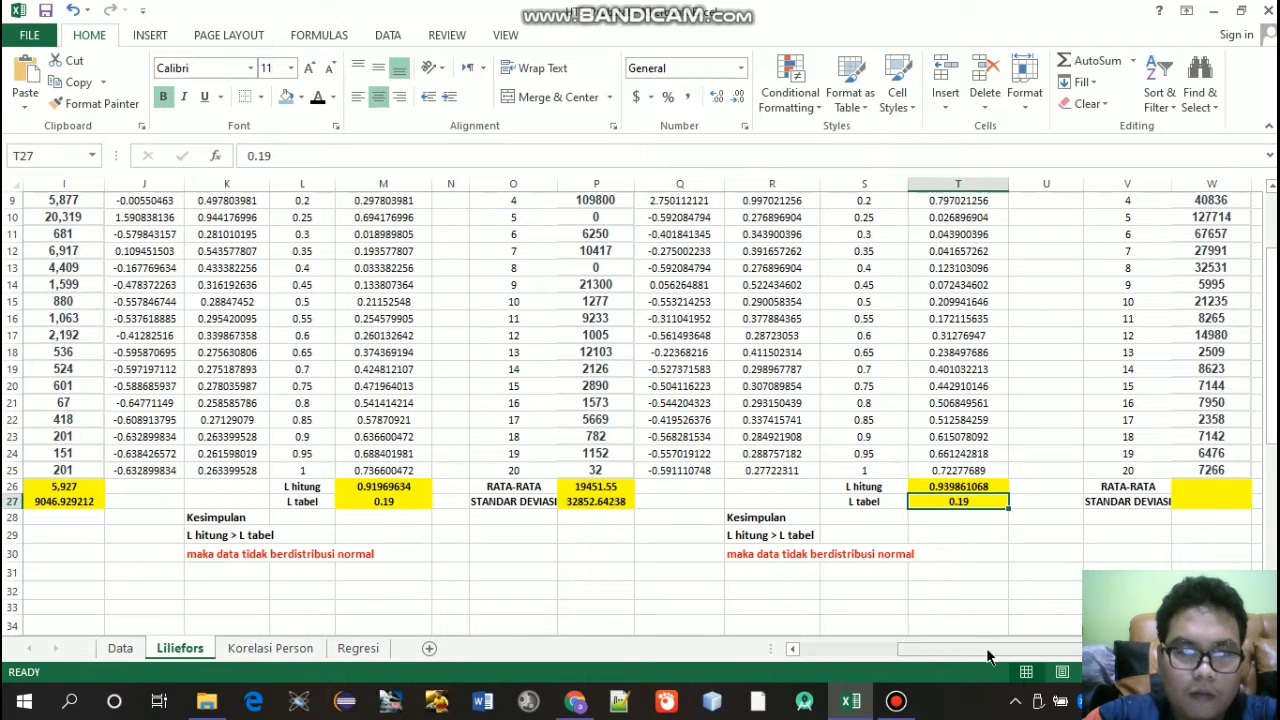
pyautogui.moveTo(995, 648); pyautogui.dragTo(1045, 648)
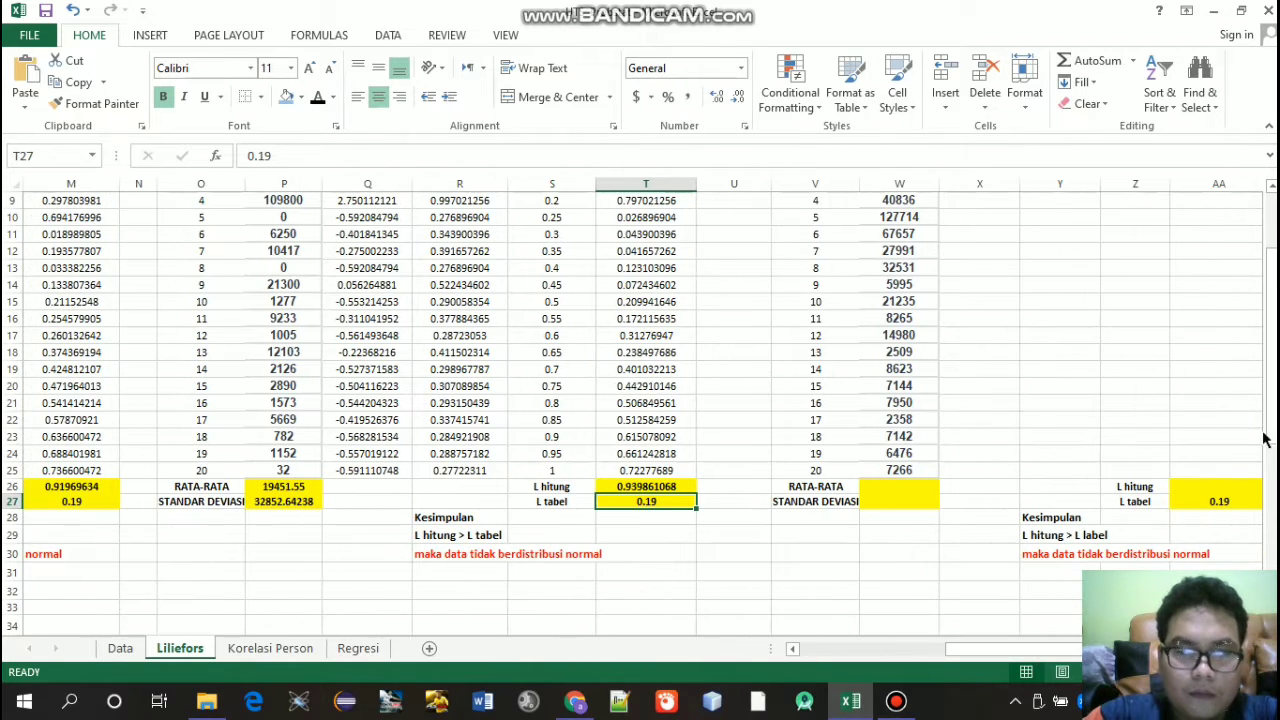
pyautogui.moveTo(1270, 432); pyautogui.dragTo(1273, 342)
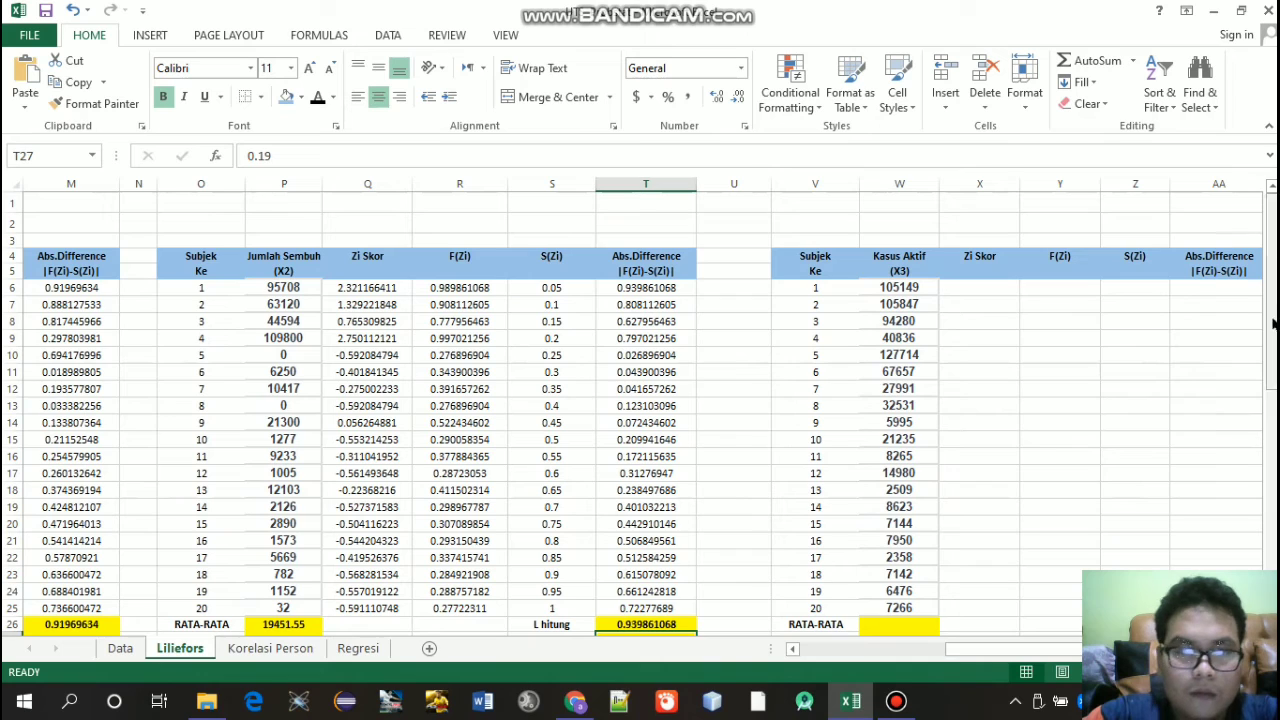
pyautogui.click(990, 289)
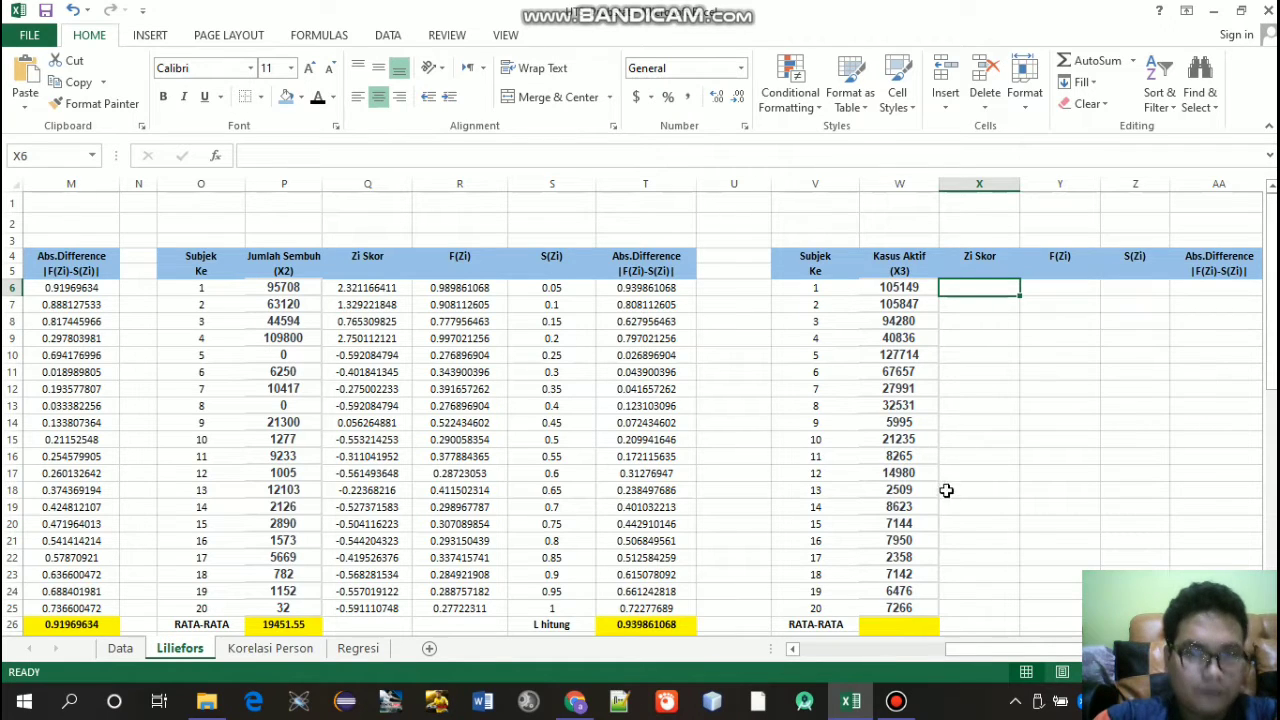
pyautogui.click(893, 625)
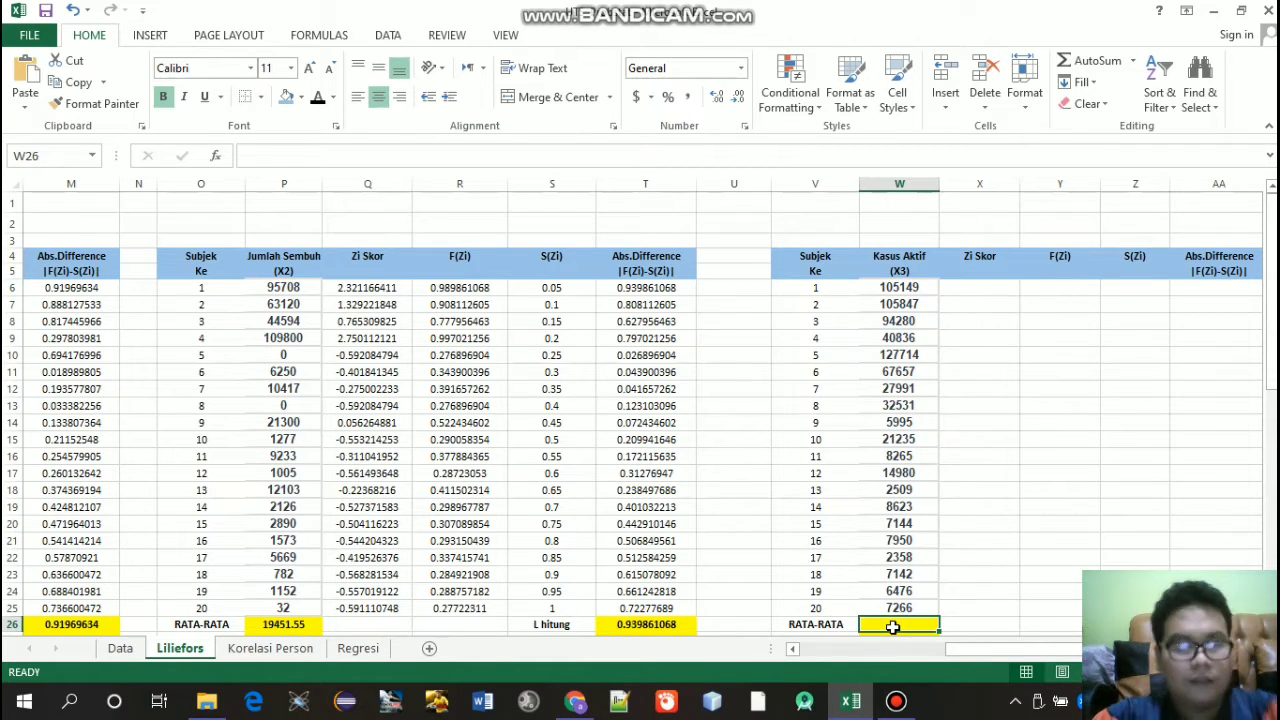
pyautogui.write('=AVE')
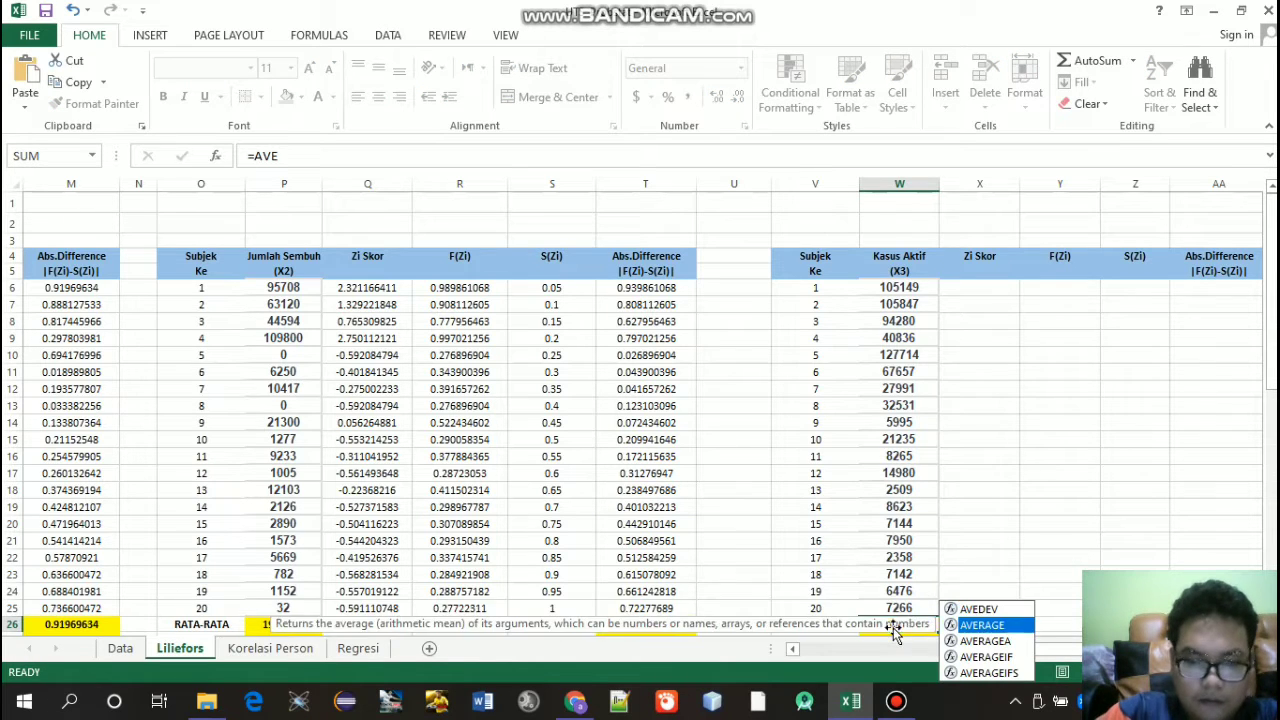
pyautogui.press('Return')
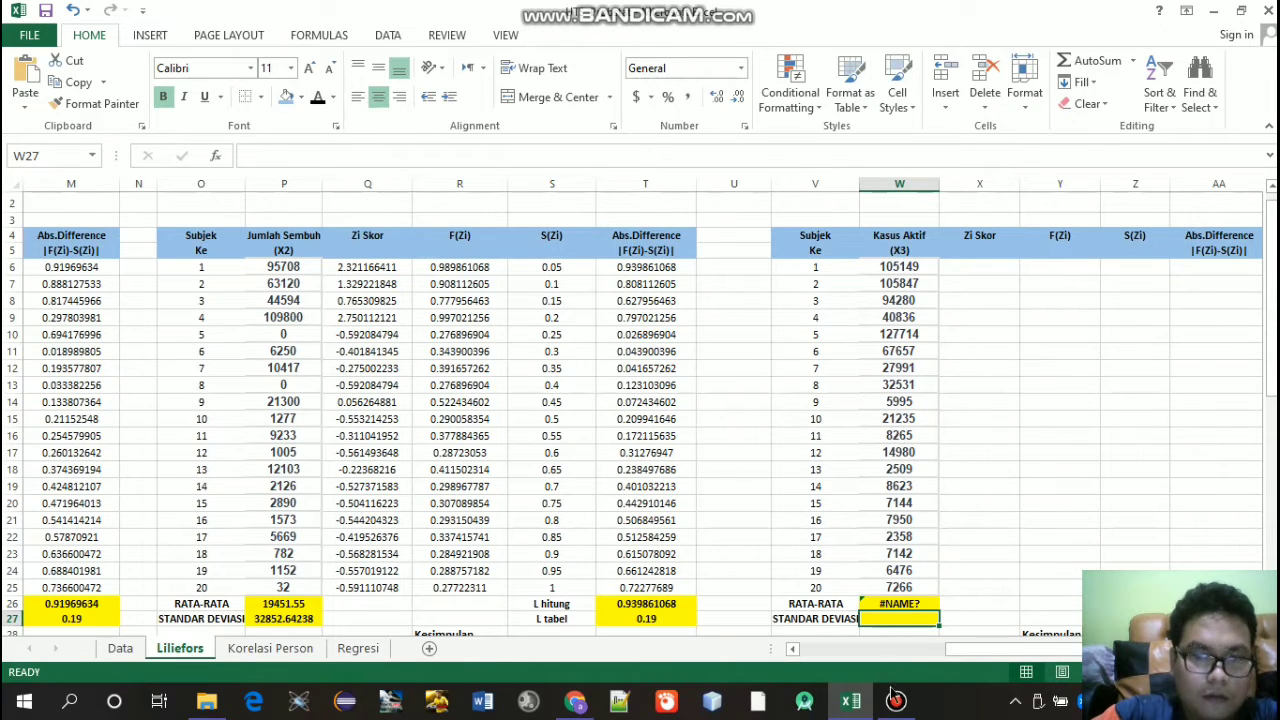
pyautogui.doubleClick(902, 602)
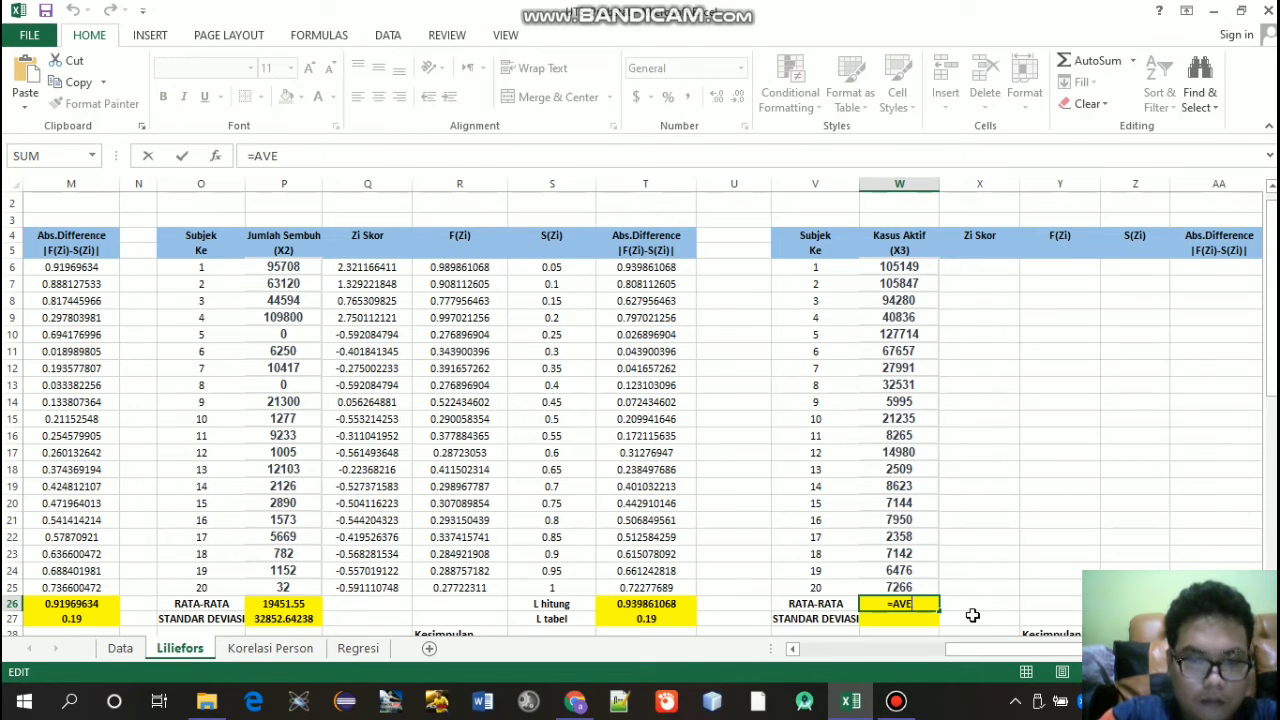
pyautogui.write('RAGE(')
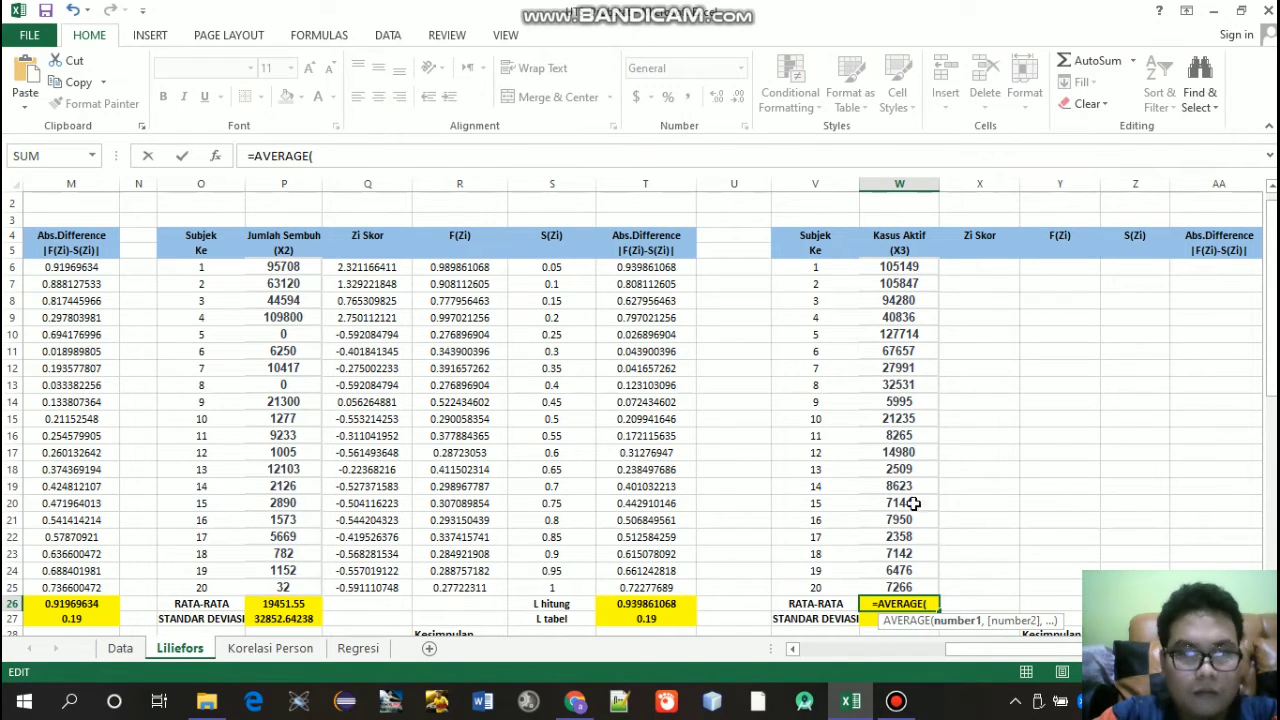
pyautogui.moveTo(900, 266); pyautogui.dragTo(903, 590)
pyautogui.press('Return')
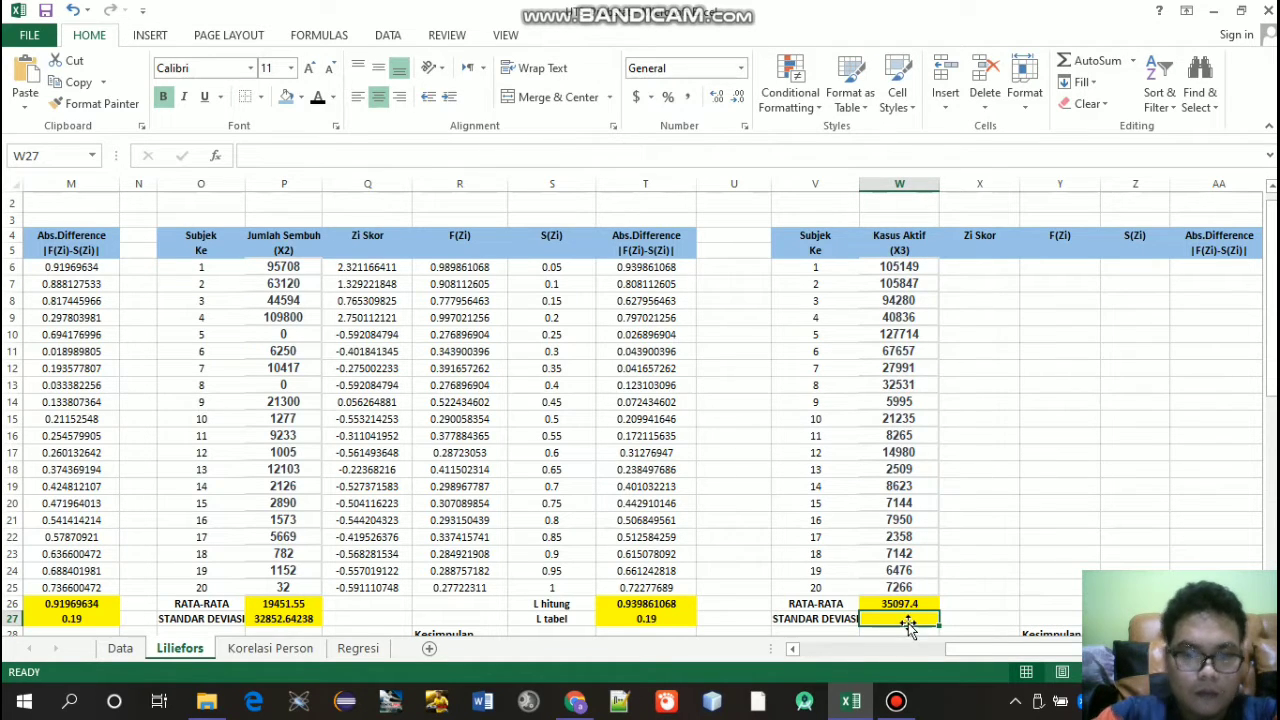
# Step: Enter the STDEV function over W6:W25 in W27 as the STANDAR DEVIASI of Kasus Aktif (X3)
pyautogui.write('=')
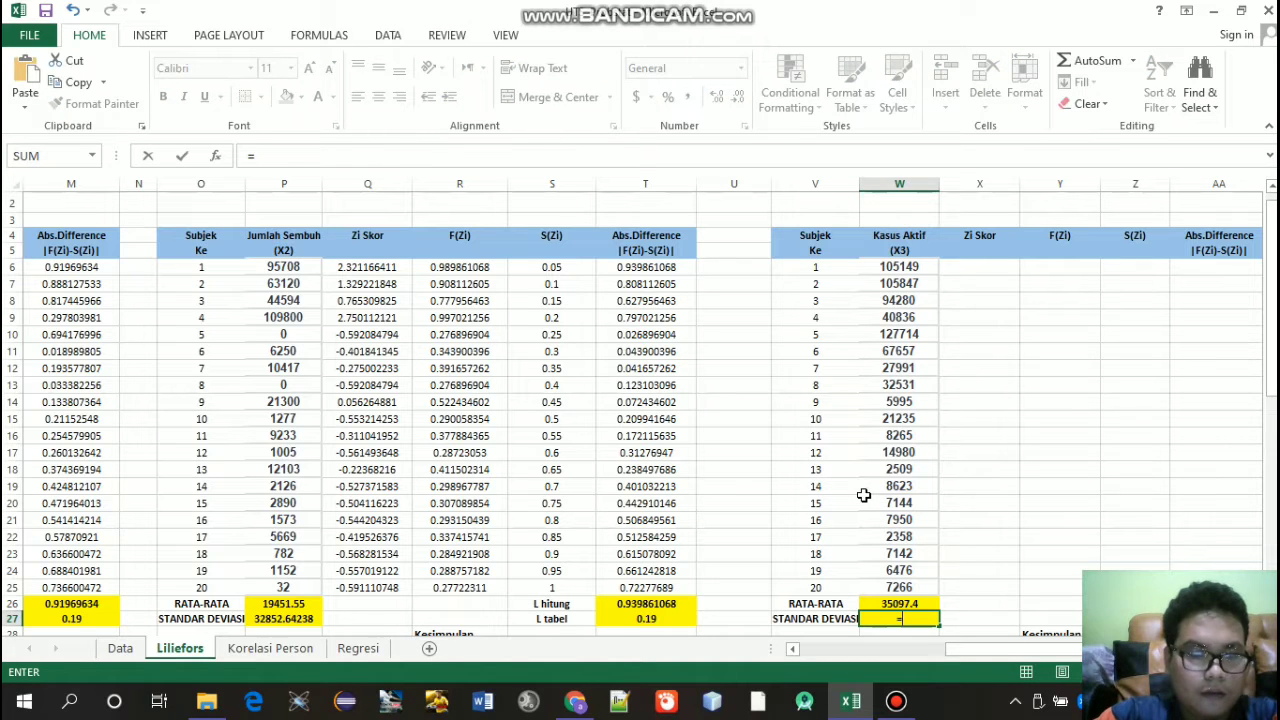
pyautogui.write('ST')
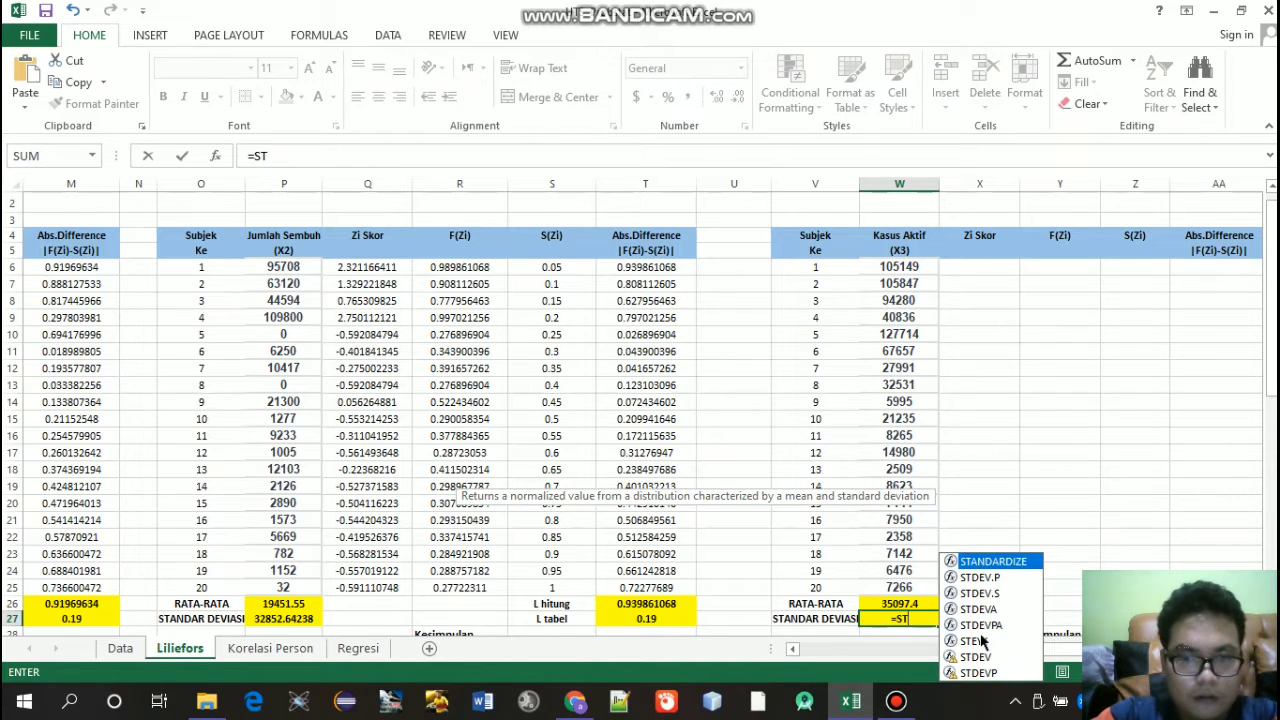
pyautogui.click(975, 658)
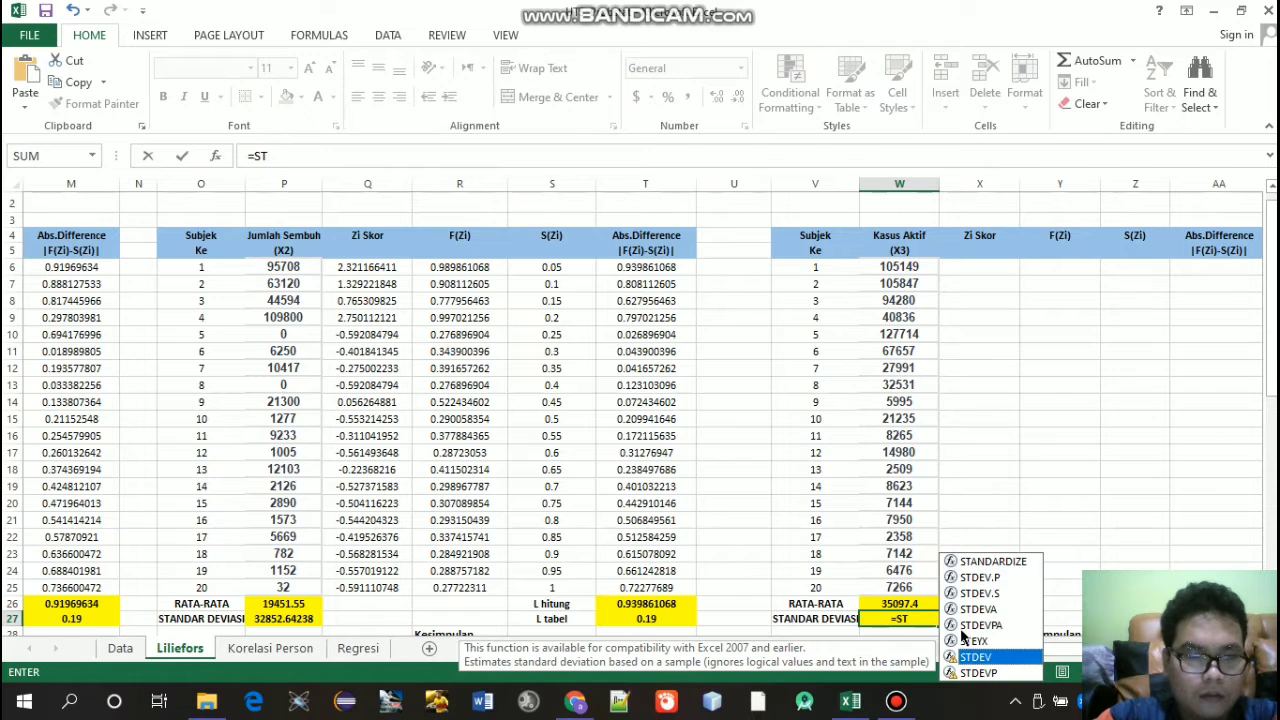
pyautogui.press('Tab')
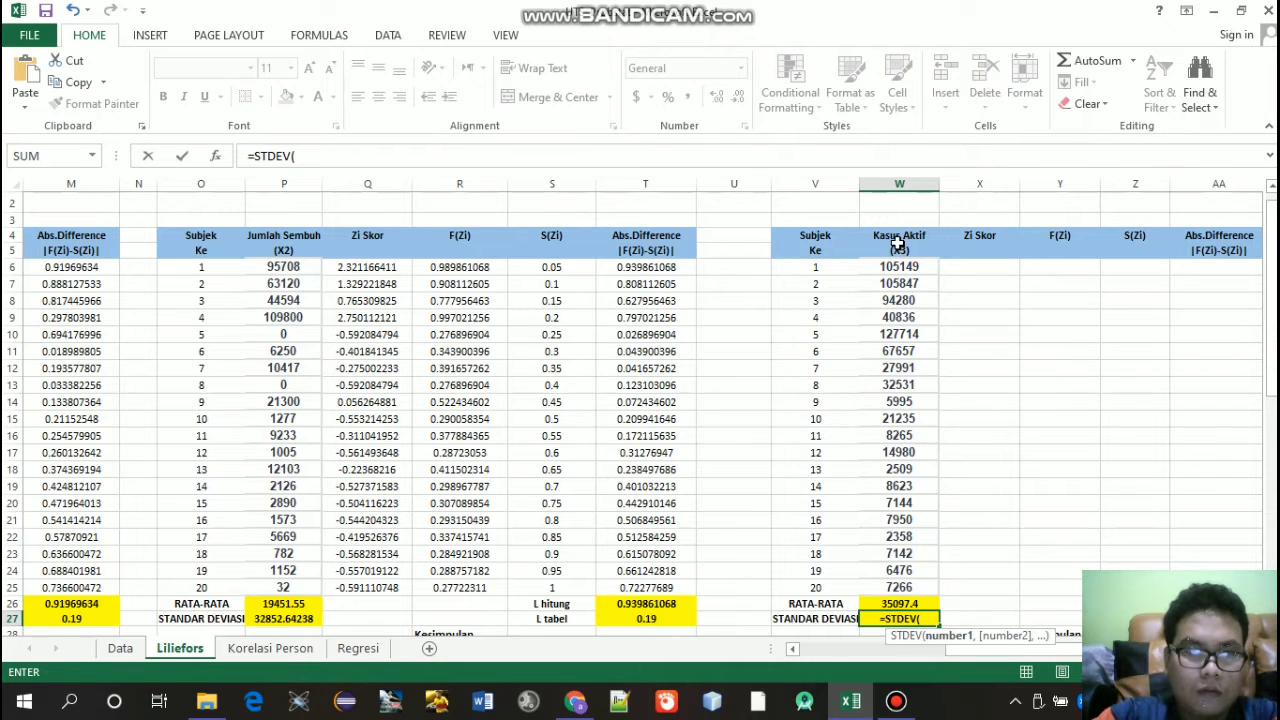
pyautogui.moveTo(902, 266); pyautogui.dragTo(922, 588)
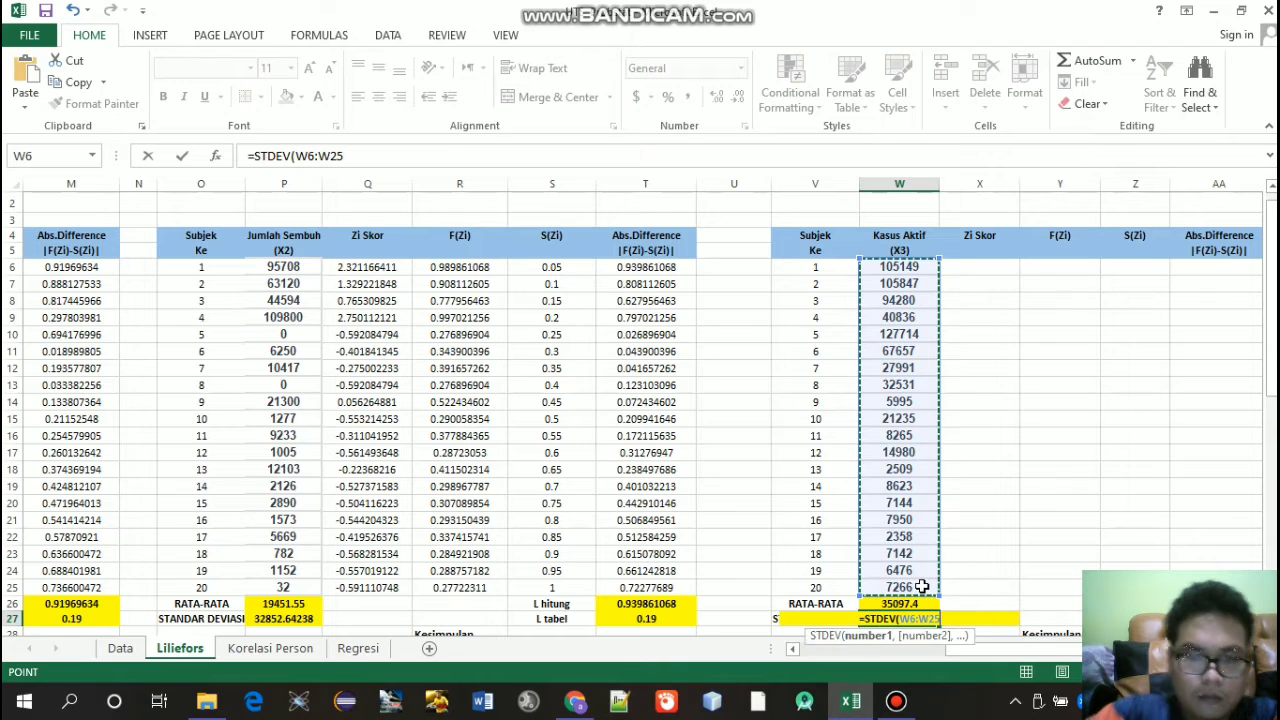
pyautogui.write(')')
pyautogui.press('Return')
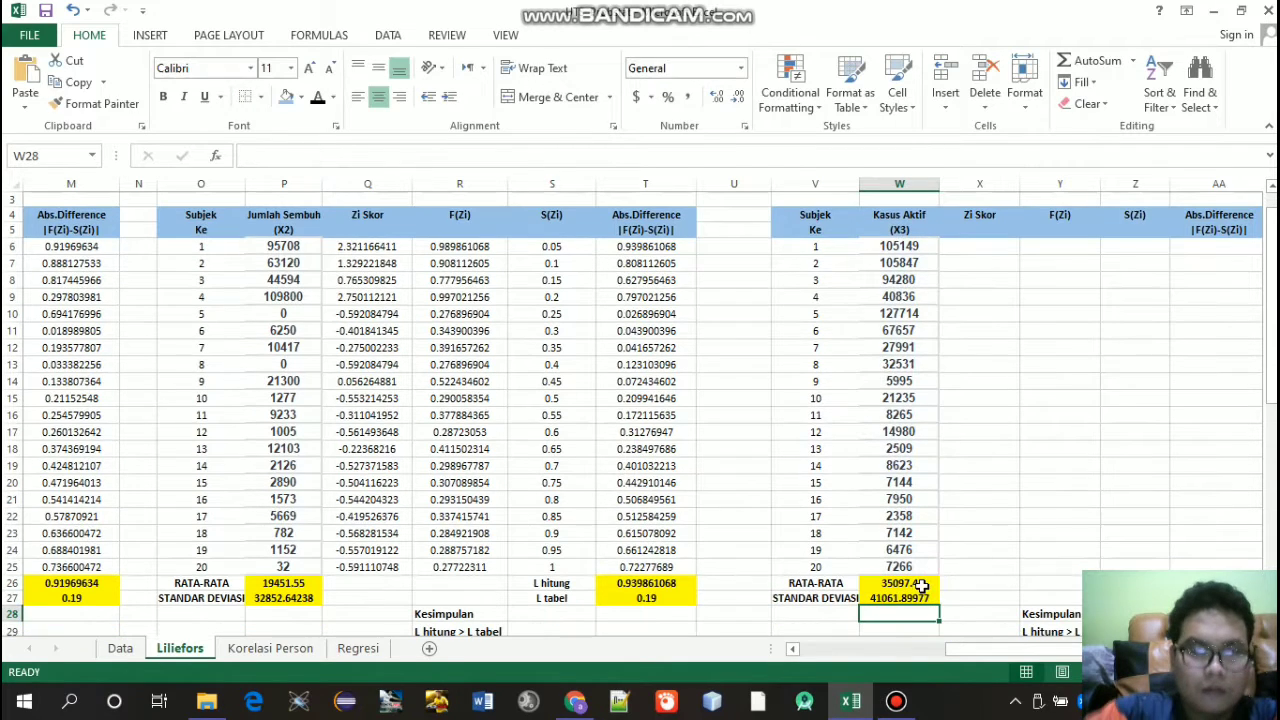
# Step: Enter =(W6-$W$26)/$W$27 in X6 as the Zi Skor for Kasus Aktif (X3) and fill it down to X25
pyautogui.click(971, 244)
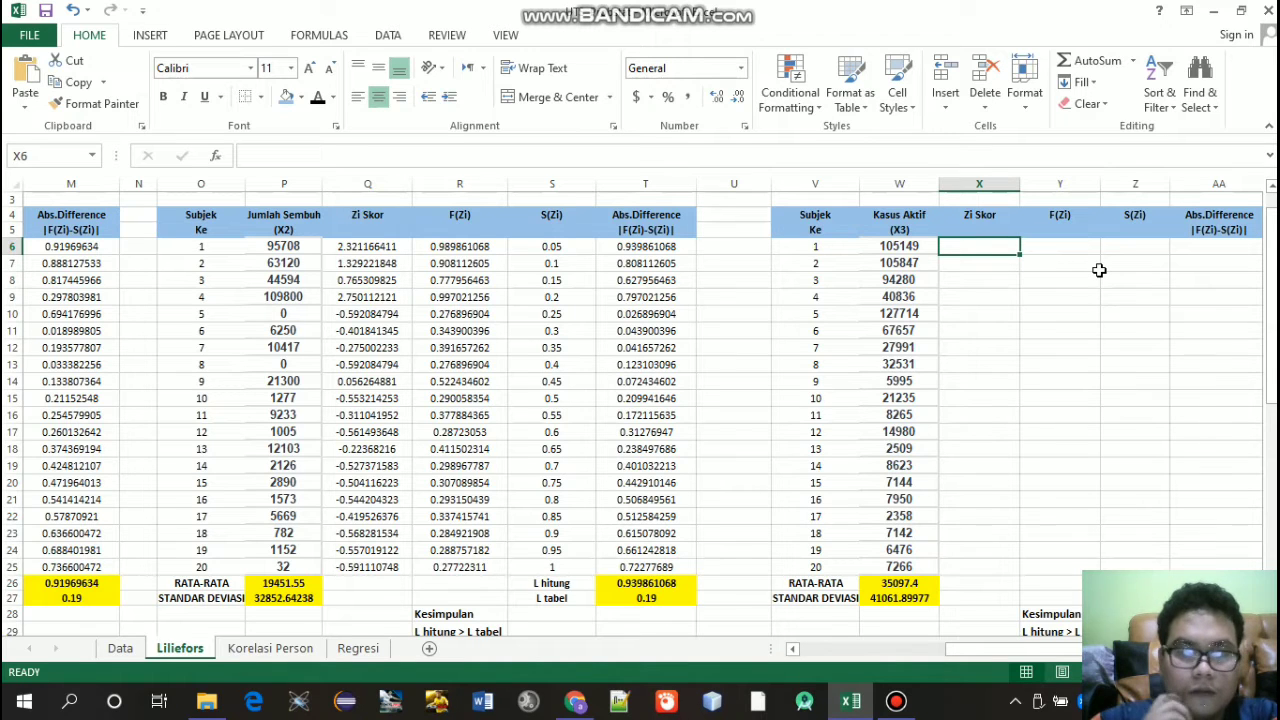
pyautogui.write('=')
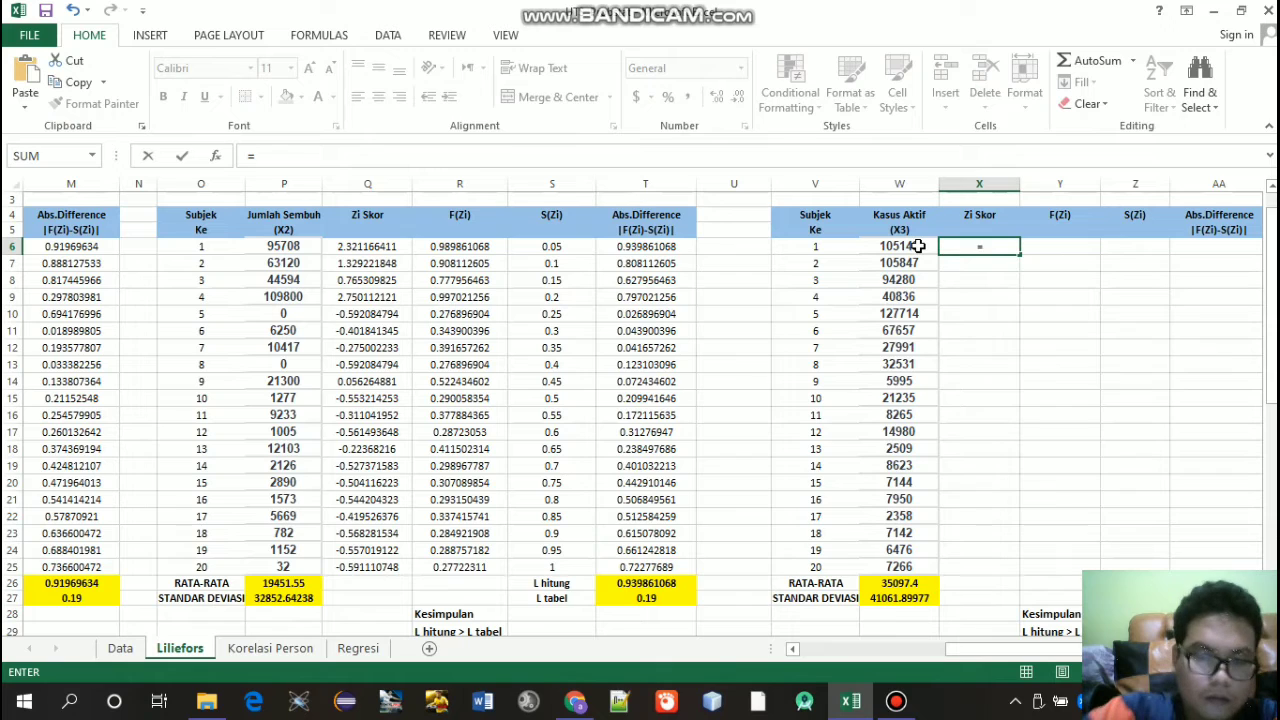
pyautogui.write('(')
pyautogui.click(917, 246)
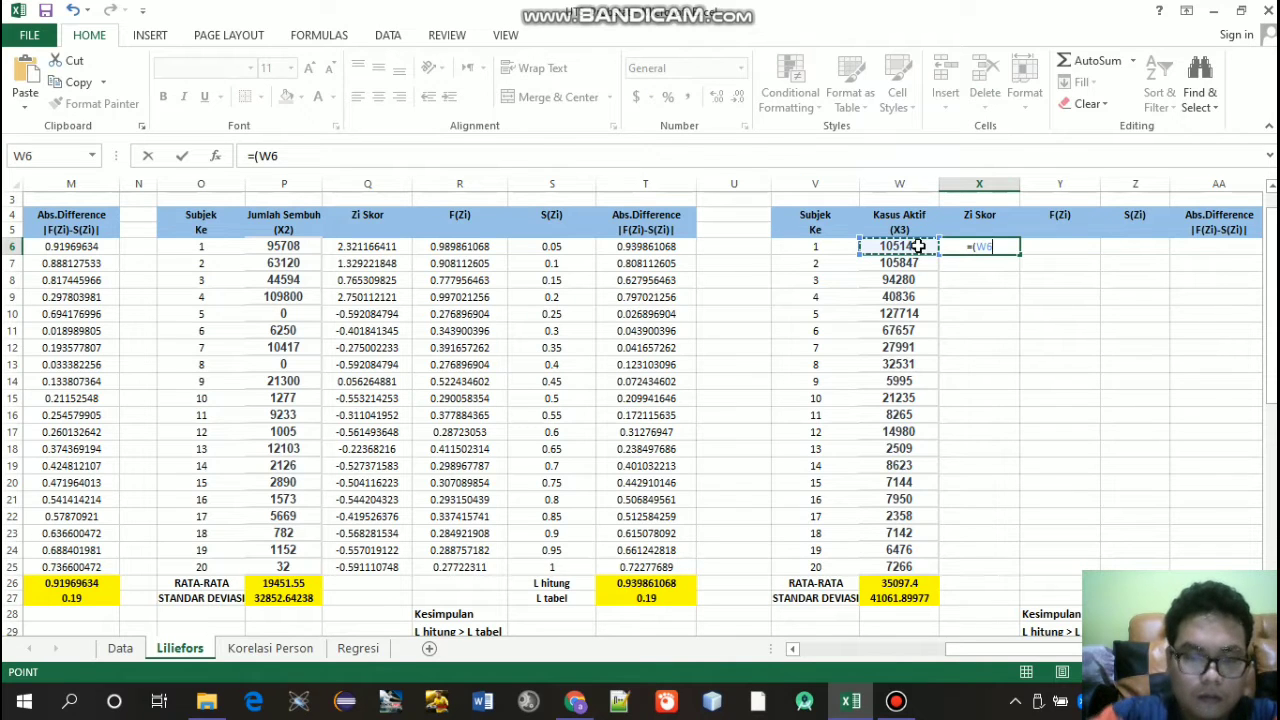
pyautogui.write('-')
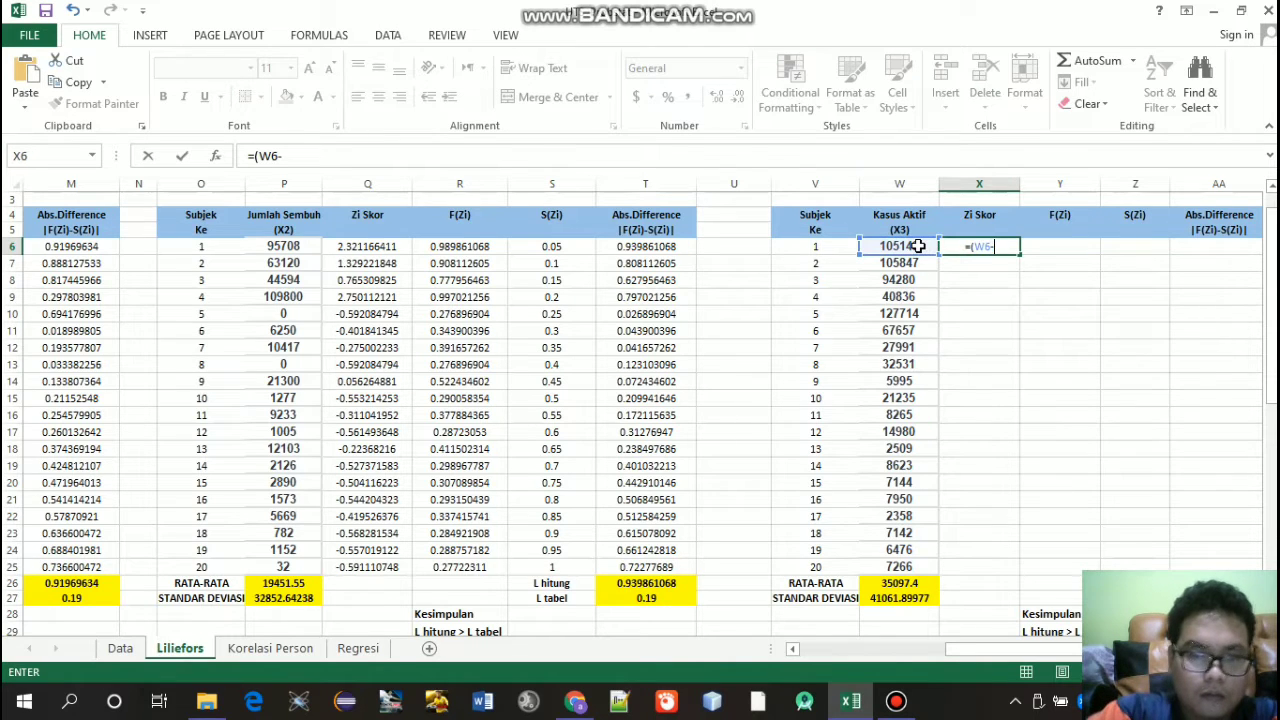
pyautogui.click(885, 582)
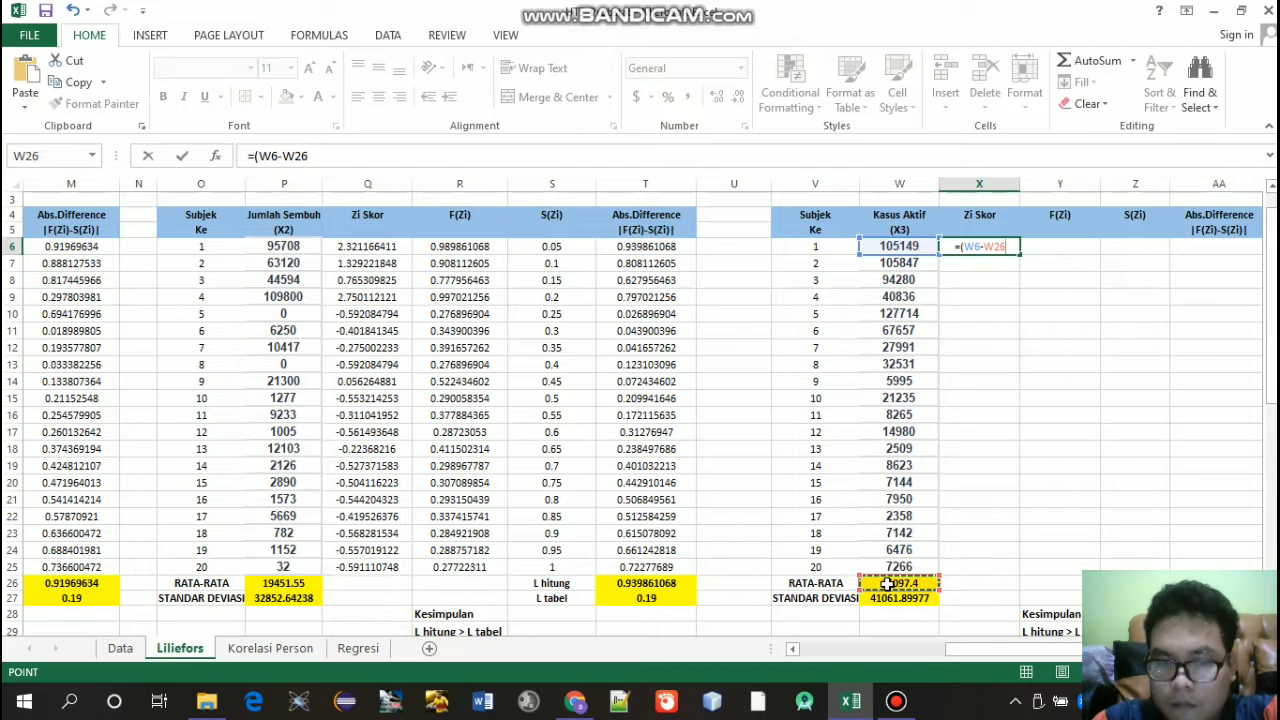
pyautogui.press('F4')
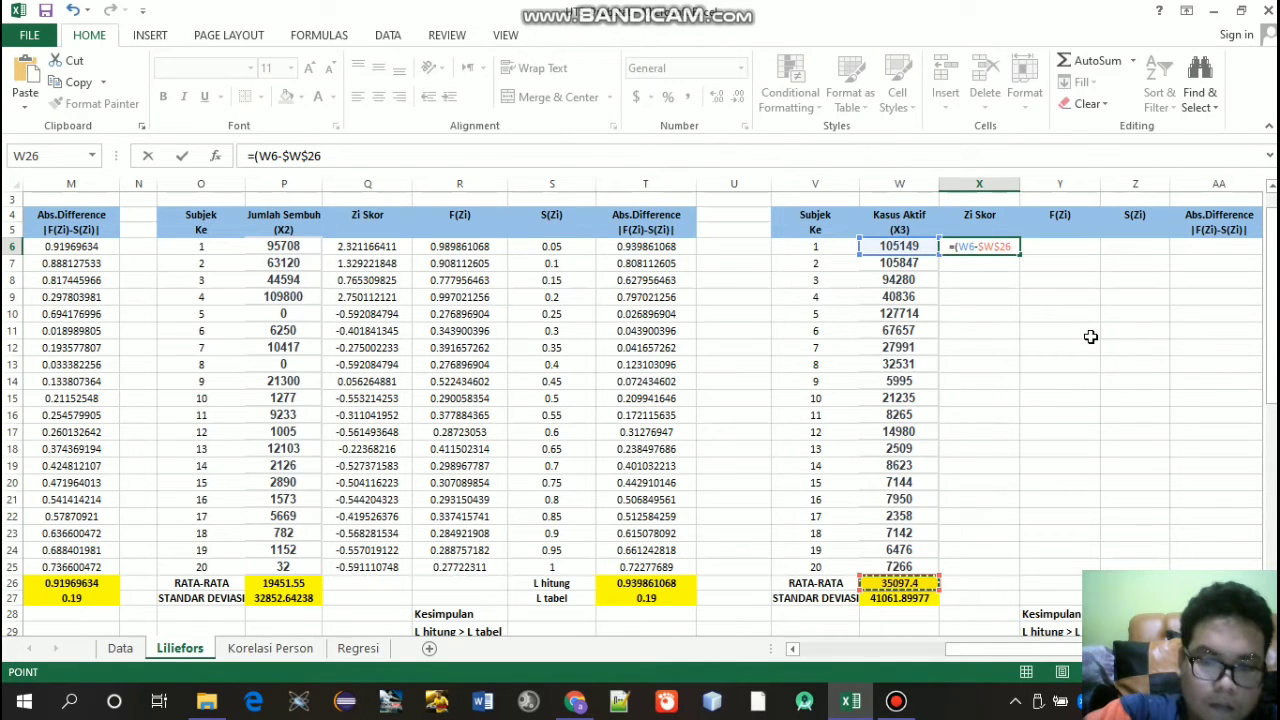
pyautogui.write(')')
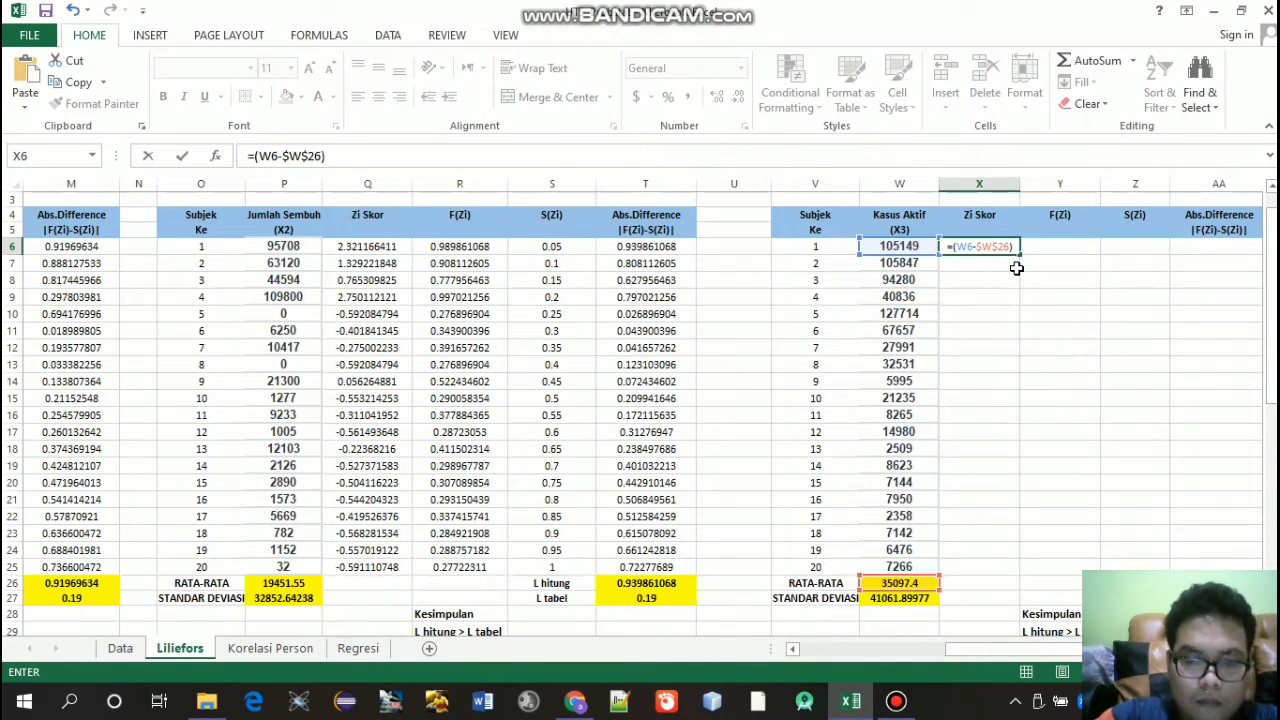
pyautogui.write('/')
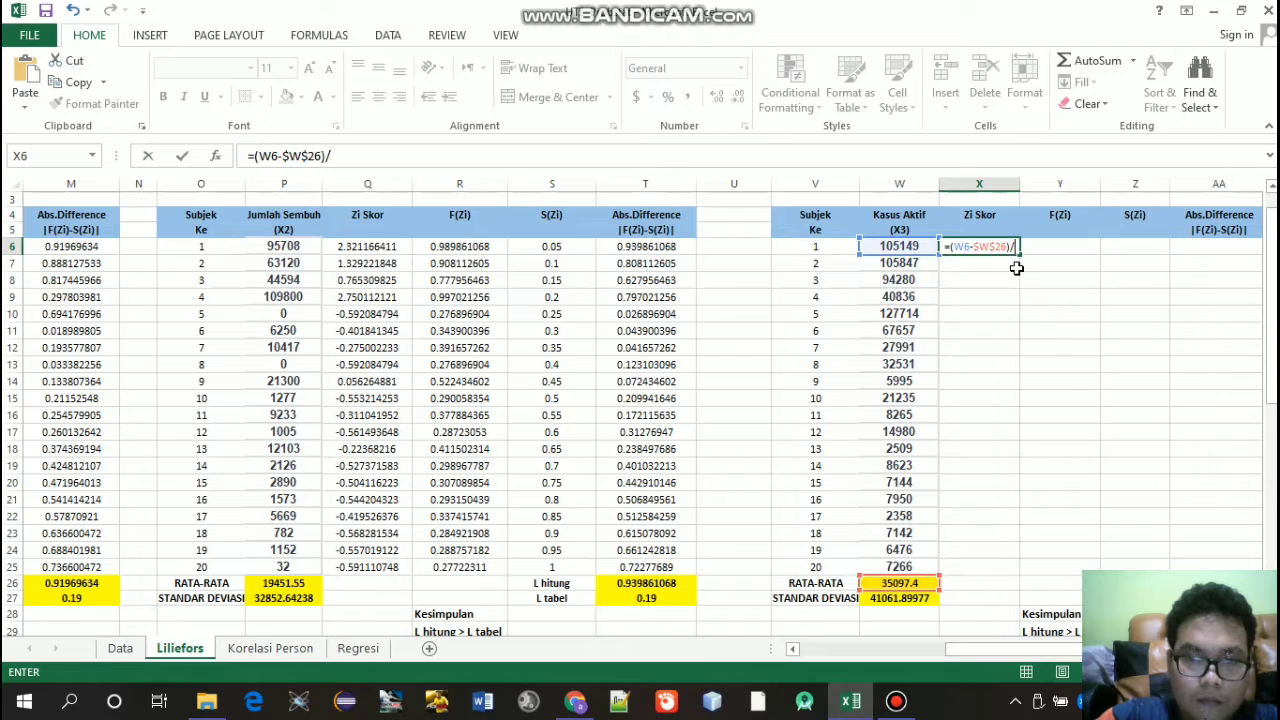
pyautogui.click(901, 600)
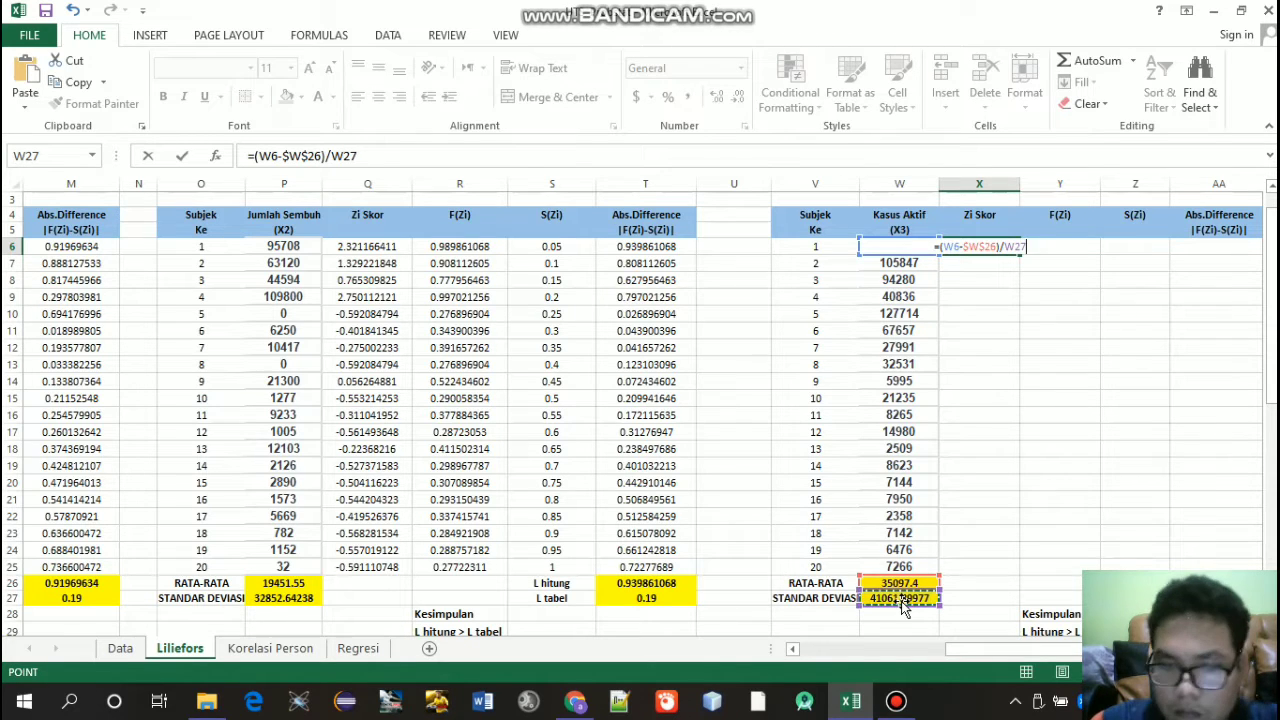
pyautogui.press('F4')
pyautogui.press('Return')
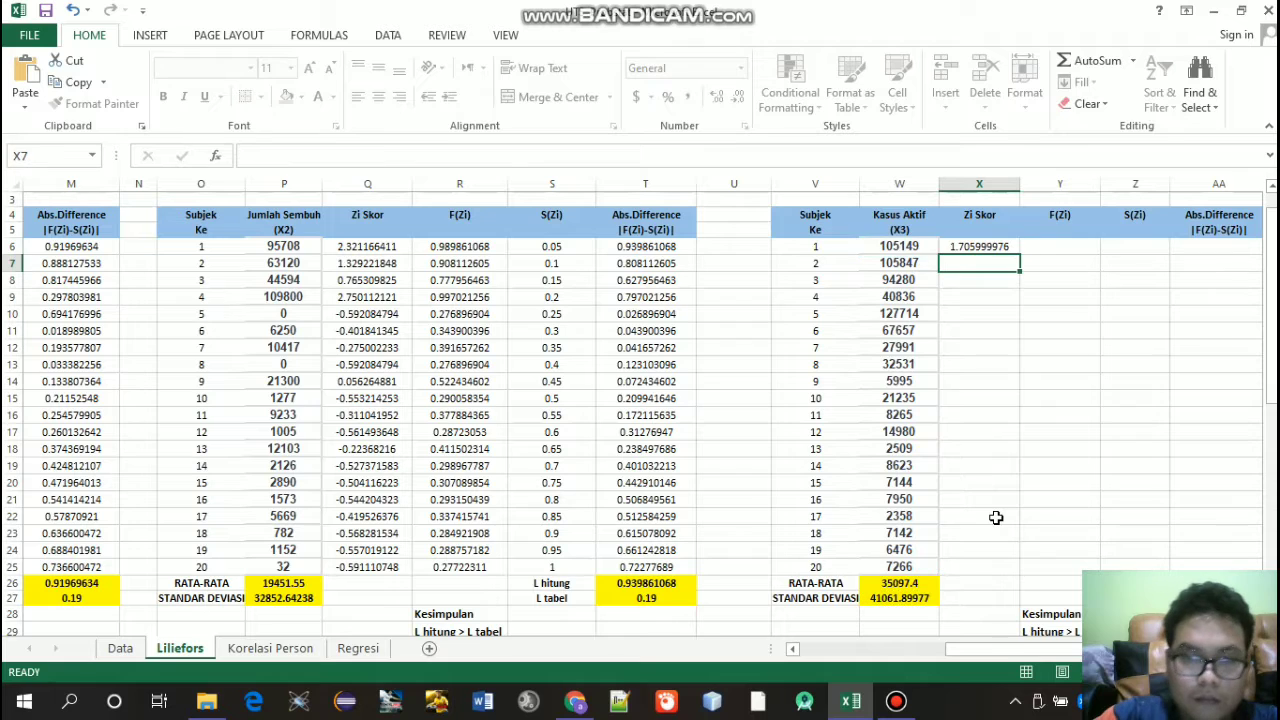
pyautogui.click(1002, 244)
pyautogui.moveTo(1019, 255); pyautogui.dragTo(1005, 566)
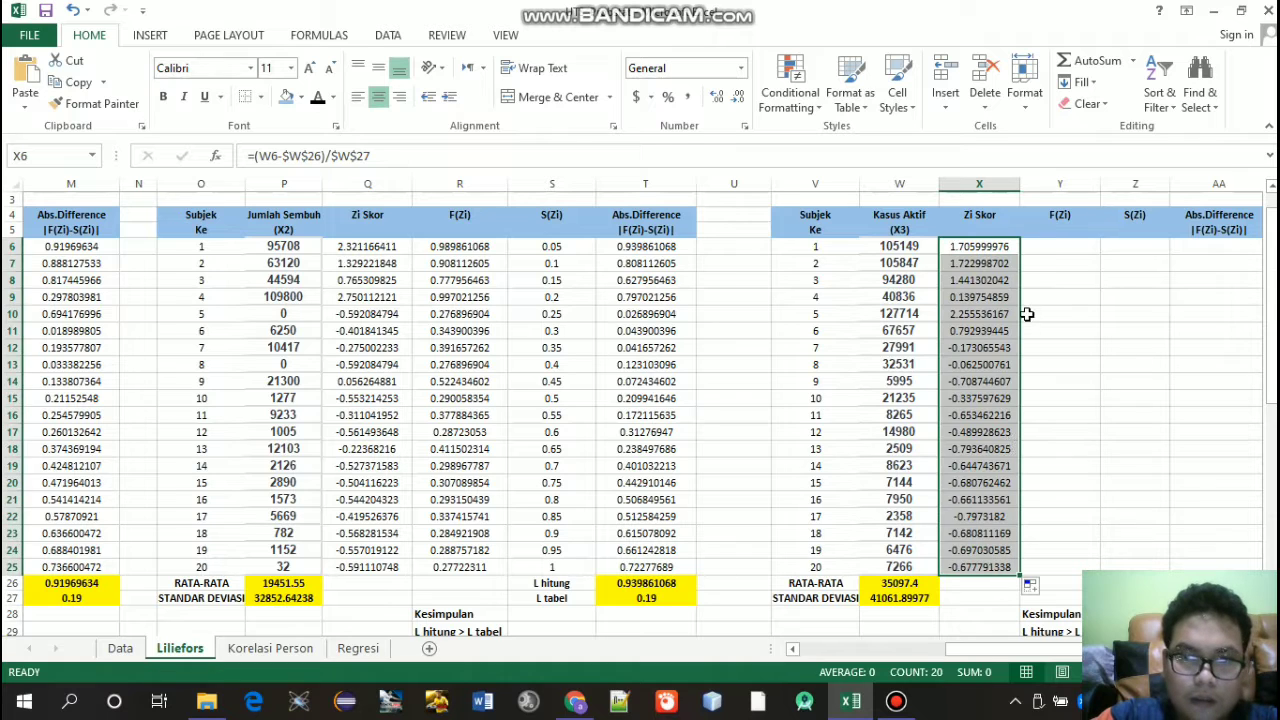
# Step: Enter =NORMSDIST(X6) in Y6 as F(Zi) for Kasus Aktif (X3) and fill it down to Y25
pyautogui.click(1053, 249)
pyautogui.write('=')
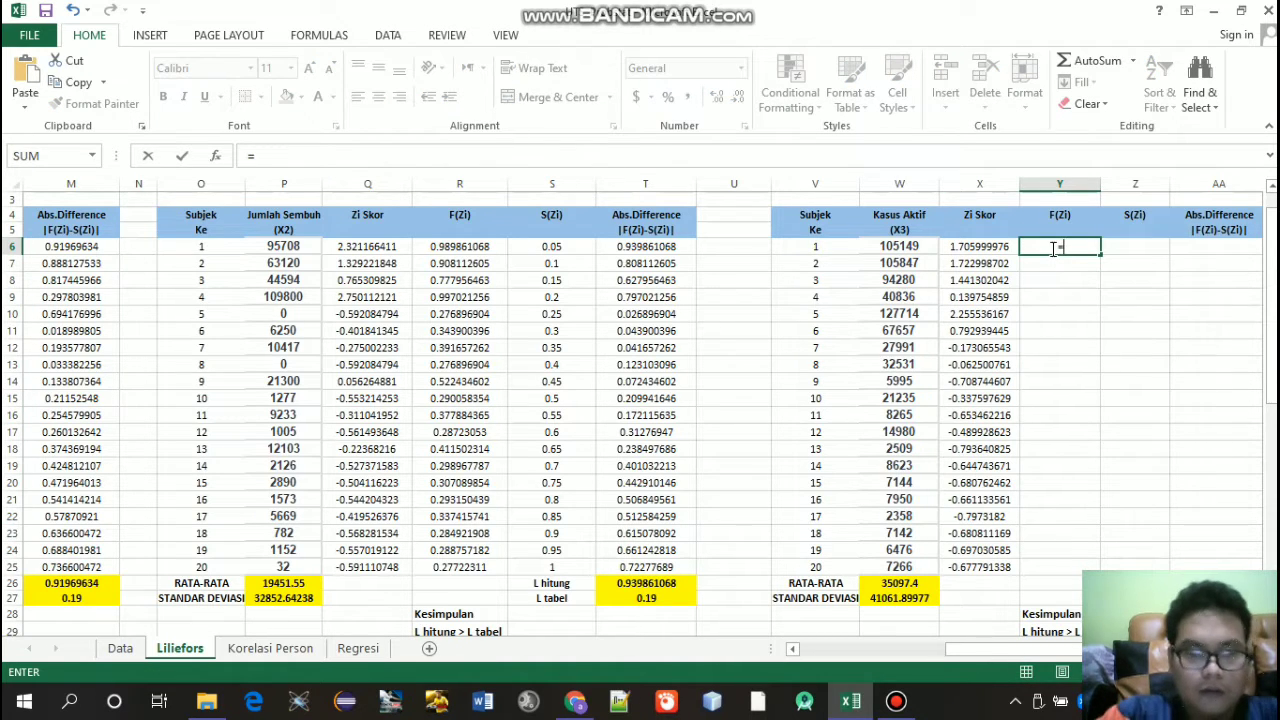
pyautogui.write('NORMS')
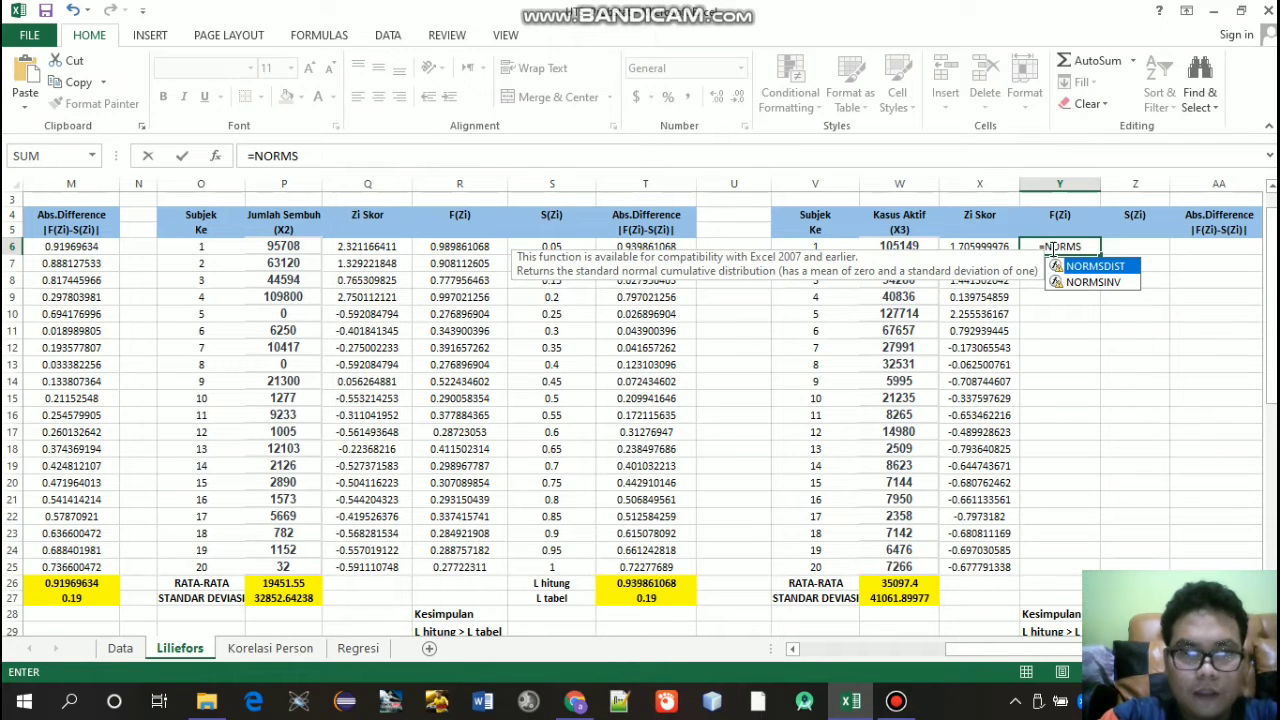
pyautogui.press('Tab')
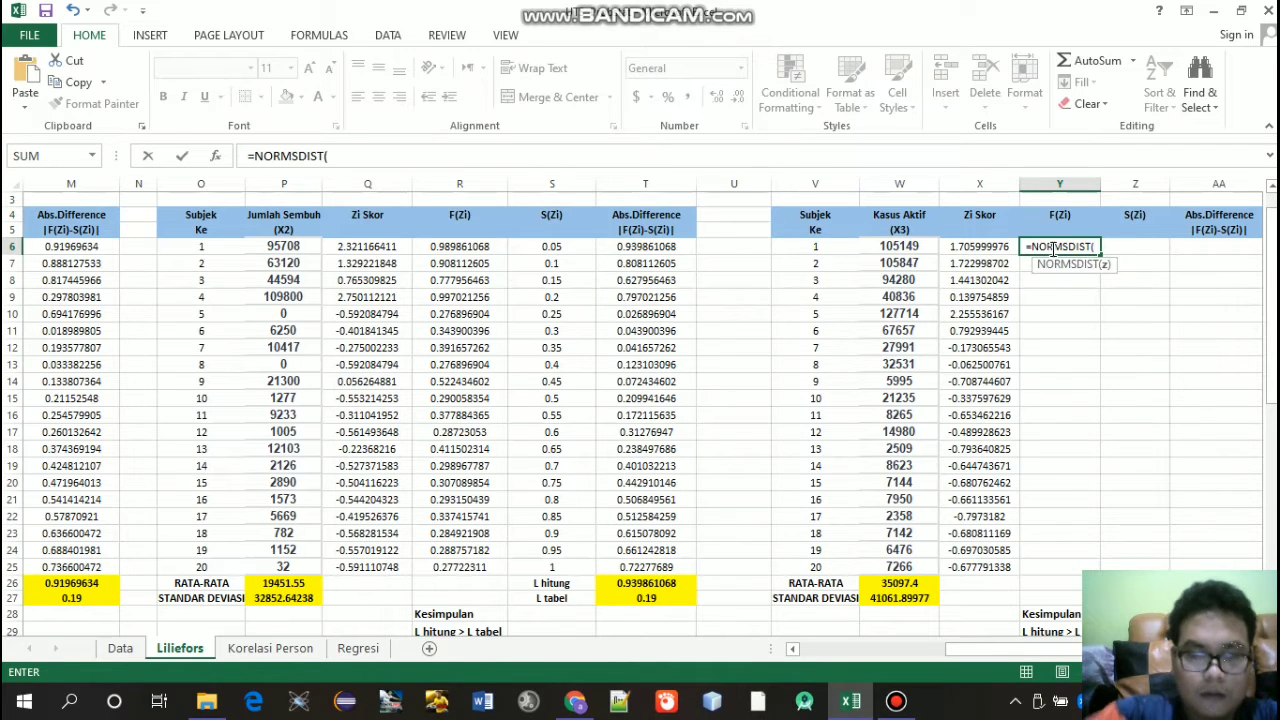
pyautogui.click(974, 244)
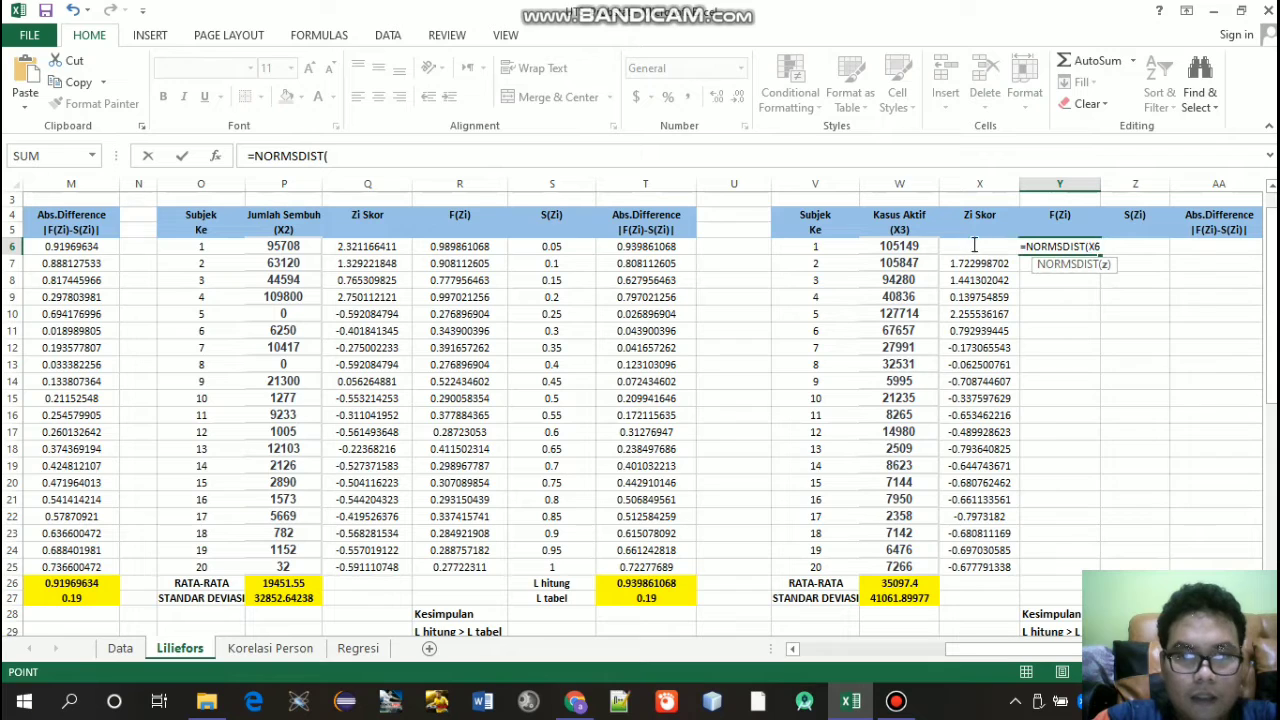
pyautogui.write(')')
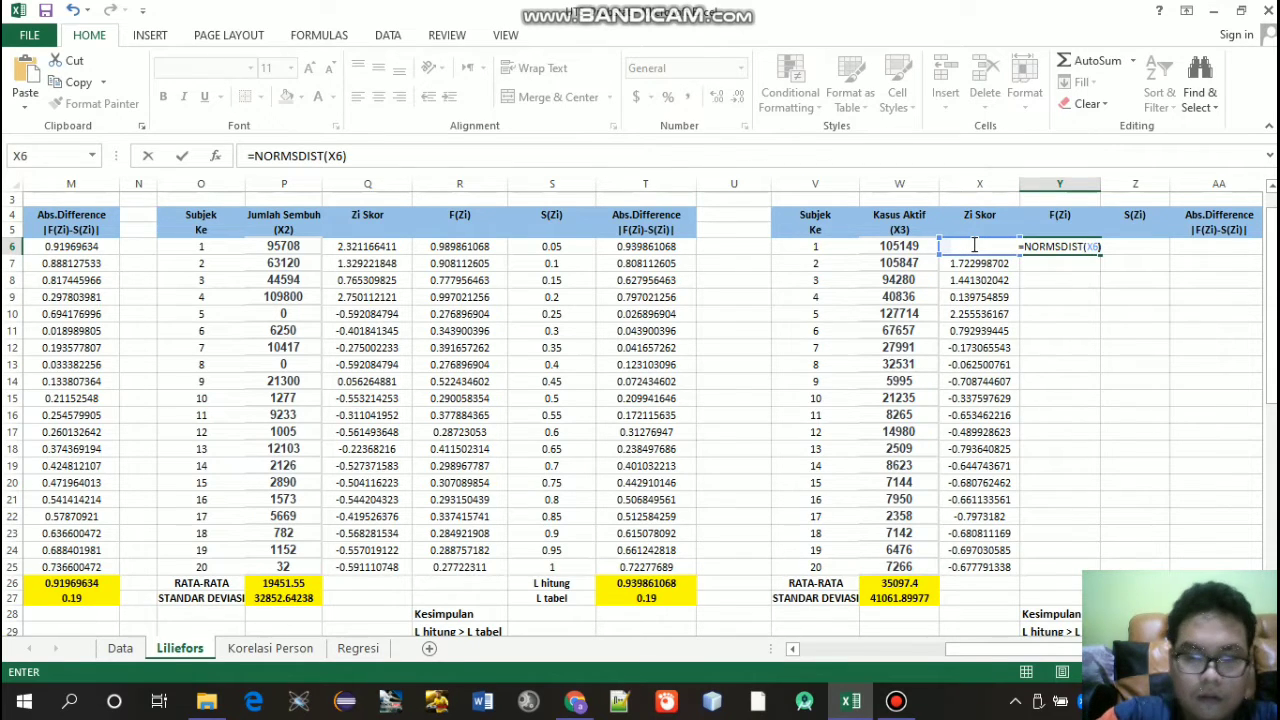
pyautogui.press('Return')
pyautogui.click(1043, 246)
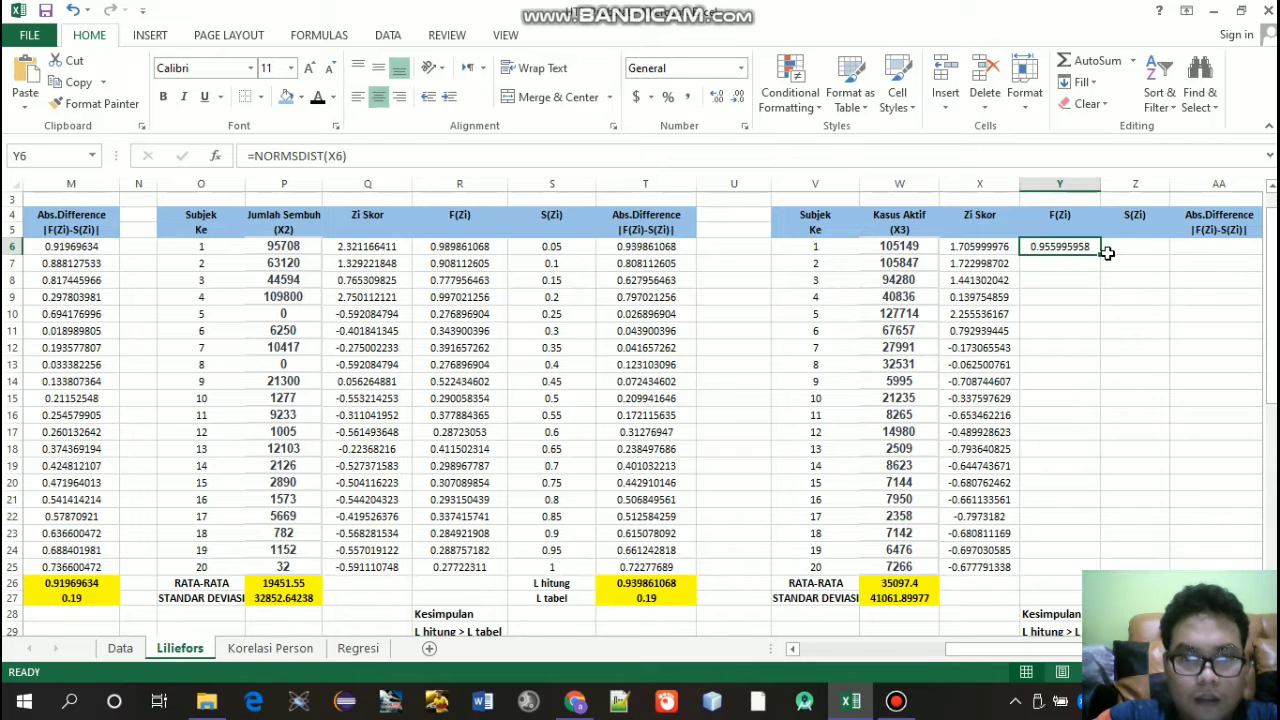
pyautogui.moveTo(1100, 254); pyautogui.dragTo(1076, 572)
# Step: Enter =V6/20 in Z6 as S(Zi) for Kasus Aktif (X3) and fill it down to Z25
pyautogui.click(1153, 243)
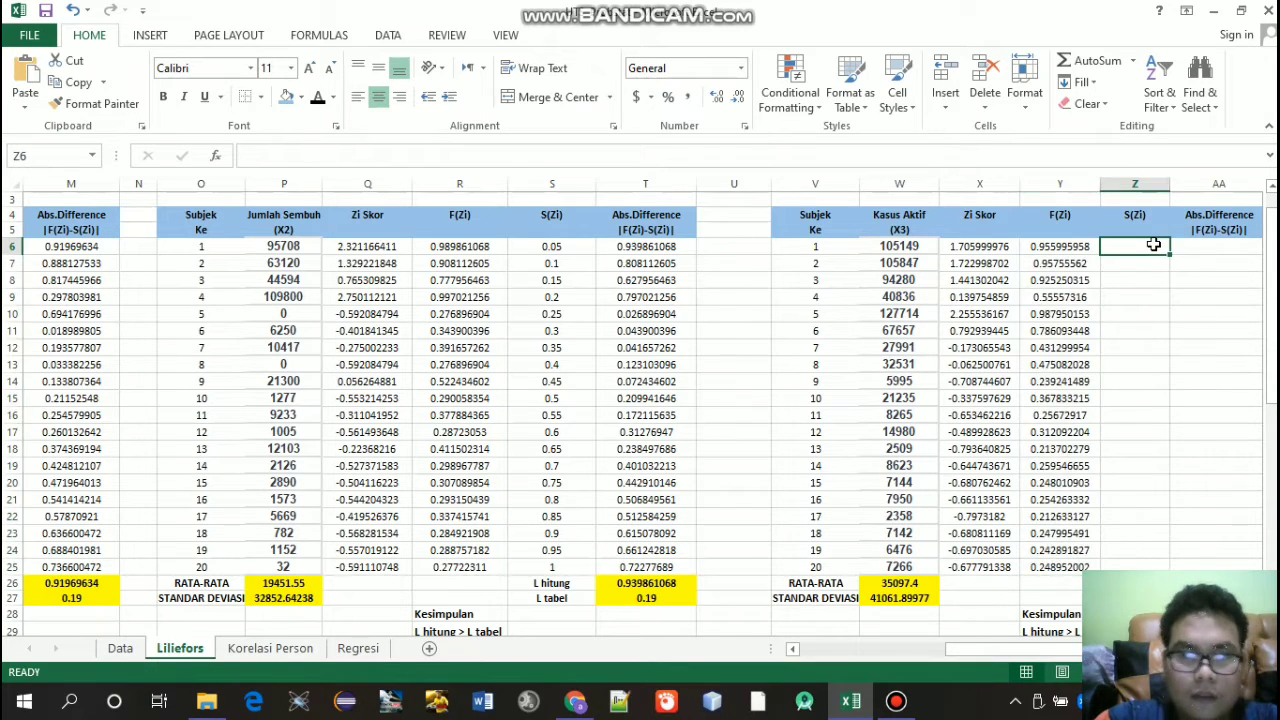
pyautogui.write('=')
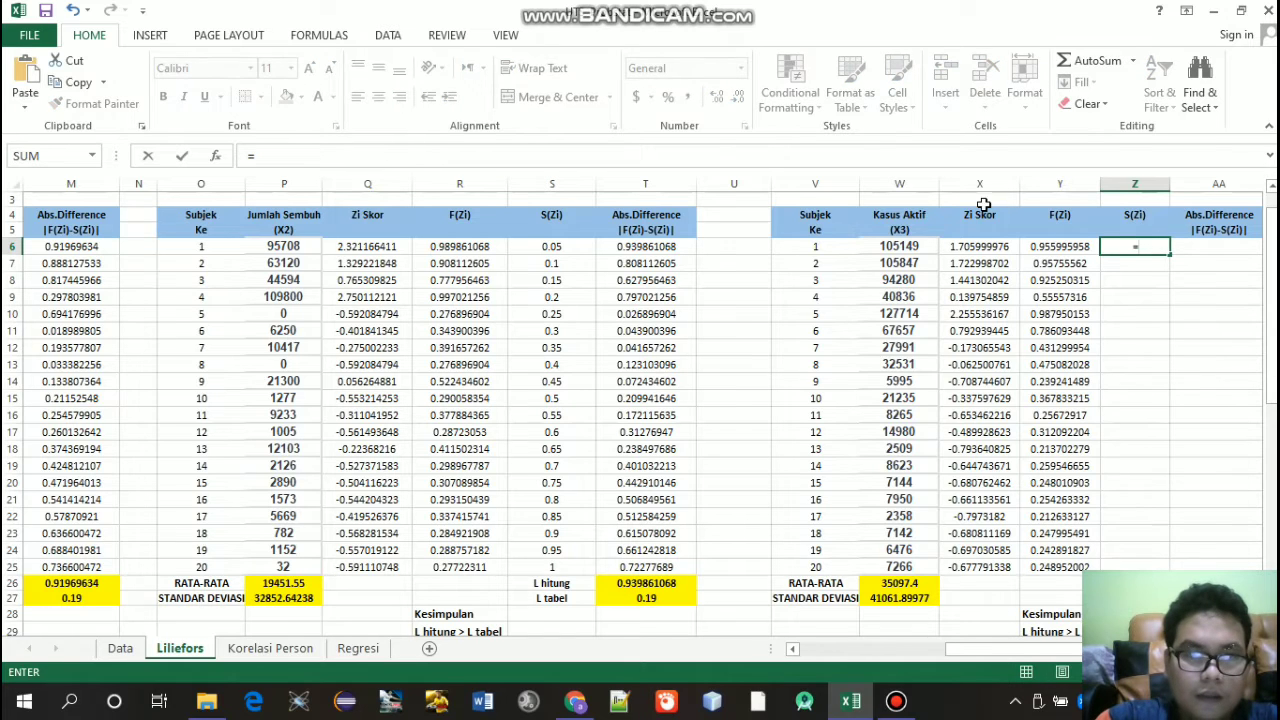
pyautogui.click(801, 247)
pyautogui.write('/')
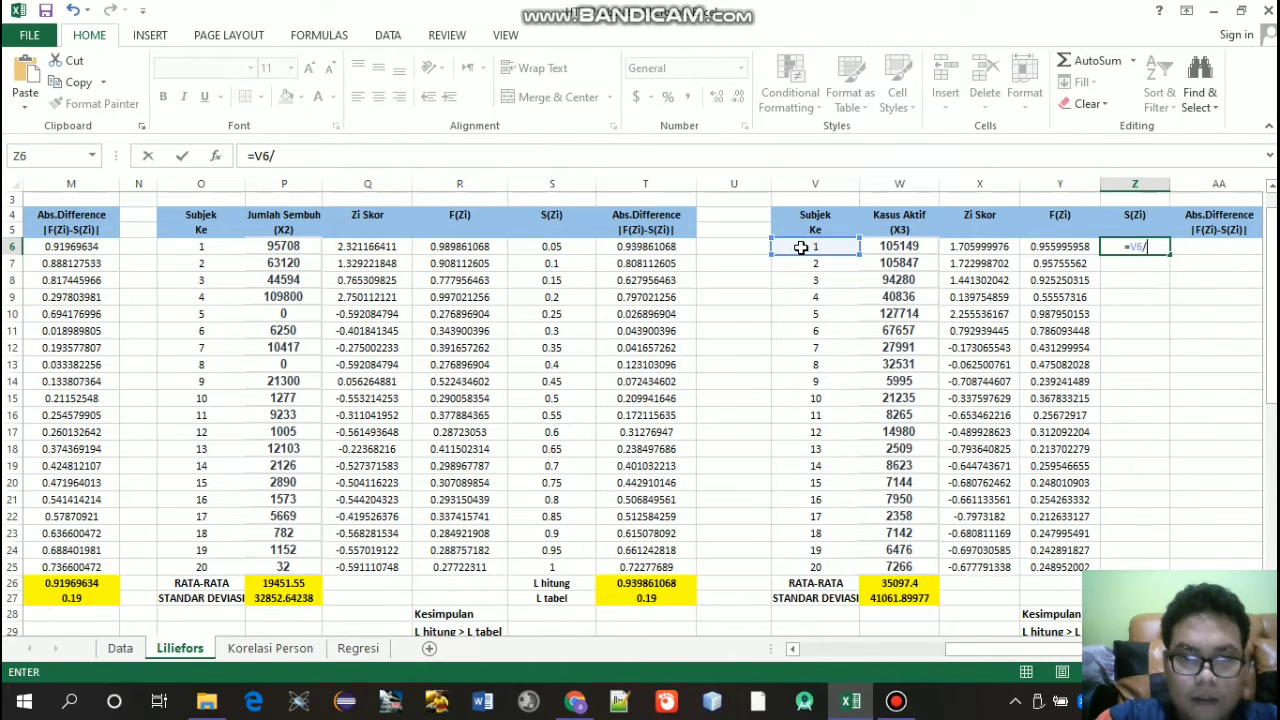
pyautogui.write('20')
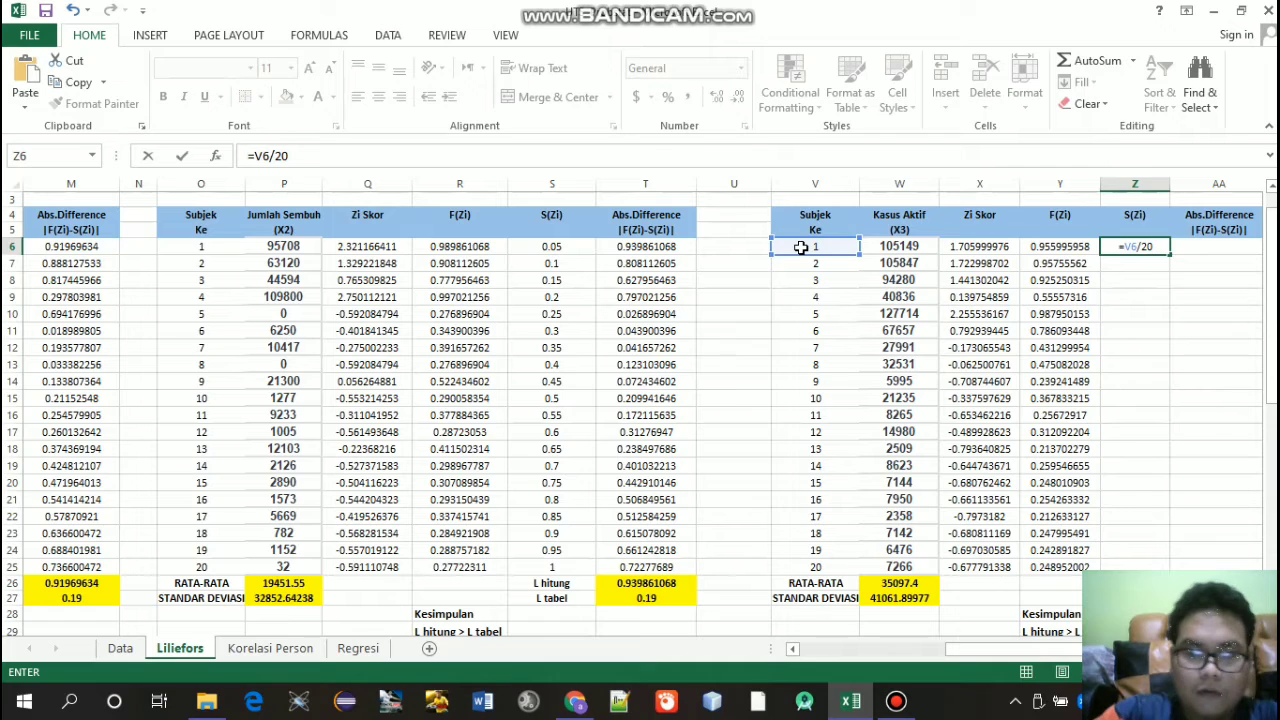
pyautogui.press('Return')
pyautogui.click(1158, 249)
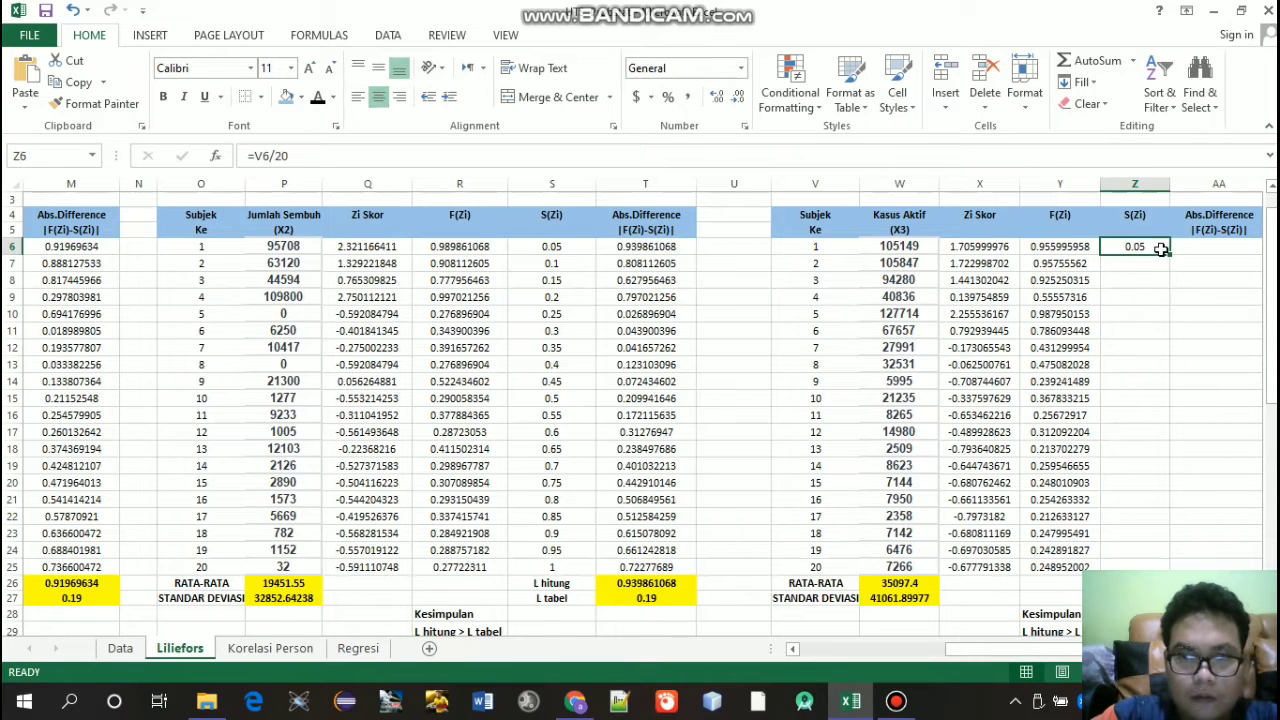
pyautogui.moveTo(1172, 256); pyautogui.dragTo(1177, 568)
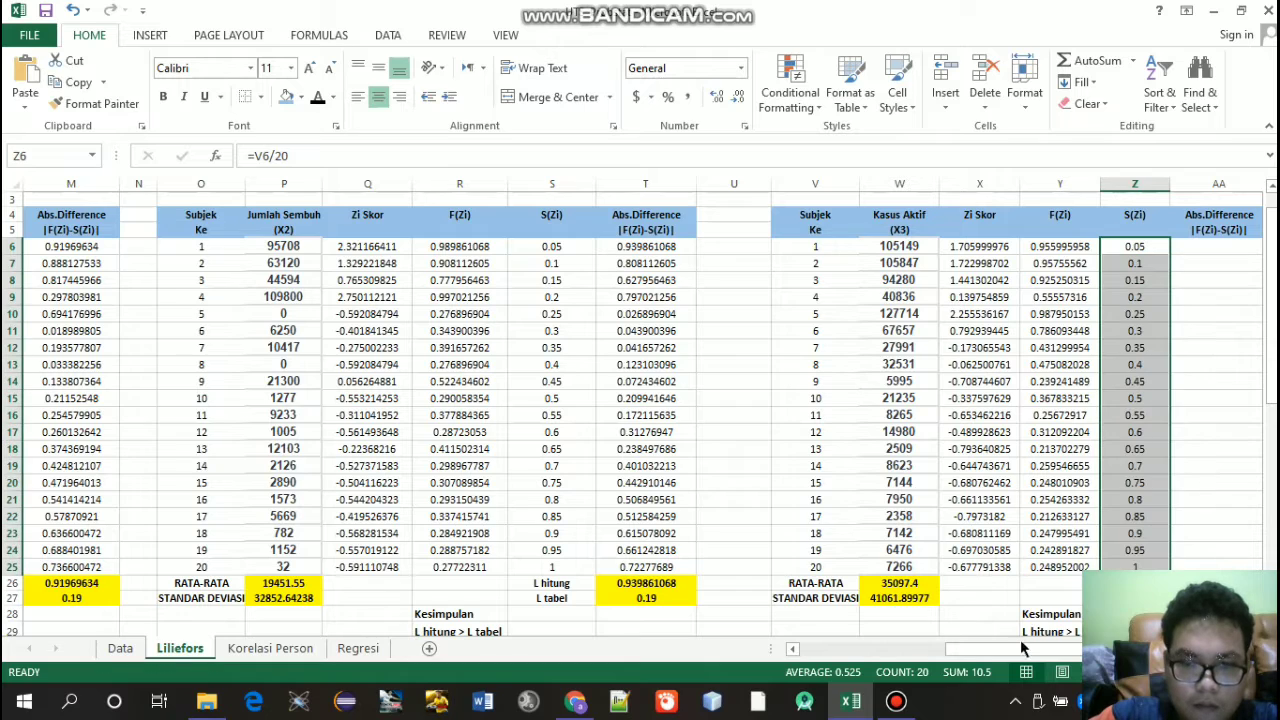
# Step: Enter =ABS(Y6-Z6) in AA6 as the Abs.Difference for Kasus Aktif (X3)
pyautogui.moveTo(1025, 649); pyautogui.dragTo(1072, 652)
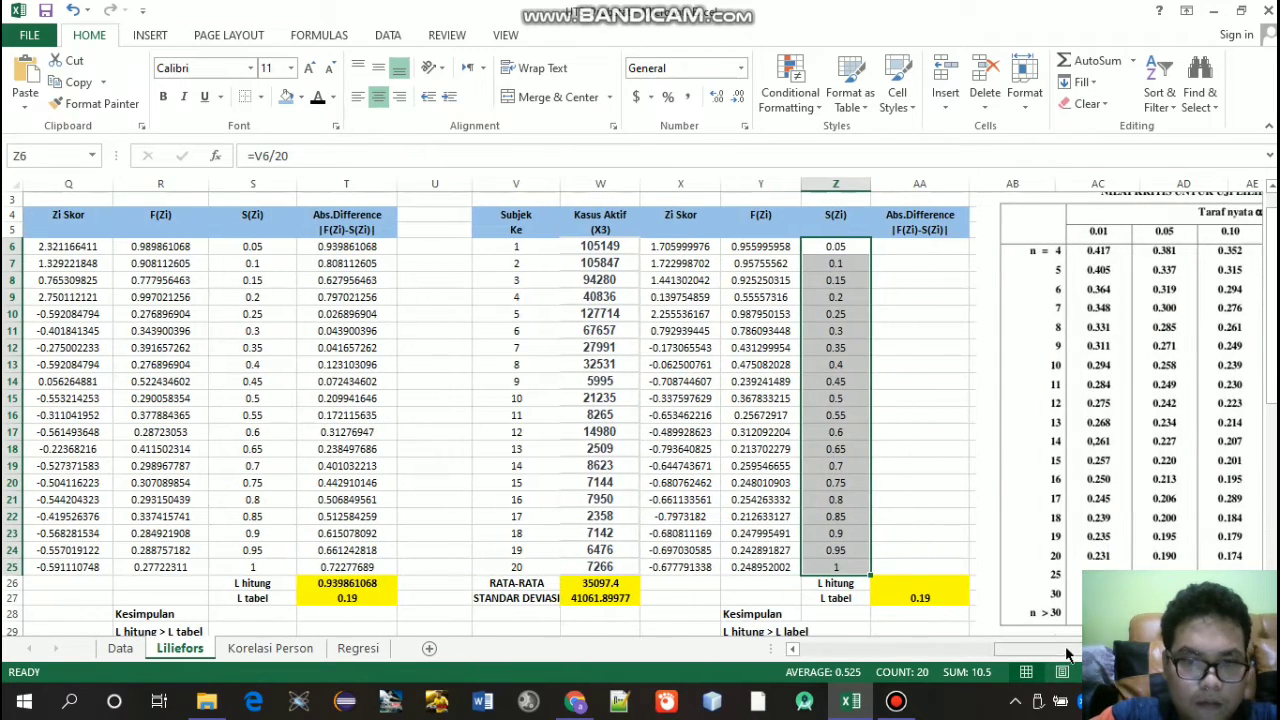
pyautogui.click(918, 247)
pyautogui.write('=ABS')
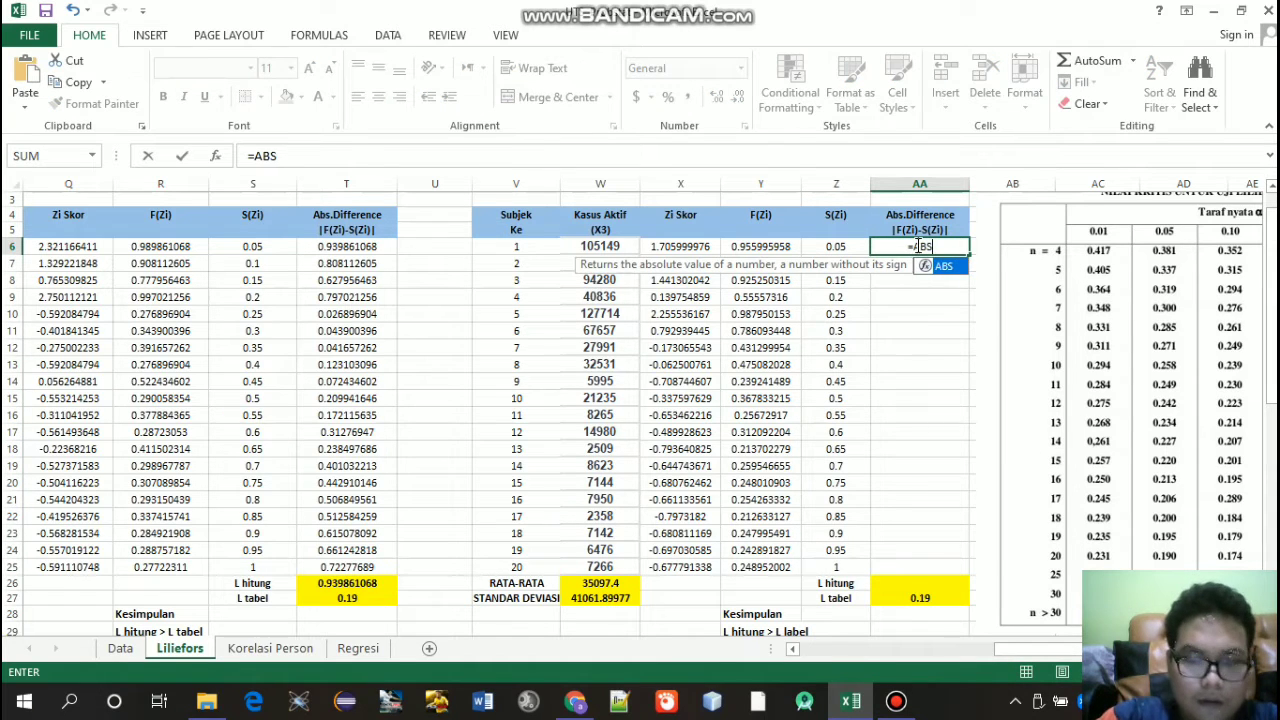
pyautogui.write('(')
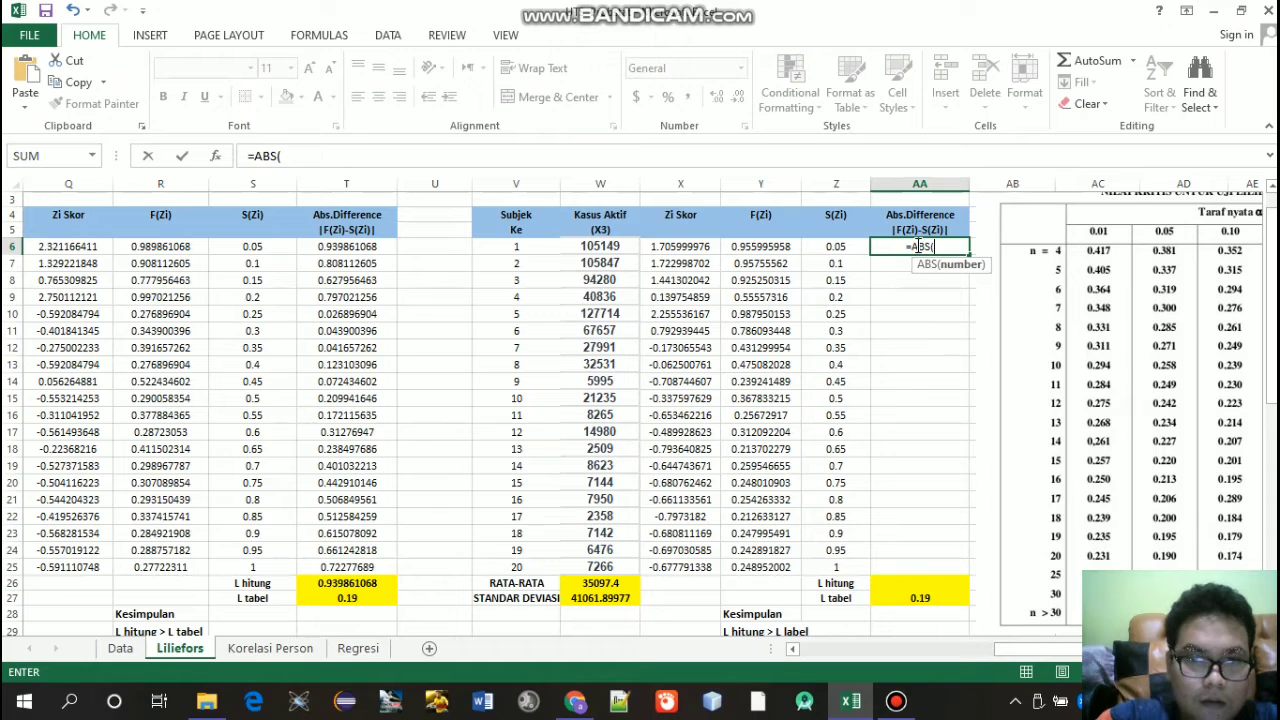
pyautogui.click(767, 247)
pyautogui.write('-')
pyautogui.press('Right')
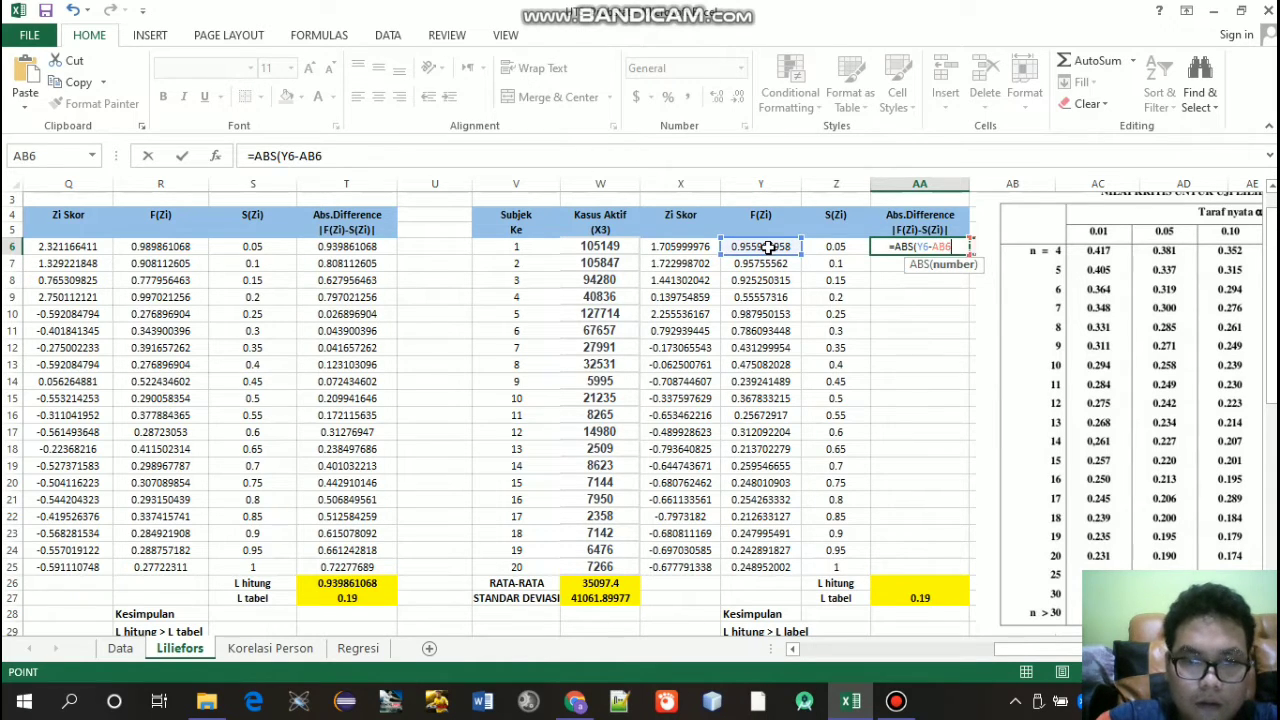
pyautogui.press('Left')
pyautogui.press('Left')
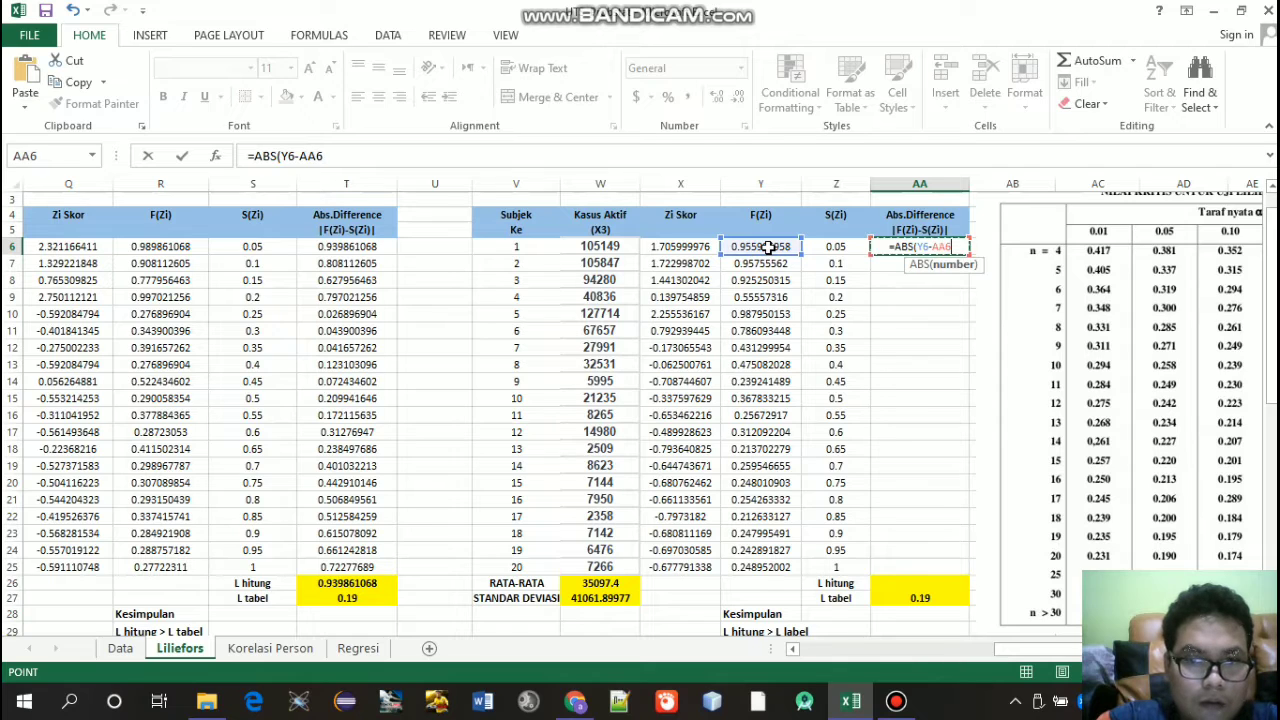
pyautogui.write(')')
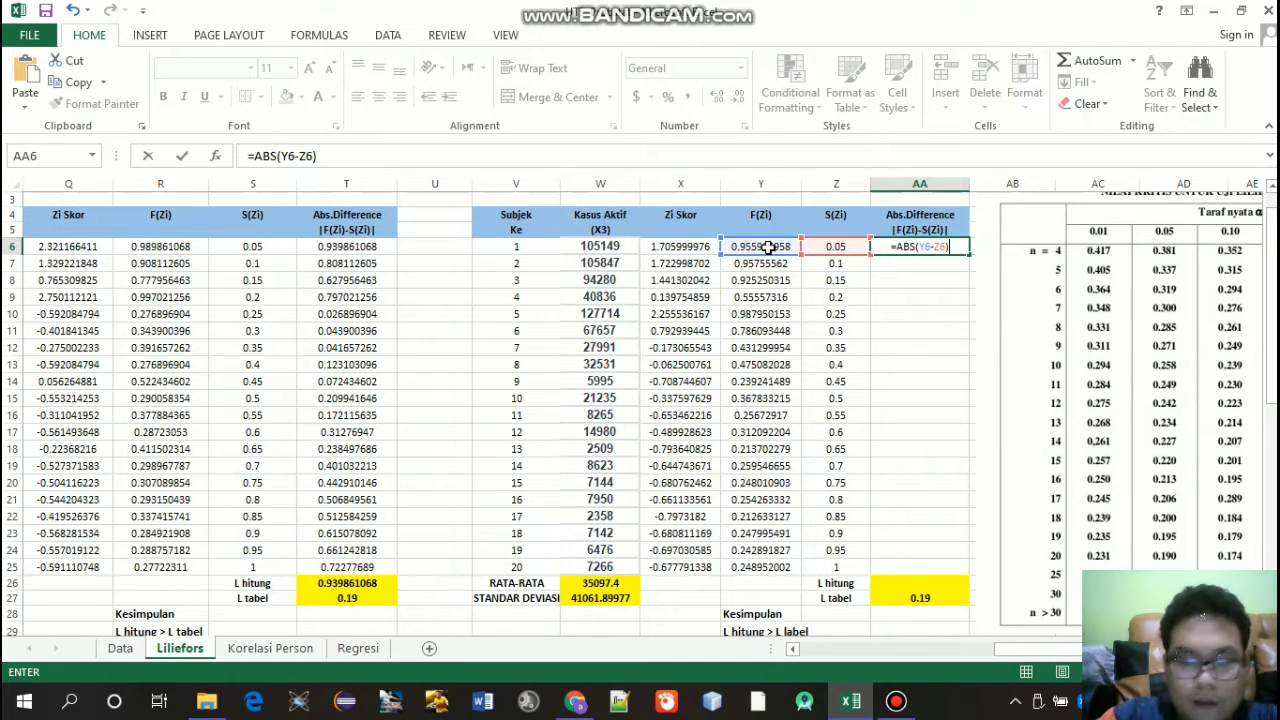
pyautogui.press('Return')
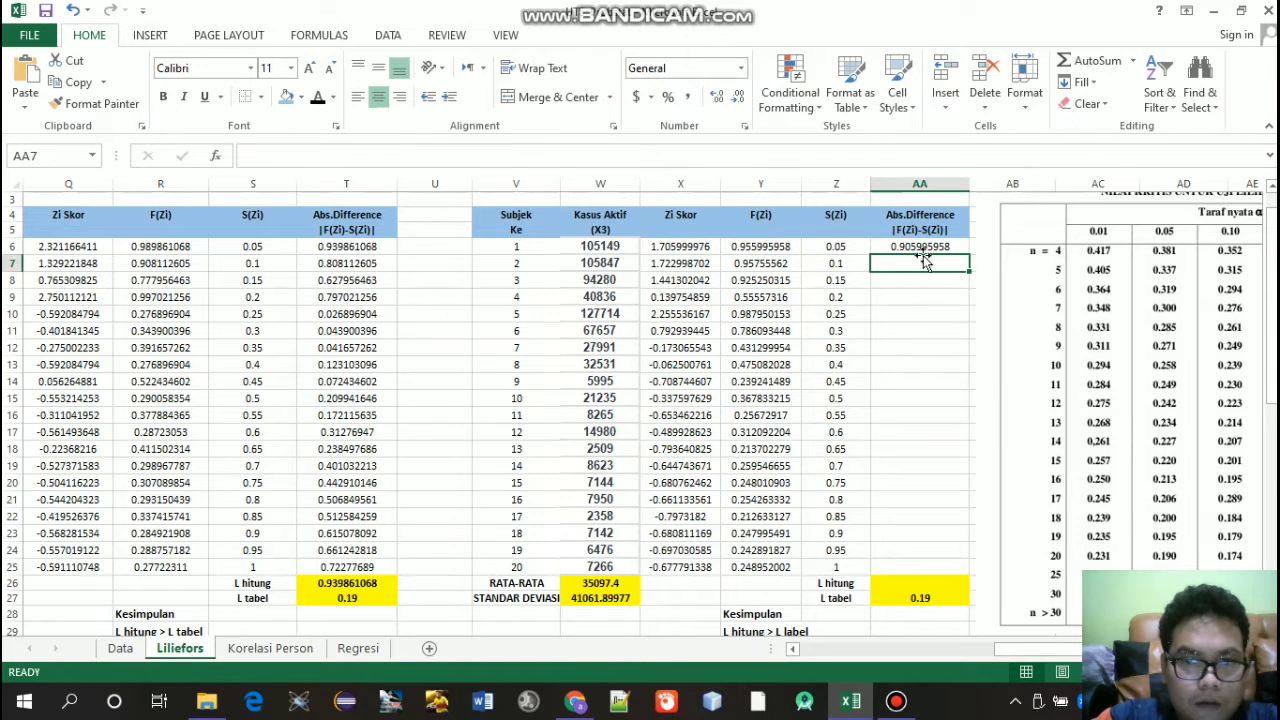
# Step: Shift the critical-values table picture slightly away from column AA and fill the AA6 formula down to AA25
pyautogui.click(928, 250)
pyautogui.click(970, 256)
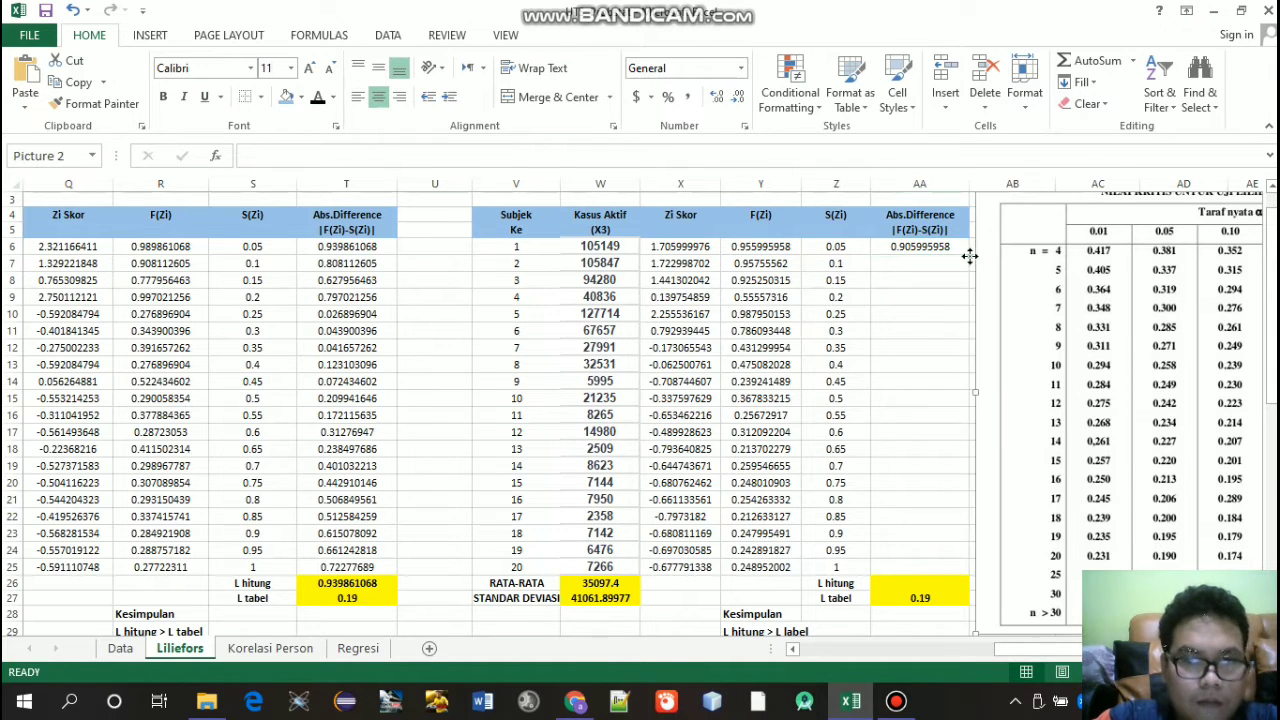
pyautogui.moveTo(970, 256); pyautogui.dragTo(975, 568)
pyautogui.click(920, 247)
pyautogui.click(924, 250)
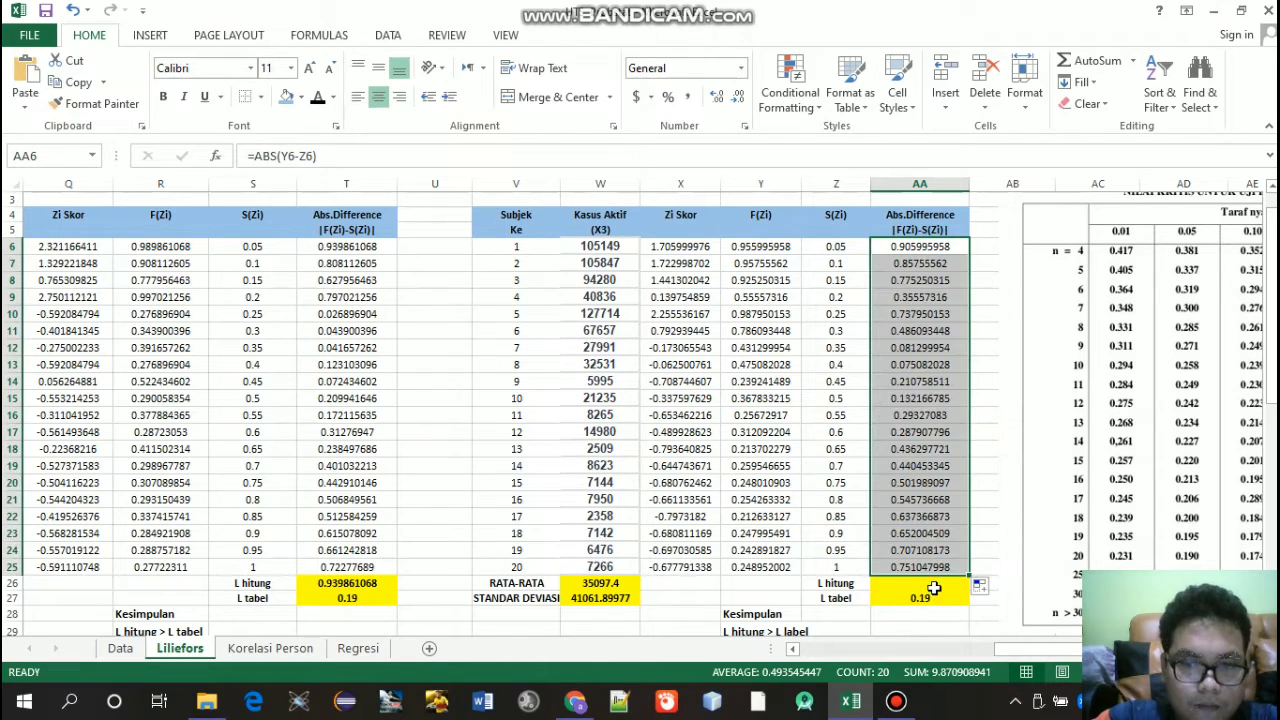
# Step: Enter the MAX function over AA6:AA25 in AA26 as the L hitung of Kasus Aktif (X3)
pyautogui.click(934, 584)
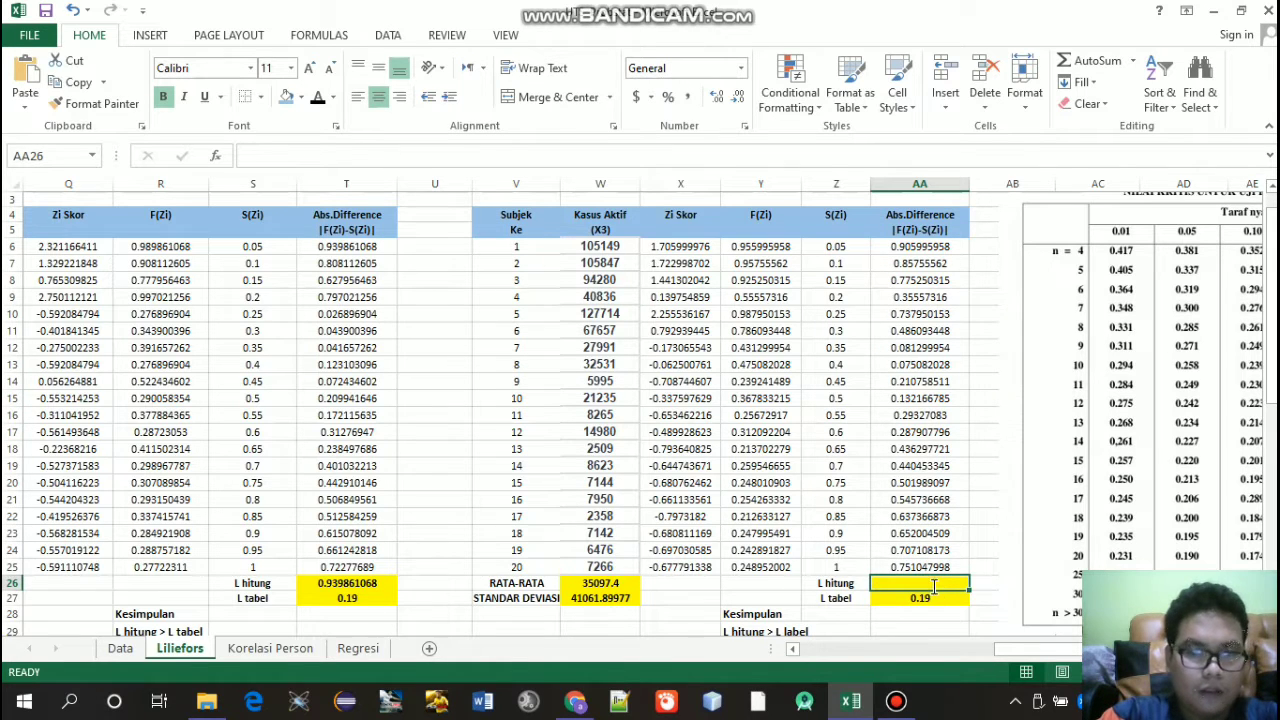
pyautogui.write('=')
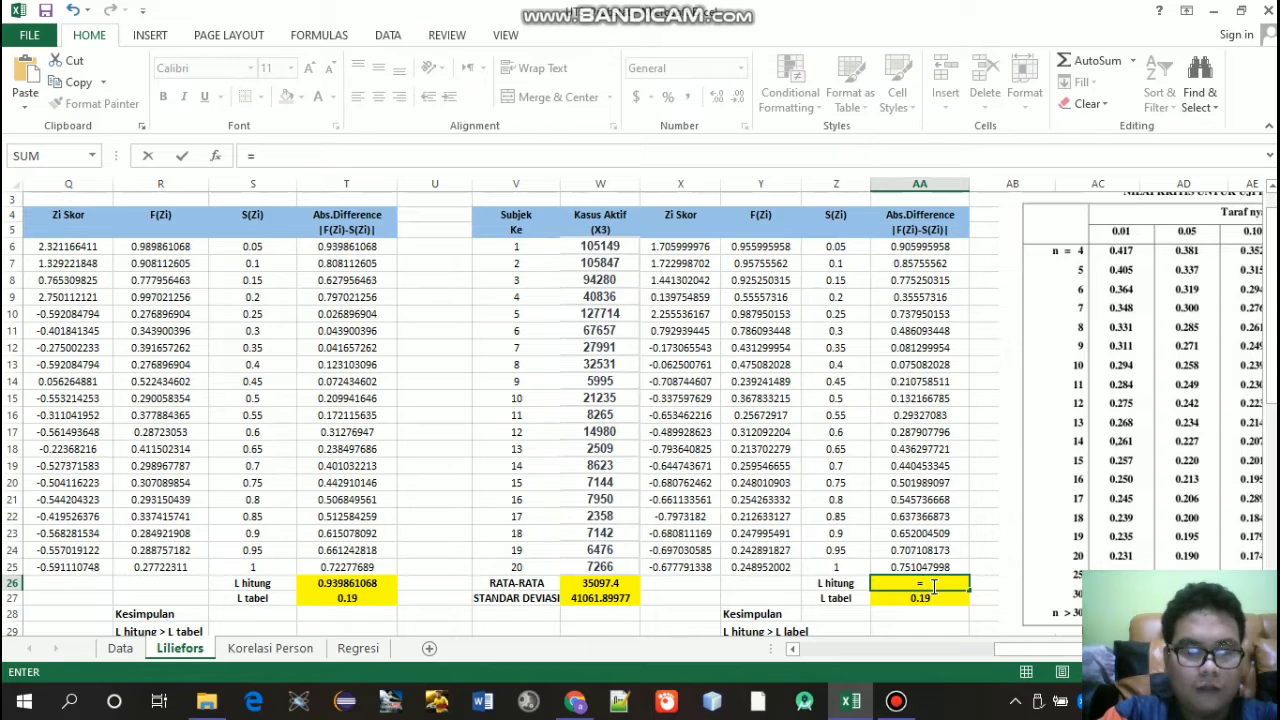
pyautogui.write('MAX(')
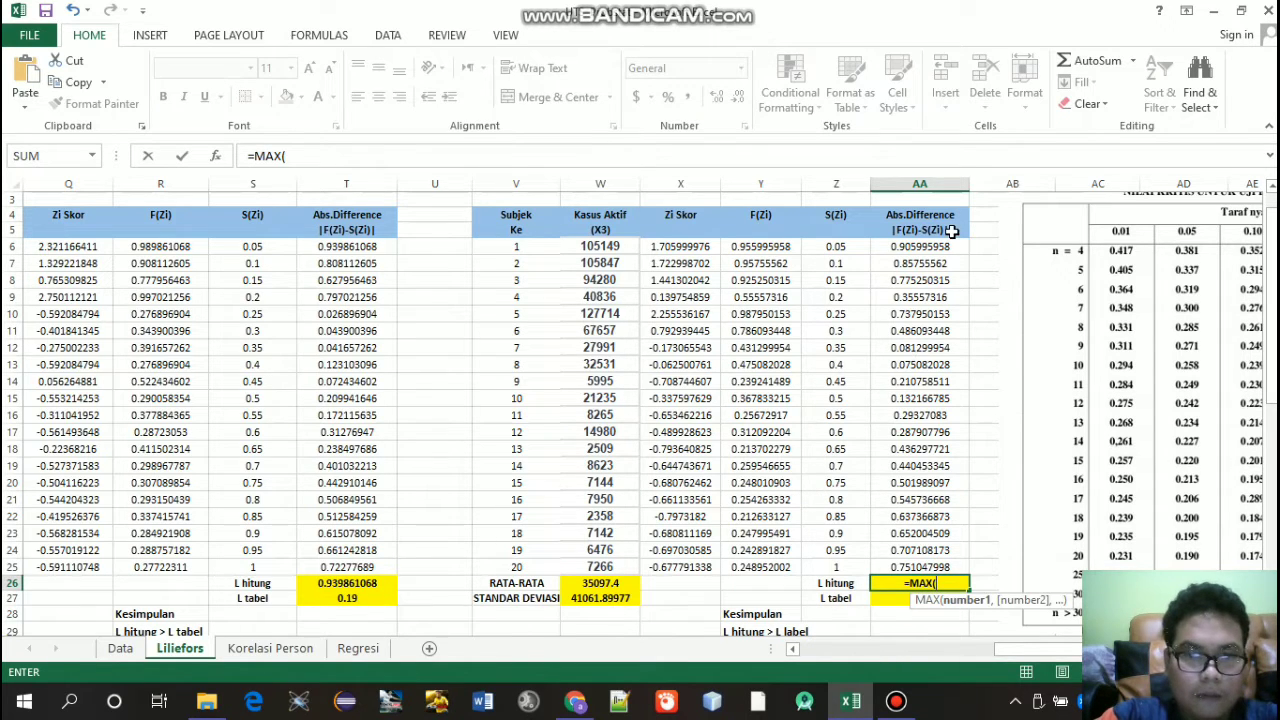
pyautogui.moveTo(936, 246); pyautogui.dragTo(932, 568)
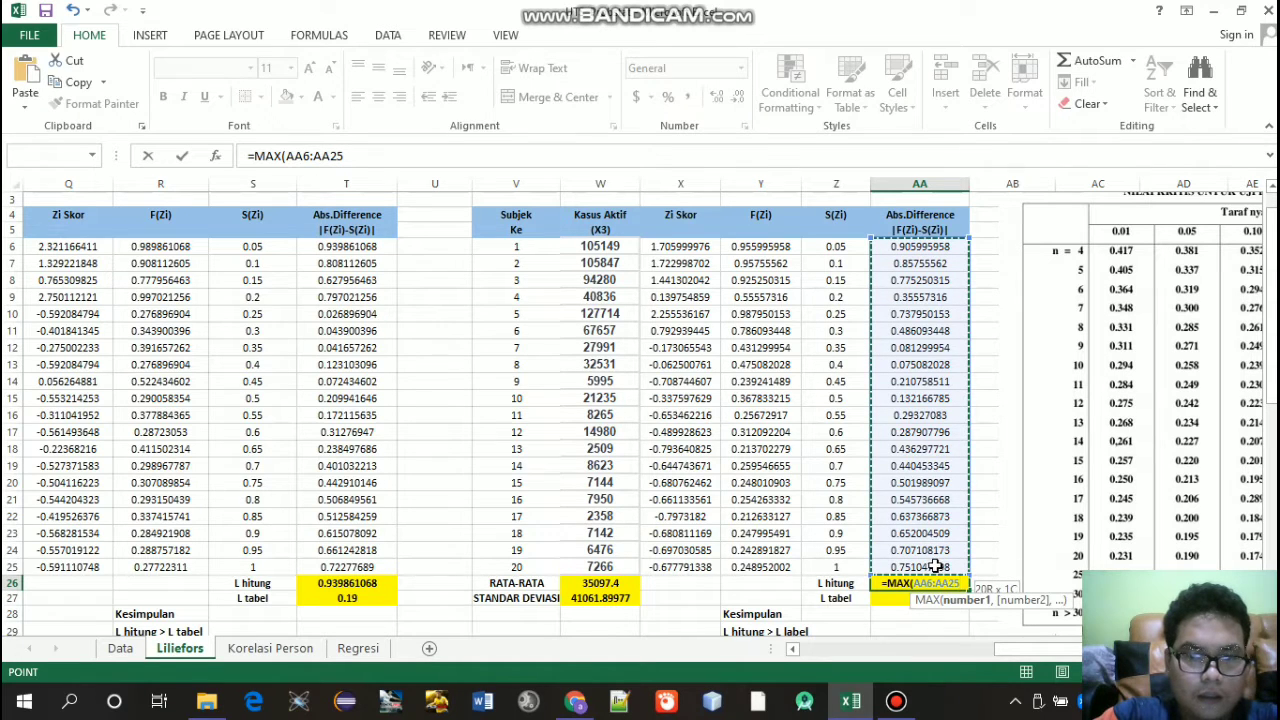
pyautogui.moveTo(938, 566); pyautogui.dragTo(934, 564)
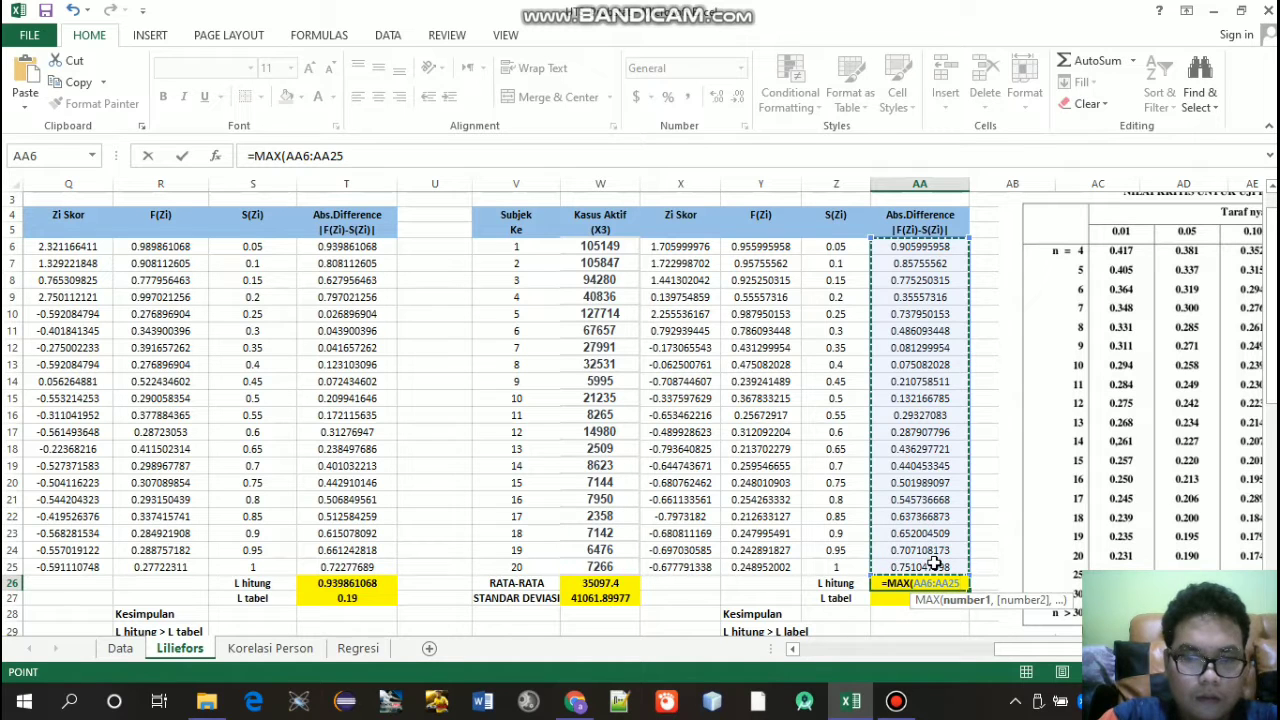
pyautogui.press('Return')
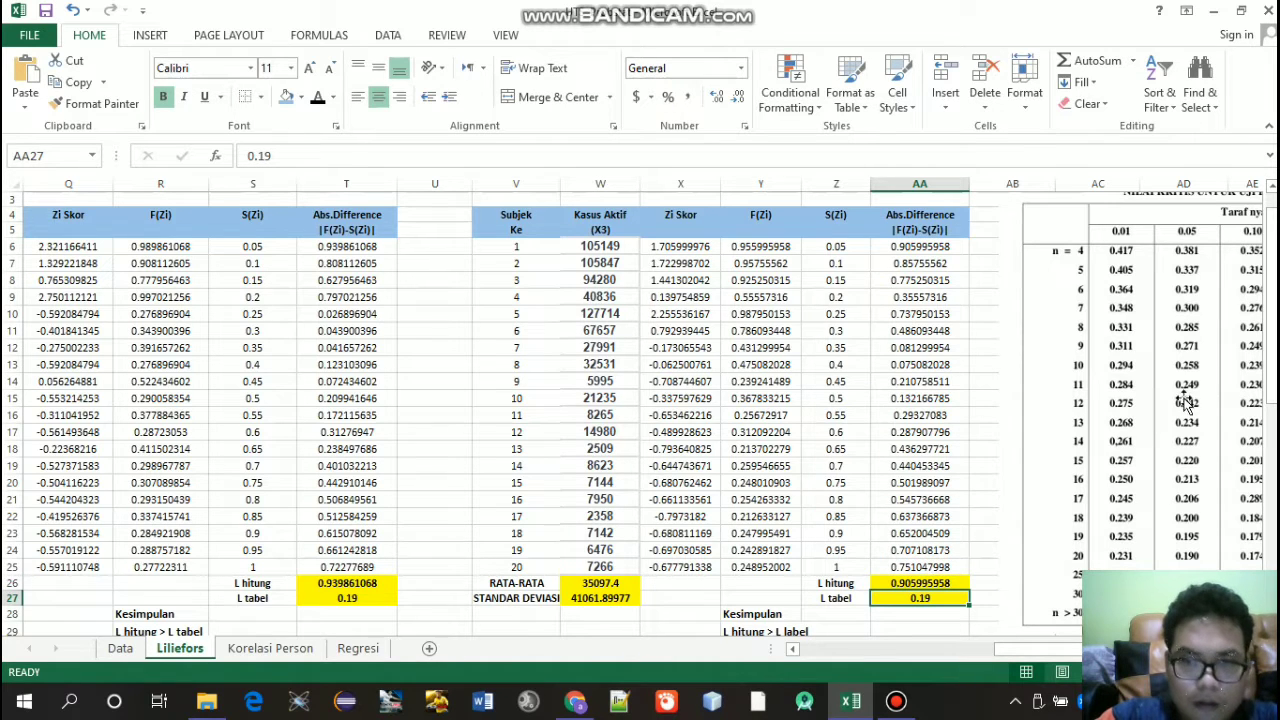
# Step: Check the Kesimpulan below the Liliefors tables and switch to the Korelasi Person sheet
pyautogui.scroll(-2, 1274, 400)
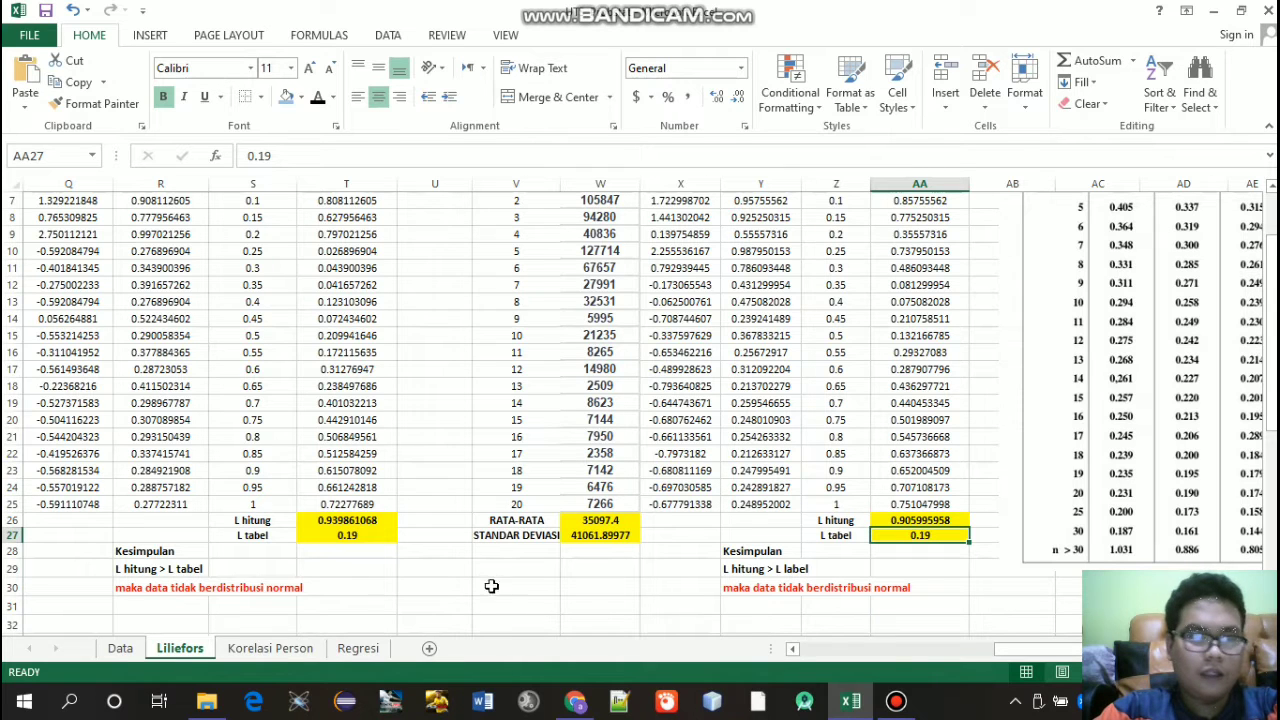
pyautogui.click(291, 648)
pyautogui.moveTo(1273, 318); pyautogui.dragTo(1266, 232)
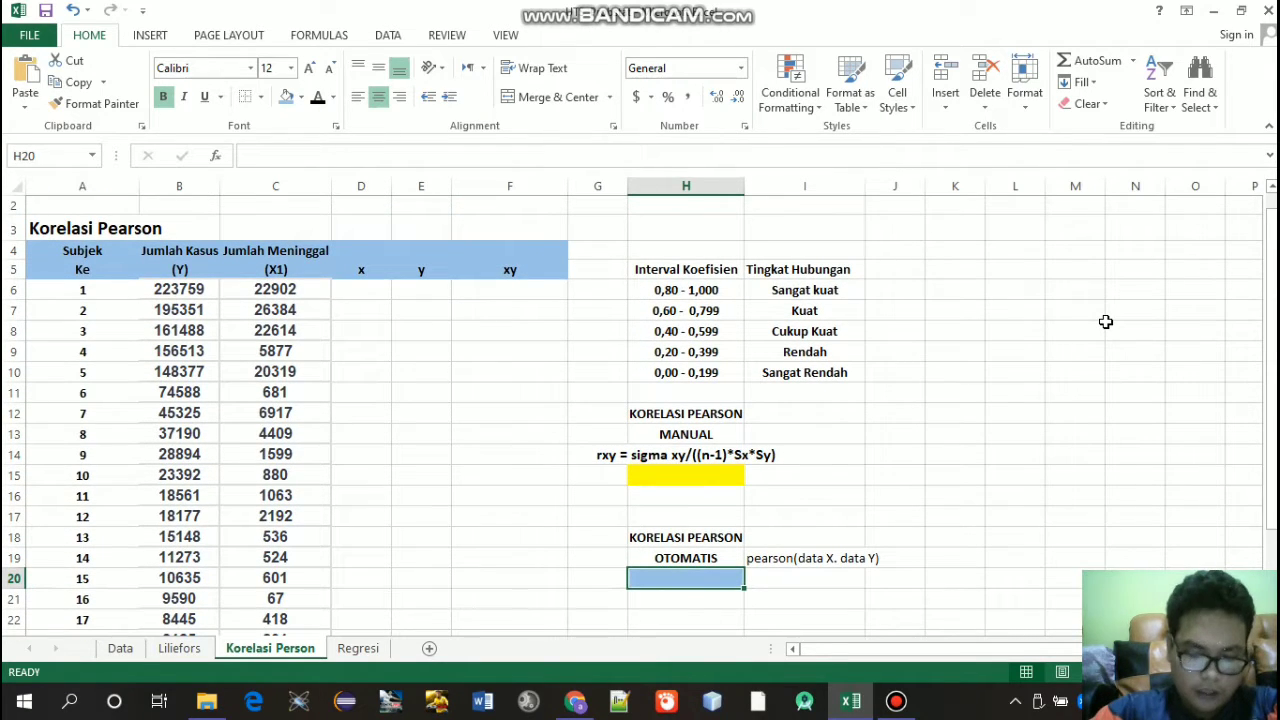
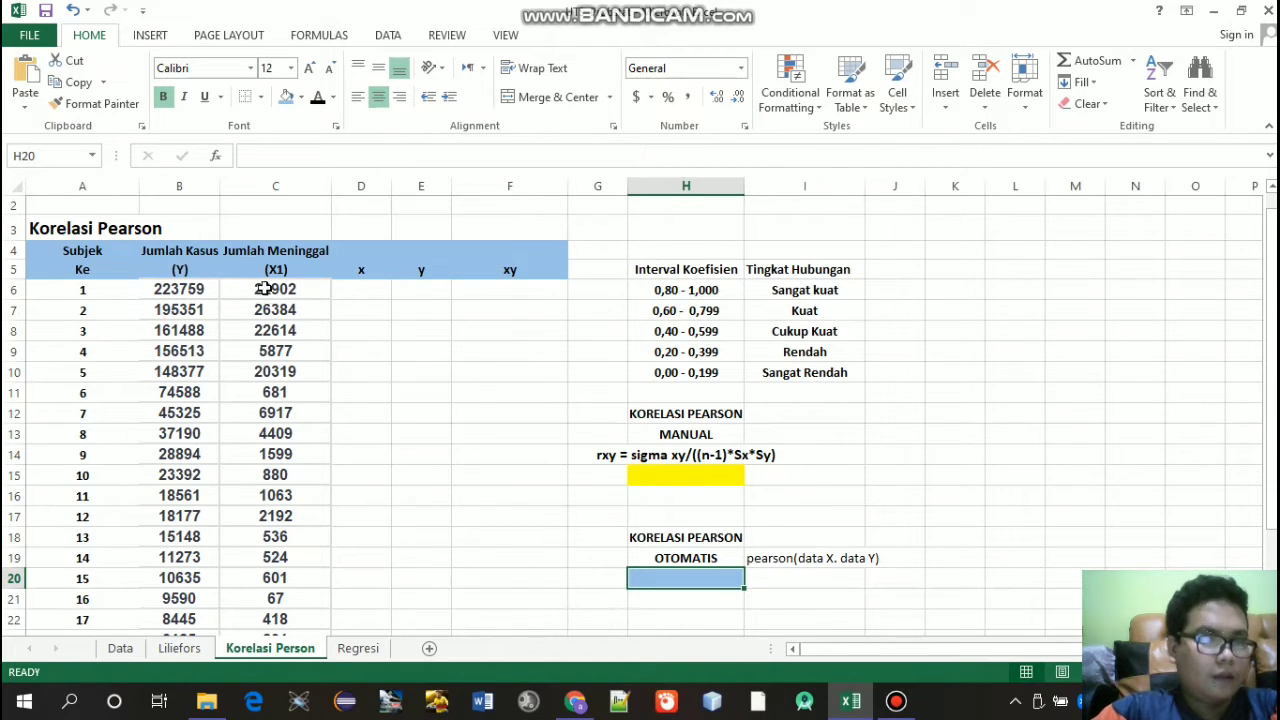
# Step: Enter =SUM(B6:B25) in B26 as the JUMLAH of Jumlah Kasus (Y) and fill it across to F26
pyautogui.moveTo(1264, 306); pyautogui.dragTo(1264, 322)
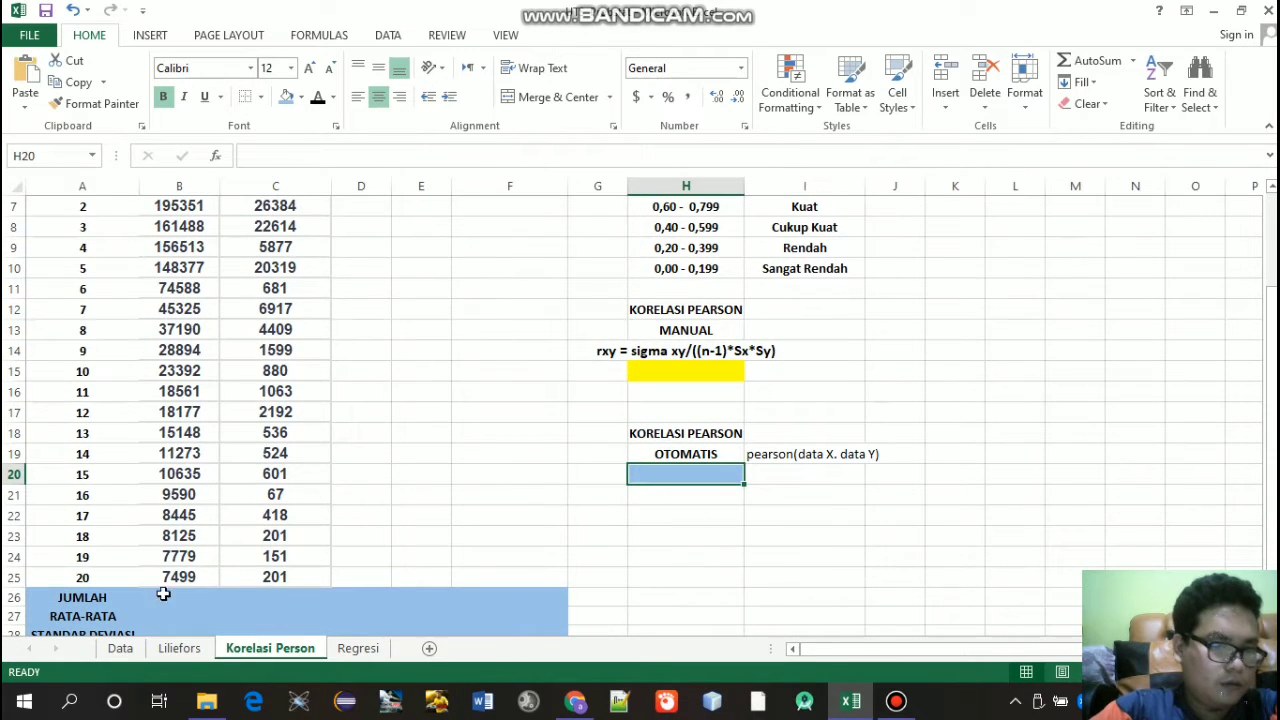
pyautogui.click(157, 596)
pyautogui.write('=')
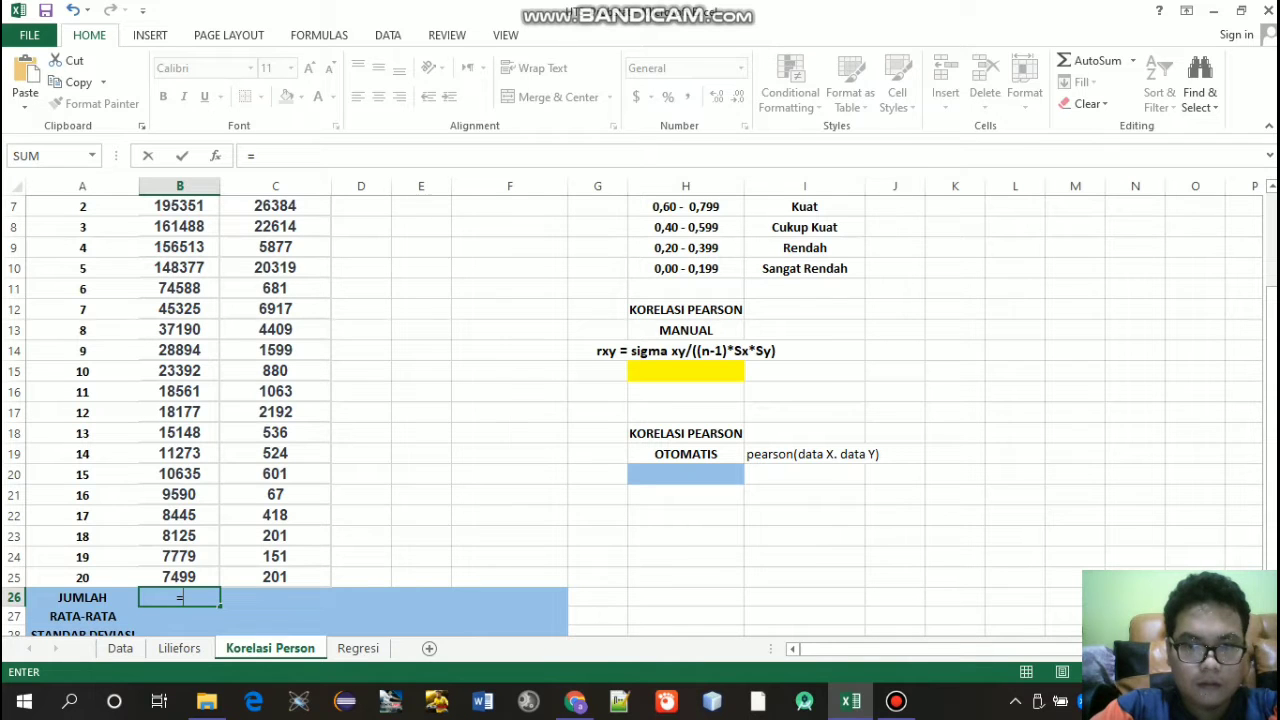
pyautogui.moveTo(1272, 412); pyautogui.dragTo(1274, 404)
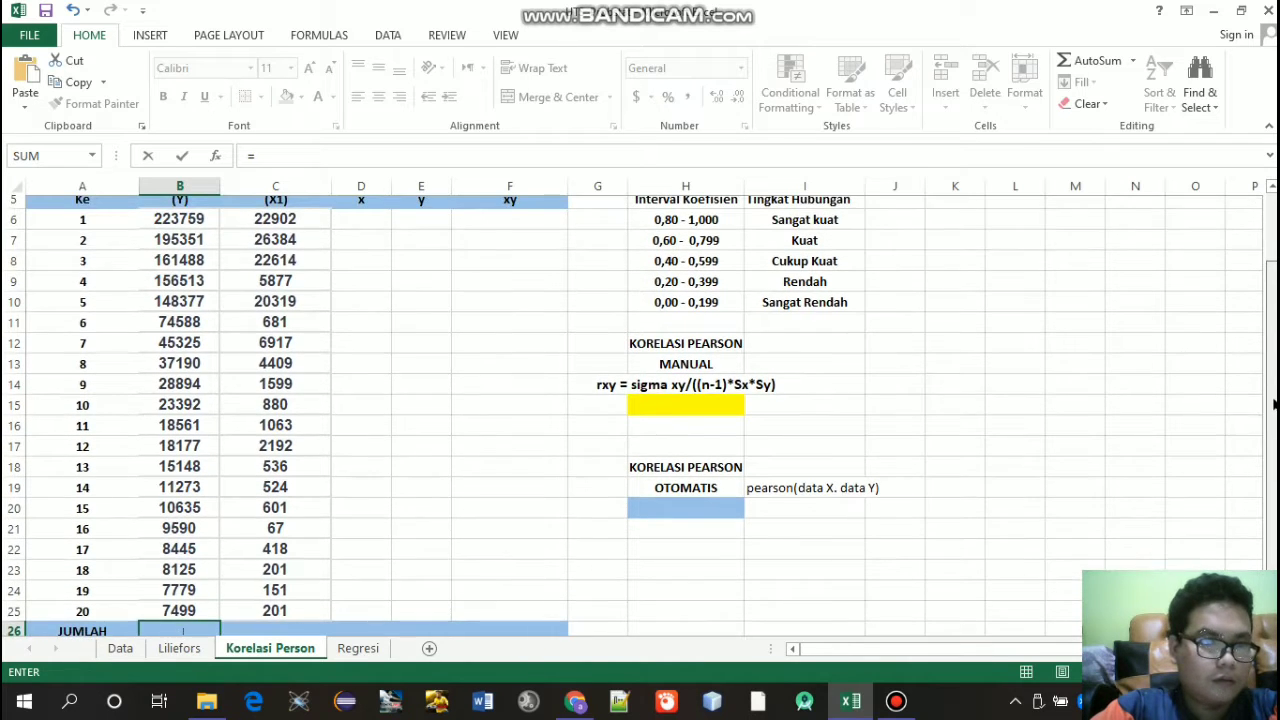
pyautogui.moveTo(167, 224)
pyautogui.mouseDown()
pyautogui.moveTo(199, 594)
pyautogui.moveTo(163, 349)
pyautogui.moveTo(167, 219)
pyautogui.mouseUp()
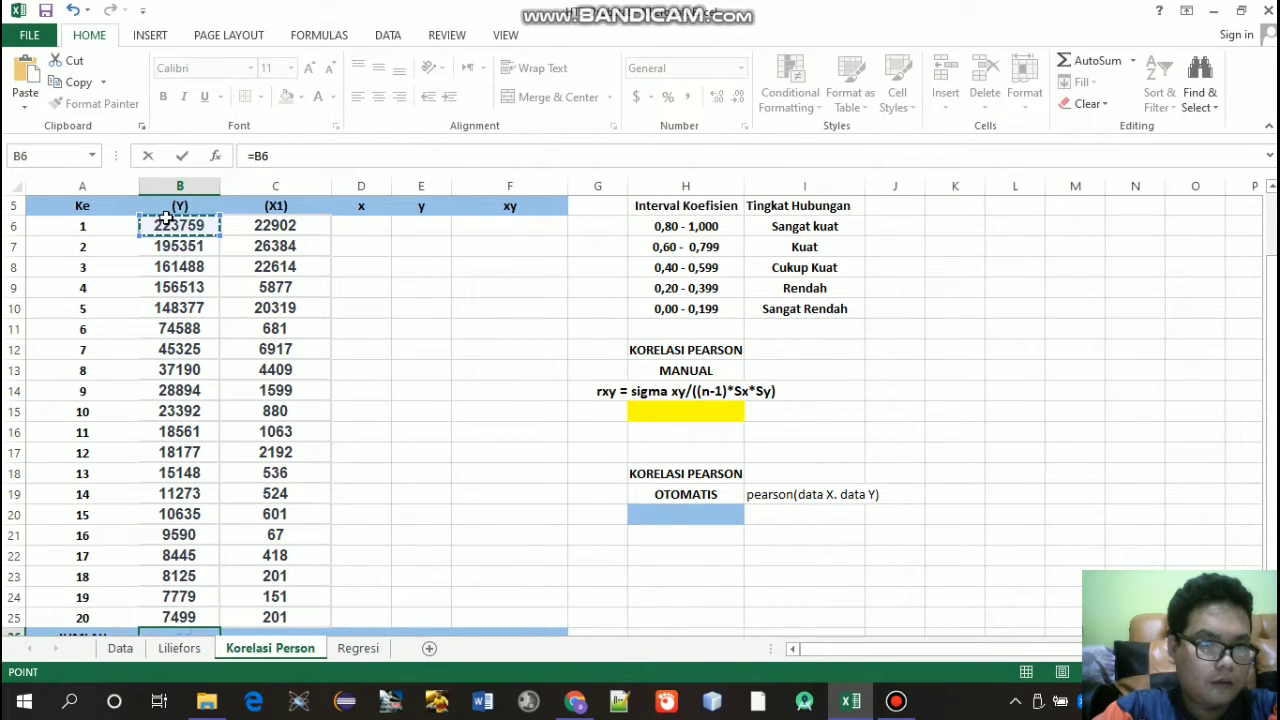
pyautogui.press('BackSpace')
pyautogui.press('BackSpace')
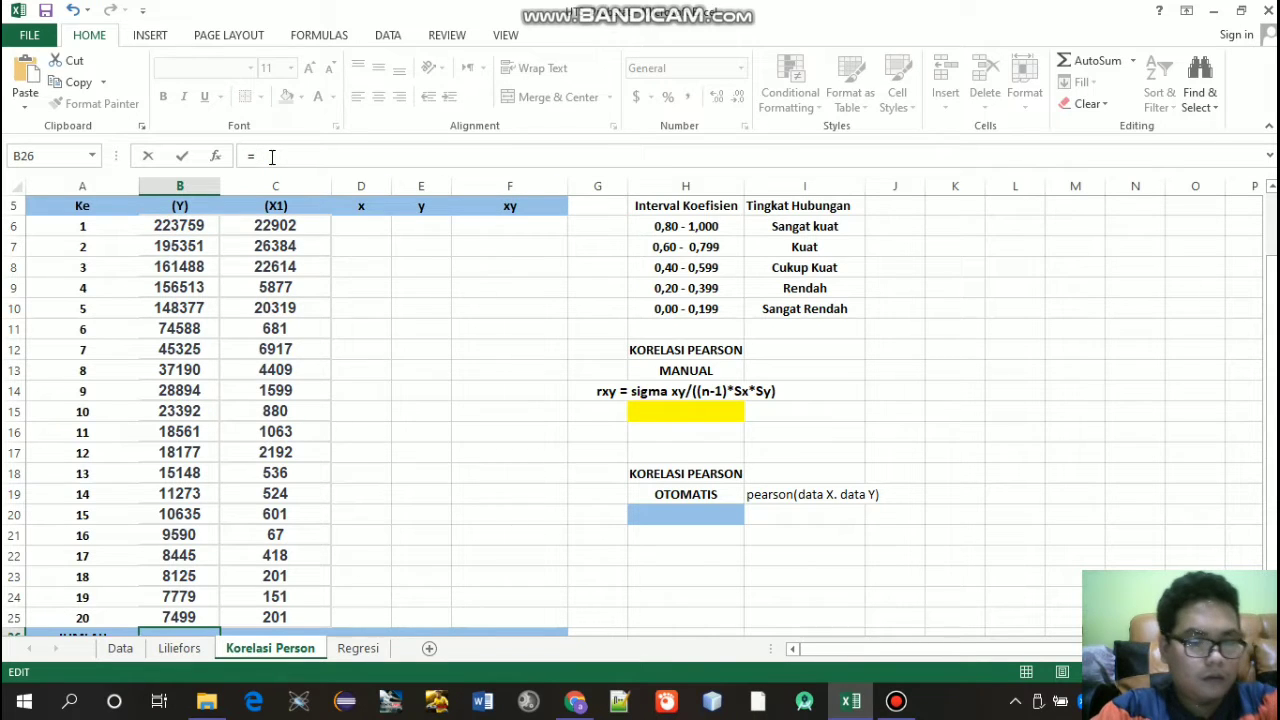
pyautogui.write('SU')
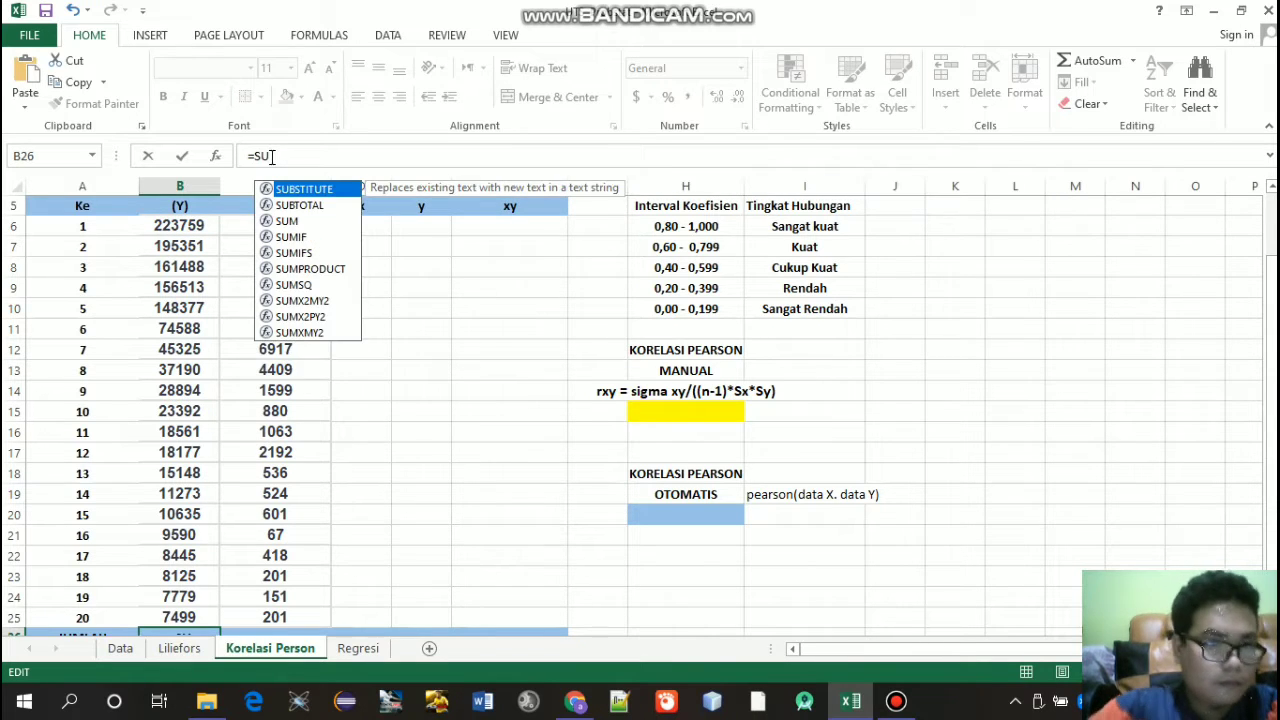
pyautogui.write('M(')
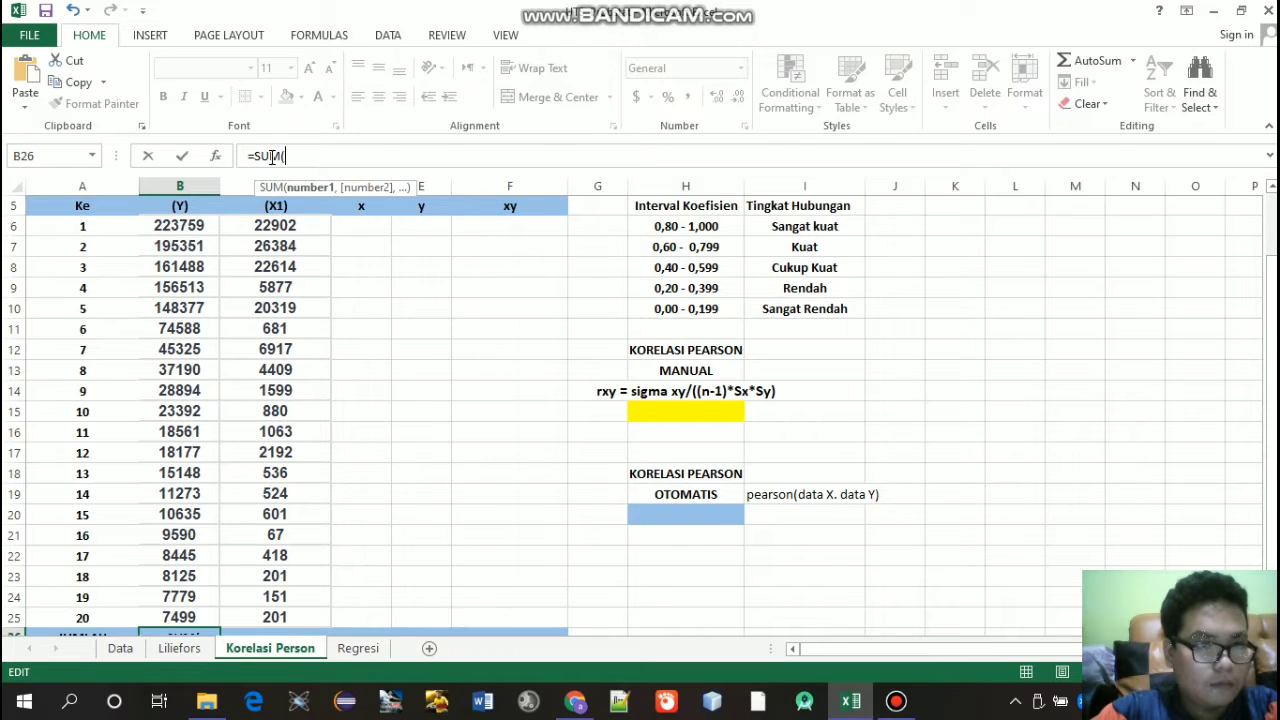
pyautogui.moveTo(190, 225); pyautogui.dragTo(192, 538)
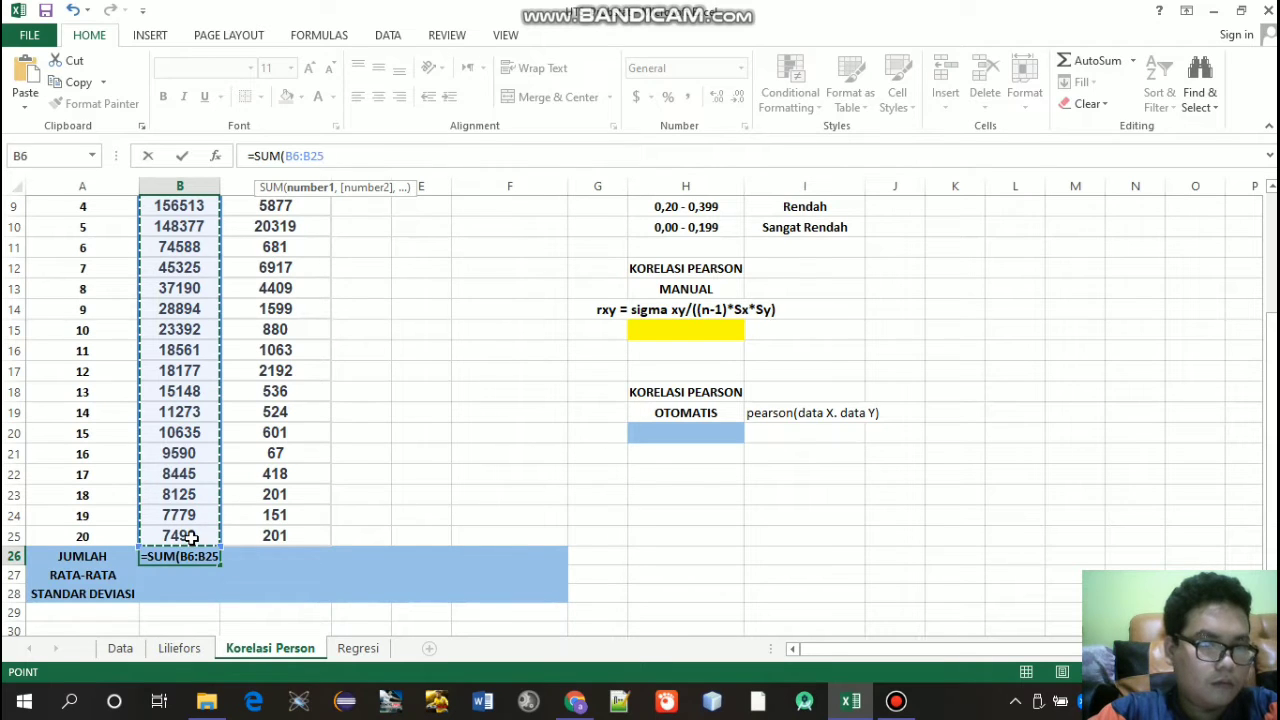
pyautogui.write(')')
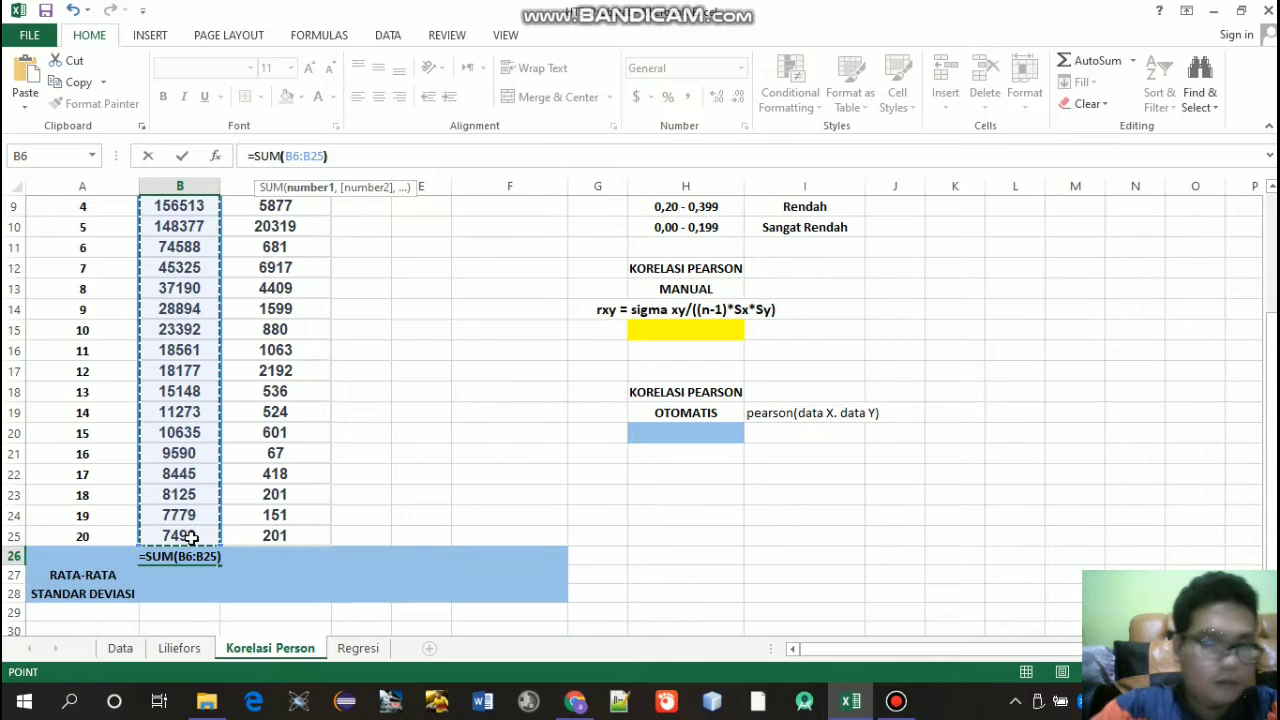
pyautogui.press('Return')
pyautogui.click(196, 558)
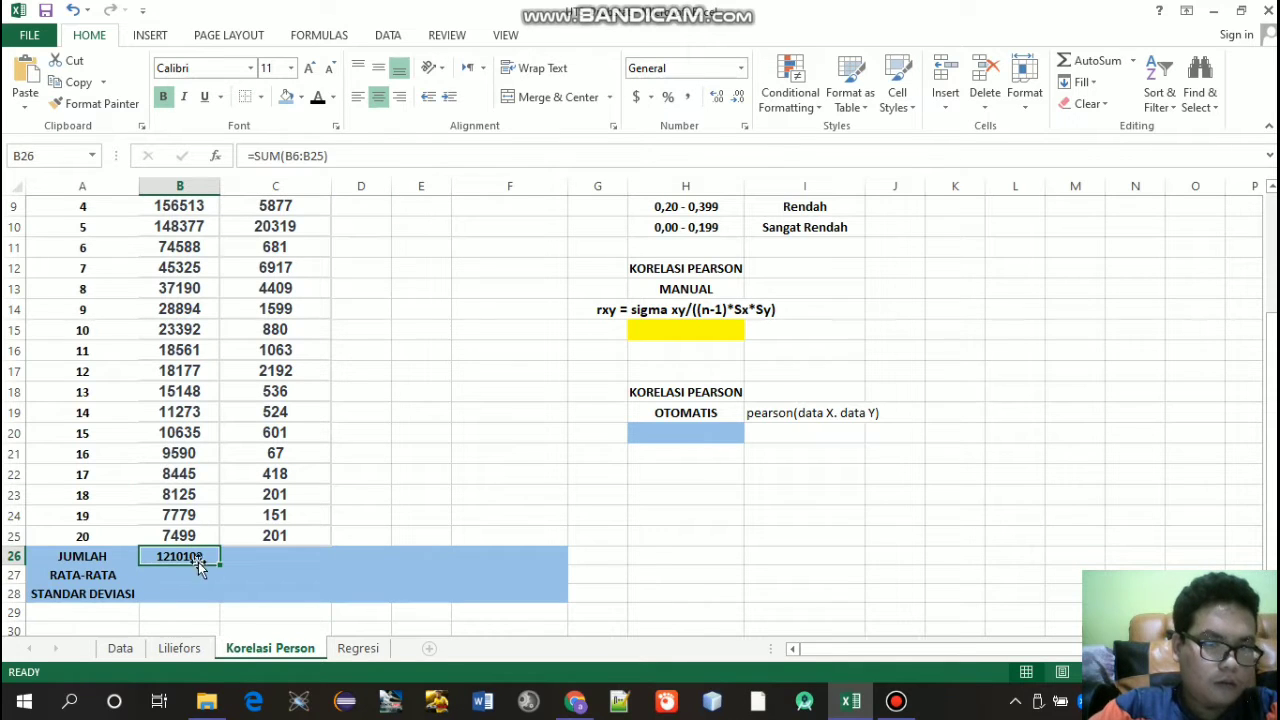
pyautogui.moveTo(220, 562); pyautogui.dragTo(536, 551)
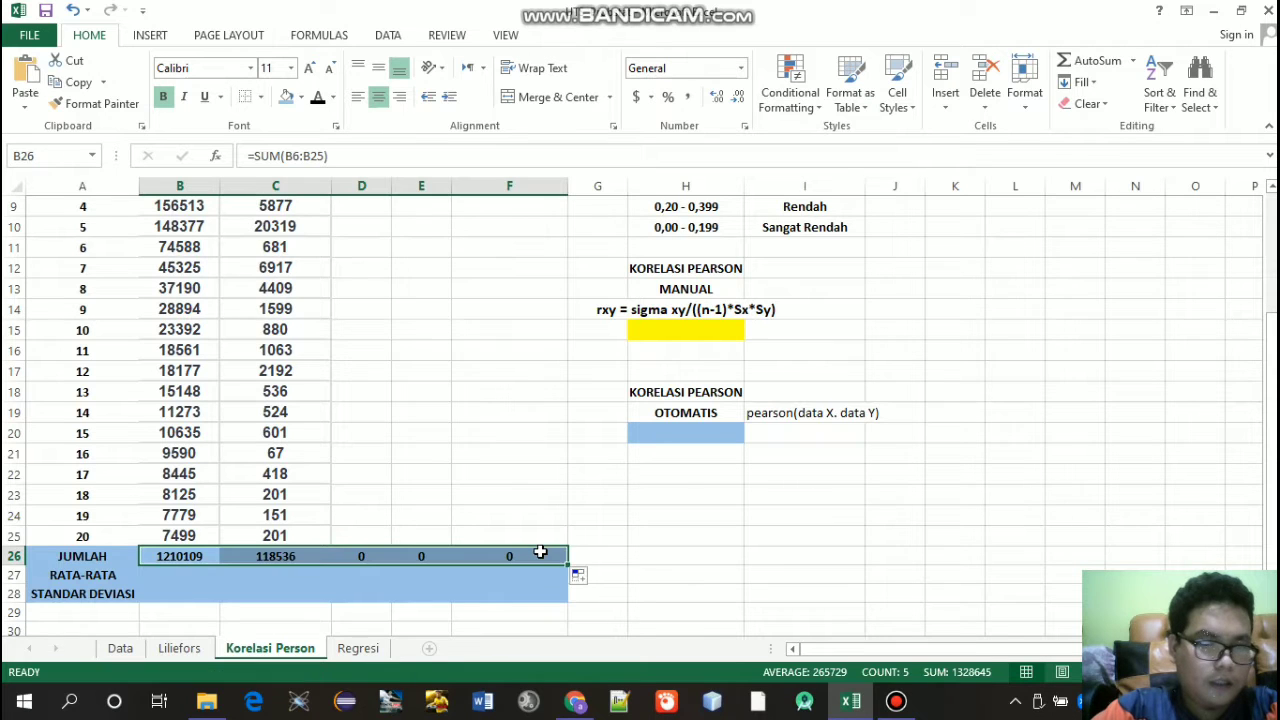
# Step: Enter =AVERAGE(B6:B25) in B27 as the RATA-RATA of Jumlah Kasus (Y)
pyautogui.click(183, 573)
pyautogui.write('=')
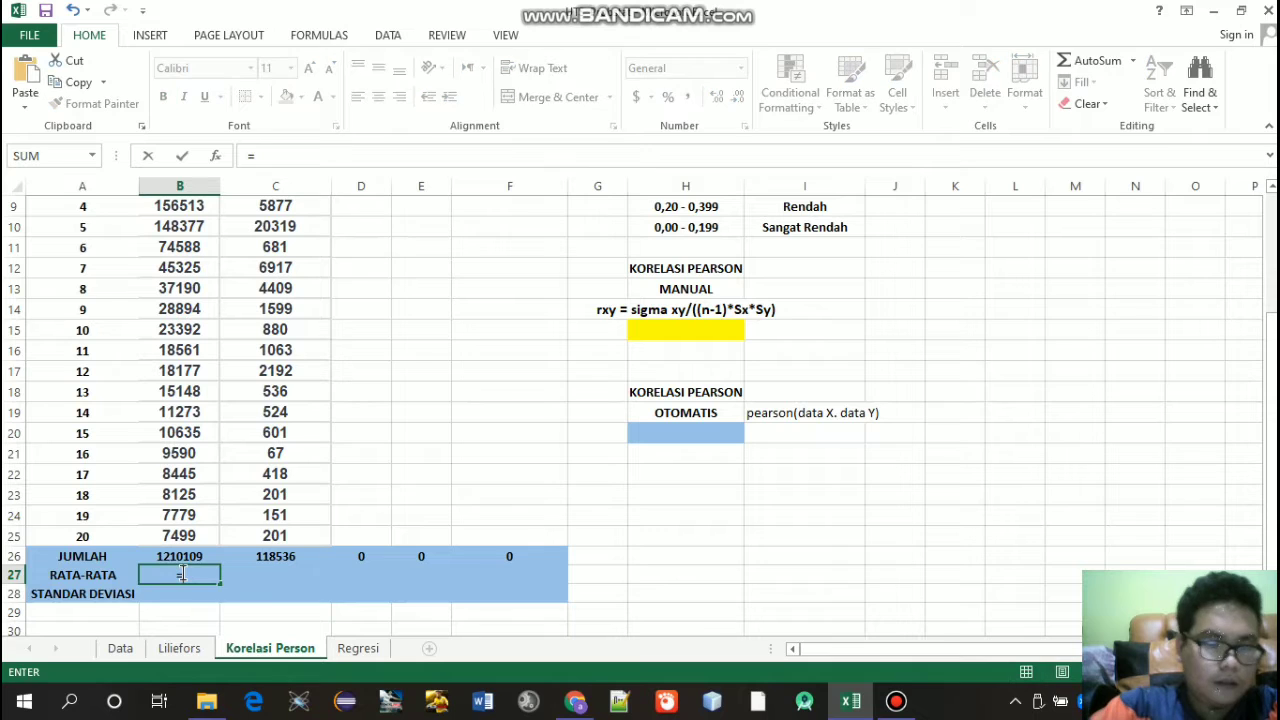
pyautogui.write('AVER')
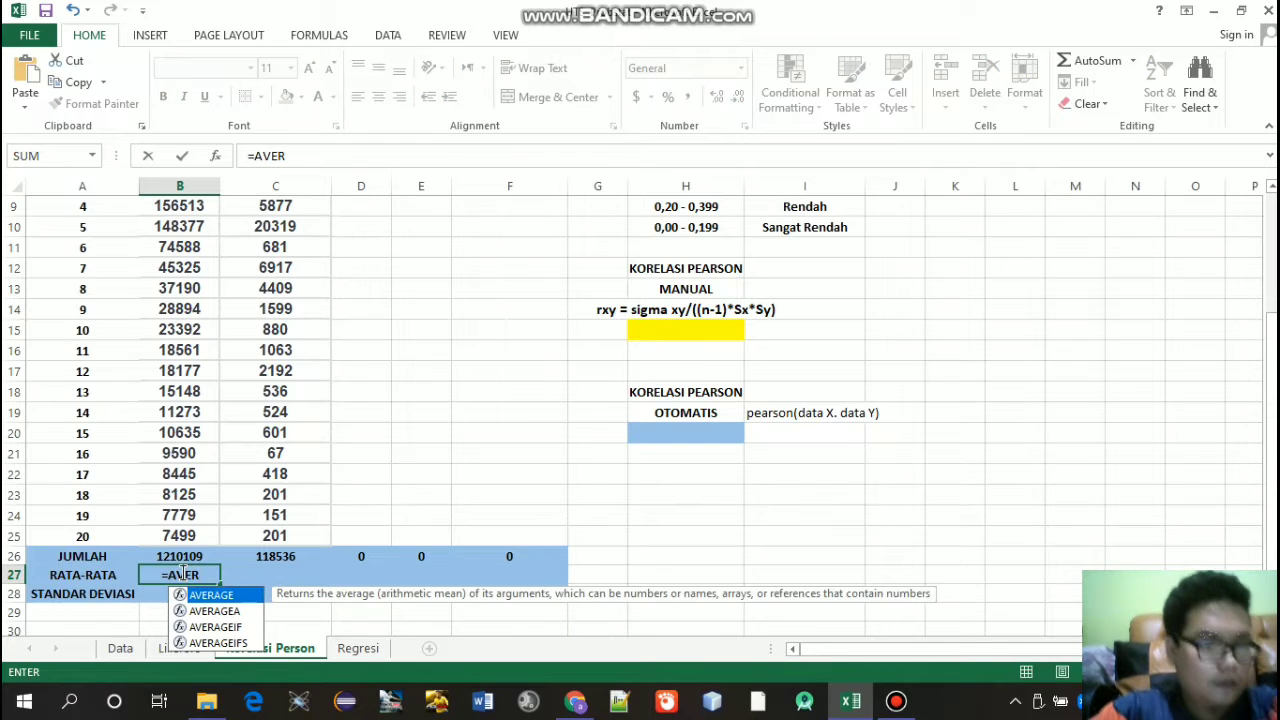
pyautogui.press('Tab')
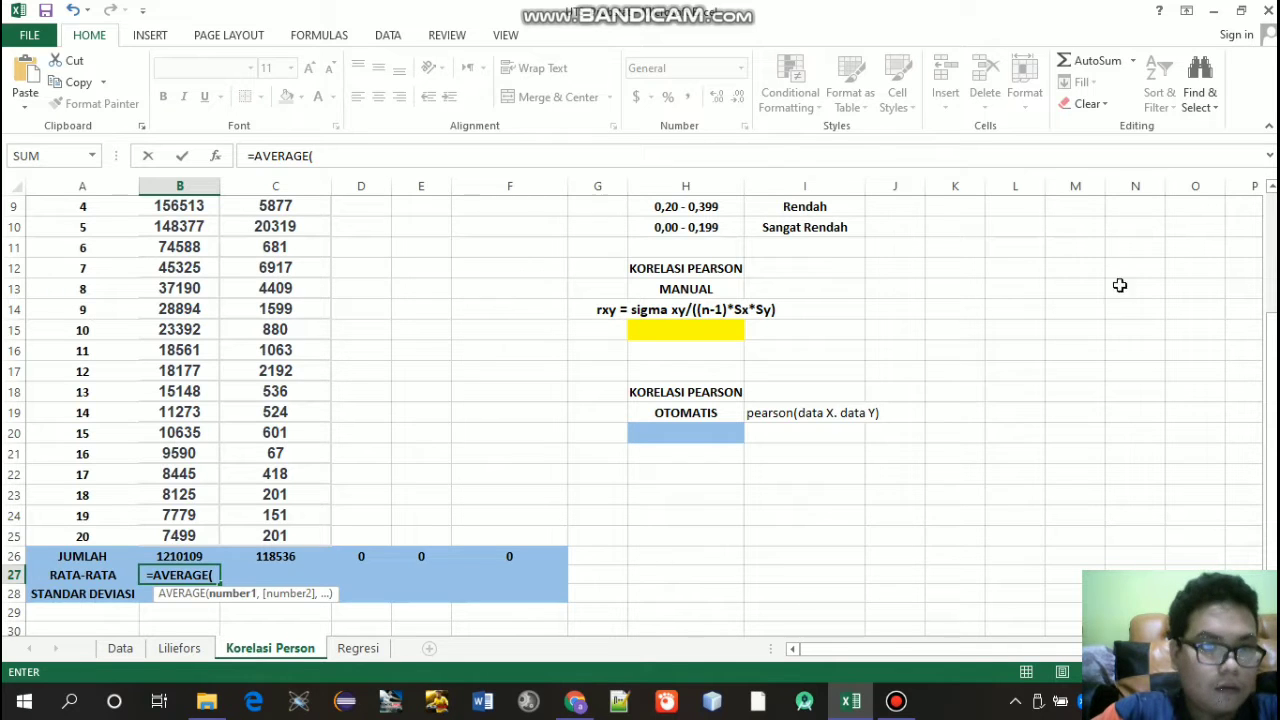
pyautogui.moveTo(1270, 357); pyautogui.dragTo(1270, 334)
pyautogui.moveTo(187, 268); pyautogui.dragTo(180, 572)
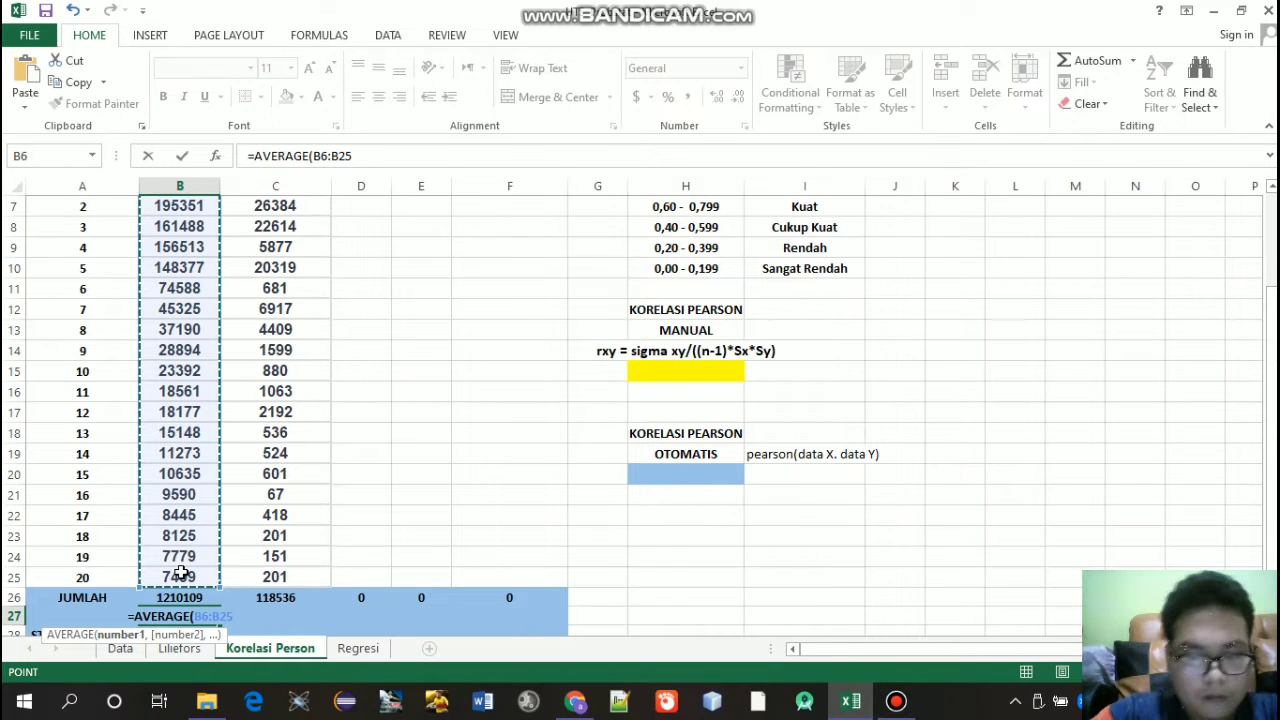
pyautogui.press('Return')
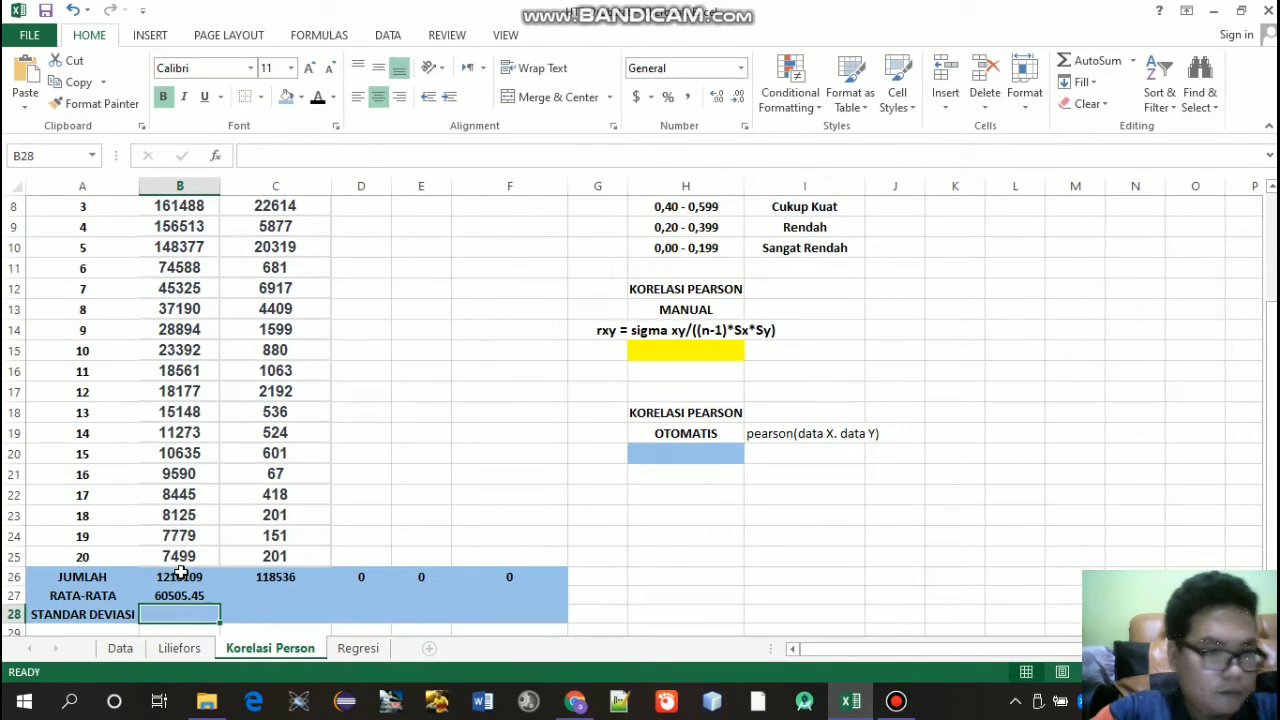
# Step: Try to fill the RATA-RATA formula from B27 across to F27
pyautogui.click(197, 597)
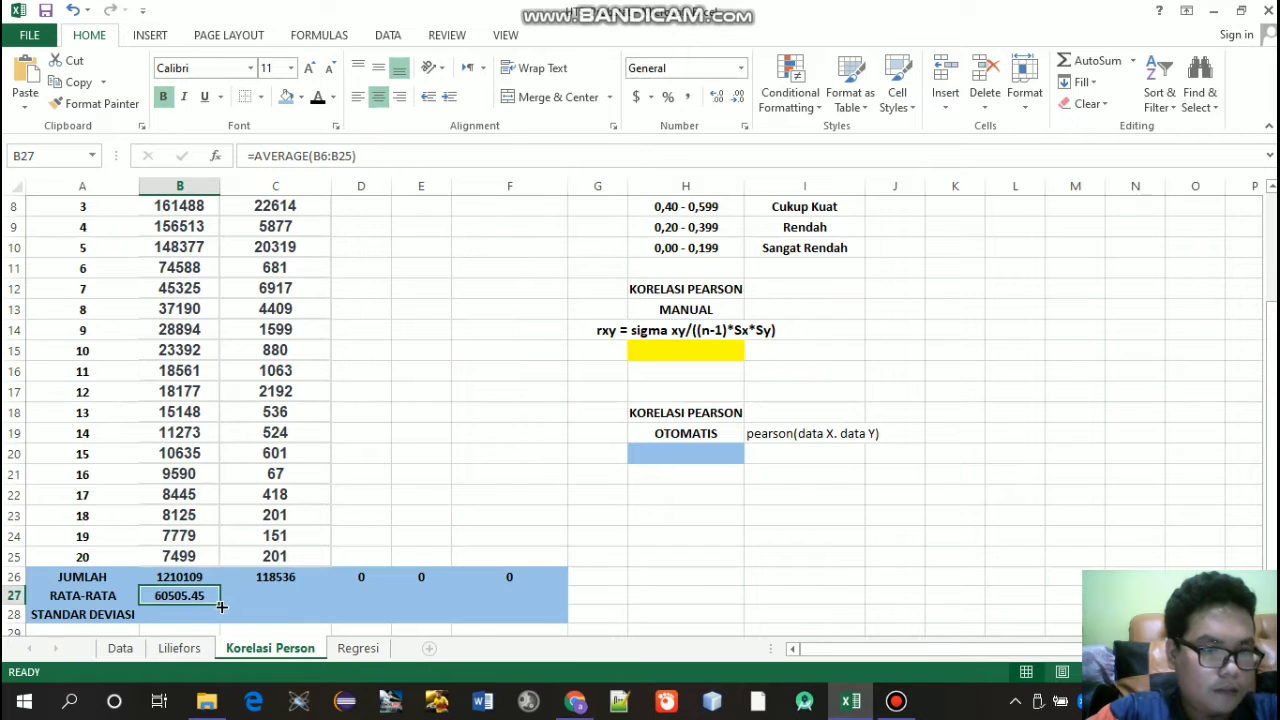
pyautogui.moveTo(221, 605); pyautogui.dragTo(452, 600)
pyautogui.moveTo(466, 598); pyautogui.dragTo(520, 596)
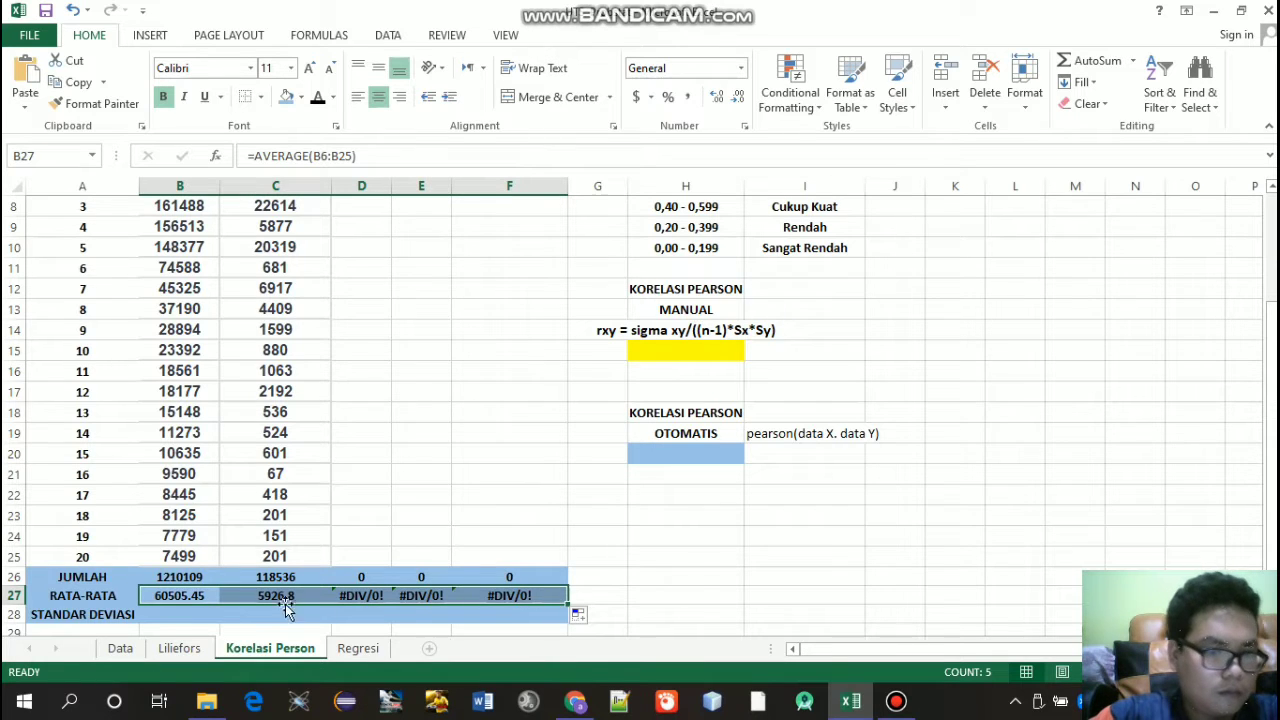
pyautogui.click(182, 613)
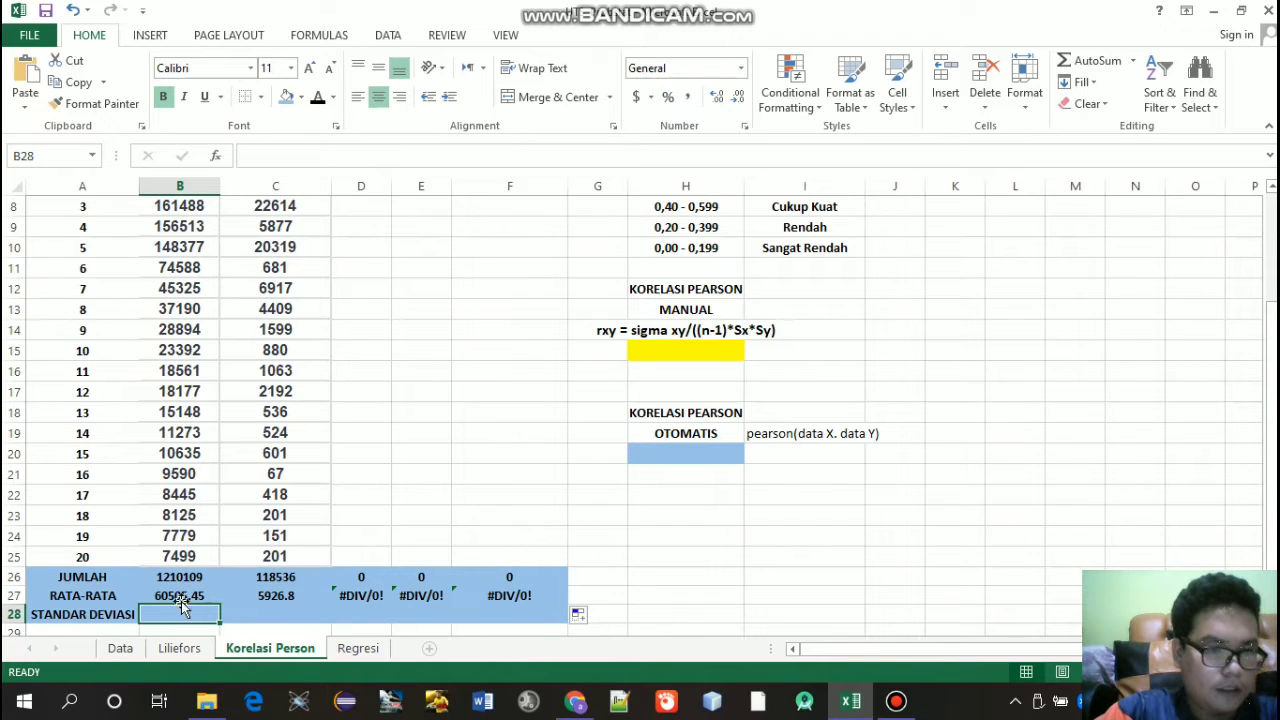
# Step: Undo the fill of the RATA-RATA row and fill the B27 formula across to C27 only
pyautogui.click(182, 597)
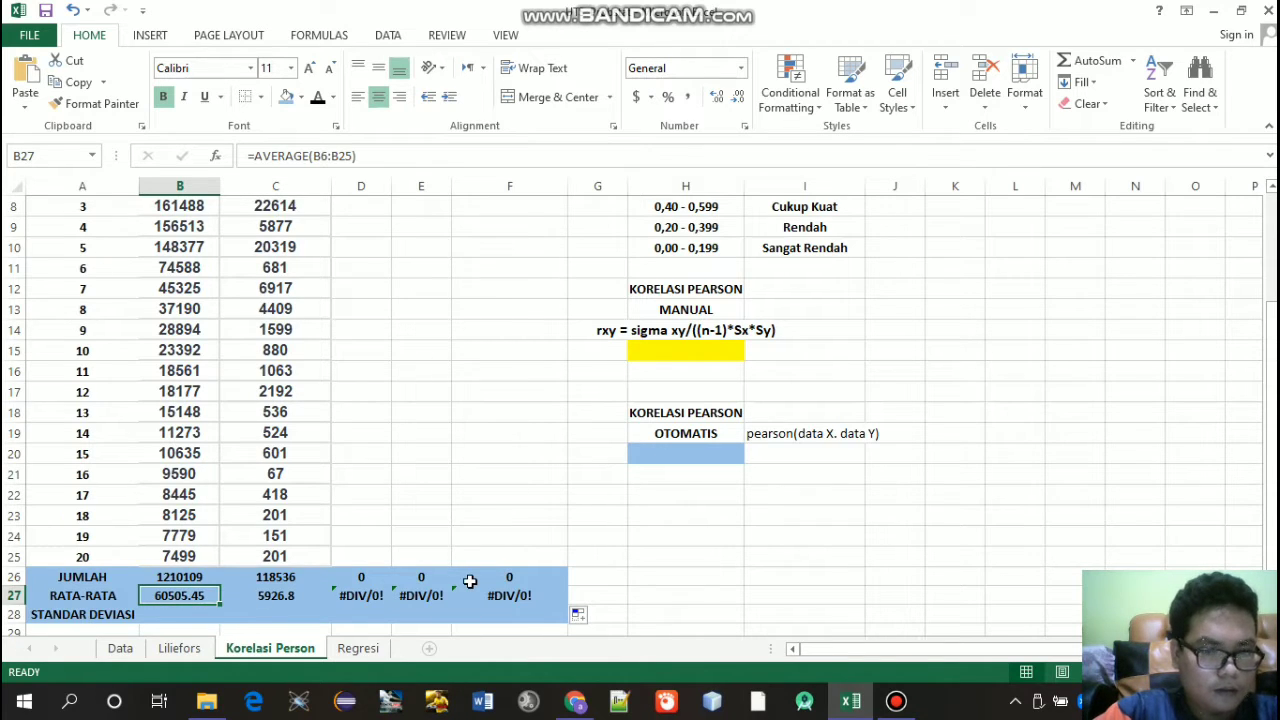
pyautogui.hotkey('ctrl', 'z')
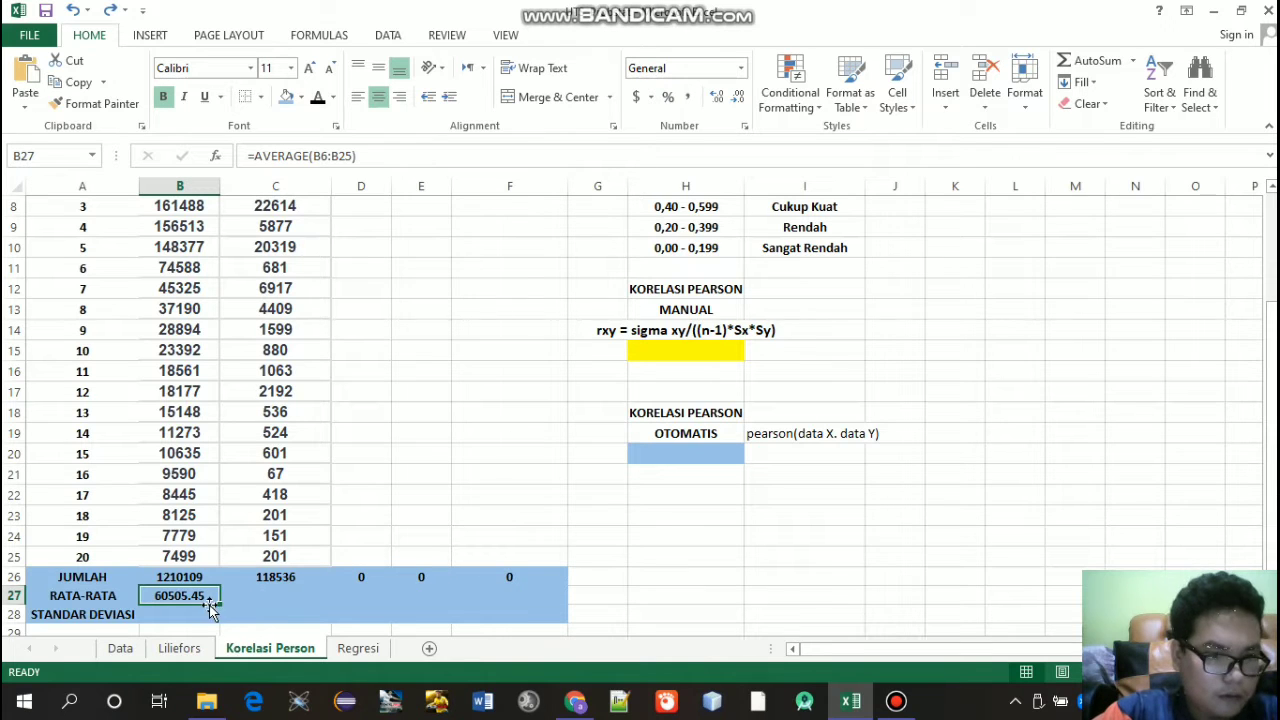
pyautogui.moveTo(225, 601); pyautogui.dragTo(286, 597)
# Step: Enter =STDEV(B6:B25) in B28 as the STANDAR DEVIASI of Jumlah Kasus (Y) and fill it across to C28
pyautogui.click(174, 614)
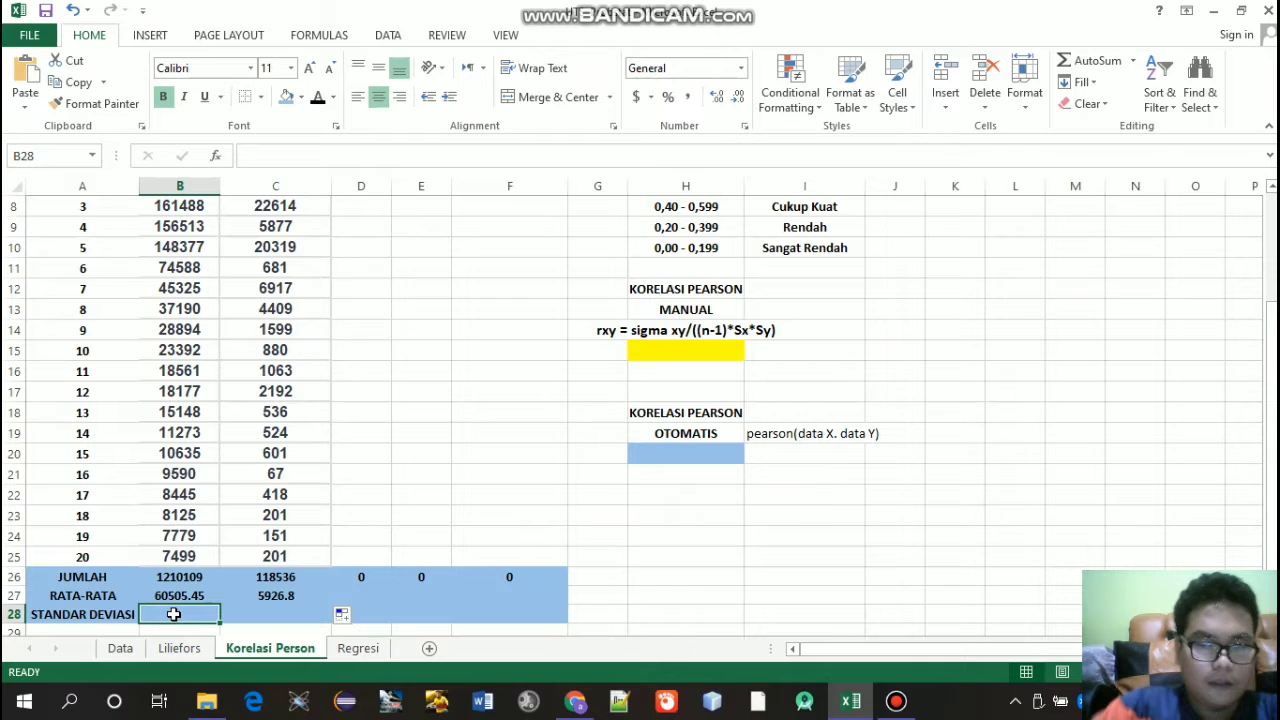
pyautogui.write('=')
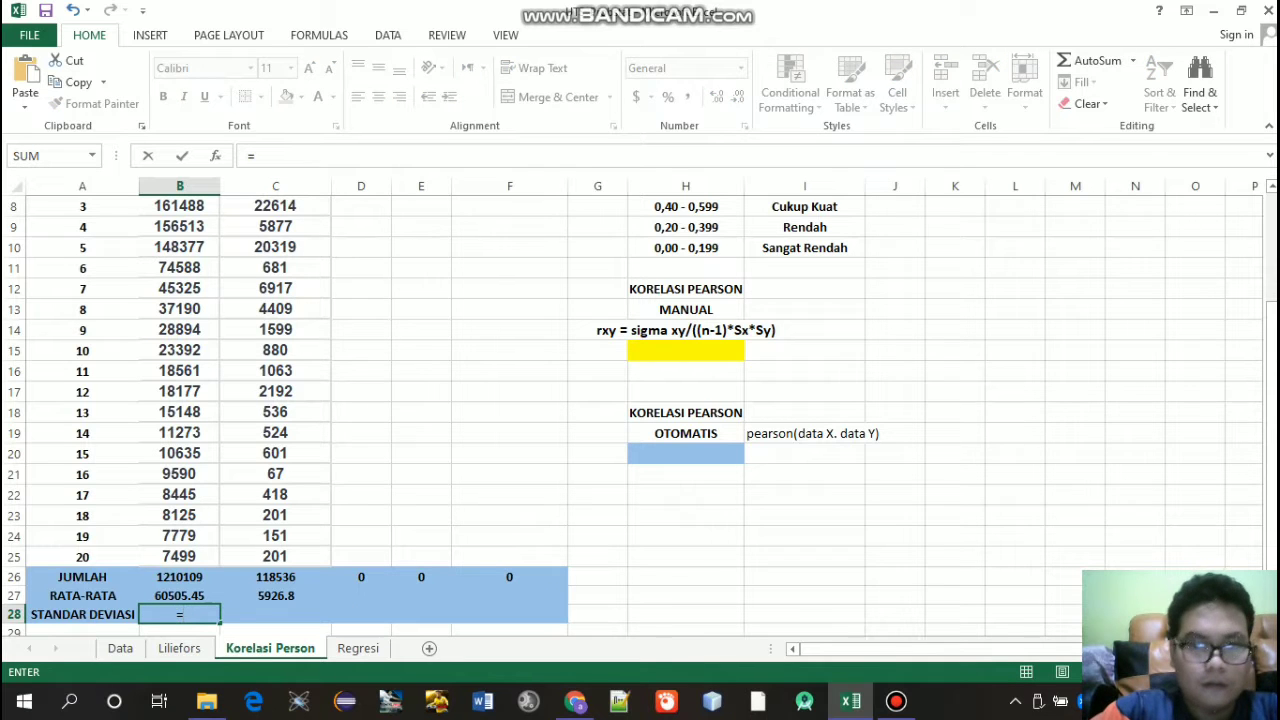
pyautogui.moveTo(1274, 388); pyautogui.dragTo(1268, 314)
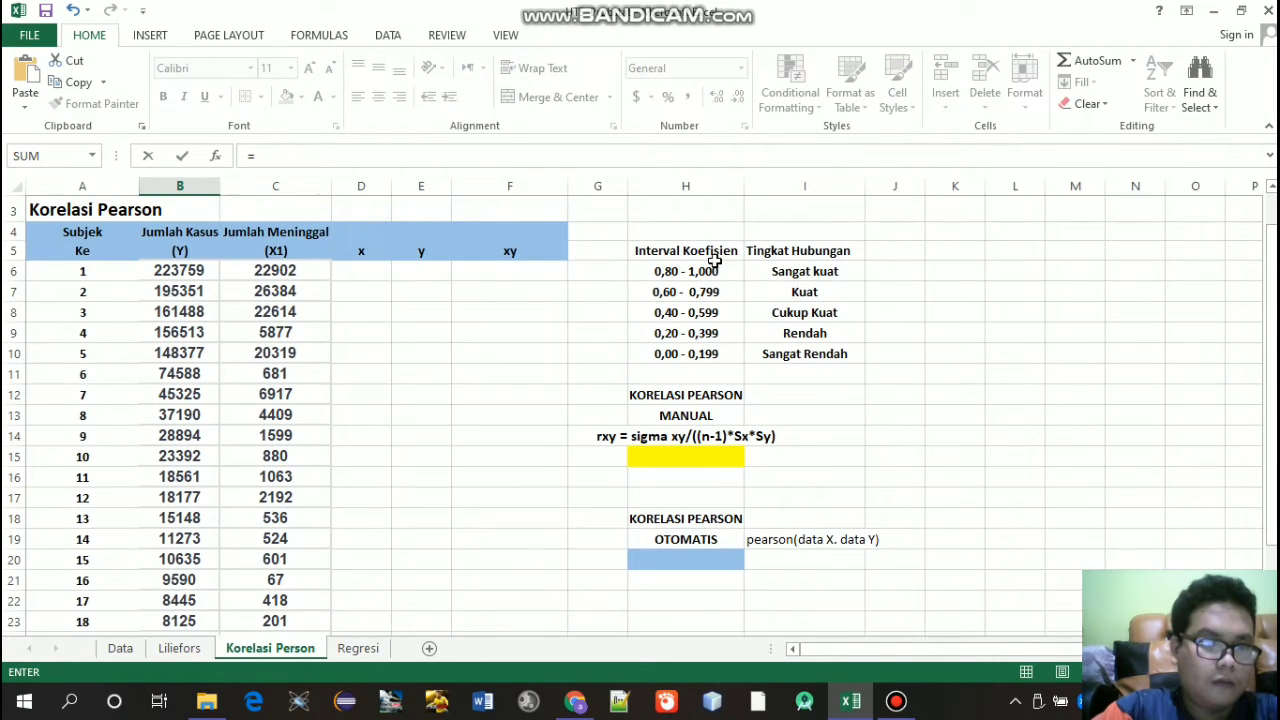
pyautogui.click(266, 155)
pyautogui.write('S')
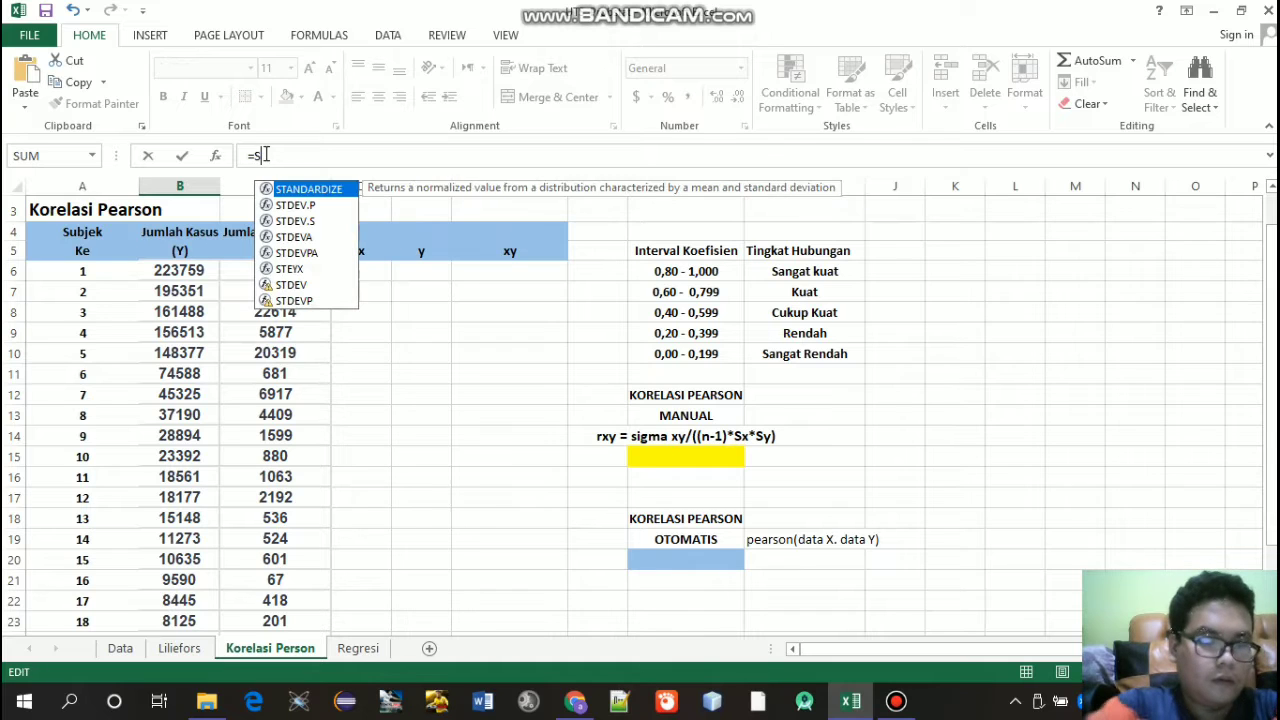
pyautogui.write('T')
pyautogui.press('Down')
pyautogui.press('Down')
pyautogui.press('Down')
pyautogui.press('Down')
pyautogui.press('Down')
pyautogui.press('Down')
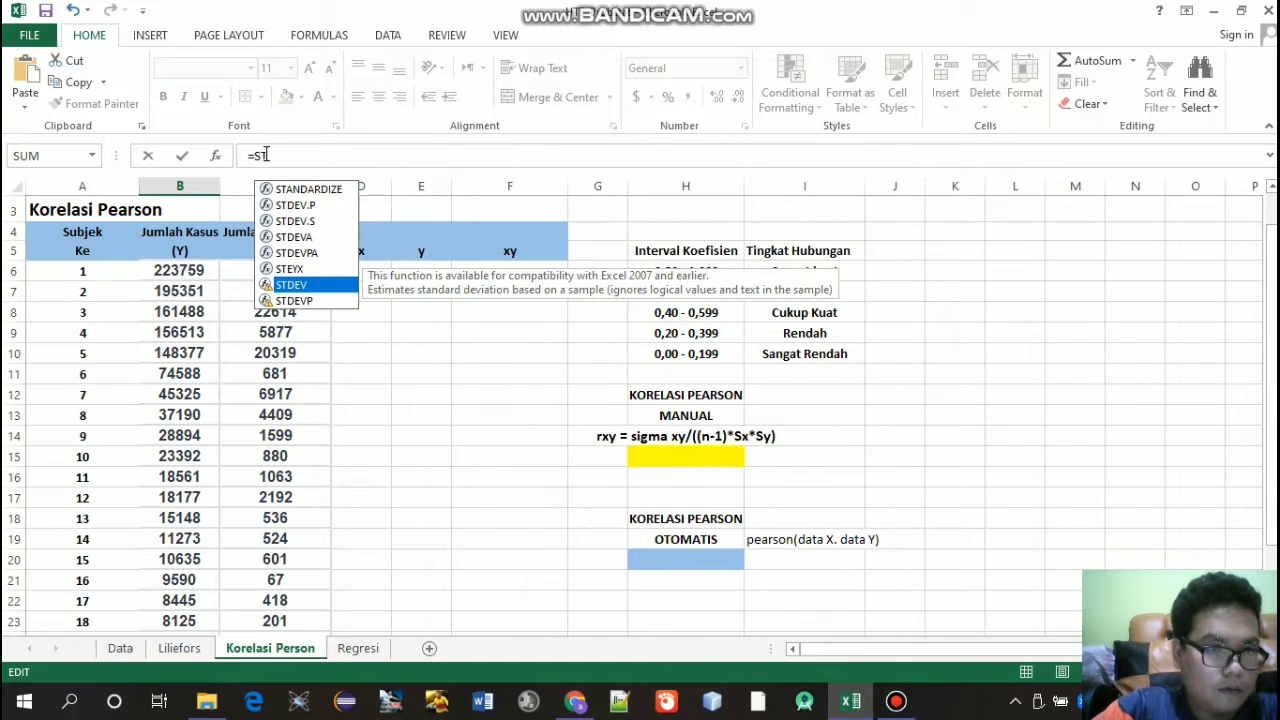
pyautogui.press('Tab')
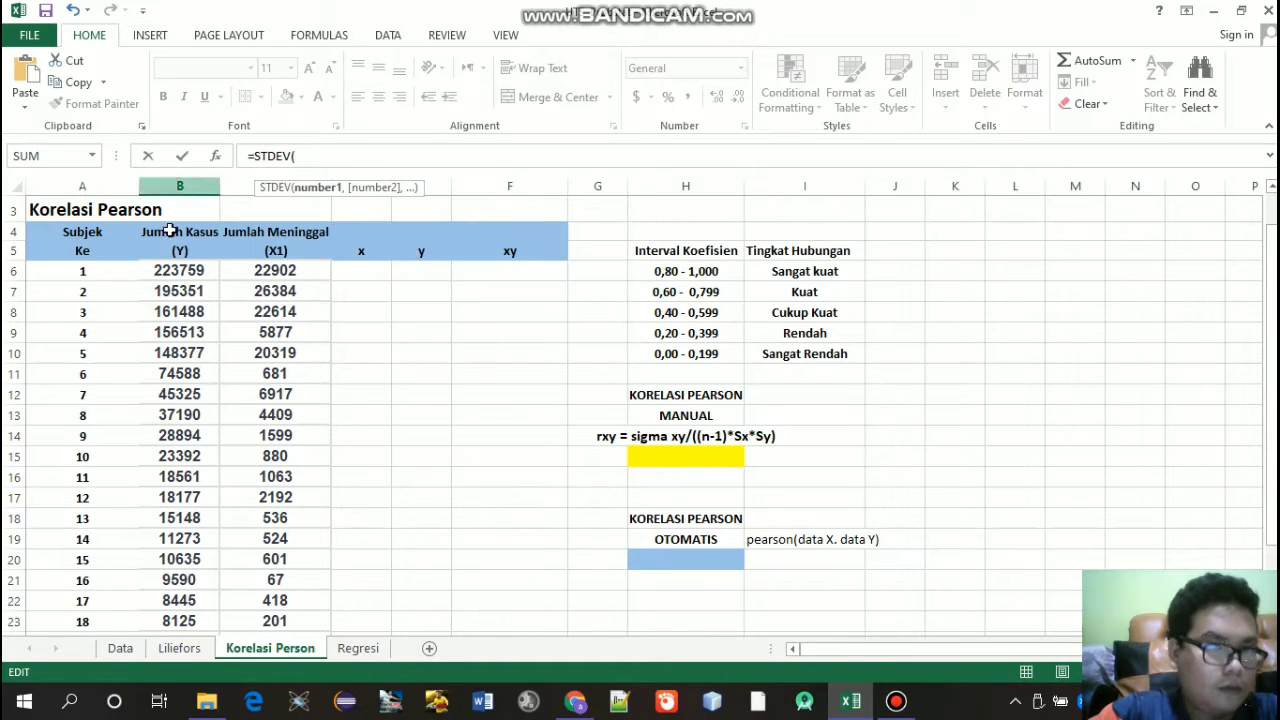
pyautogui.moveTo(160, 270); pyautogui.dragTo(180, 557)
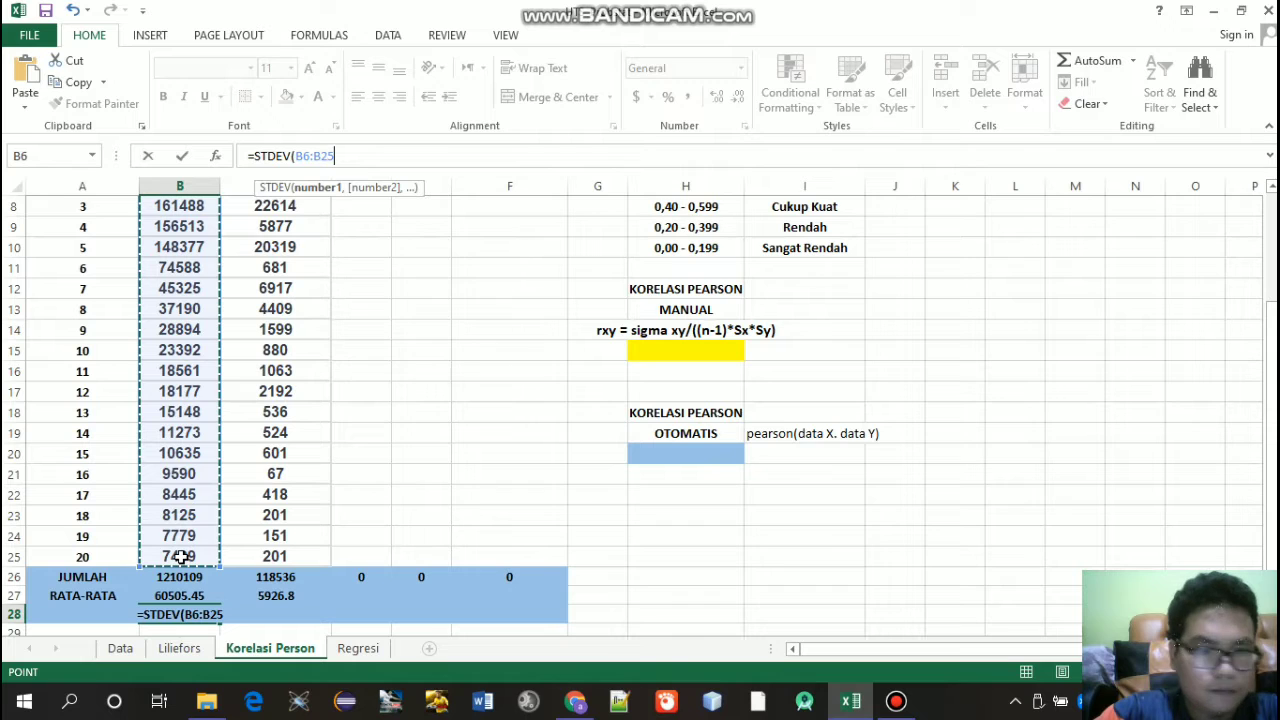
pyautogui.press('Return')
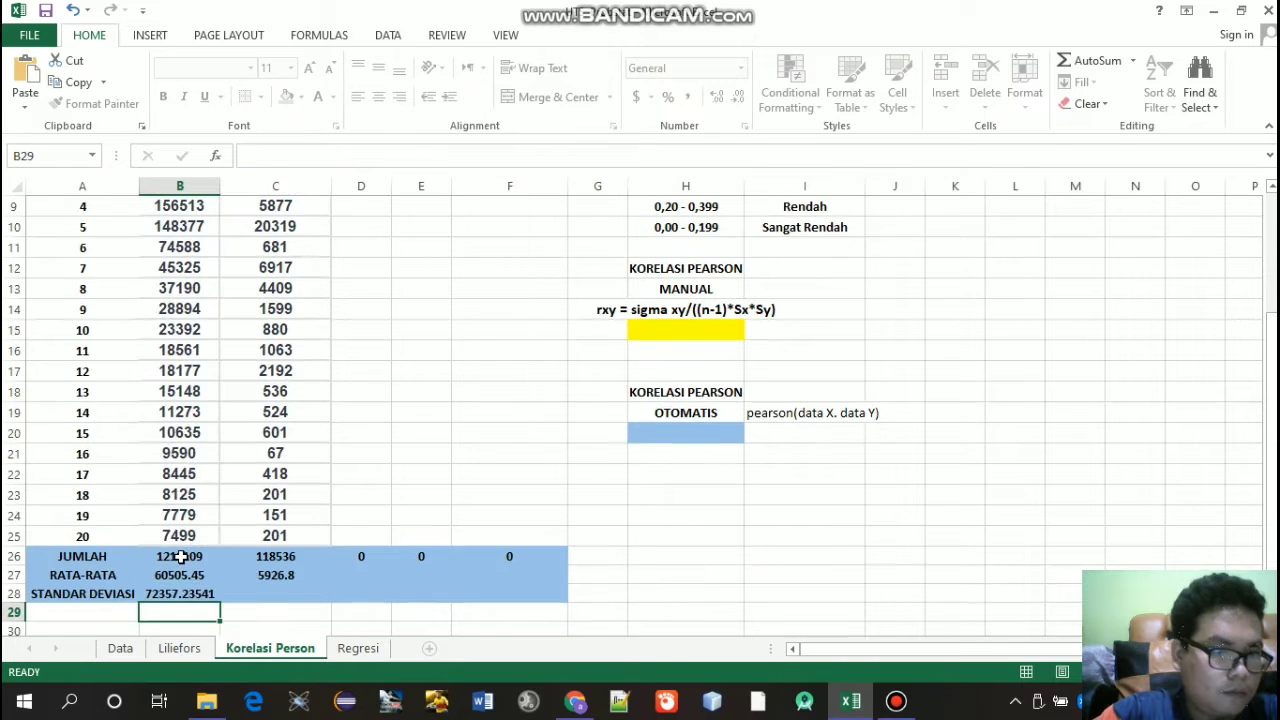
pyautogui.click(202, 594)
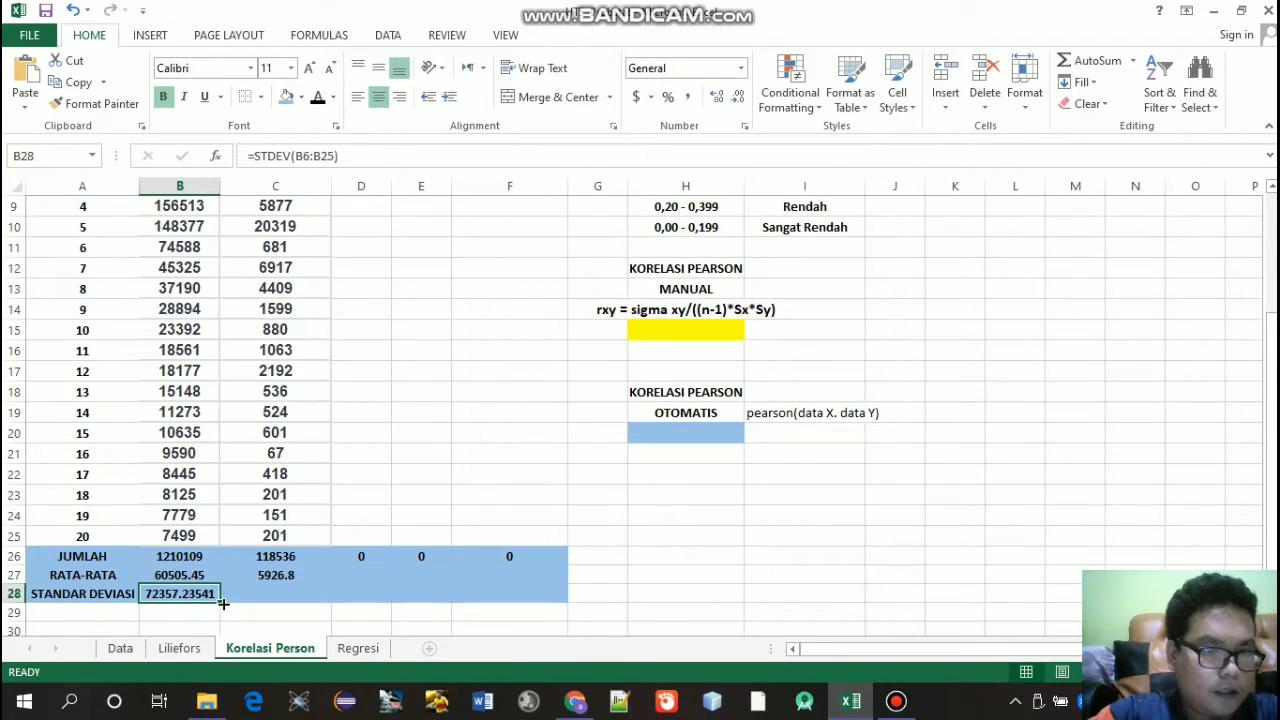
pyautogui.moveTo(223, 604); pyautogui.dragTo(322, 602)
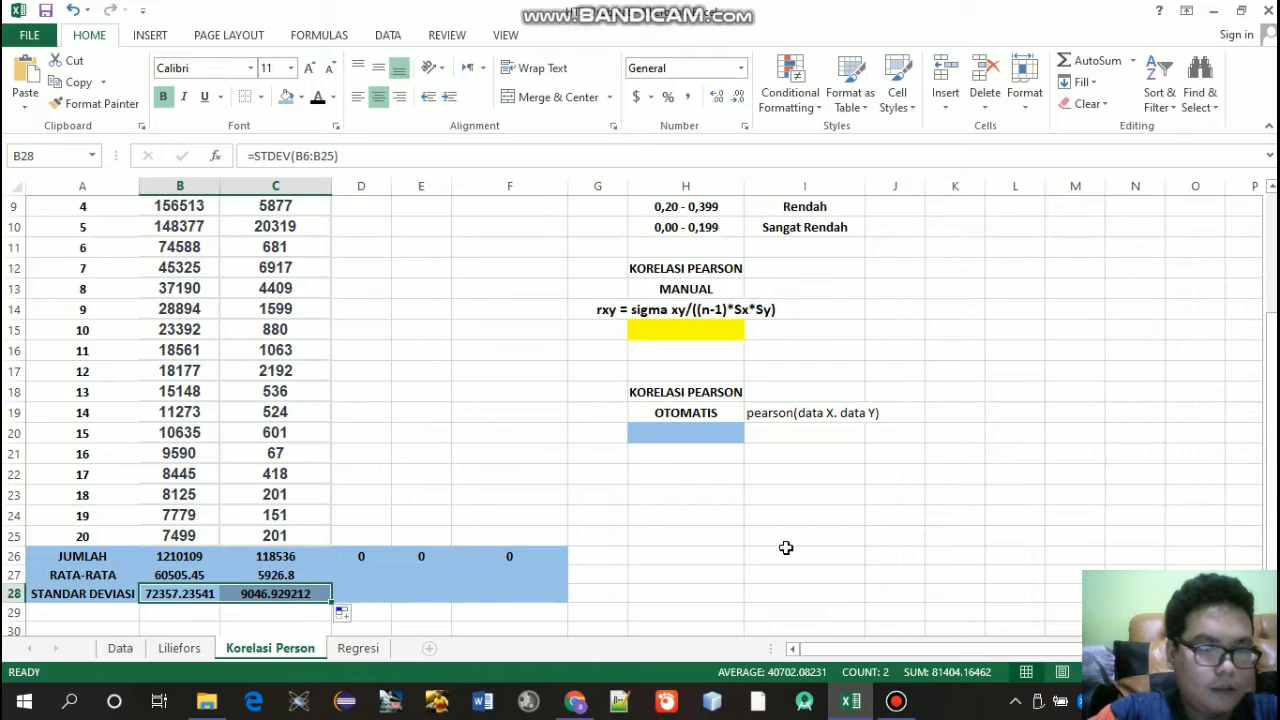
# Step: Enter =C6-$B$27 in D6 as the x value of the first subject
pyautogui.moveTo(1268, 458); pyautogui.dragTo(1262, 367)
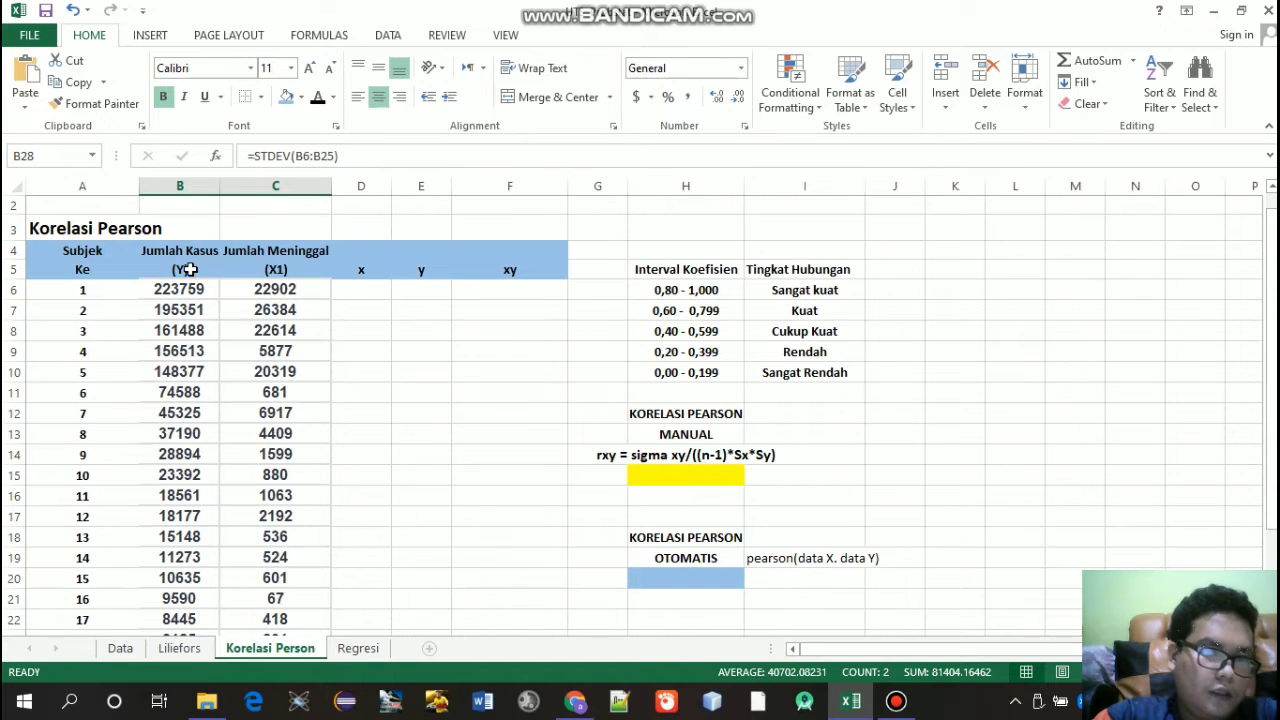
pyautogui.click(363, 290)
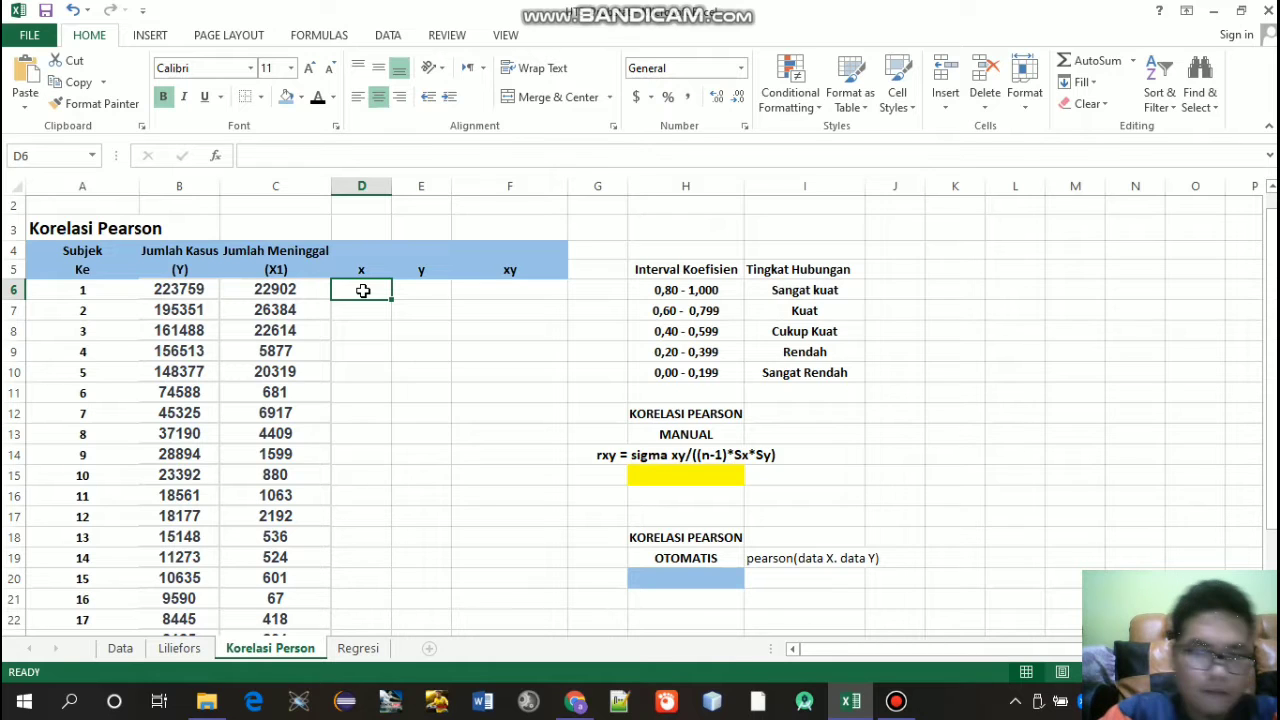
pyautogui.write('=')
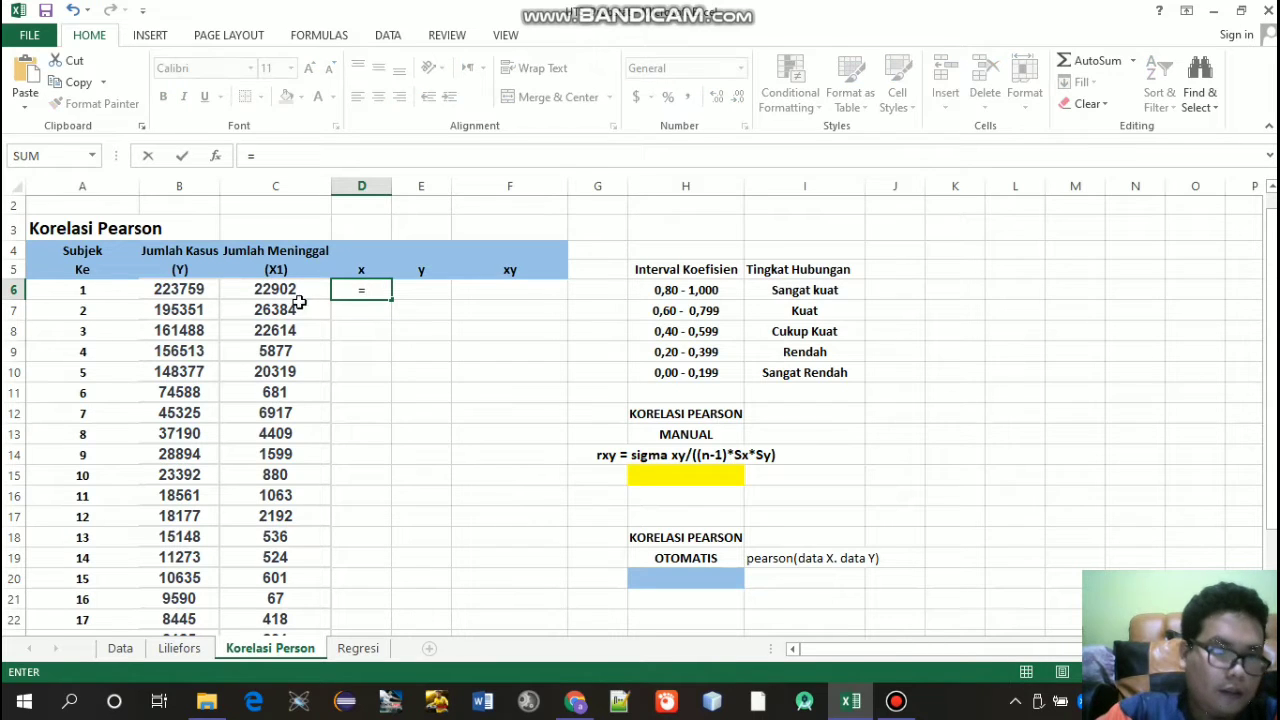
pyautogui.click(277, 289)
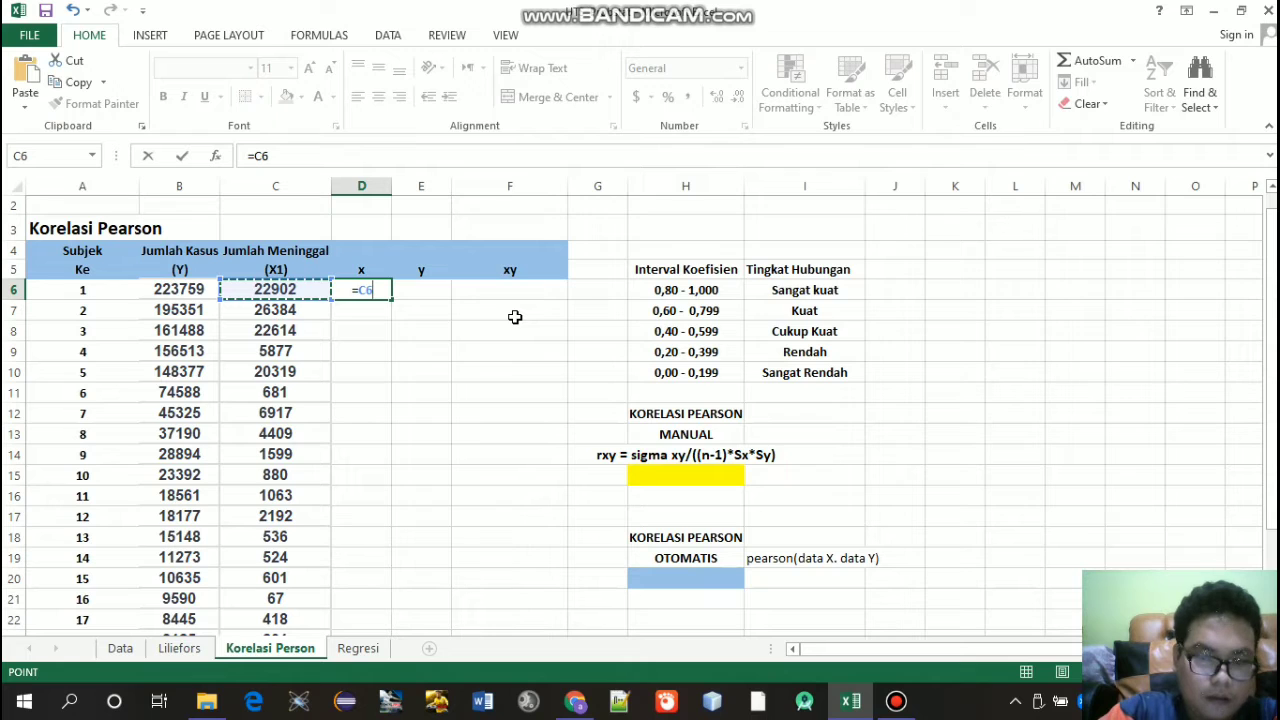
pyautogui.write('-')
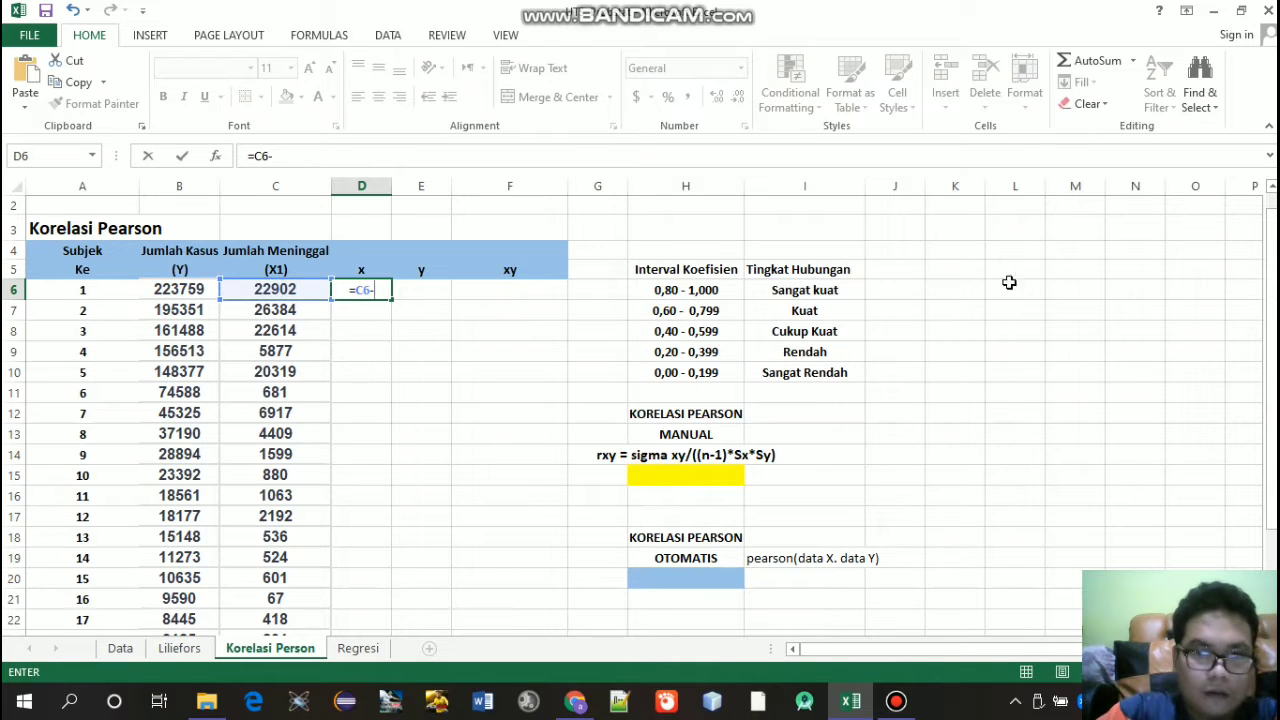
pyautogui.moveTo(1272, 278); pyautogui.dragTo(1272, 370)
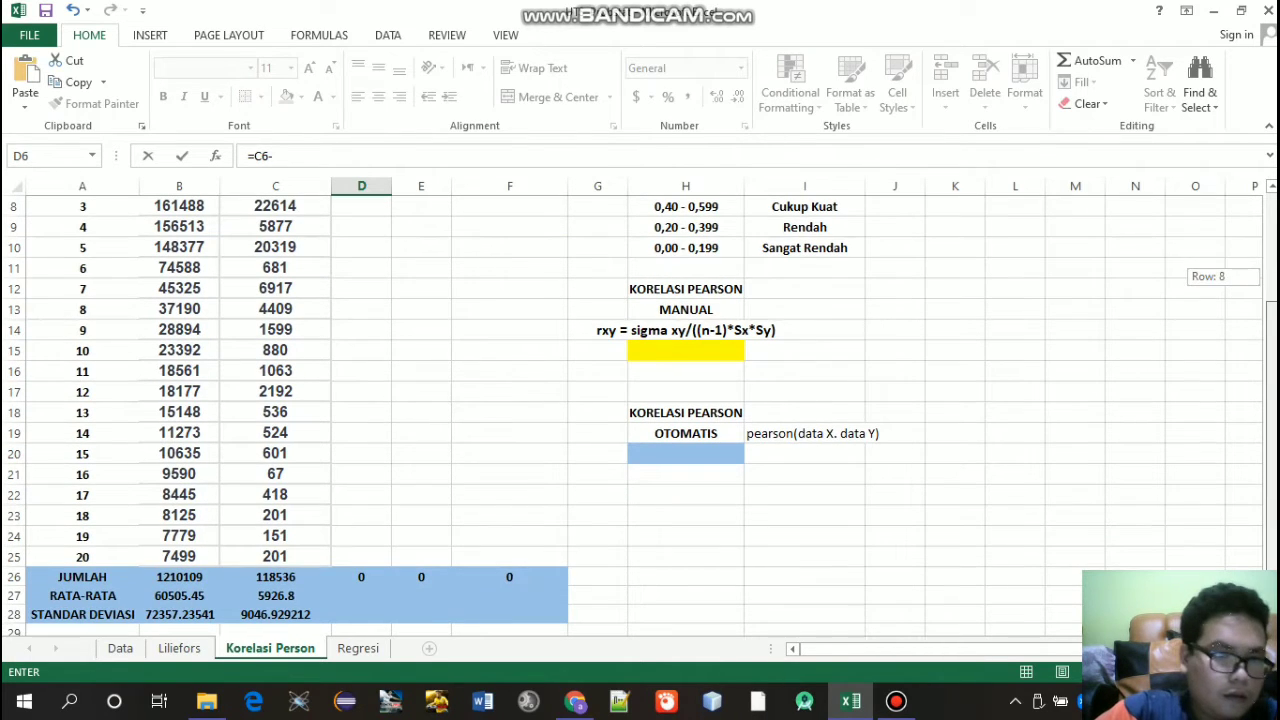
pyautogui.click(200, 594)
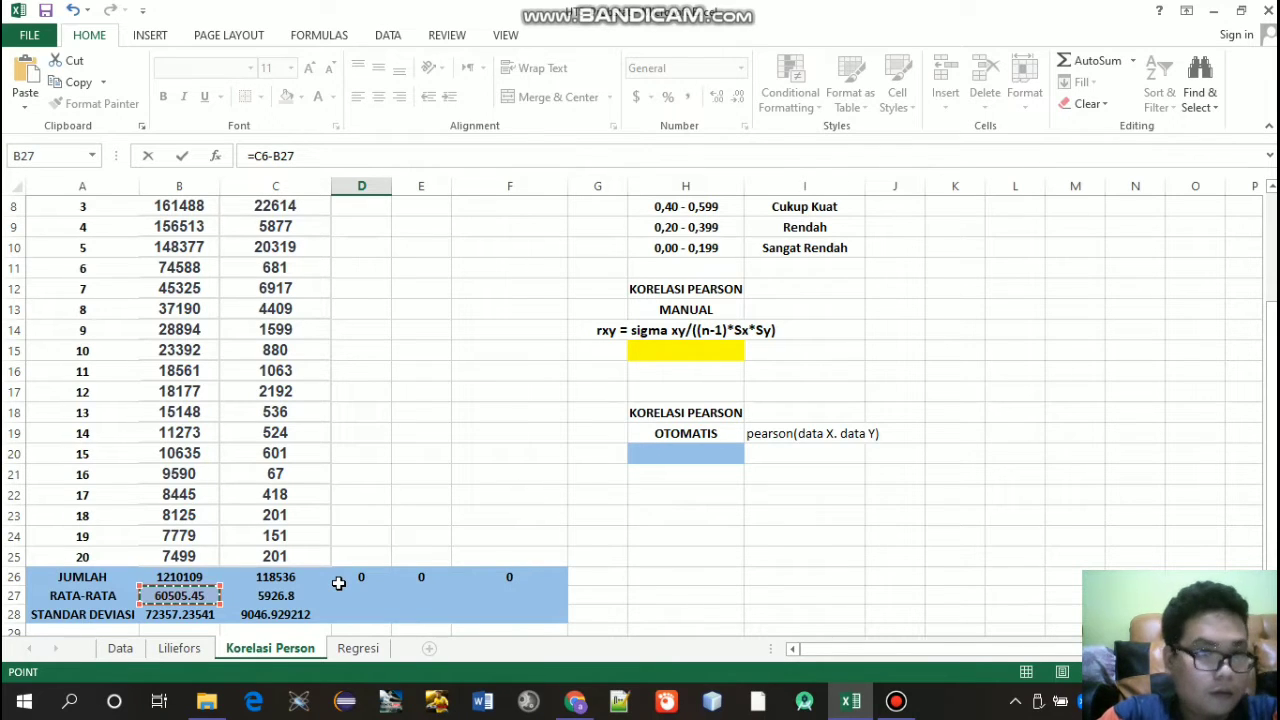
pyautogui.press('F4')
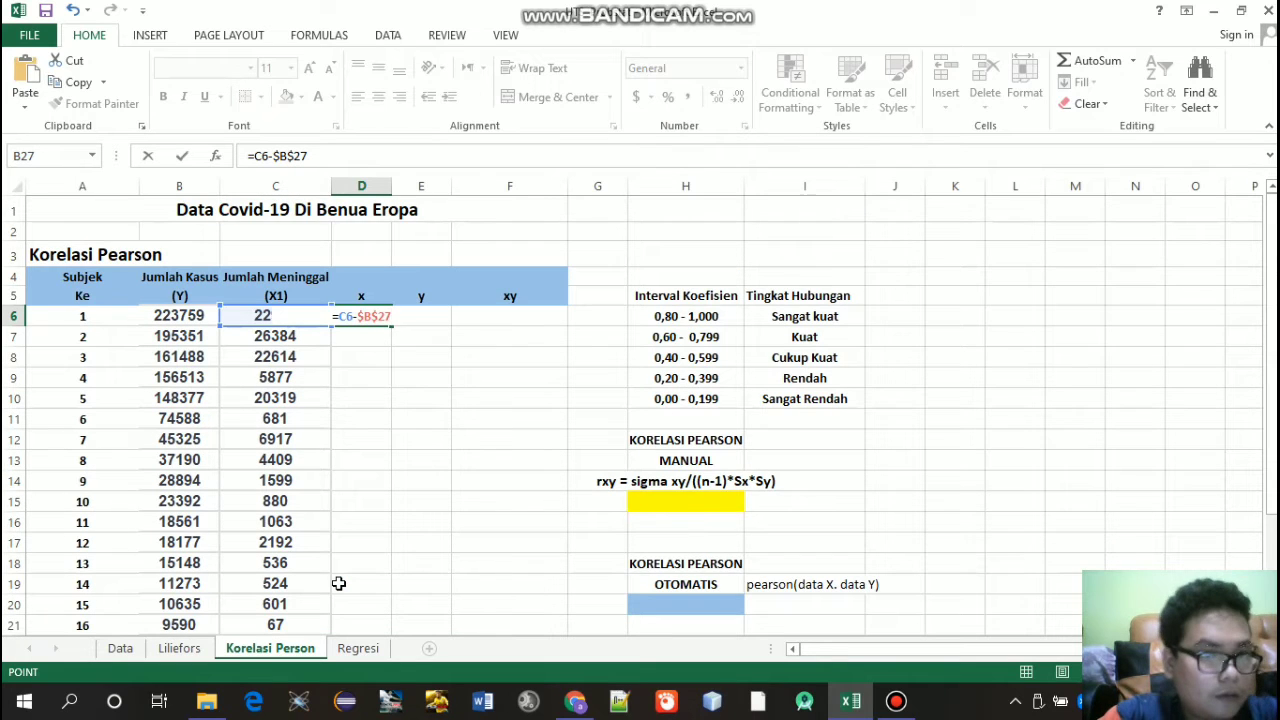
pyautogui.press('Return')
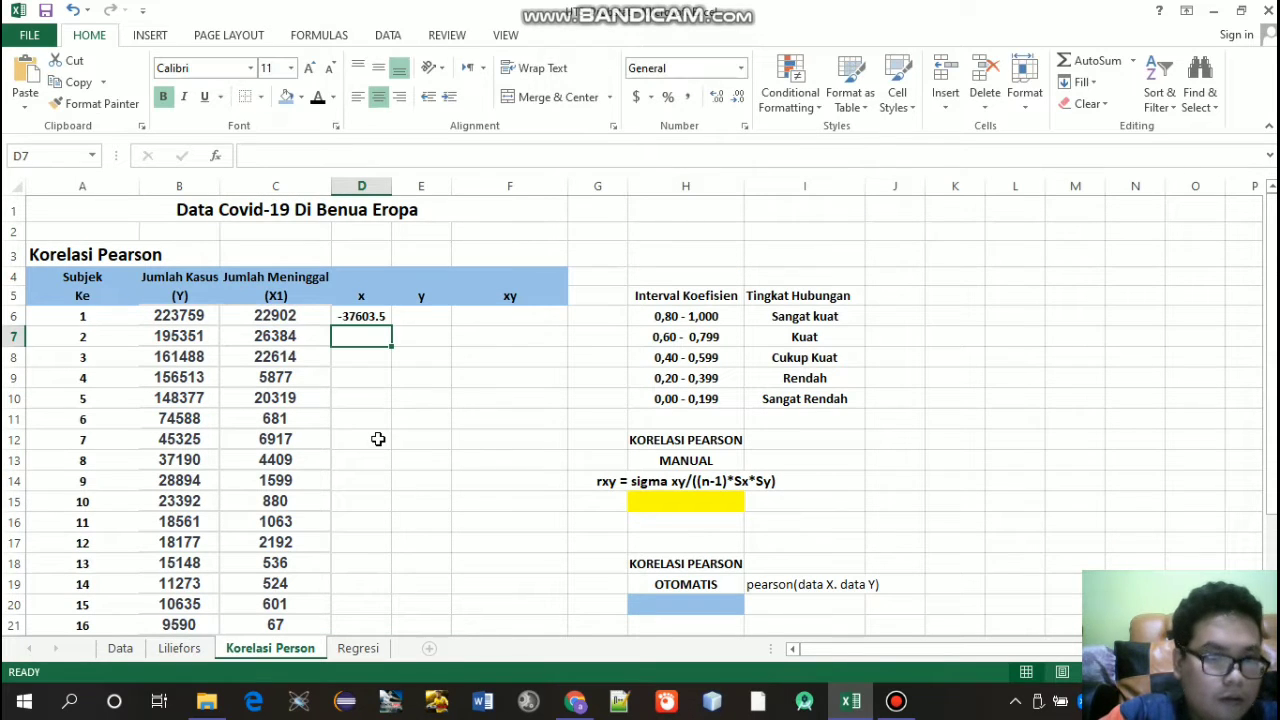
# Step: Fill the D6 formula down to D25 and widen columns D and E
pyautogui.click(370, 314)
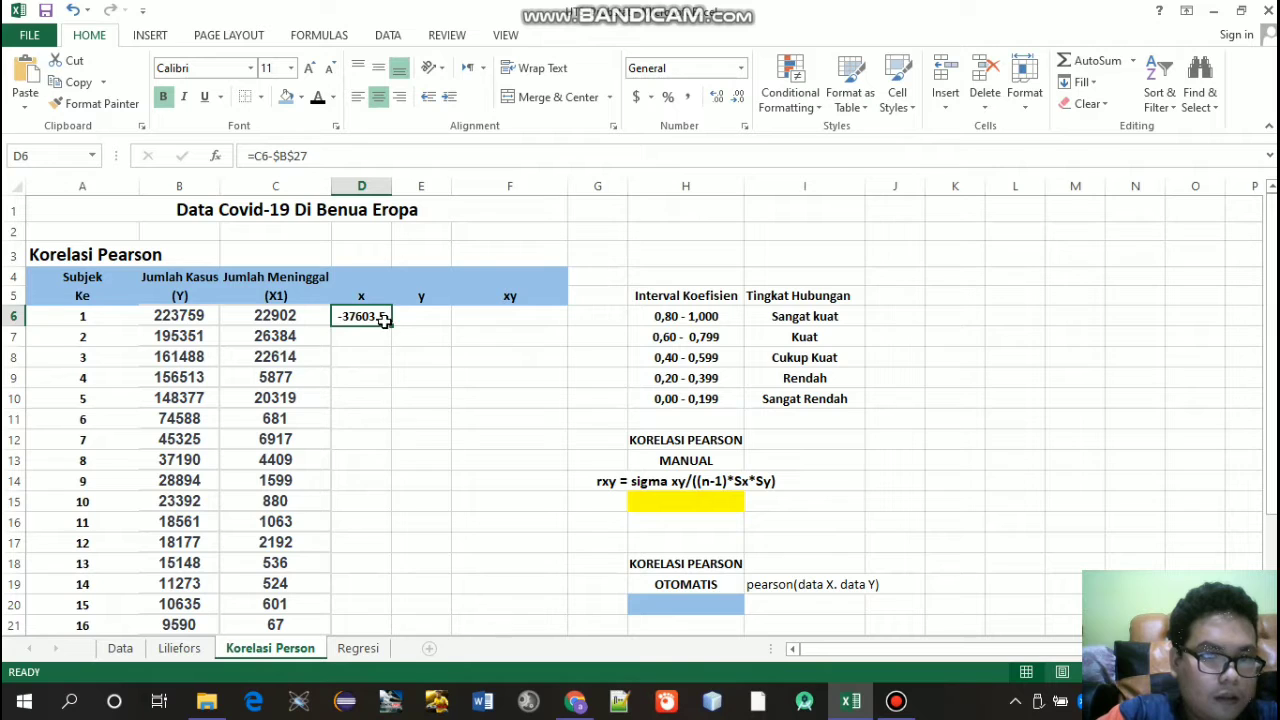
pyautogui.moveTo(391, 326); pyautogui.dragTo(360, 579)
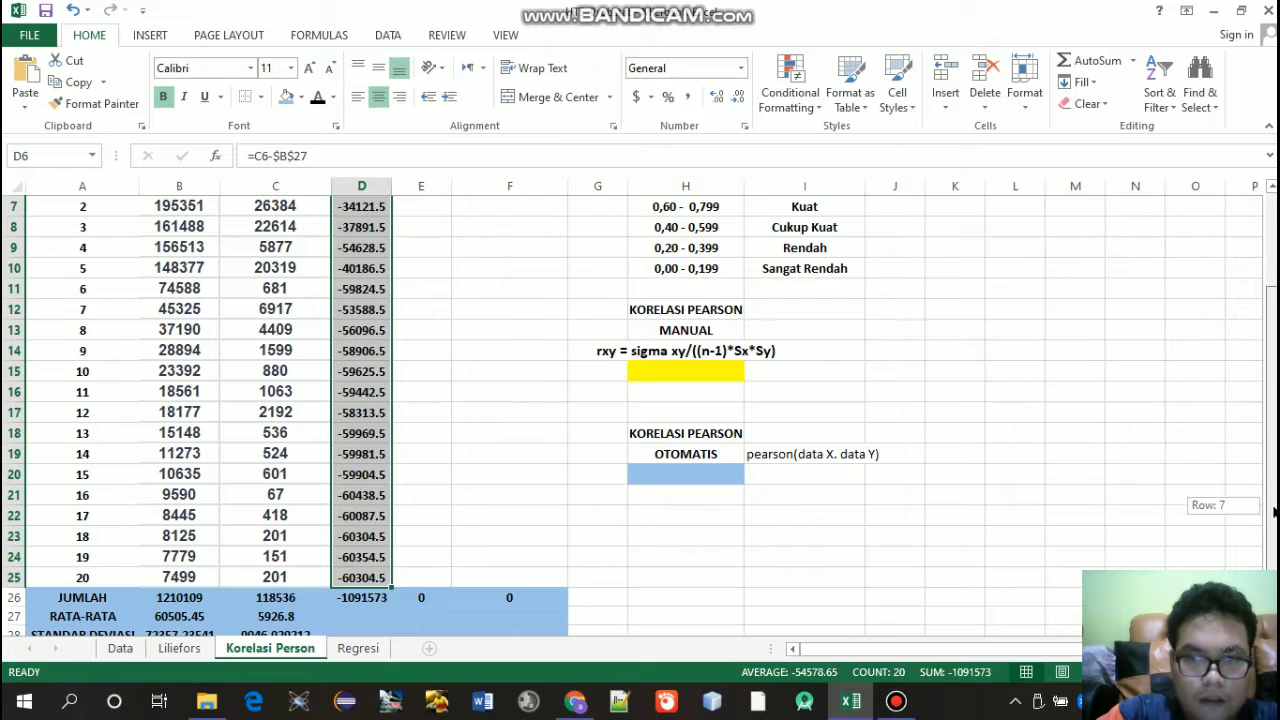
pyautogui.scroll(2, 1257, 514)
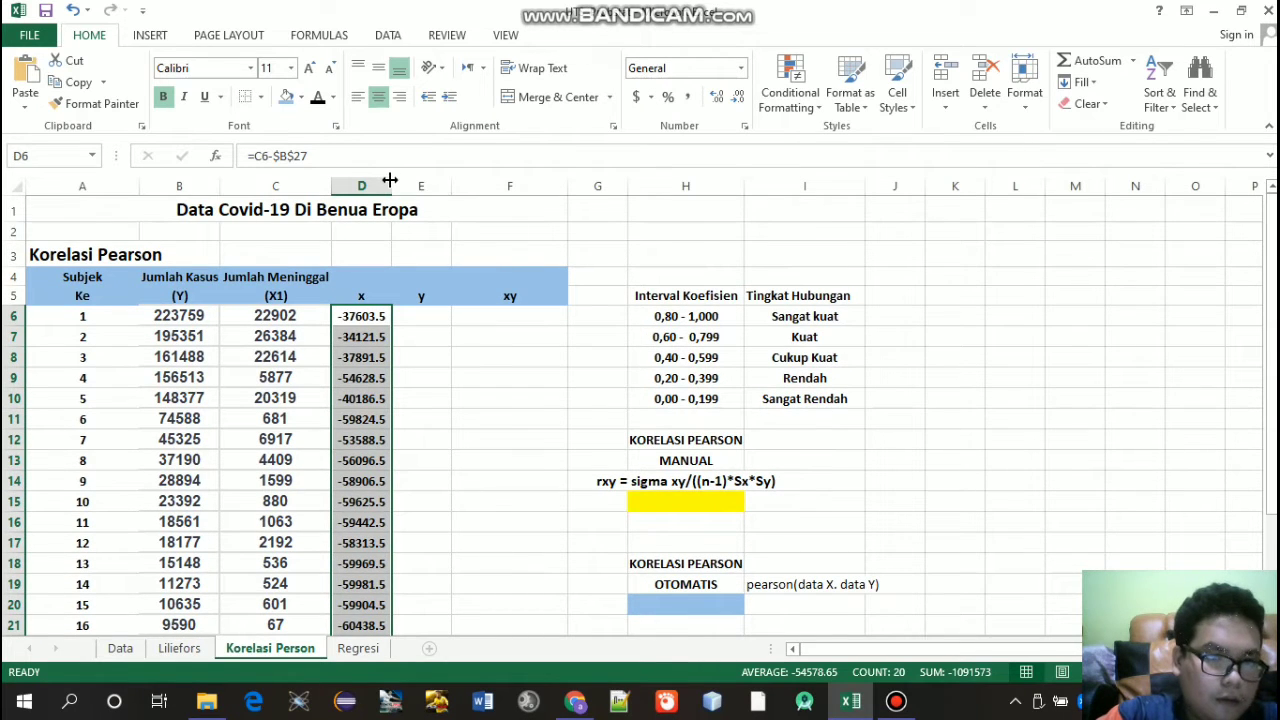
pyautogui.moveTo(391, 180); pyautogui.dragTo(510, 185)
# Step: Enter =B6-$B$27 in E6 as the y value of the first subject
pyautogui.click(481, 317)
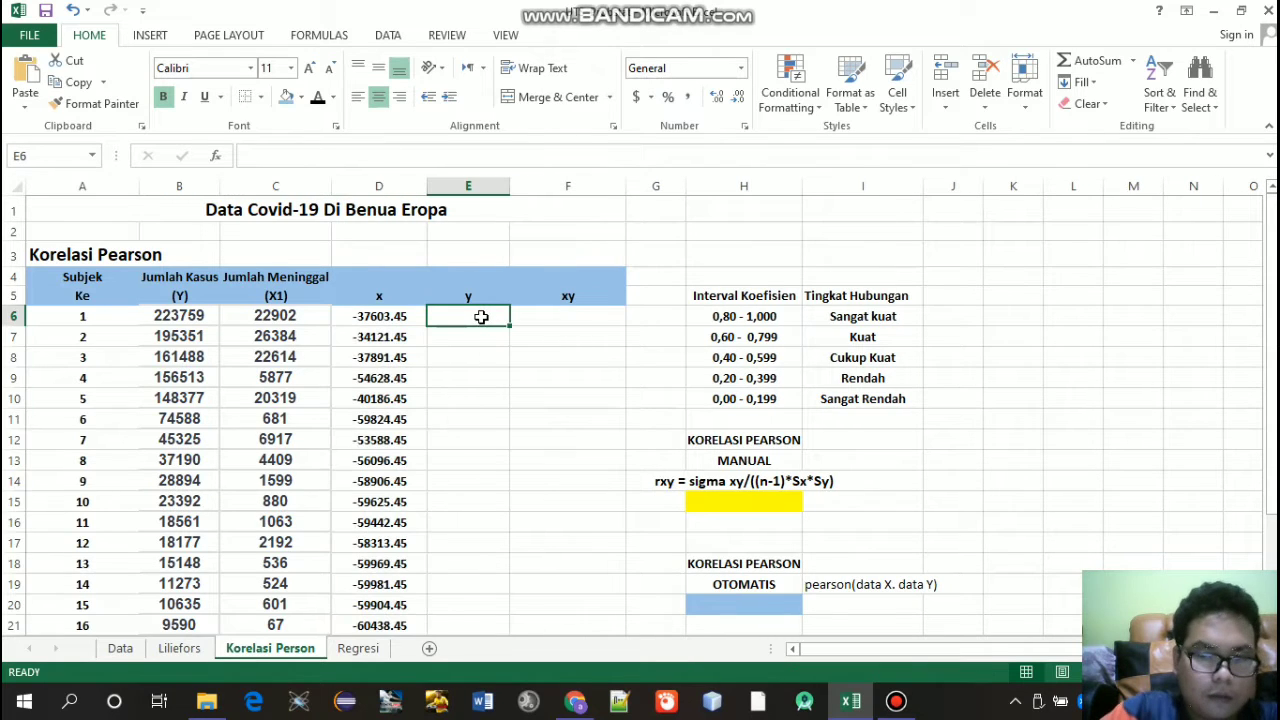
pyautogui.write('=')
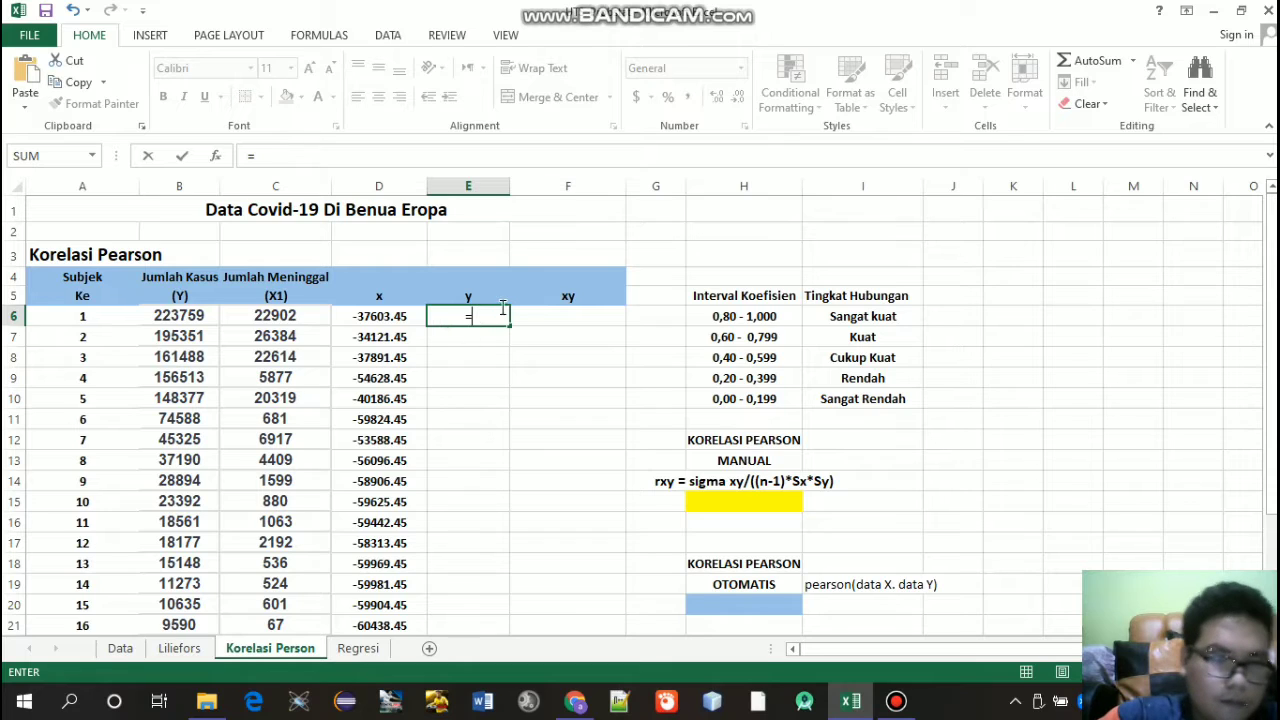
pyautogui.click(186, 318)
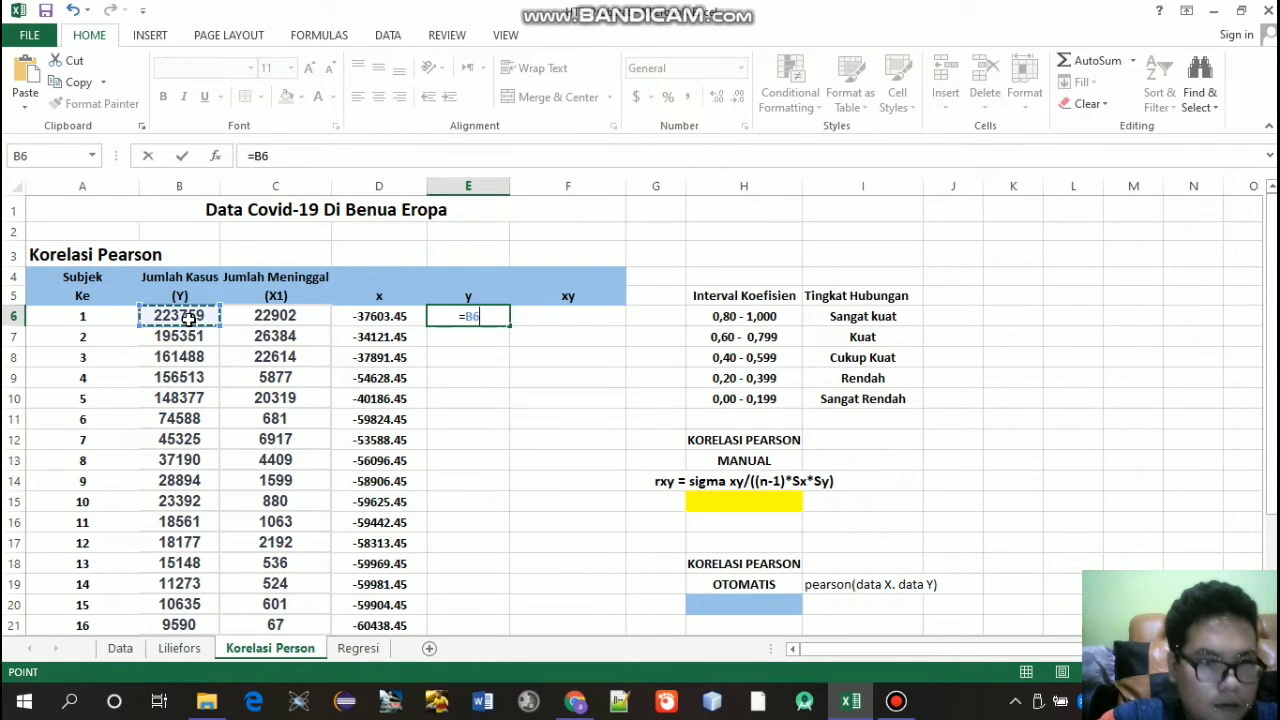
pyautogui.write('-')
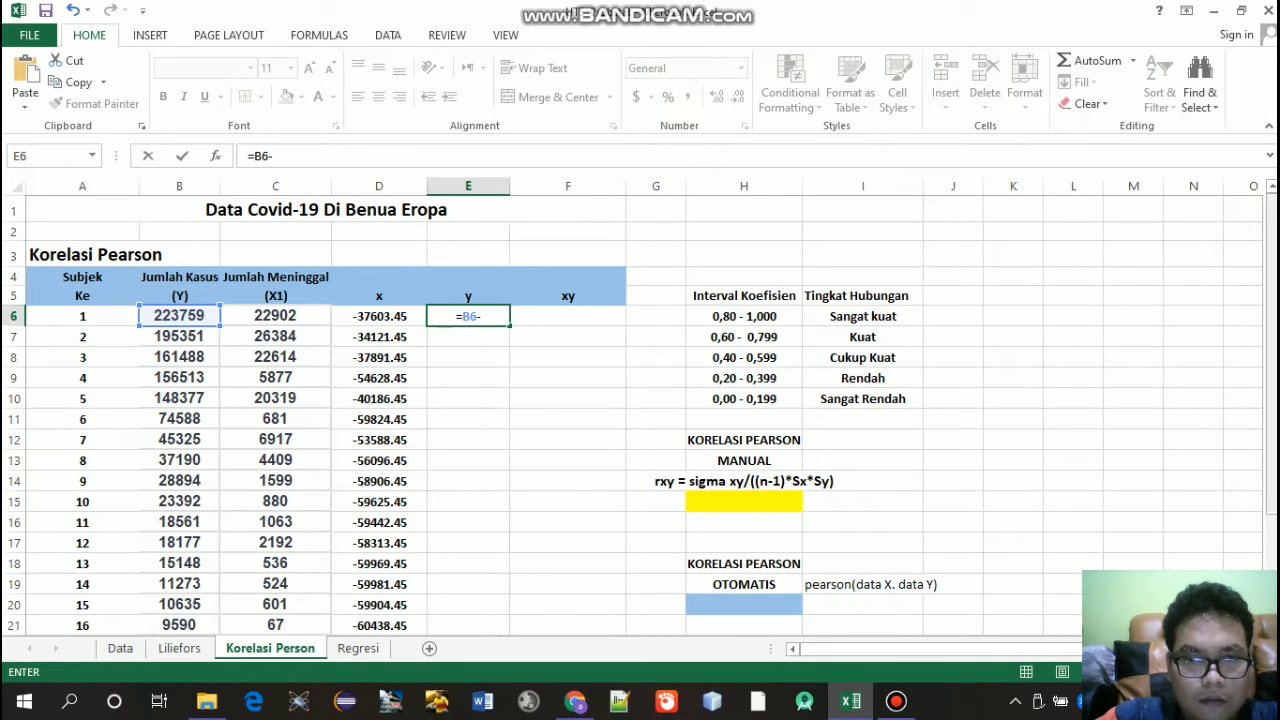
pyautogui.moveTo(1272, 370); pyautogui.dragTo(1272, 387)
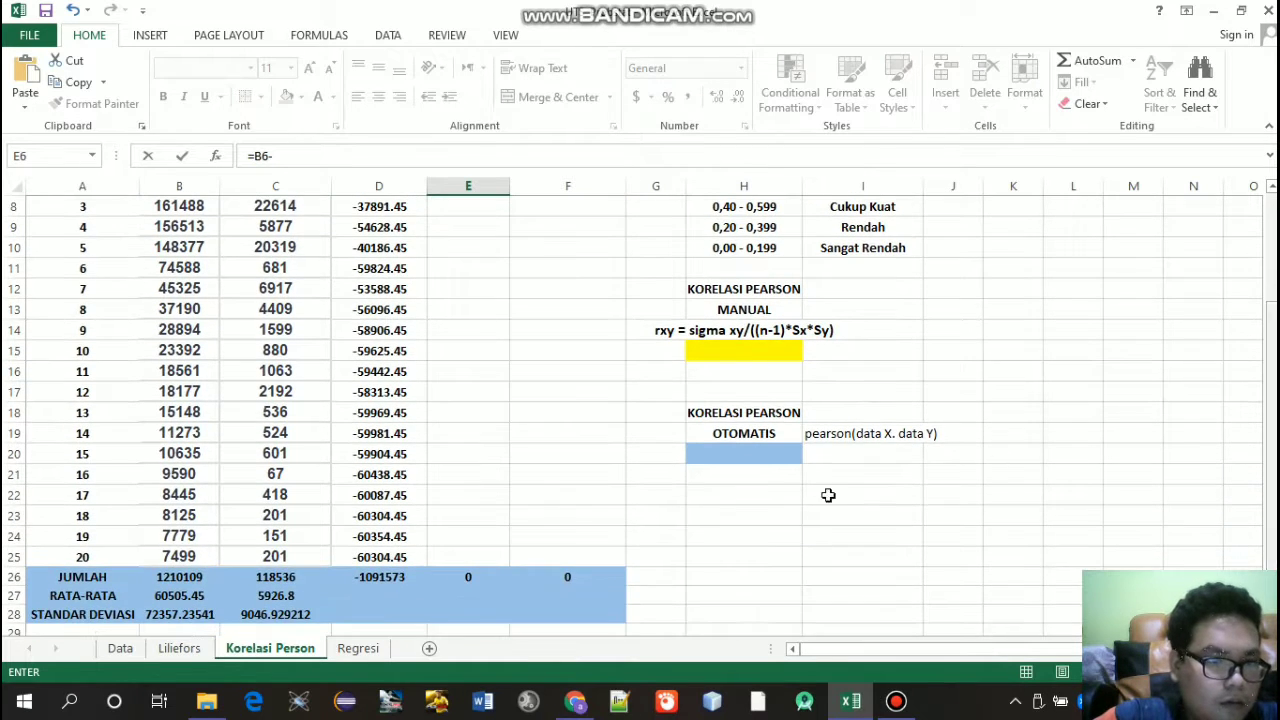
pyautogui.click(190, 596)
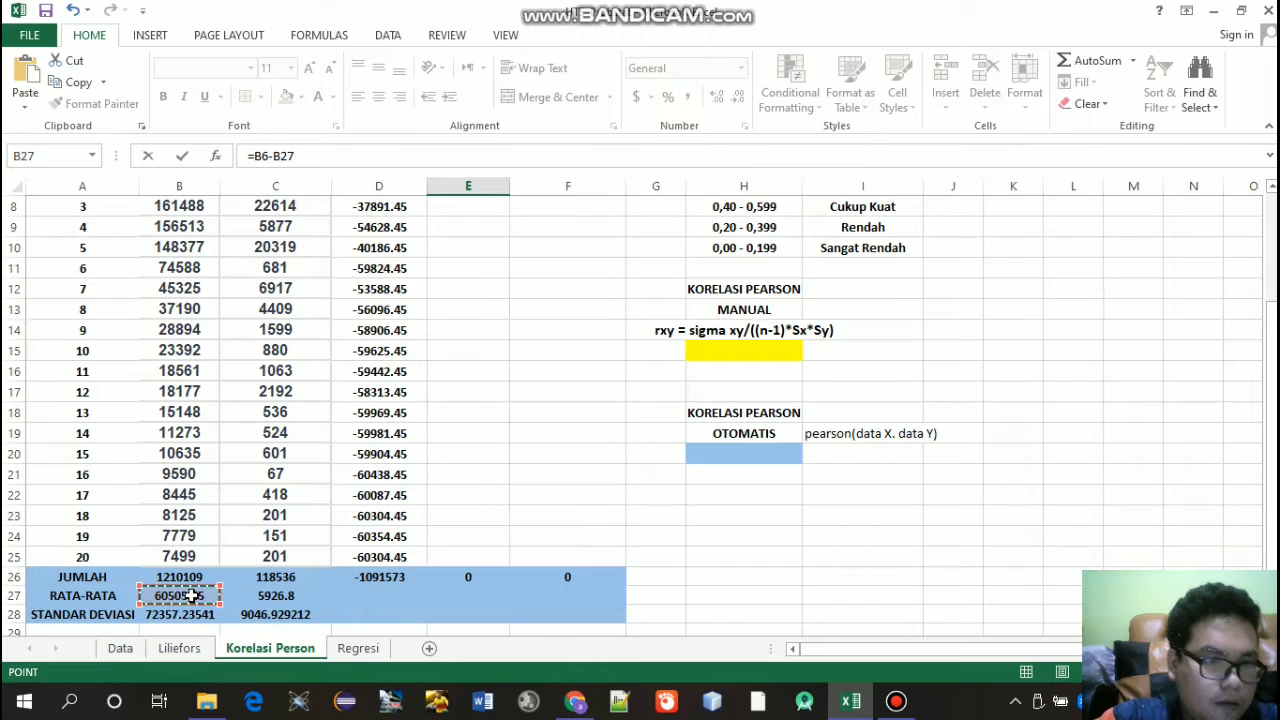
pyautogui.press('F4')
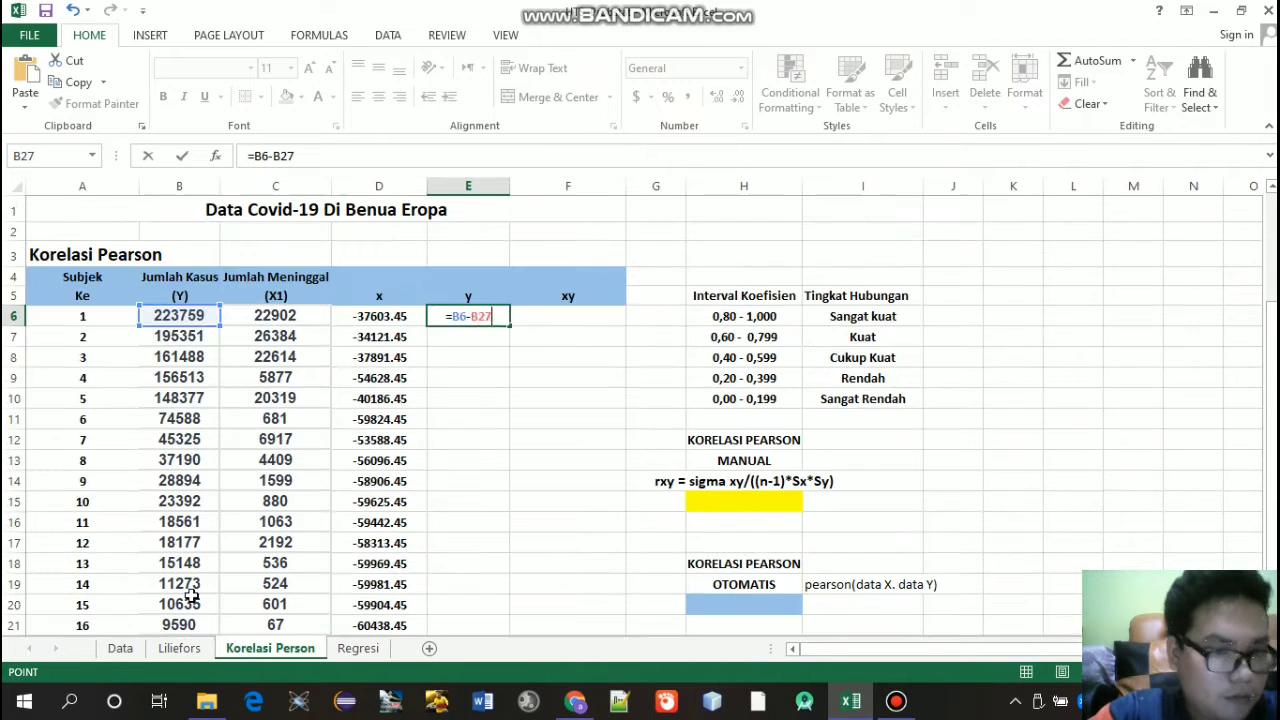
pyautogui.press('Return')
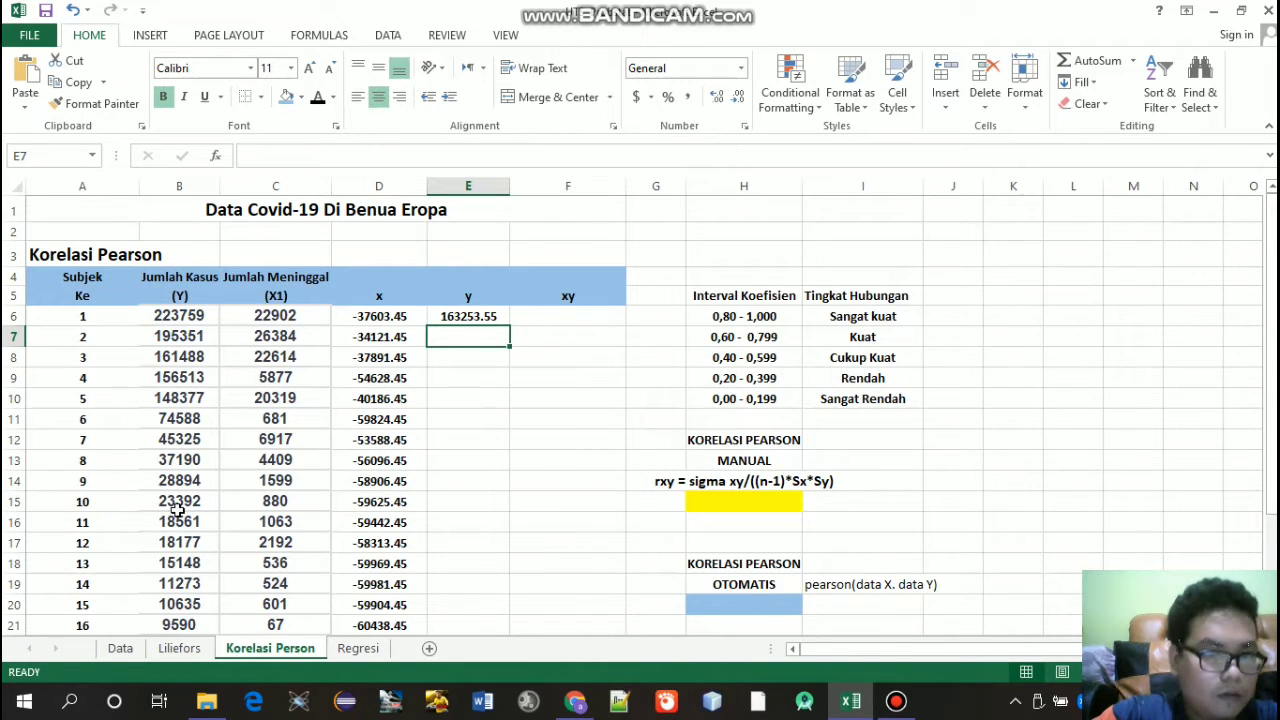
# Step: Correct the x formula in D6 to =C6-$C$27 so it subtracts the mean of Jumlah Meninggal (X1)
pyautogui.click(383, 316)
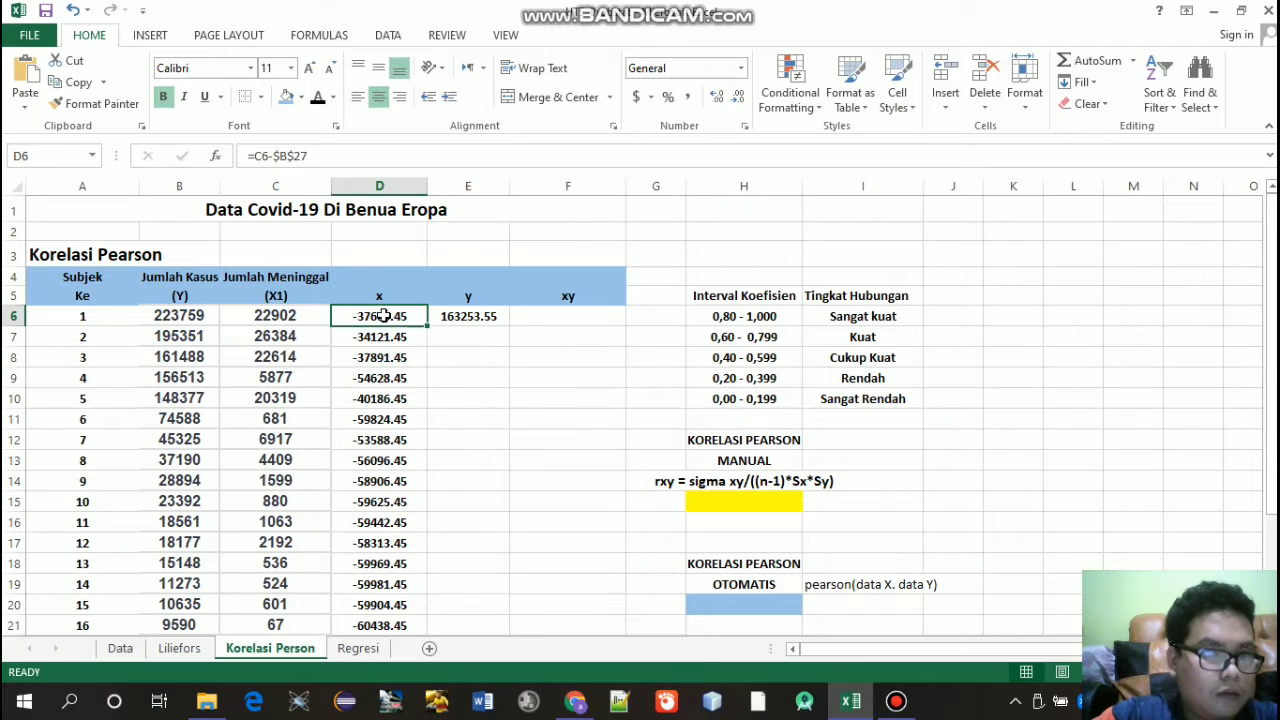
pyautogui.click(319, 158)
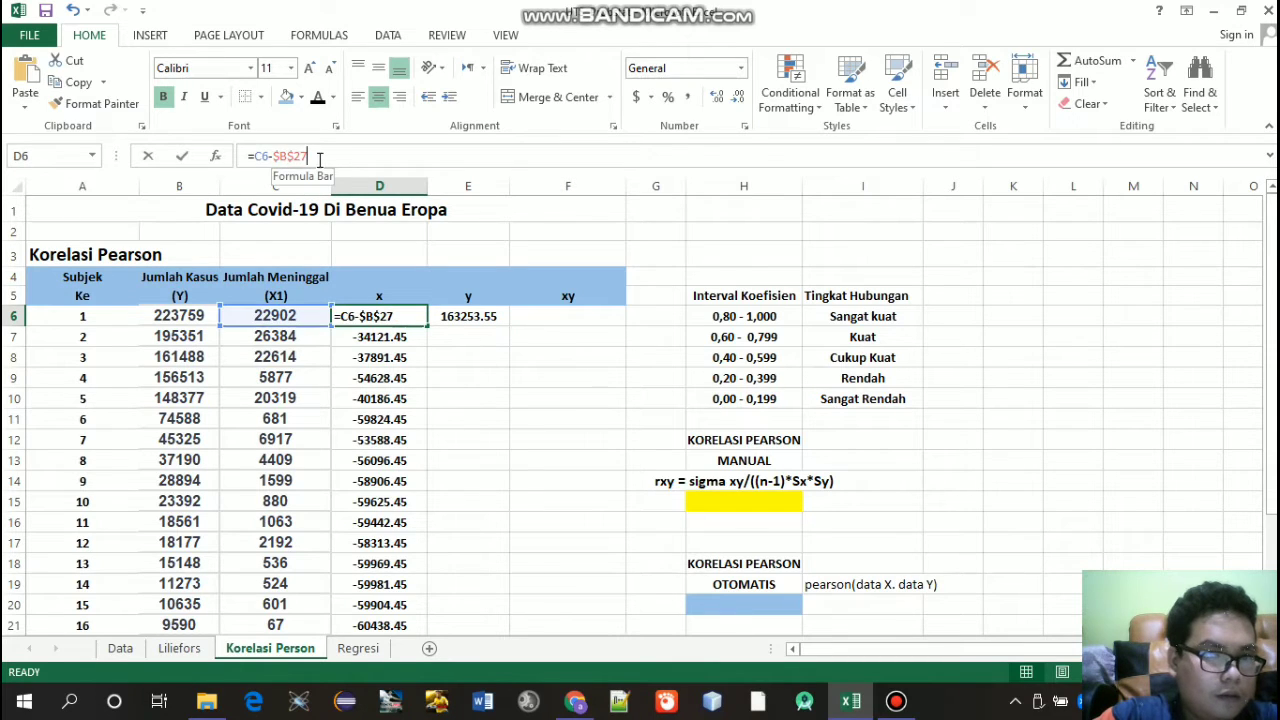
pyautogui.press('BackSpace')
pyautogui.press('BackSpace')
pyautogui.press('BackSpace')
pyautogui.press('BackSpace')
pyautogui.press('BackSpace')
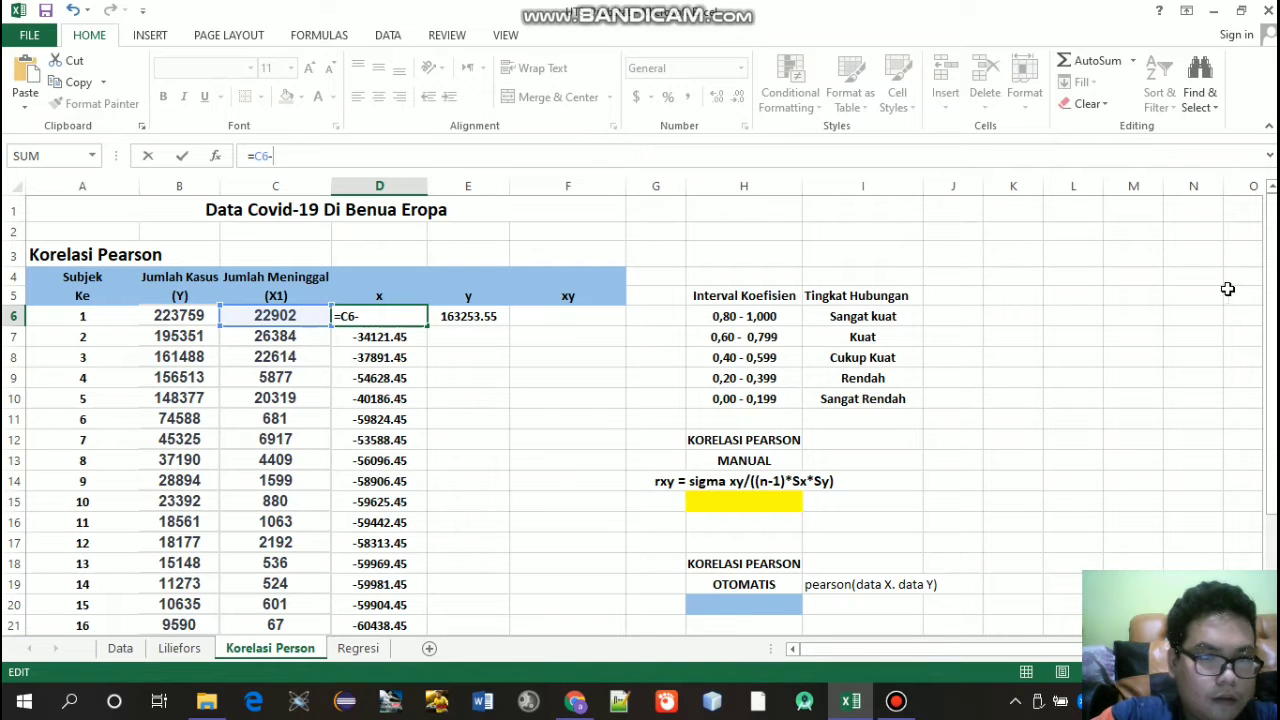
pyautogui.moveTo(1275, 288); pyautogui.dragTo(1275, 312)
pyautogui.click(286, 596)
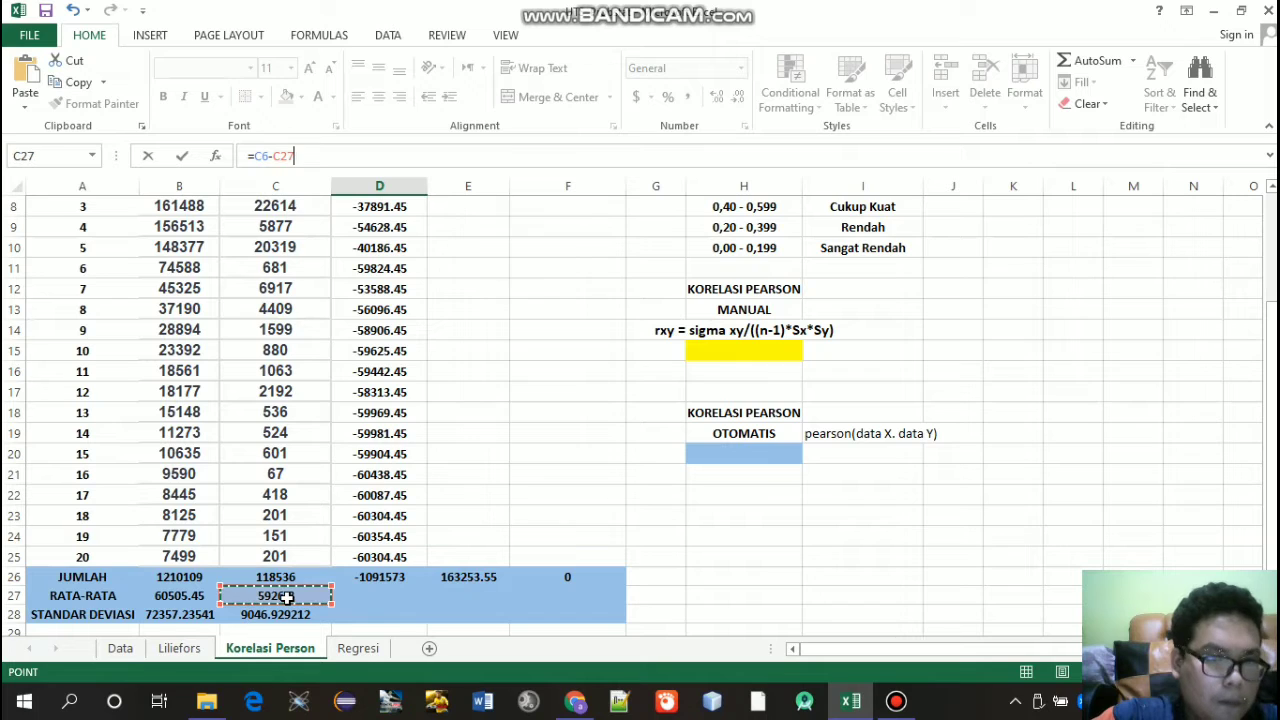
pyautogui.press('F4')
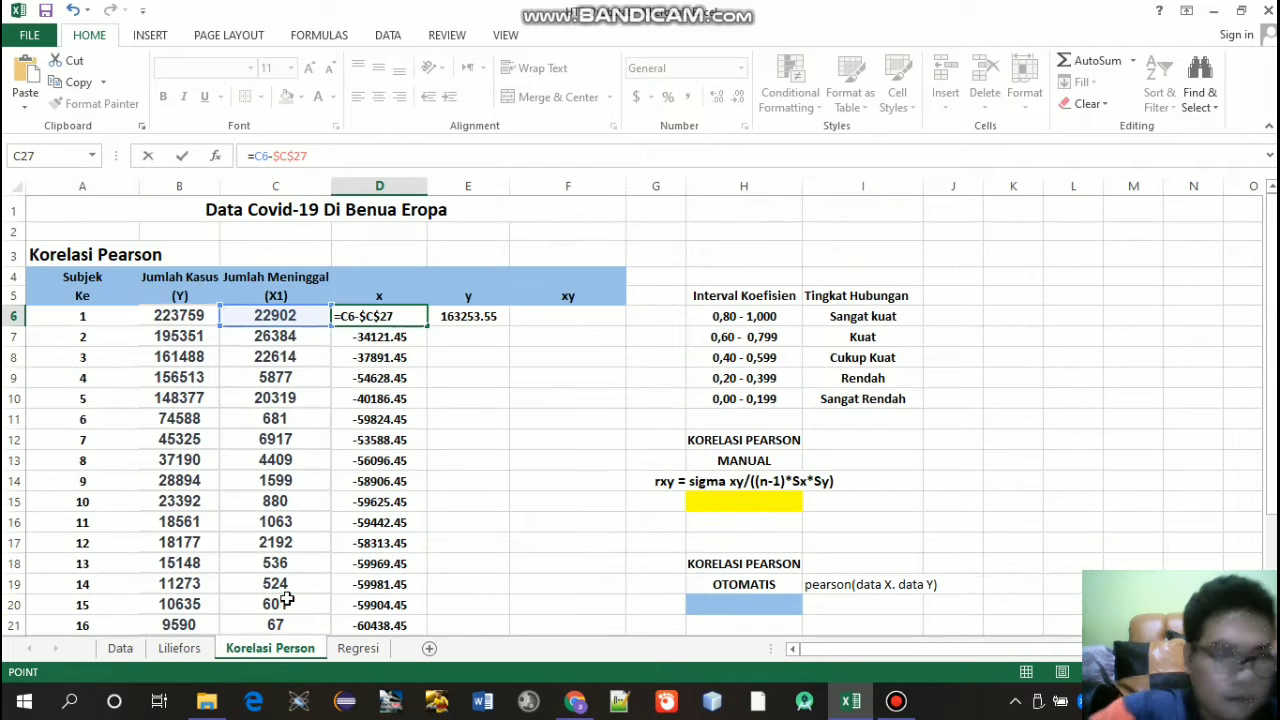
pyautogui.press('Return')
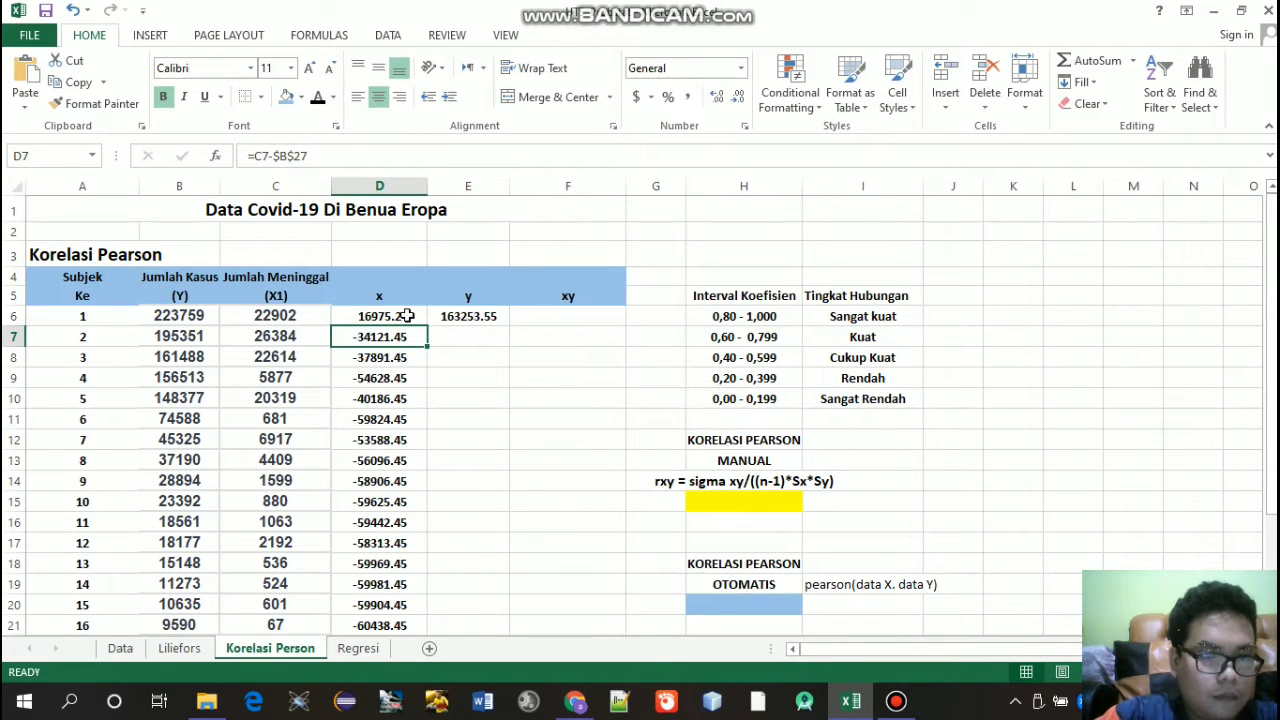
# Step: Fill the corrected D6 formula down the x column to D25
pyautogui.click(407, 316)
pyautogui.moveTo(428, 326); pyautogui.dragTo(408, 618)
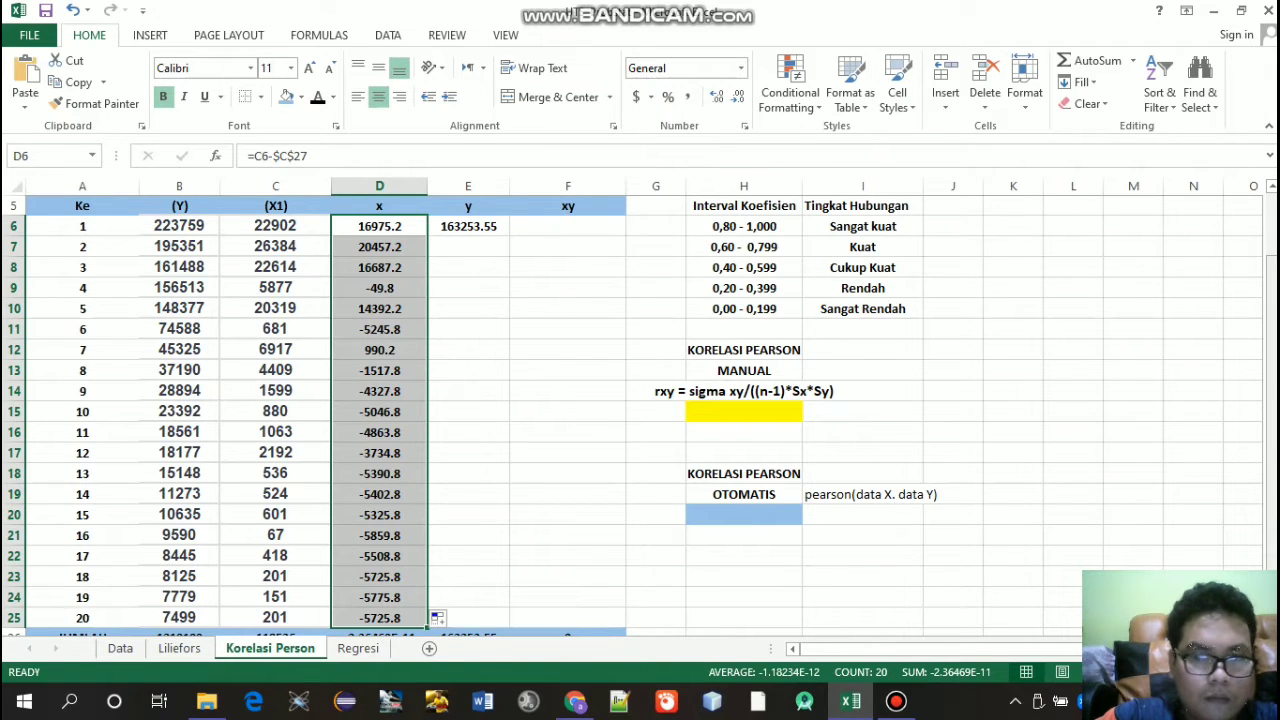
pyautogui.moveTo(1271, 493); pyautogui.dragTo(1271, 430)
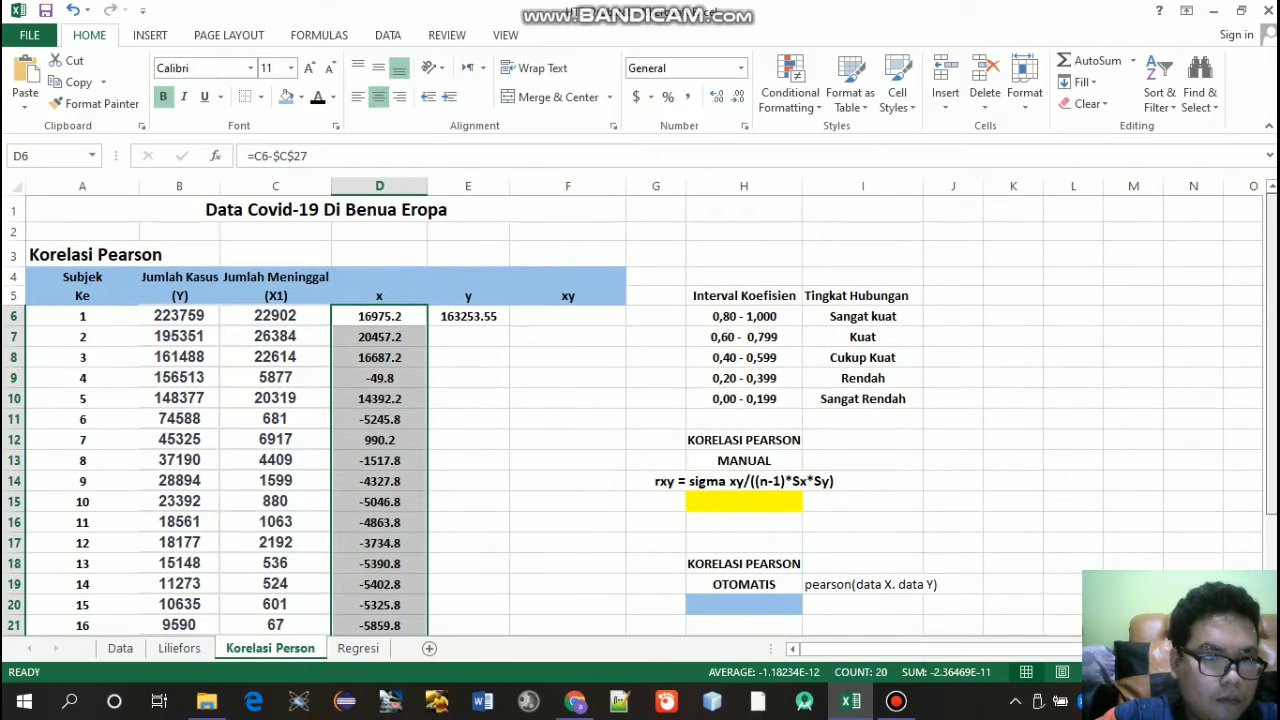
# Step: Fill the E6 formula down the y column to E25
pyautogui.click(470, 316)
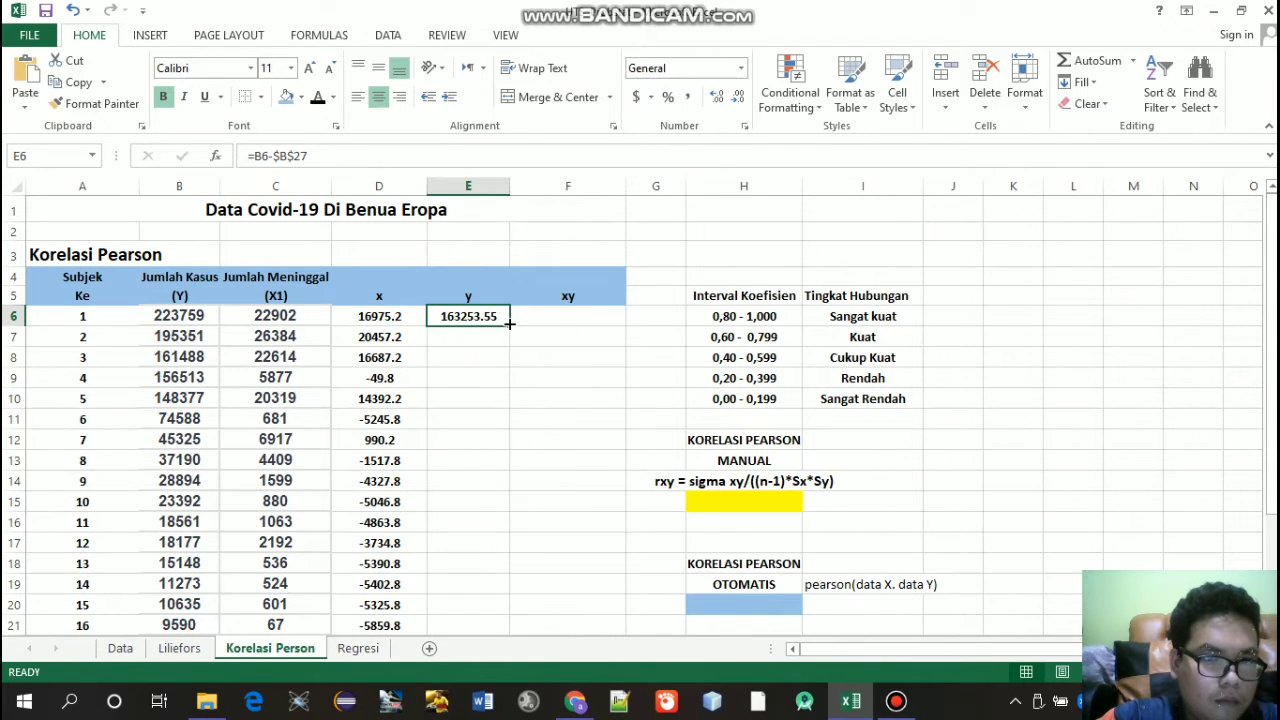
pyautogui.moveTo(509, 323); pyautogui.dragTo(480, 584)
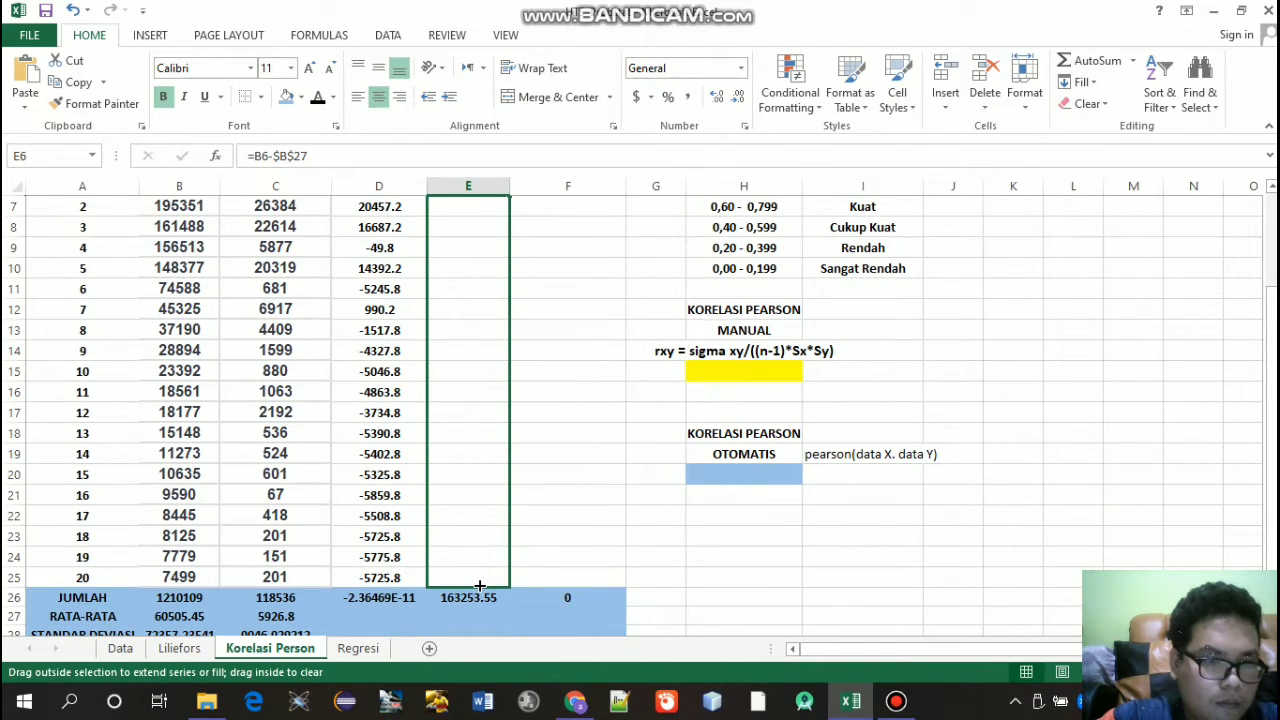
pyautogui.moveTo(480, 585); pyautogui.dragTo(480, 586)
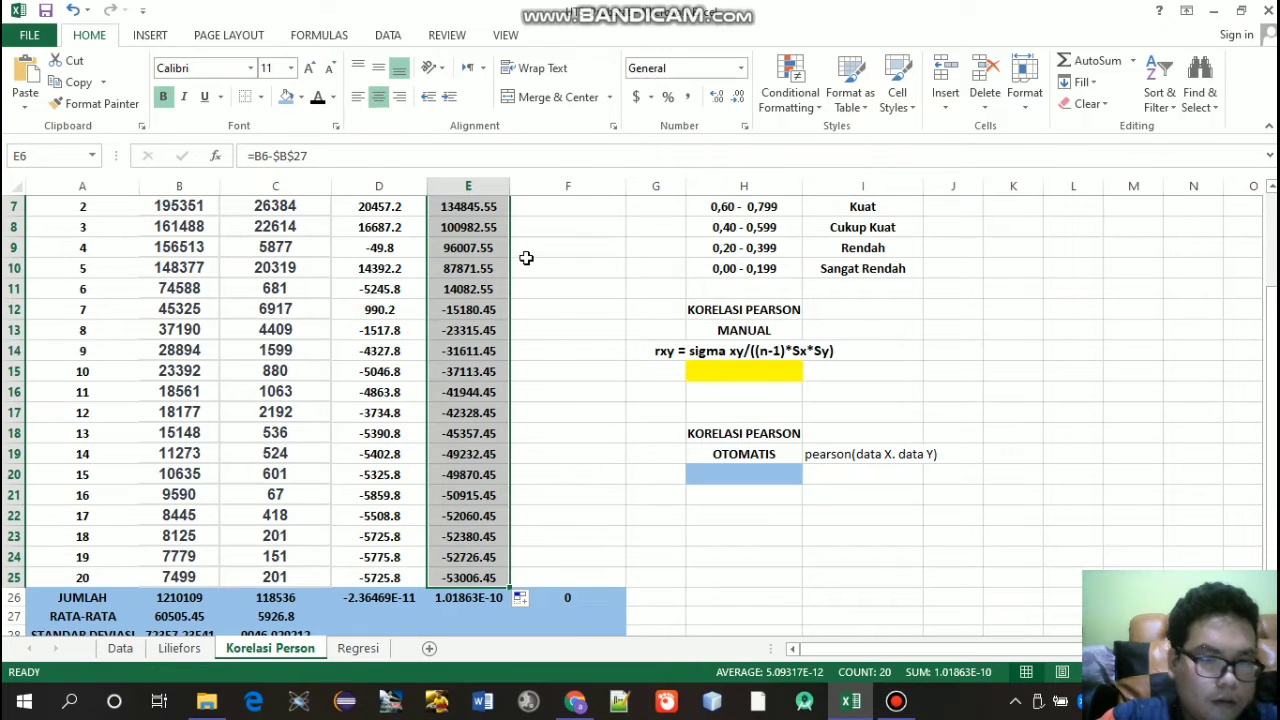
pyautogui.click(534, 397)
# Step: Enter =D6*E6 in F6 as the xy product of the first subject
pyautogui.moveTo(1271, 500); pyautogui.dragTo(1270, 416)
pyautogui.click(591, 294)
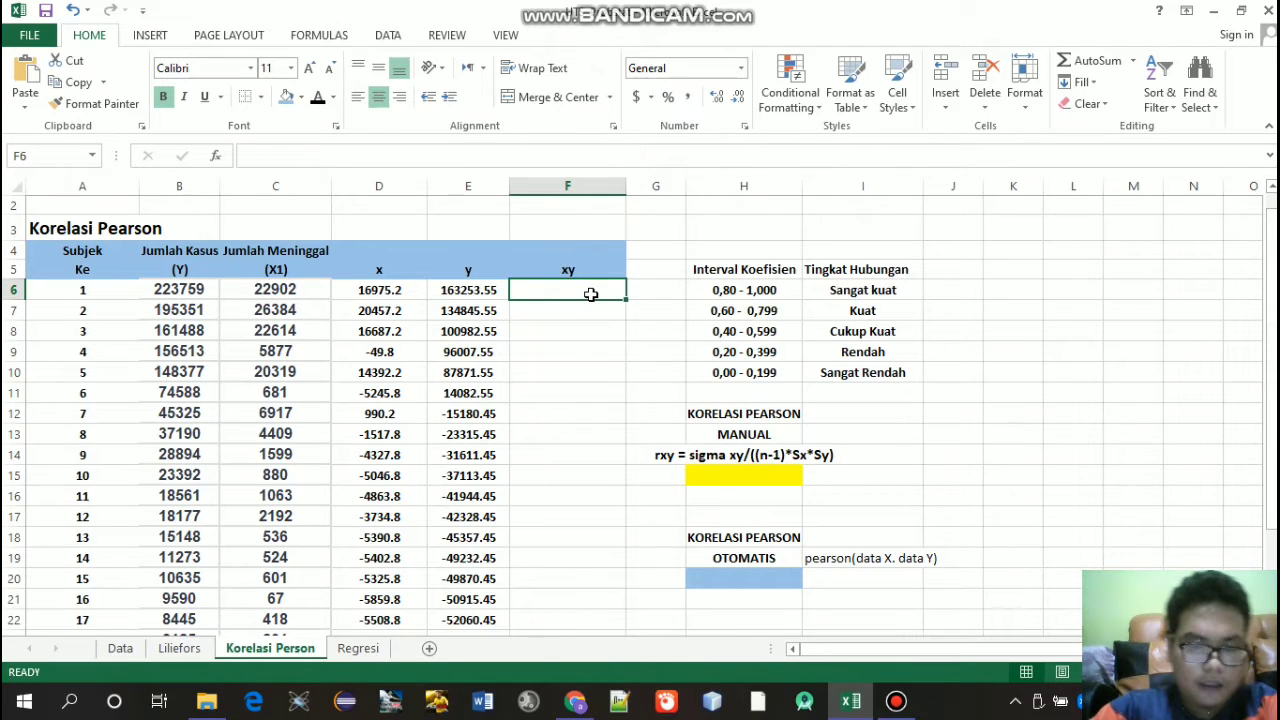
pyautogui.write('=')
pyautogui.press('Left')
pyautogui.press('Left')
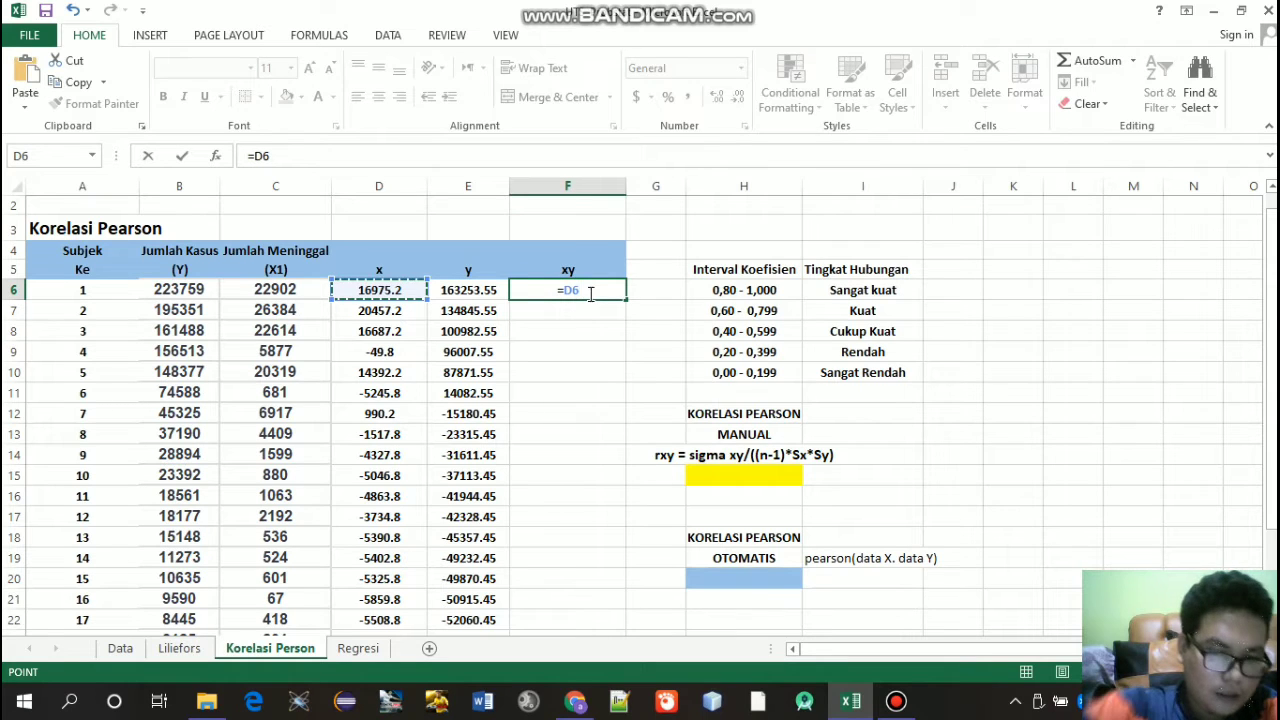
pyautogui.write('*')
pyautogui.press('Right')
pyautogui.press('Left')
pyautogui.press('Left')
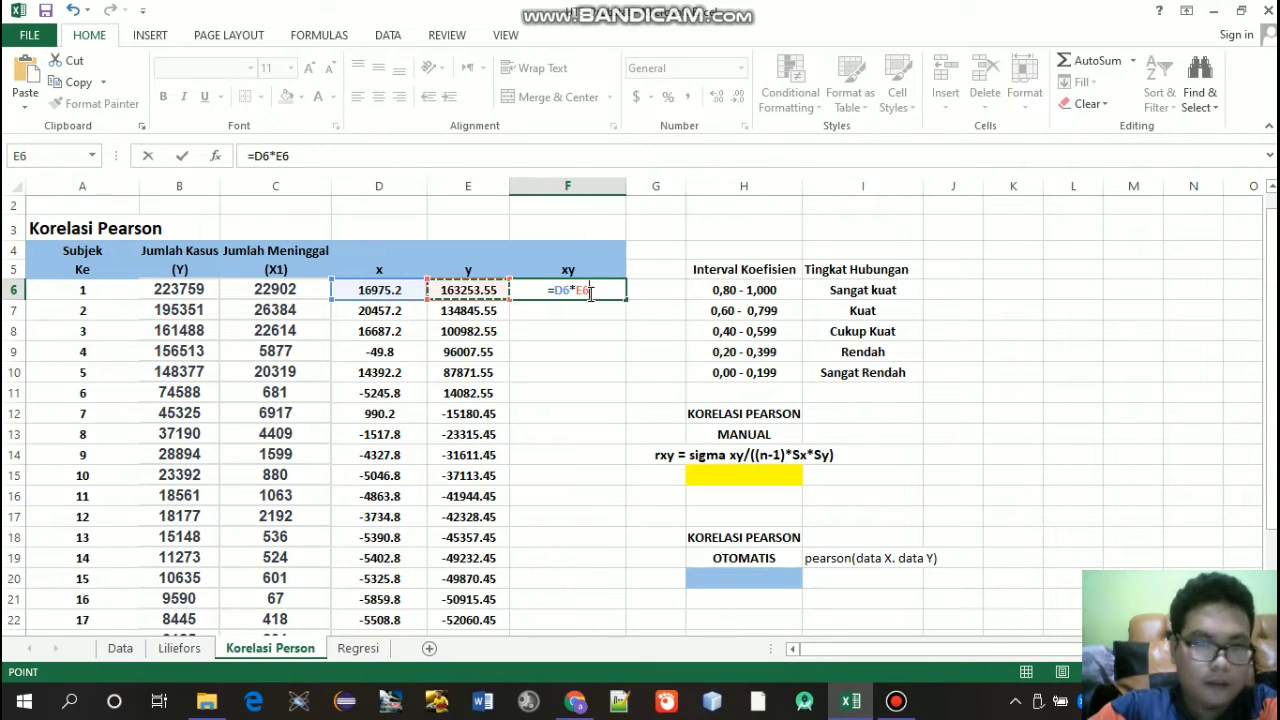
pyautogui.press('Return')
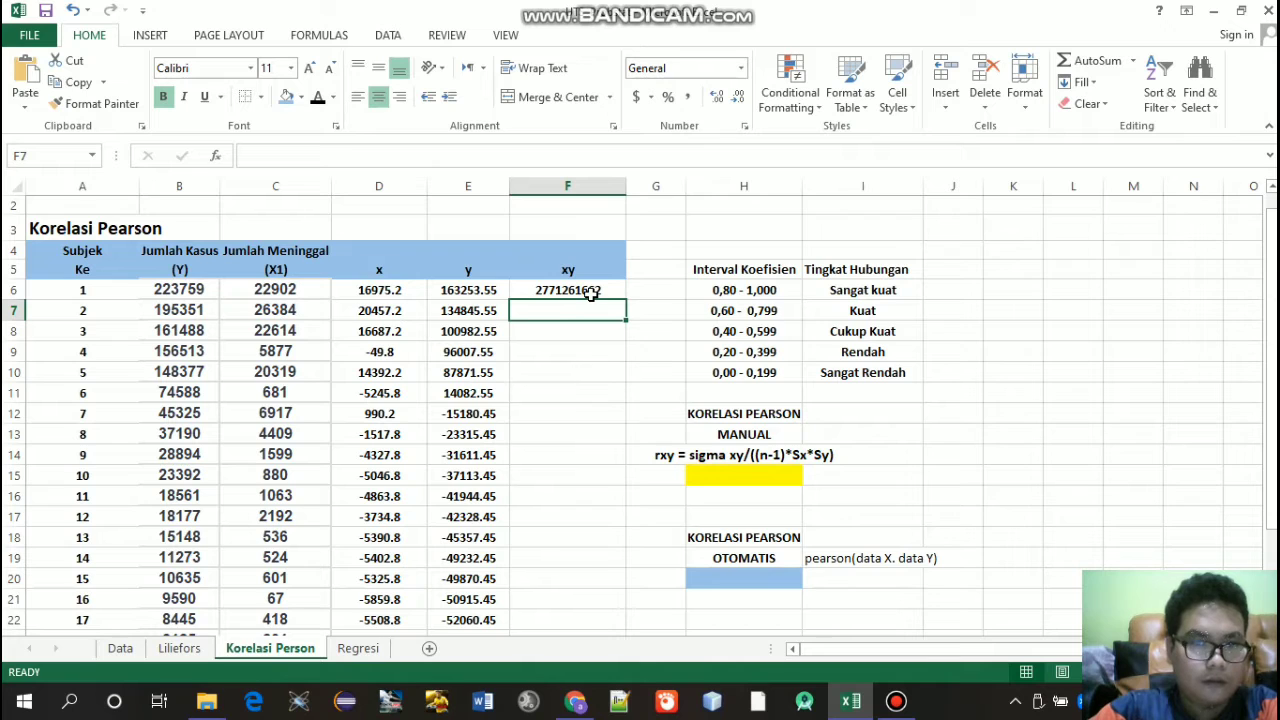
# Step: Fill the F6 formula down the xy column to F25
pyautogui.click(606, 290)
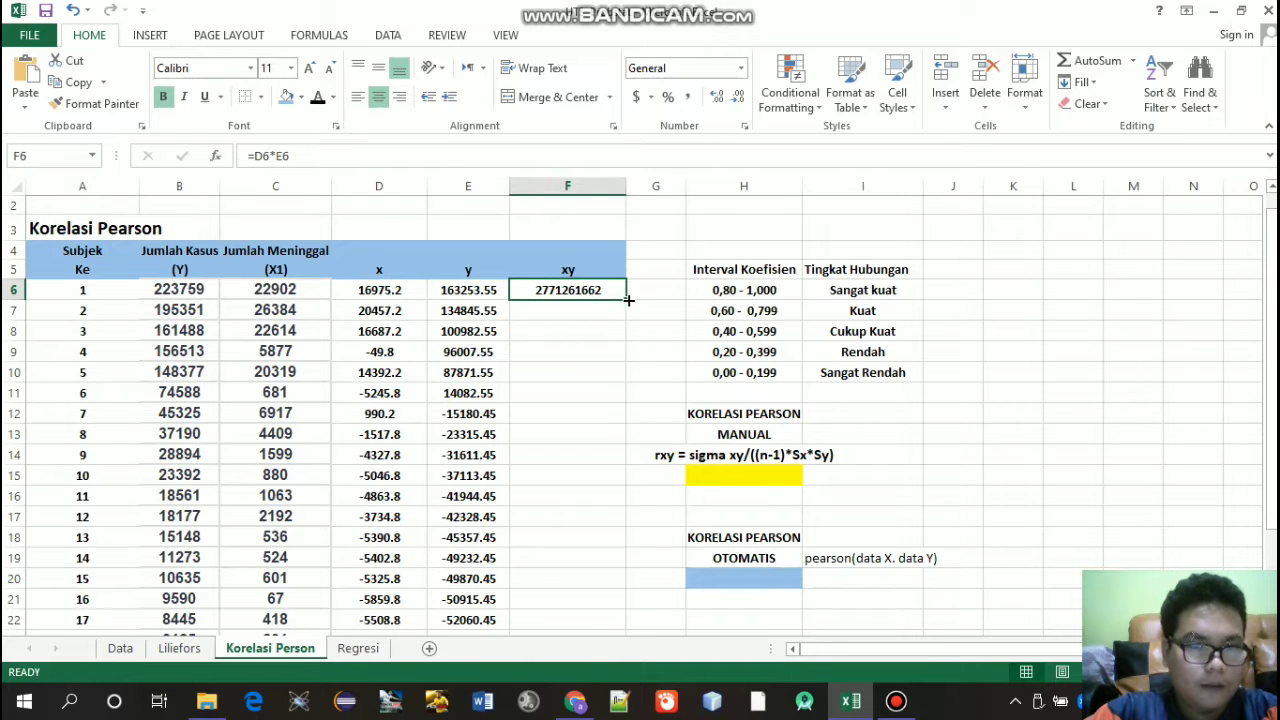
pyautogui.moveTo(628, 299); pyautogui.dragTo(583, 562)
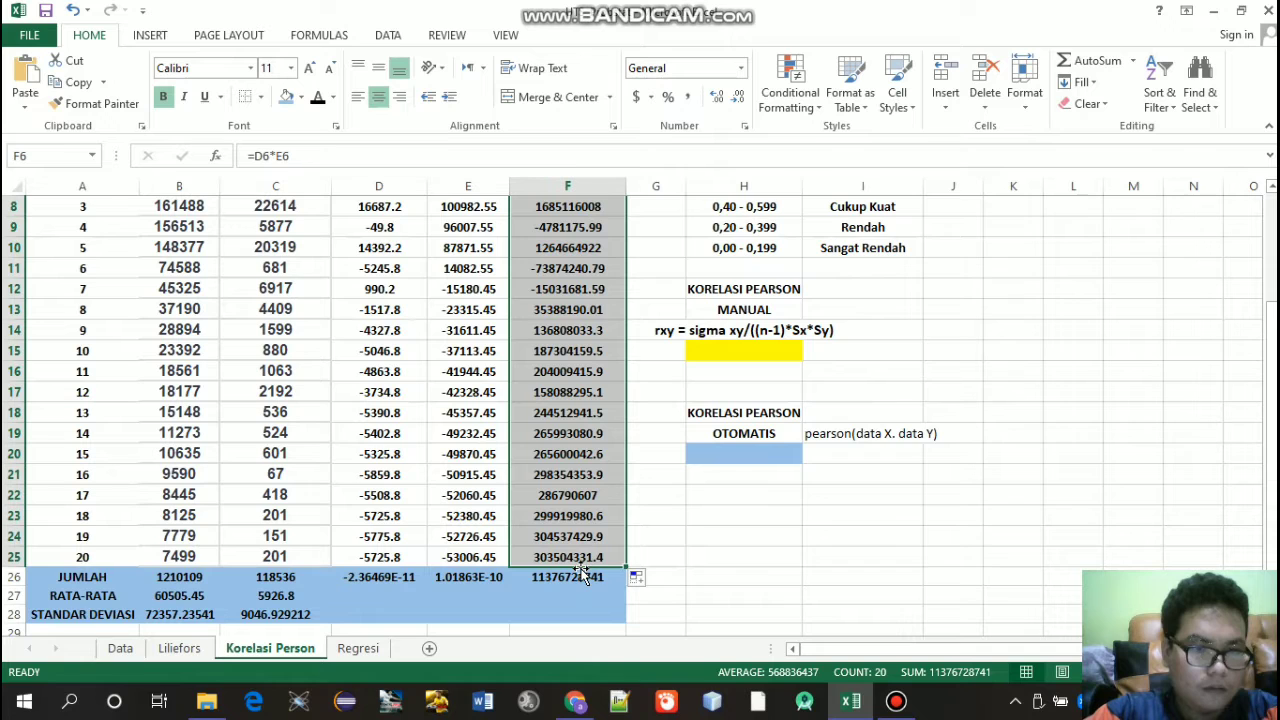
pyautogui.click(704, 557)
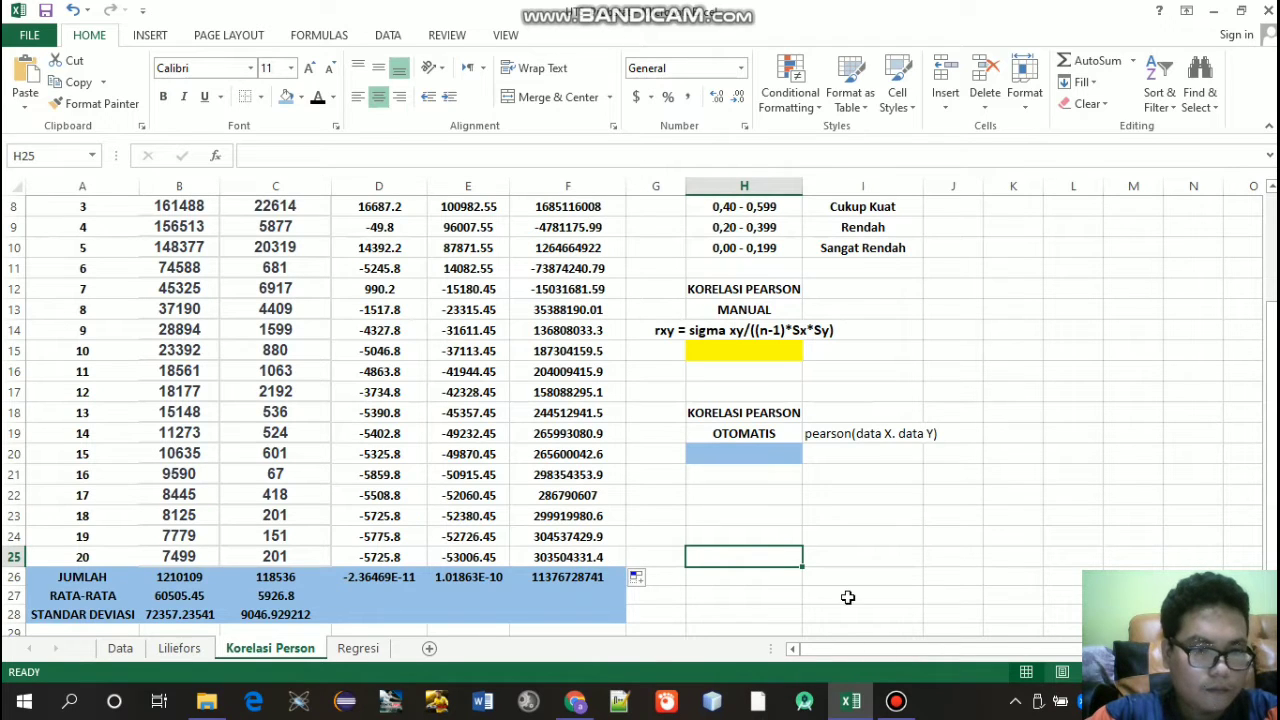
# Step: Enter =F26/(19*C28*B28) in H15 to calculate the manual Pearson correlation from the xy sum and both standard deviations
pyautogui.moveTo(1272, 482); pyautogui.dragTo(1272, 402)
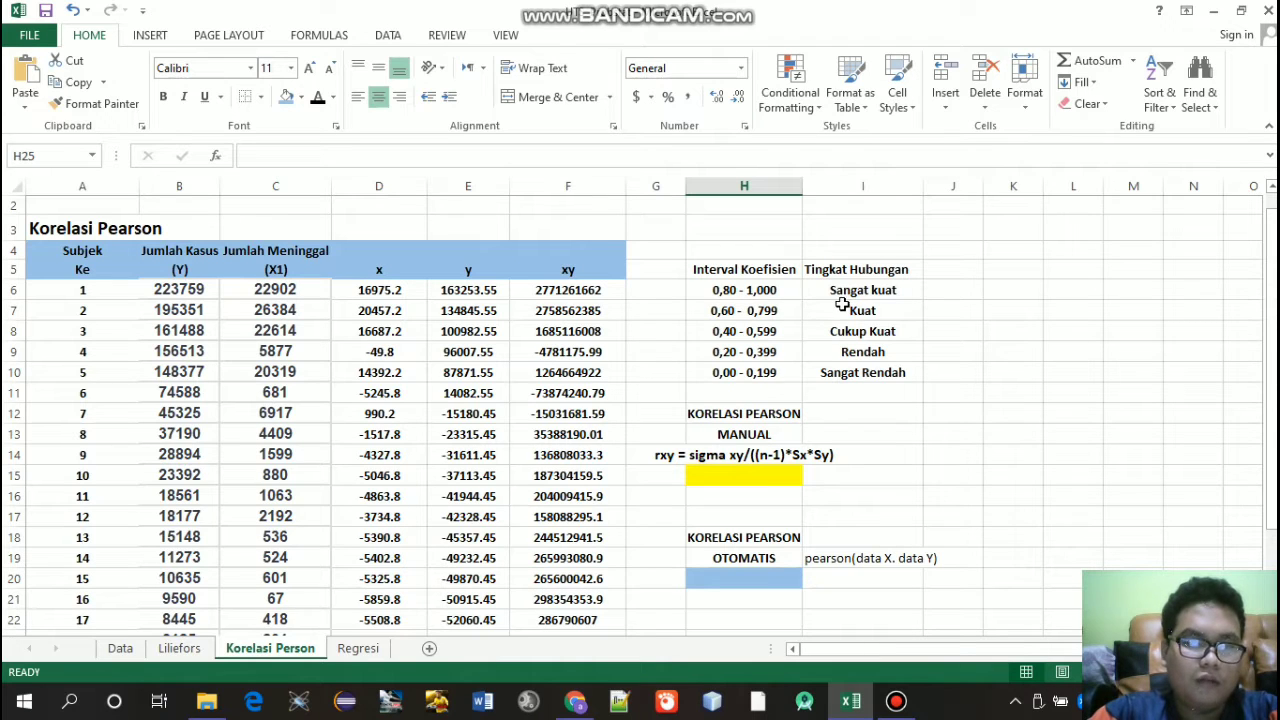
pyautogui.click(735, 477)
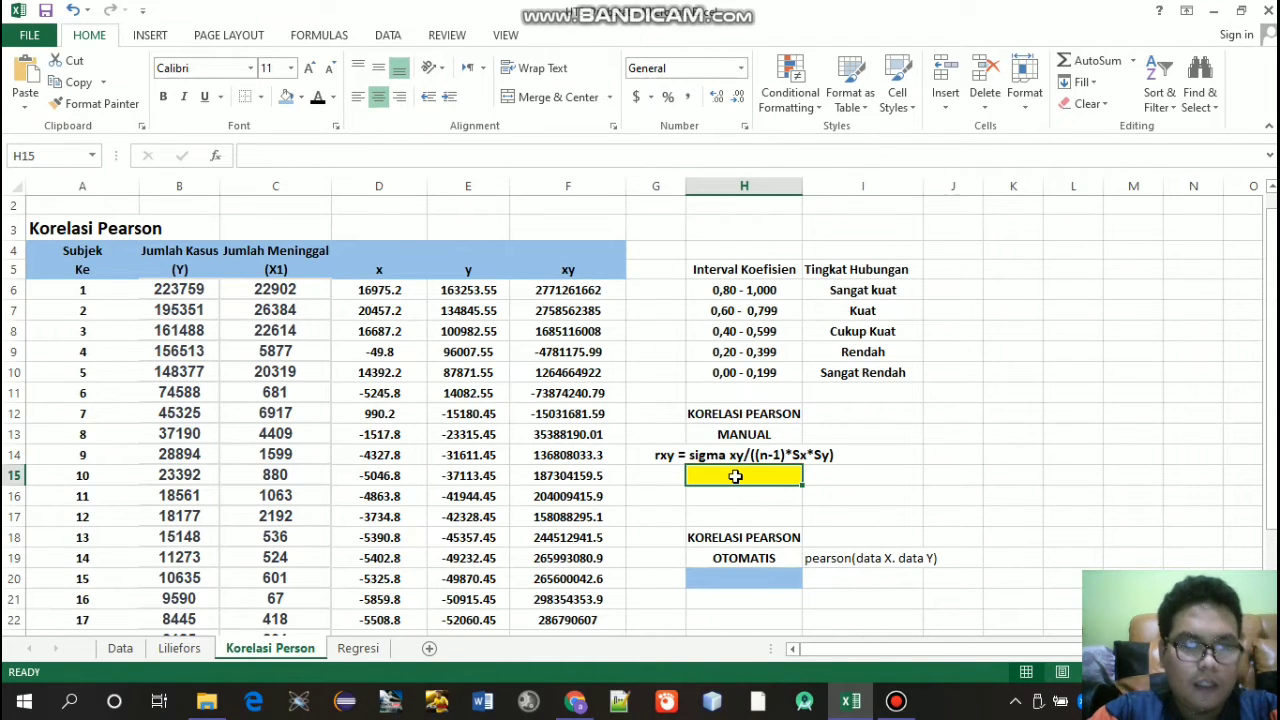
pyautogui.write('=')
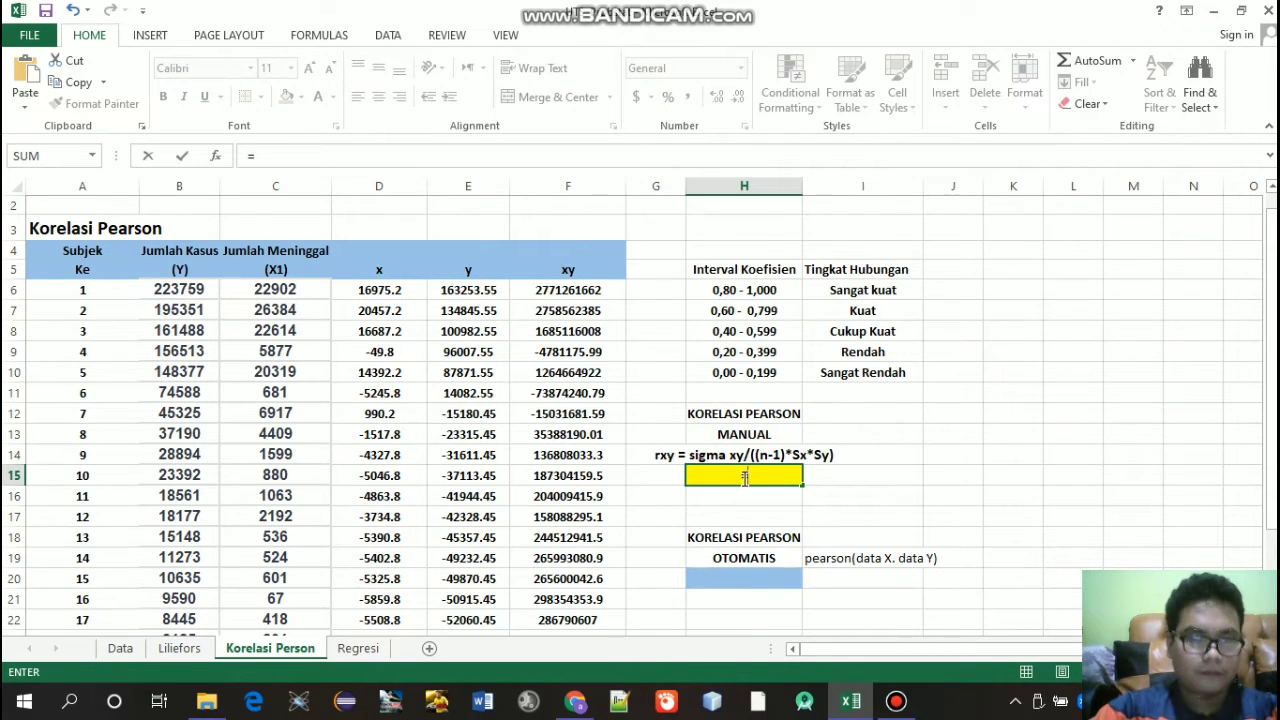
pyautogui.moveTo(1272, 334); pyautogui.dragTo(1273, 366)
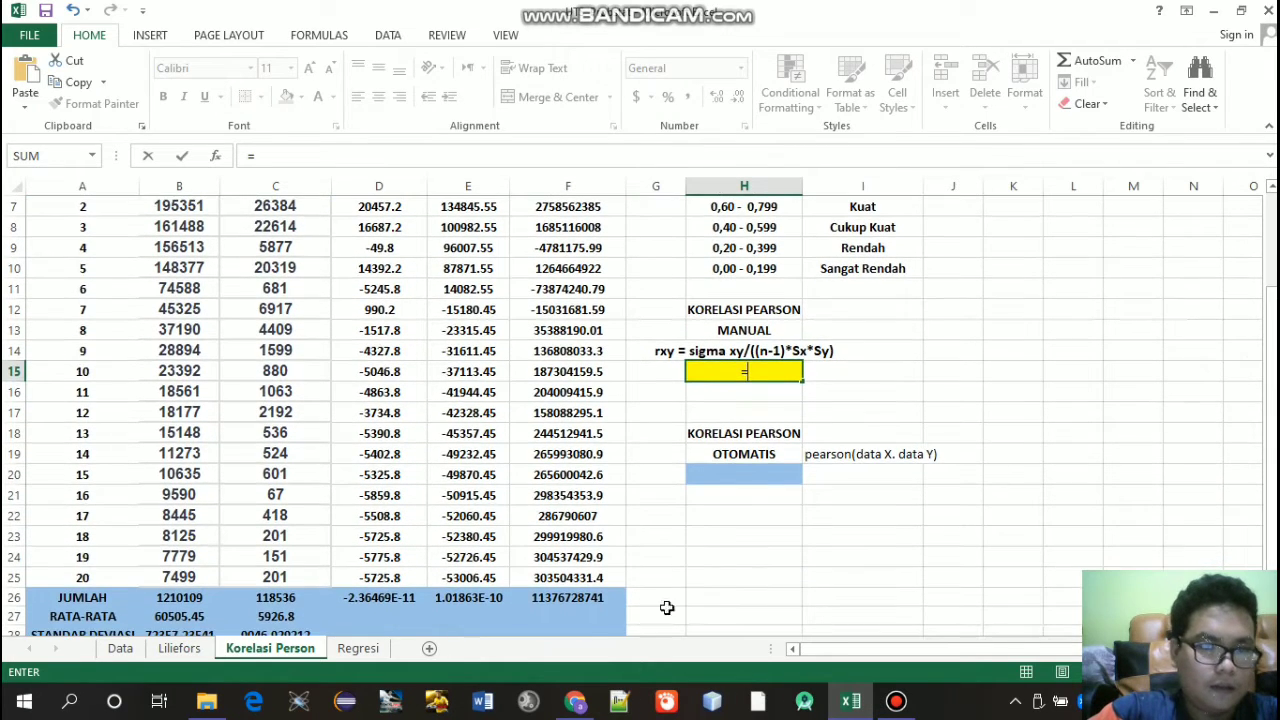
pyautogui.click(592, 599)
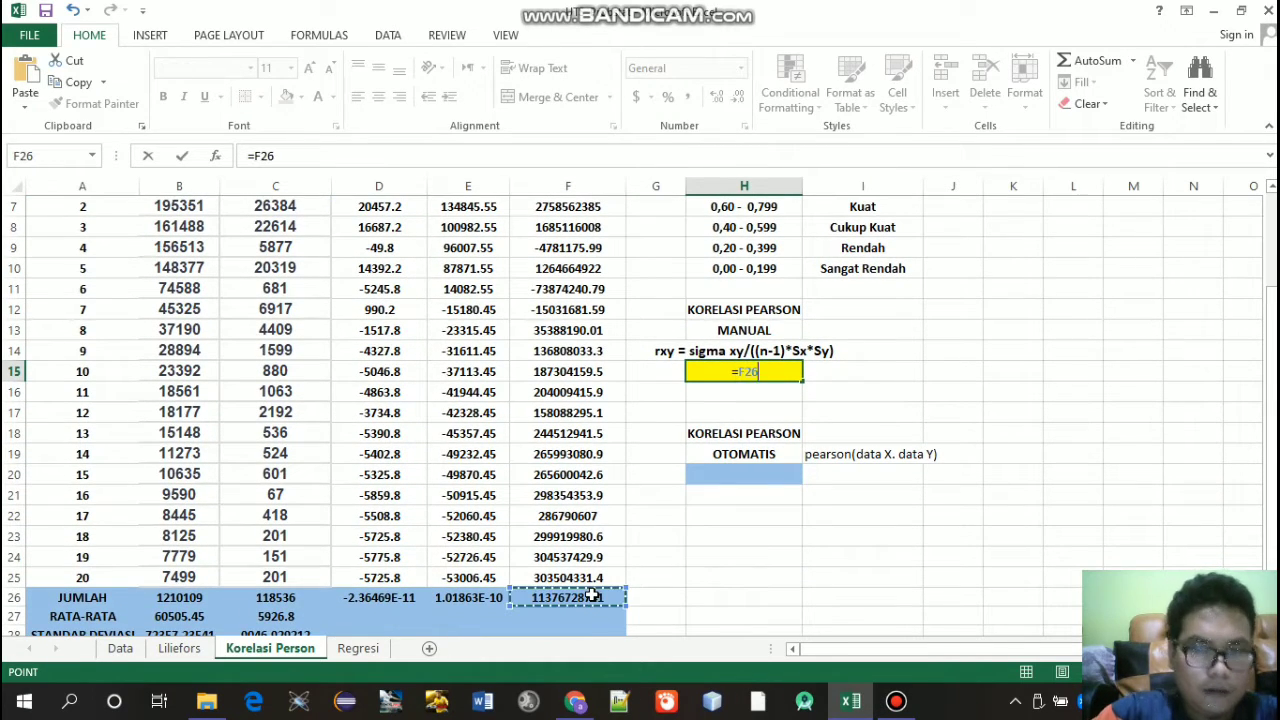
pyautogui.write('/')
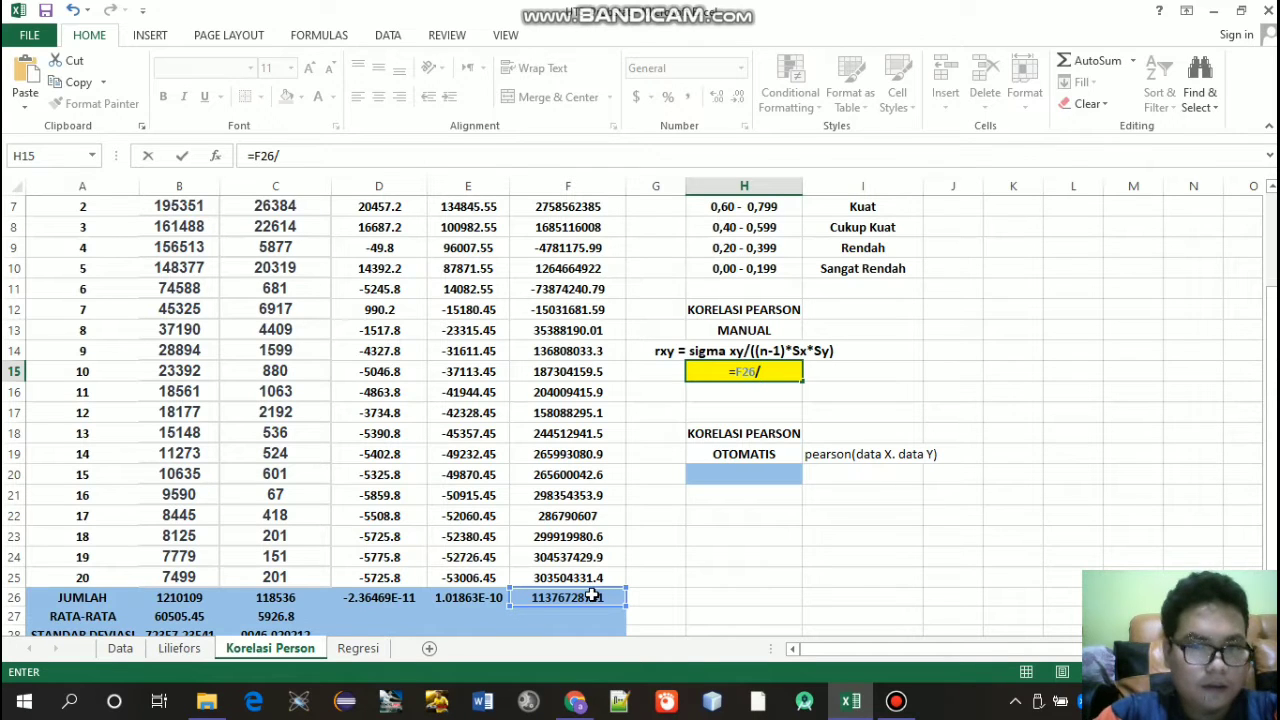
pyautogui.write('(19')
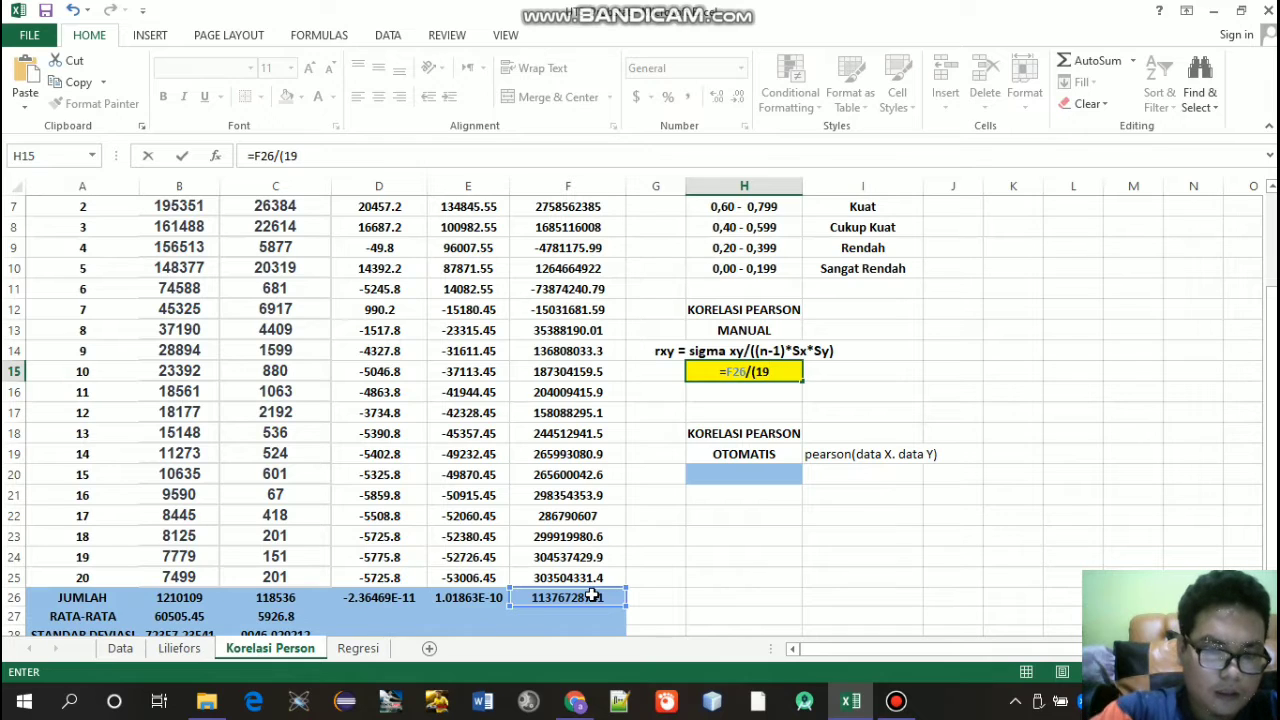
pyautogui.write('*')
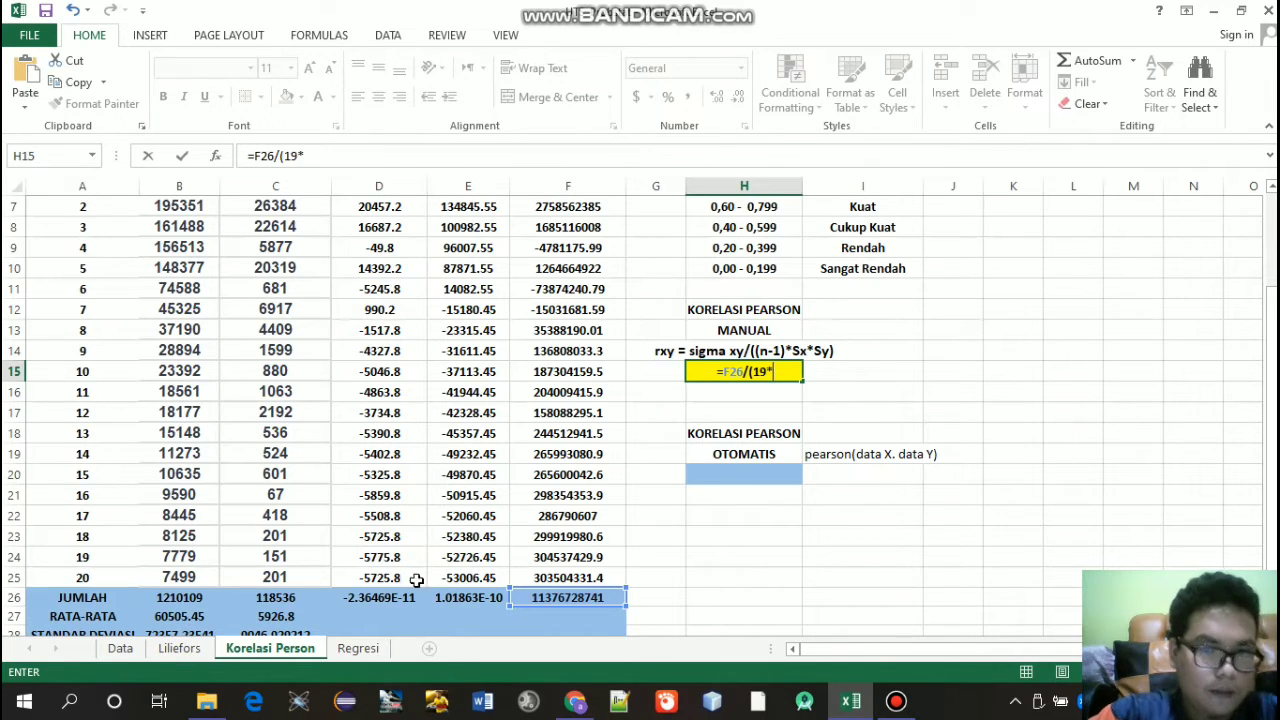
pyautogui.click(248, 631)
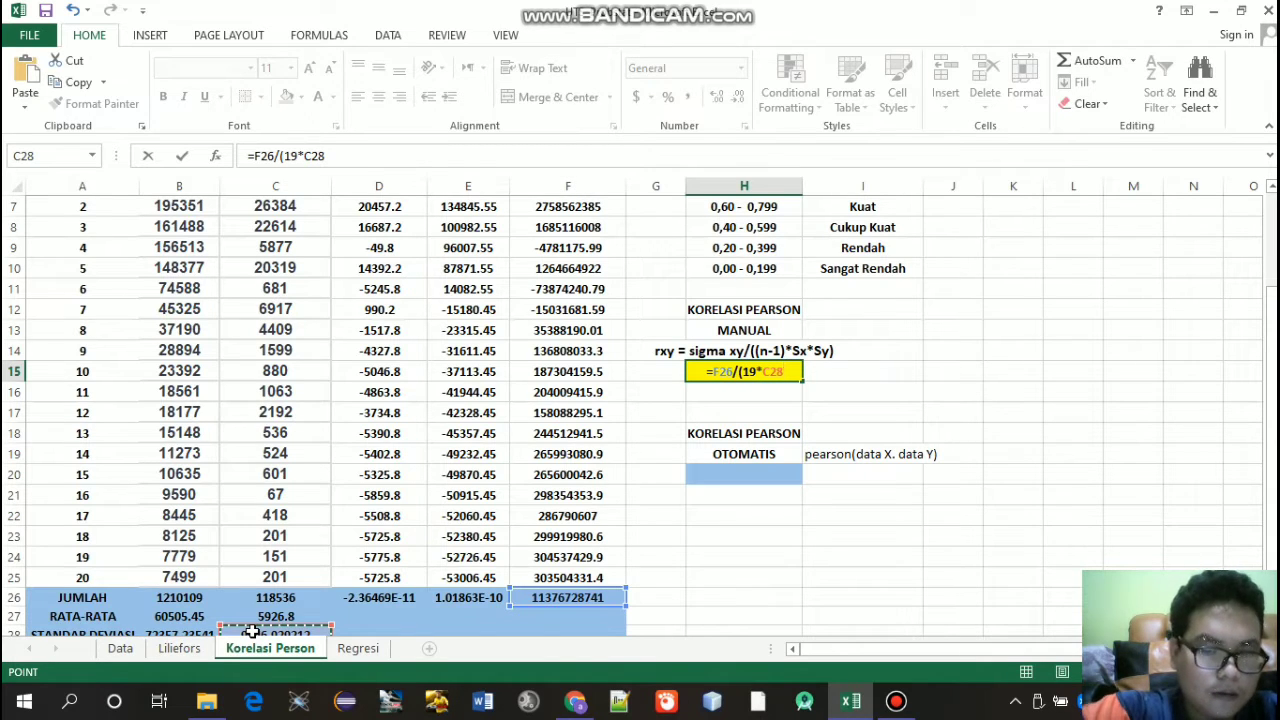
pyautogui.write('*')
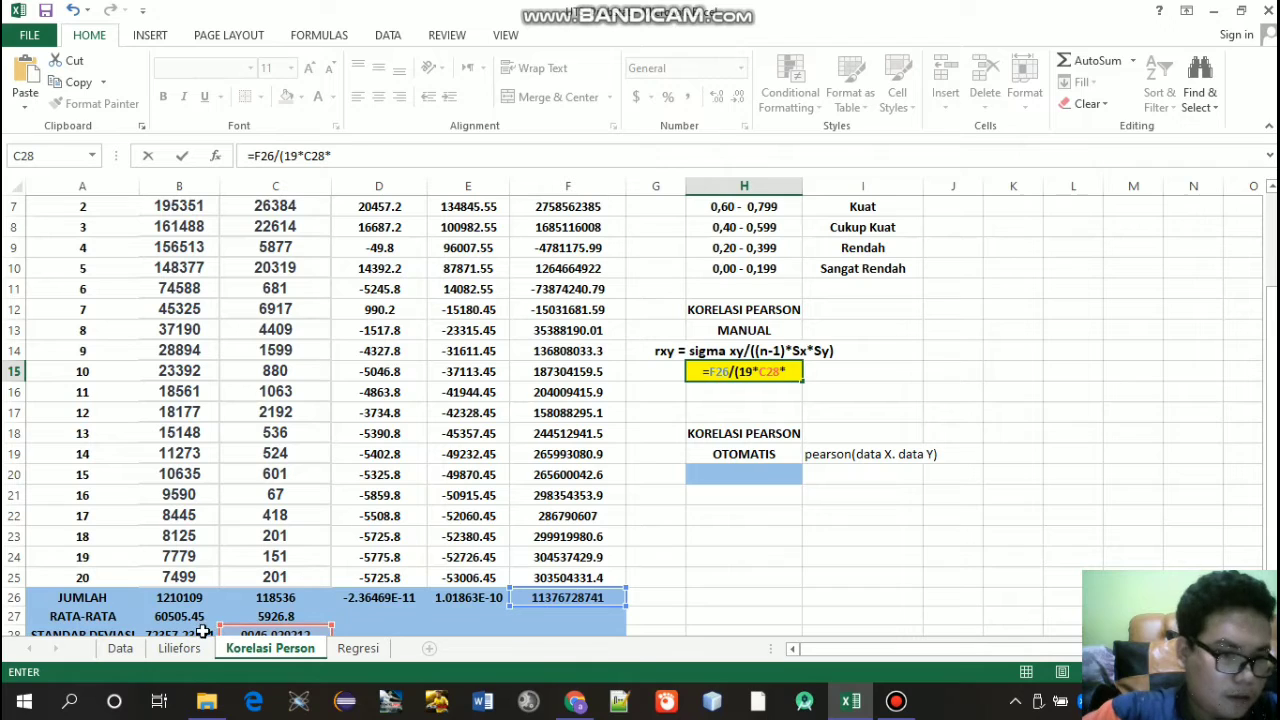
pyautogui.click(205, 632)
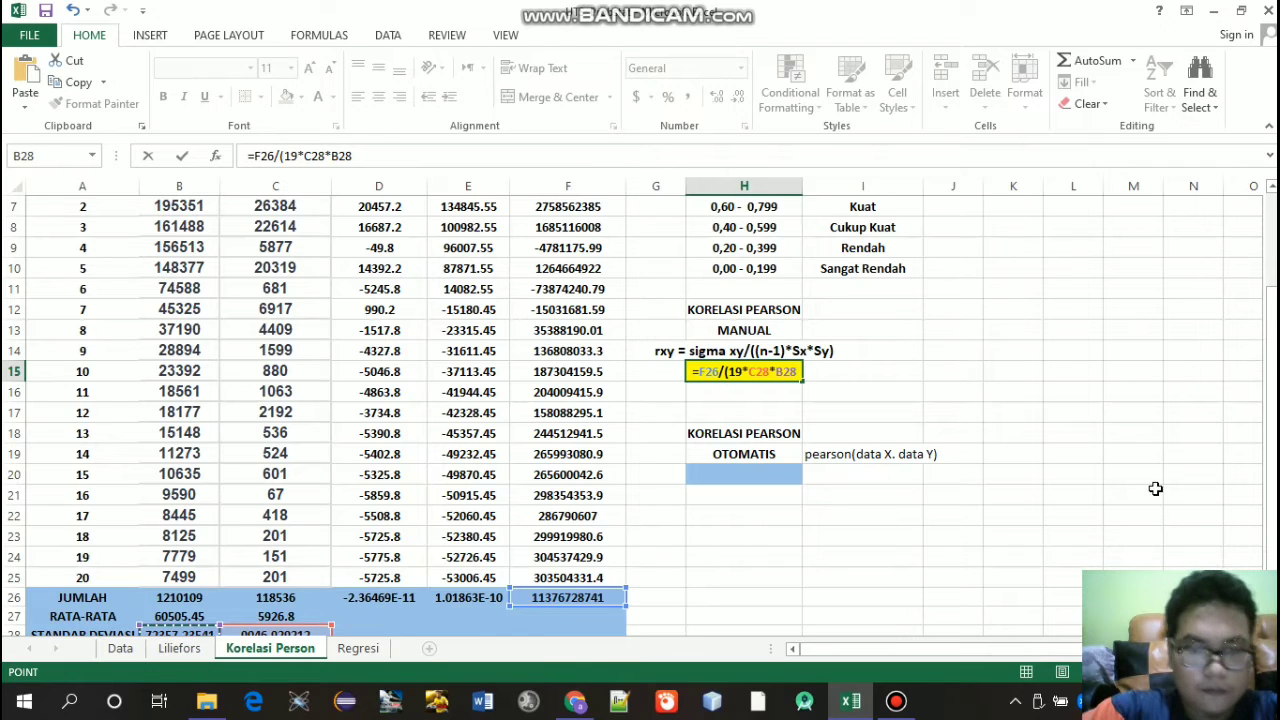
pyautogui.write(')')
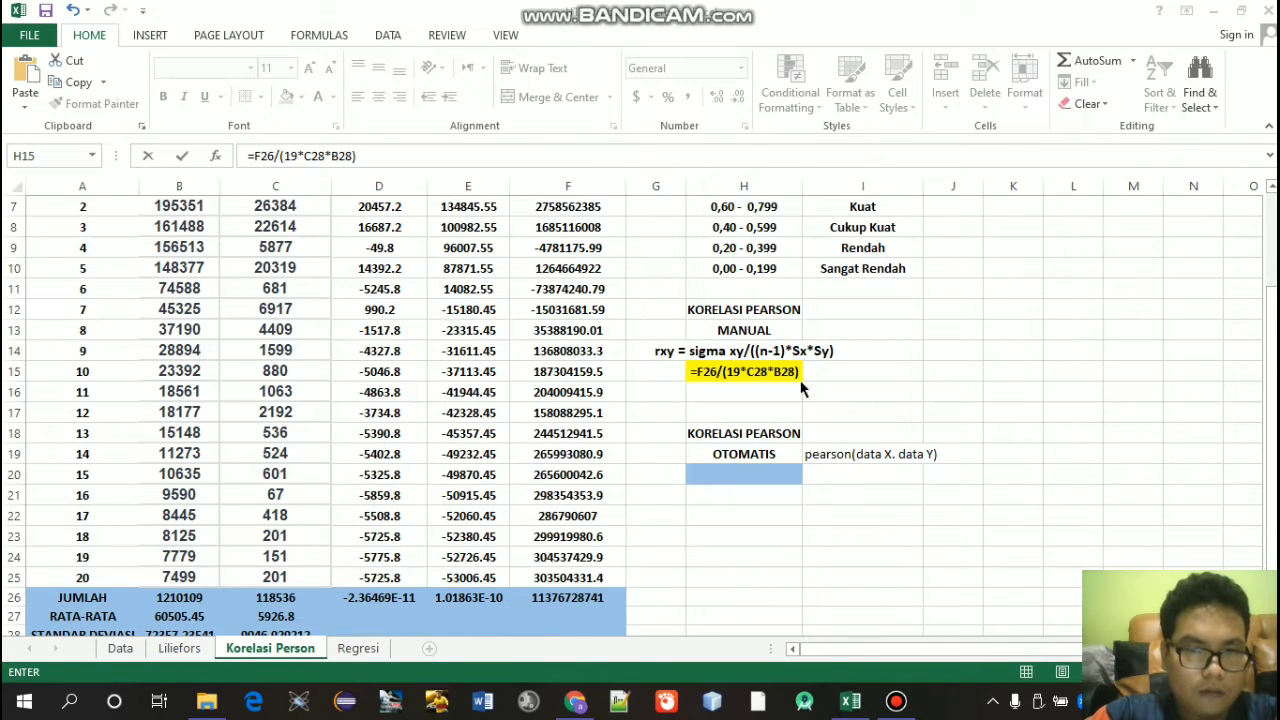
pyautogui.click(784, 370)
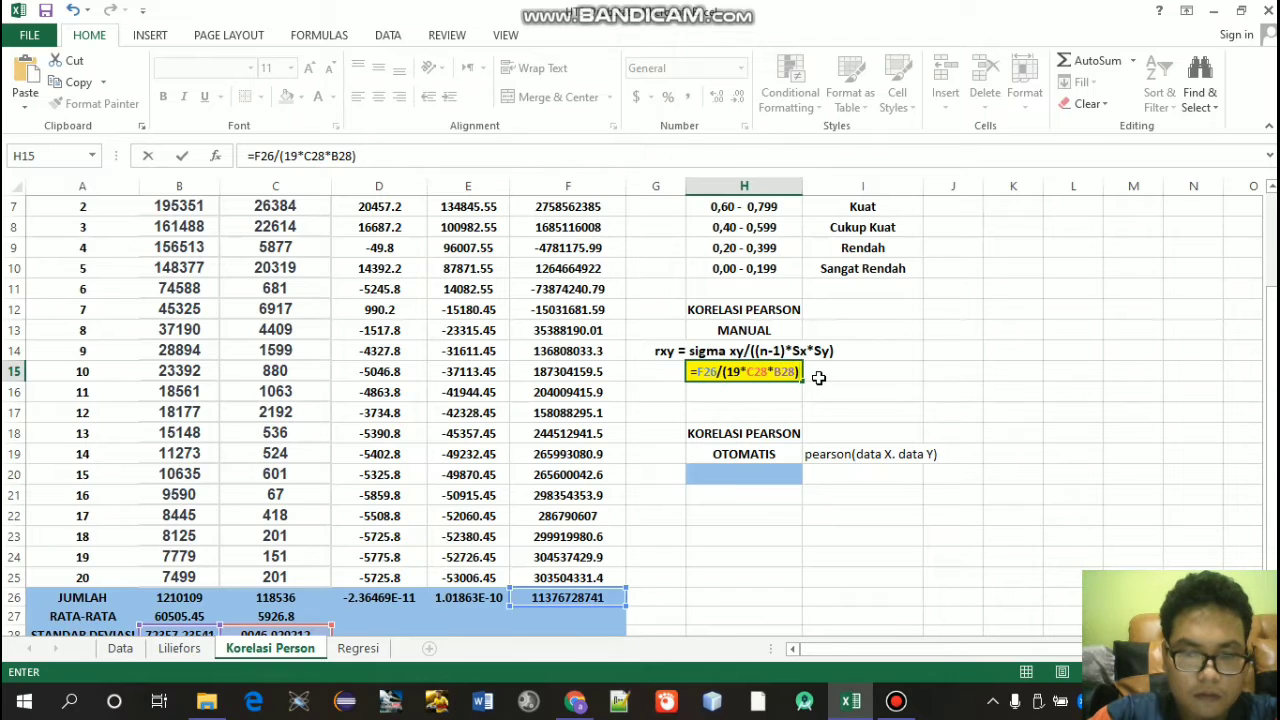
pyautogui.press('Return')
pyautogui.click(776, 371)
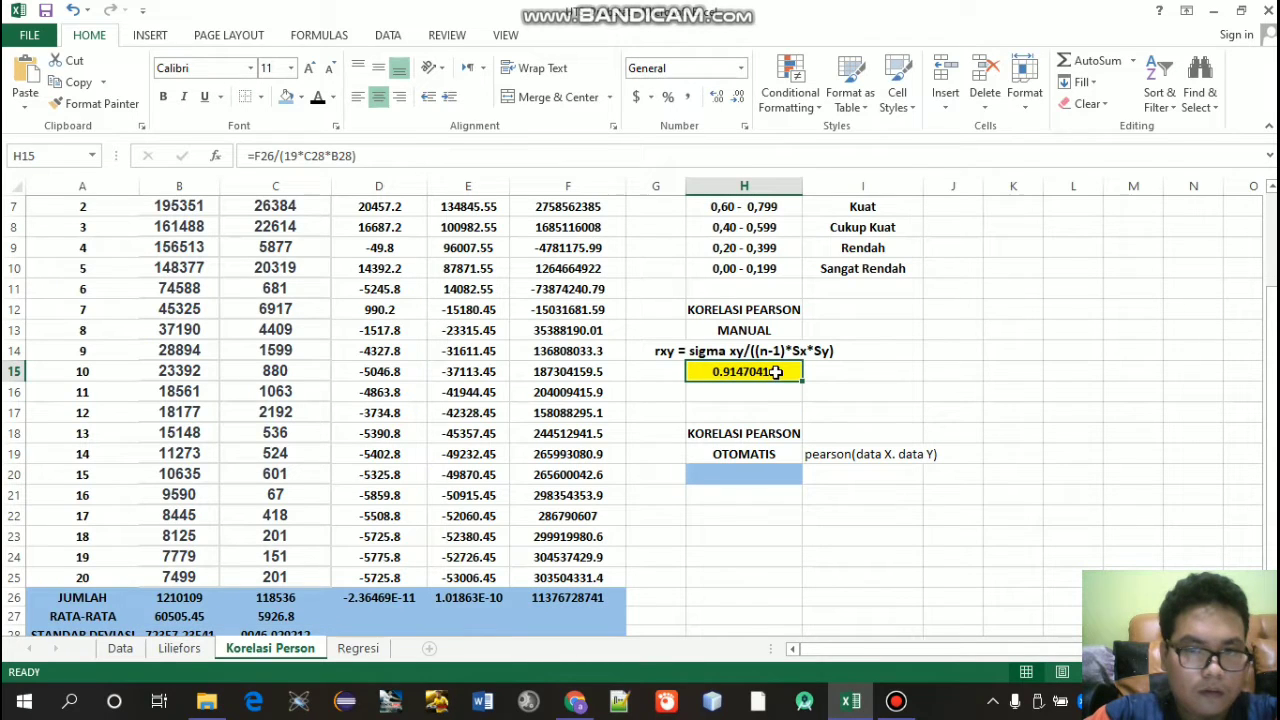
# Step: Calculate the automatic Pearson correlation in H20 with PEARSON, using C6:C25 as the X data and the 20 Jumlah Kasus values as Y
pyautogui.click(741, 476)
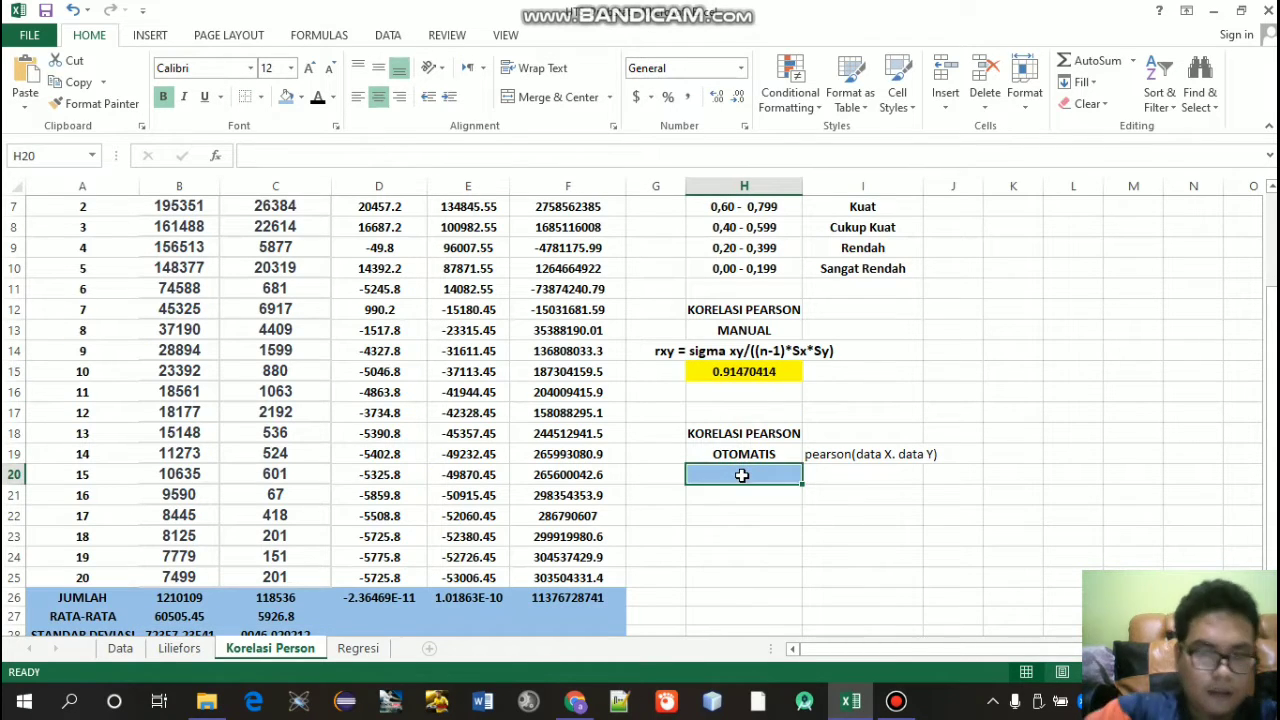
pyautogui.write('=')
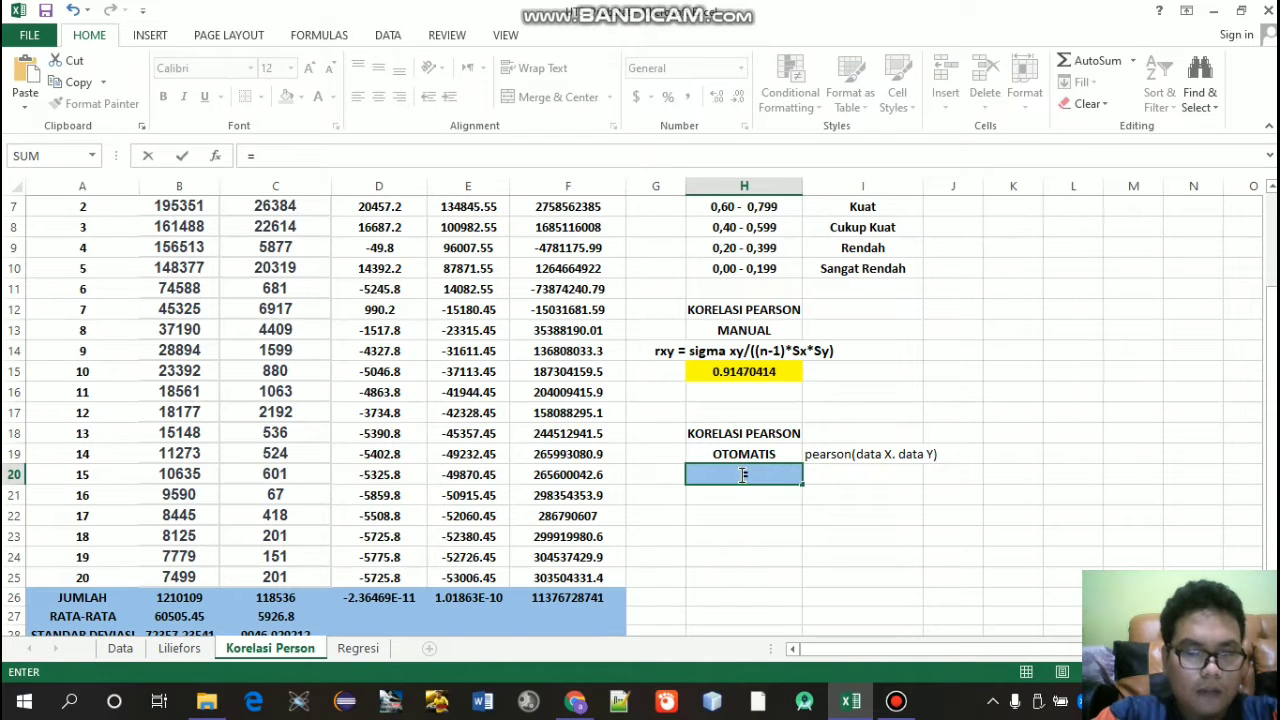
pyautogui.write('PEA')
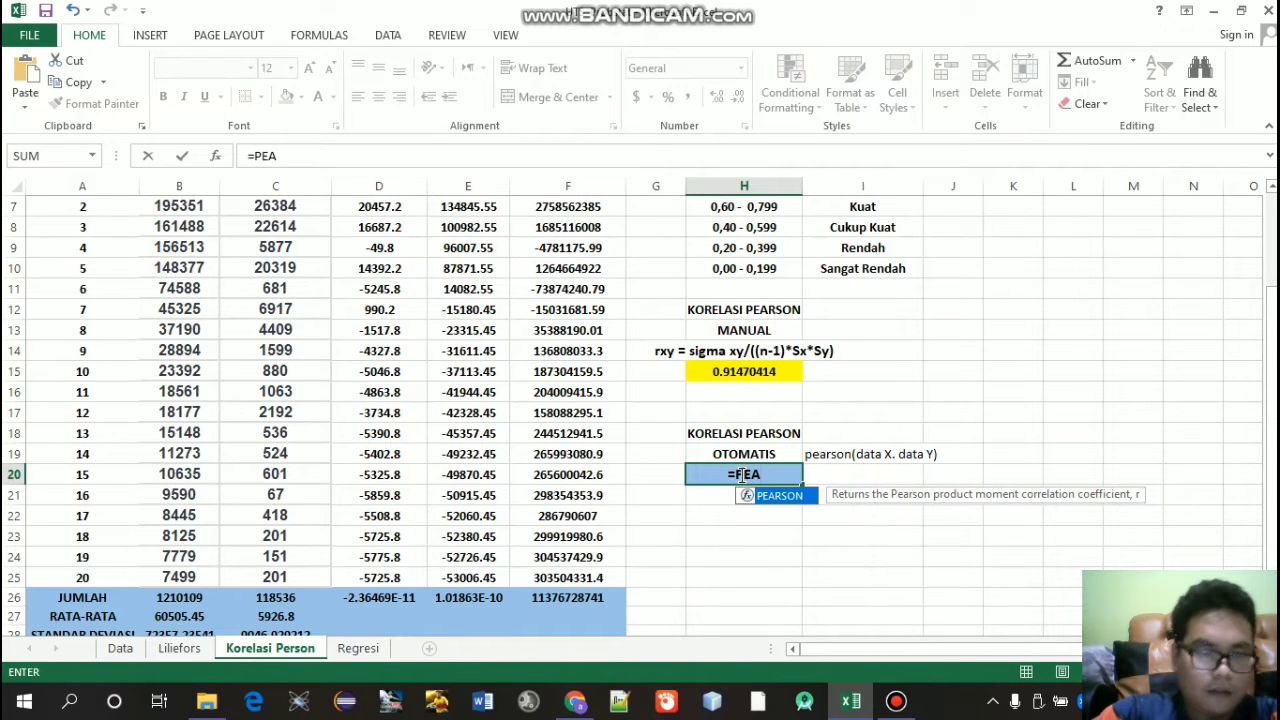
pyautogui.press('Tab')
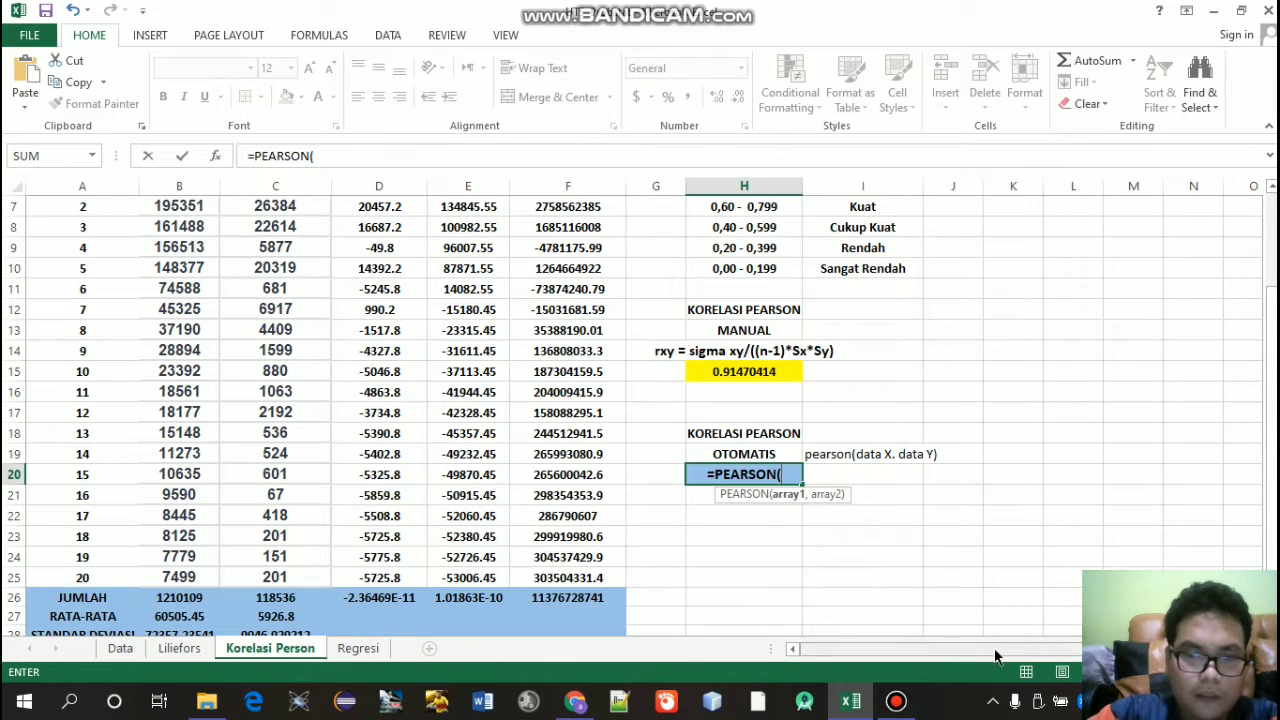
pyautogui.moveTo(1274, 428); pyautogui.dragTo(1274, 420)
pyautogui.moveTo(272, 244); pyautogui.dragTo(298, 556)
pyautogui.write(',')
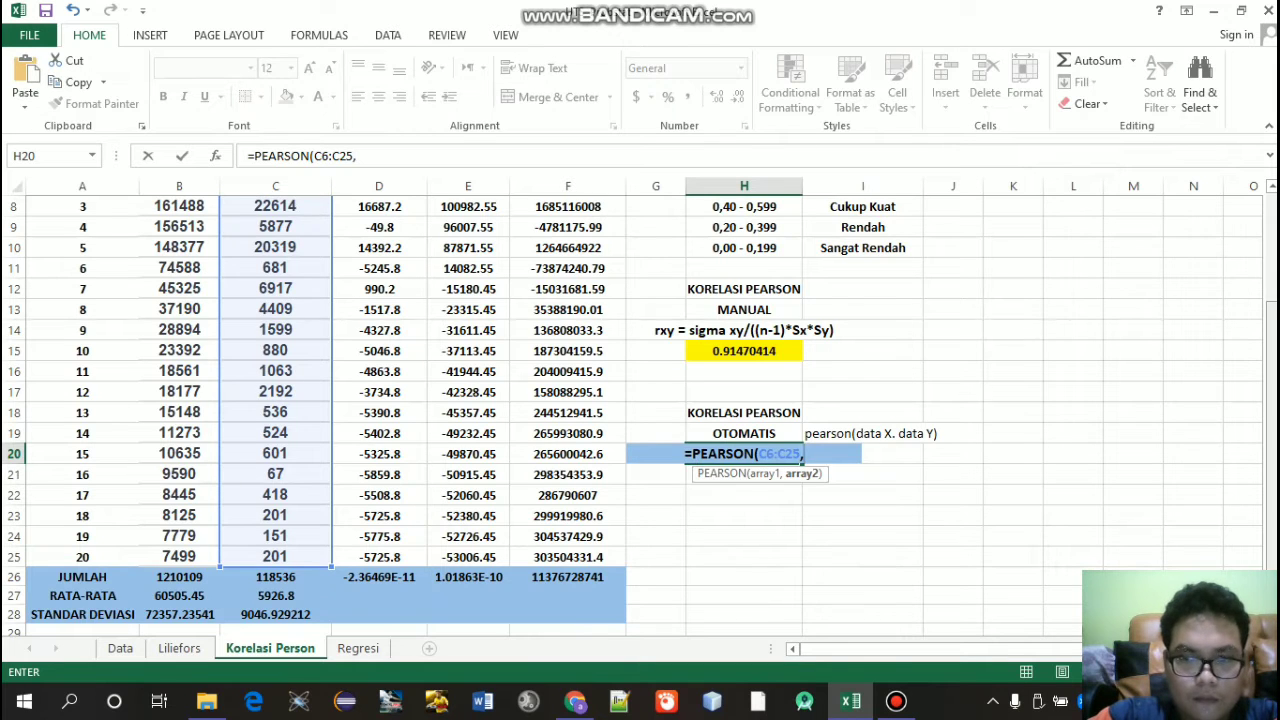
pyautogui.moveTo(1273, 453); pyautogui.dragTo(1273, 343)
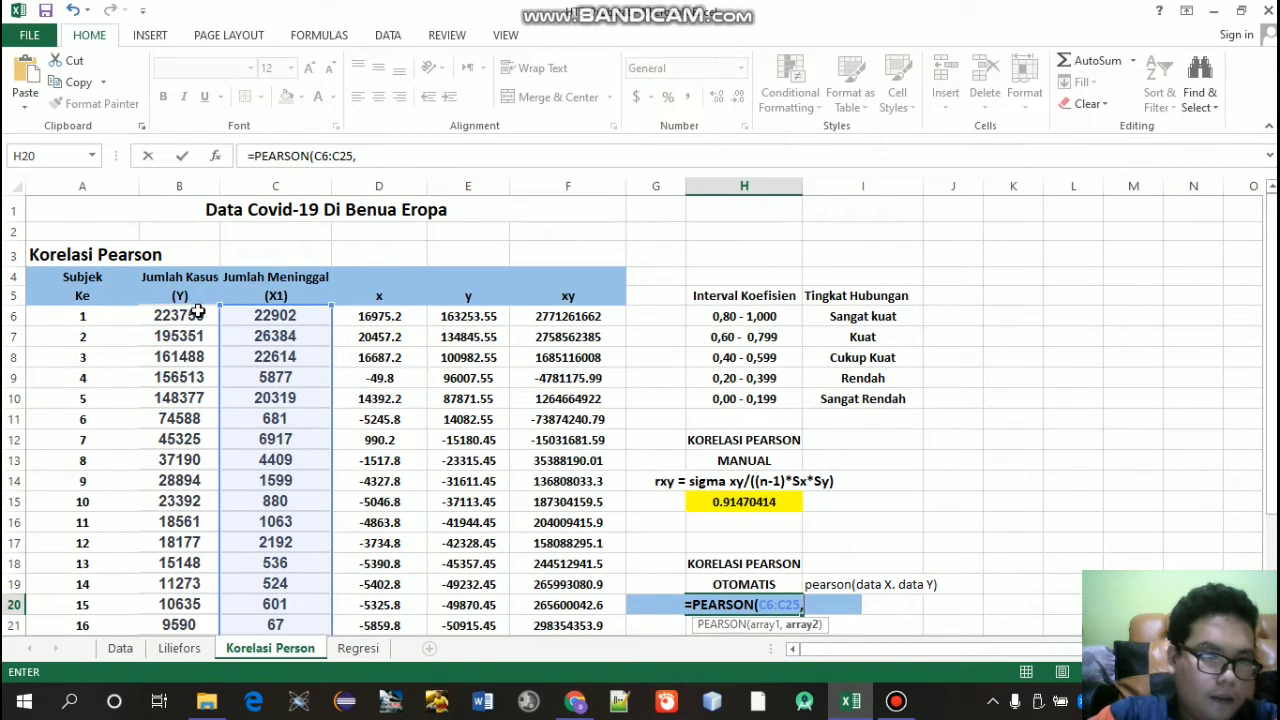
pyautogui.moveTo(197, 312); pyautogui.dragTo(164, 624)
pyautogui.press('Return')
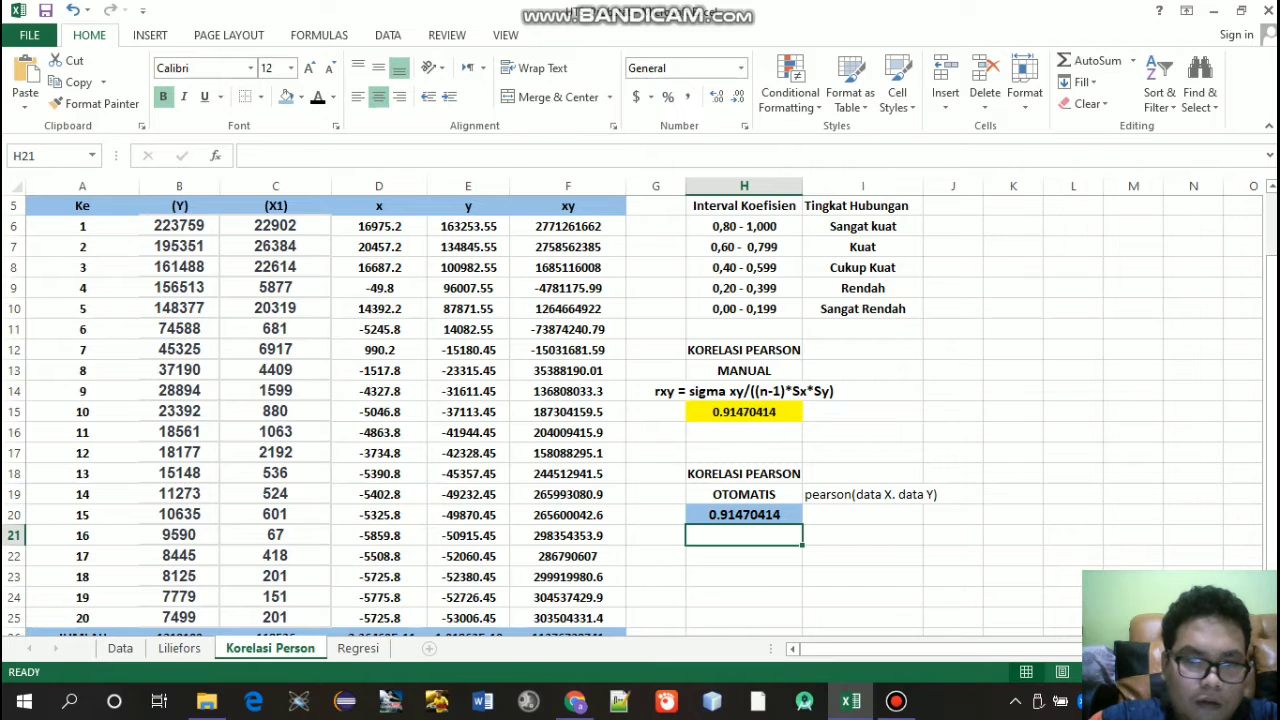
# Step: Switch from the Pearson correlation sheet to the Regresi worksheet with the multiple regression table
pyautogui.moveTo(1271, 439); pyautogui.dragTo(1271, 410)
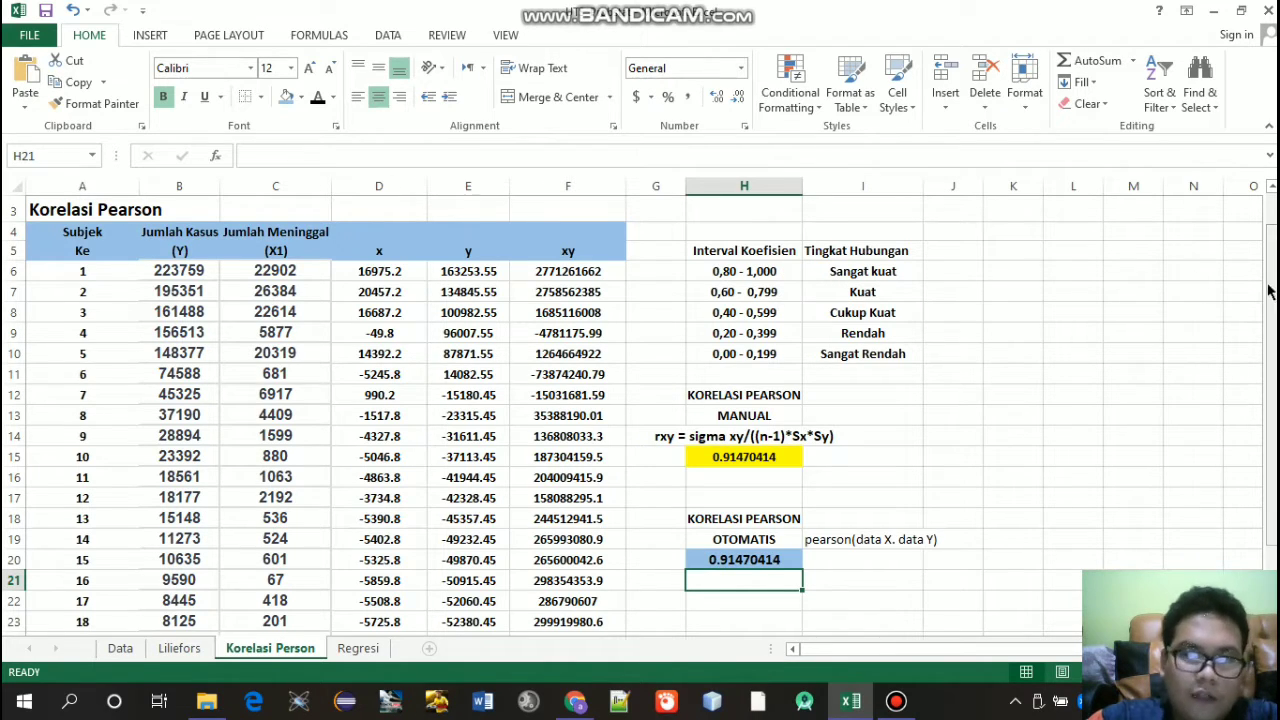
pyautogui.moveTo(1268, 272); pyautogui.dragTo(1268, 254)
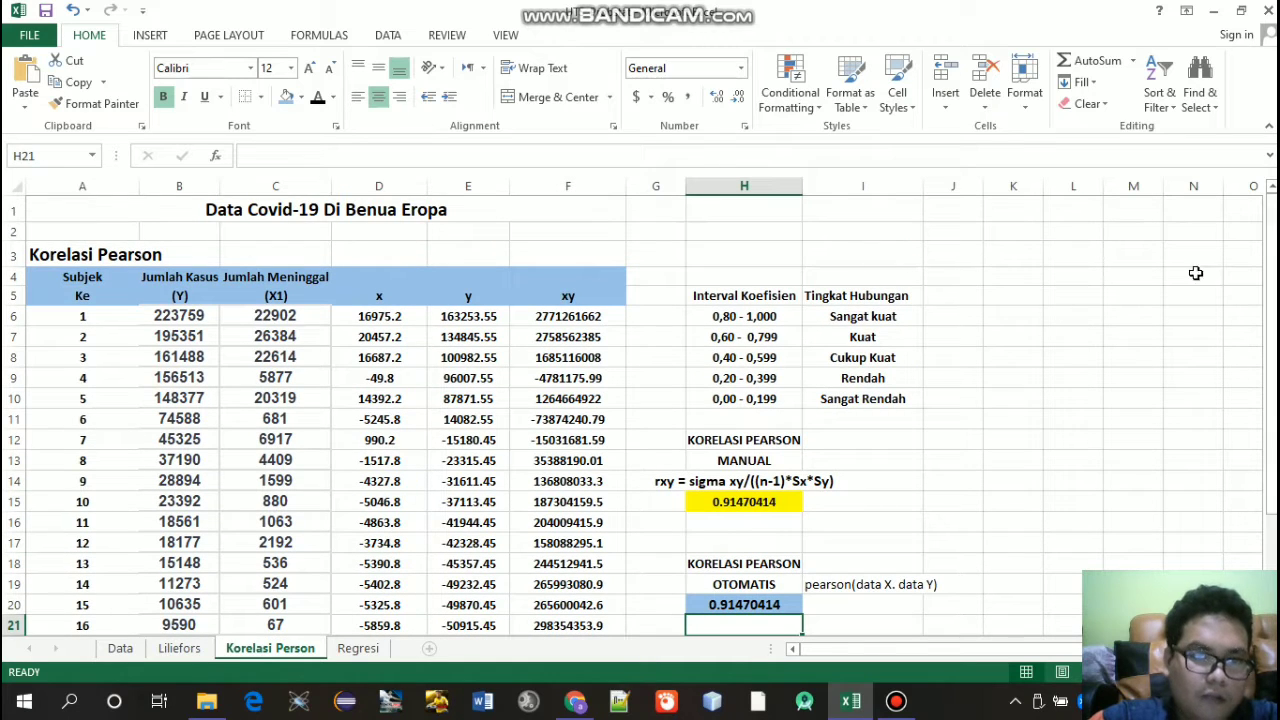
pyautogui.click(360, 649)
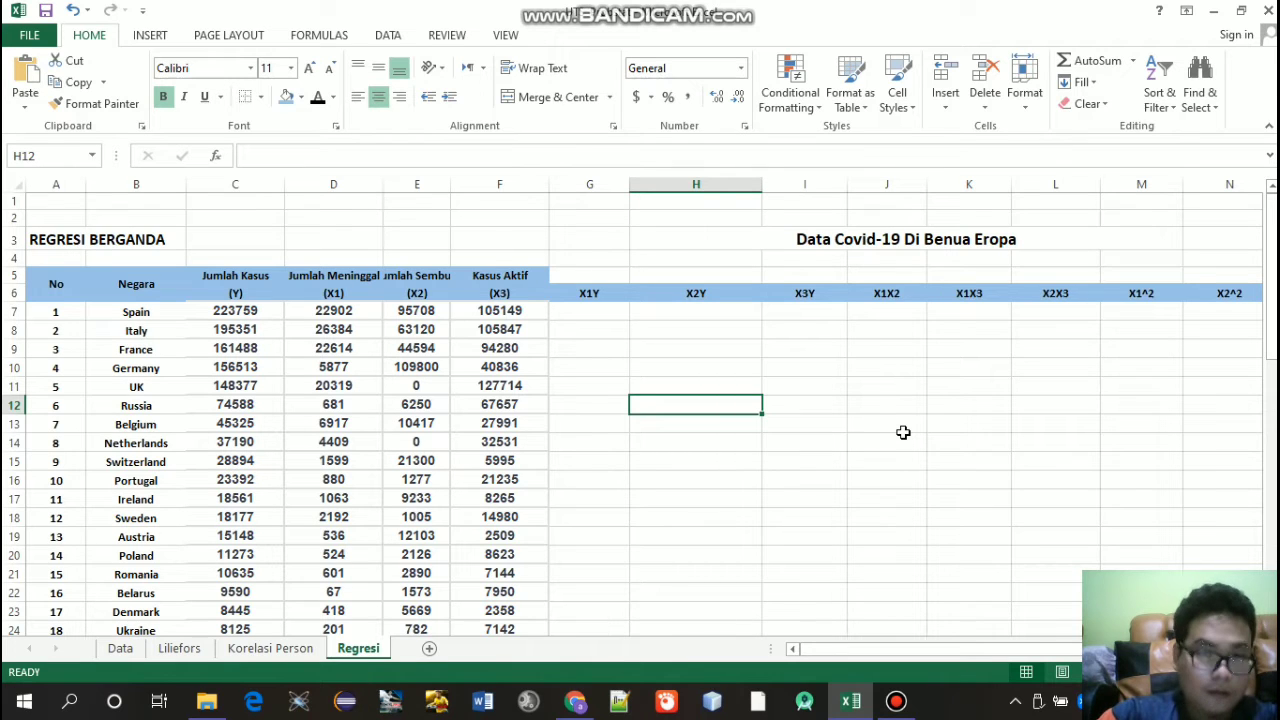
pyautogui.moveTo(937, 642); pyautogui.dragTo(933, 651)
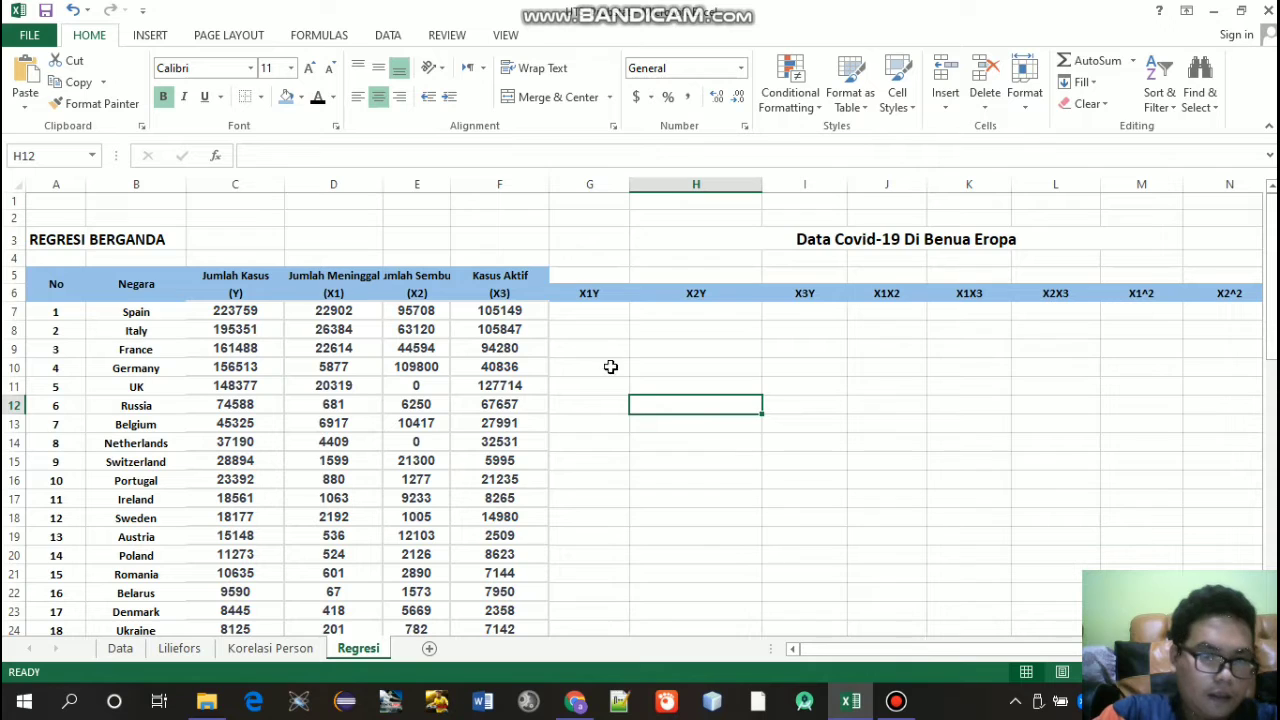
# Step: Enter the X1Y product formula =D7*C7 for Spain in cell G7
pyautogui.click(595, 310)
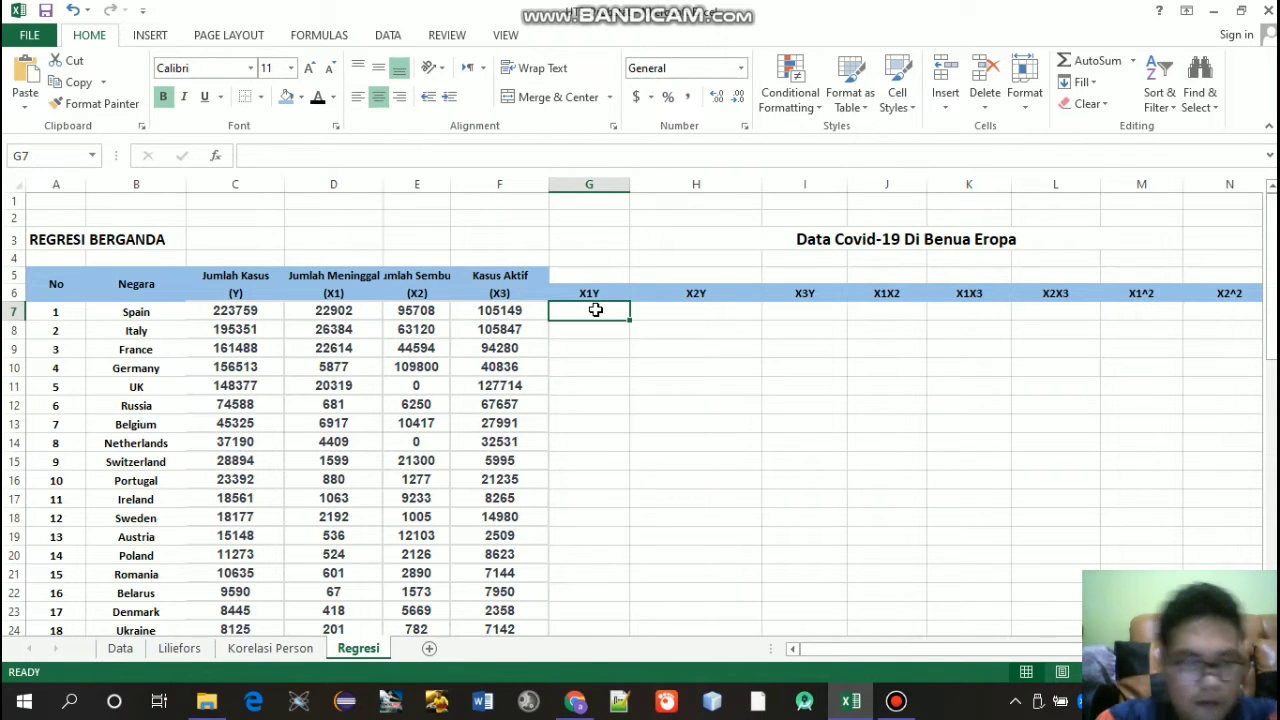
pyautogui.write('=')
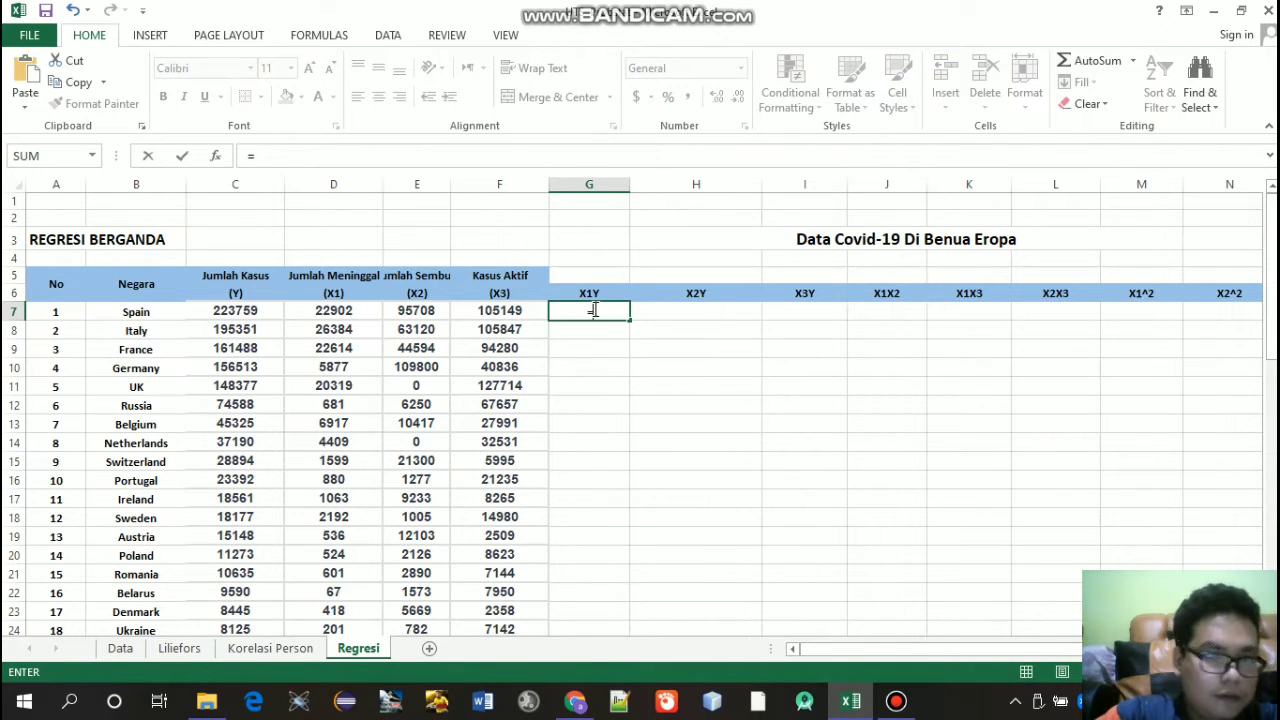
pyautogui.click(332, 310)
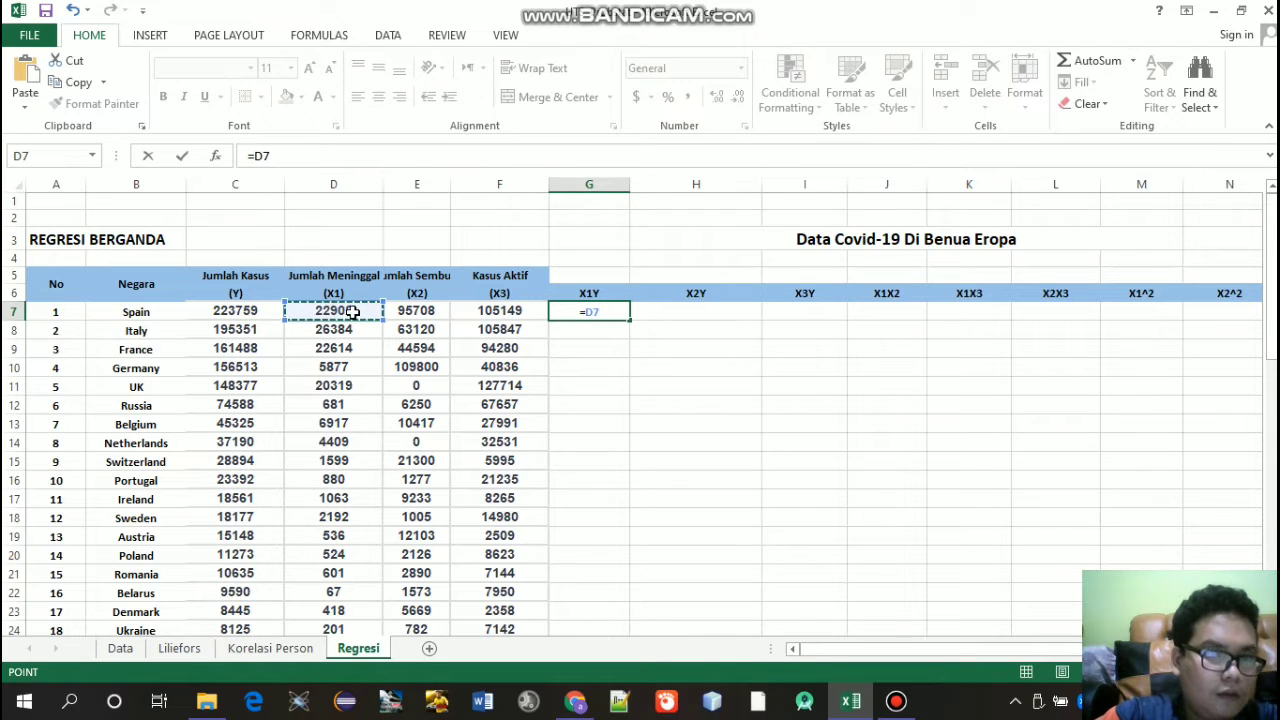
pyautogui.write('*')
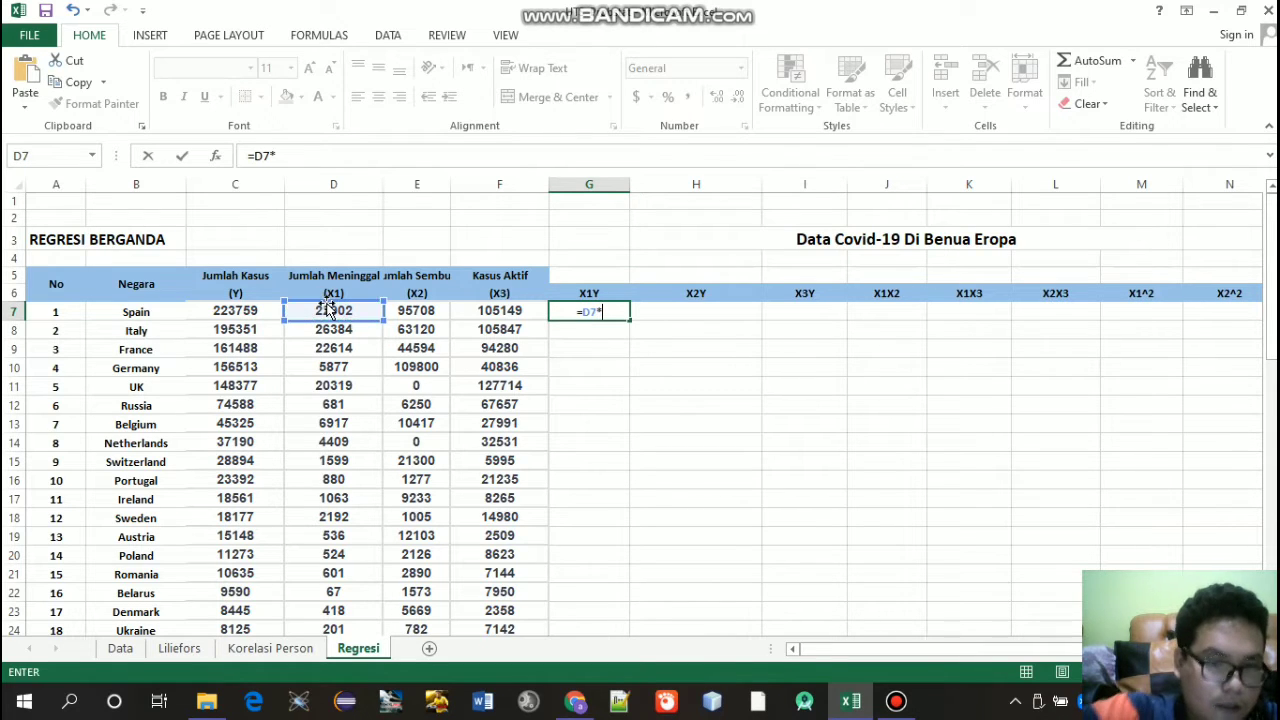
pyautogui.click(246, 311)
pyautogui.press('Return')
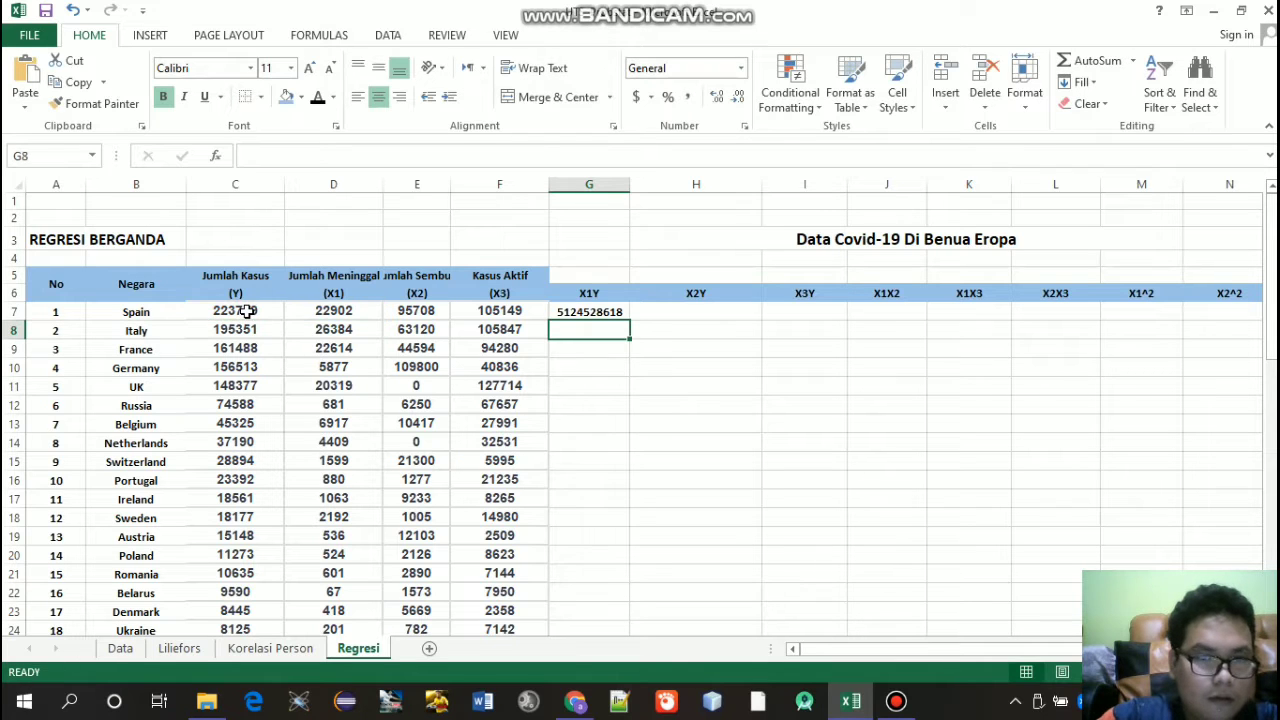
# Step: Total the Jumlah Kasus (Y) column in the Jumlah row by entering =SUM(C7:C26) in cell C27
pyautogui.moveTo(1272, 312); pyautogui.dragTo(1272, 370)
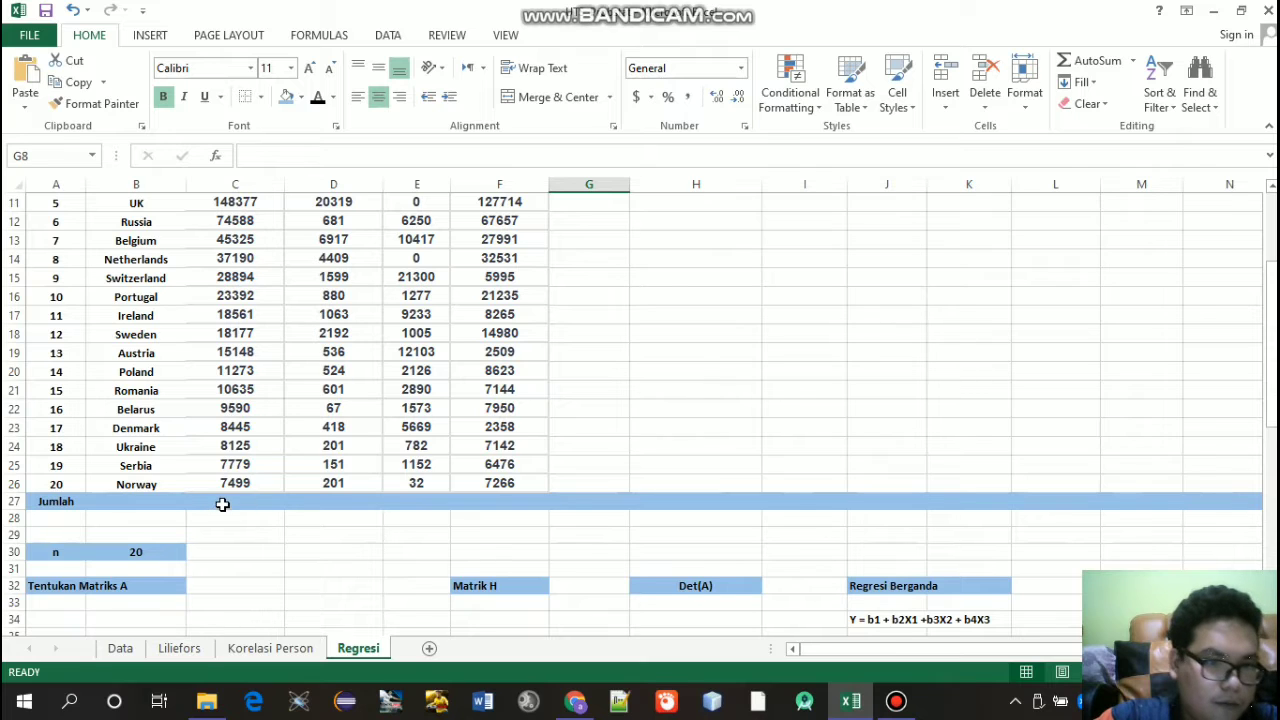
pyautogui.click(222, 504)
pyautogui.write('=')
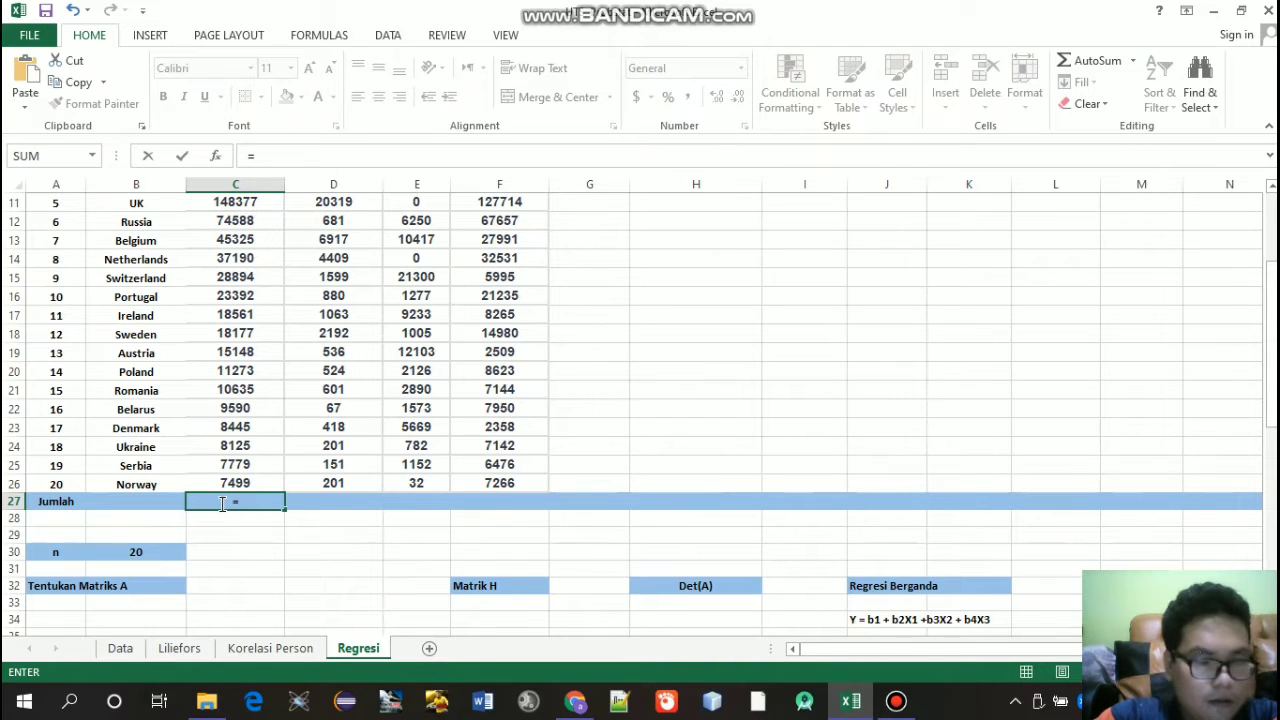
pyautogui.write('su')
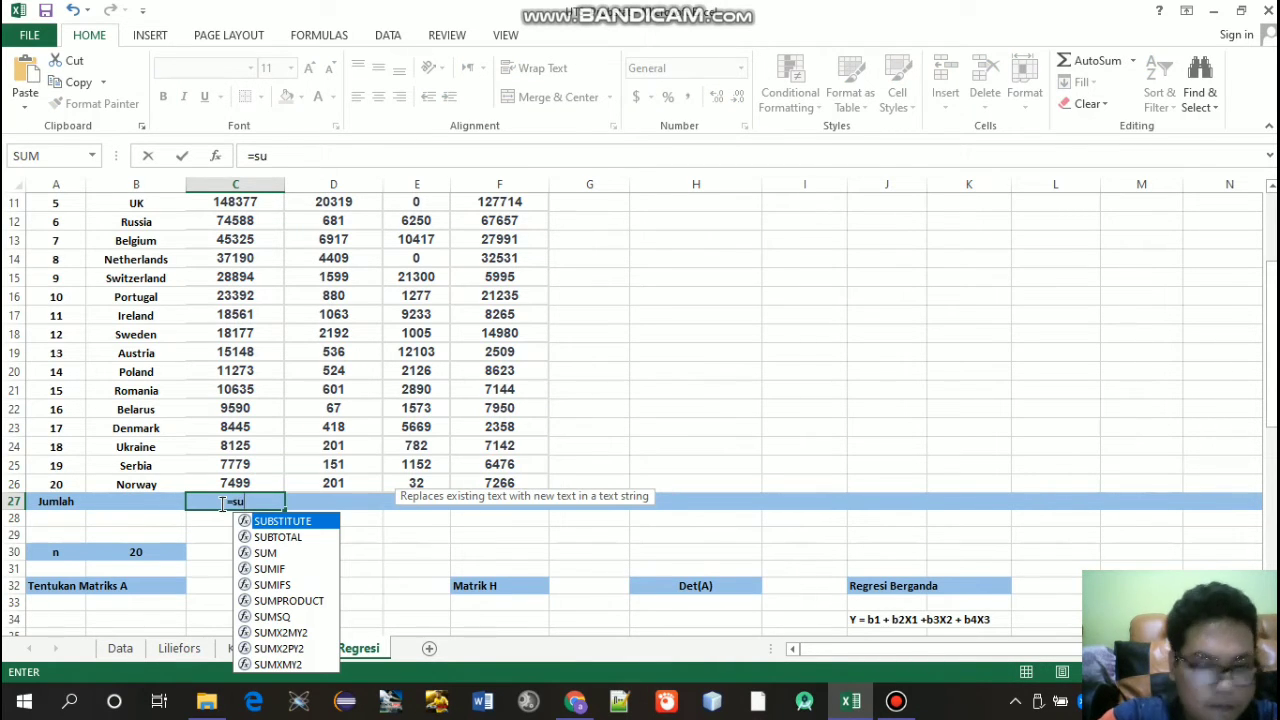
pyautogui.press('Down')
pyautogui.press('Down')
pyautogui.press('Tab')
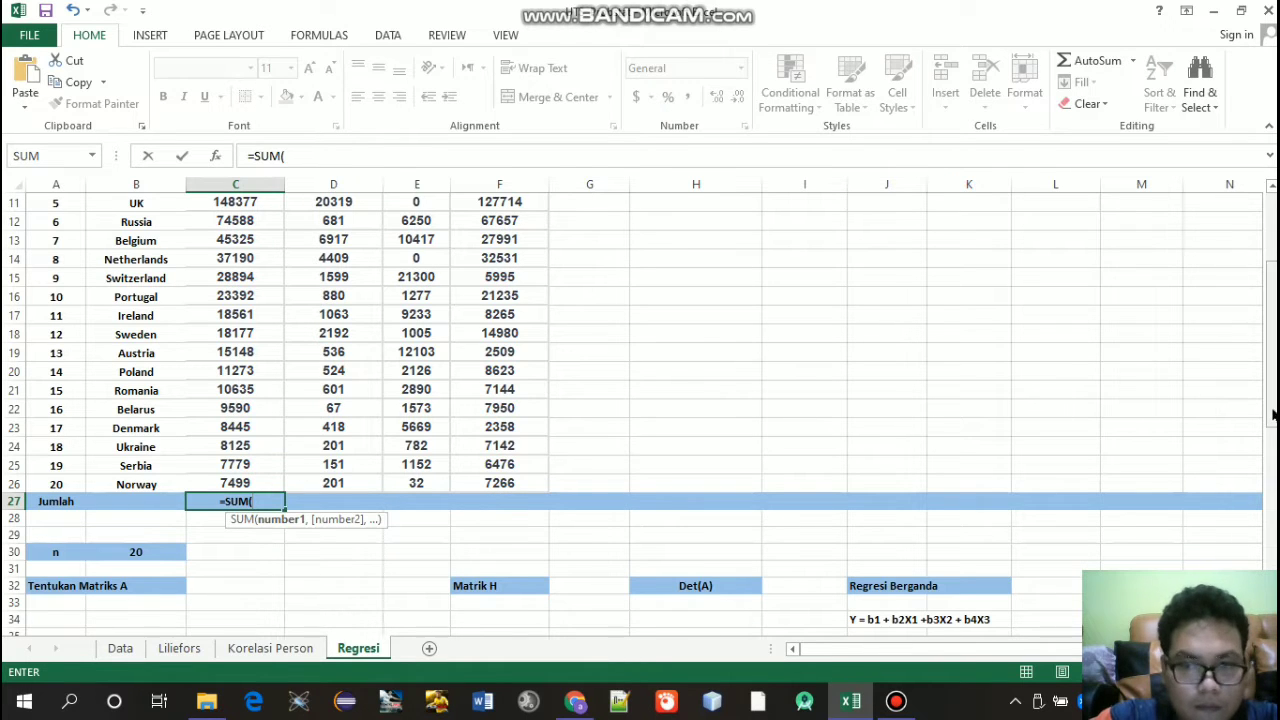
pyautogui.moveTo(1272, 399); pyautogui.dragTo(1273, 370)
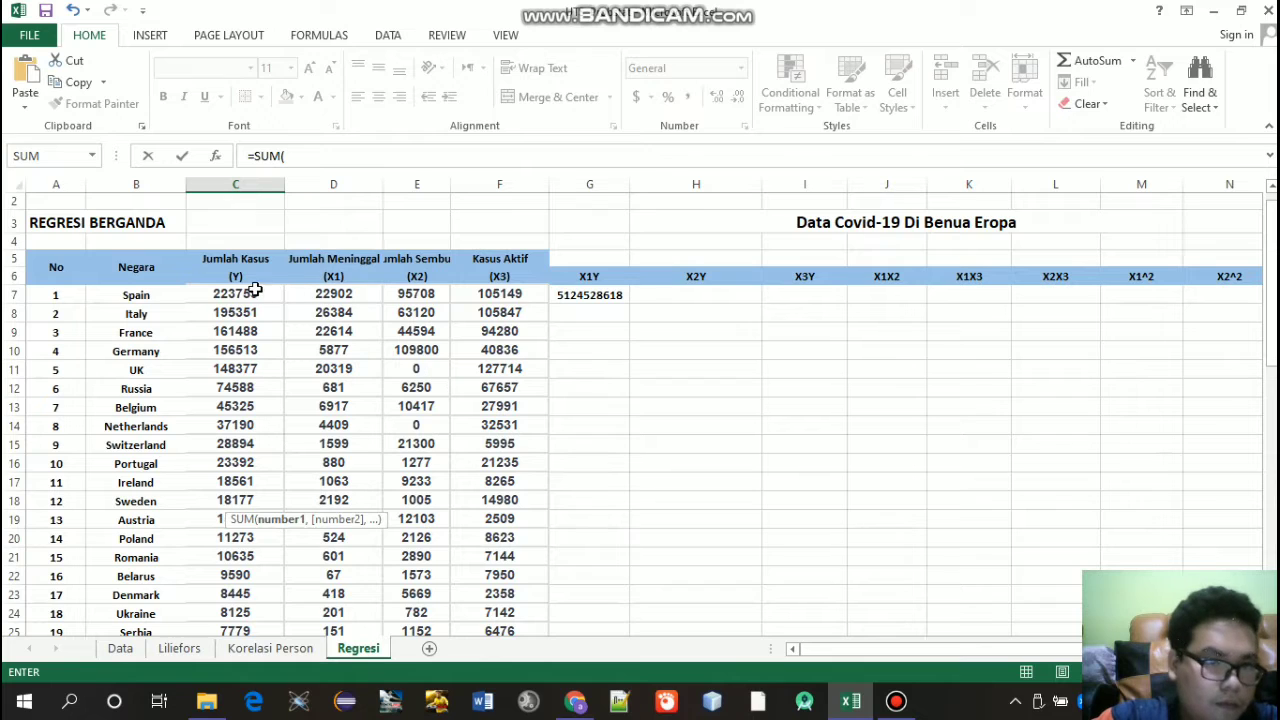
pyautogui.click(242, 291)
pyautogui.moveTo(245, 289); pyautogui.dragTo(259, 591)
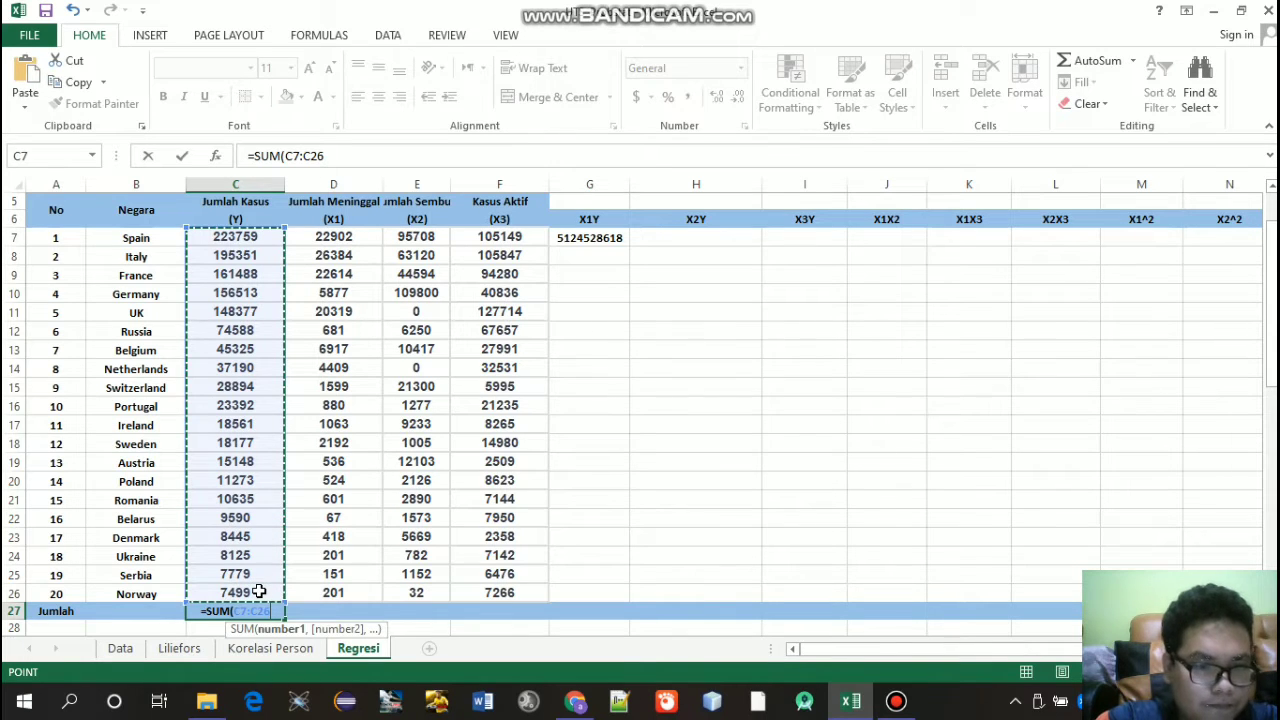
pyautogui.press('Return')
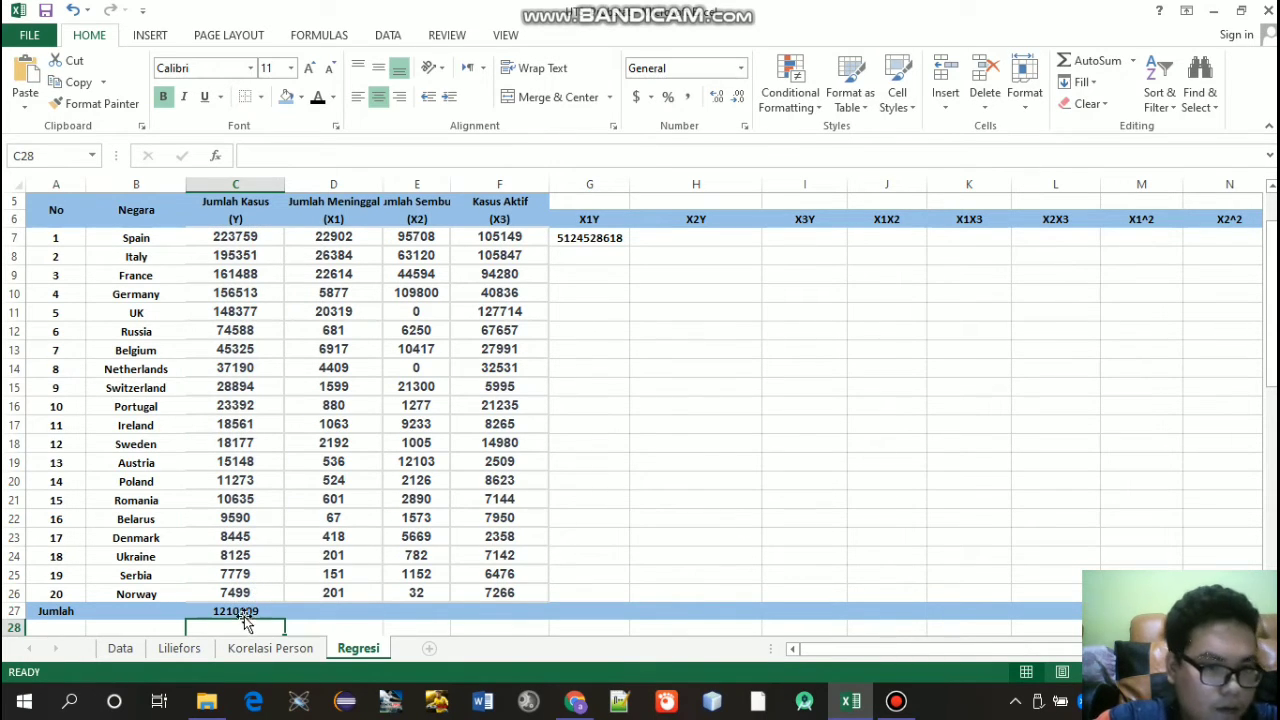
# Step: Fill the C27 sum formula across the Jumlah row to O27, and fill the X1Y formula from G7 down to G26
pyautogui.moveTo(285, 618); pyautogui.dragTo(1062, 618)
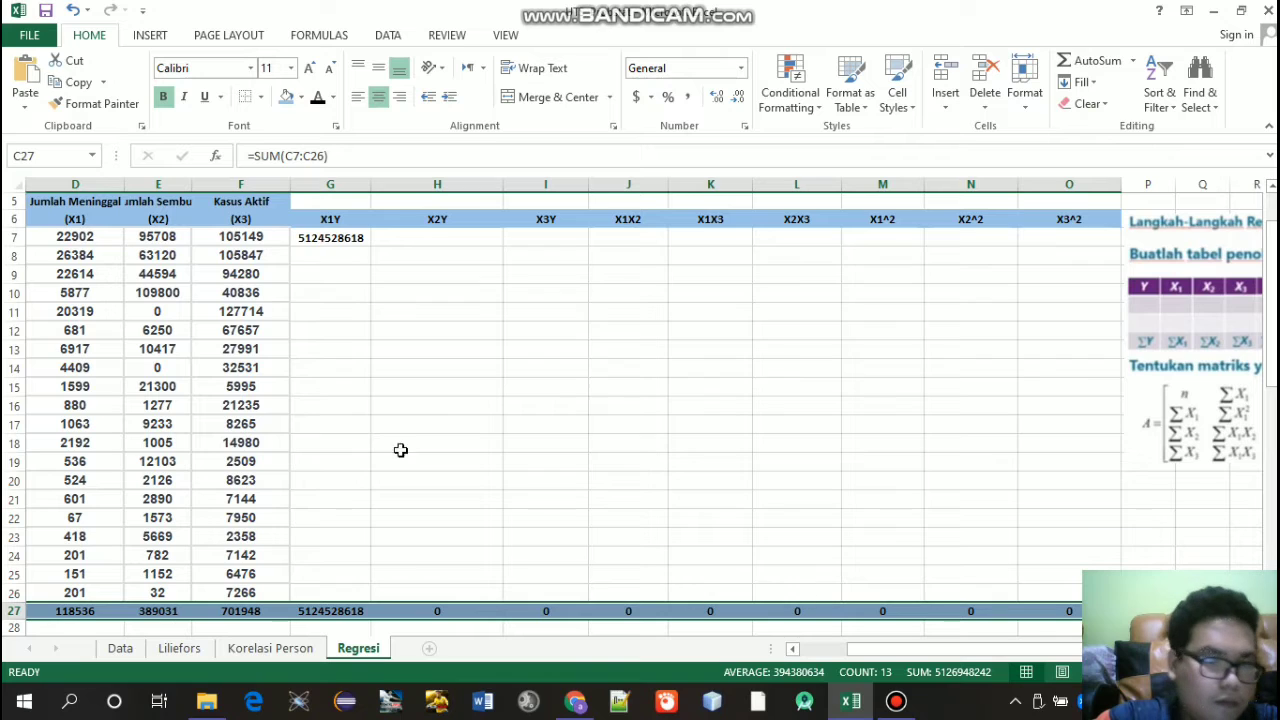
pyautogui.click(318, 238)
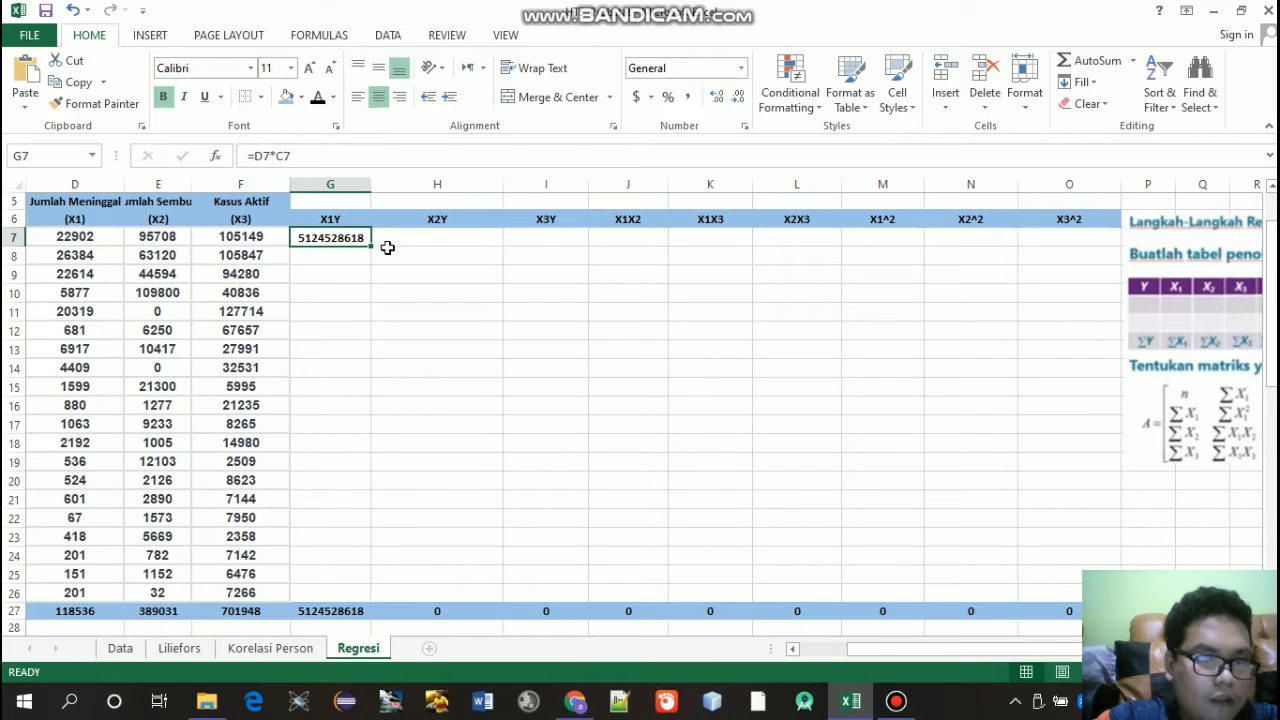
pyautogui.moveTo(371, 249); pyautogui.dragTo(348, 605)
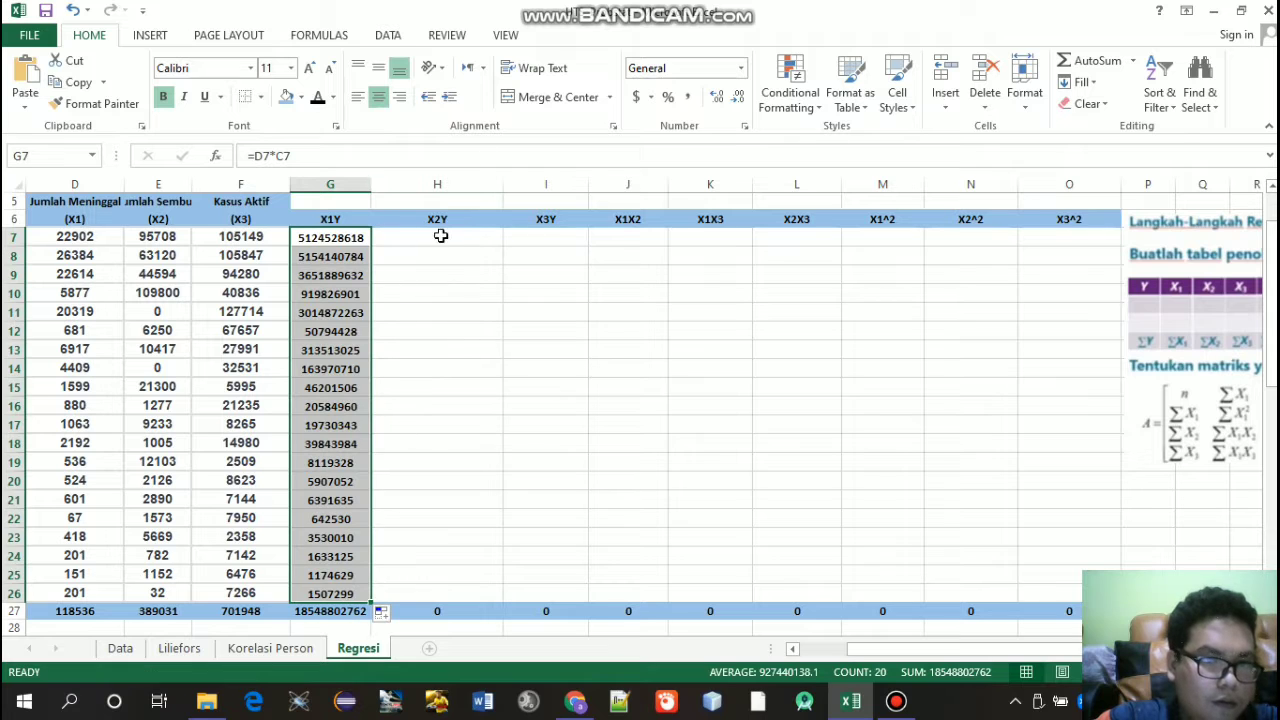
# Step: Enter the X2Y product formula =E7*C7 in H7 and fill it down to H26
pyautogui.click(437, 234)
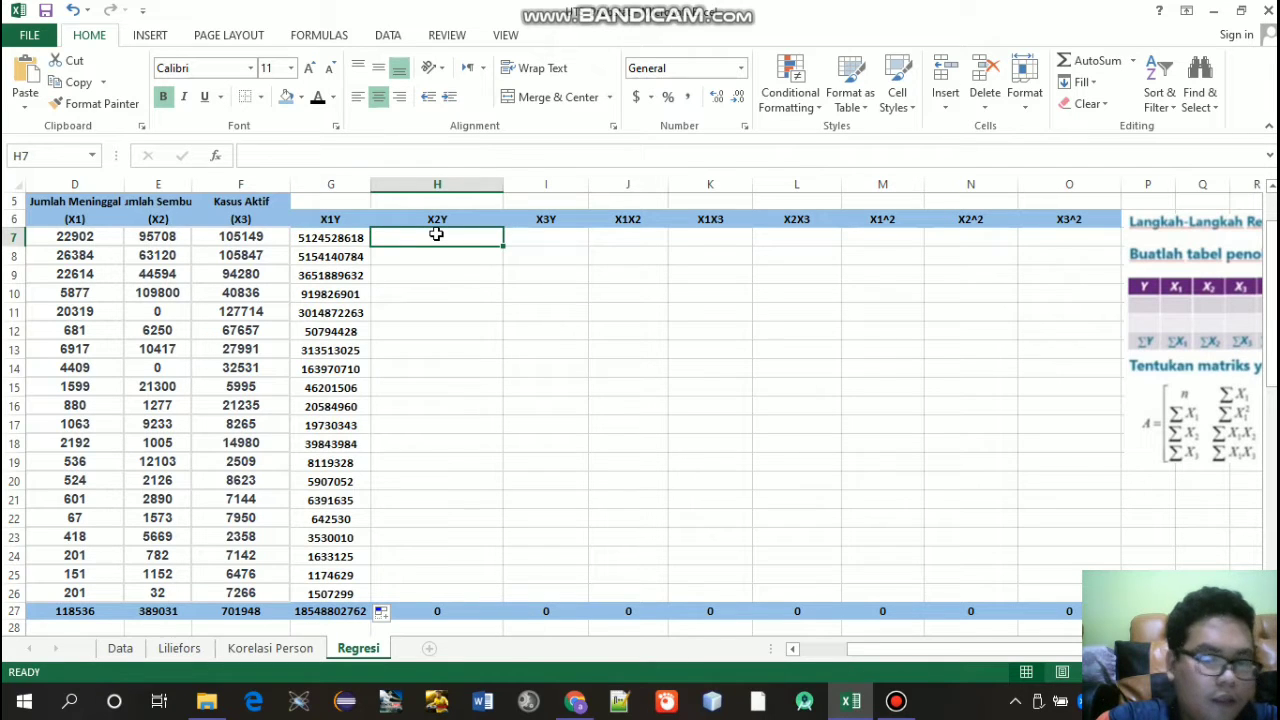
pyautogui.moveTo(925, 647)
pyautogui.mouseDown()
pyautogui.moveTo(870, 666)
pyautogui.moveTo(935, 660)
pyautogui.moveTo(912, 660)
pyautogui.mouseUp()
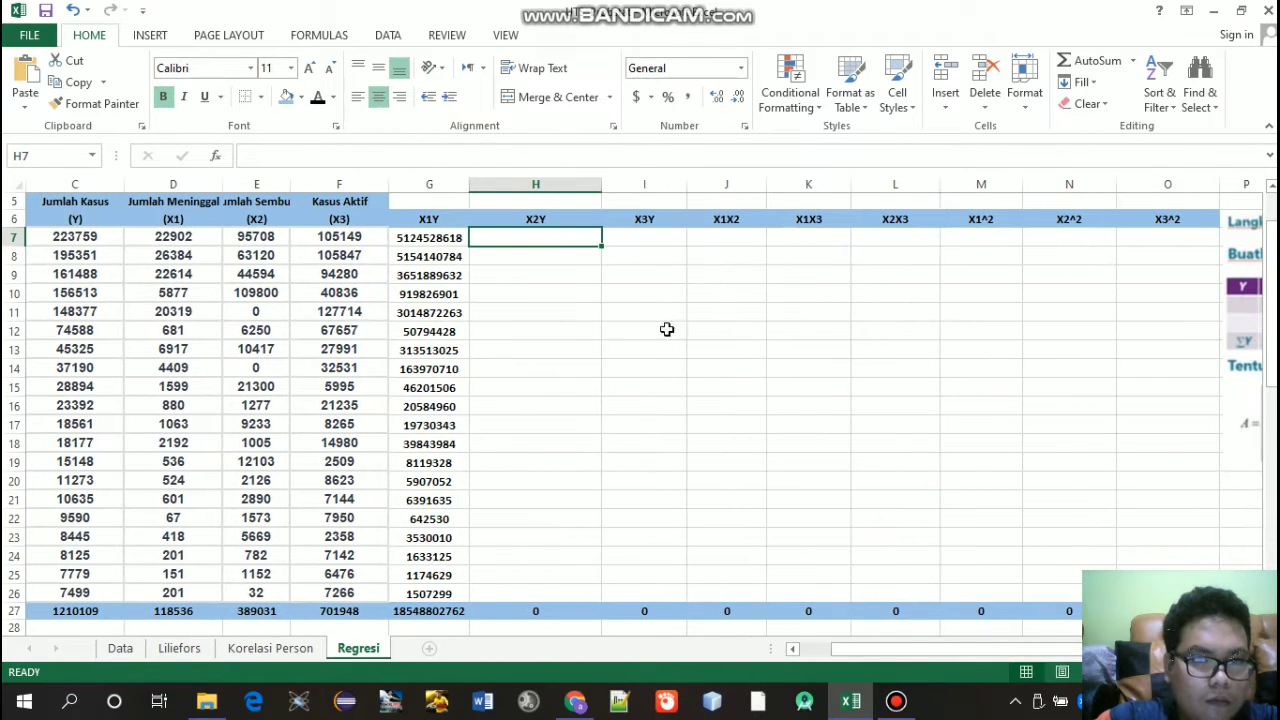
pyautogui.write('=')
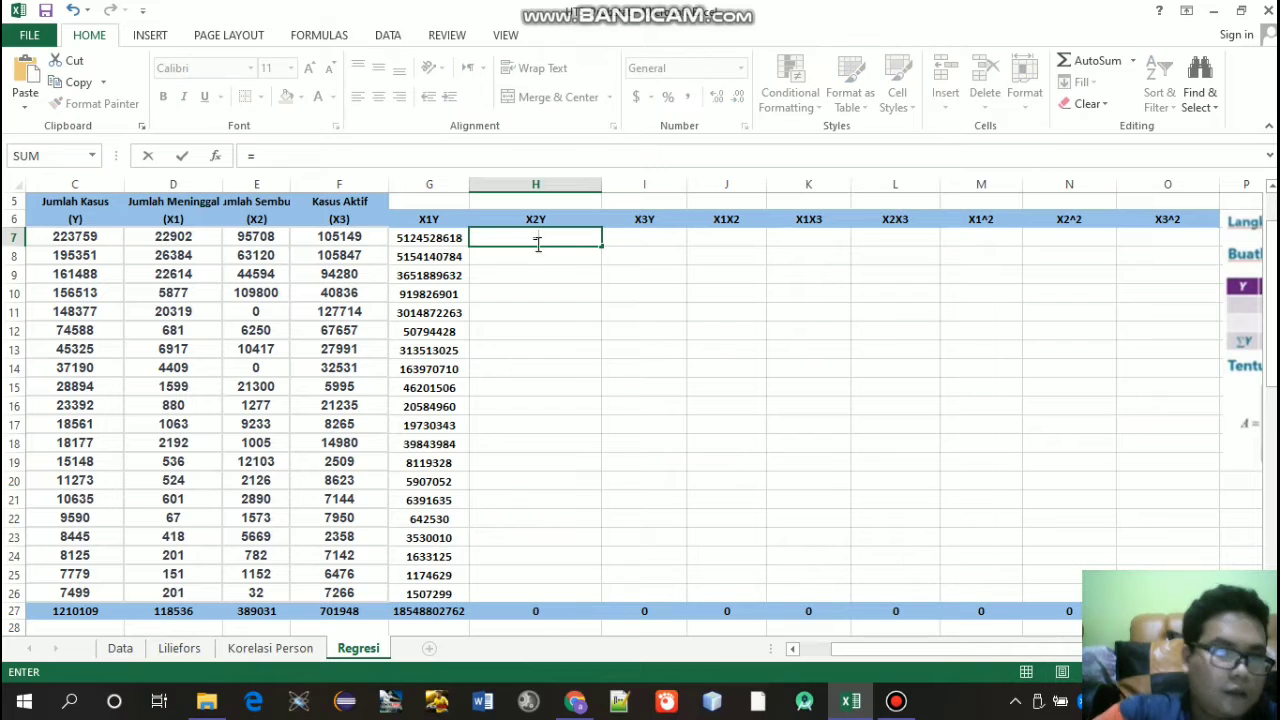
pyautogui.click(270, 237)
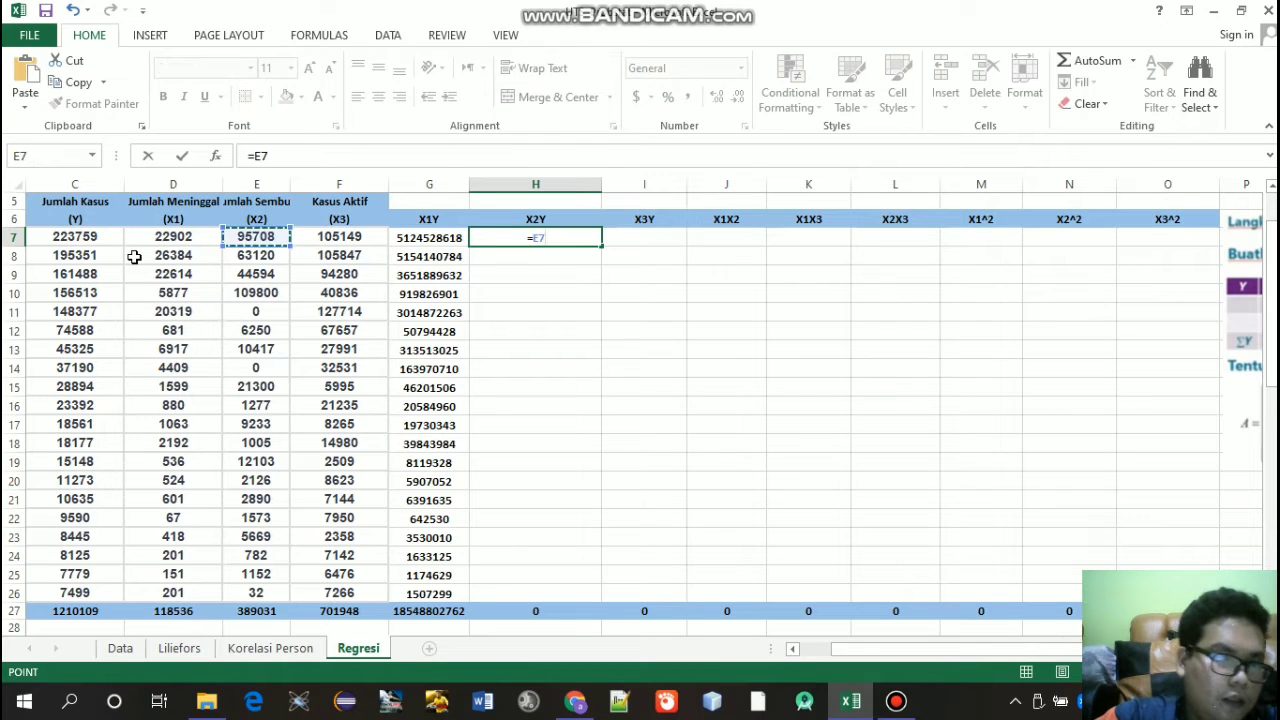
pyautogui.write('*')
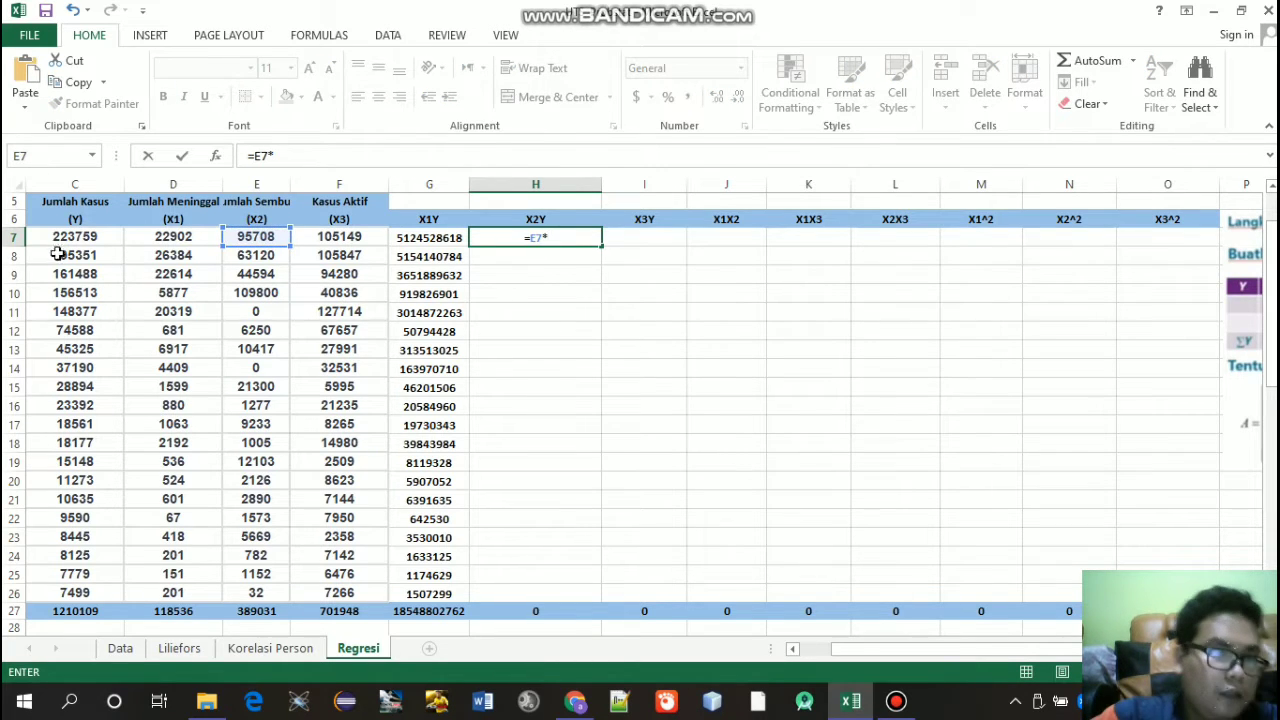
pyautogui.click(86, 240)
pyautogui.press('Return')
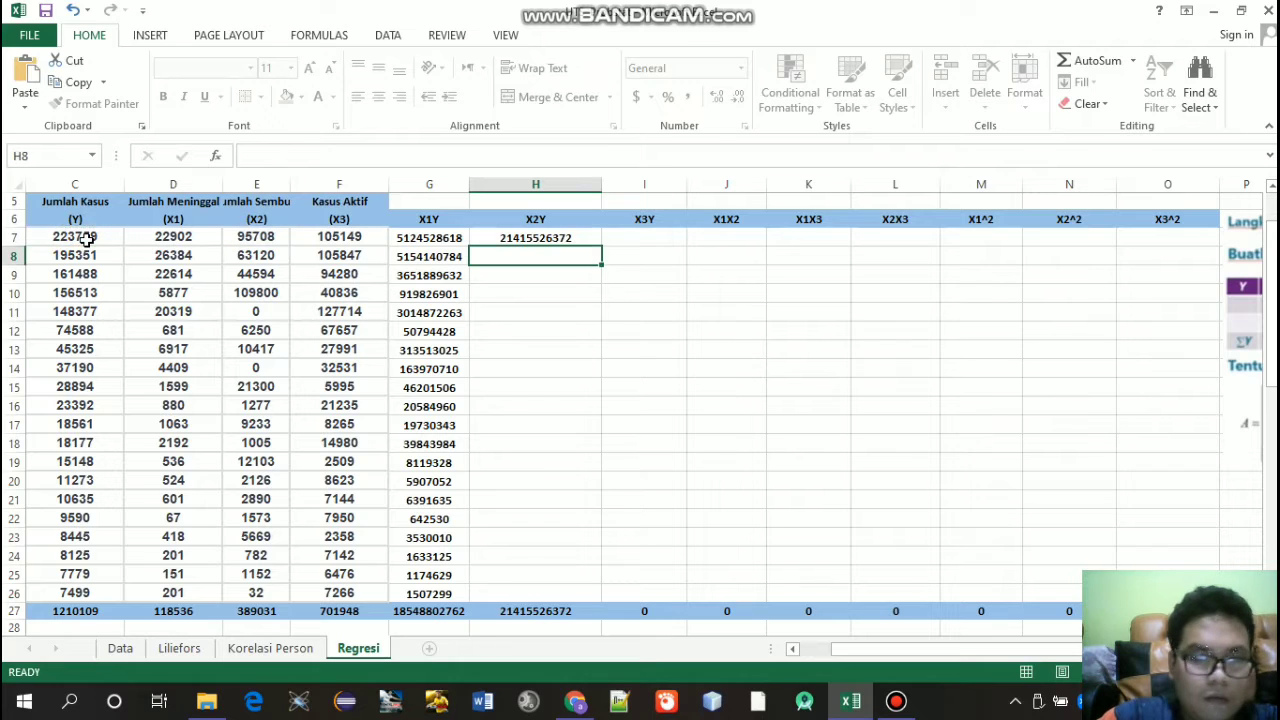
pyautogui.click(545, 238)
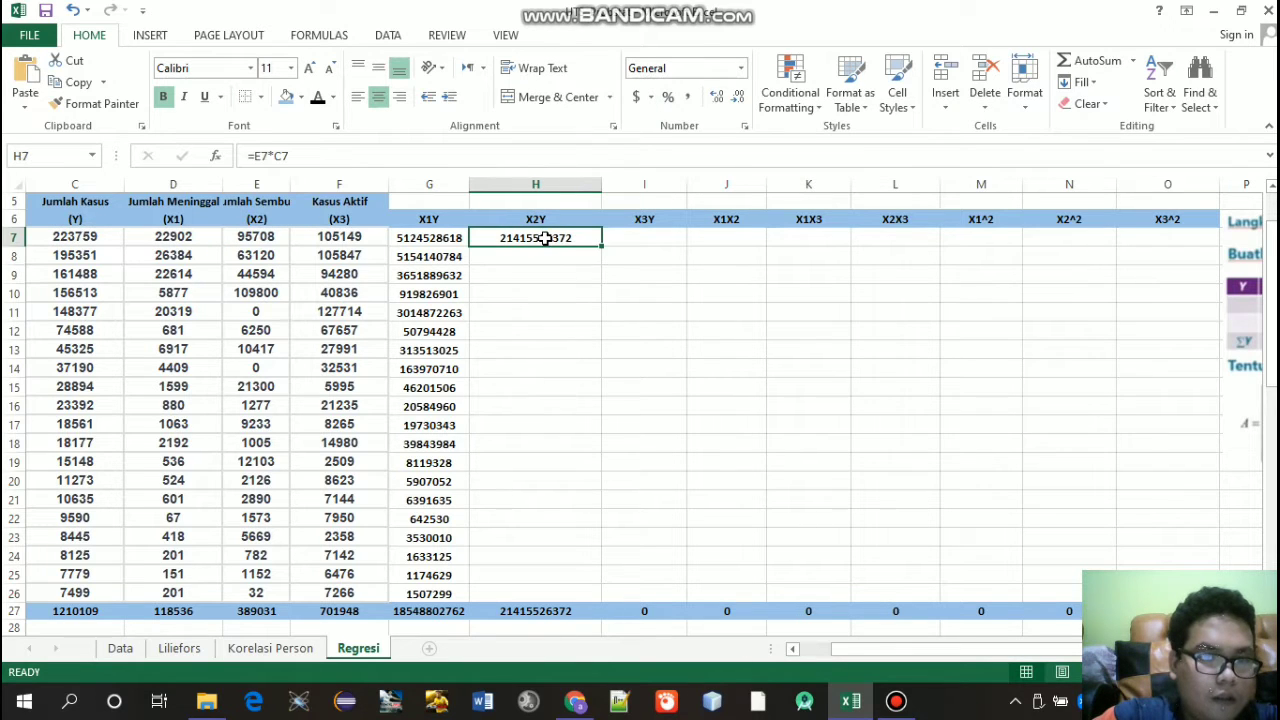
pyautogui.moveTo(606, 246); pyautogui.dragTo(534, 601)
# Step: Enter the X3Y product formula =F7*C7 in I7 and fill it down to I26
pyautogui.click(655, 234)
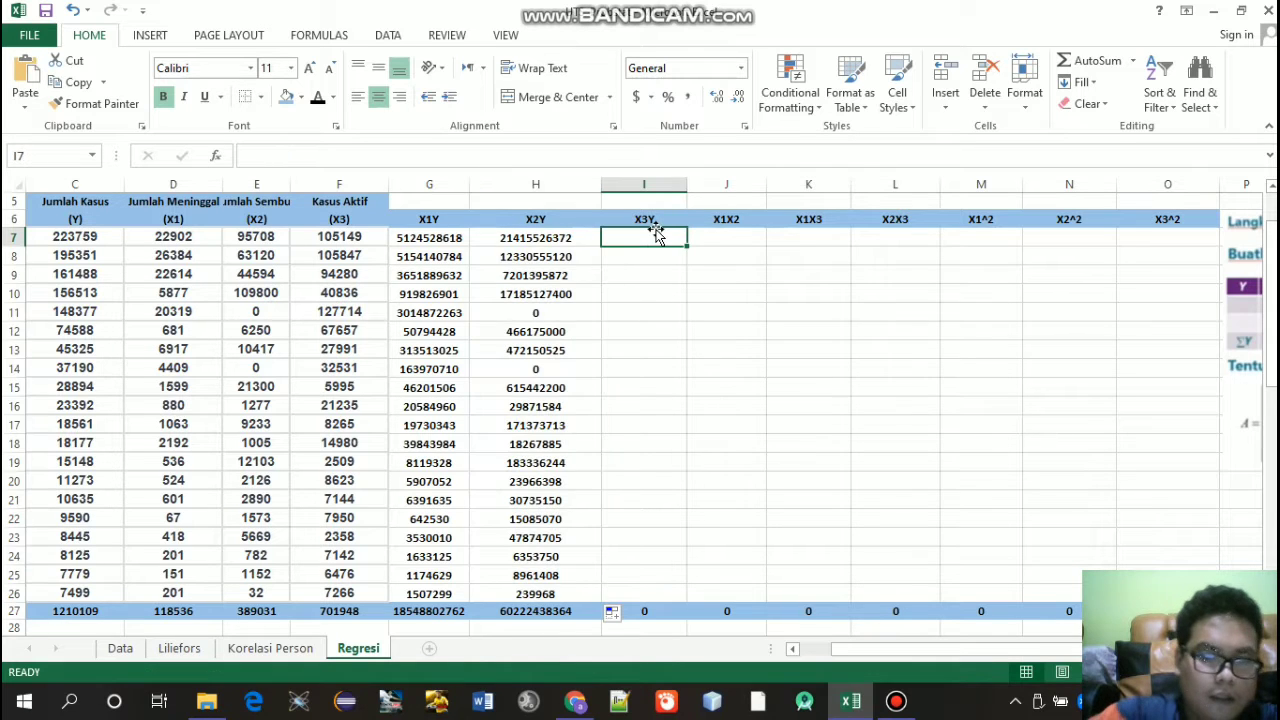
pyautogui.write('=')
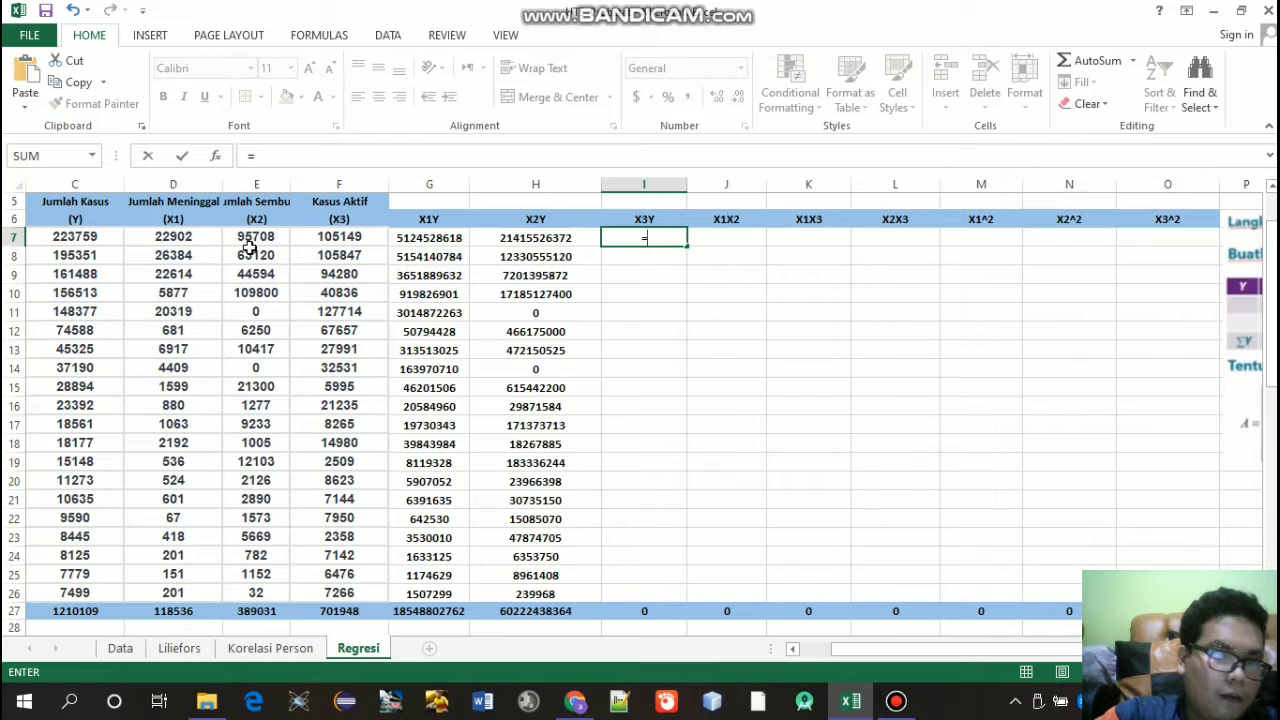
pyautogui.click(347, 237)
pyautogui.write('*')
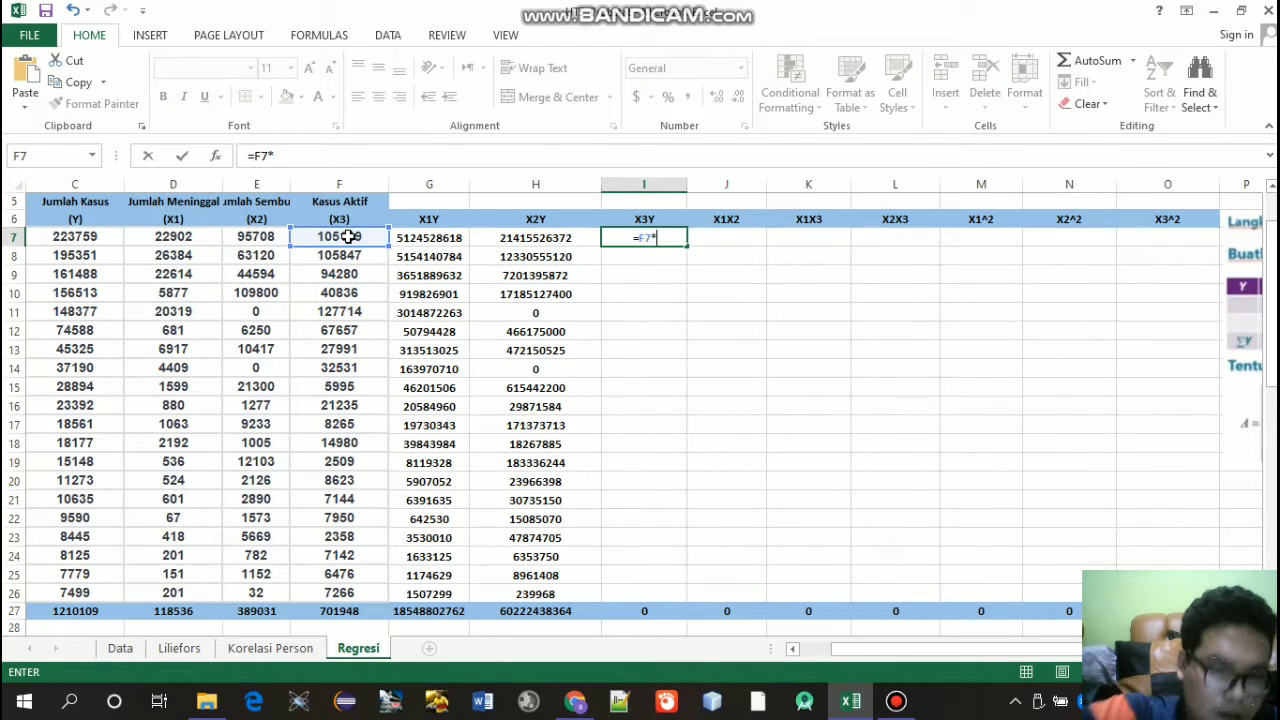
pyautogui.click(84, 236)
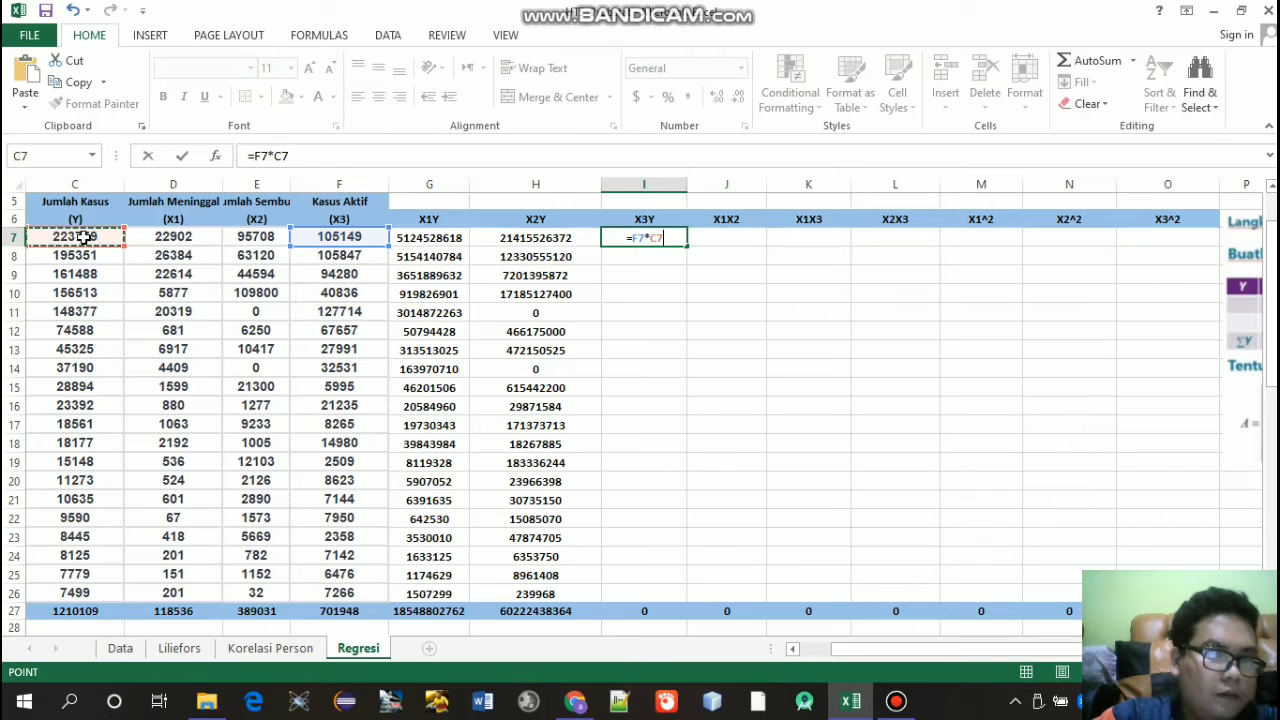
pyautogui.press('Return')
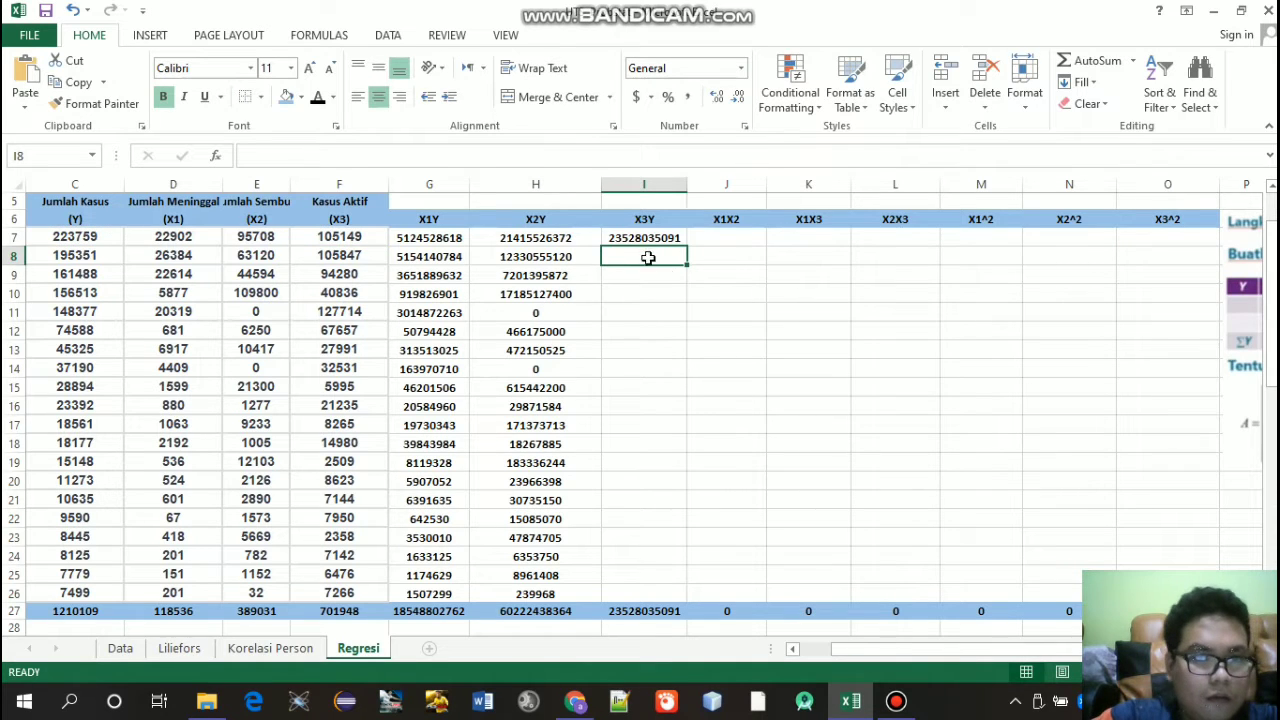
pyautogui.click(630, 237)
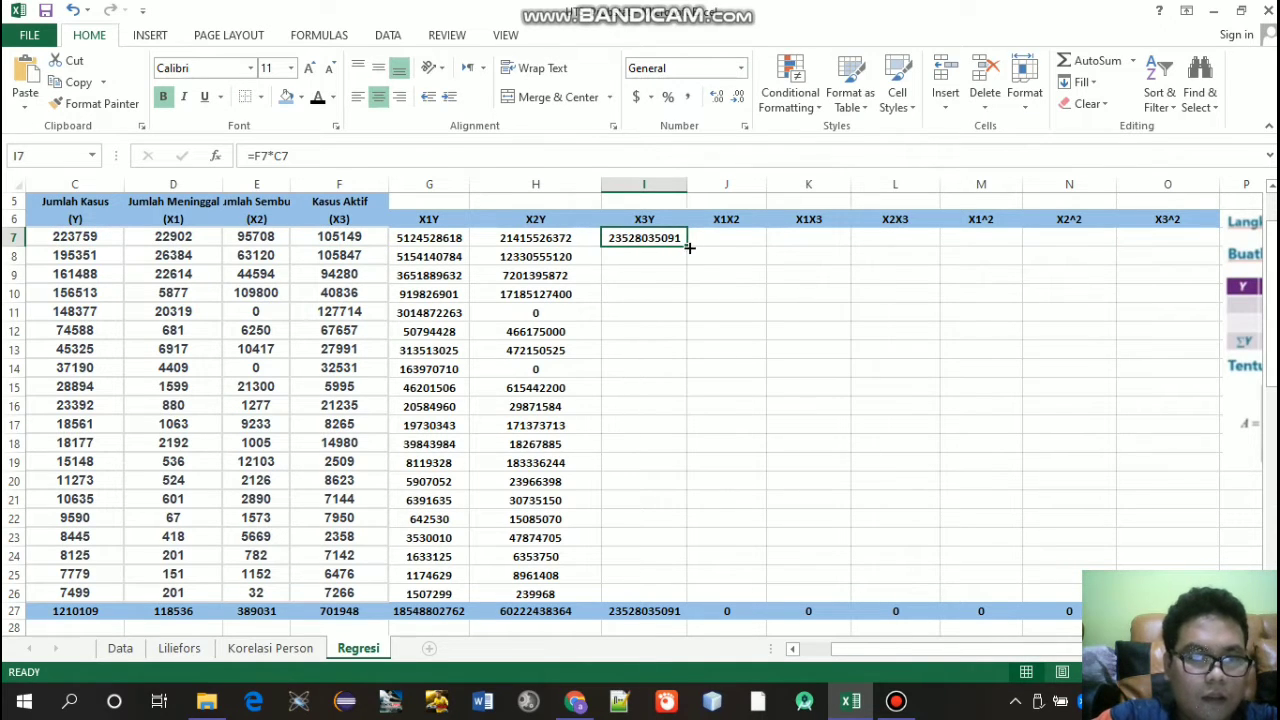
pyautogui.moveTo(689, 247); pyautogui.dragTo(672, 598)
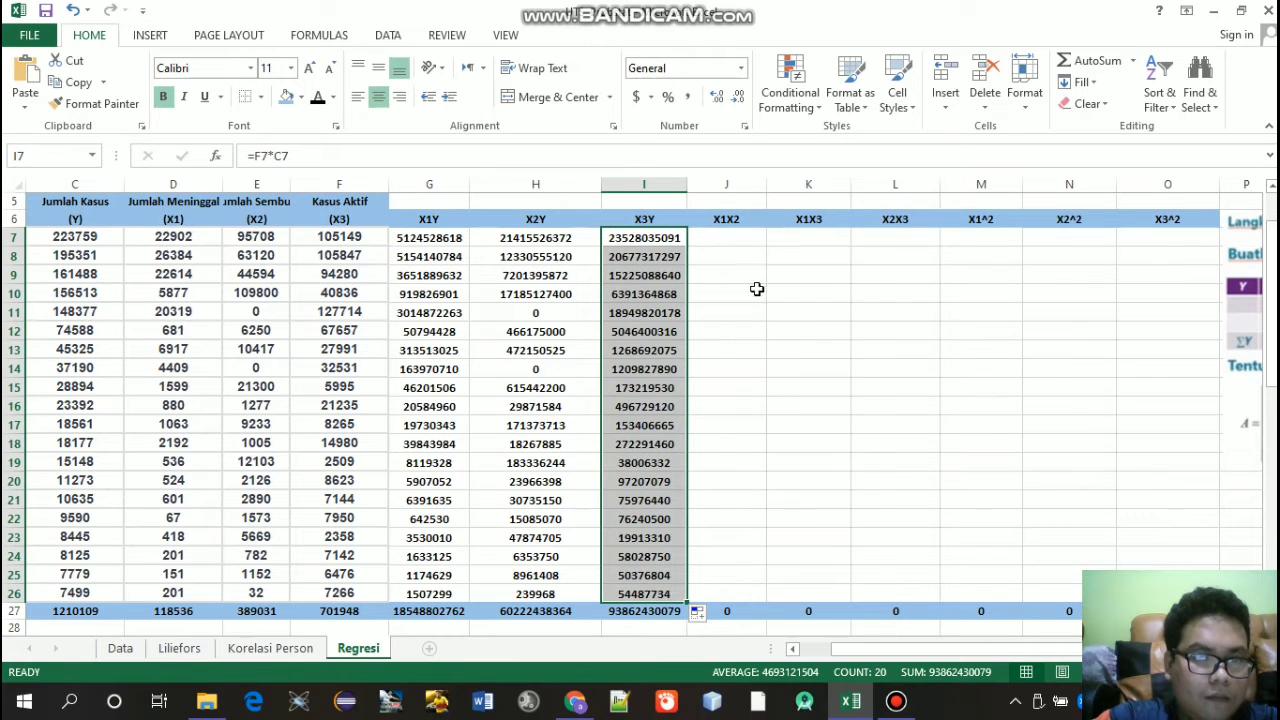
# Step: Enter the X1X2 product formula =D7*E7 in J7 and fill it down to J26
pyautogui.click(733, 237)
pyautogui.write('=')
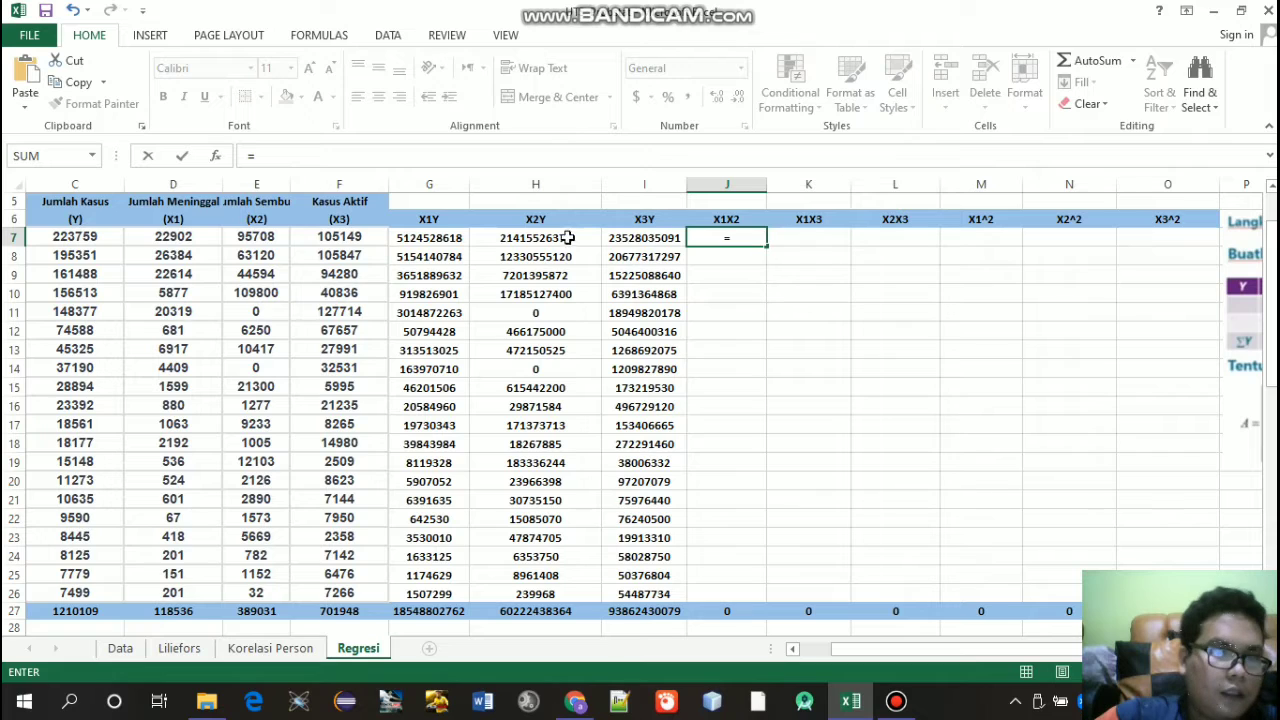
pyautogui.click(189, 238)
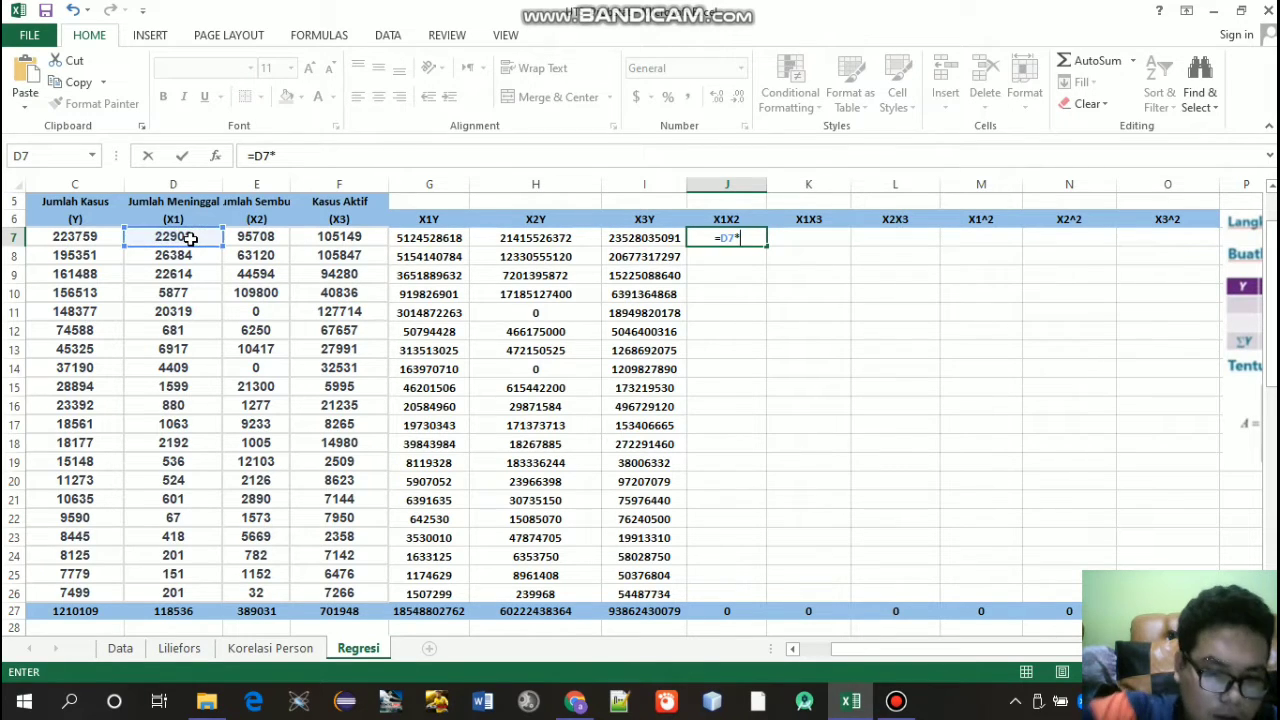
pyautogui.write('*')
pyautogui.click(239, 240)
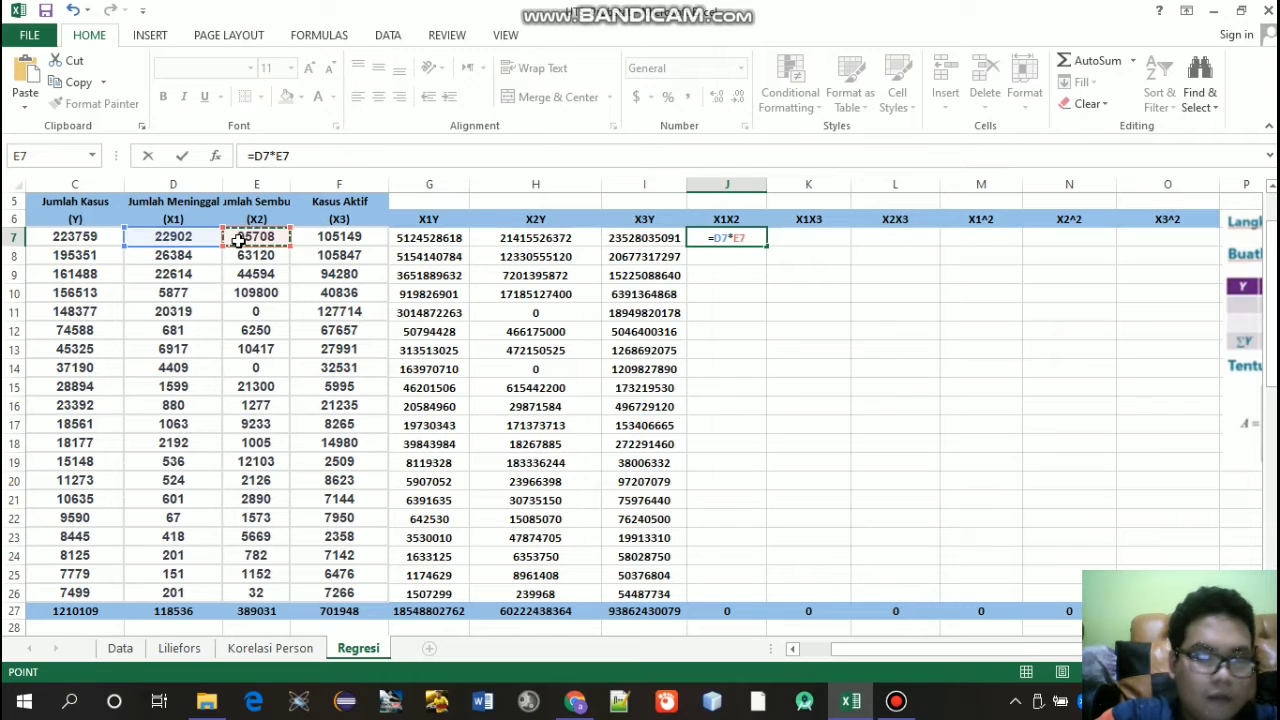
pyautogui.press('Return')
pyautogui.click(731, 238)
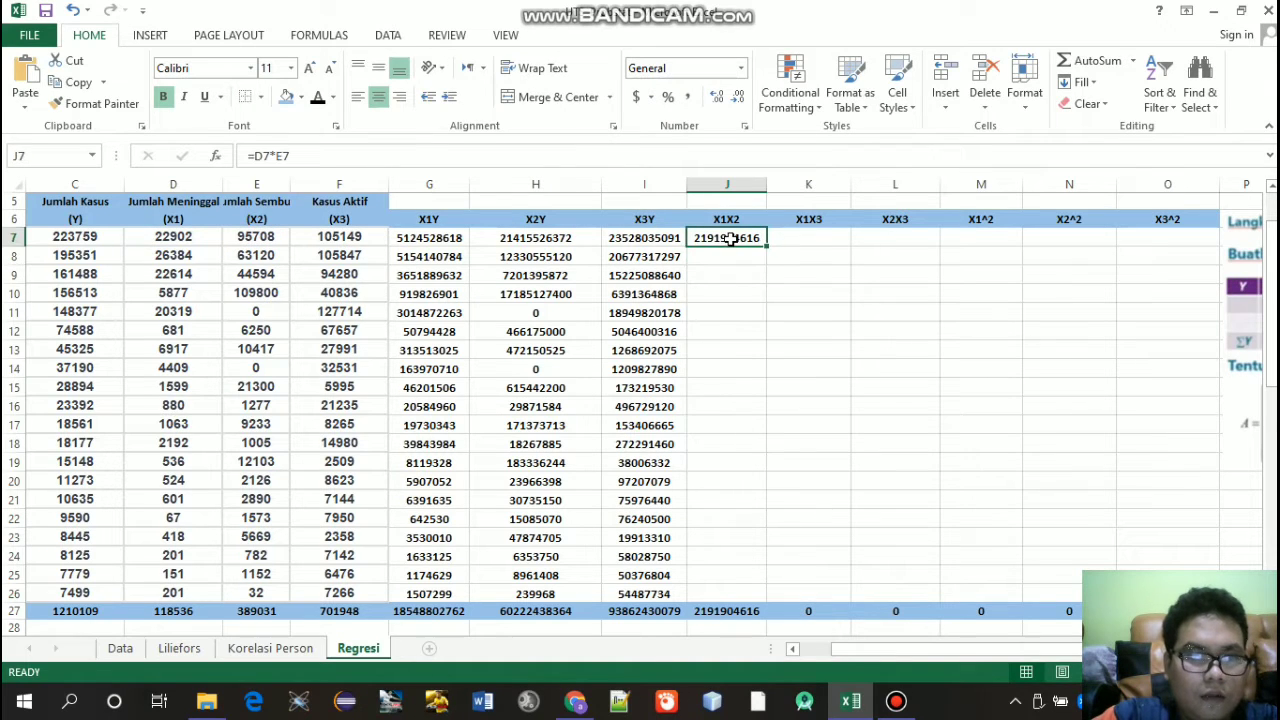
pyautogui.moveTo(767, 247); pyautogui.dragTo(765, 598)
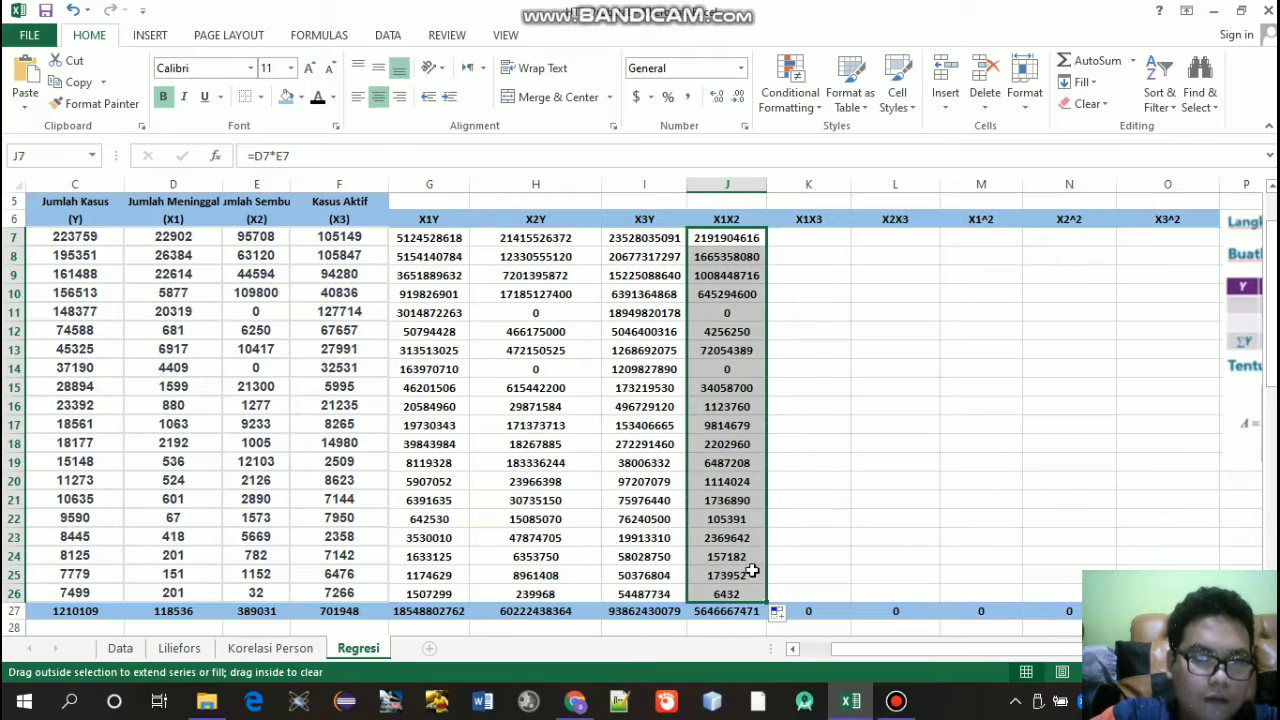
# Step: Enter the X1X3 product formula =D7*F7 in K7 and fill it down to K26
pyautogui.click(822, 238)
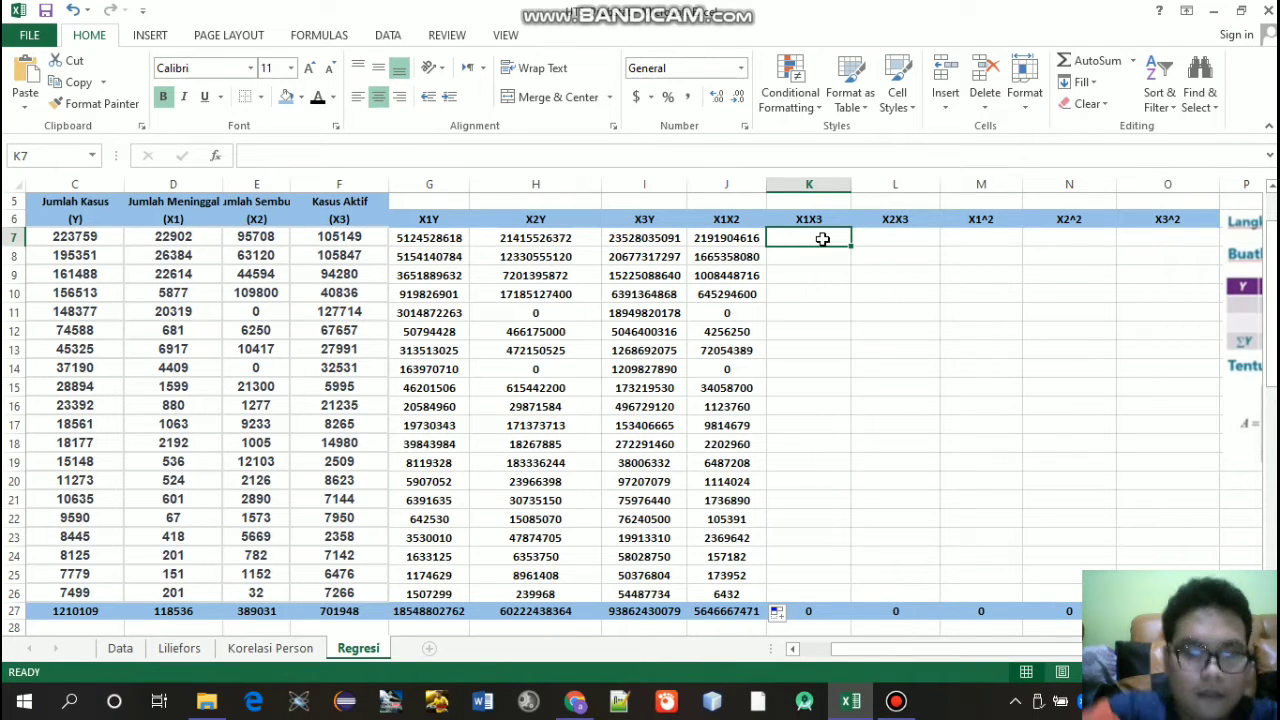
pyautogui.write('=')
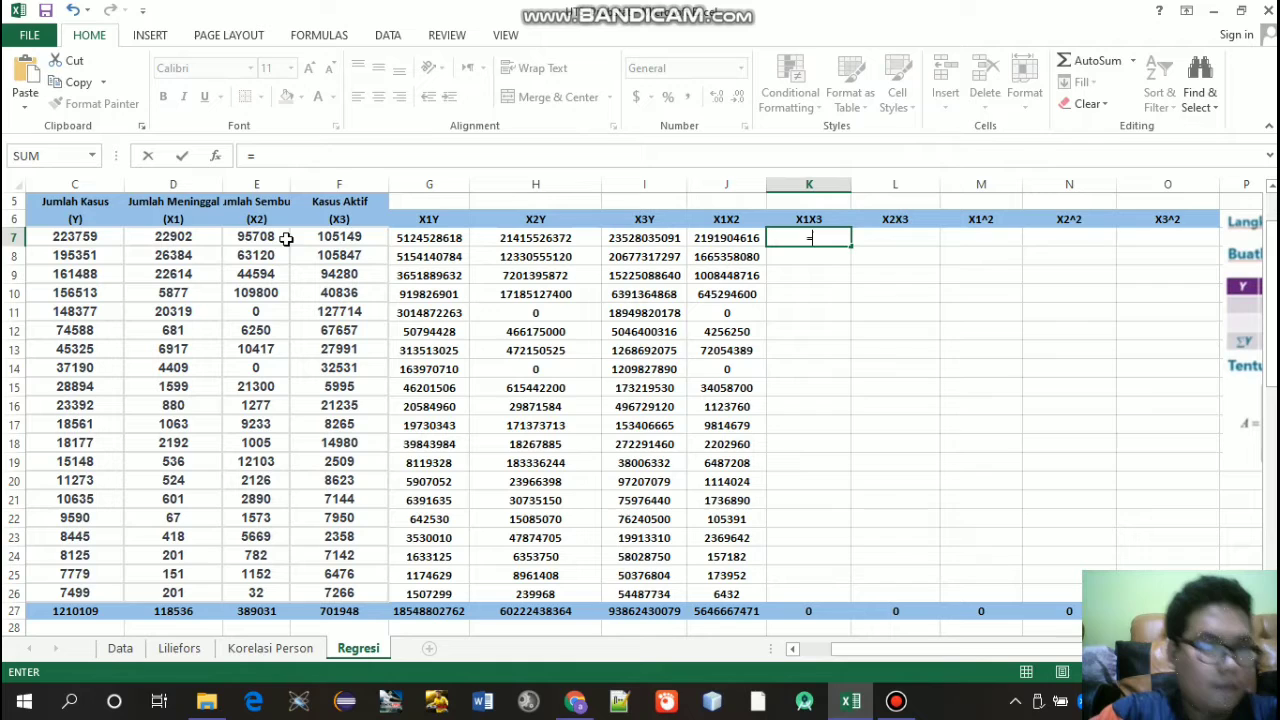
pyautogui.click(193, 238)
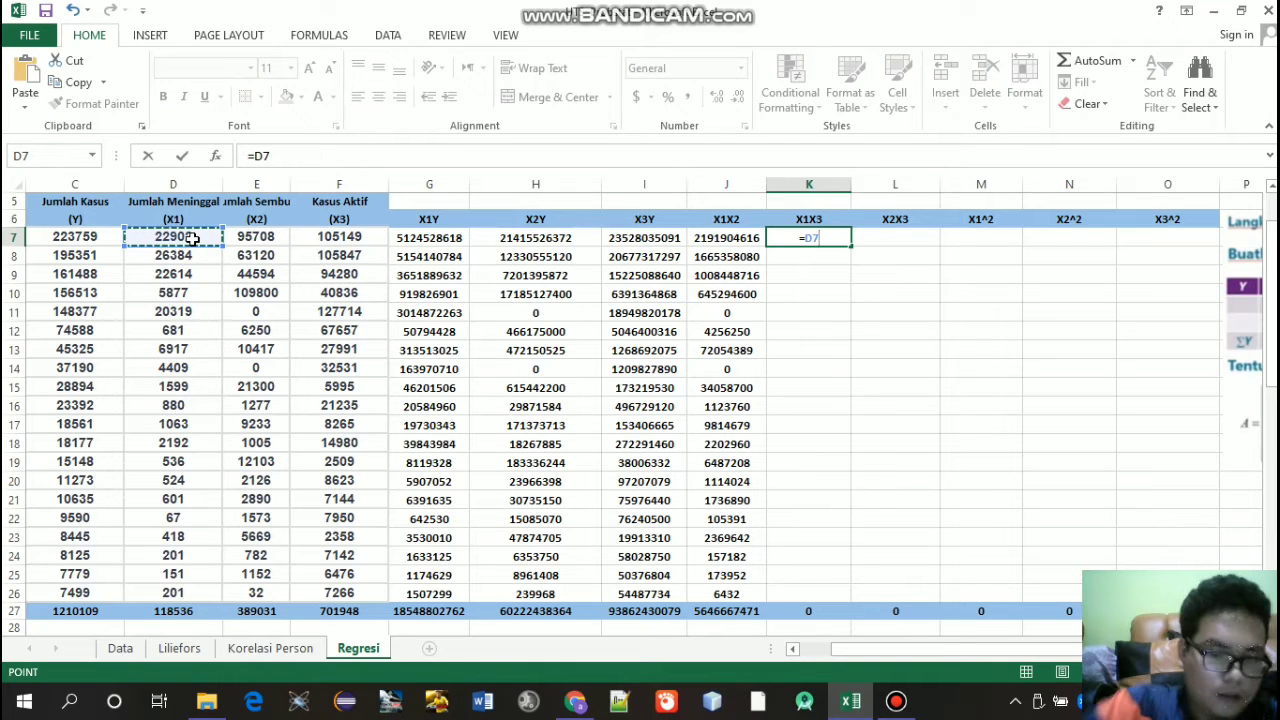
pyautogui.write('*')
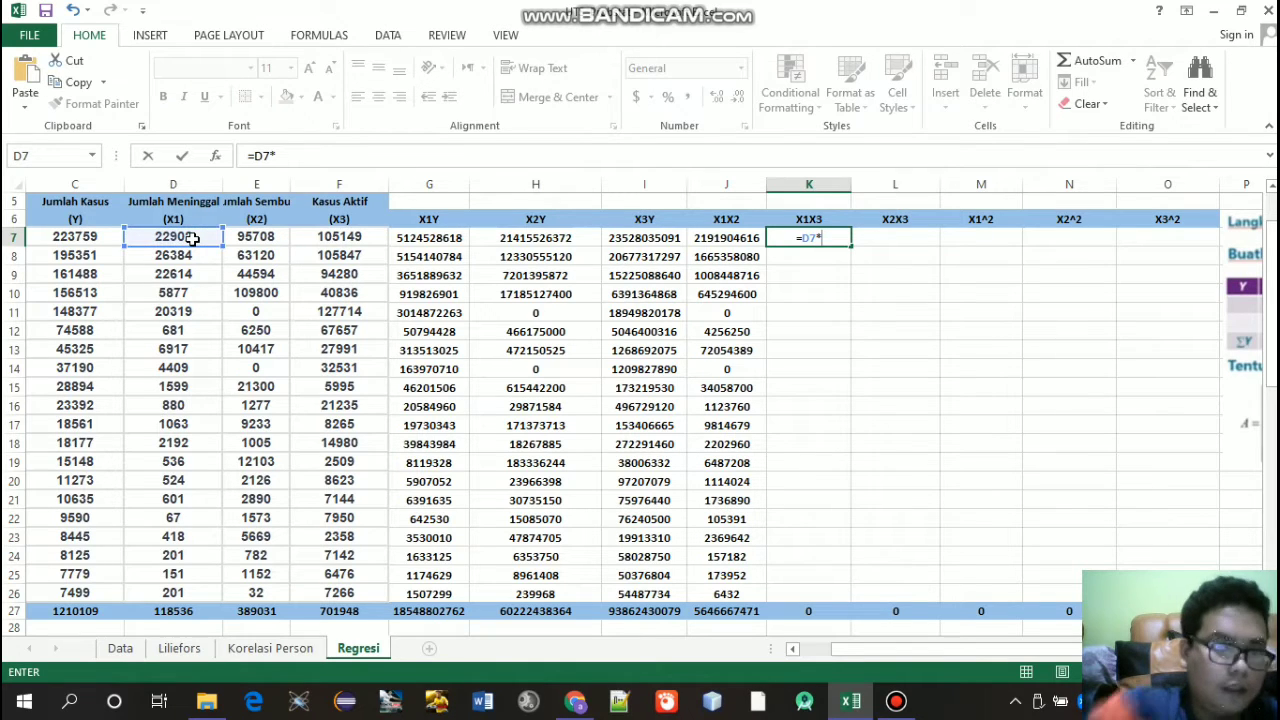
pyautogui.click(338, 240)
pyautogui.press('Return')
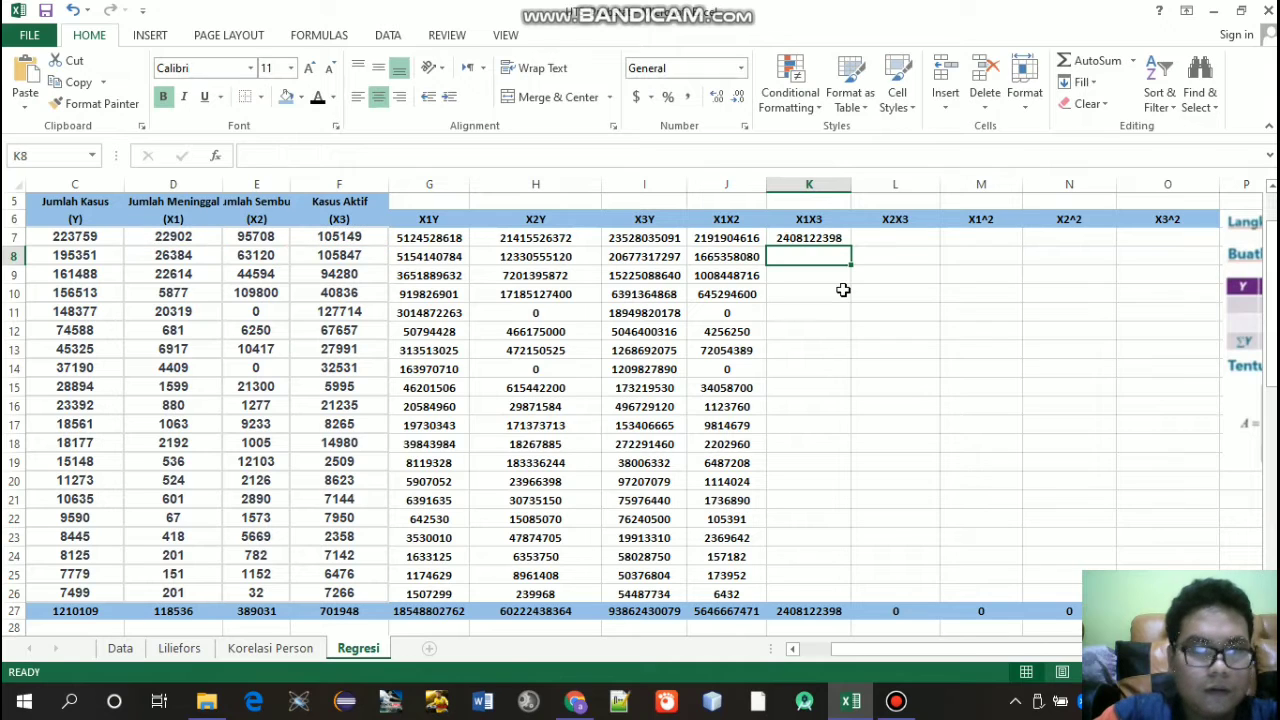
pyautogui.click(805, 237)
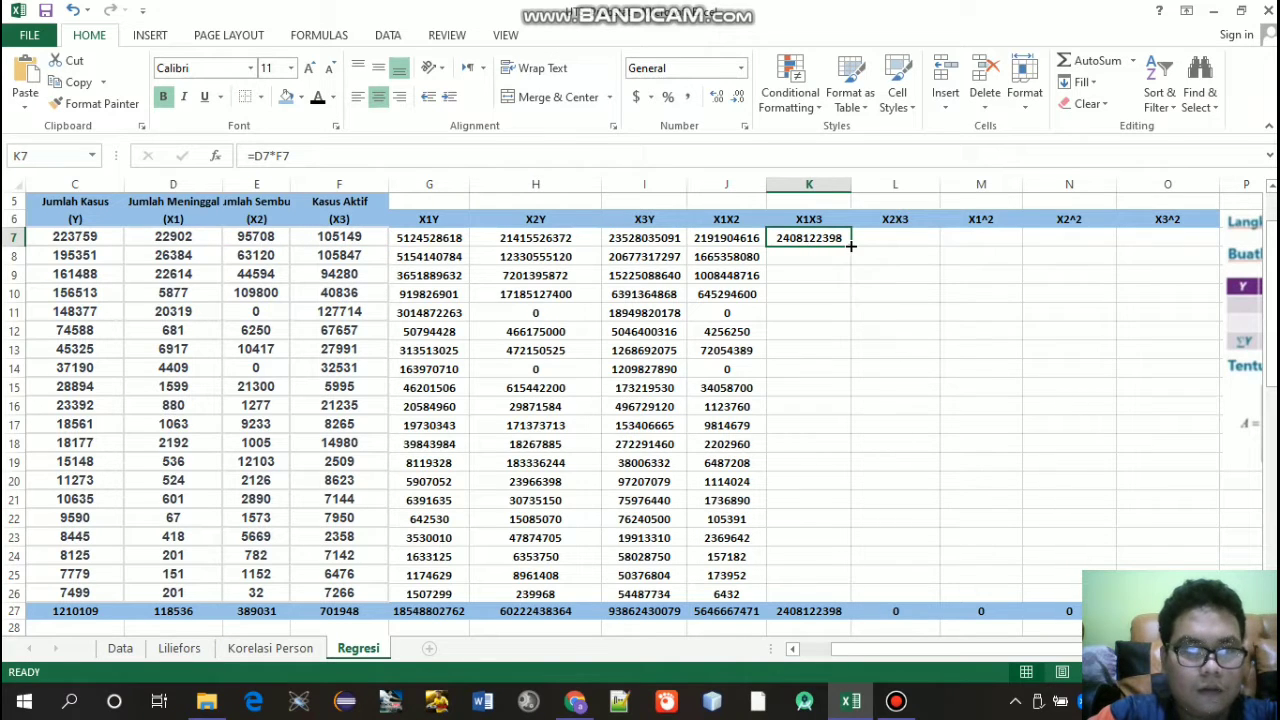
pyautogui.moveTo(850, 245); pyautogui.dragTo(828, 597)
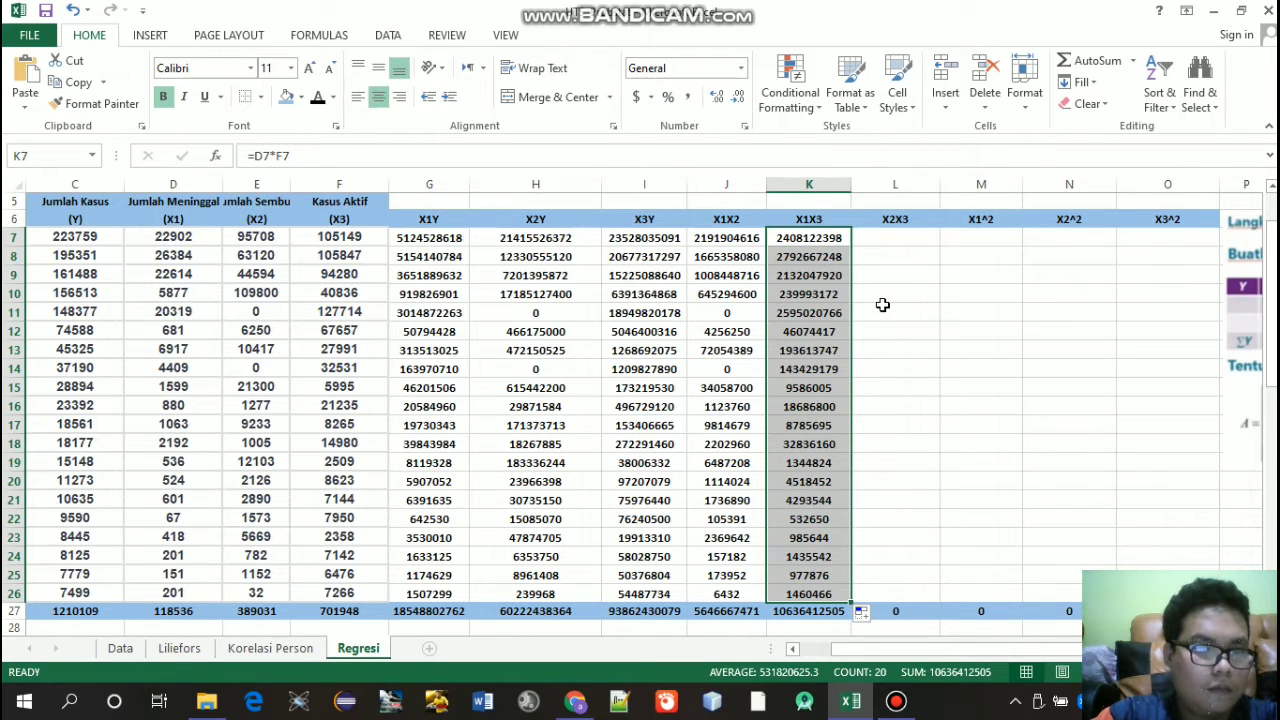
# Step: Enter the X2X3 product formula =E7*F7 in L7 and fill it down to L26
pyautogui.click(920, 241)
pyautogui.write('=')
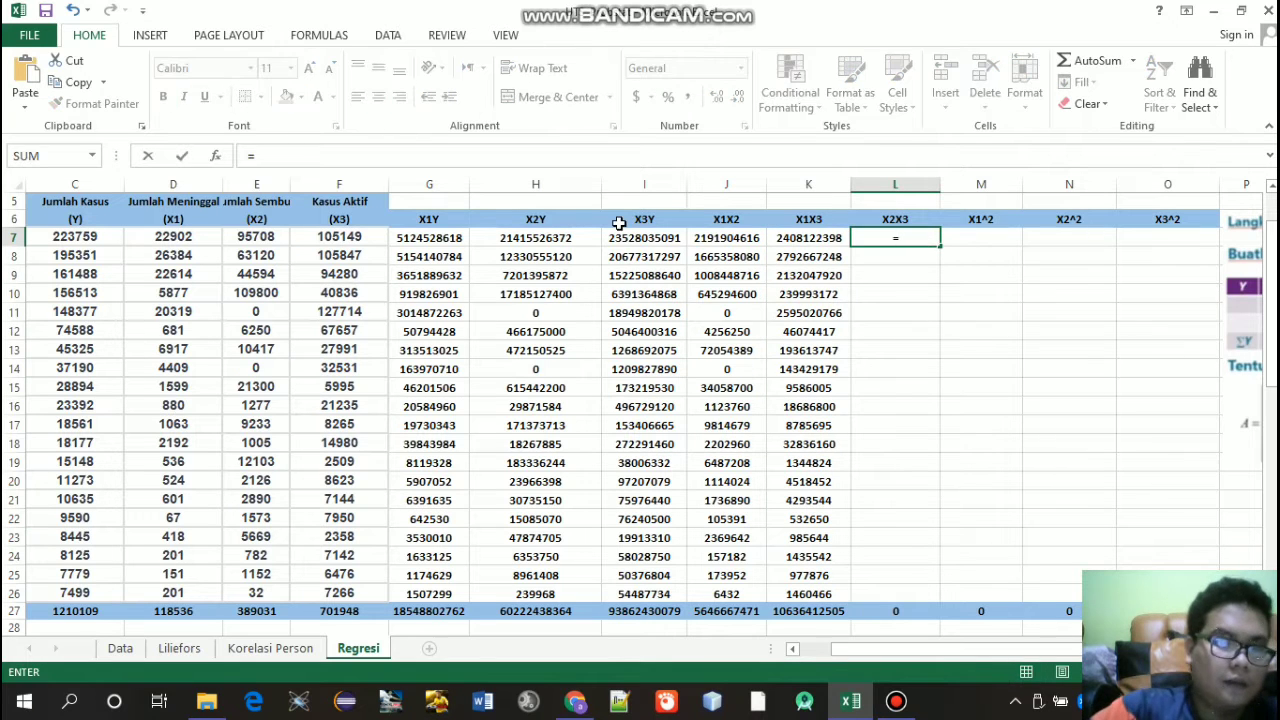
pyautogui.click(245, 237)
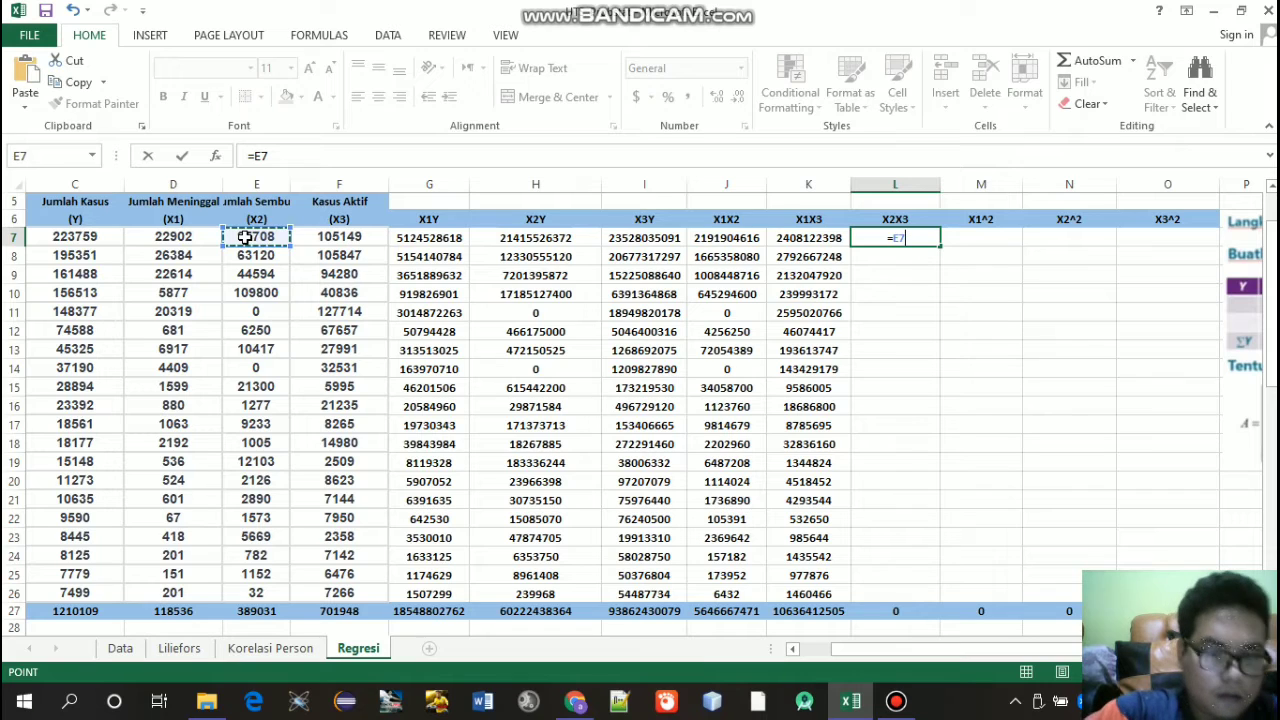
pyautogui.write('*')
pyautogui.click(318, 237)
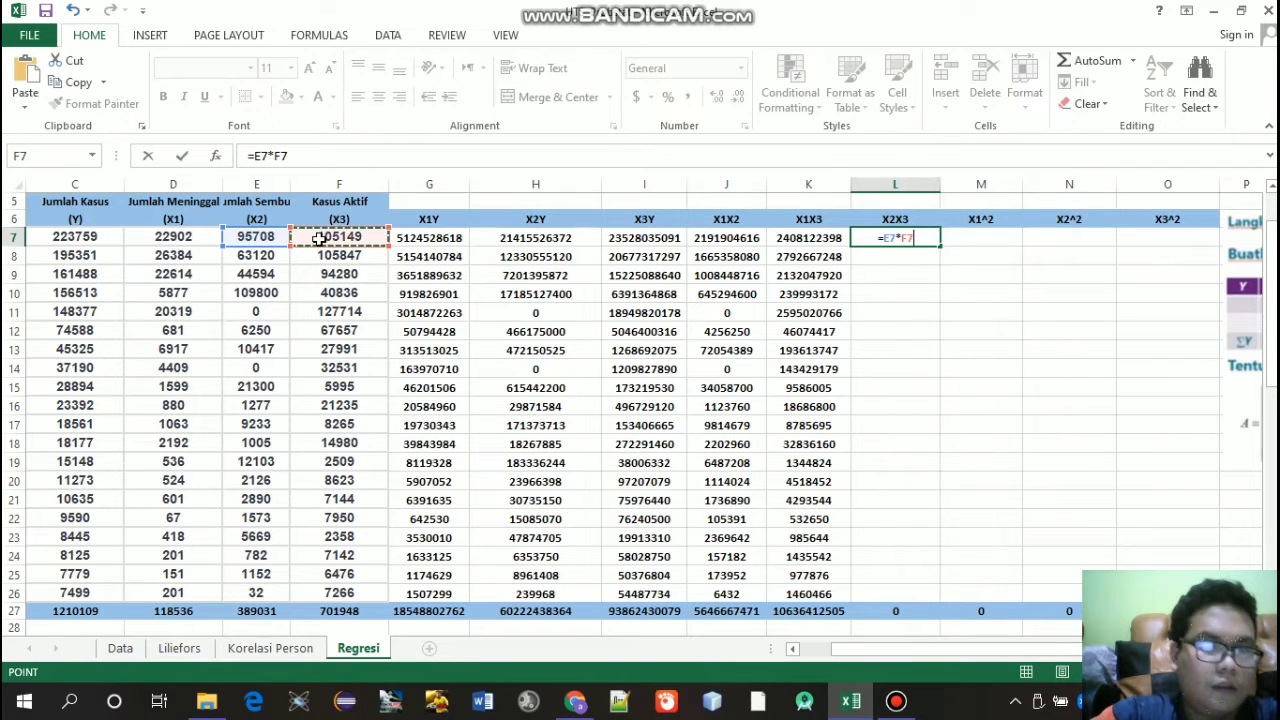
pyautogui.press('Return')
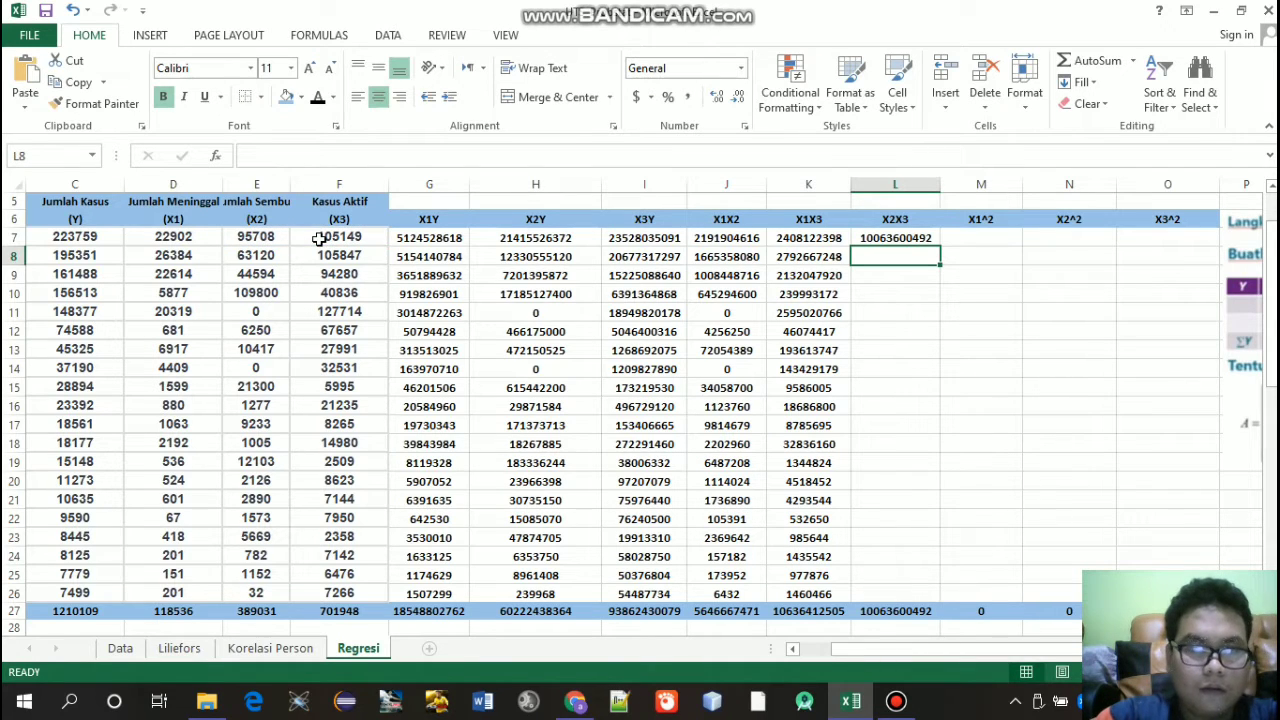
pyautogui.click(899, 237)
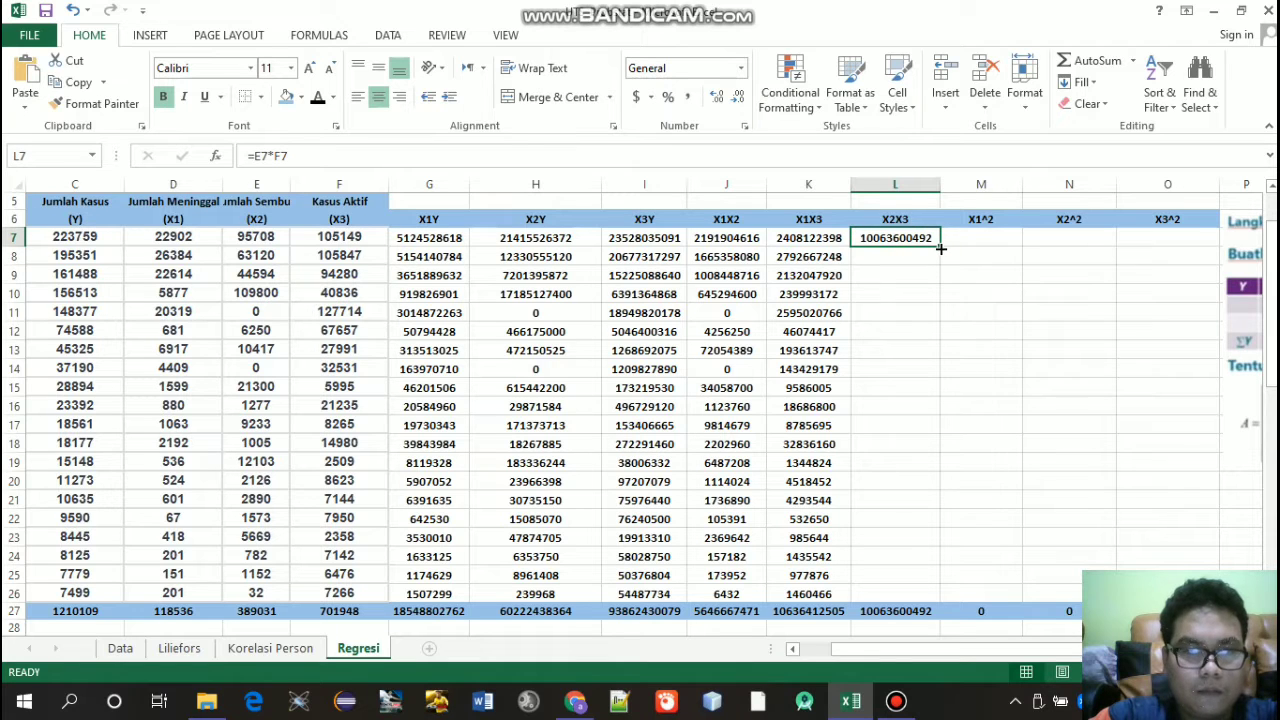
pyautogui.moveTo(940, 249); pyautogui.dragTo(909, 598)
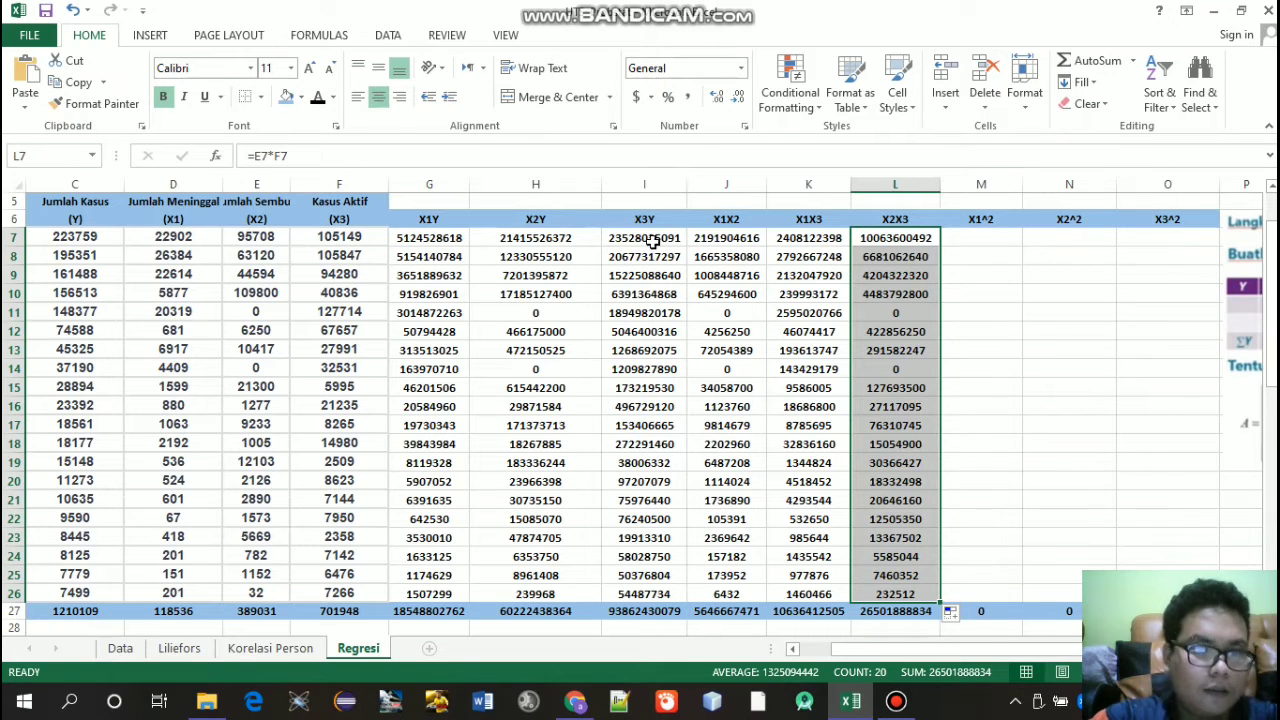
# Step: Review the product formulas in row 7 from X1Y in G7 through X2X3 in L7
pyautogui.click(652, 241)
pyautogui.click(442, 240)
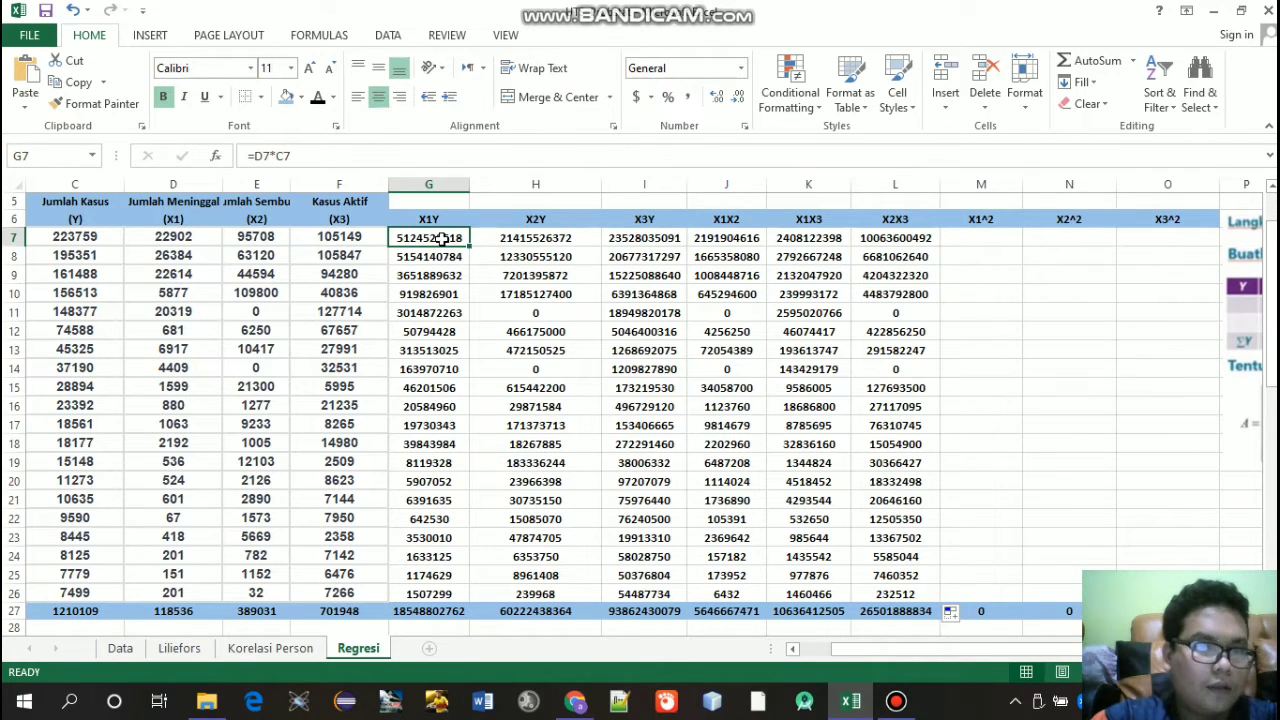
pyautogui.click(536, 246)
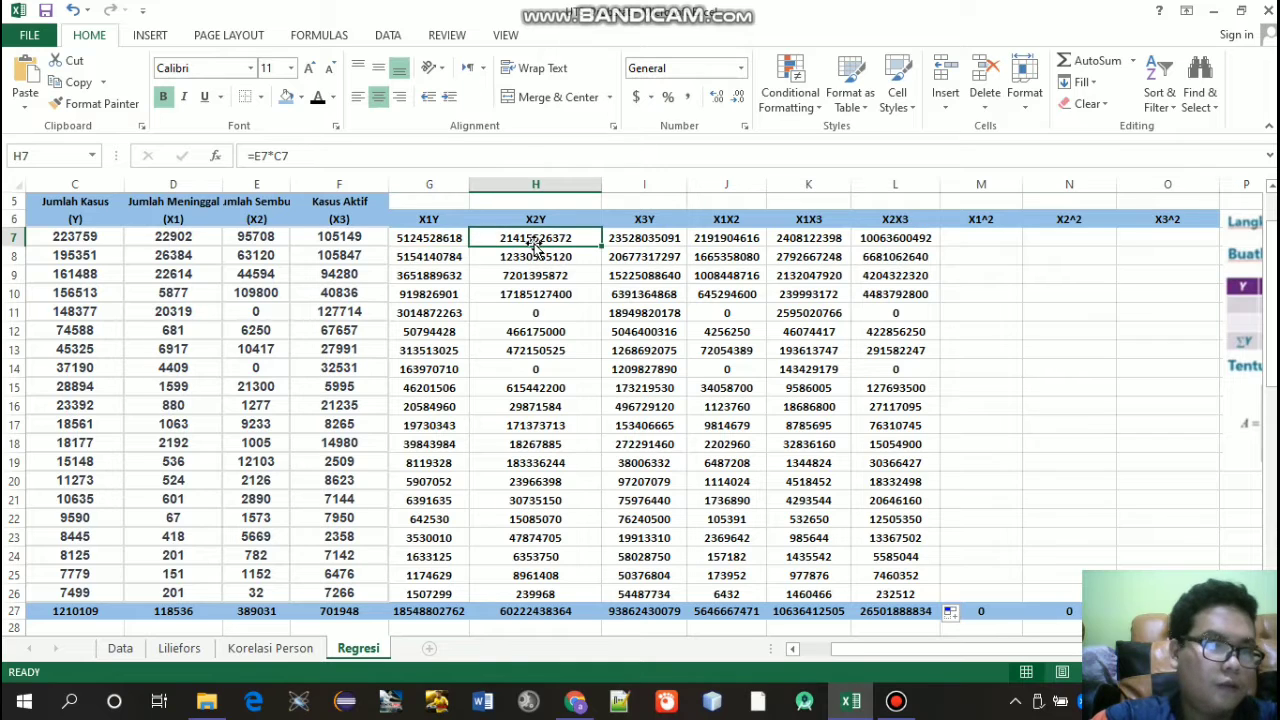
pyautogui.click(640, 238)
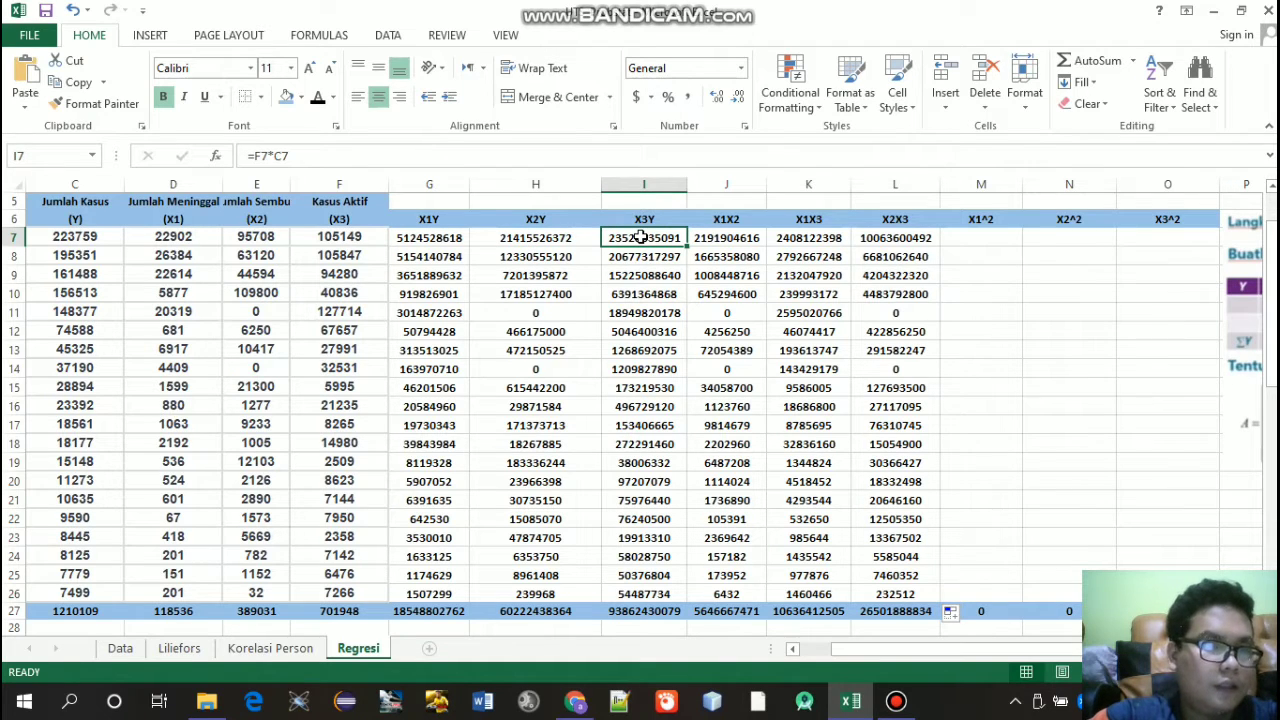
pyautogui.click(737, 238)
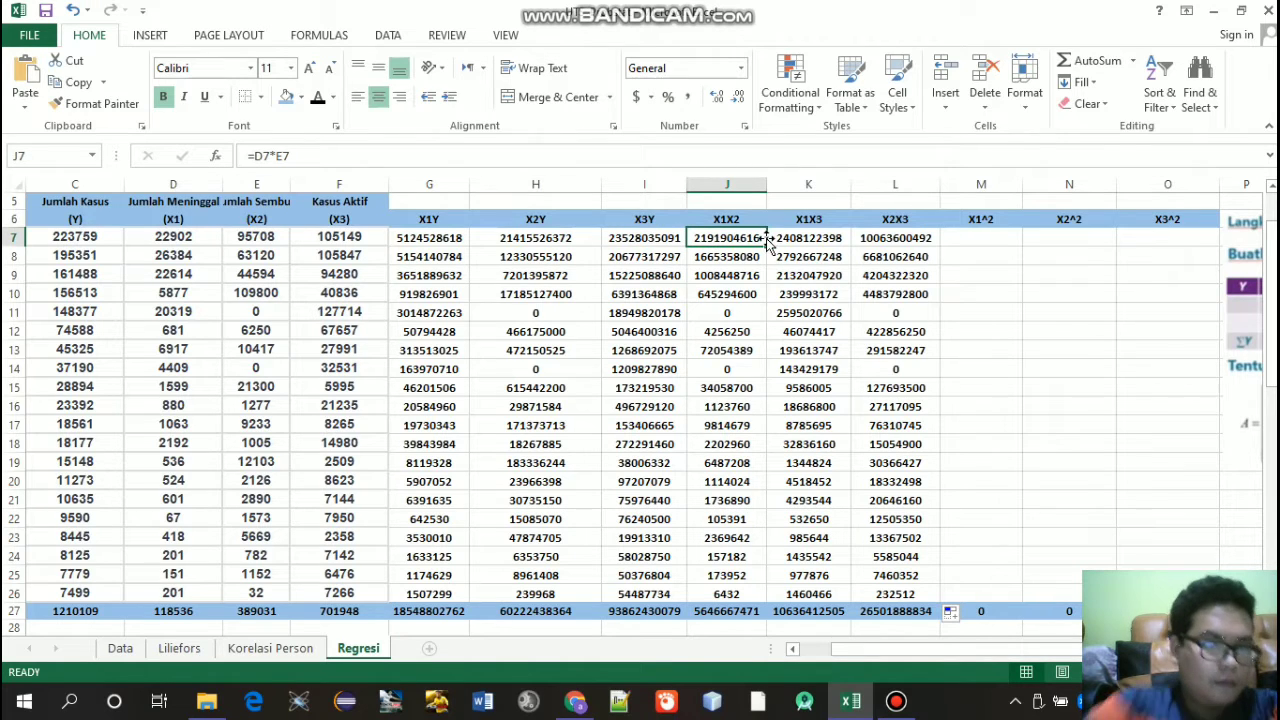
pyautogui.click(818, 238)
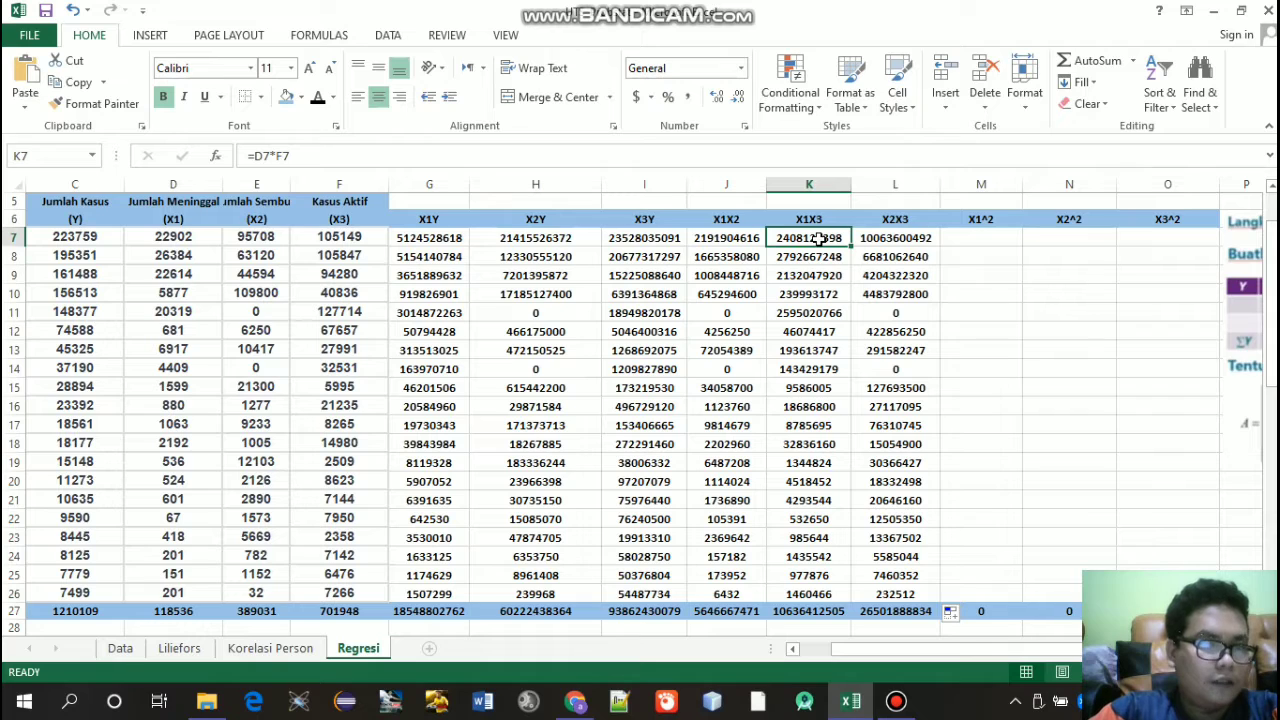
pyautogui.click(908, 240)
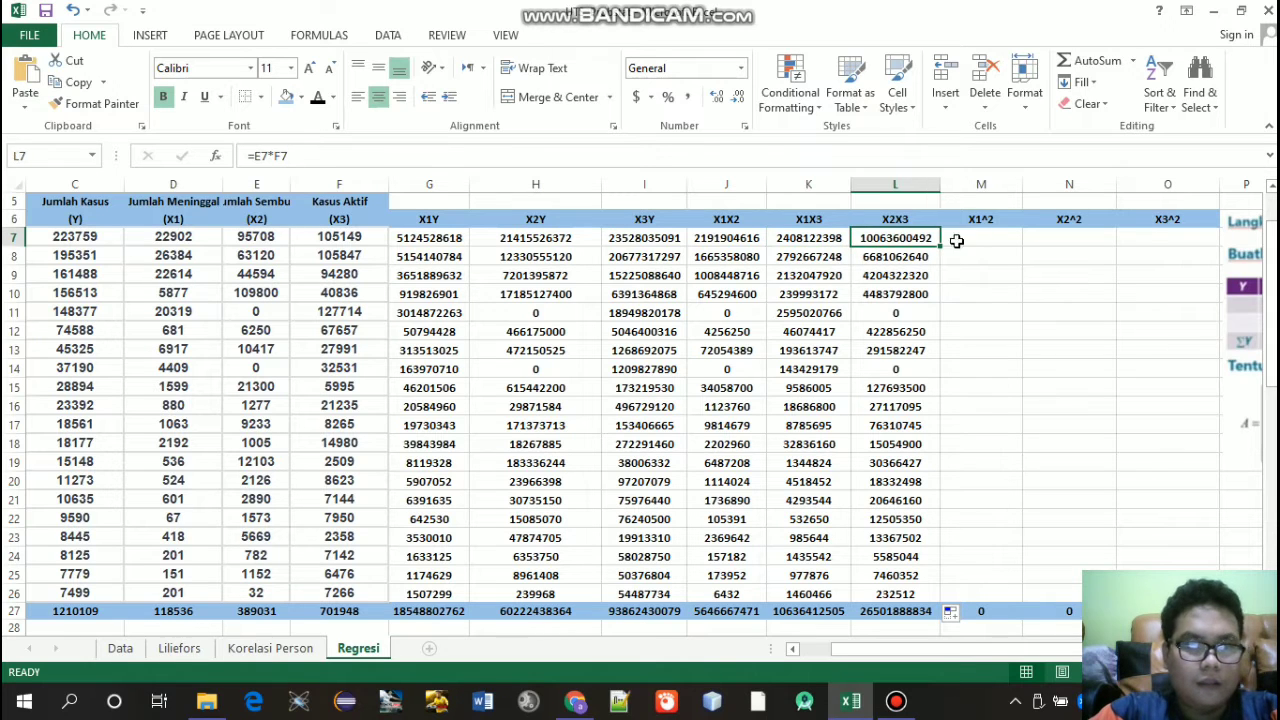
# Step: Enter the X1^2 formula =D7^2 in M7 and fill it down to M26
pyautogui.click(968, 240)
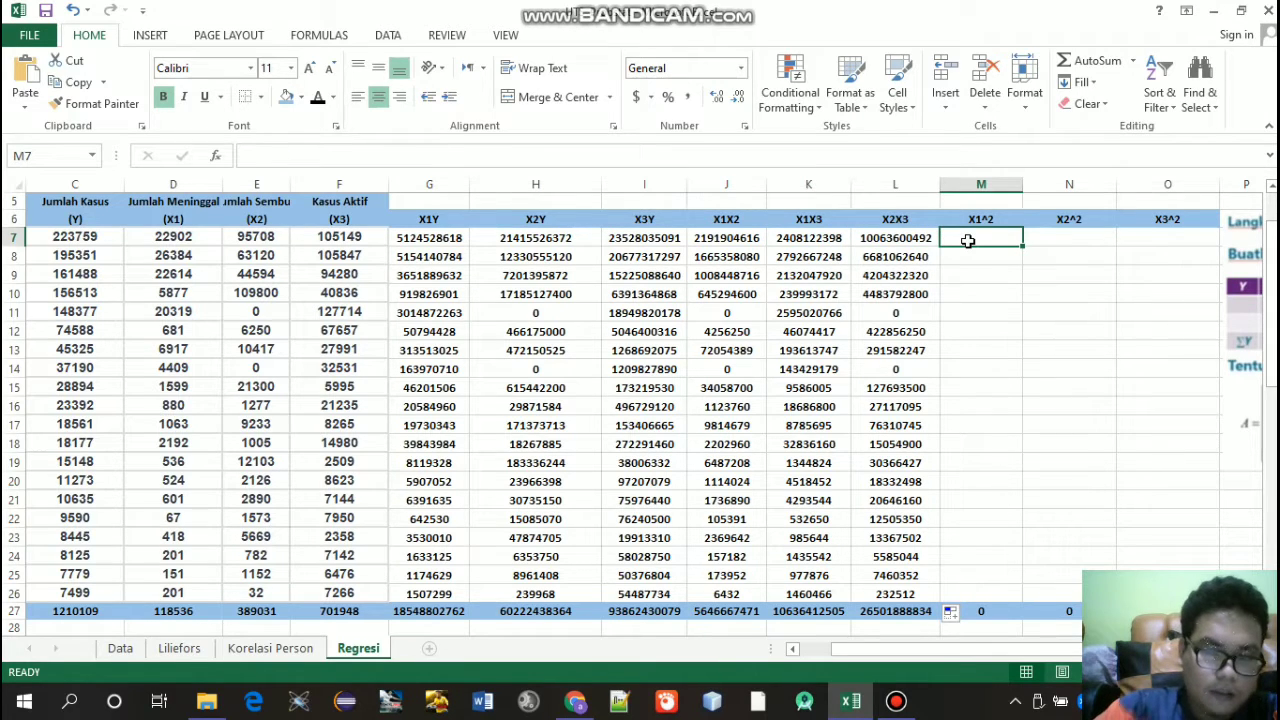
pyautogui.write('=')
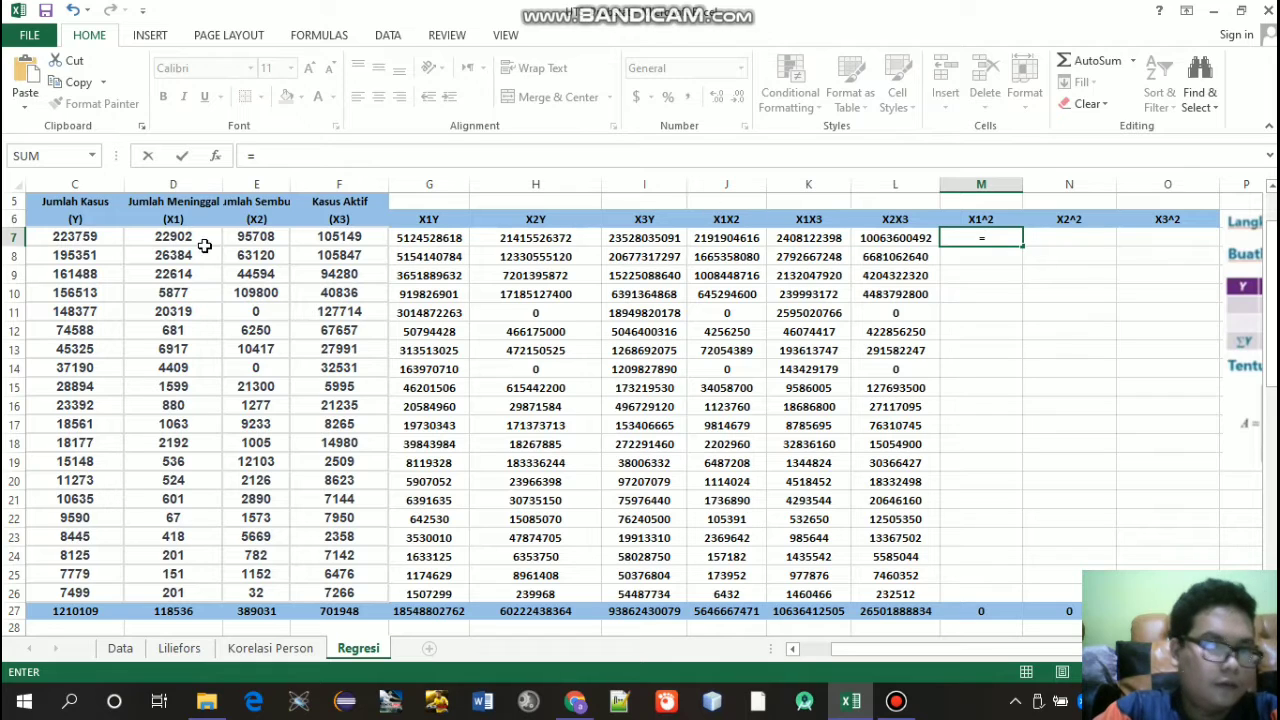
pyautogui.click(149, 237)
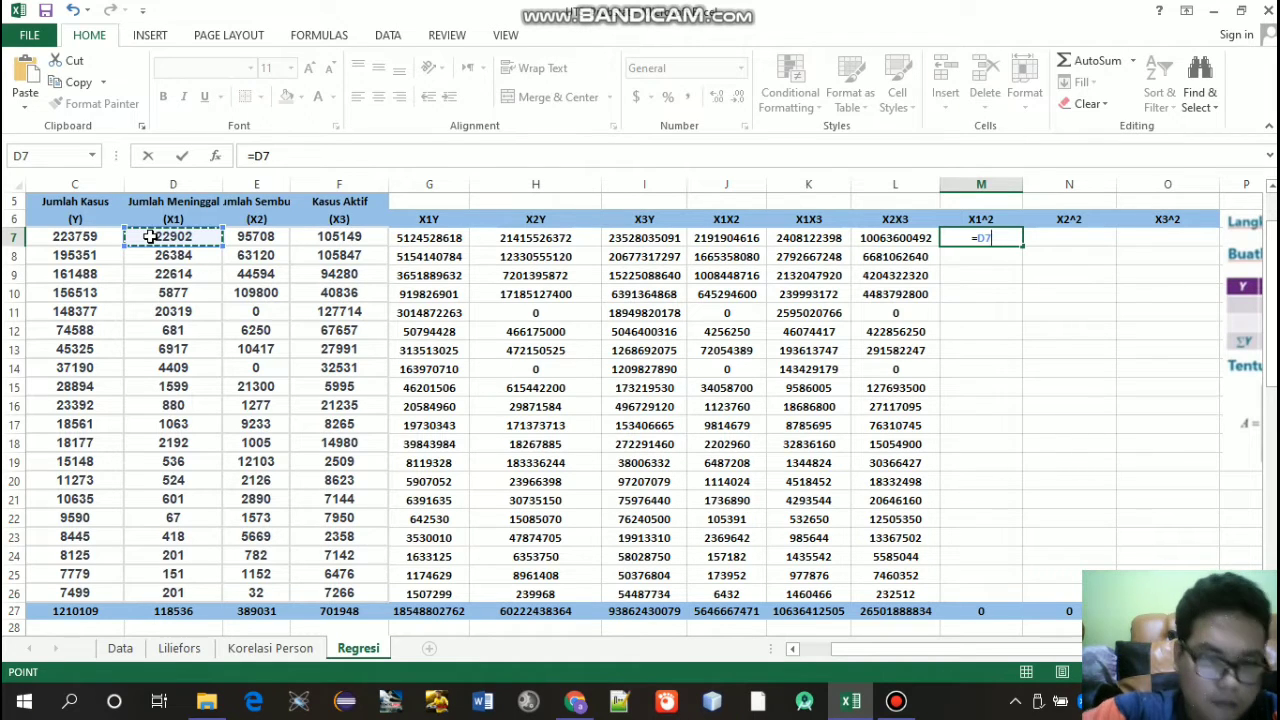
pyautogui.write('^2')
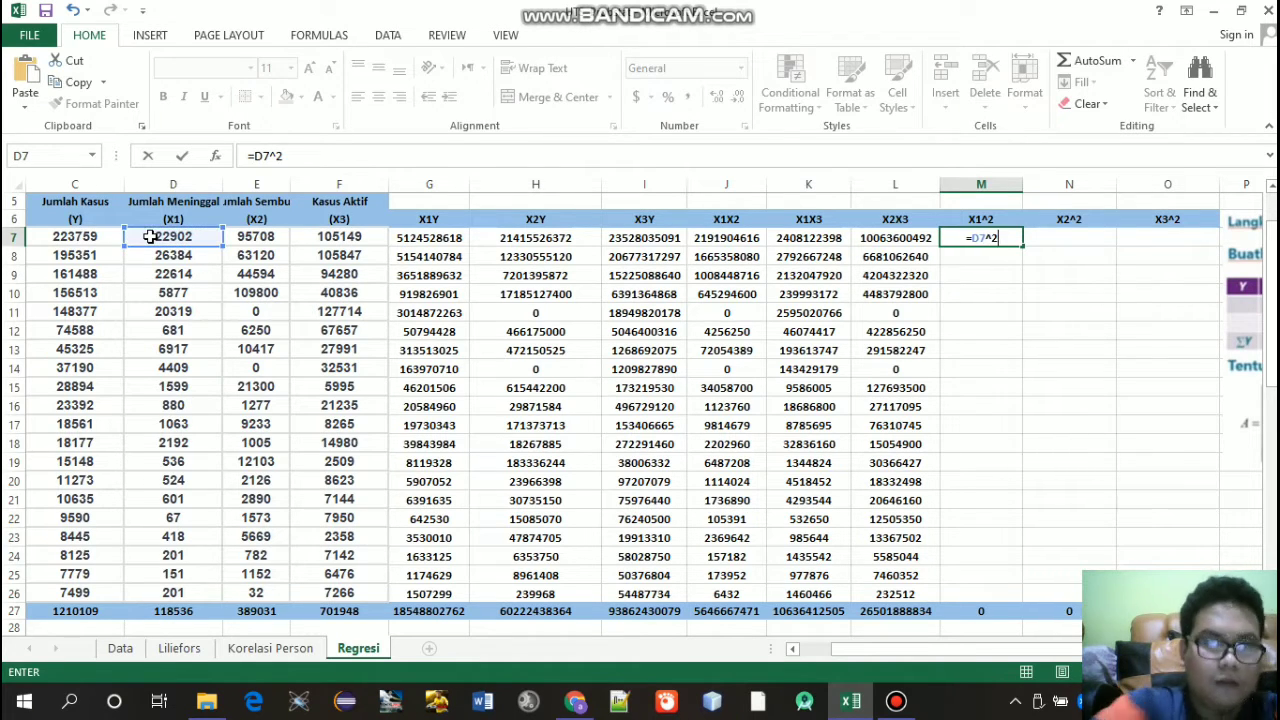
pyautogui.press('Return')
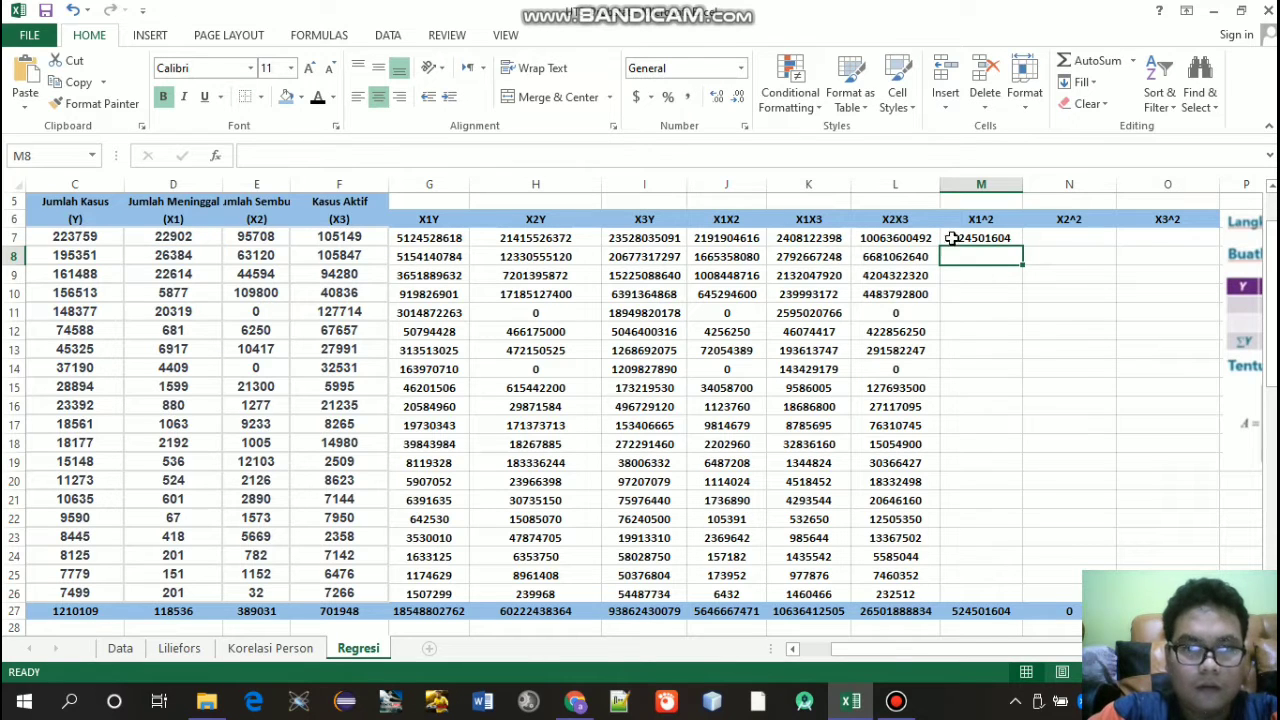
pyautogui.click(987, 238)
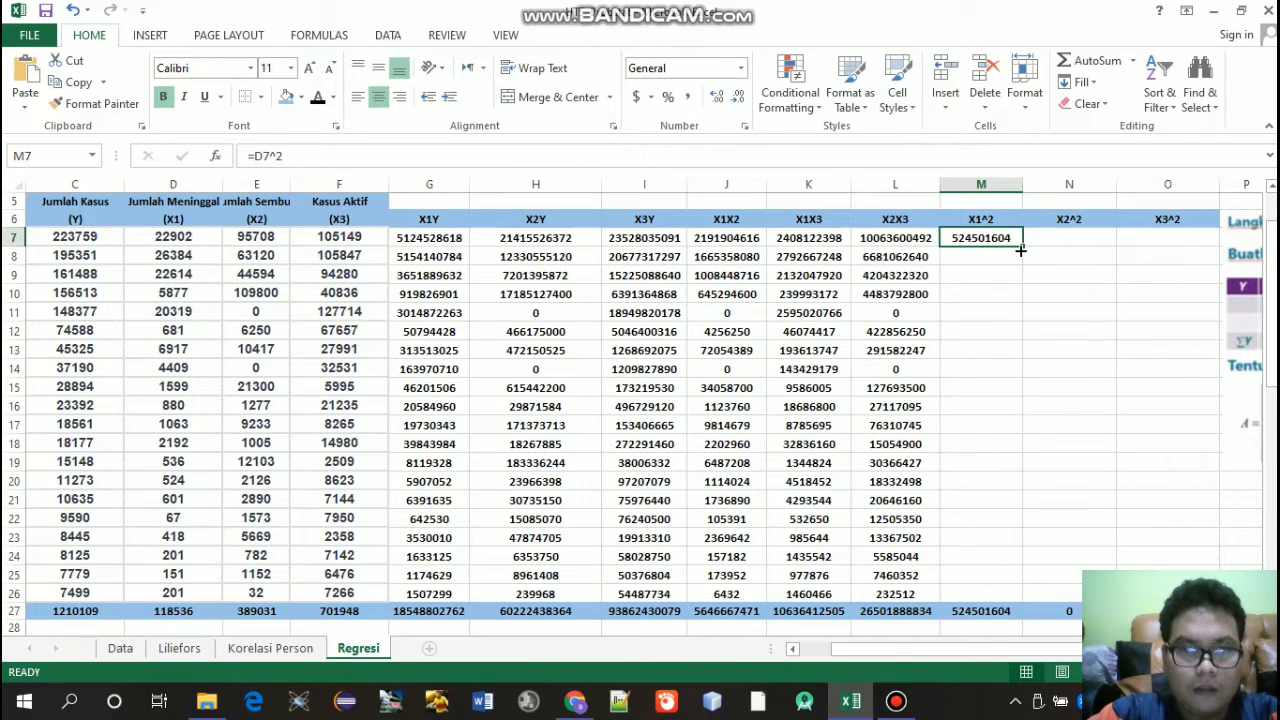
pyautogui.moveTo(1020, 250); pyautogui.dragTo(993, 595)
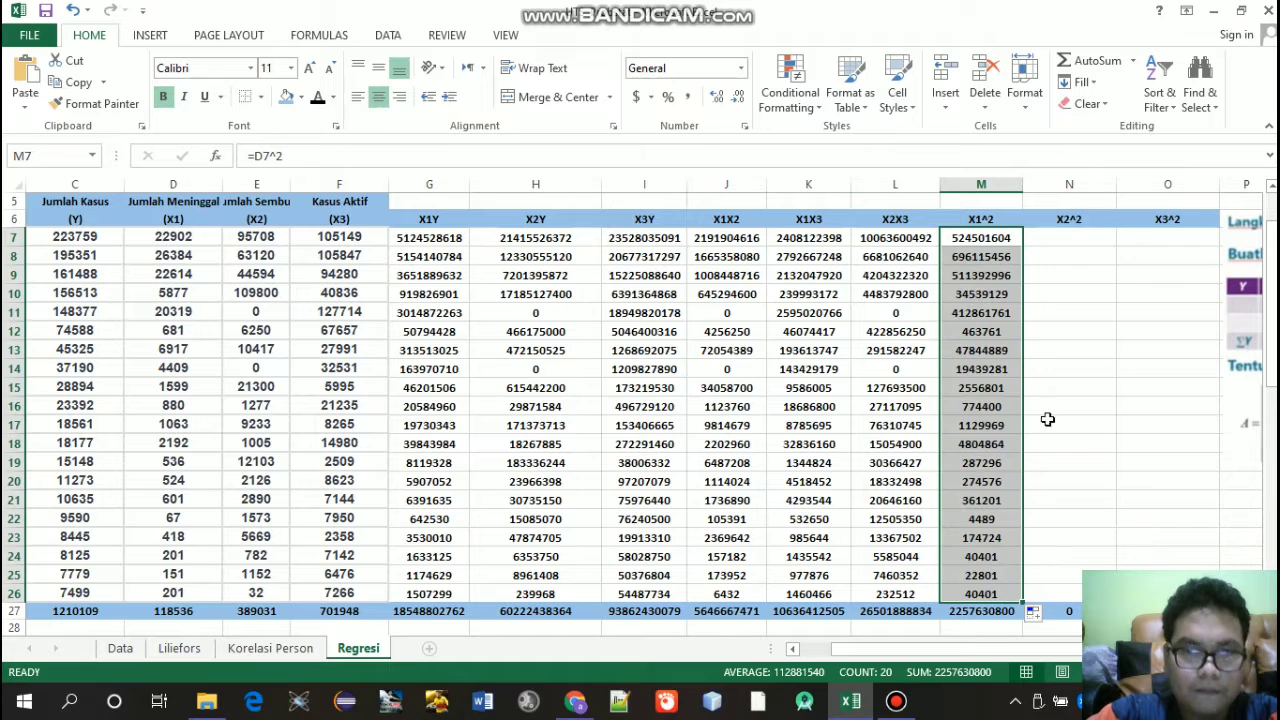
# Step: Enter the X2^2 formula =E7^2 in N7 and fill it down to N26
pyautogui.click(1087, 236)
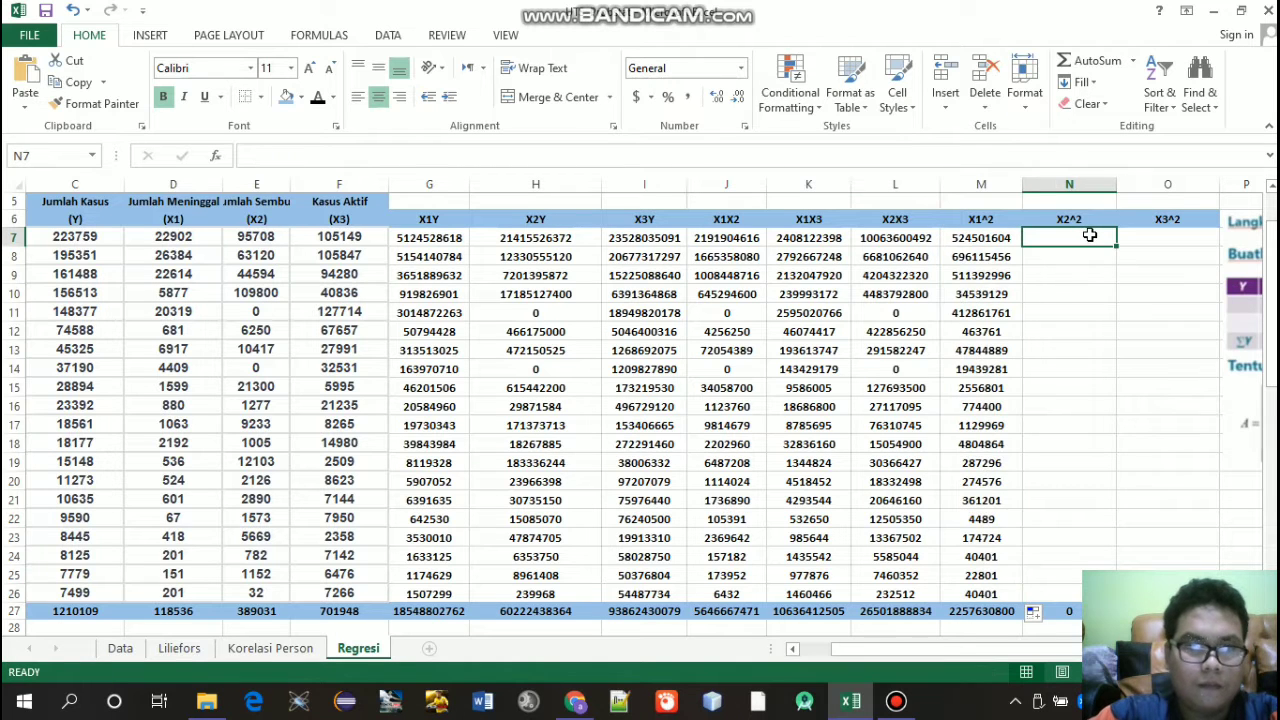
pyautogui.write('=')
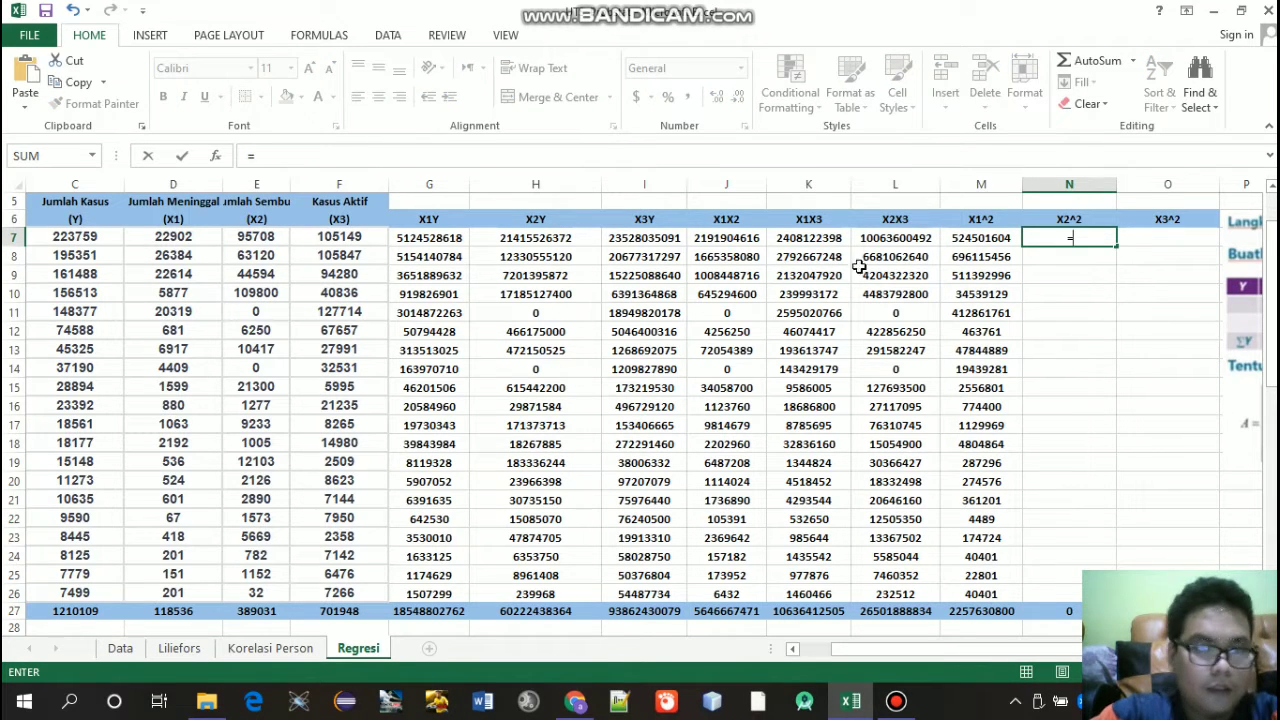
pyautogui.click(274, 238)
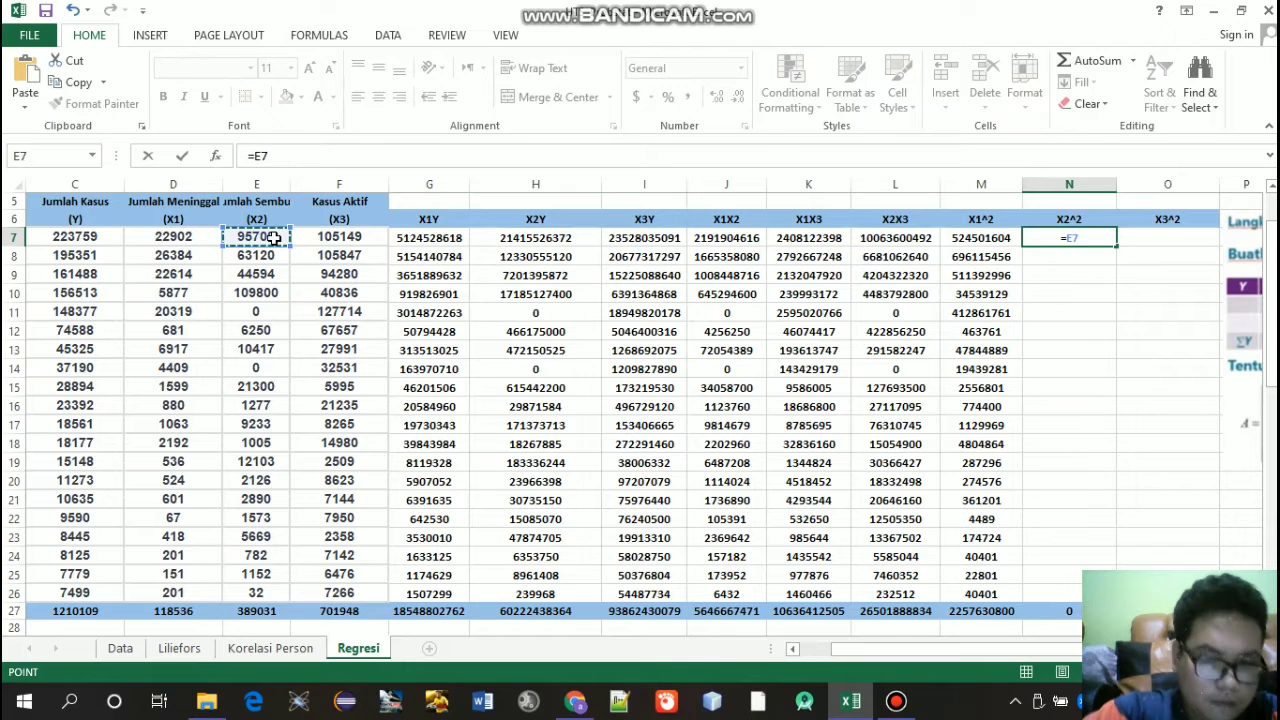
pyautogui.write('^')
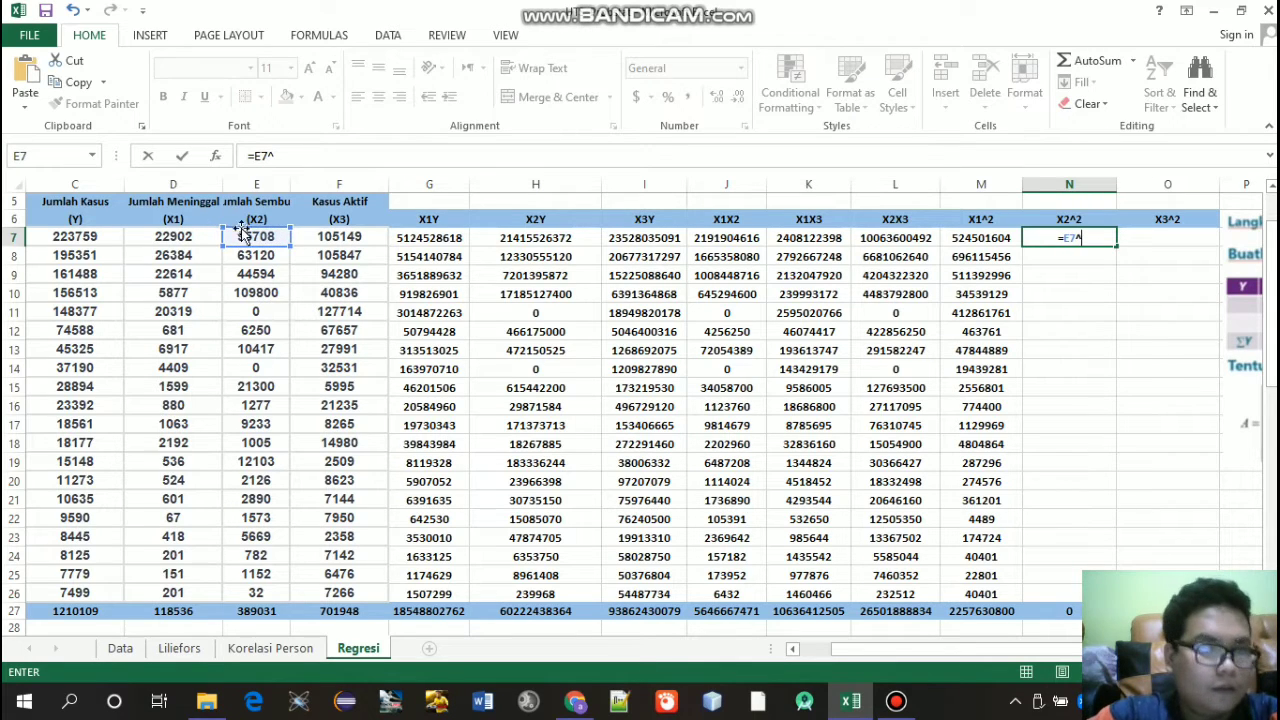
pyautogui.write('2')
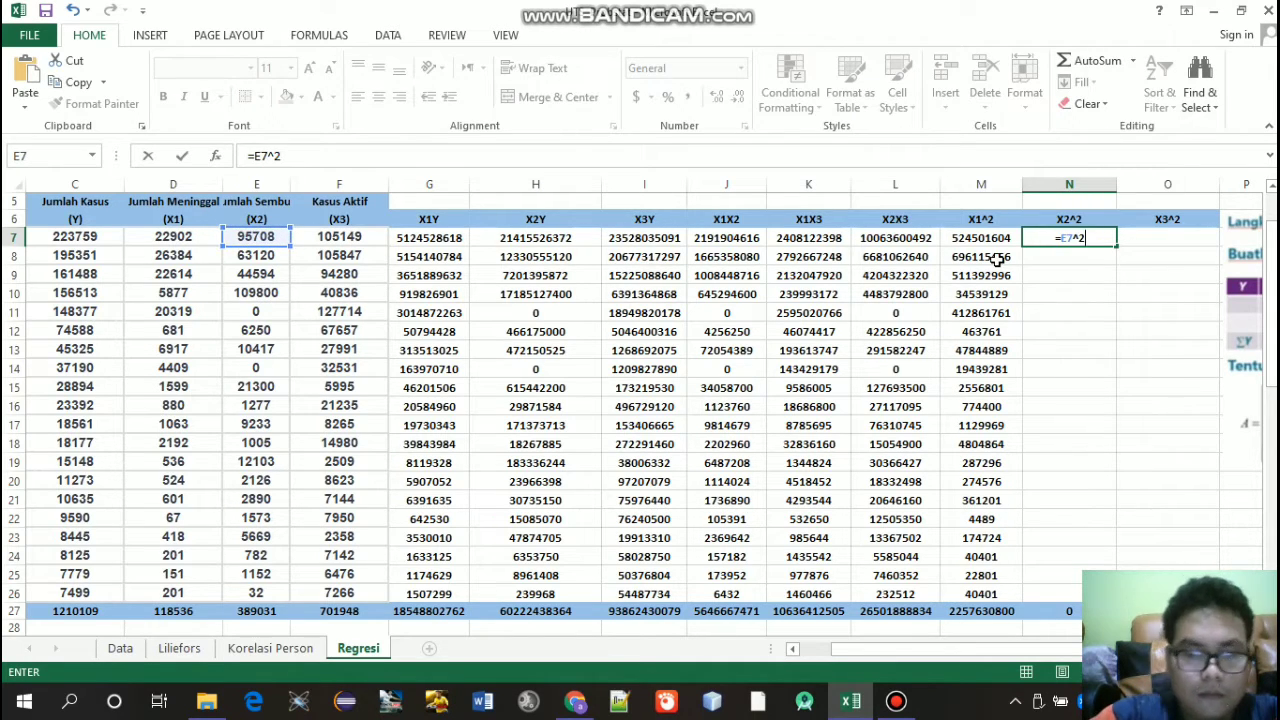
pyautogui.press('Return')
pyautogui.click(1099, 234)
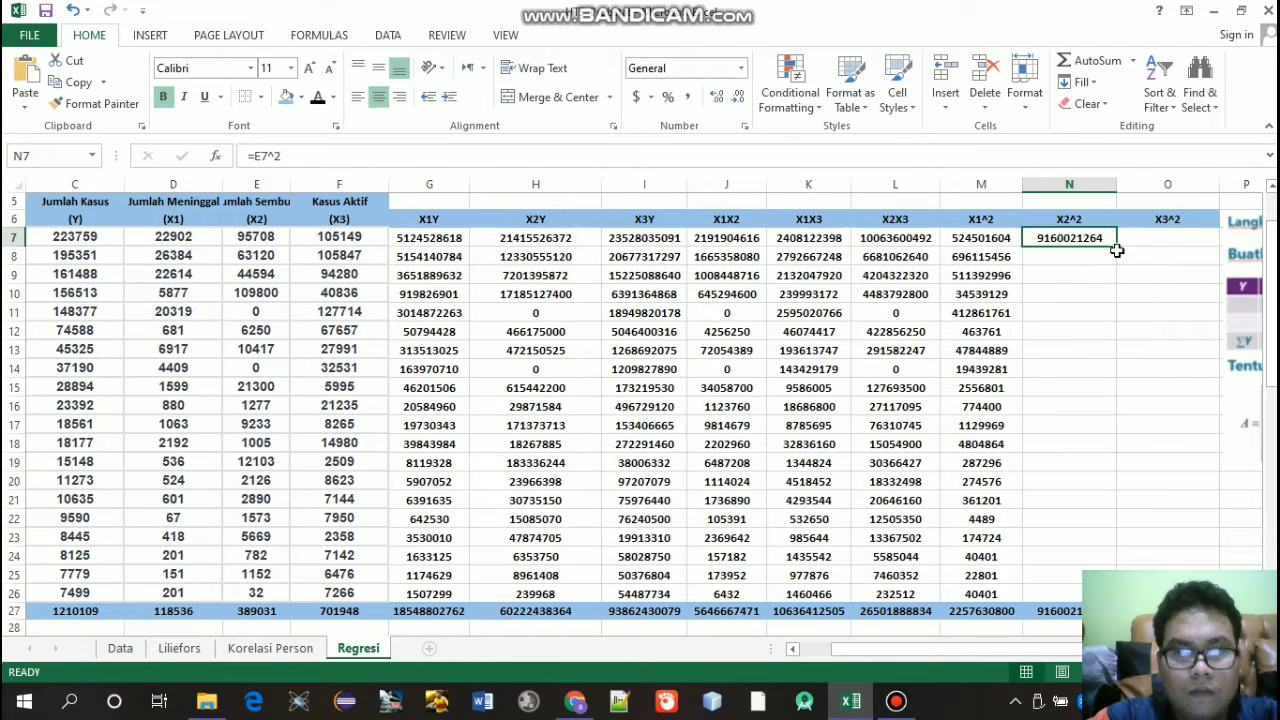
pyautogui.moveTo(1117, 249); pyautogui.dragTo(1071, 610)
# Step: Enter the X3^2 formula =F7^2 in O7 and fill it down to O26
pyautogui.click(1165, 234)
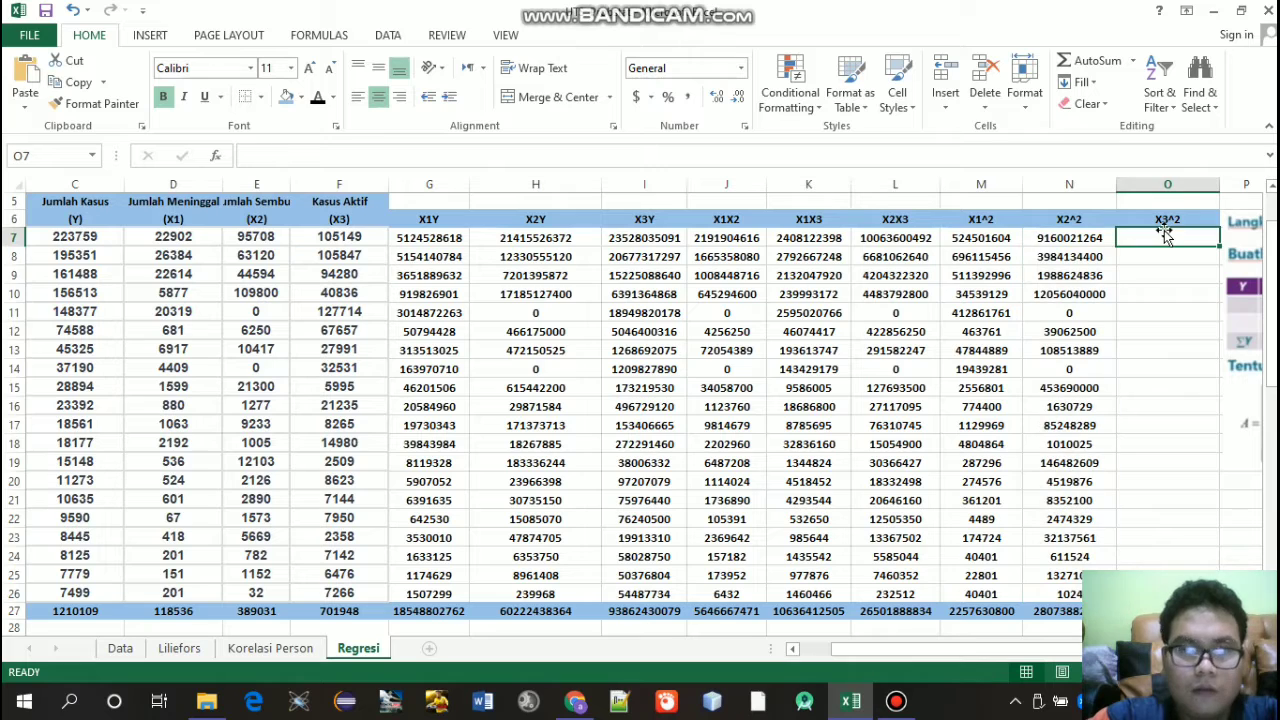
pyautogui.write('=')
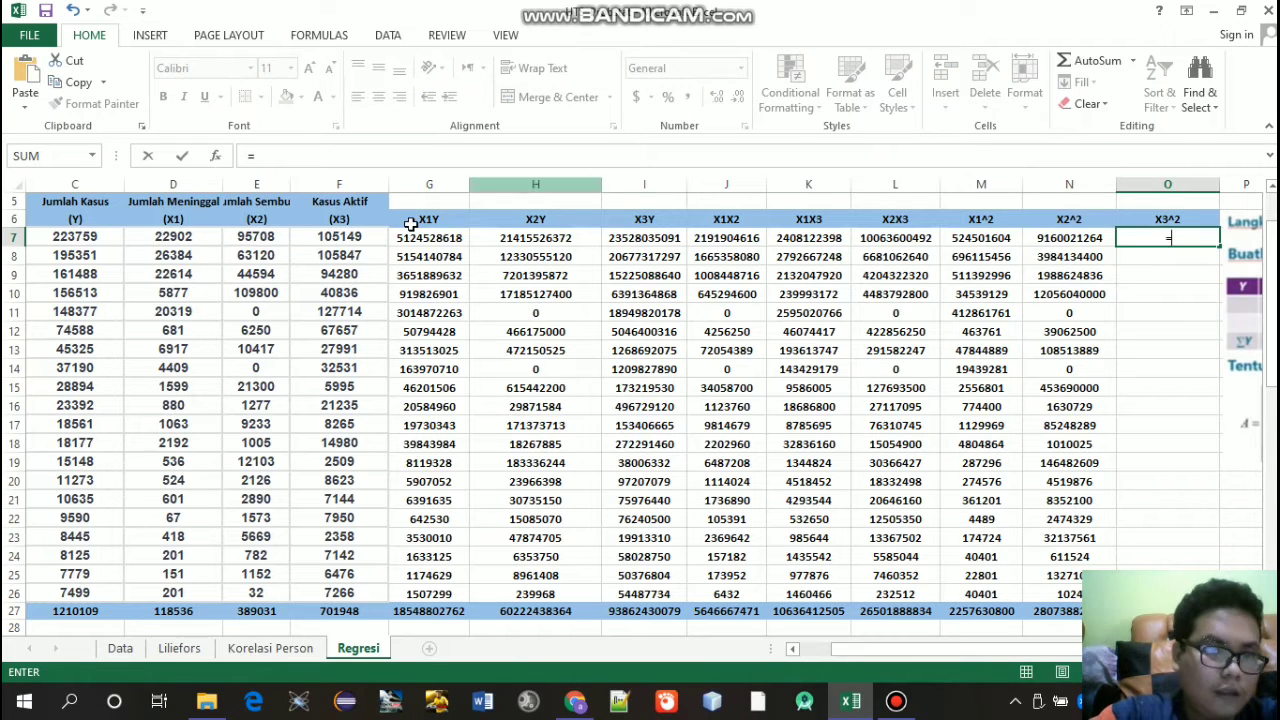
pyautogui.click(347, 242)
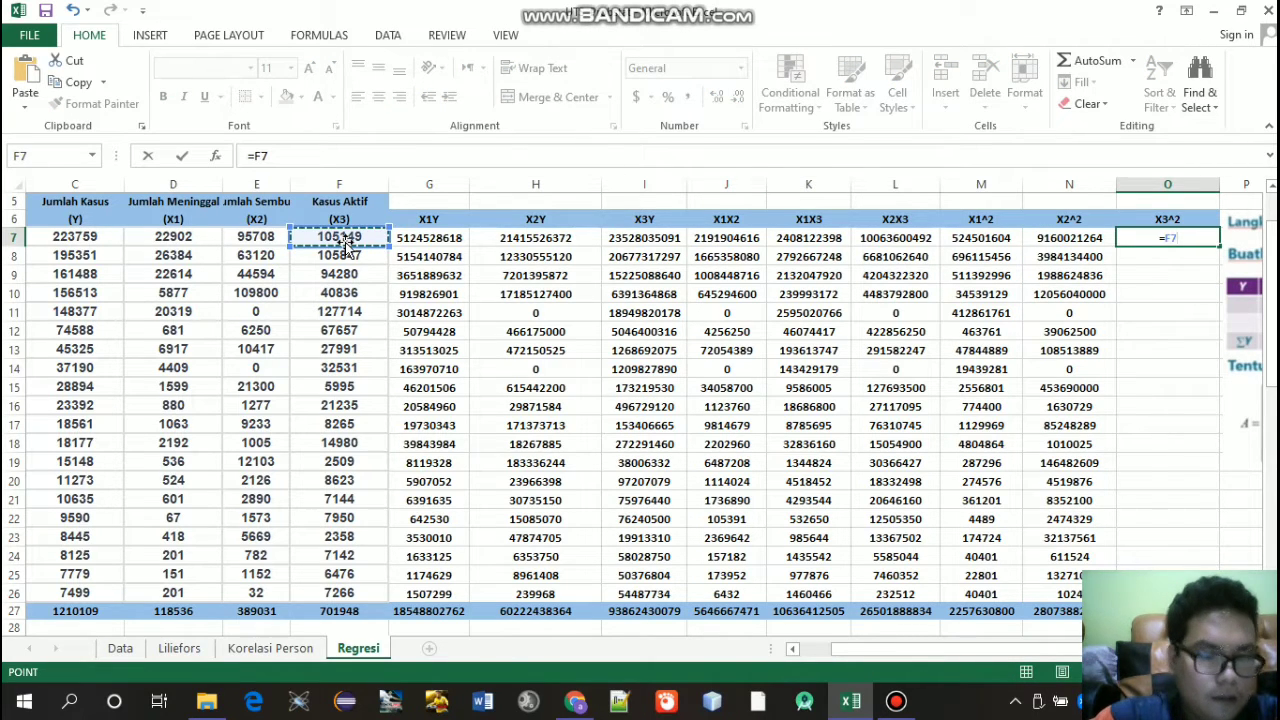
pyautogui.write('^')
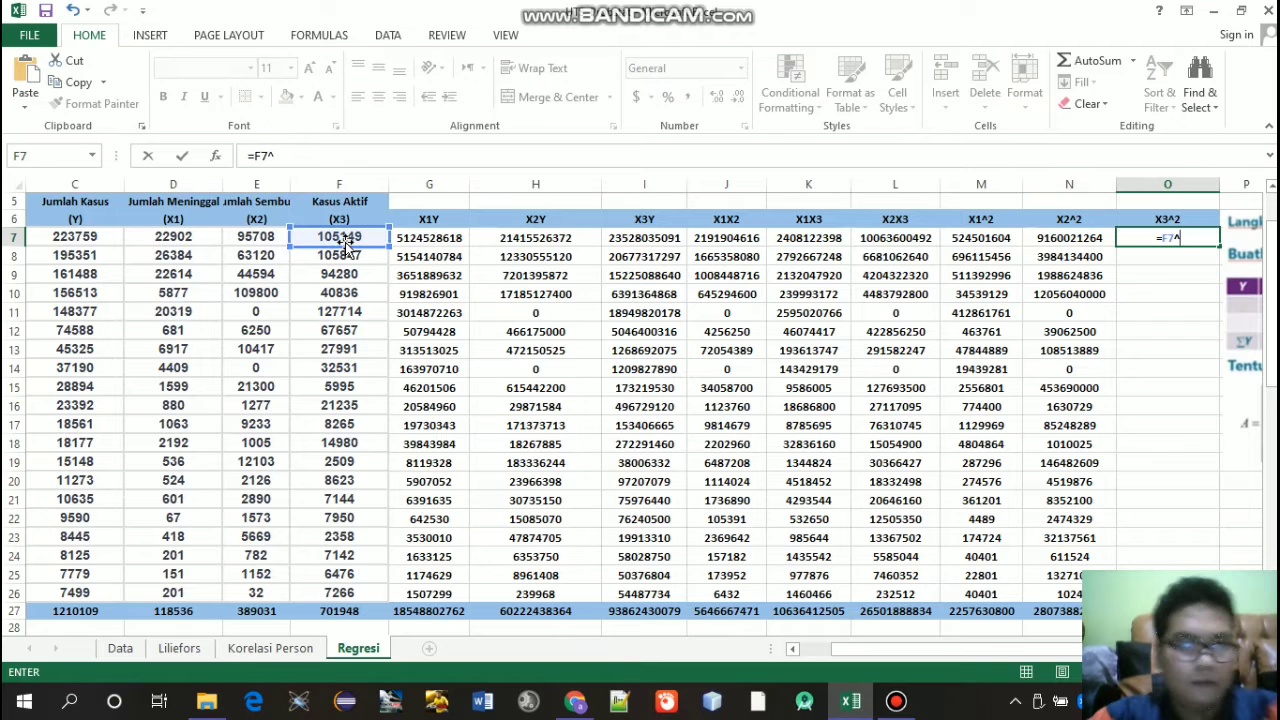
pyautogui.write('2')
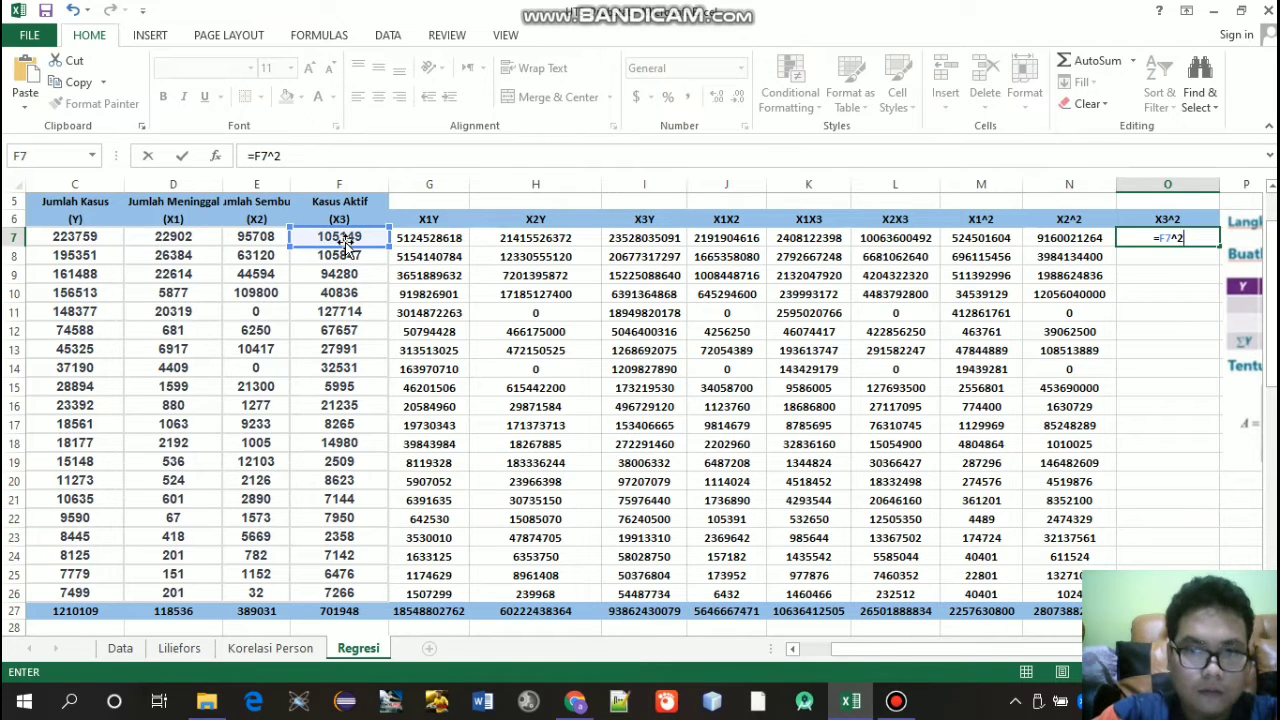
pyautogui.press('Return')
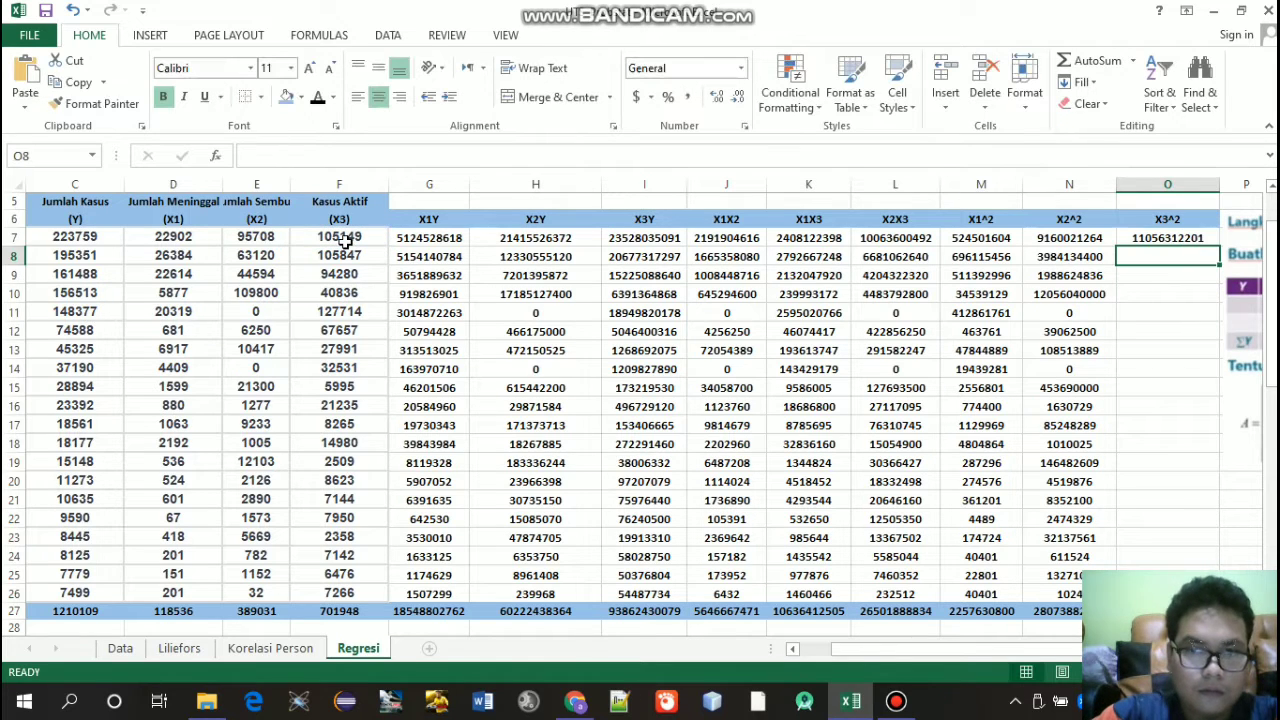
pyautogui.click(1134, 233)
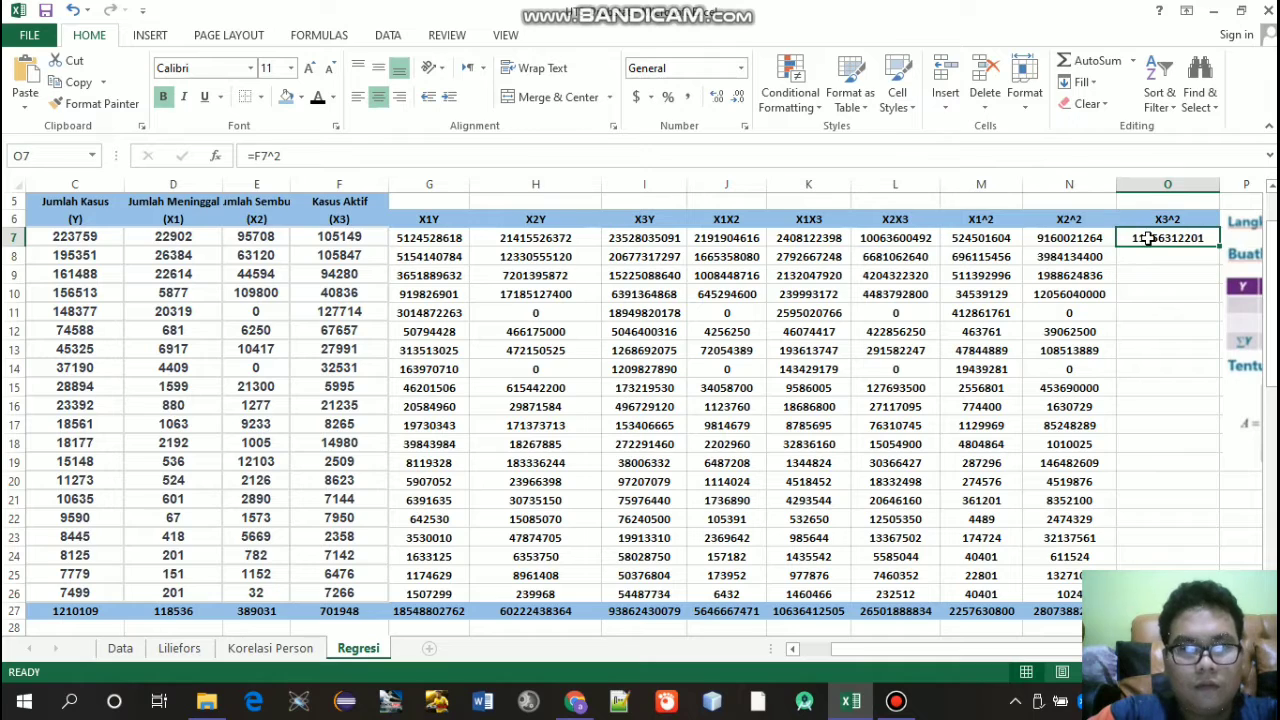
pyautogui.click(1220, 244)
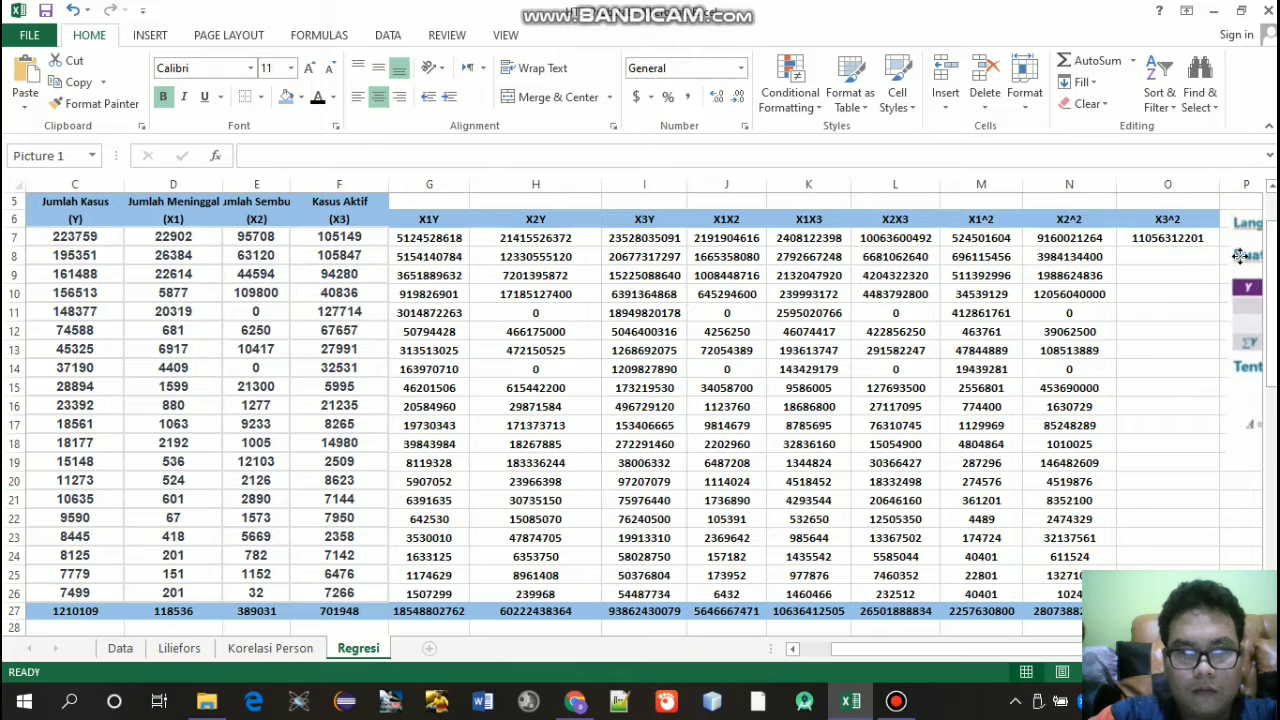
pyautogui.click(1212, 237)
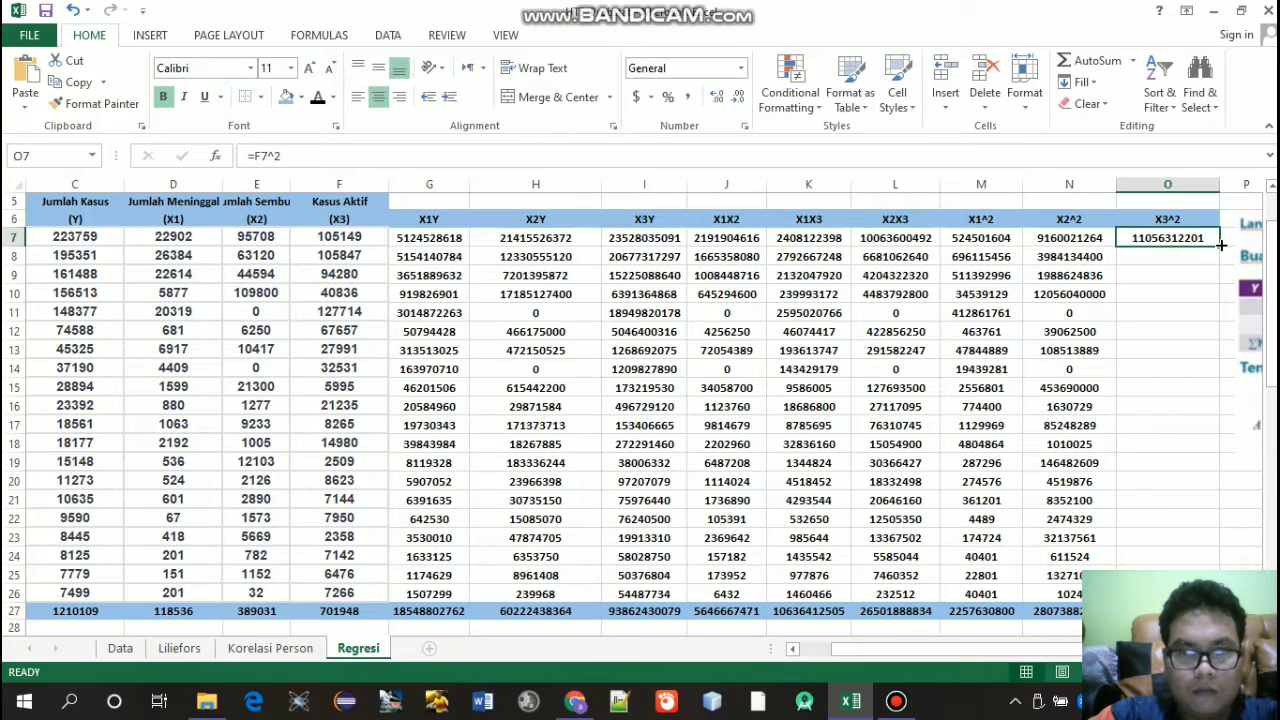
pyautogui.moveTo(1220, 244); pyautogui.dragTo(1170, 594)
# Step: Check the matrix layout reference picture and enter =B30 in A33 as the first element (n) of matrix A
pyautogui.moveTo(1022, 649); pyautogui.dragTo(883, 651)
pyautogui.moveTo(1003, 655); pyautogui.dragTo(1122, 652)
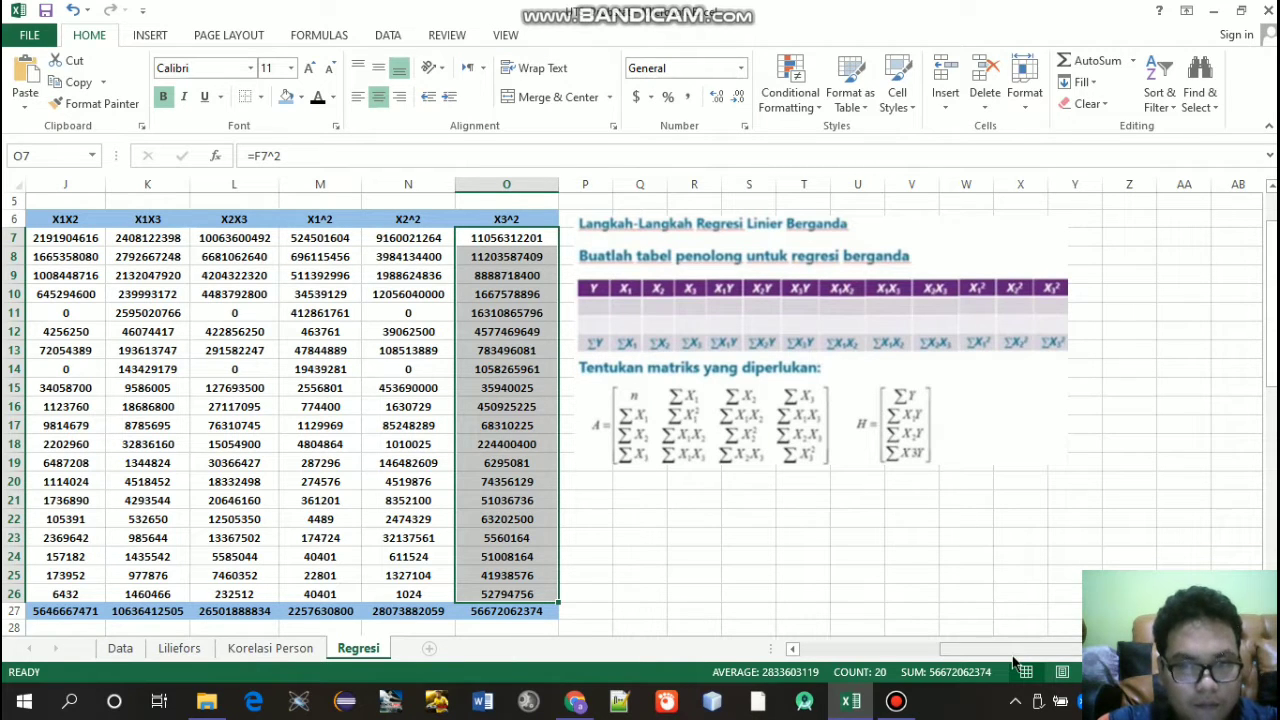
pyautogui.moveTo(1012, 655); pyautogui.dragTo(912, 648)
pyautogui.moveTo(1271, 395); pyautogui.dragTo(1271, 480)
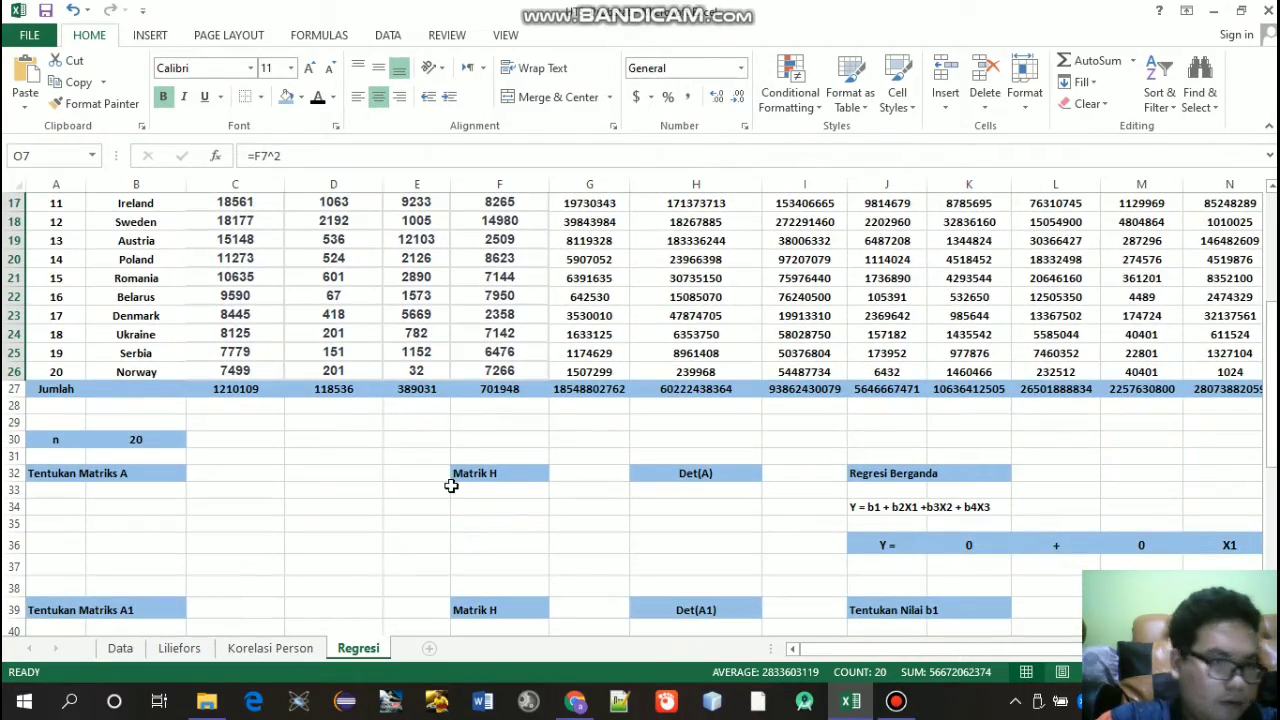
pyautogui.click(63, 487)
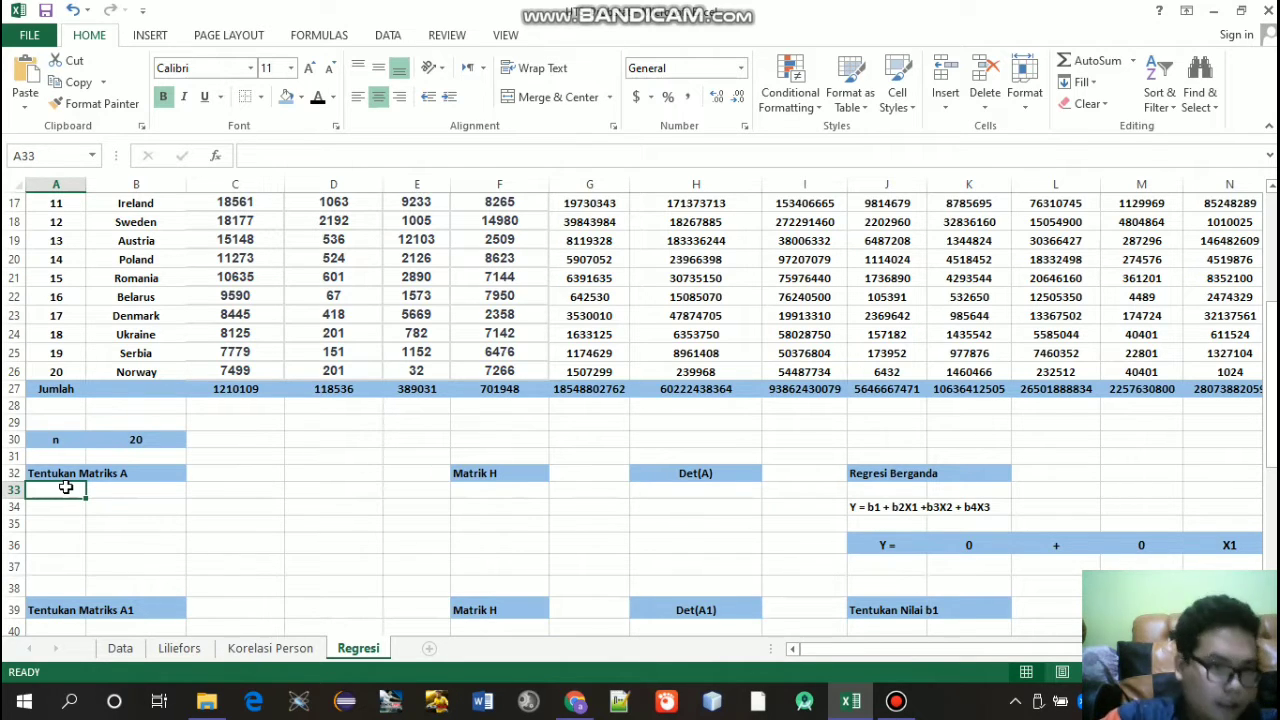
pyautogui.write('=')
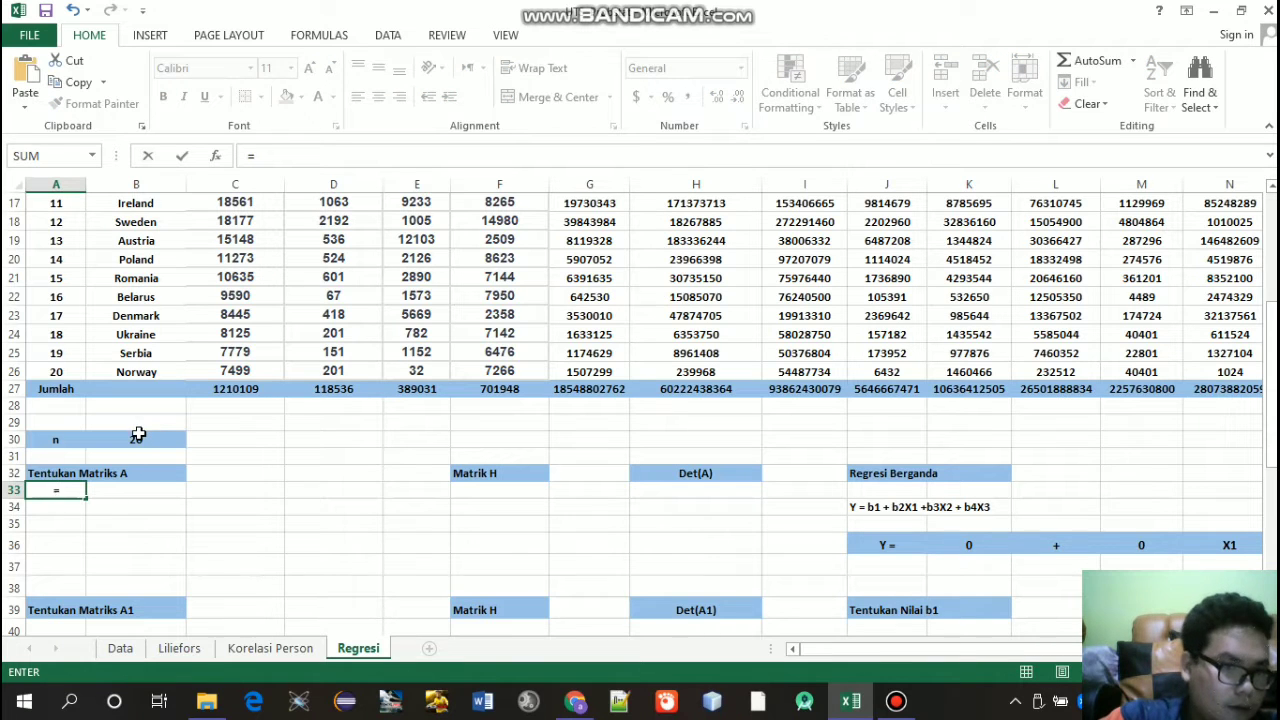
pyautogui.click(137, 437)
pyautogui.press('Return')
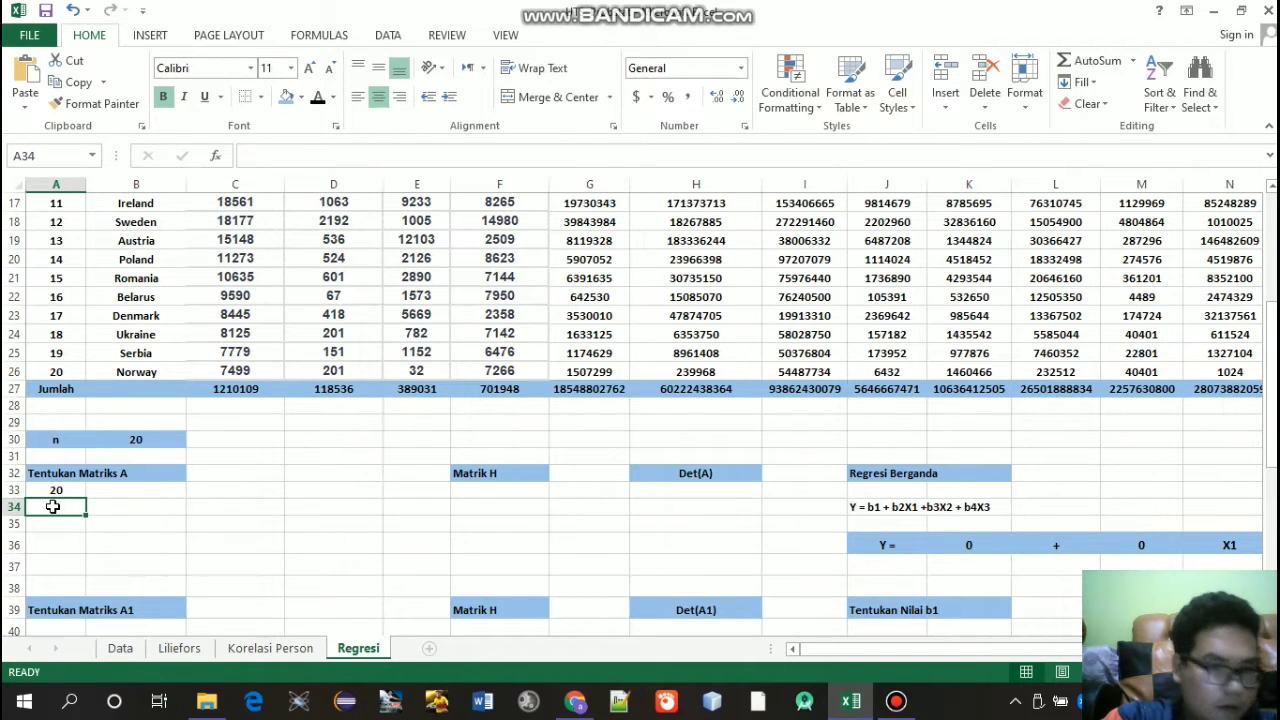
# Step: Complete matrix A's first column with the X1, X2 and X3 totals: =D27 in A34, =E27 in A35 and =F27 in A36
pyautogui.write('=')
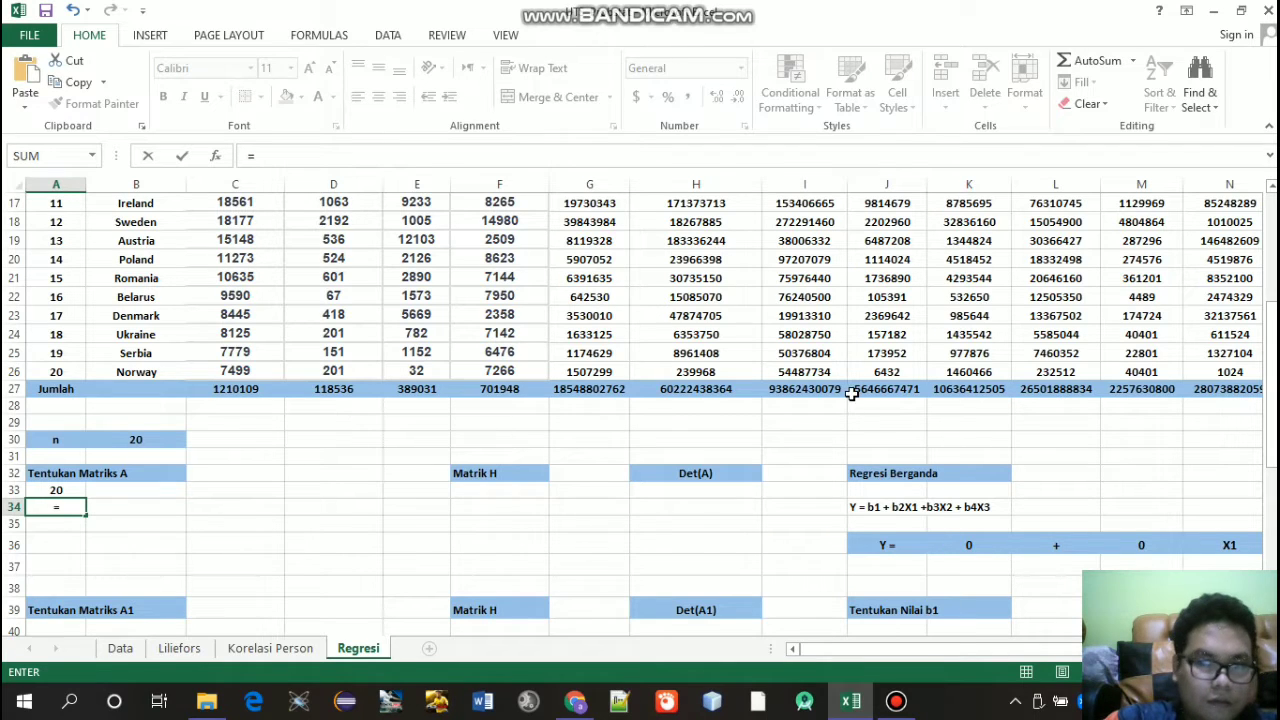
pyautogui.moveTo(1268, 415)
pyautogui.mouseDown()
pyautogui.moveTo(1262, 338)
pyautogui.moveTo(1271, 396)
pyautogui.mouseUp()
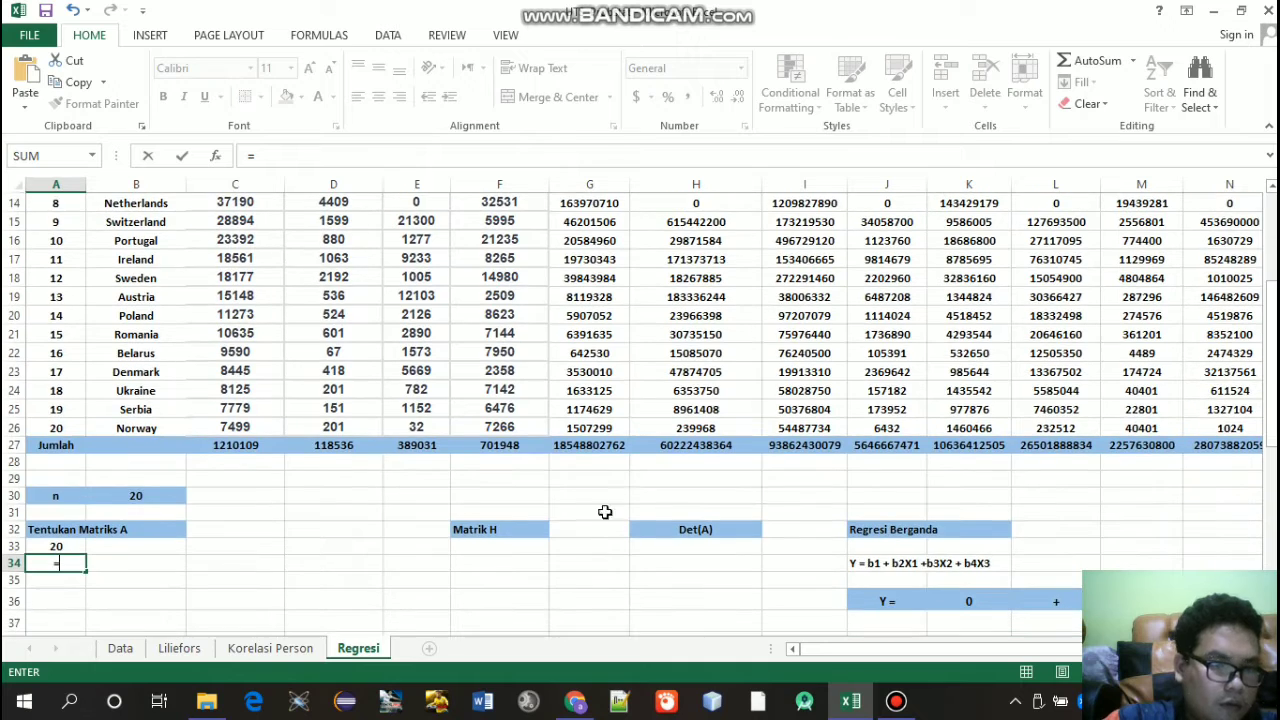
pyautogui.click(346, 445)
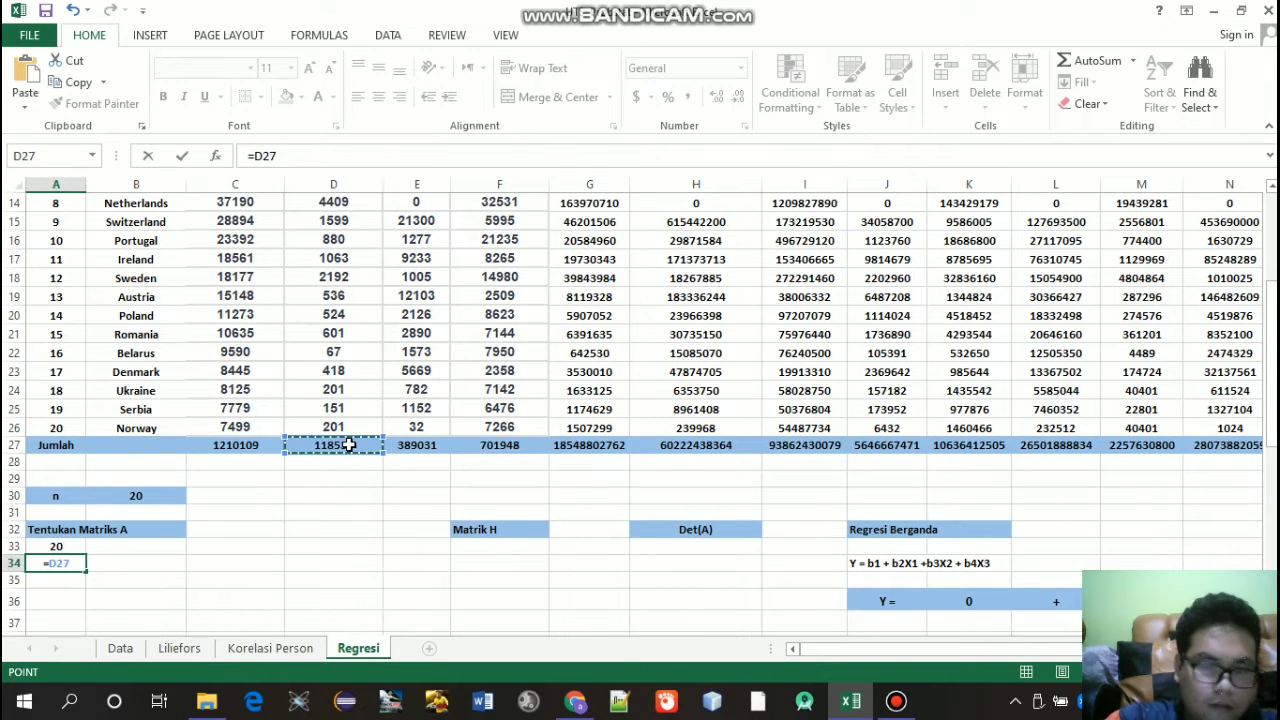
pyautogui.press('Return')
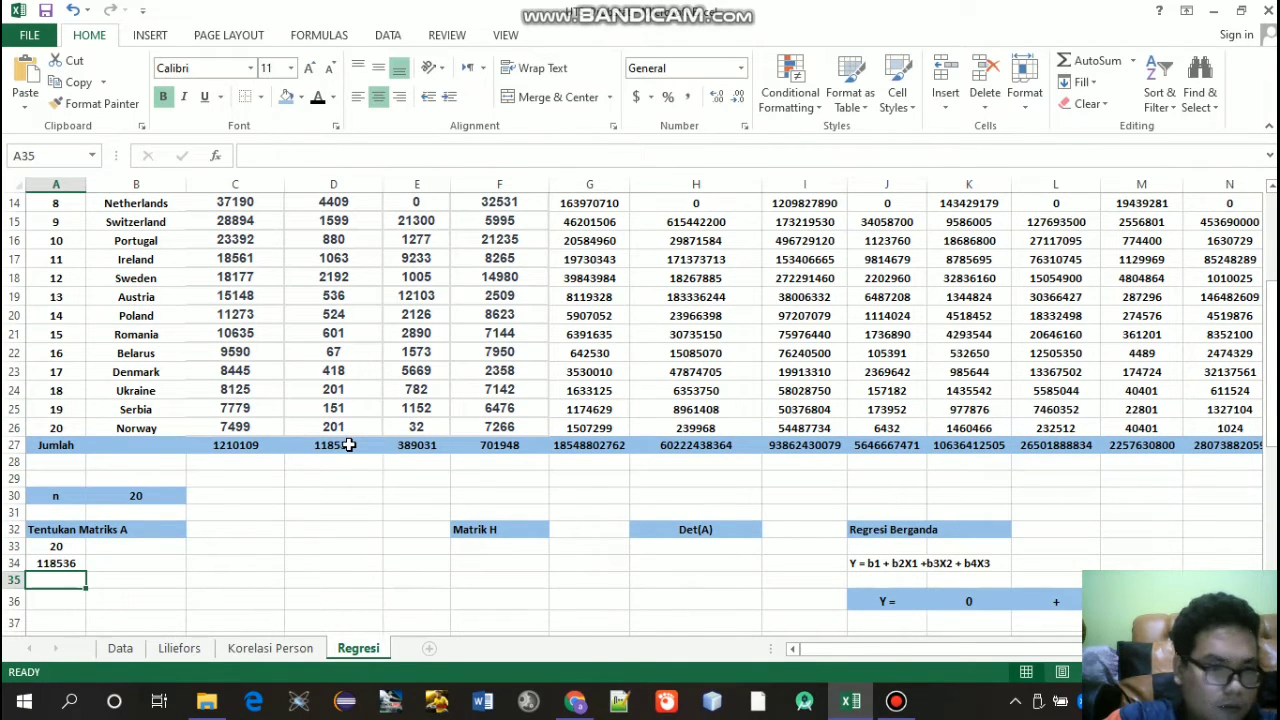
pyautogui.write('=')
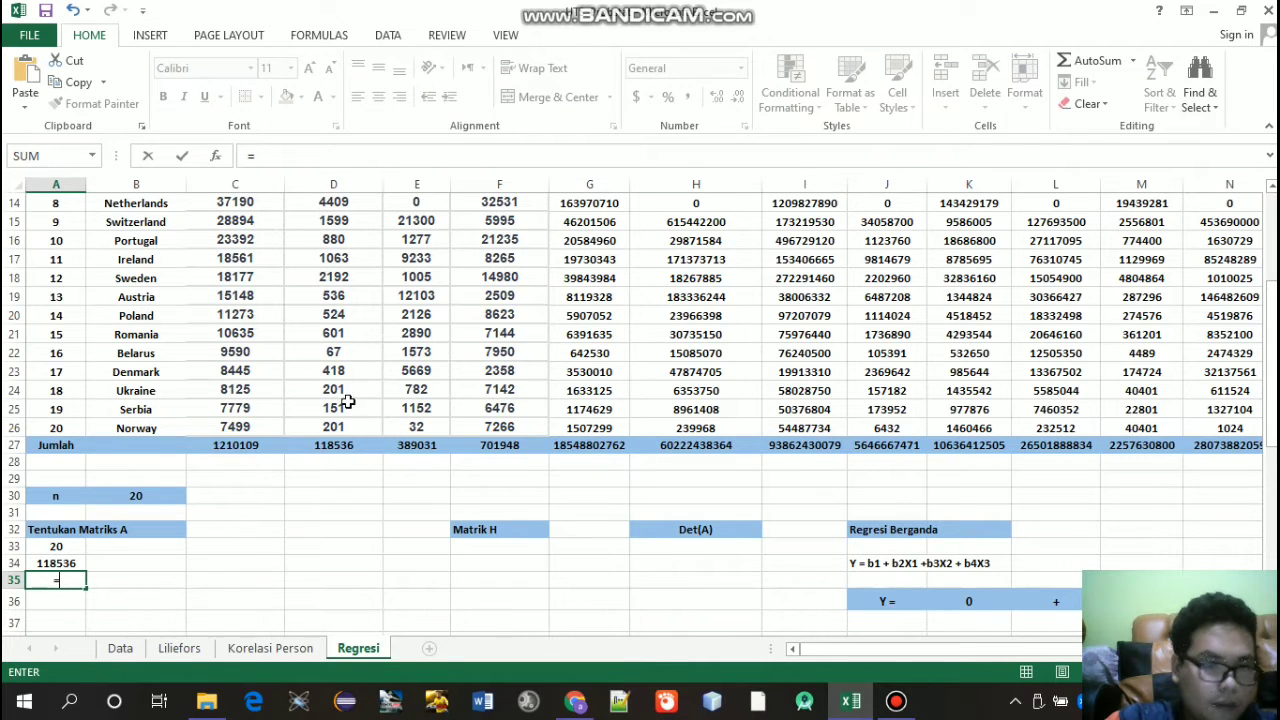
pyautogui.click(420, 448)
pyautogui.press('Return')
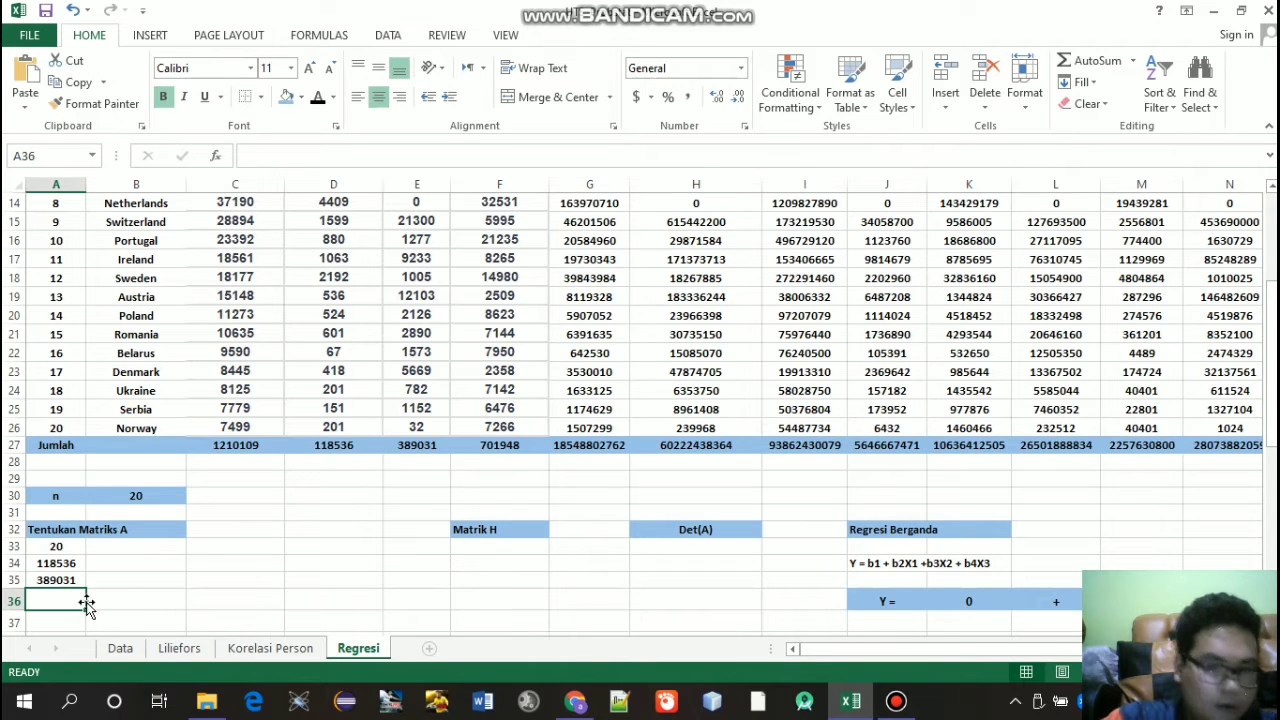
pyautogui.write('=')
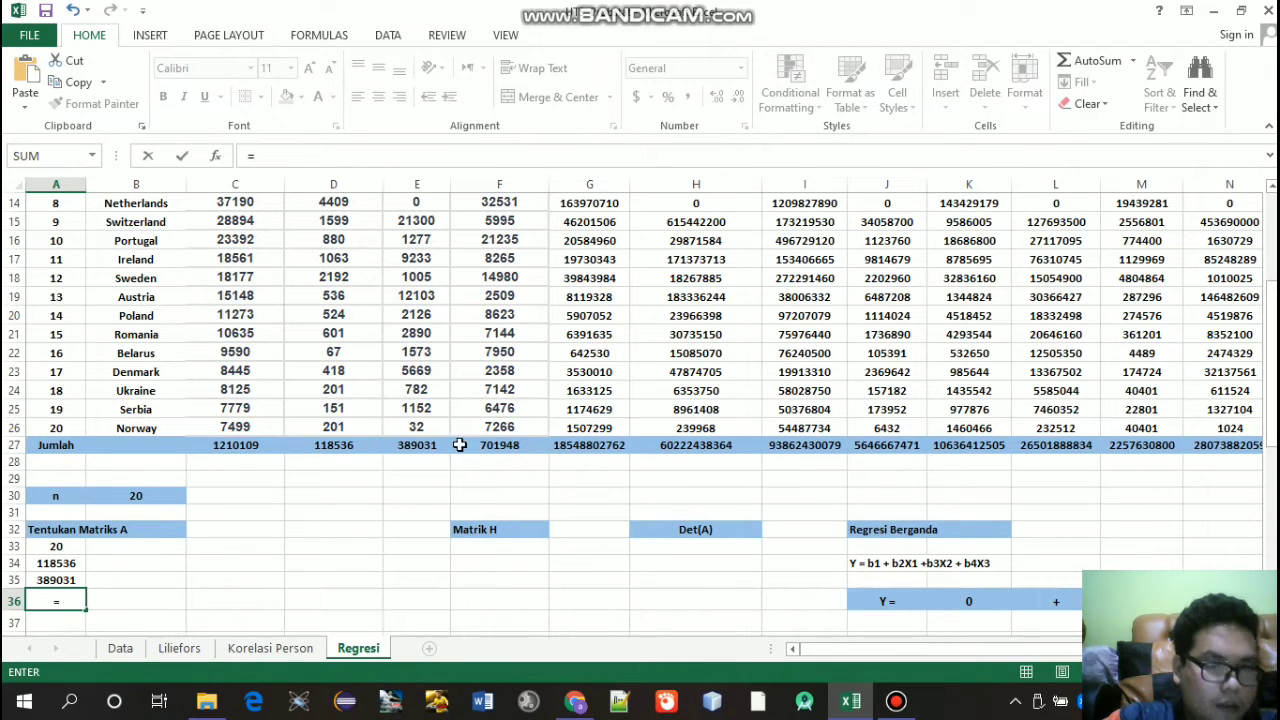
pyautogui.click(500, 447)
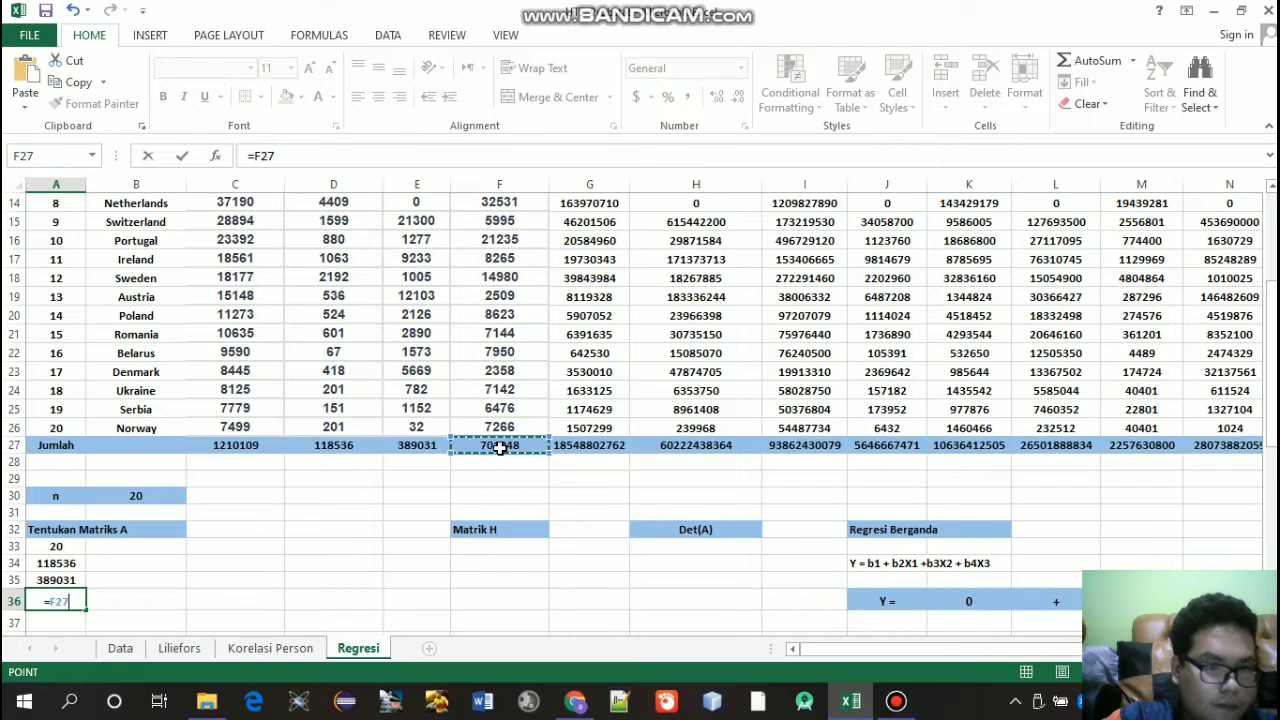
pyautogui.press('Return')
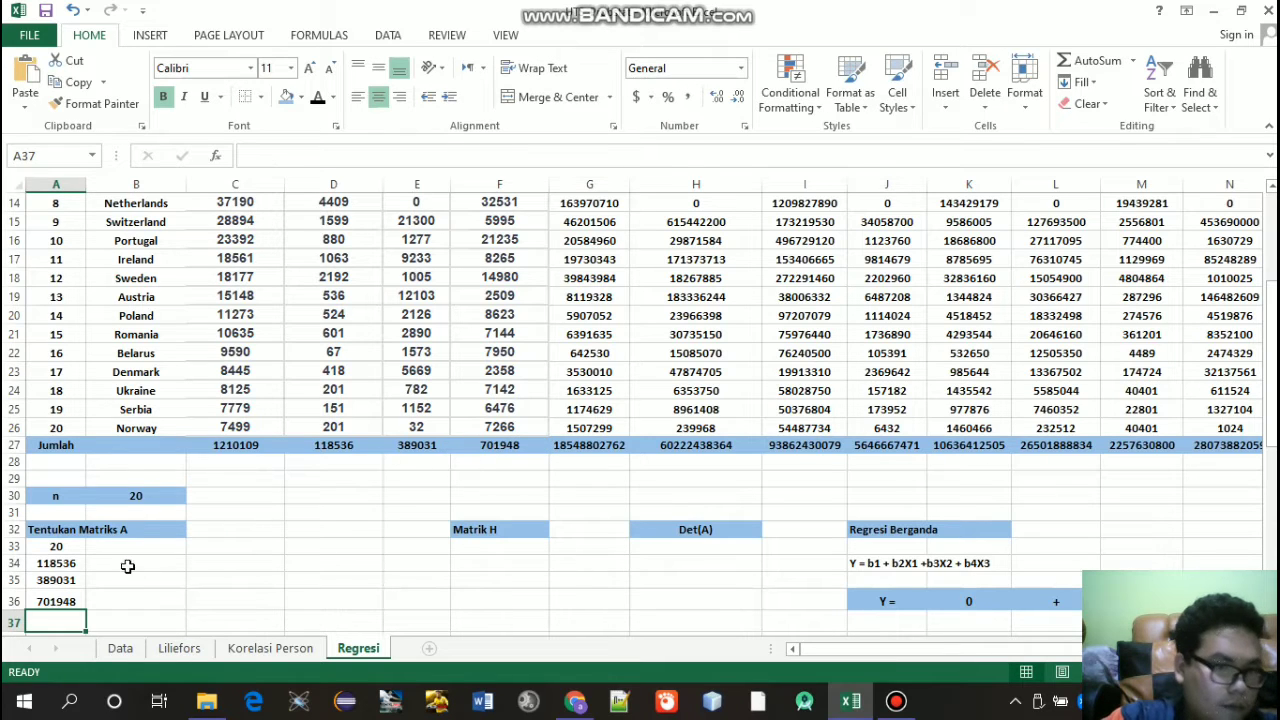
# Step: Link cell B33 of matrix A to the X1 total with =D27
pyautogui.click(133, 547)
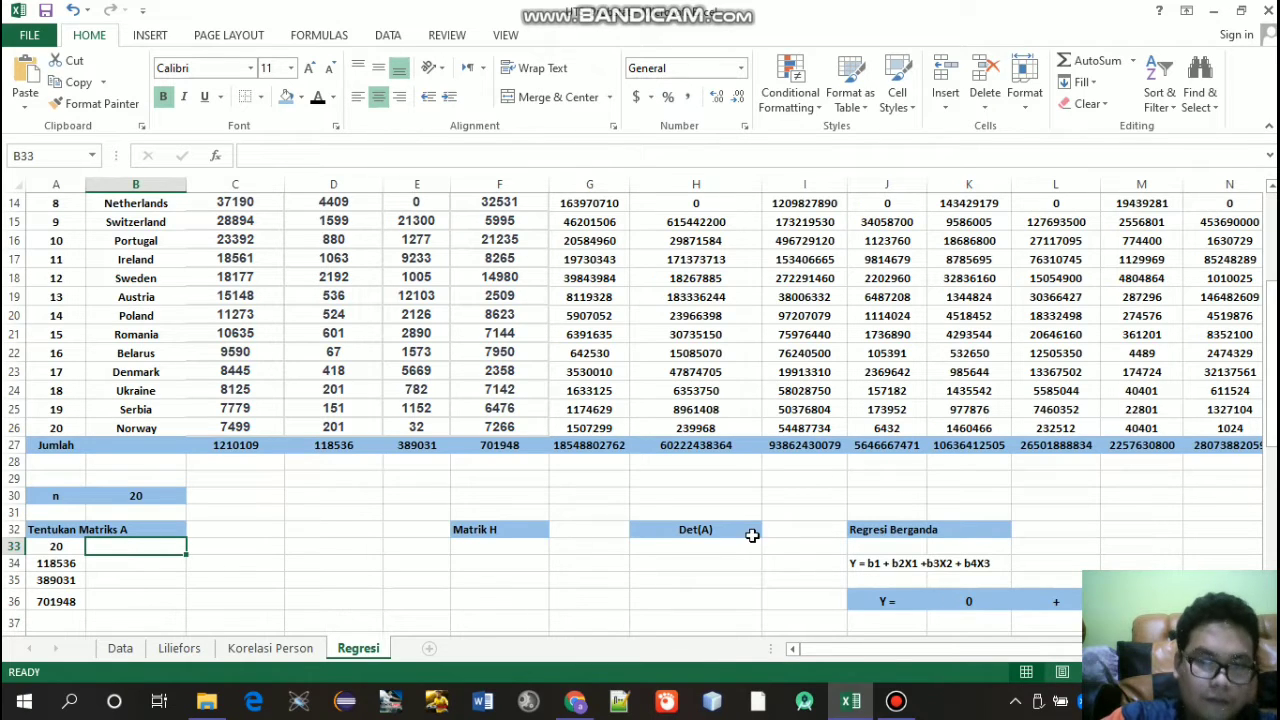
pyautogui.click(319, 446)
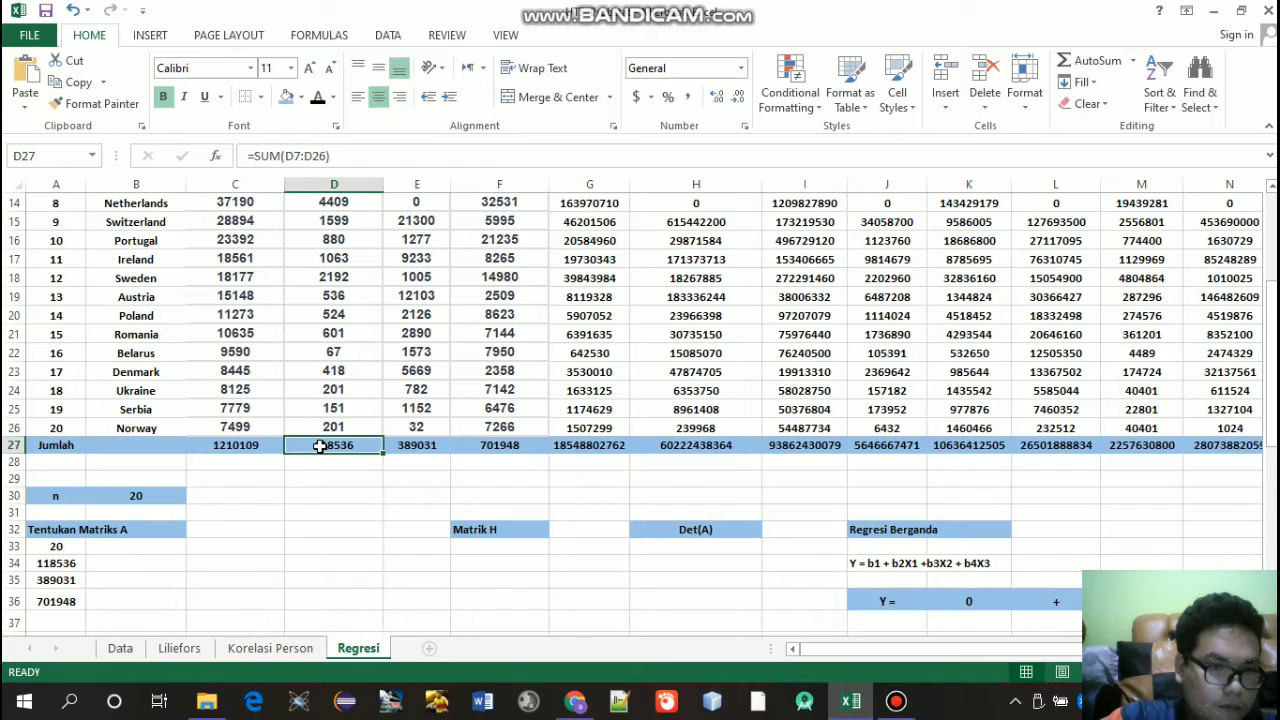
pyautogui.click(128, 546)
pyautogui.write('=')
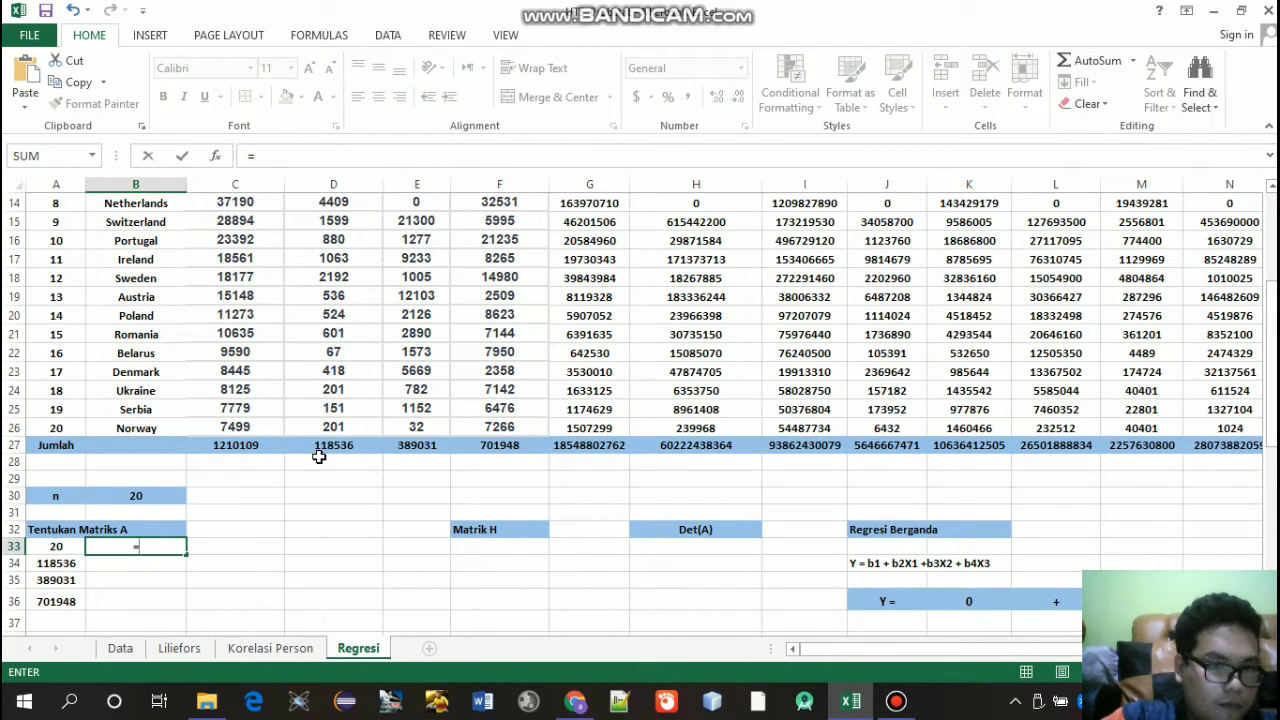
pyautogui.click(325, 446)
pyautogui.press('Return')
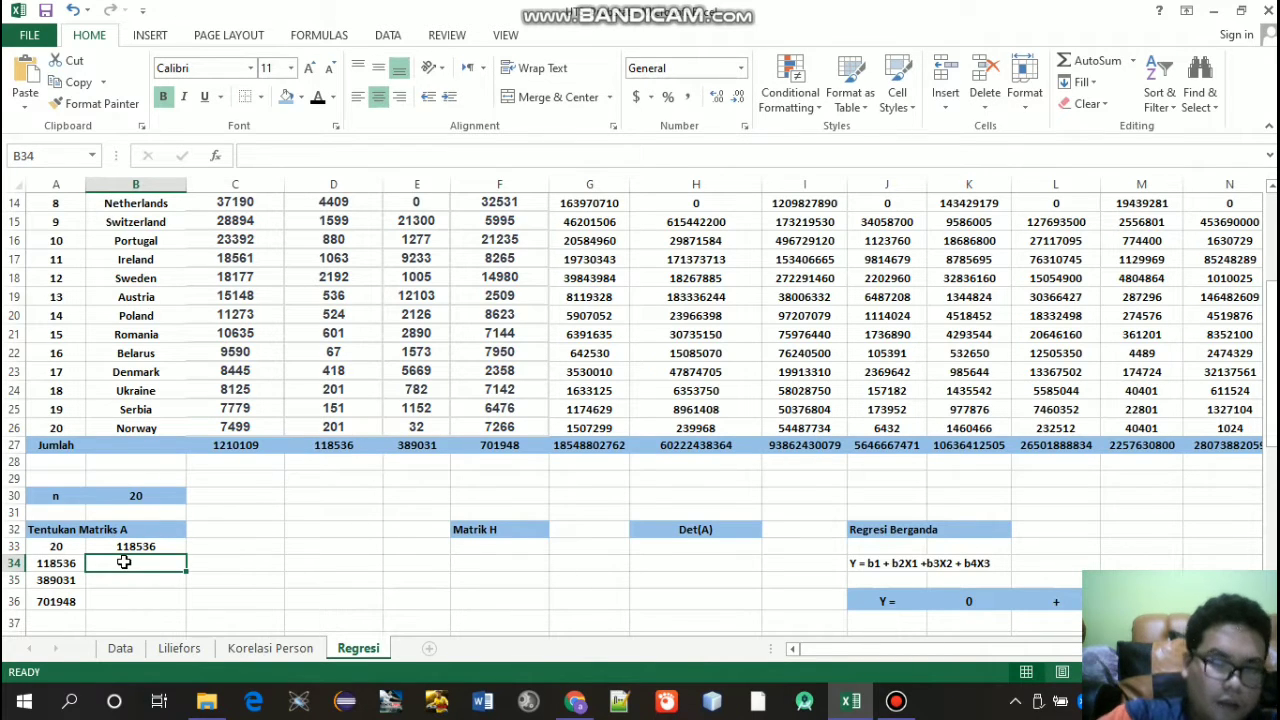
# Step: Link cell B34 of matrix A to the X1^2 total with =M27
pyautogui.write('=')
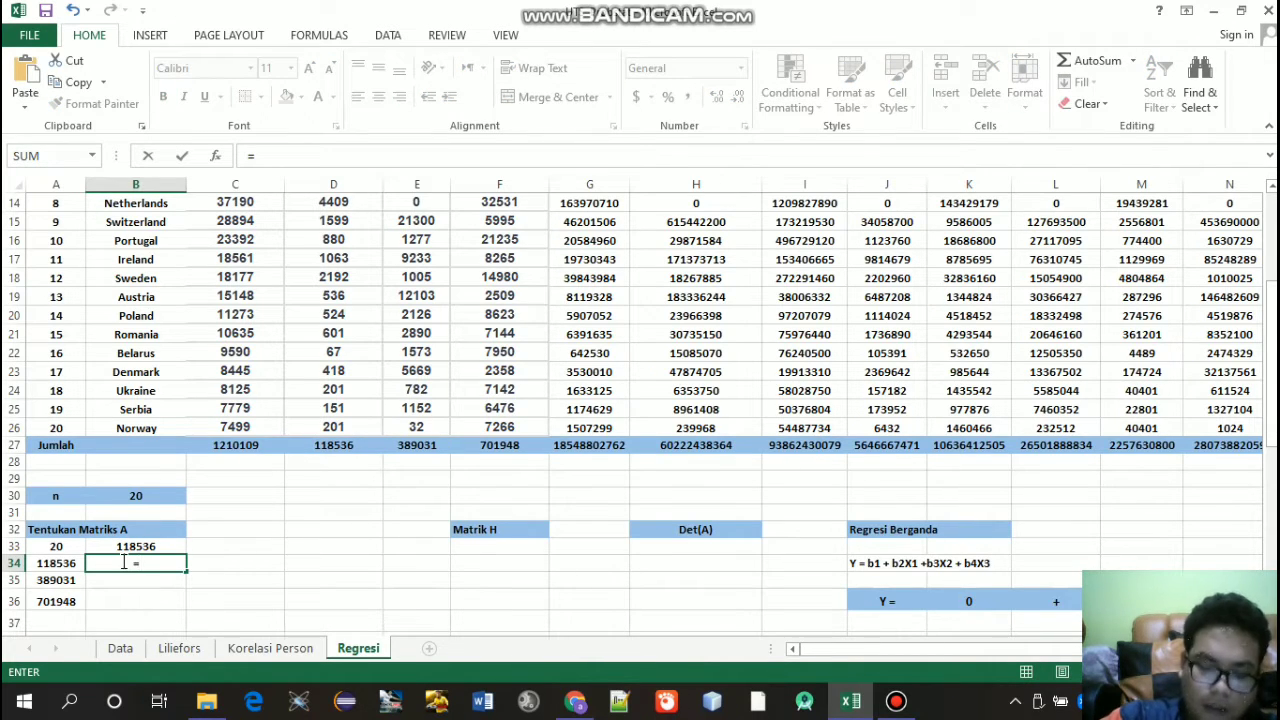
pyautogui.moveTo(1270, 462); pyautogui.dragTo(1271, 386)
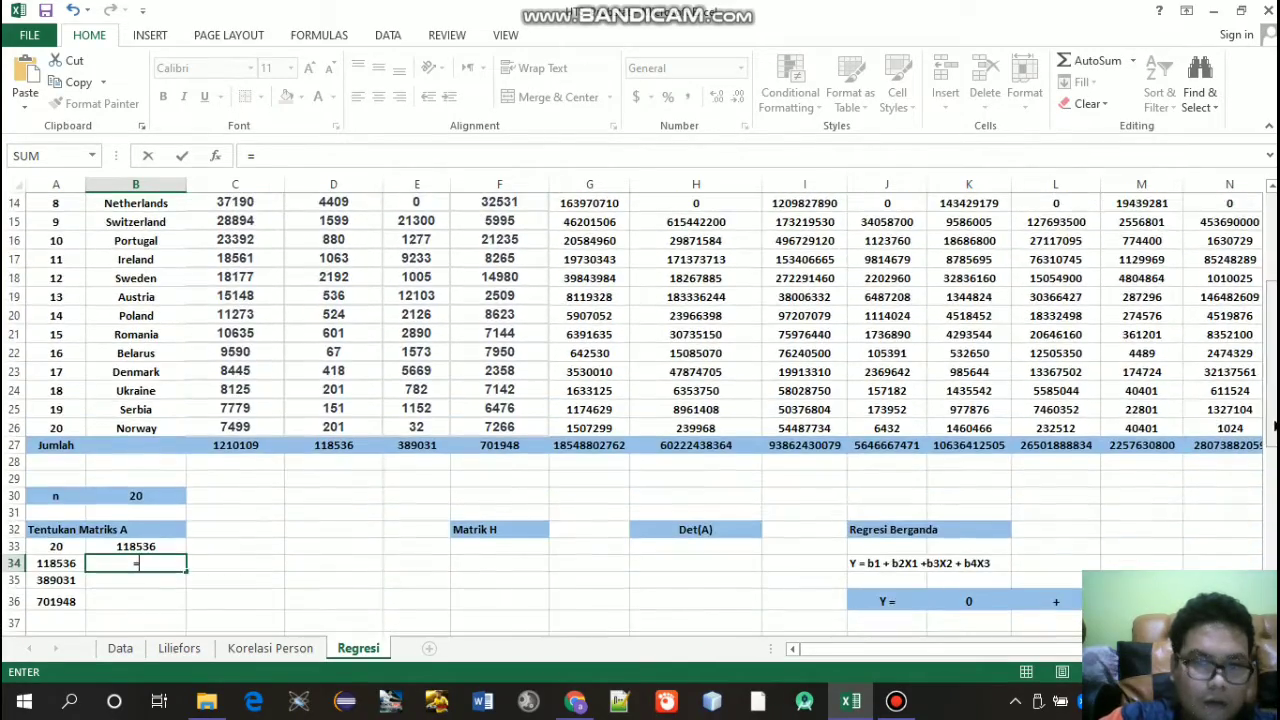
pyautogui.click(1147, 450)
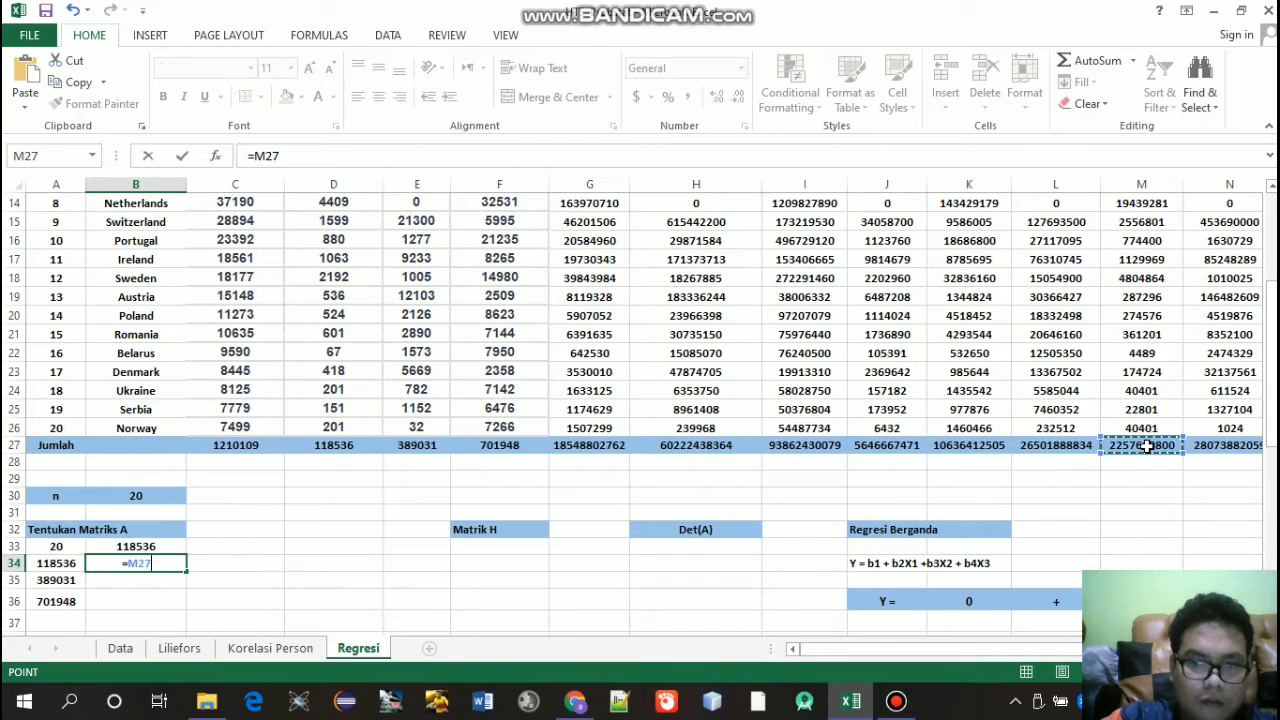
pyautogui.press('Return')
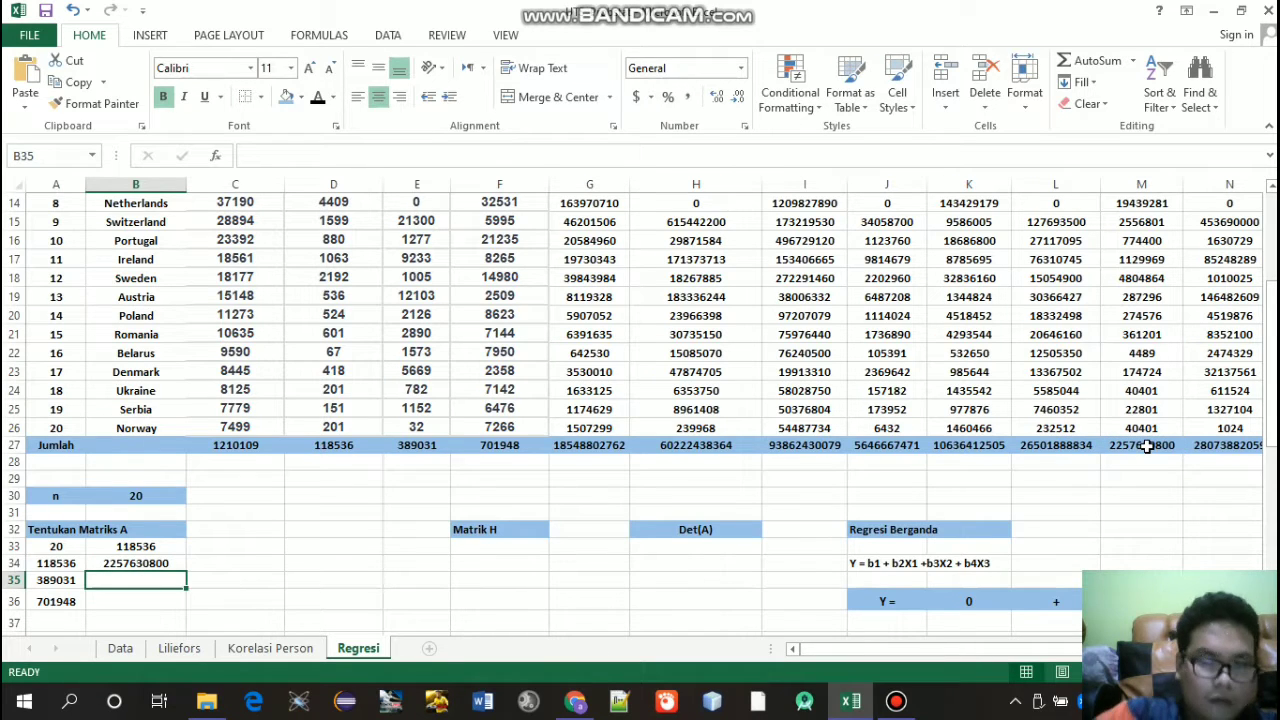
# Step: Finish matrix A's second column with the X1X2 total =J27 in B35 and the X1X3 total =K27 in B36
pyautogui.write('=')
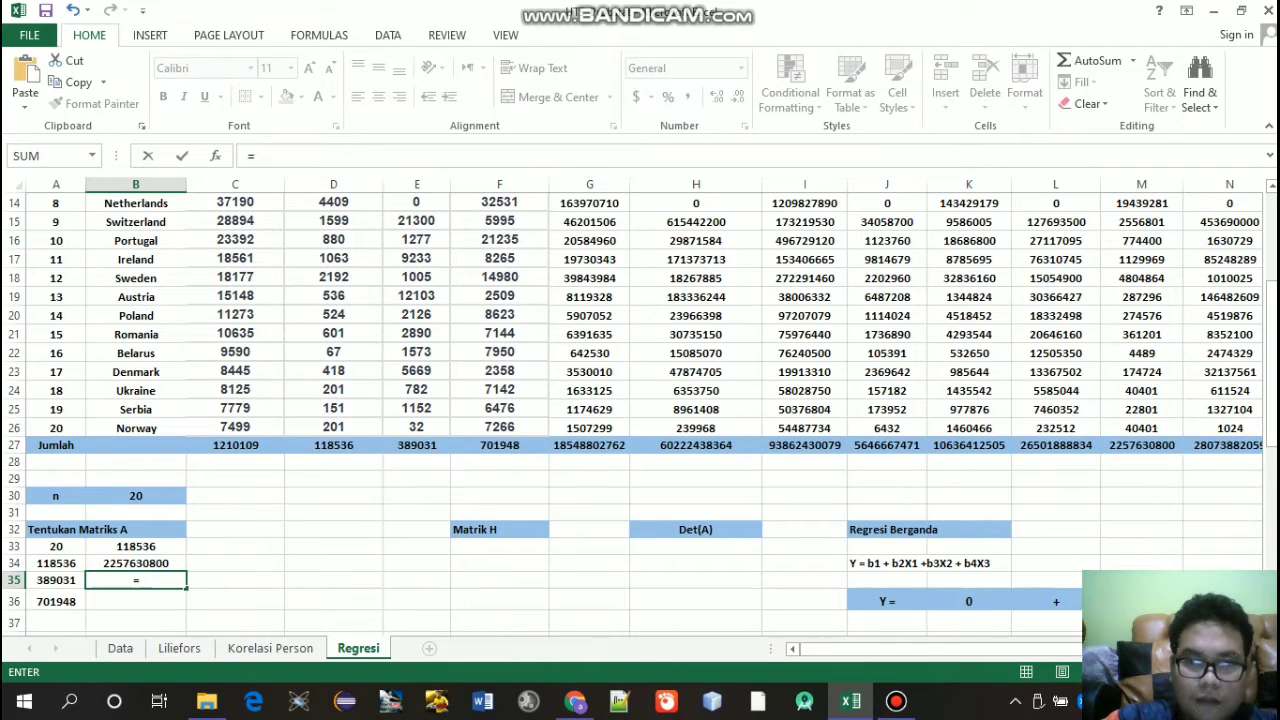
pyautogui.moveTo(1273, 420); pyautogui.dragTo(1271, 361)
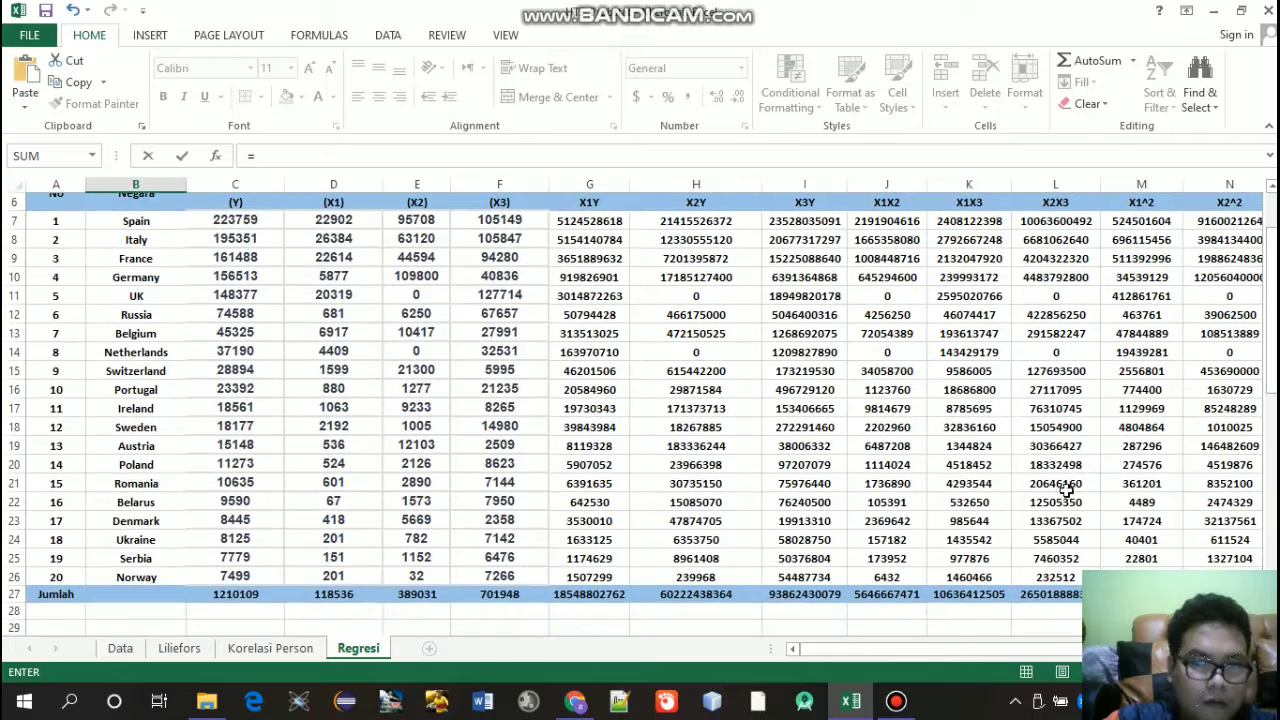
pyautogui.click(903, 596)
pyautogui.press('Return')
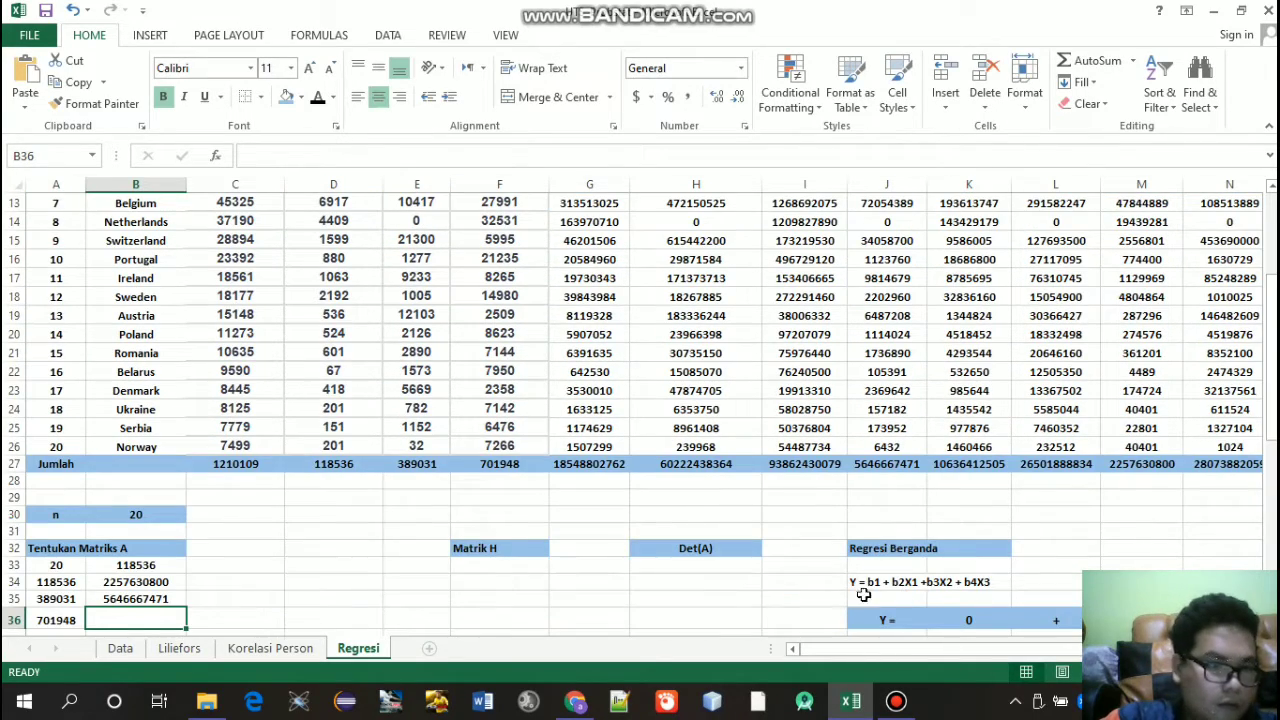
pyautogui.write('=')
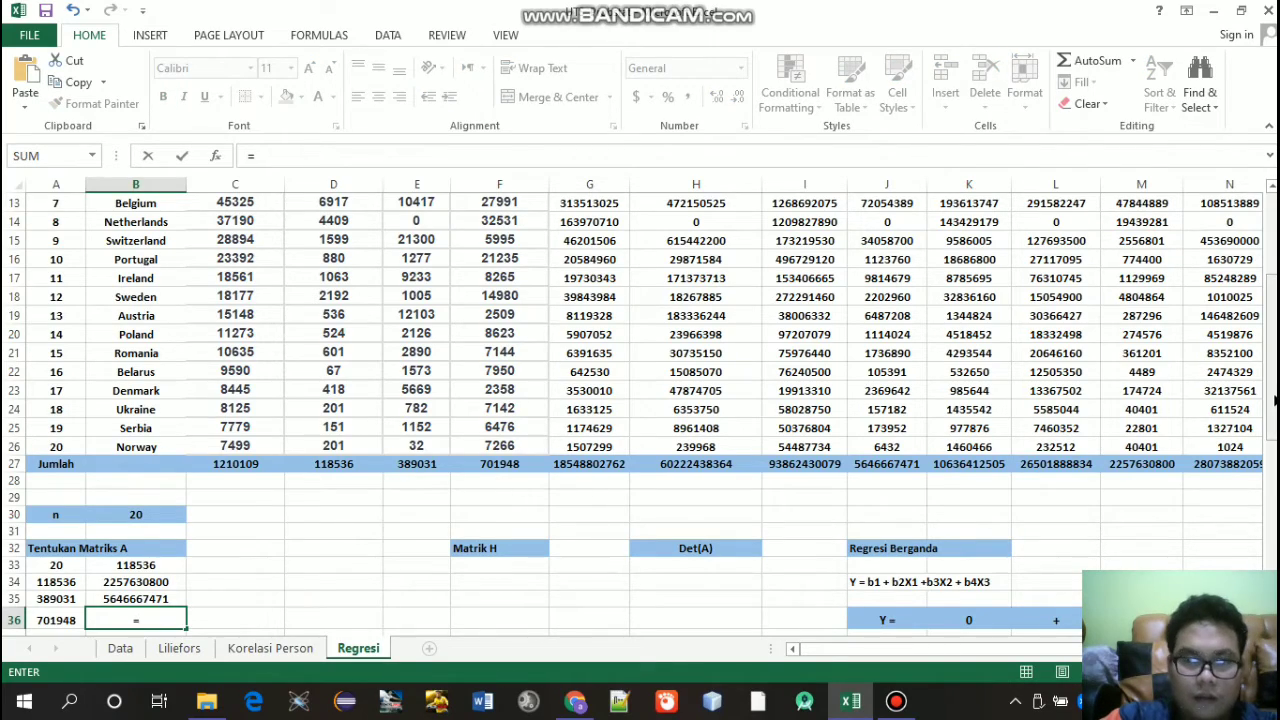
pyautogui.moveTo(1271, 393); pyautogui.dragTo(1254, 359)
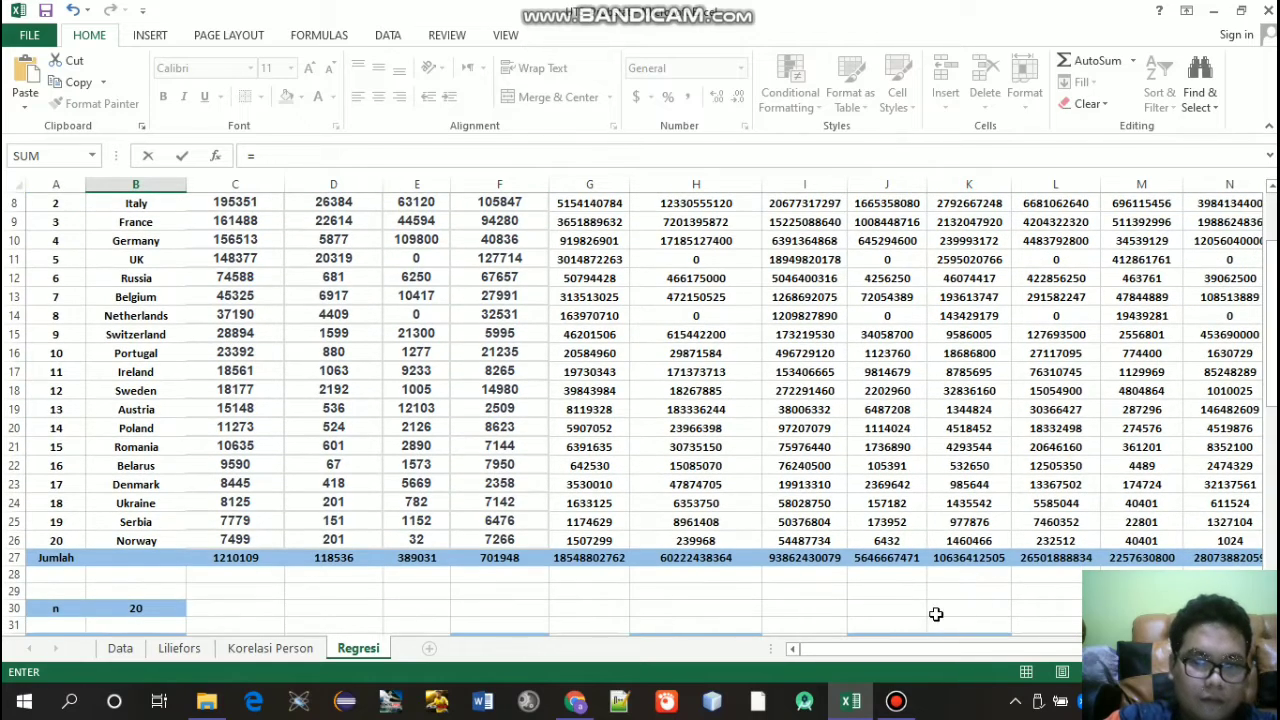
pyautogui.click(966, 559)
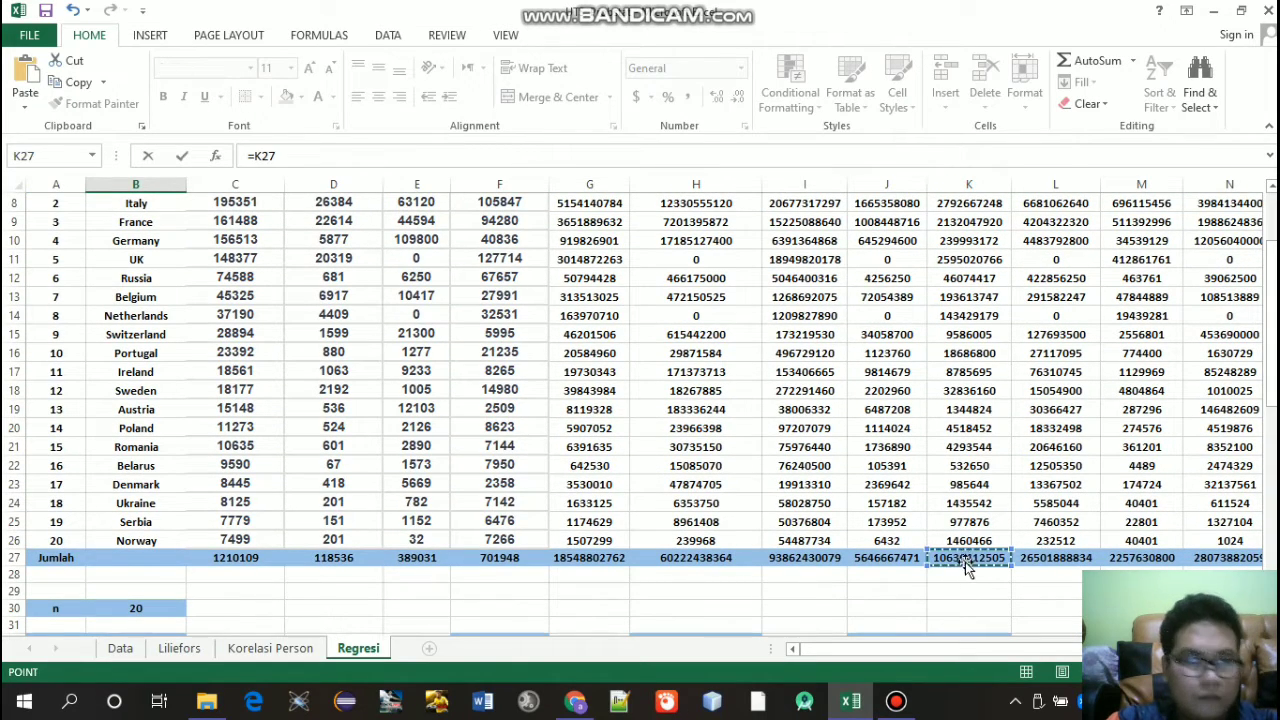
pyautogui.press('Return')
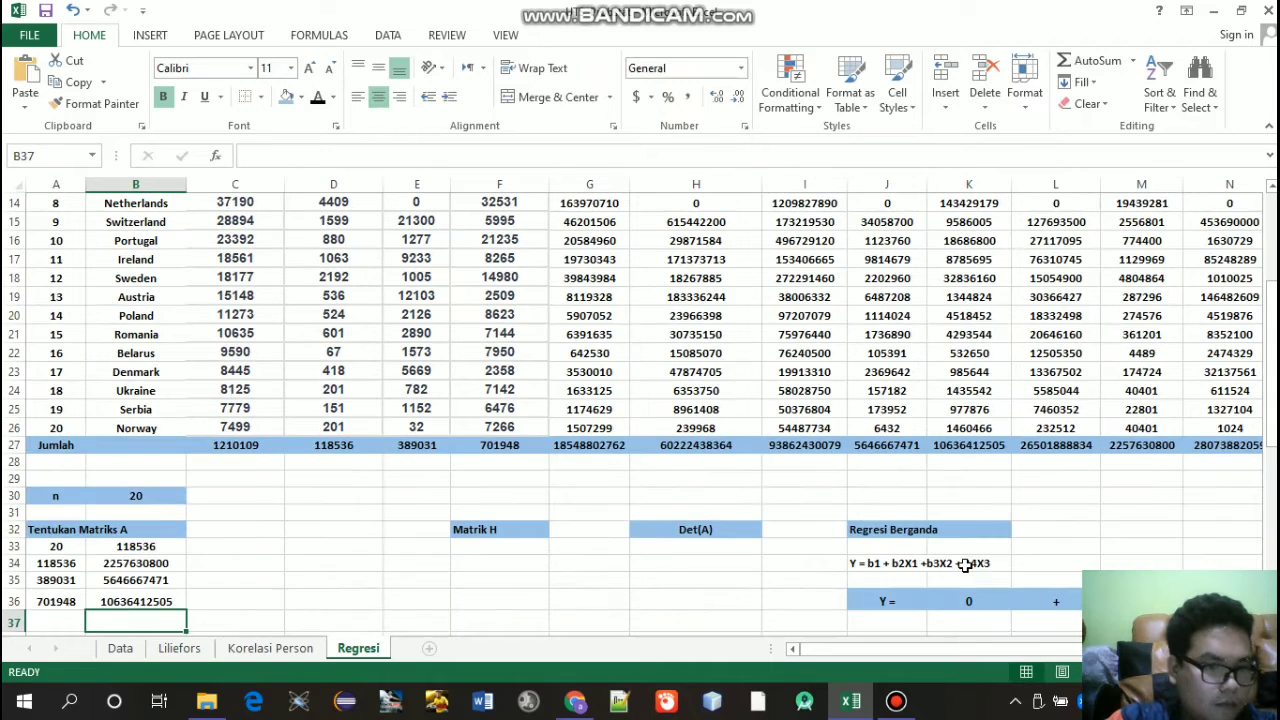
# Step: Start matrix A's third column with the X2 total =E27 in C33 and the X1X2 total =J27 in C34
pyautogui.click(228, 541)
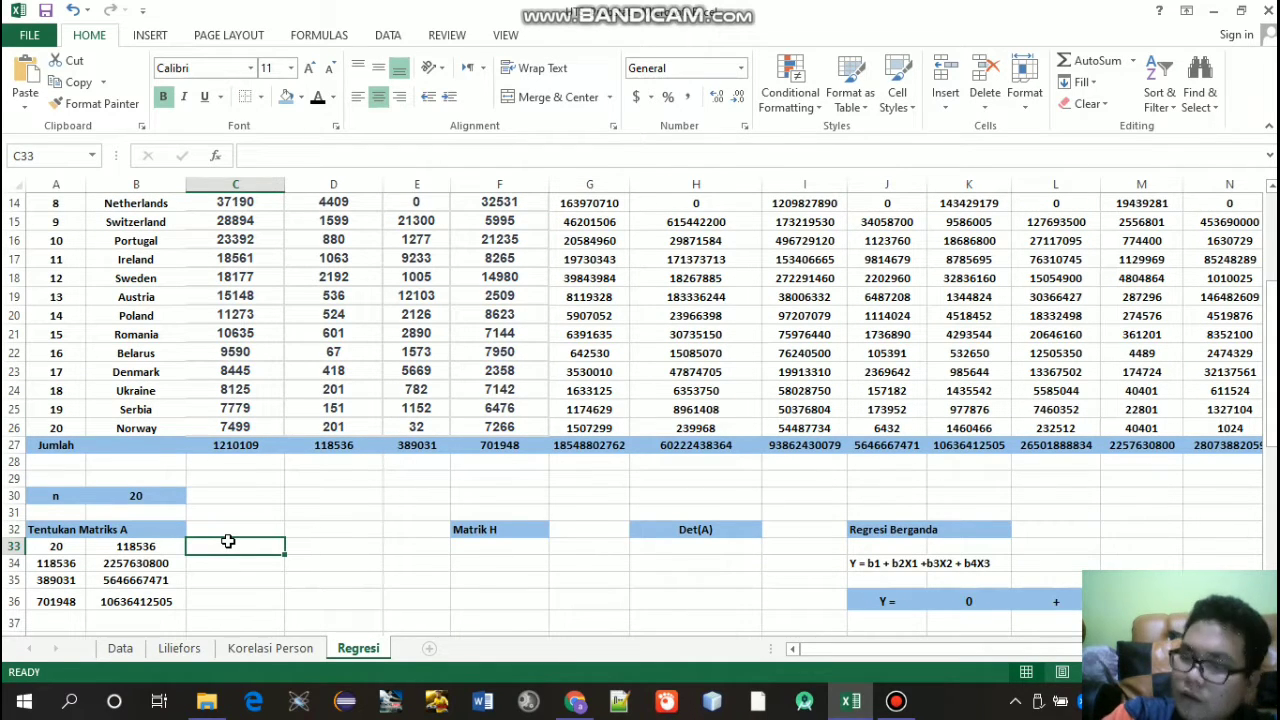
pyautogui.write('=')
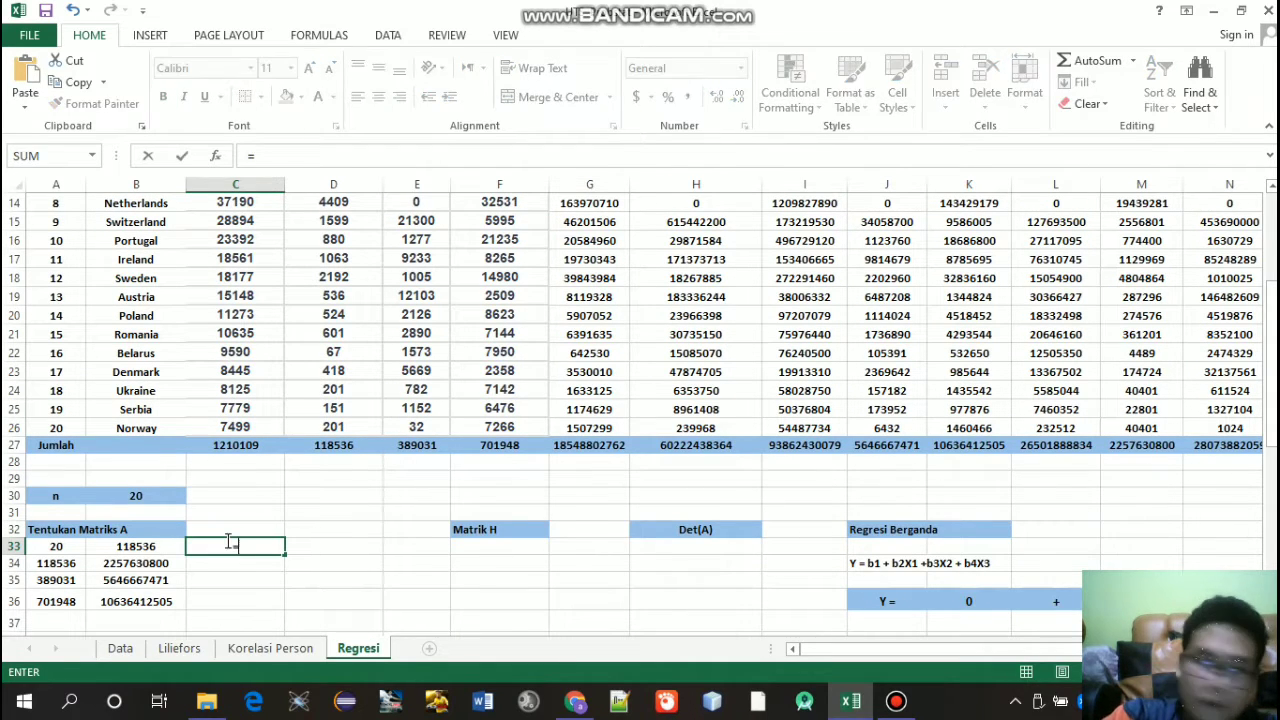
pyautogui.click(428, 447)
pyautogui.press('Return')
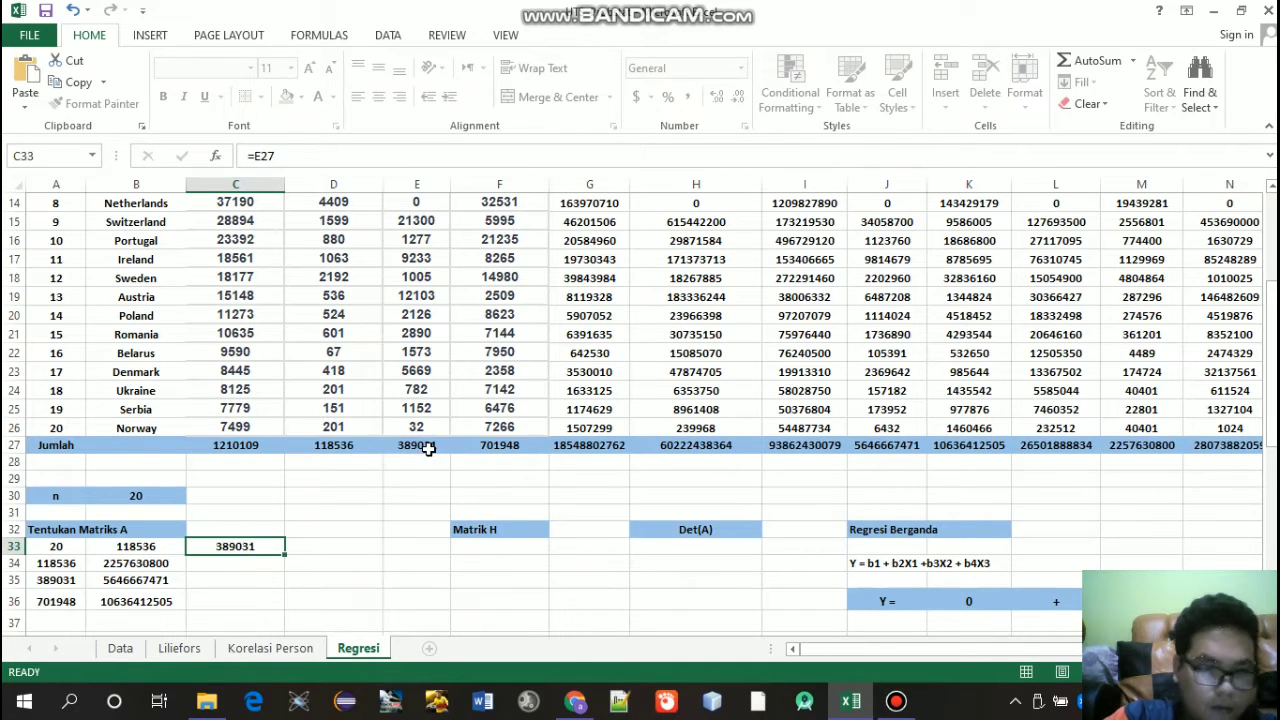
pyautogui.write('=')
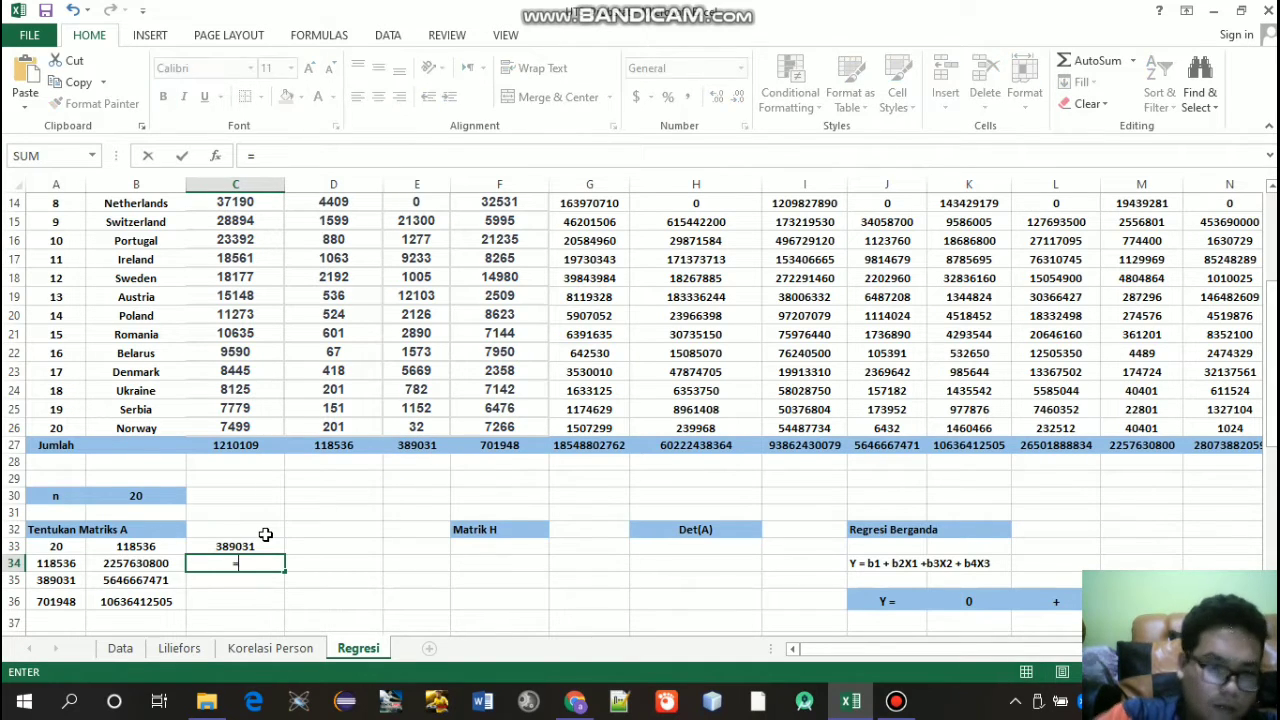
pyautogui.moveTo(1274, 366); pyautogui.dragTo(1274, 310)
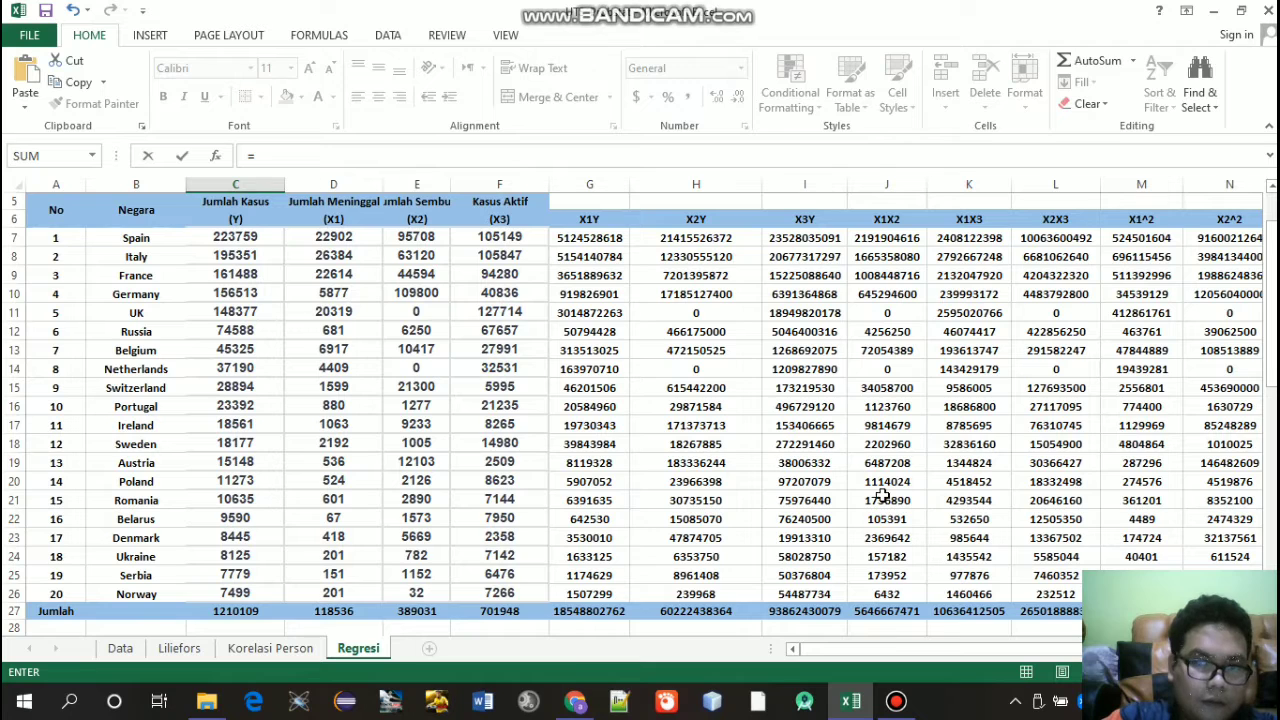
pyautogui.click(873, 611)
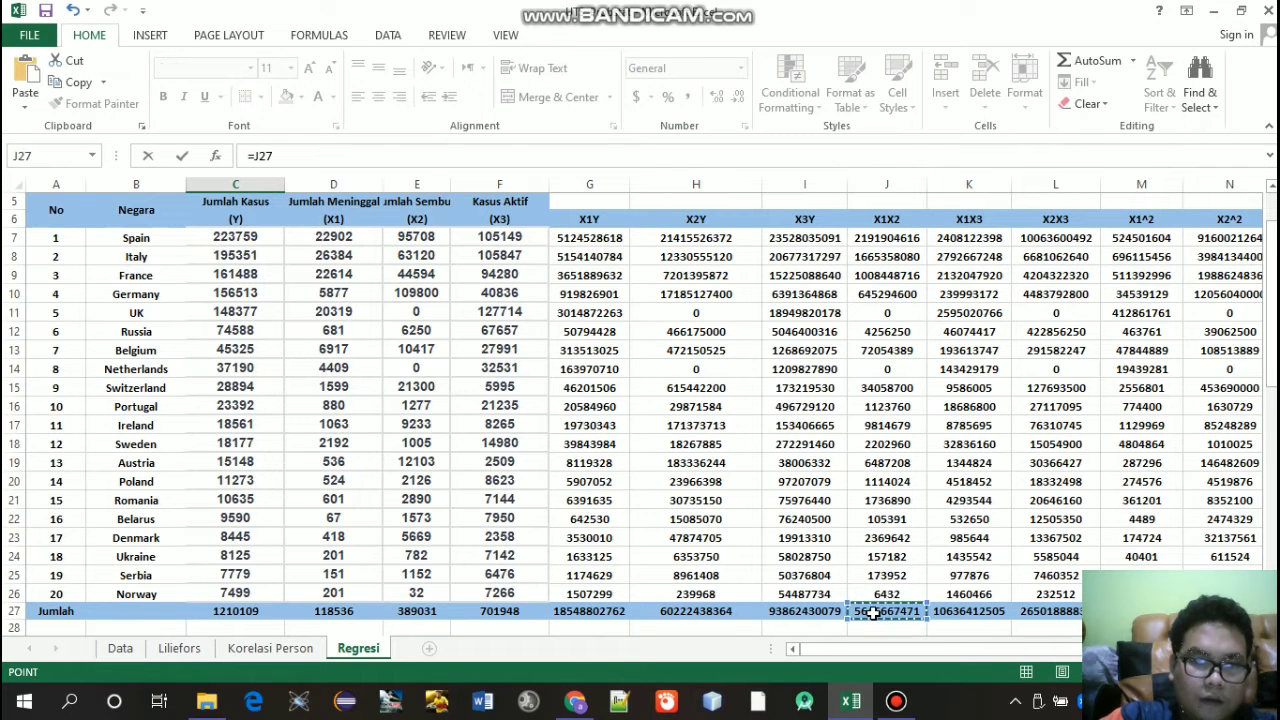
pyautogui.press('Return')
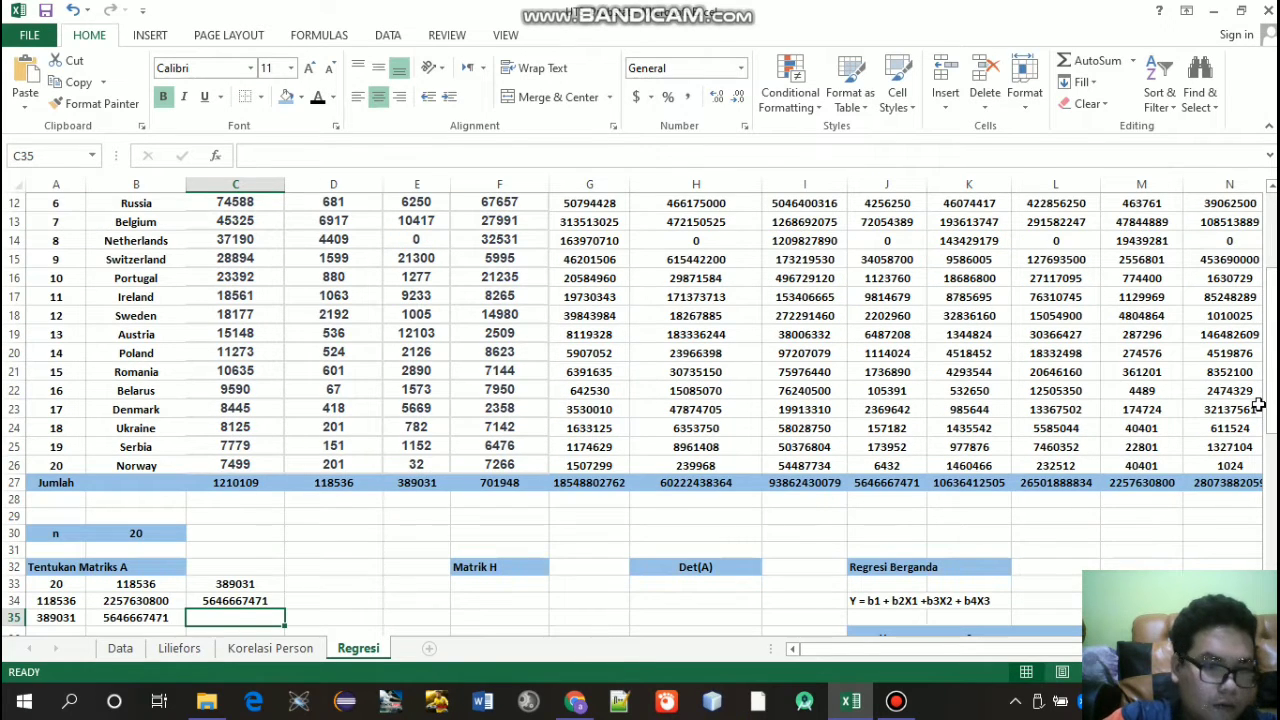
# Step: Finish matrix A's third column with the X2^2 total =N27 in C35 and the X2X3 total =L27 in C36
pyautogui.write('=')
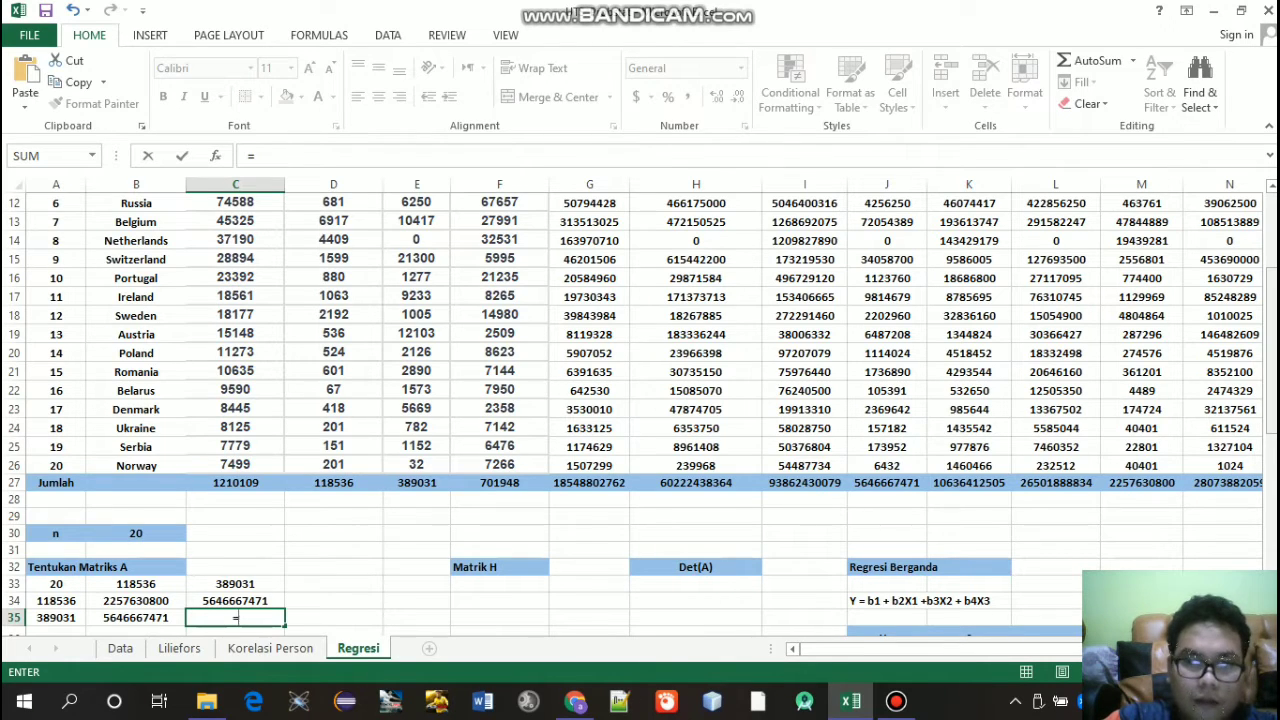
pyautogui.scroll(3, 1165, 370)
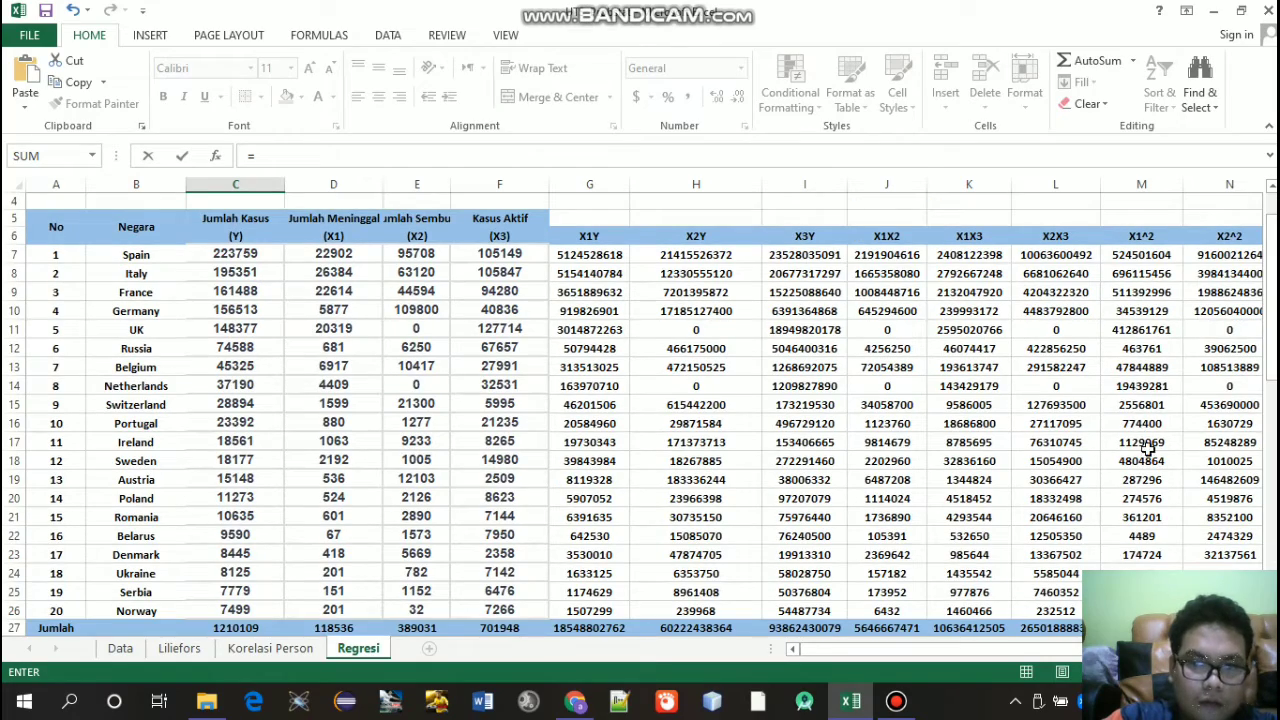
pyautogui.moveTo(1270, 290); pyautogui.dragTo(1270, 341)
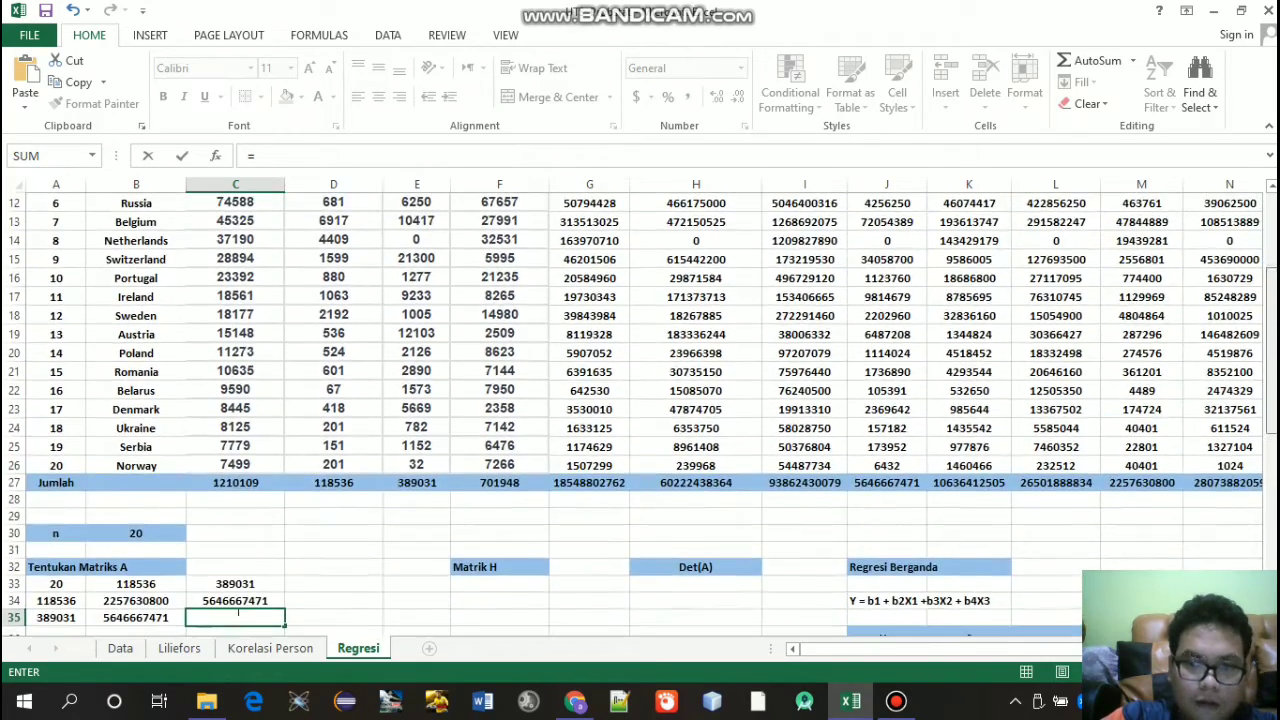
pyautogui.click(1216, 482)
pyautogui.press('Return')
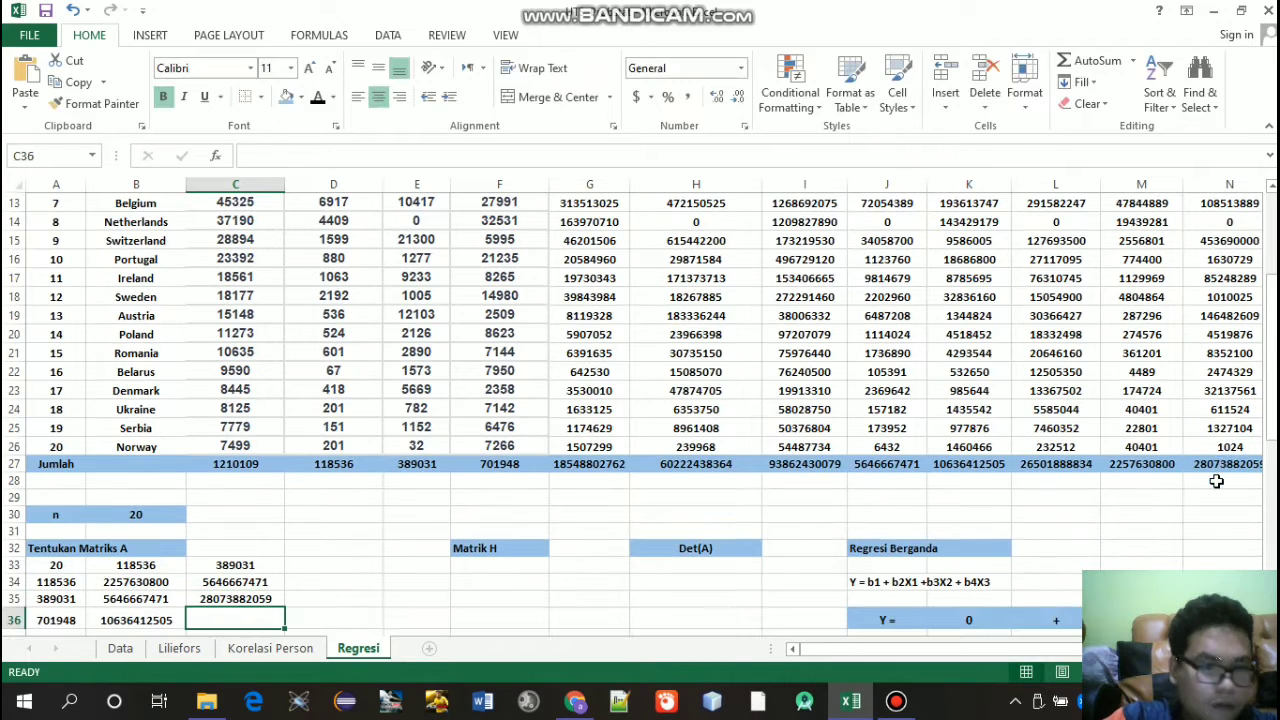
pyautogui.write('=')
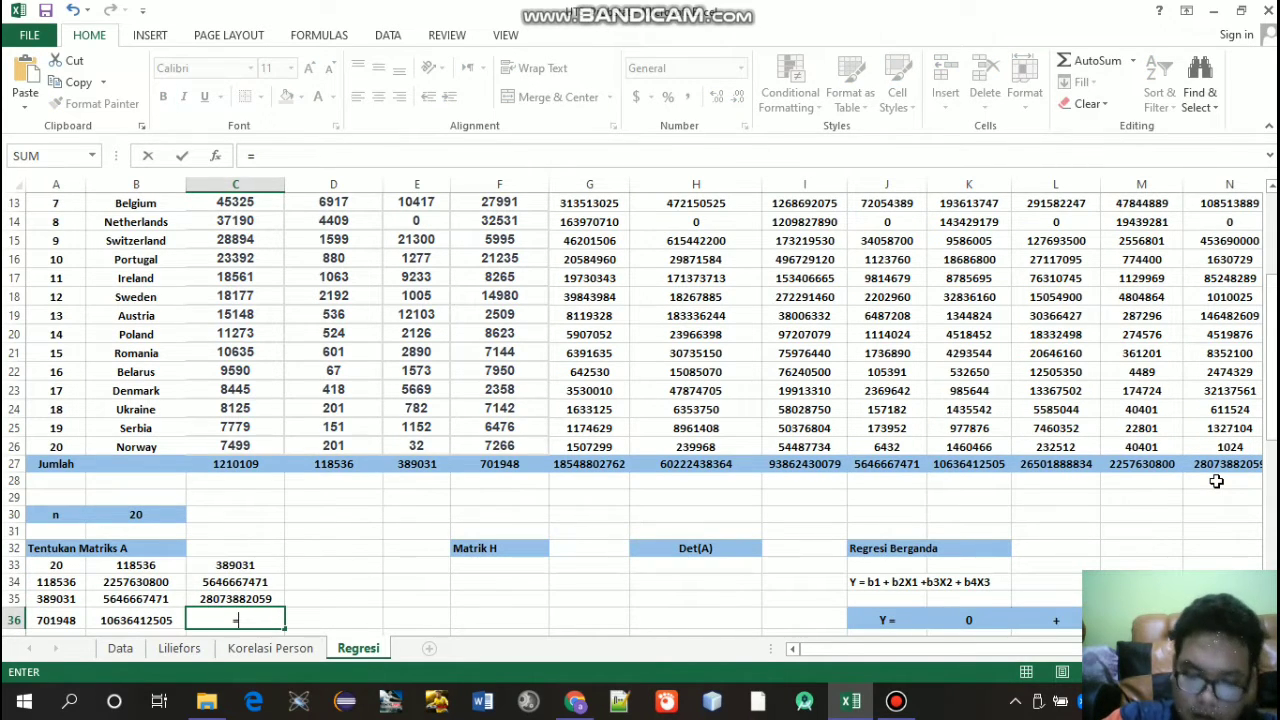
pyautogui.moveTo(1275, 411); pyautogui.dragTo(1276, 375)
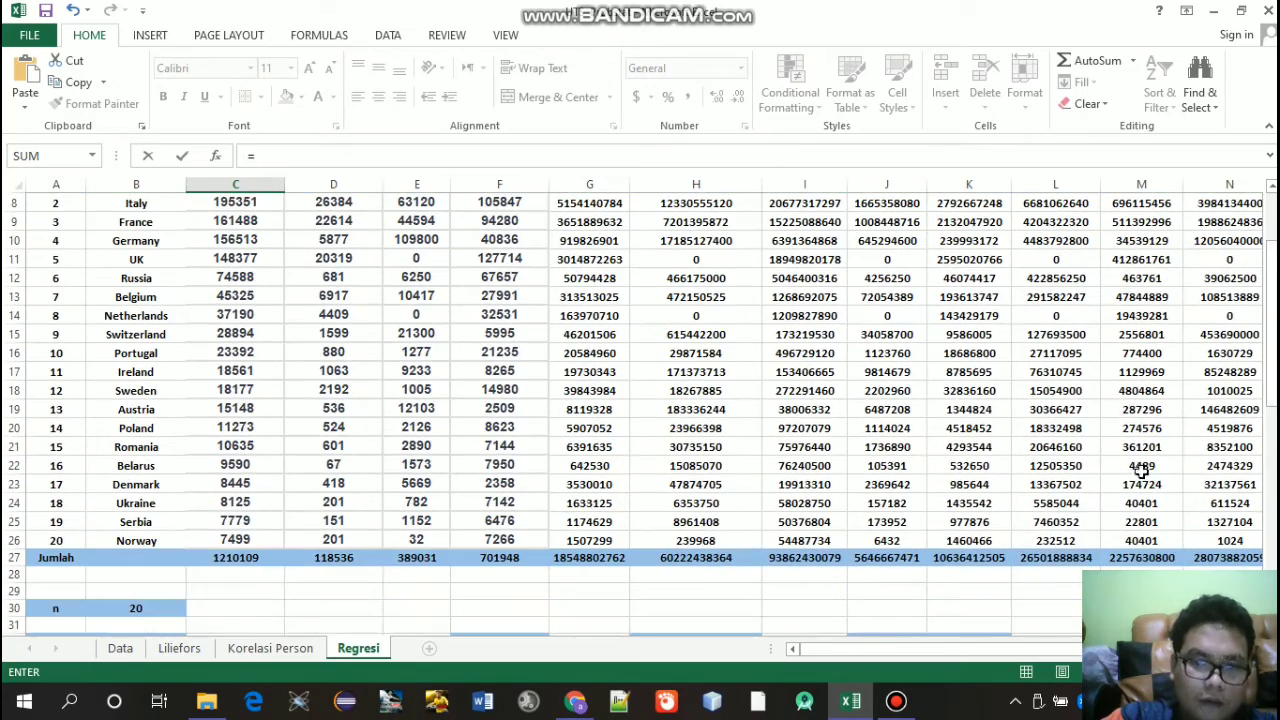
pyautogui.click(1045, 560)
pyautogui.press('Return')
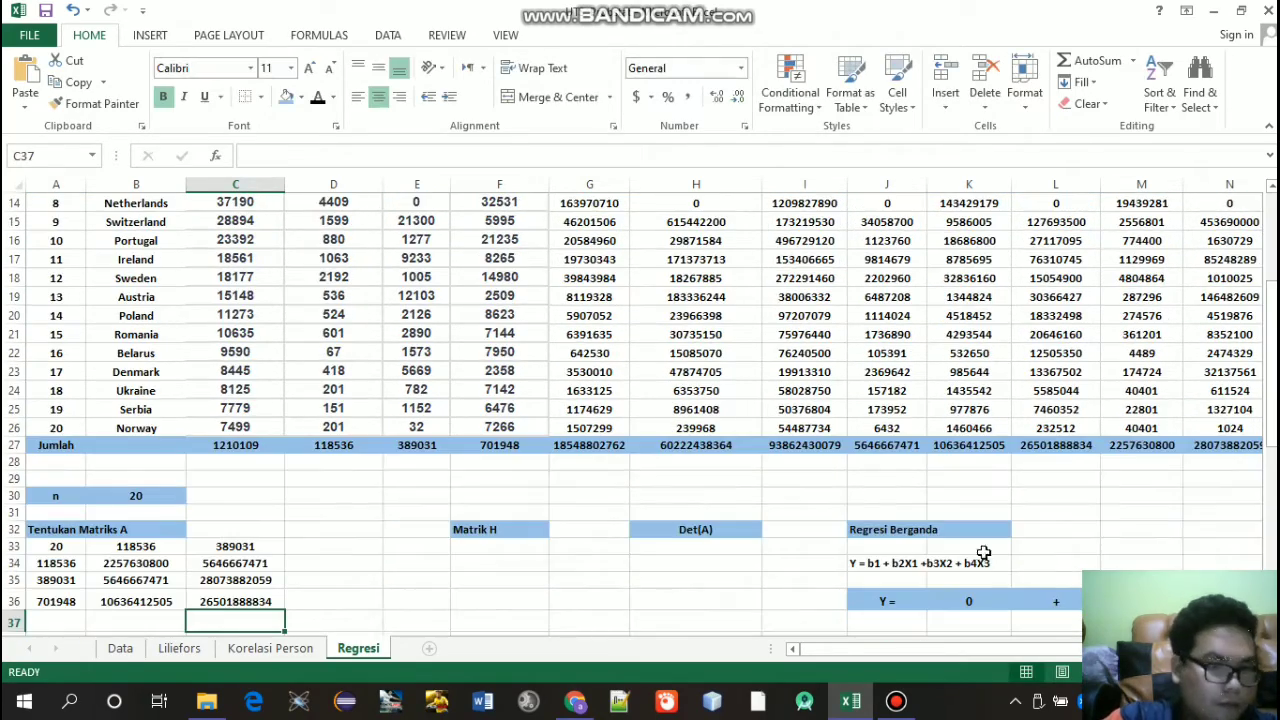
# Step: Start matrix A's fourth column with the X3 total =F27 in D33 and the X1X3 total =K27 in D34
pyautogui.click(318, 547)
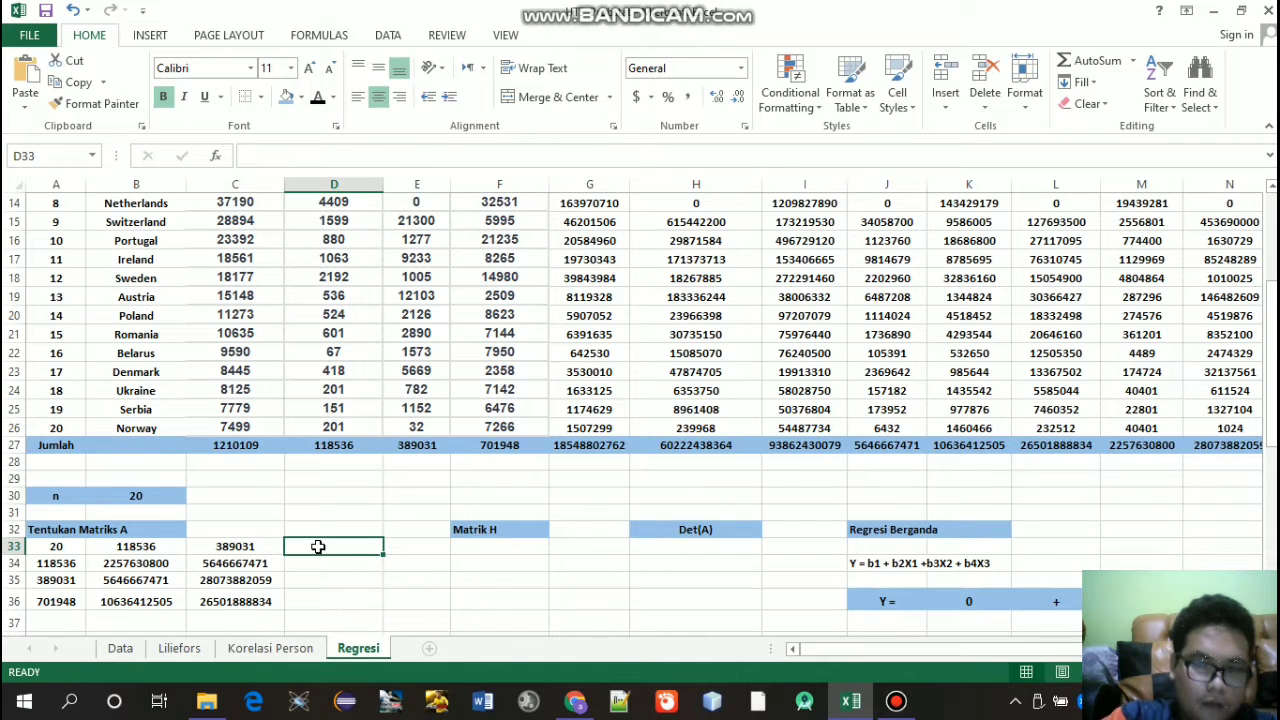
pyautogui.write('=')
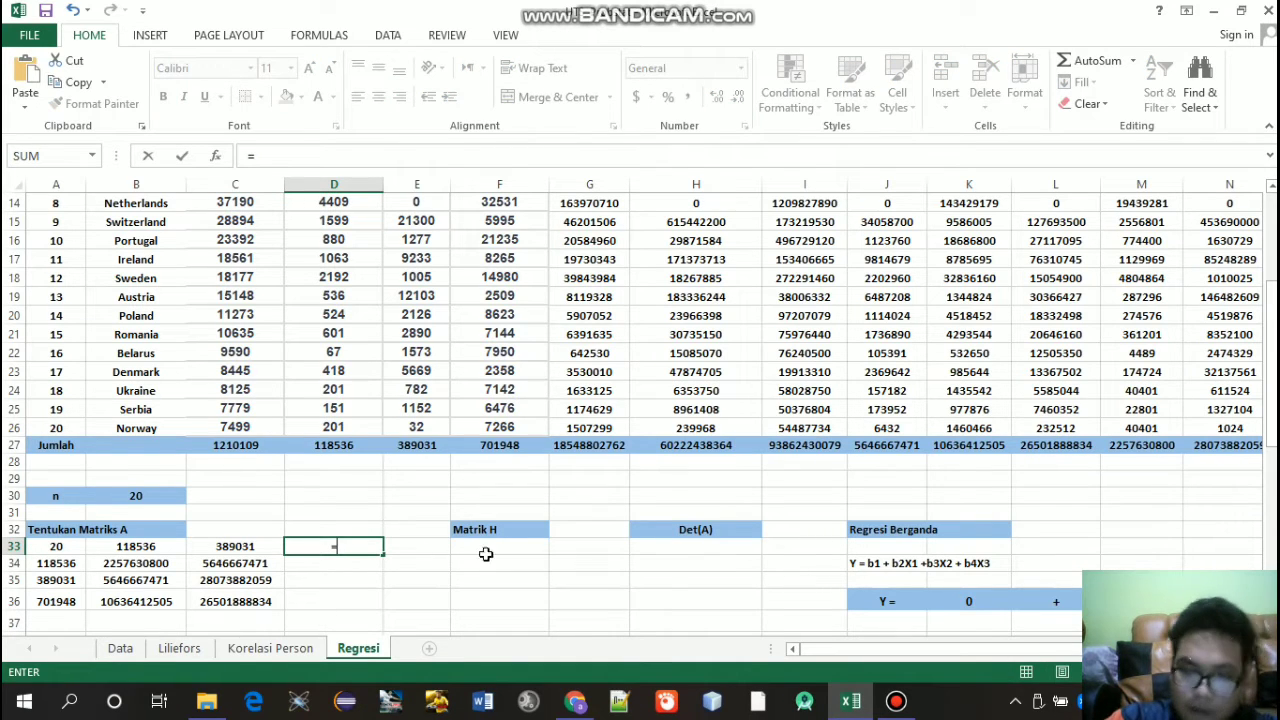
pyautogui.click(511, 446)
pyautogui.press('Return')
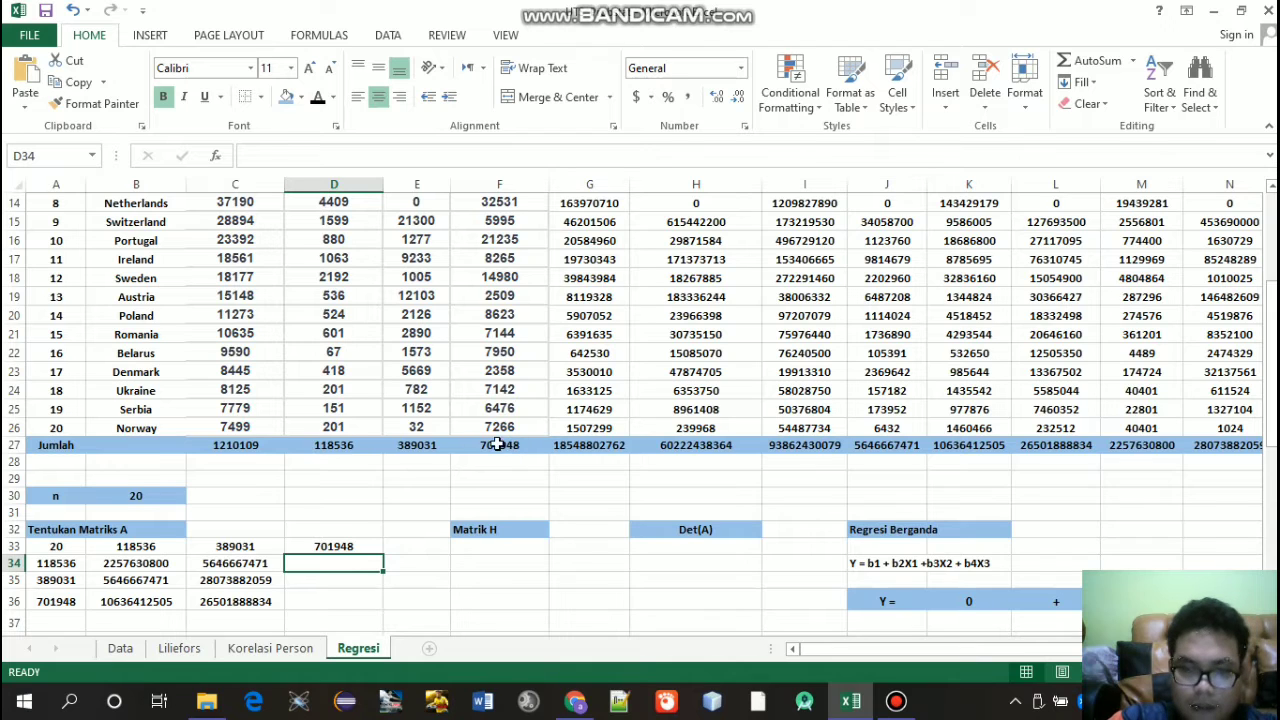
pyautogui.write('=')
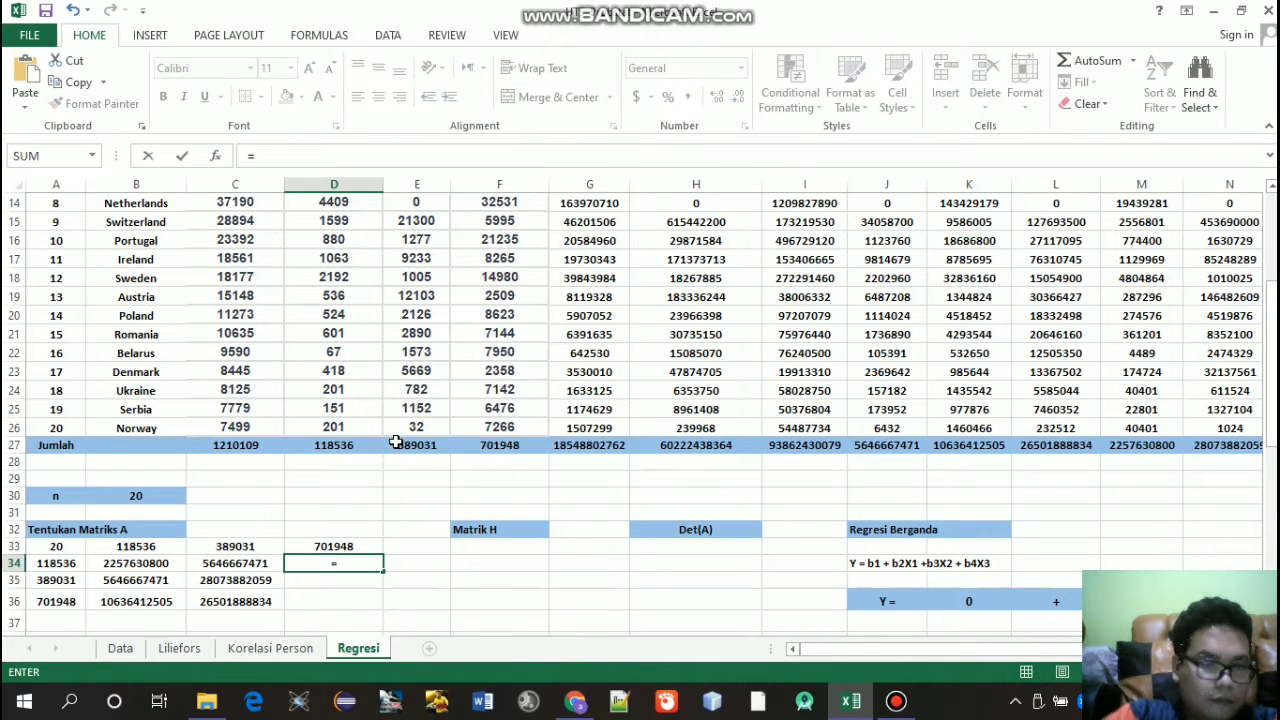
pyautogui.moveTo(1270, 382)
pyautogui.mouseDown()
pyautogui.moveTo(1270, 306)
pyautogui.moveTo(1270, 362)
pyautogui.mouseUp()
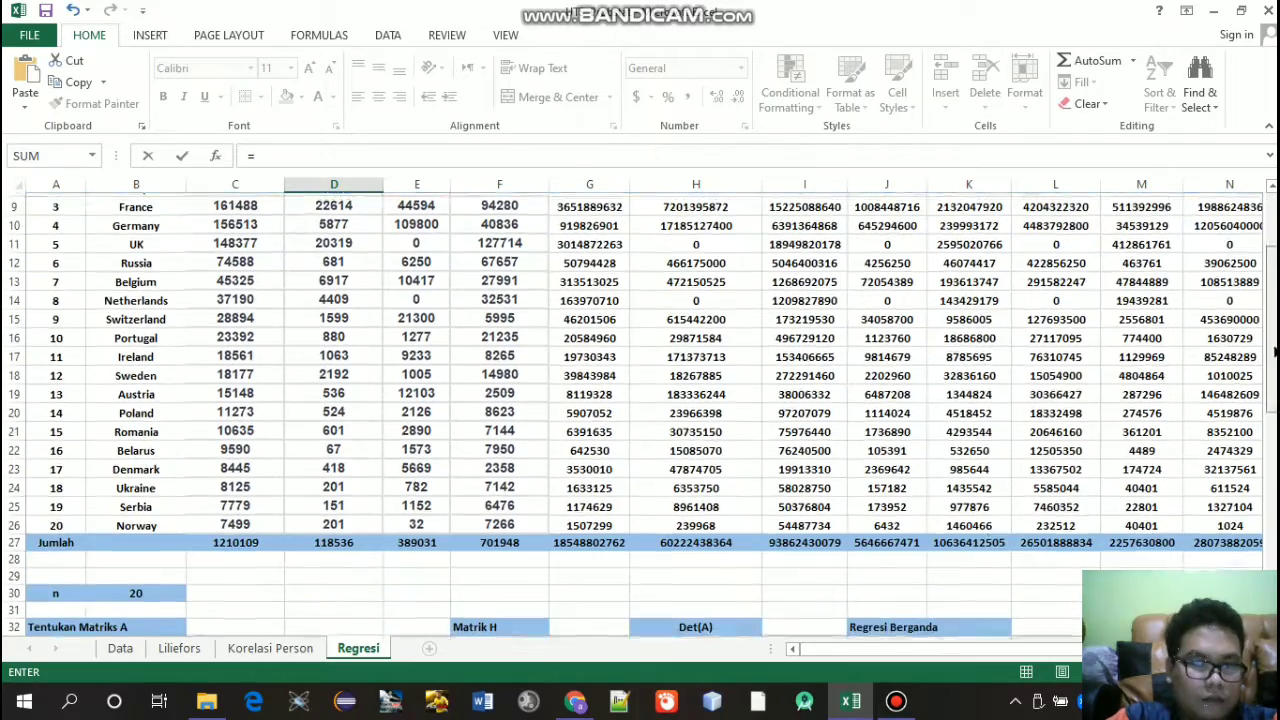
pyautogui.click(975, 548)
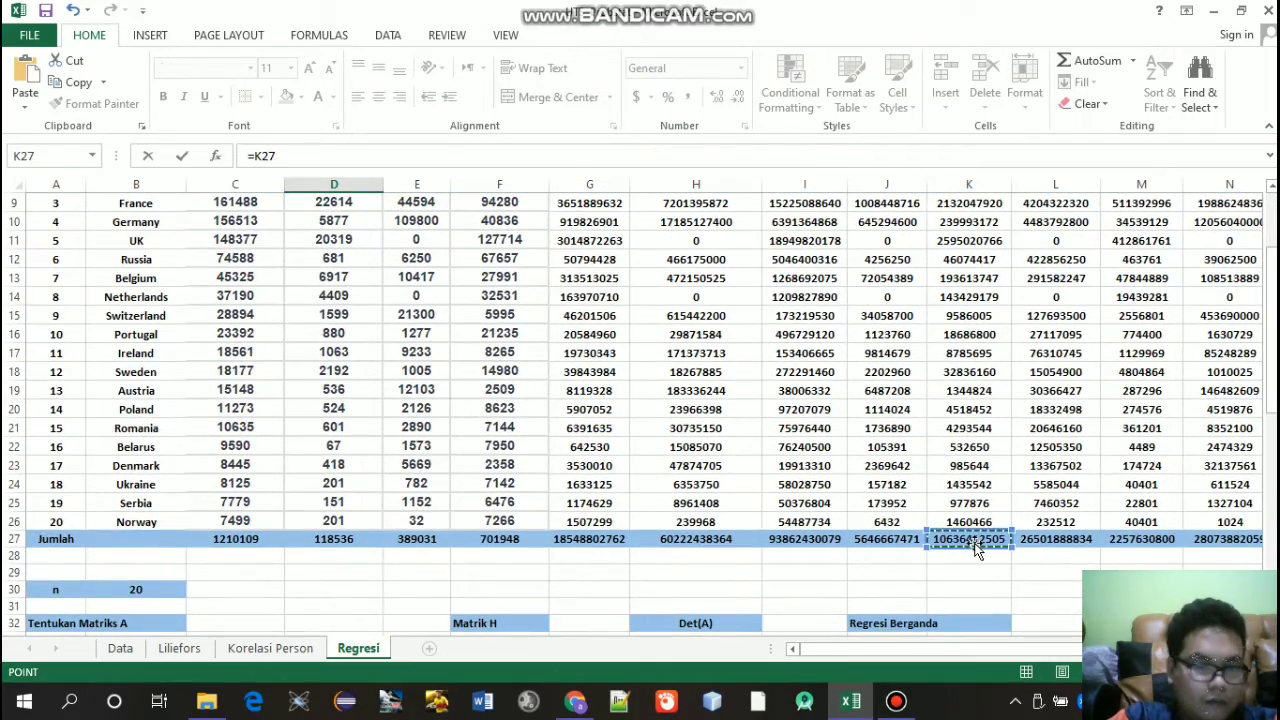
pyautogui.press('Return')
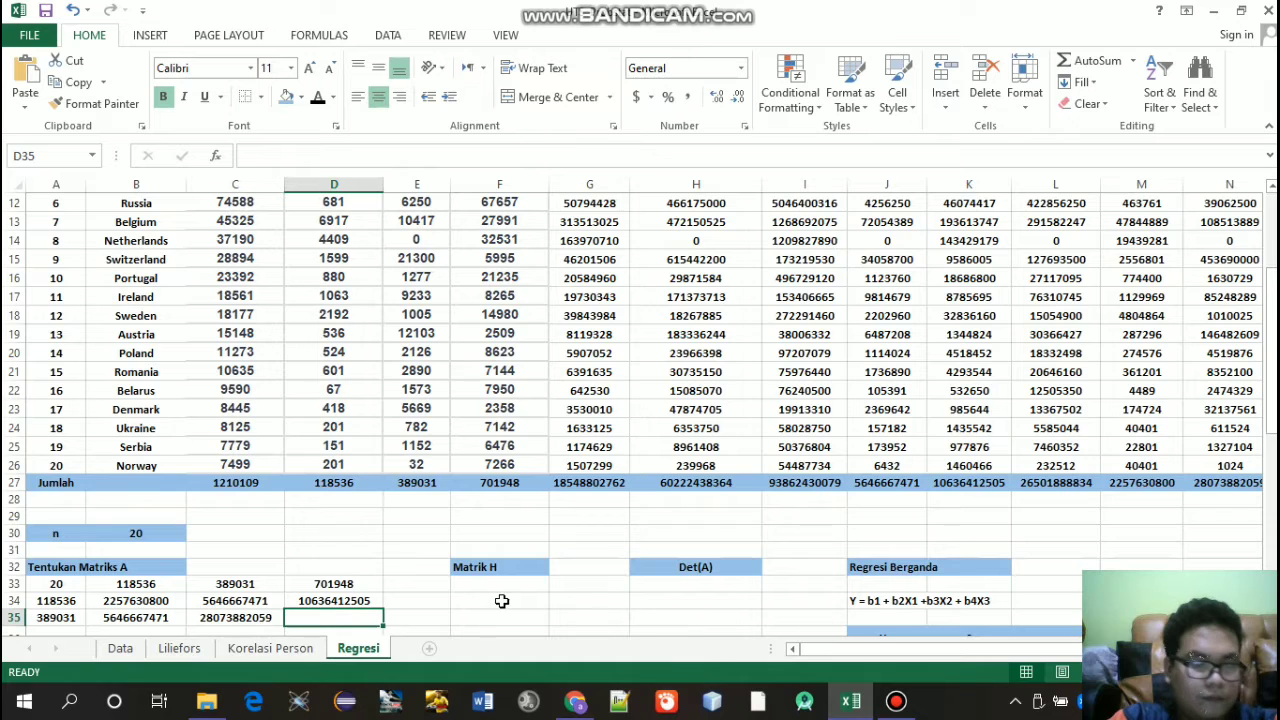
# Step: Link cell D35 of matrix A to the X2^2 total with =N27
pyautogui.write('=')
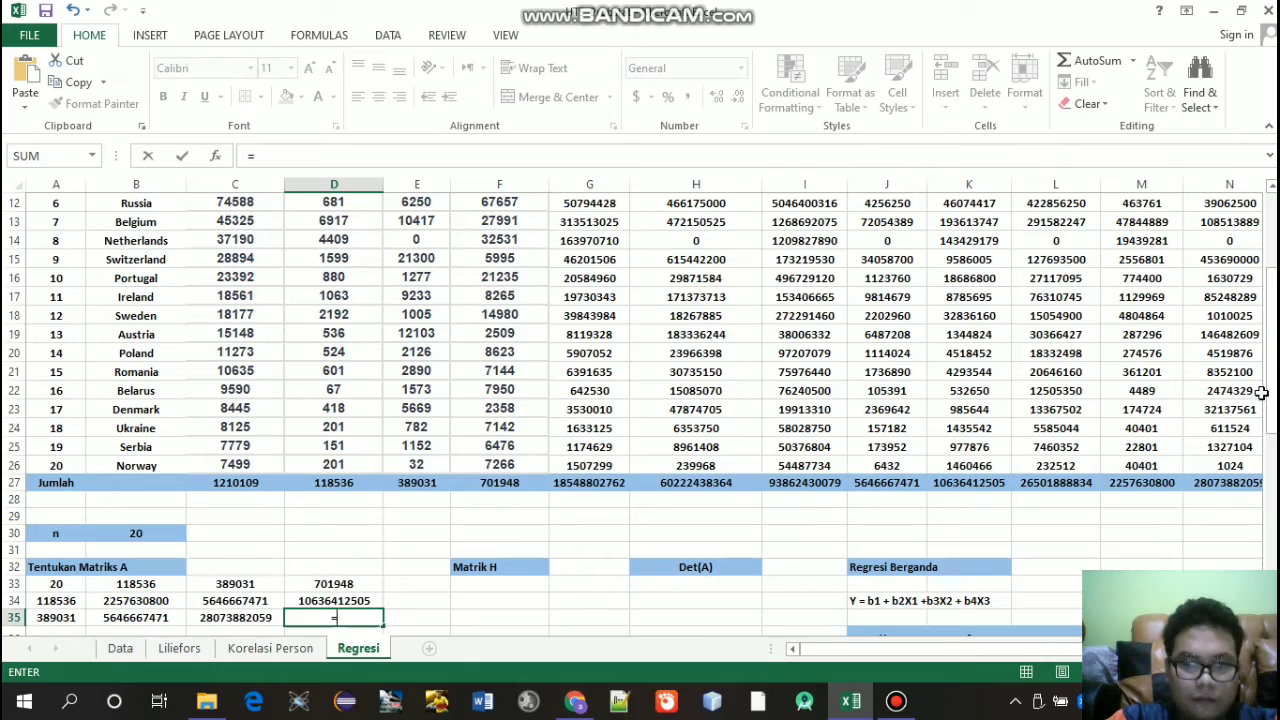
pyautogui.moveTo(1274, 398); pyautogui.dragTo(1274, 376)
pyautogui.moveTo(1273, 356); pyautogui.dragTo(1250, 425)
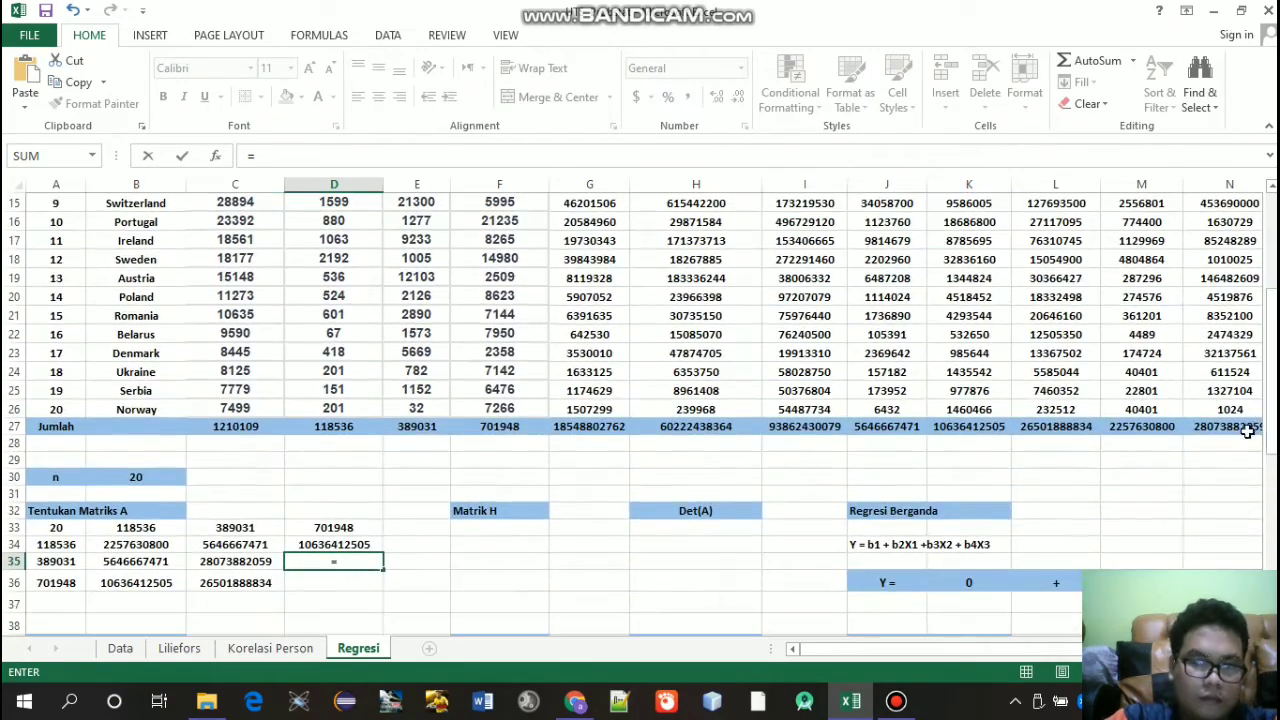
pyautogui.click(1248, 428)
pyautogui.press('Return')
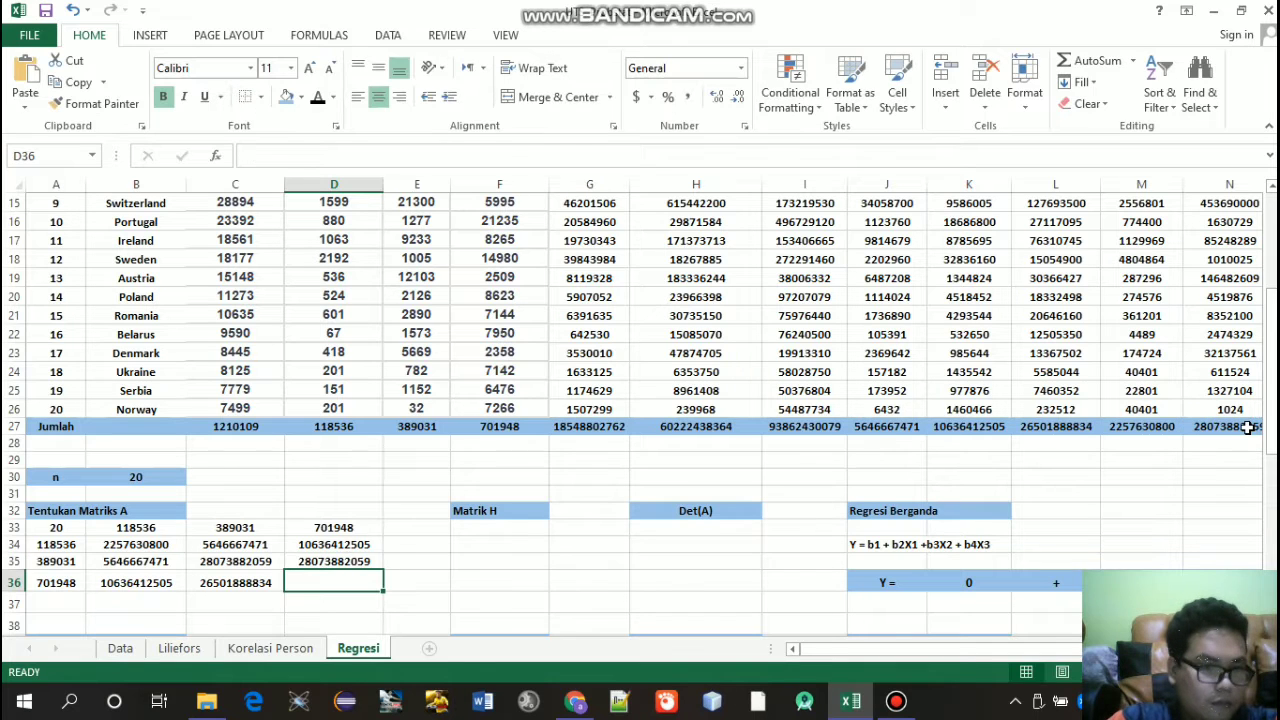
# Step: Link cell D36 of matrix A to the X2X3 total with =L27
pyautogui.write('=')
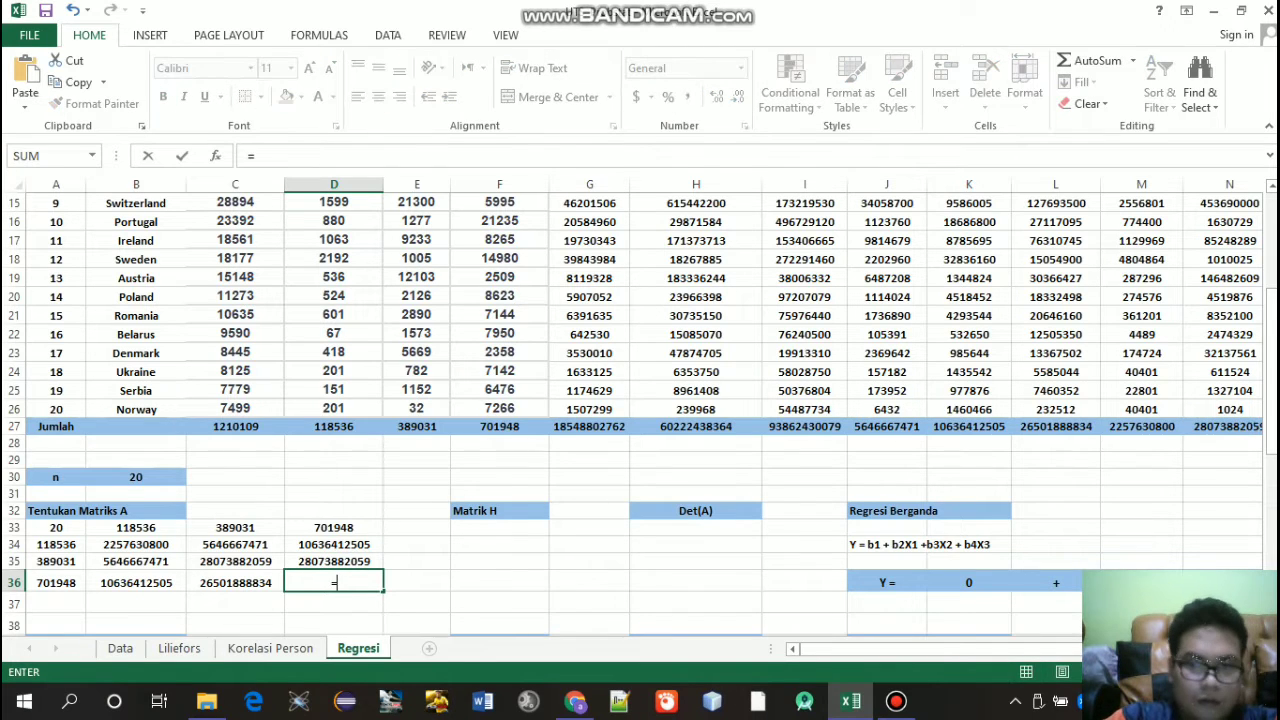
pyautogui.moveTo(974, 643); pyautogui.dragTo(1000, 648)
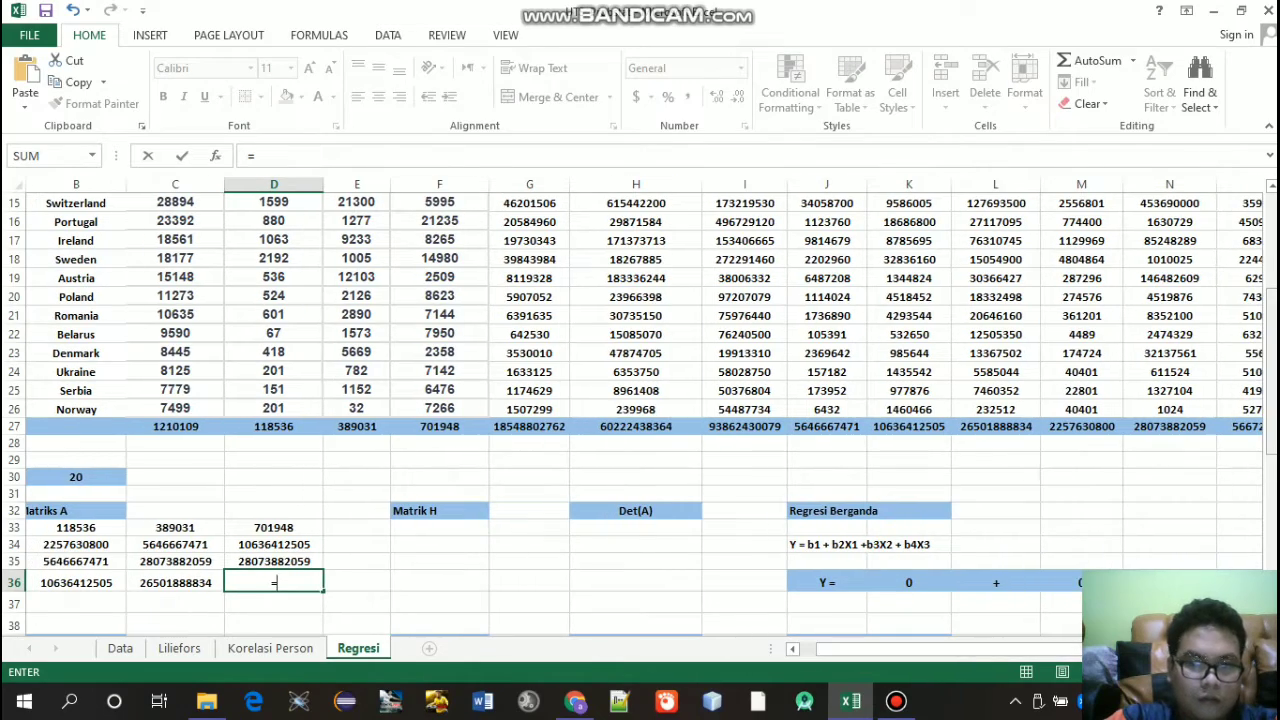
pyautogui.moveTo(1271, 441); pyautogui.dragTo(1271, 378)
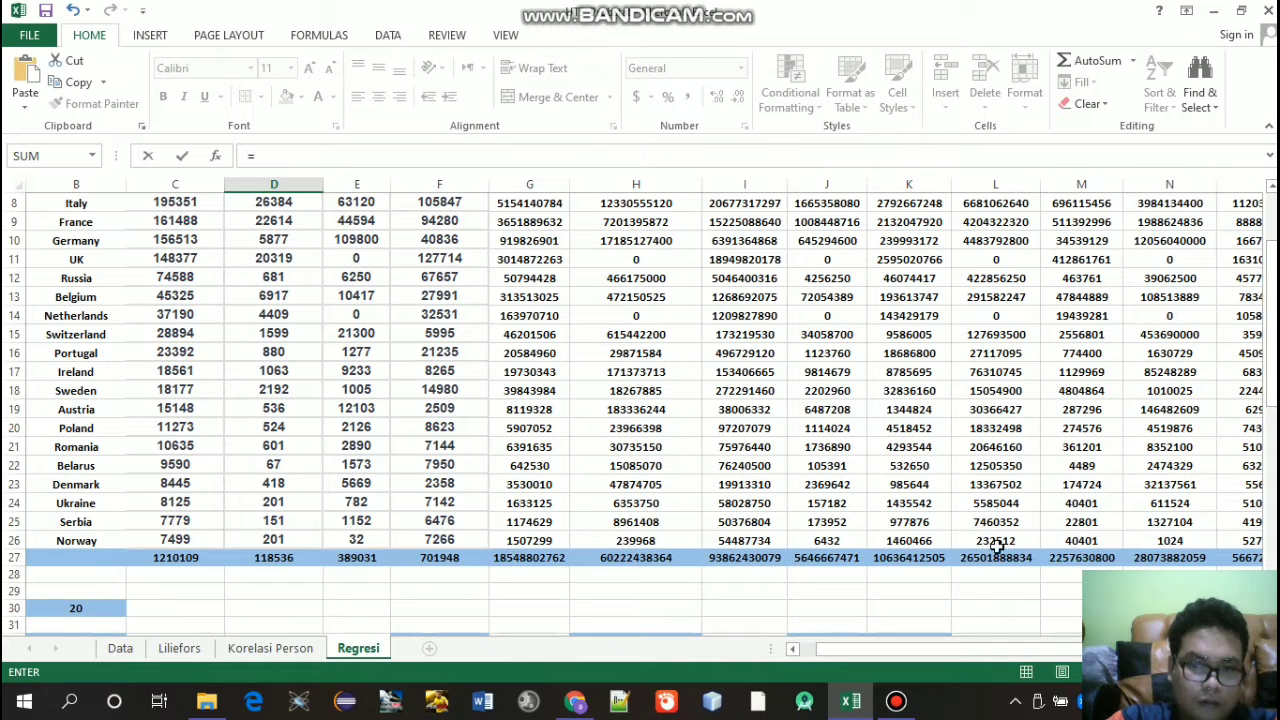
pyautogui.moveTo(1273, 384); pyautogui.dragTo(1273, 378)
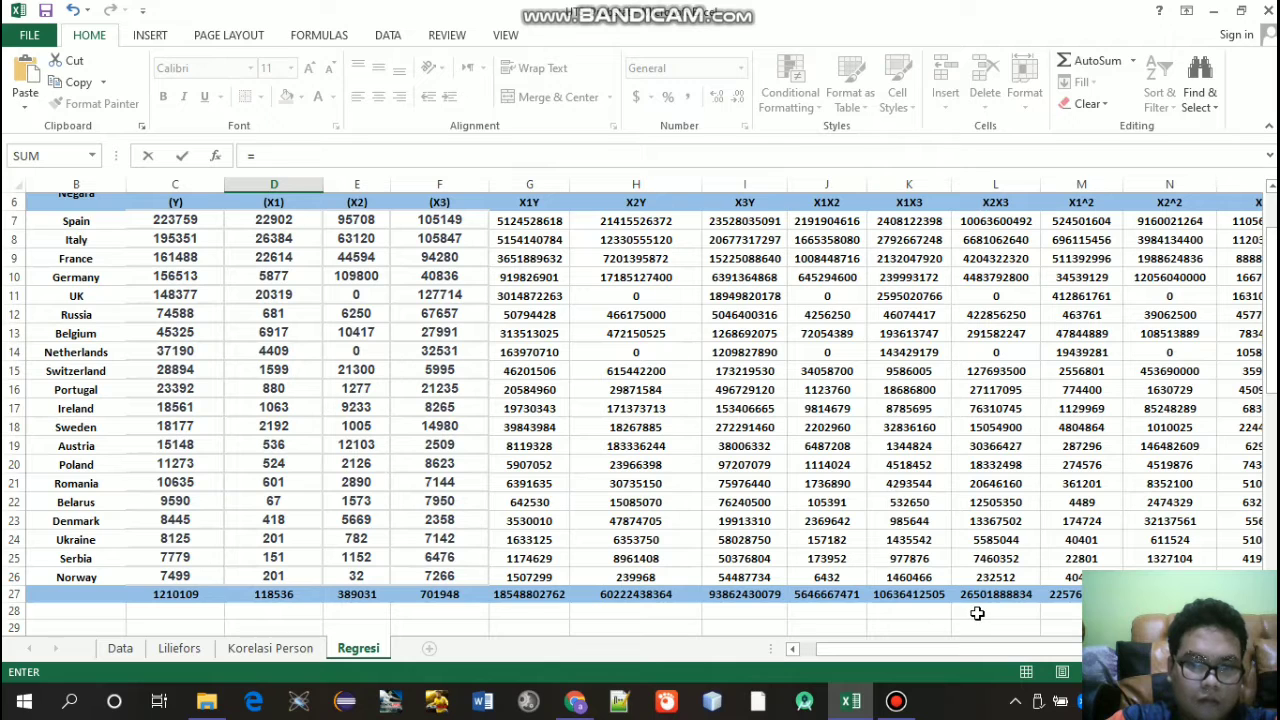
pyautogui.click(994, 596)
pyautogui.press('Return')
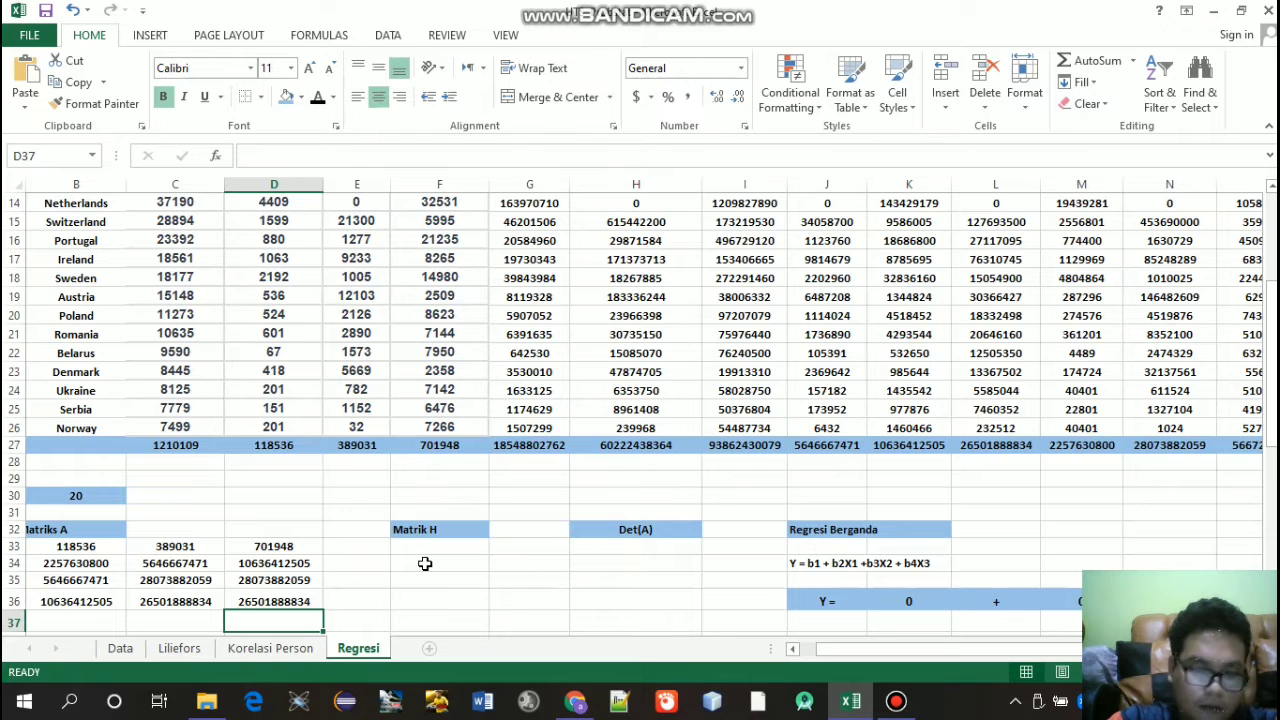
pyautogui.click(296, 600)
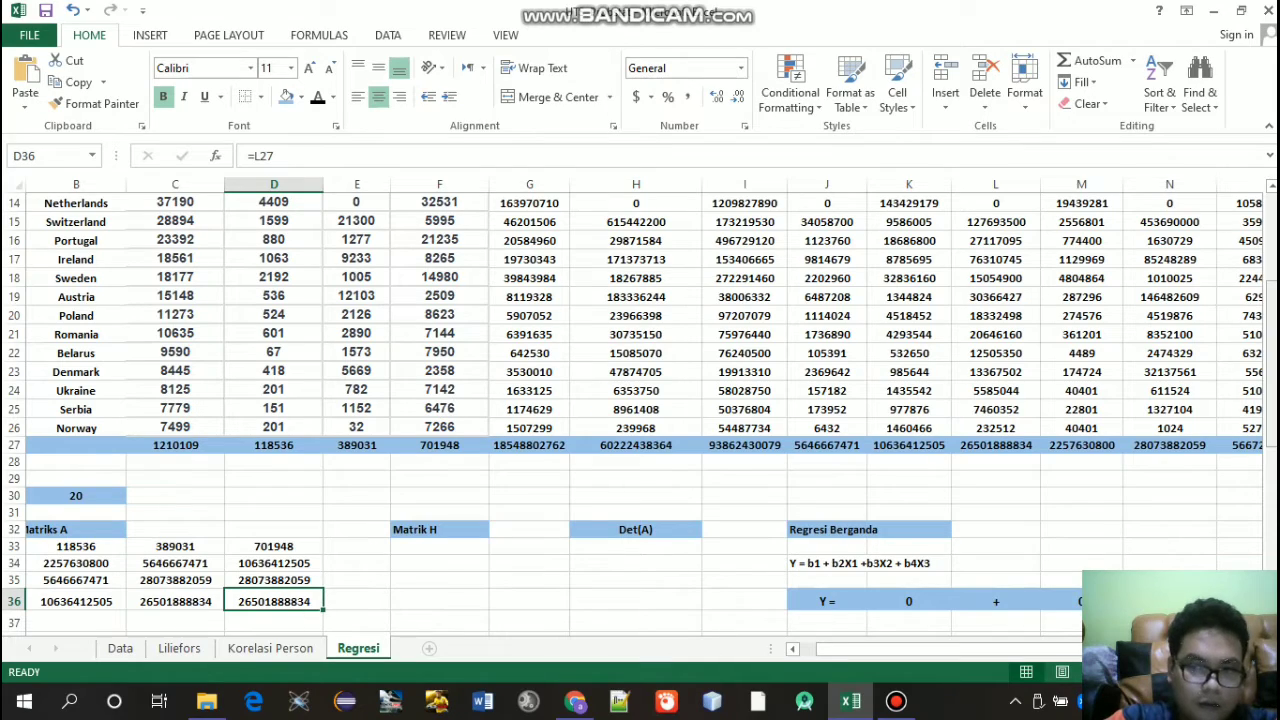
# Step: Replace the formula in cell D35 of matrix A with a link to the X2X3 total, =L27
pyautogui.moveTo(1272, 376)
pyautogui.mouseDown()
pyautogui.moveTo(1275, 313)
pyautogui.moveTo(1273, 384)
pyautogui.moveTo(1273, 371)
pyautogui.mouseUp()
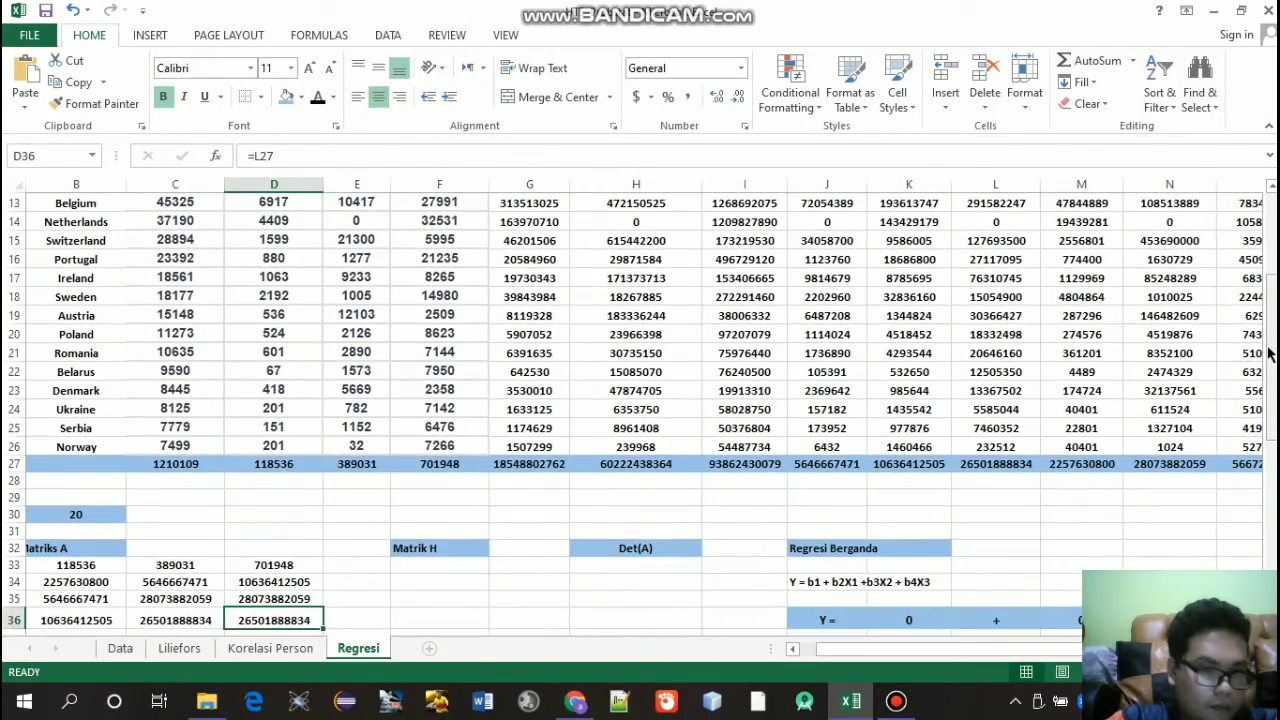
pyautogui.click(275, 598)
pyautogui.write('=')
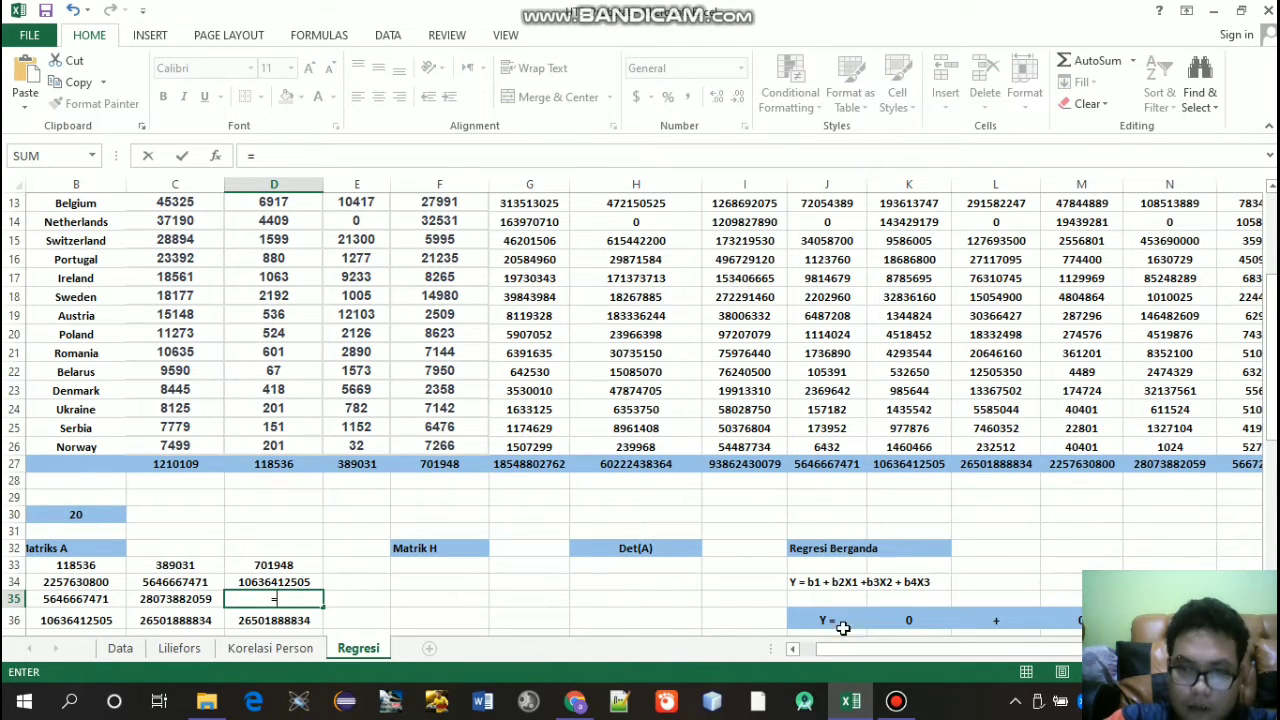
pyautogui.moveTo(1273, 400)
pyautogui.mouseDown()
pyautogui.moveTo(1273, 337)
pyautogui.moveTo(1273, 387)
pyautogui.mouseUp()
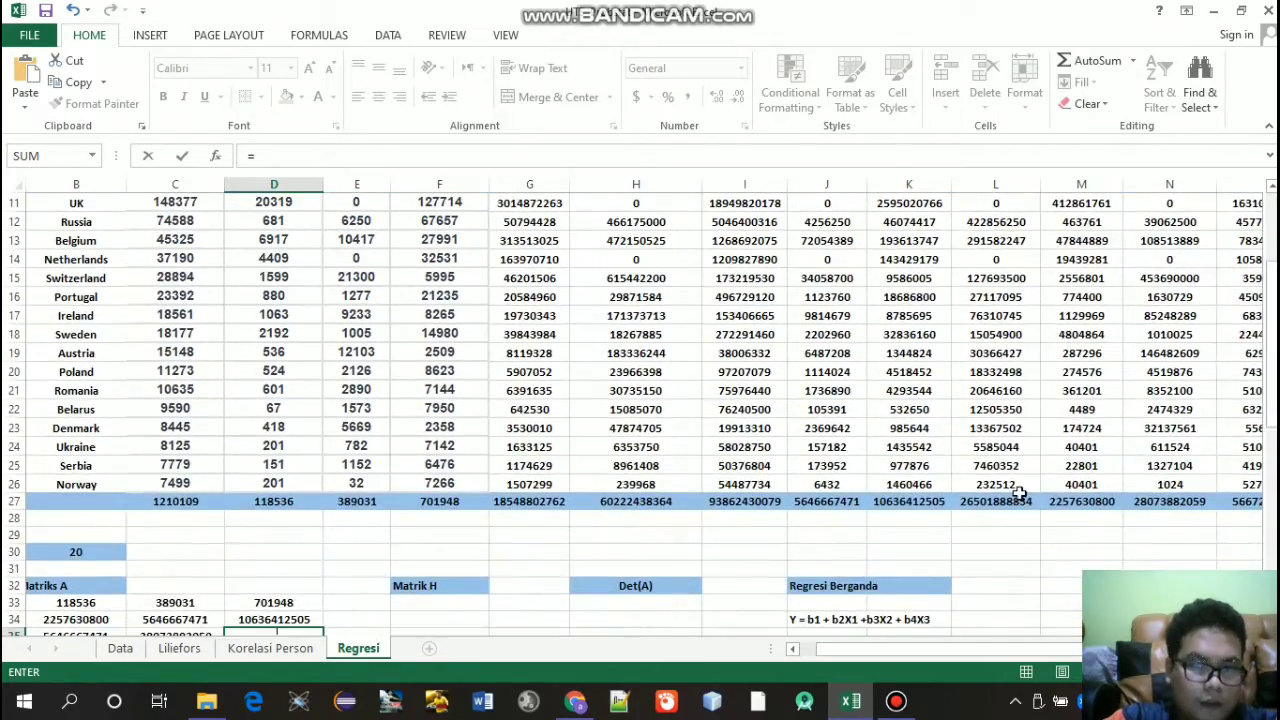
pyautogui.click(1010, 504)
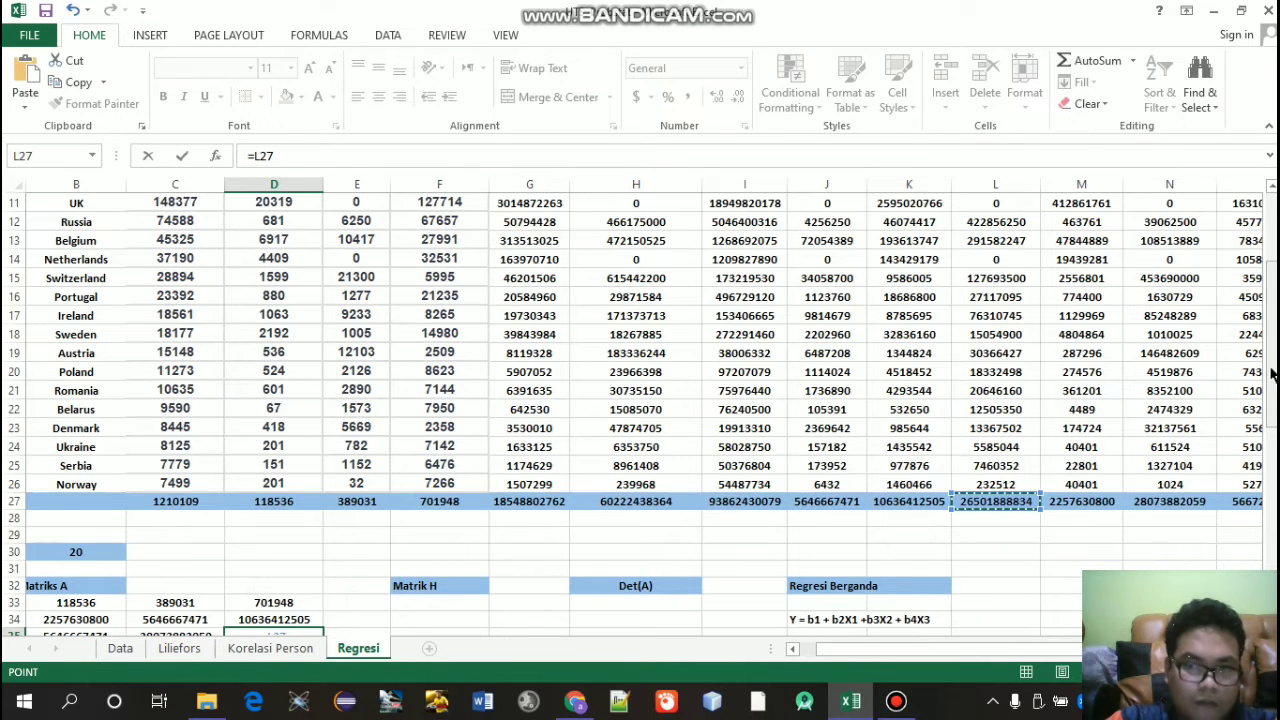
pyautogui.moveTo(1272, 373)
pyautogui.mouseDown()
pyautogui.moveTo(1274, 389)
pyautogui.moveTo(1272, 316)
pyautogui.moveTo(1271, 372)
pyautogui.mouseUp()
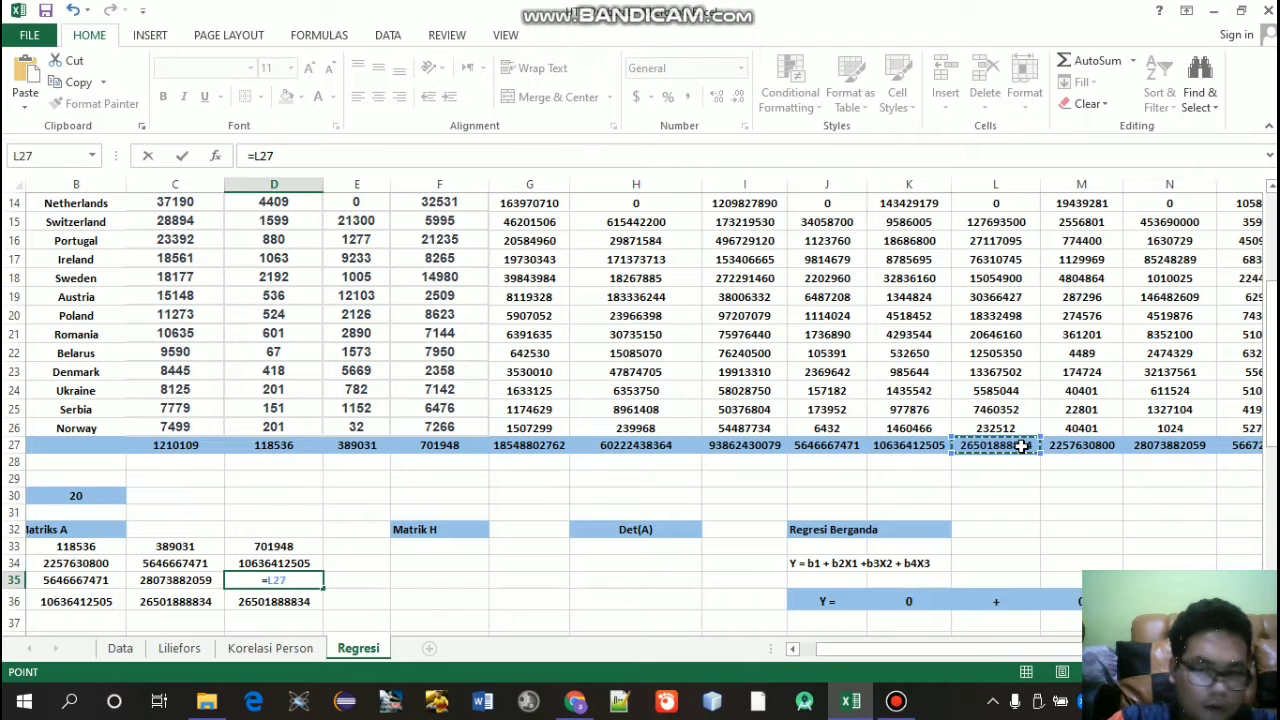
pyautogui.press('Return')
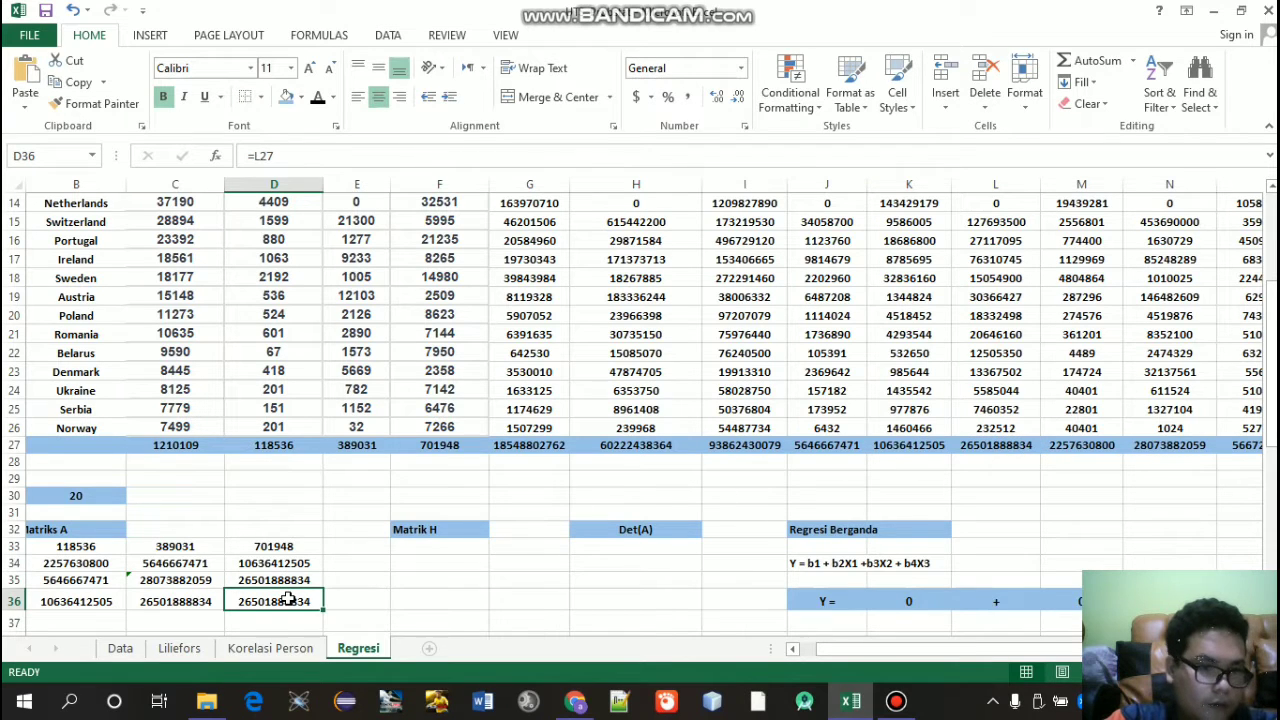
# Step: Complete matrix A's fourth column by linking cell D36 to the X3^2 total with =O27
pyautogui.write('=')
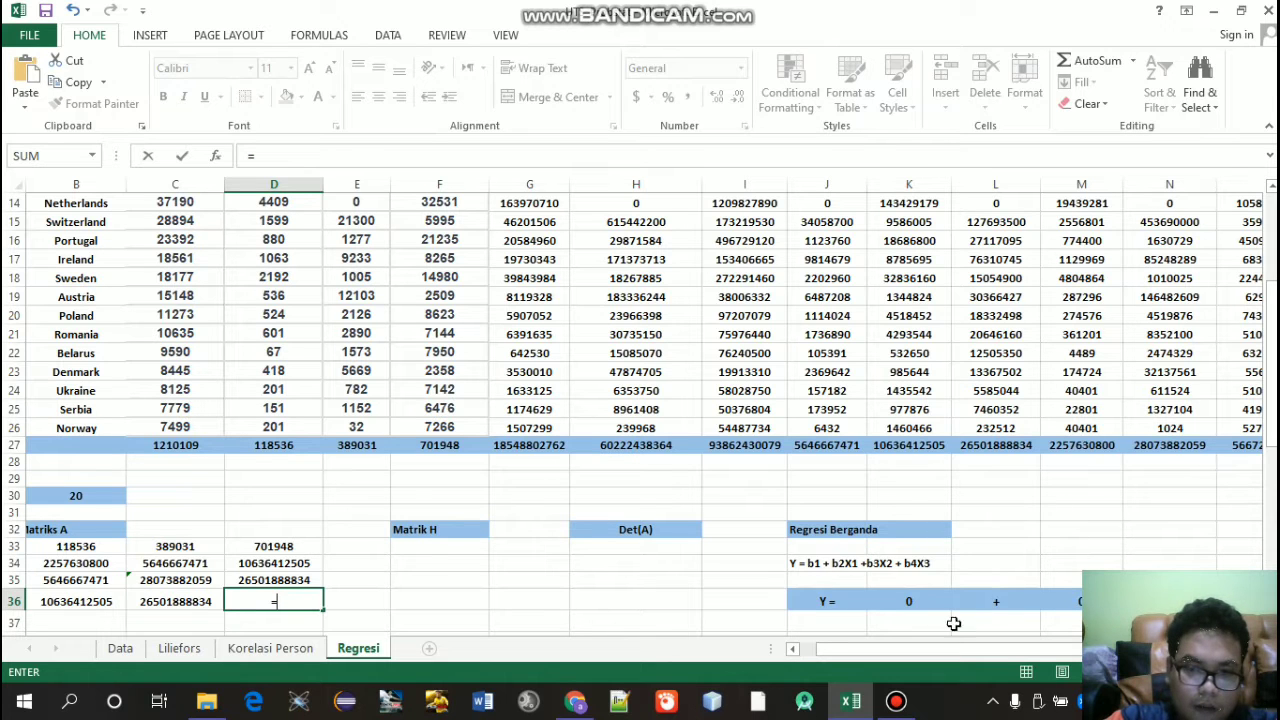
pyautogui.moveTo(940, 652); pyautogui.dragTo(978, 653)
pyautogui.moveTo(1275, 354)
pyautogui.mouseDown()
pyautogui.moveTo(1275, 290)
pyautogui.moveTo(1275, 345)
pyautogui.mouseUp()
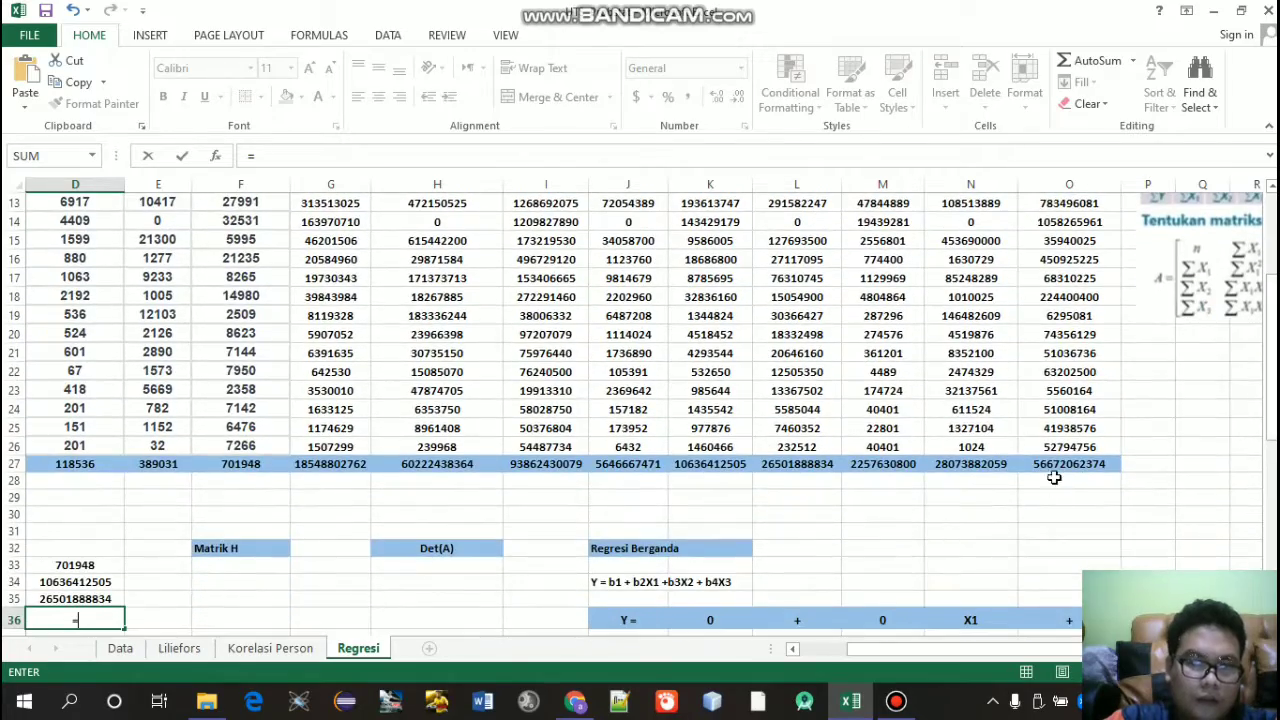
pyautogui.click(1058, 468)
pyautogui.press('Return')
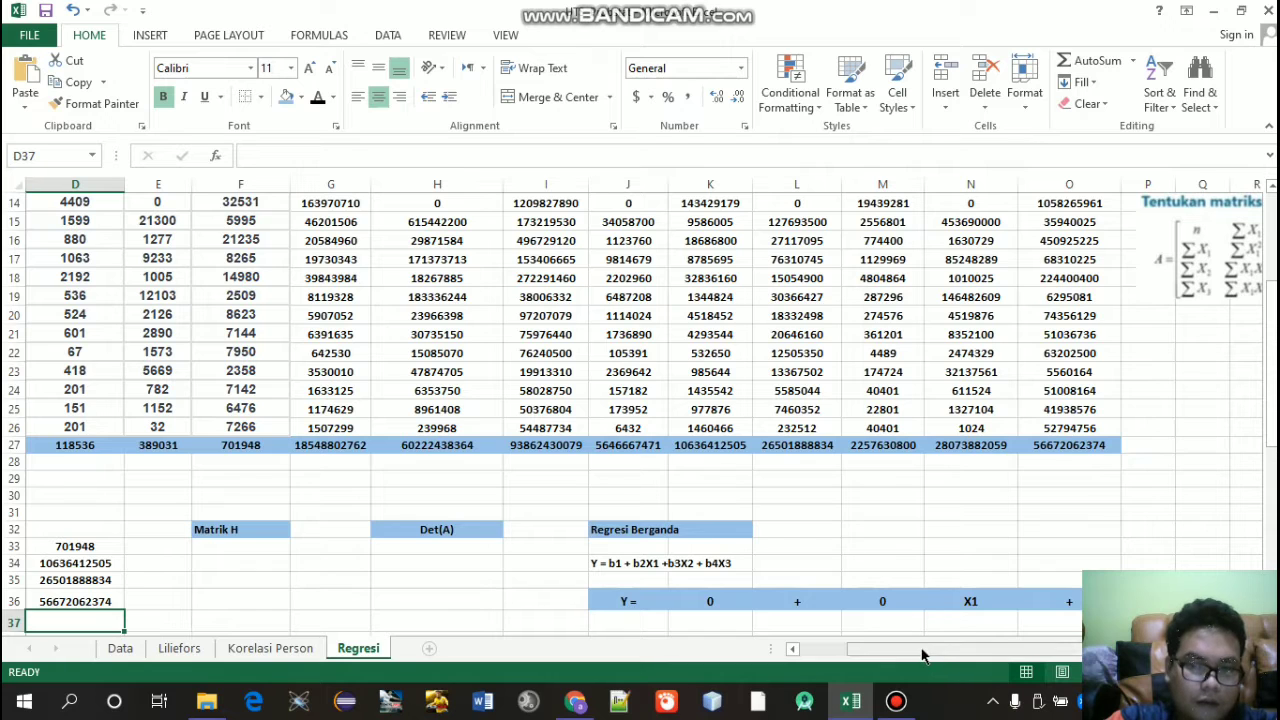
pyautogui.moveTo(922, 655); pyautogui.dragTo(882, 655)
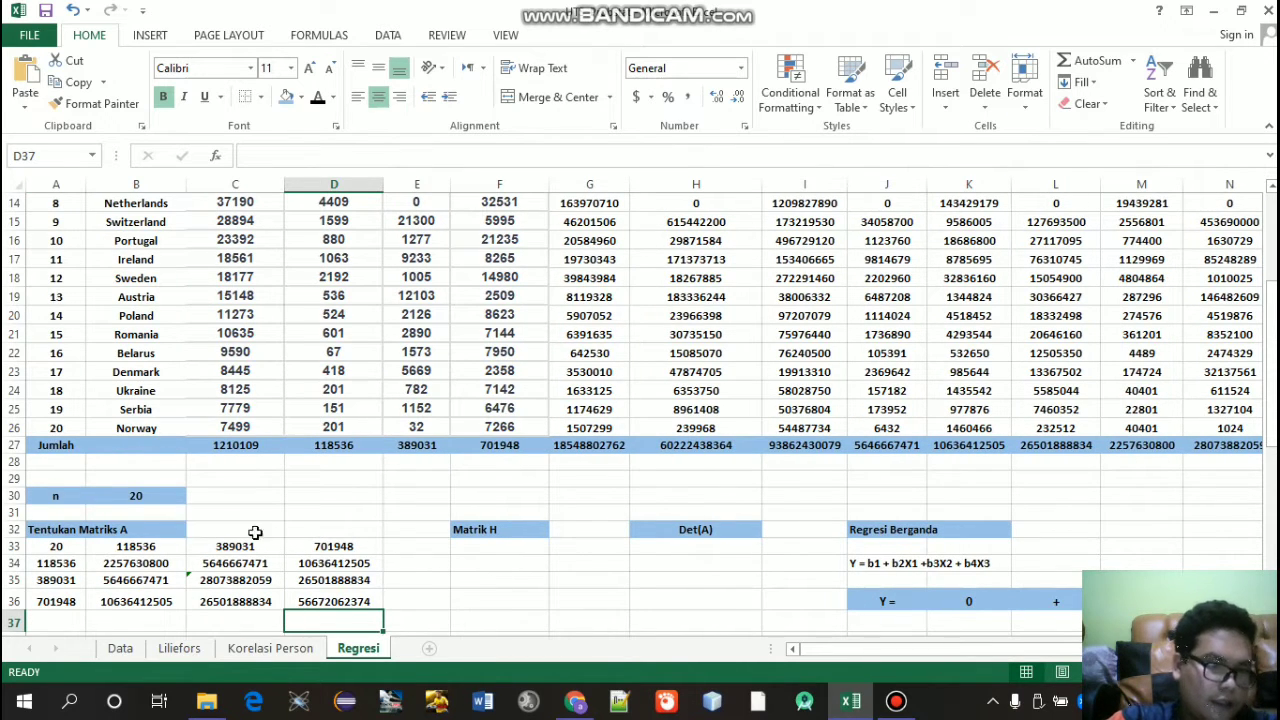
# Step: Start Matrik H by linking cell F33 to the Y total with =C27
pyautogui.click(470, 542)
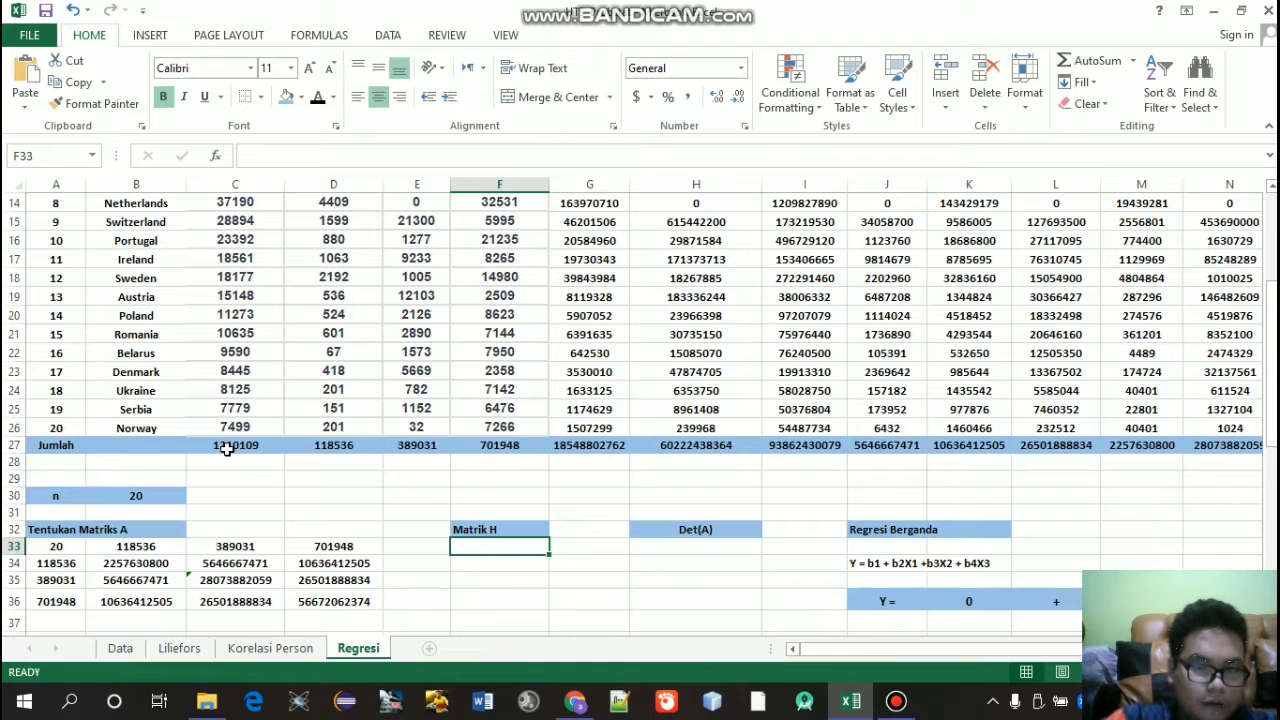
pyautogui.write('=')
pyautogui.press('Return')
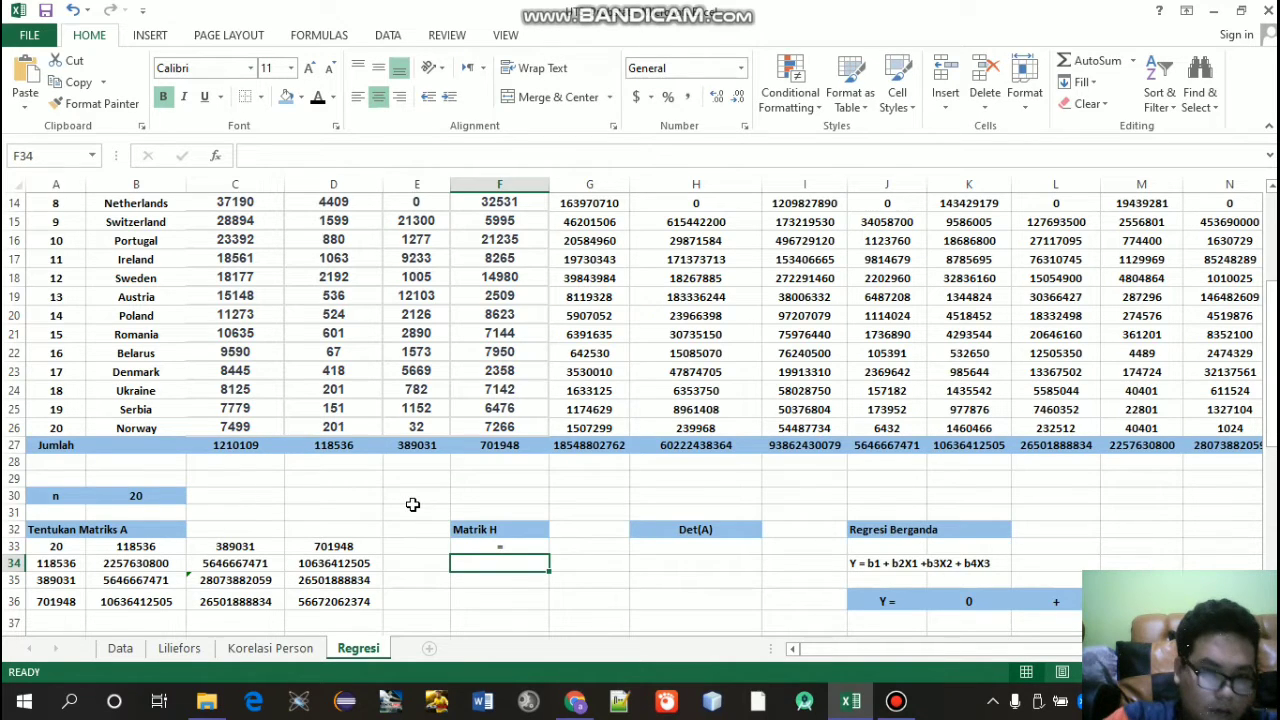
pyautogui.doubleClick(536, 545)
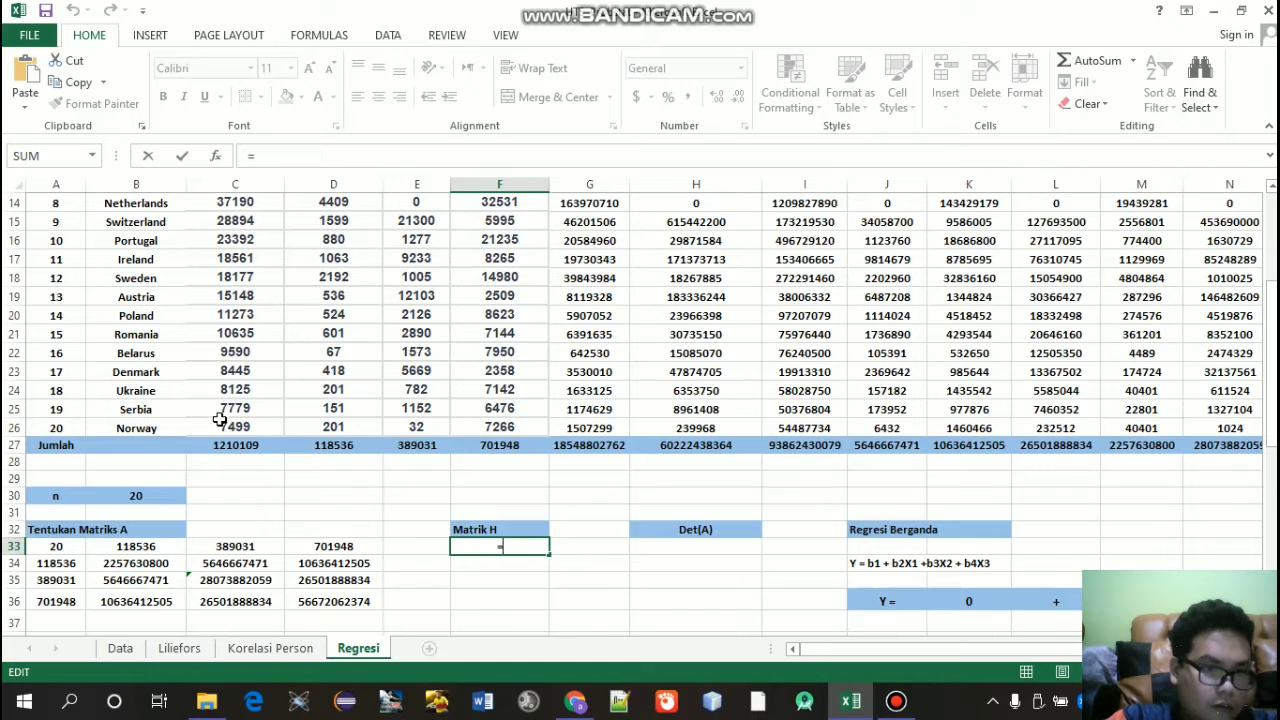
pyautogui.click(240, 445)
pyautogui.press('Return')
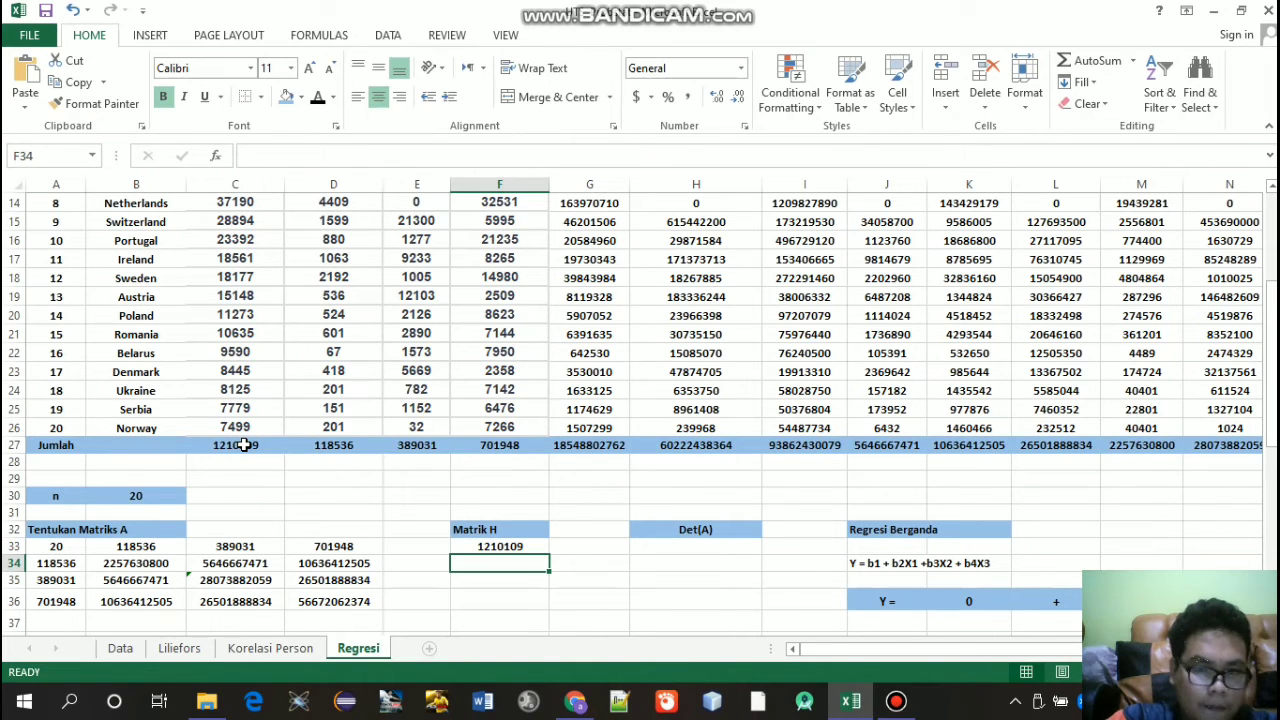
pyautogui.press('Home')
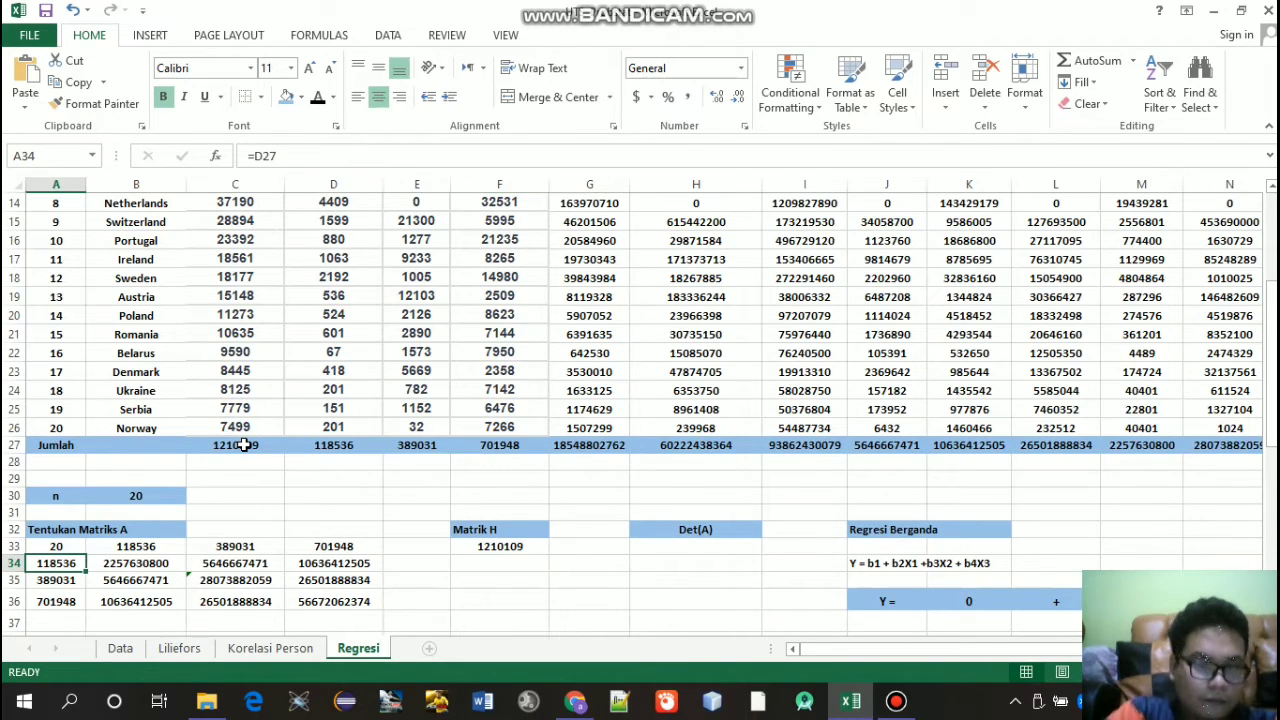
# Step: Link cell F34 of Matrik H to the X1Y total with =G27
pyautogui.click(495, 565)
pyautogui.write('=')
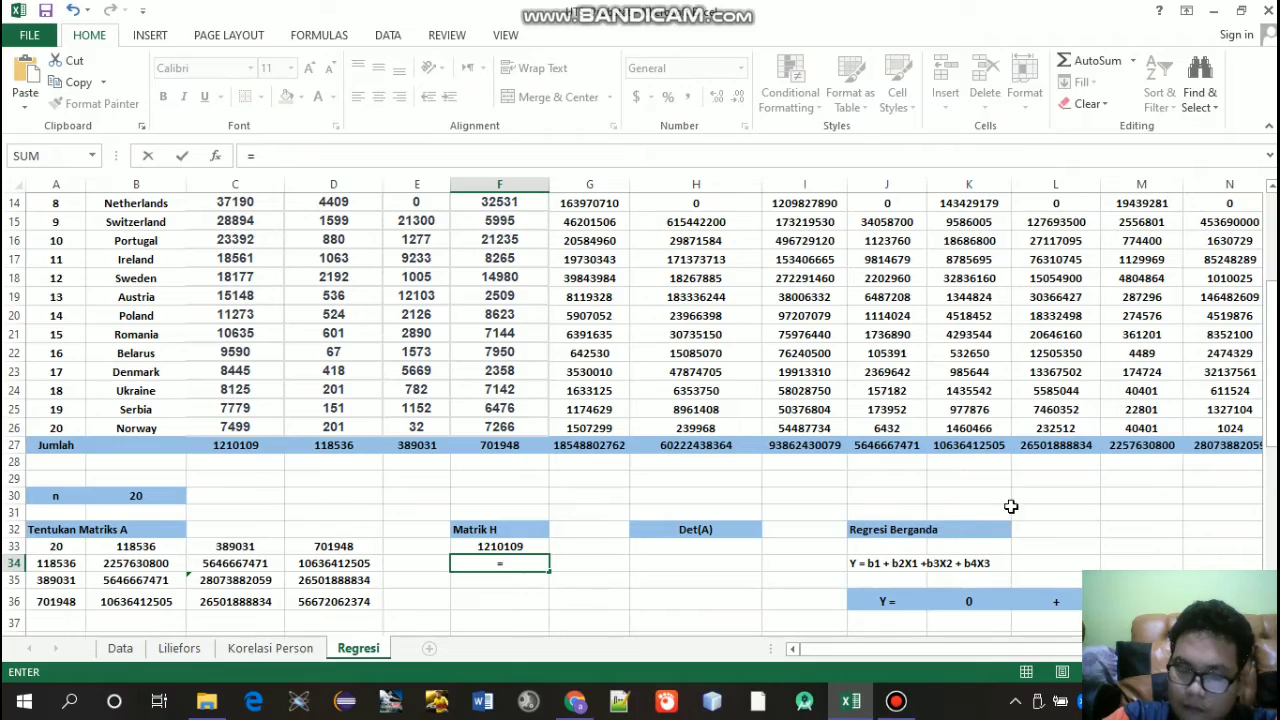
pyautogui.moveTo(1273, 432)
pyautogui.mouseDown()
pyautogui.moveTo(1273, 405)
pyautogui.moveTo(1273, 426)
pyautogui.mouseUp()
pyautogui.moveTo(1273, 362); pyautogui.dragTo(1273, 418)
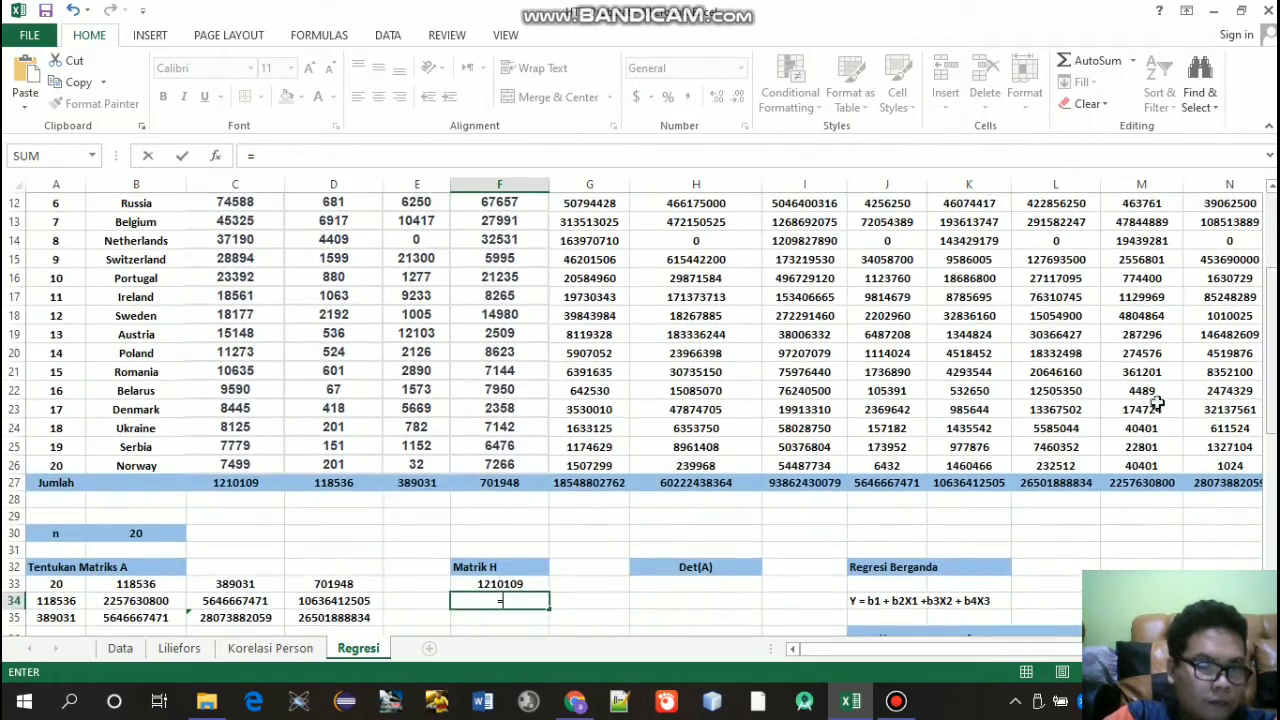
pyautogui.click(600, 485)
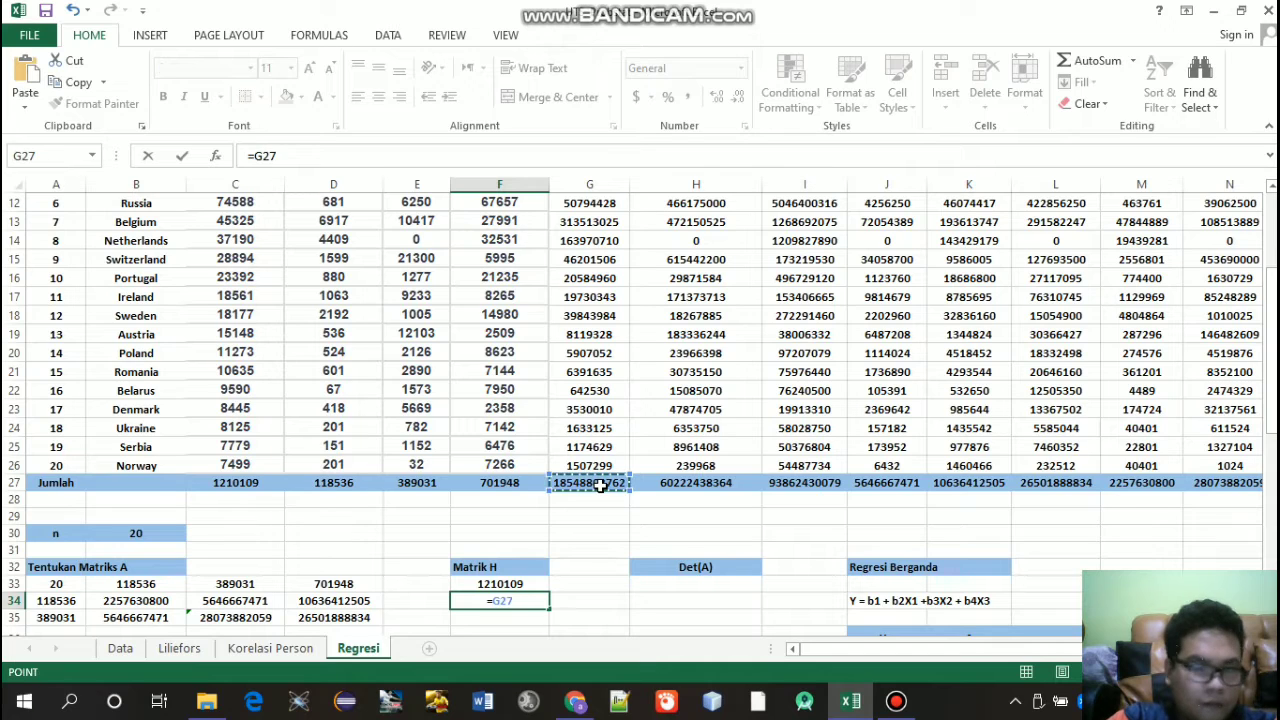
pyautogui.press('Return')
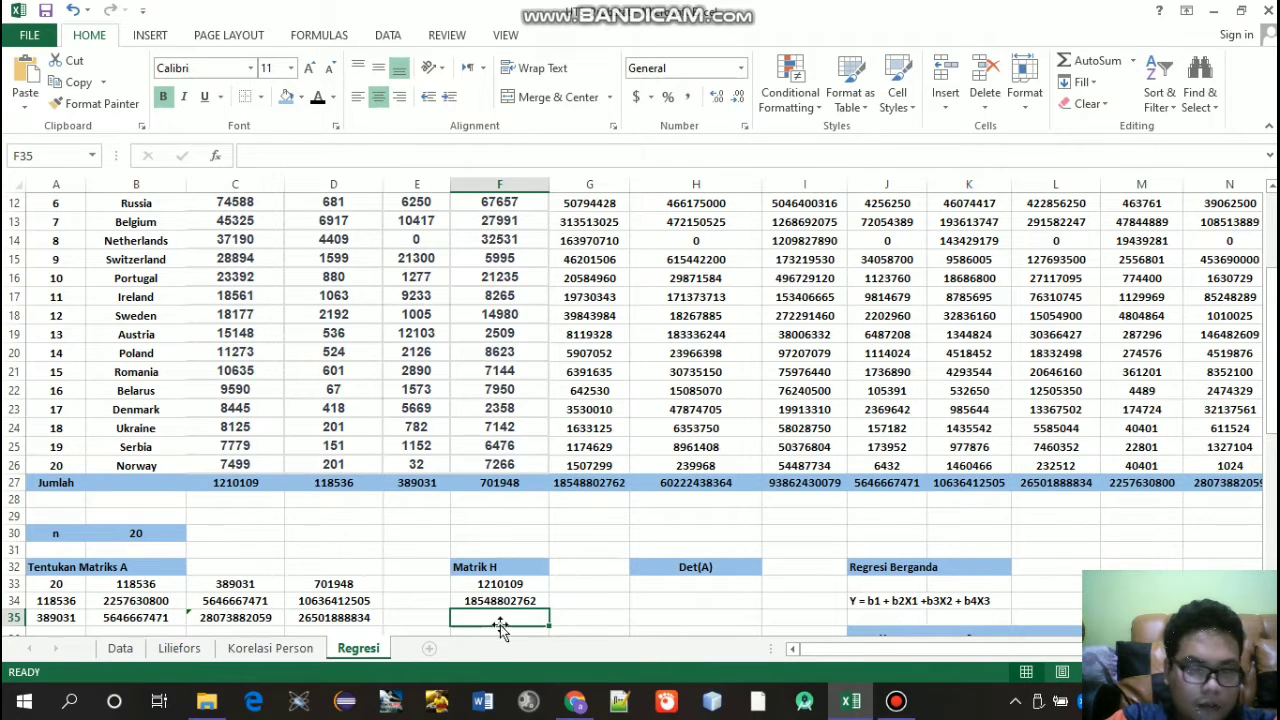
# Step: Finish Matrik H with the X2Y total =H27 in F35 and the X3Y total =I27 in F36
pyautogui.write('=')
pyautogui.click(692, 484)
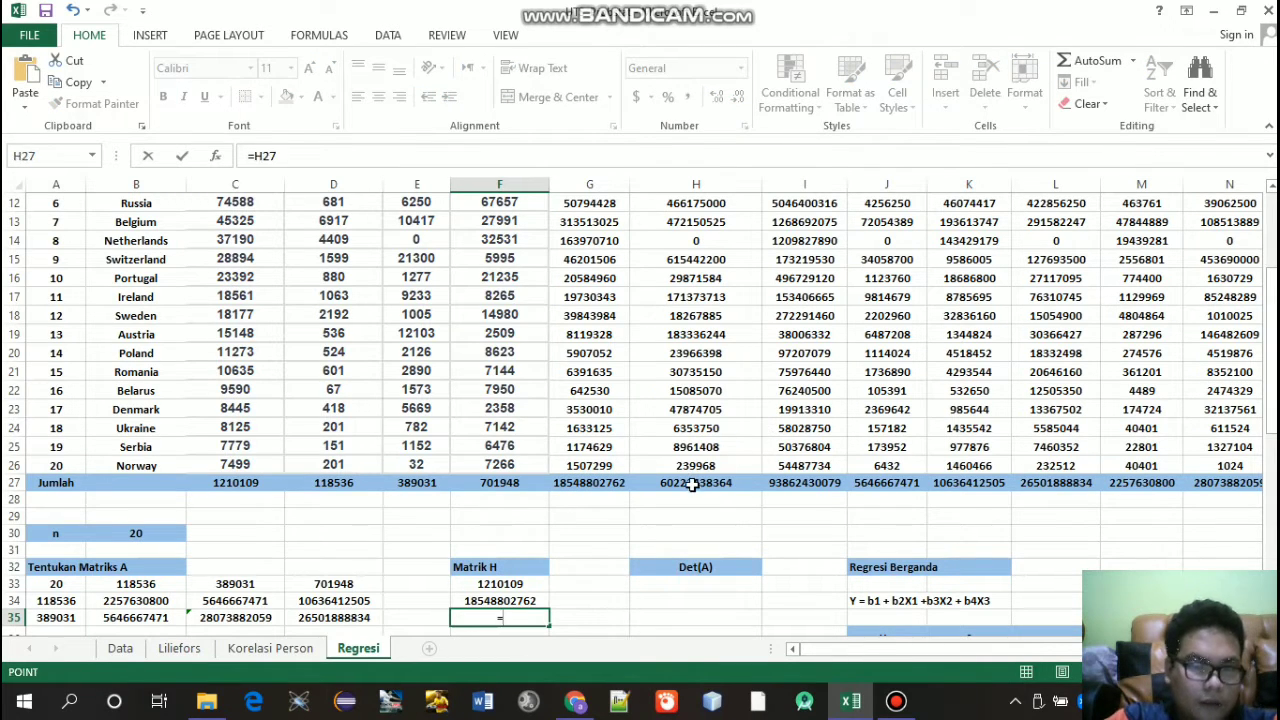
pyautogui.press('Return')
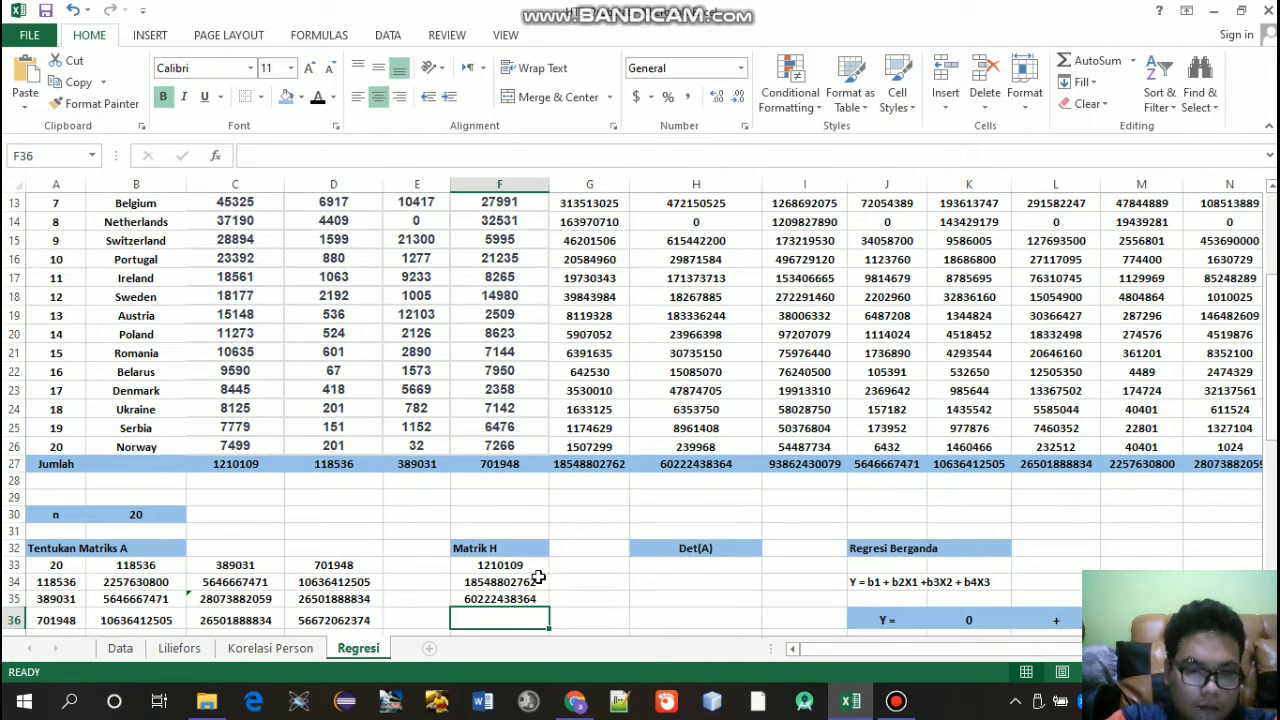
pyautogui.write('=')
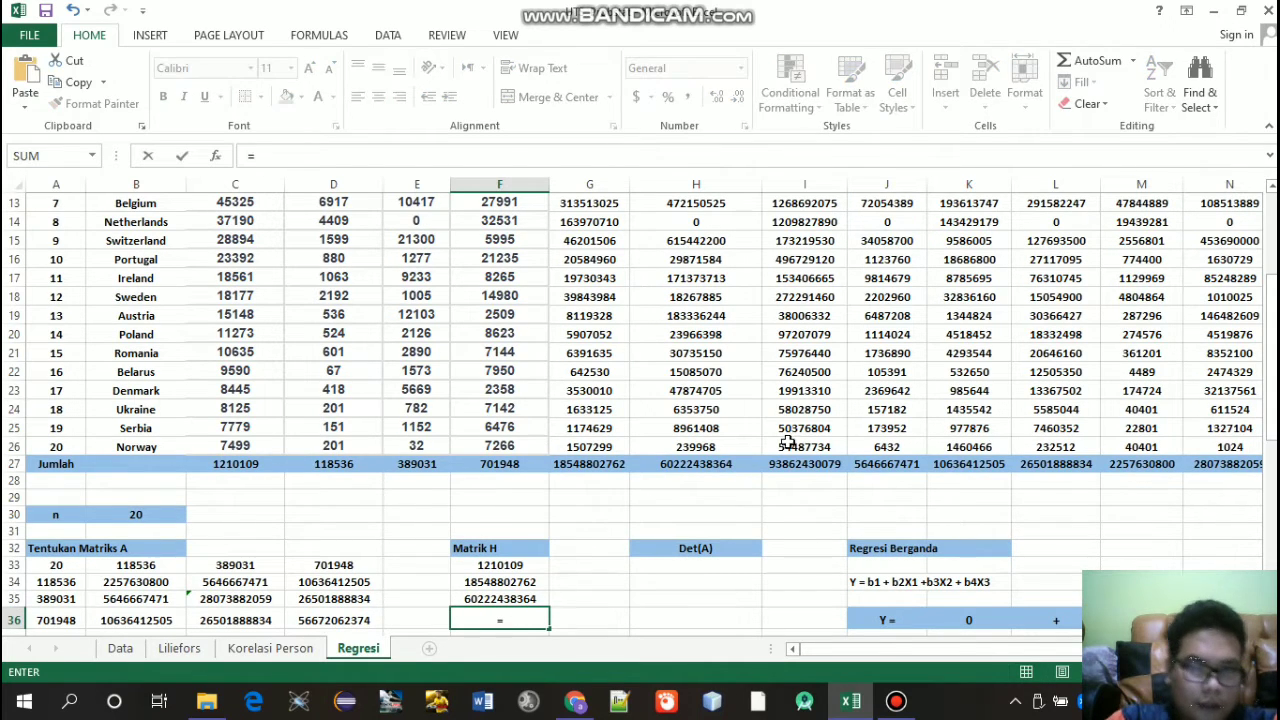
pyautogui.moveTo(1272, 418)
pyautogui.mouseDown()
pyautogui.moveTo(1272, 345)
pyautogui.moveTo(1272, 395)
pyautogui.mouseUp()
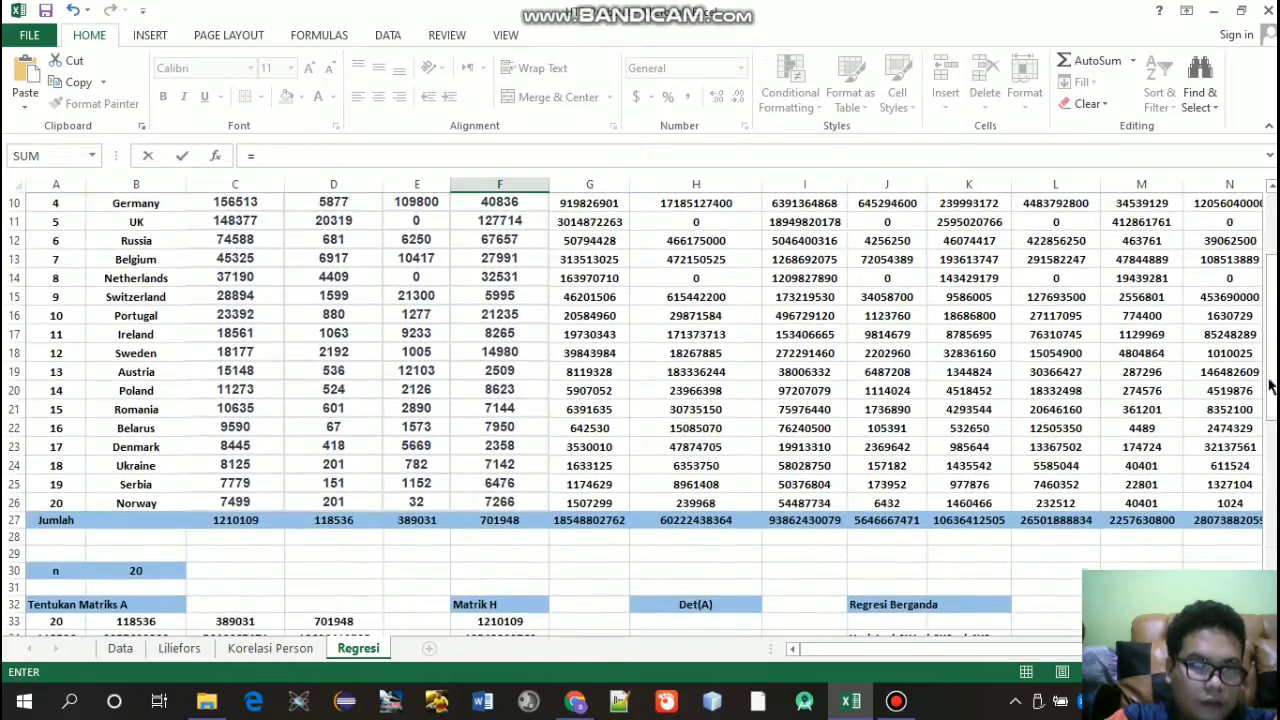
pyautogui.click(818, 521)
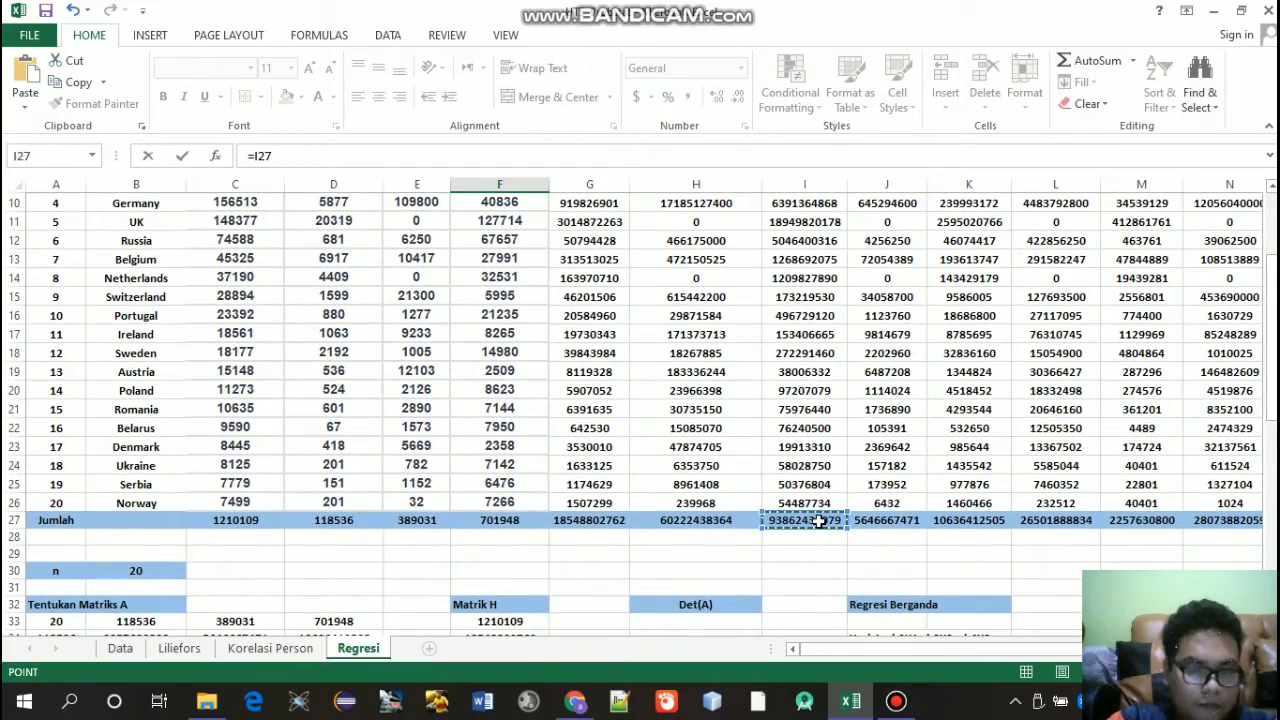
pyautogui.press('Return')
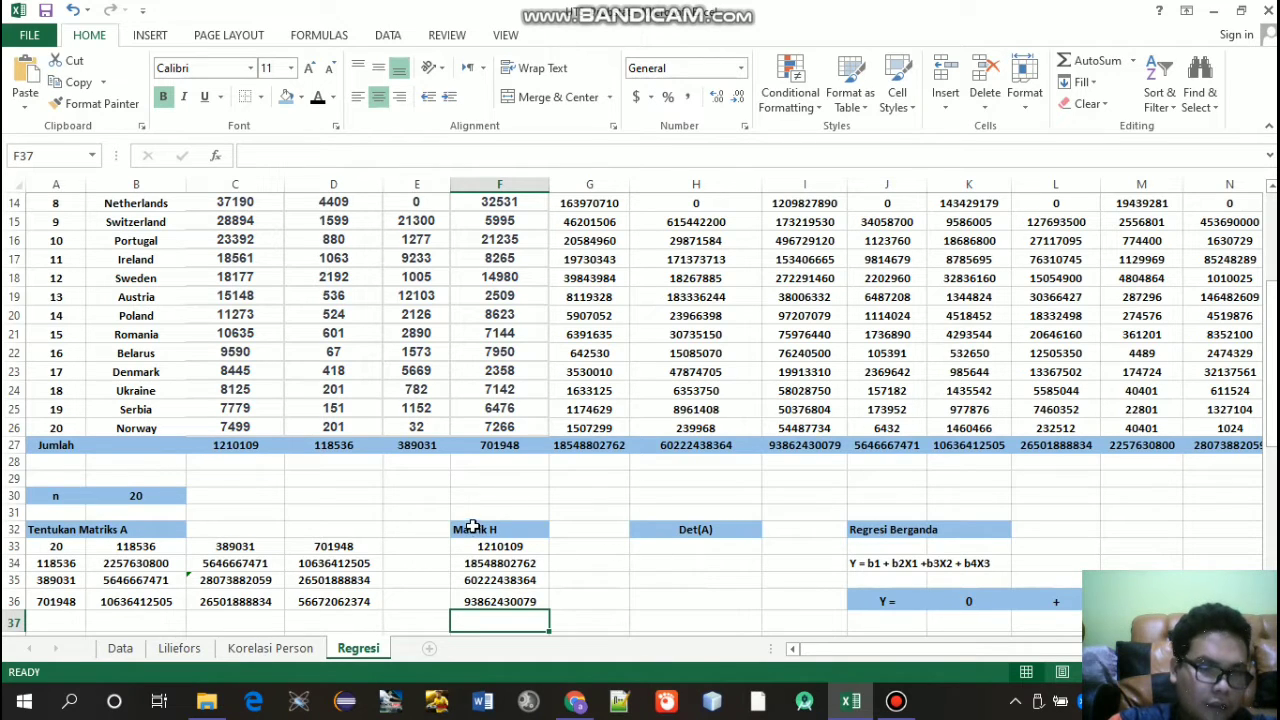
# Step: Compute Det(A) in cell H33 from matrix A with =MDETERM(A33:D36)
pyautogui.click(688, 546)
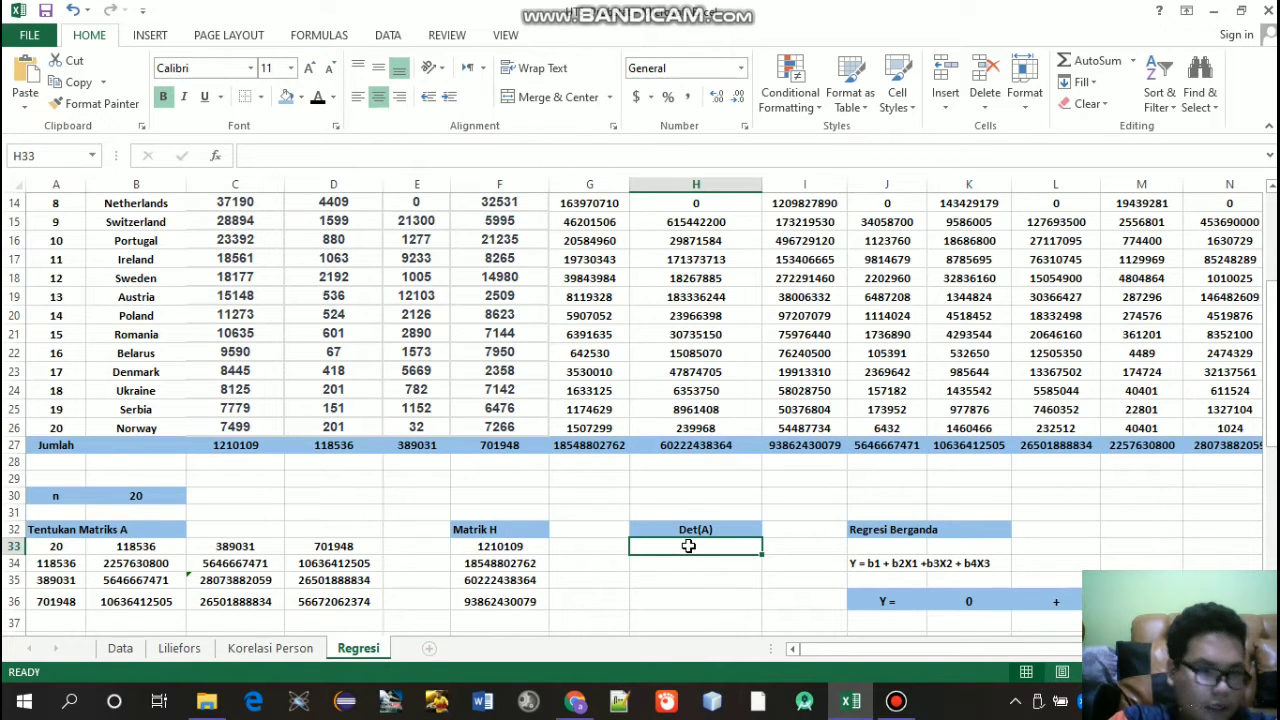
pyautogui.write('=')
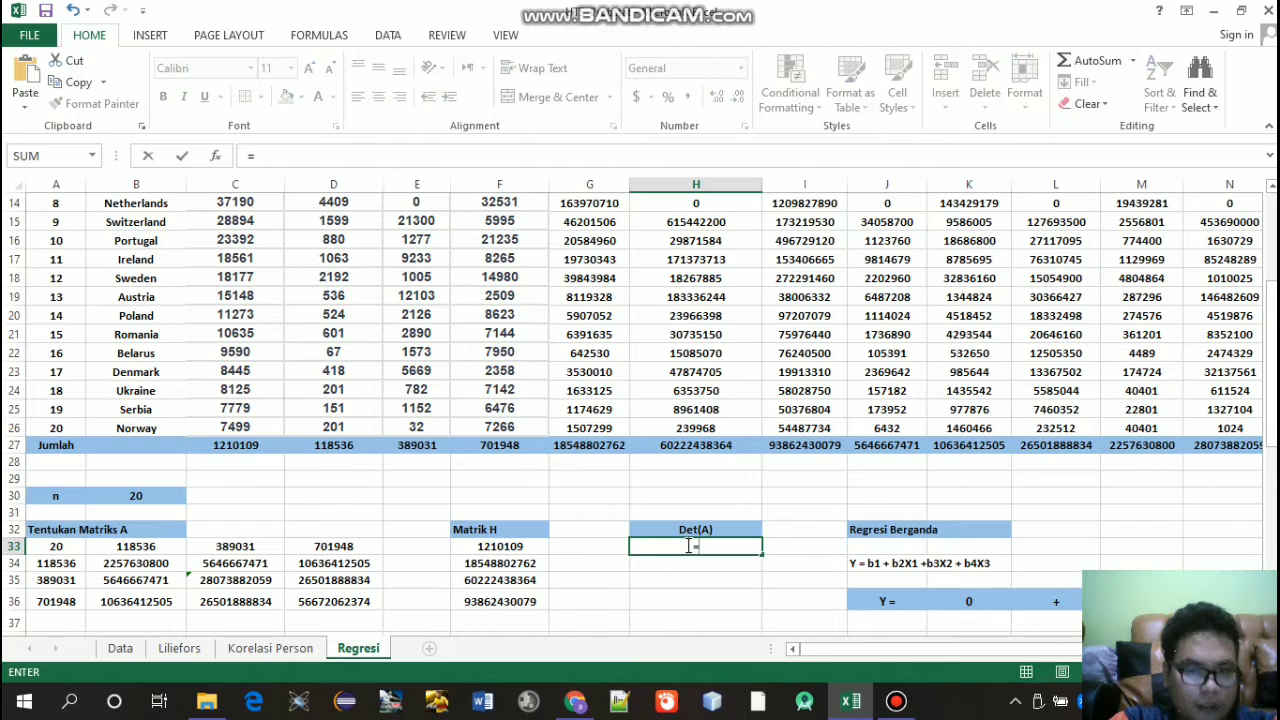
pyautogui.write('MD')
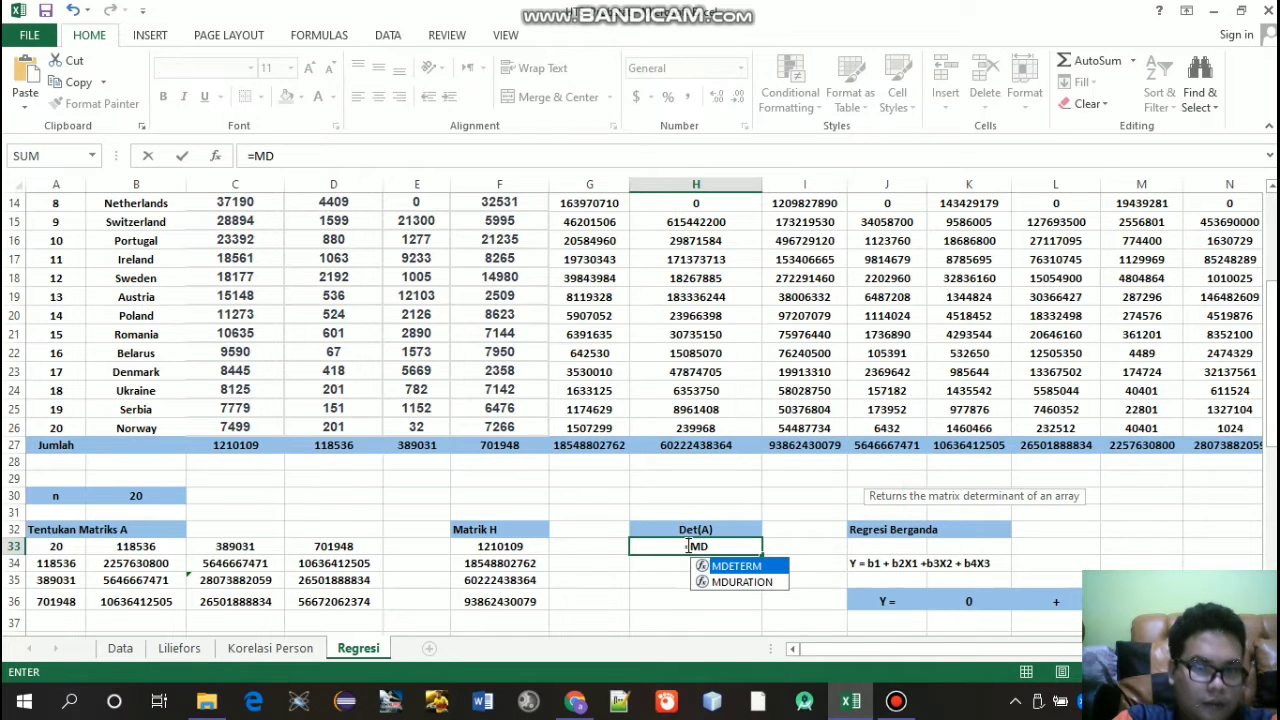
pyautogui.press('Tab')
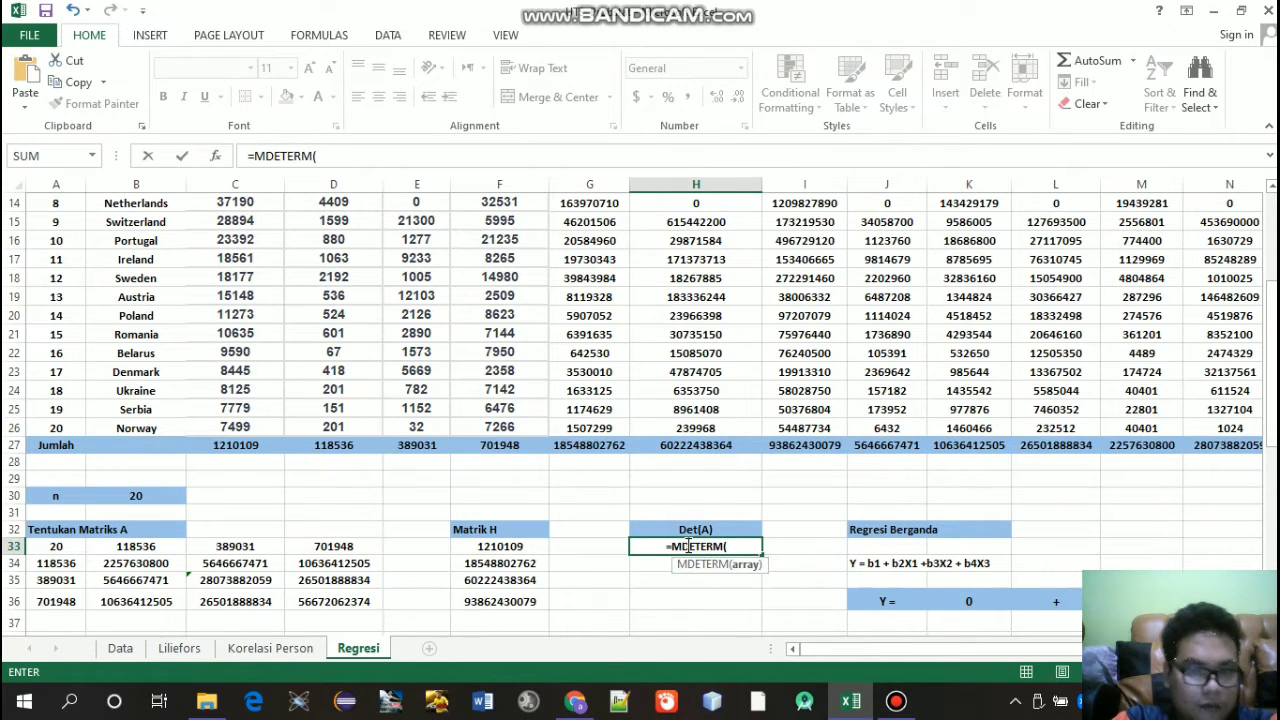
pyautogui.moveTo(57, 546); pyautogui.dragTo(340, 601)
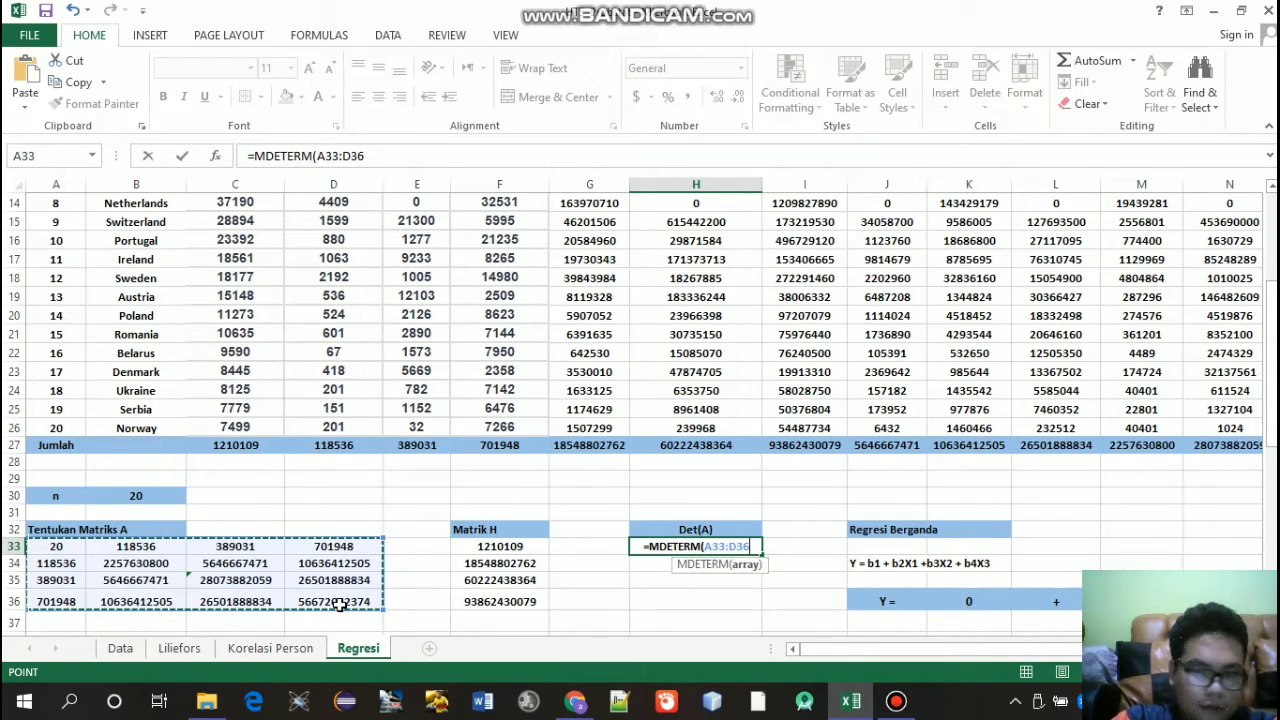
pyautogui.press('Return')
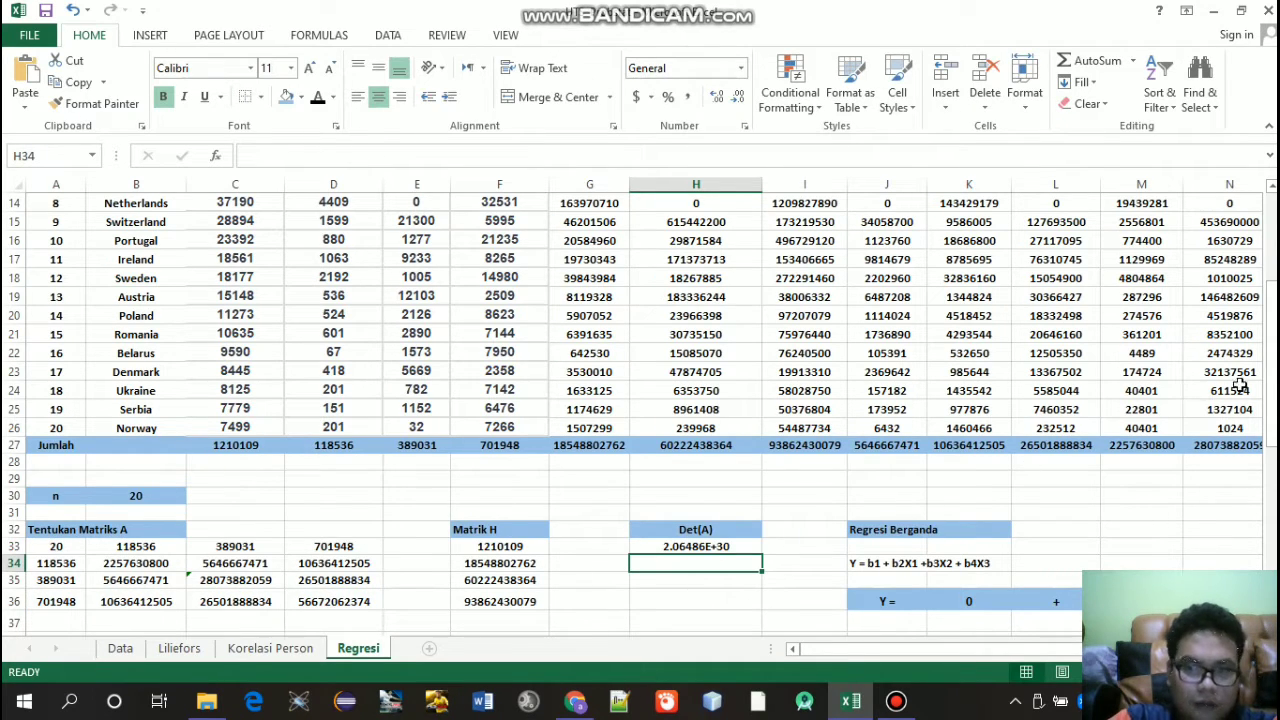
# Step: Fill matrix A1's first column, A40:A43, with the Matrik H values starting from =F33, and widen column A to fit them
pyautogui.moveTo(1272, 384); pyautogui.dragTo(1272, 434)
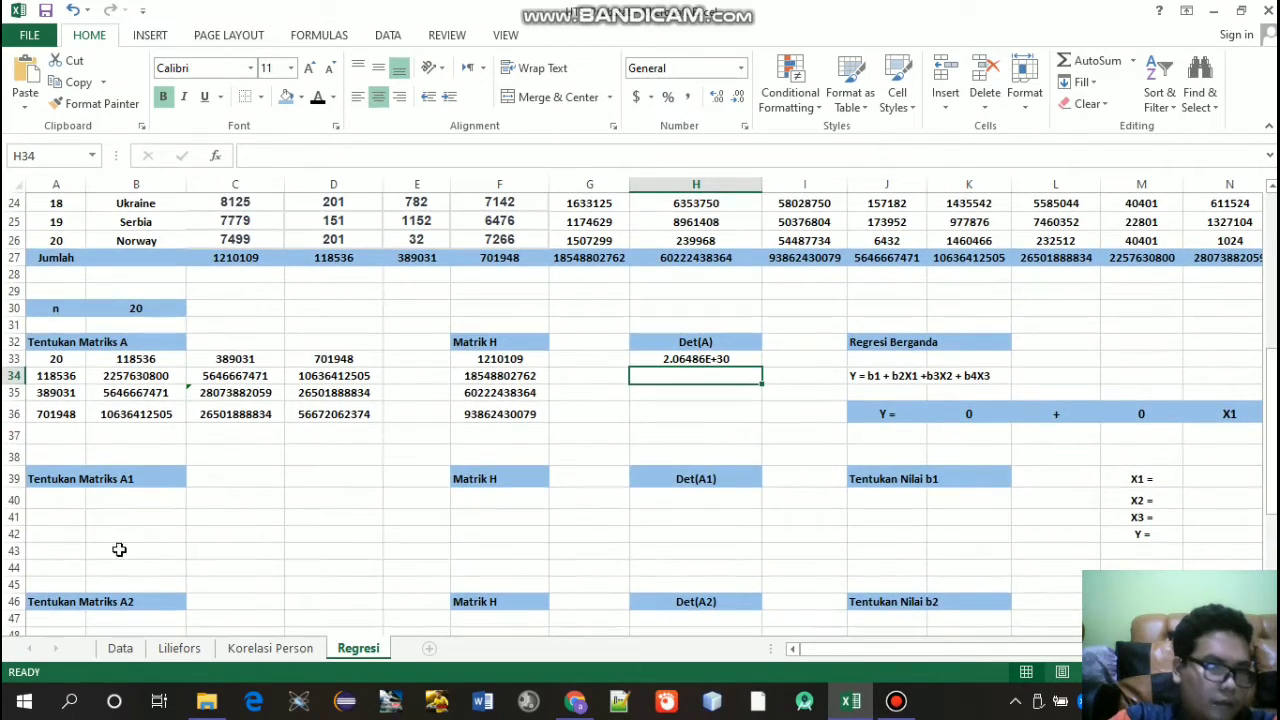
pyautogui.click(52, 502)
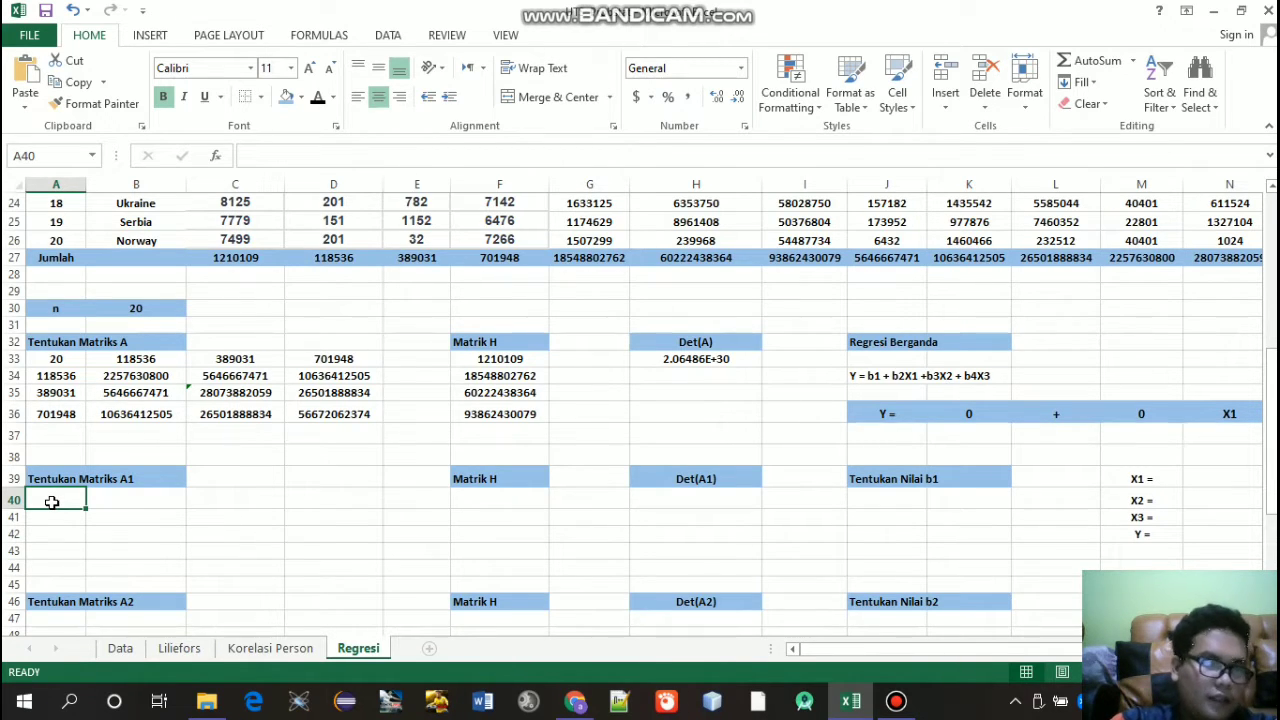
pyautogui.write('=')
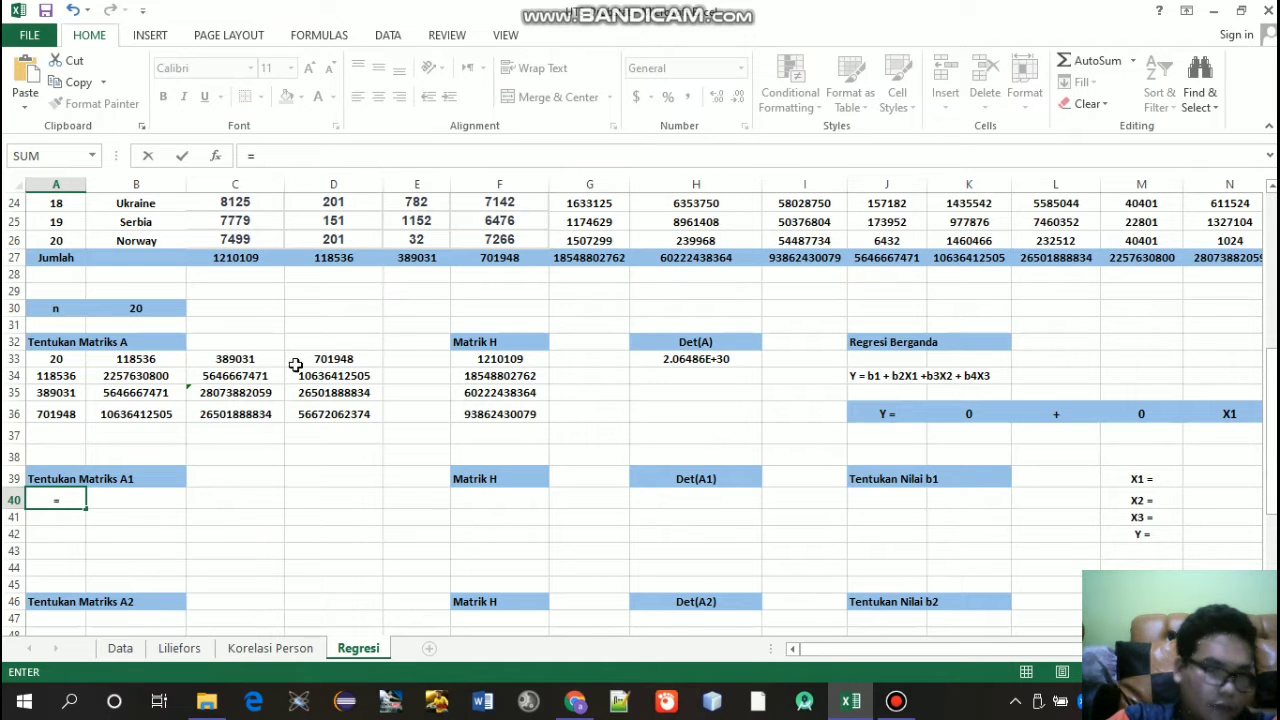
pyautogui.click(496, 358)
pyautogui.press('Return')
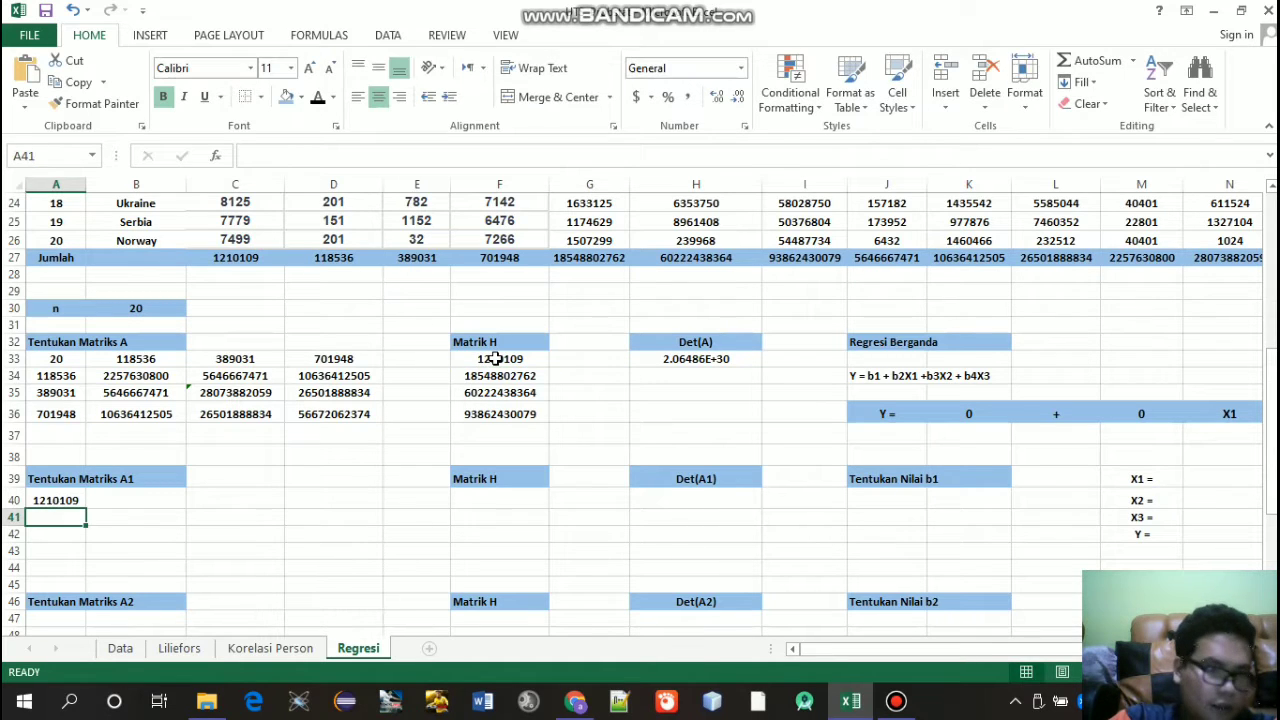
pyautogui.click(68, 500)
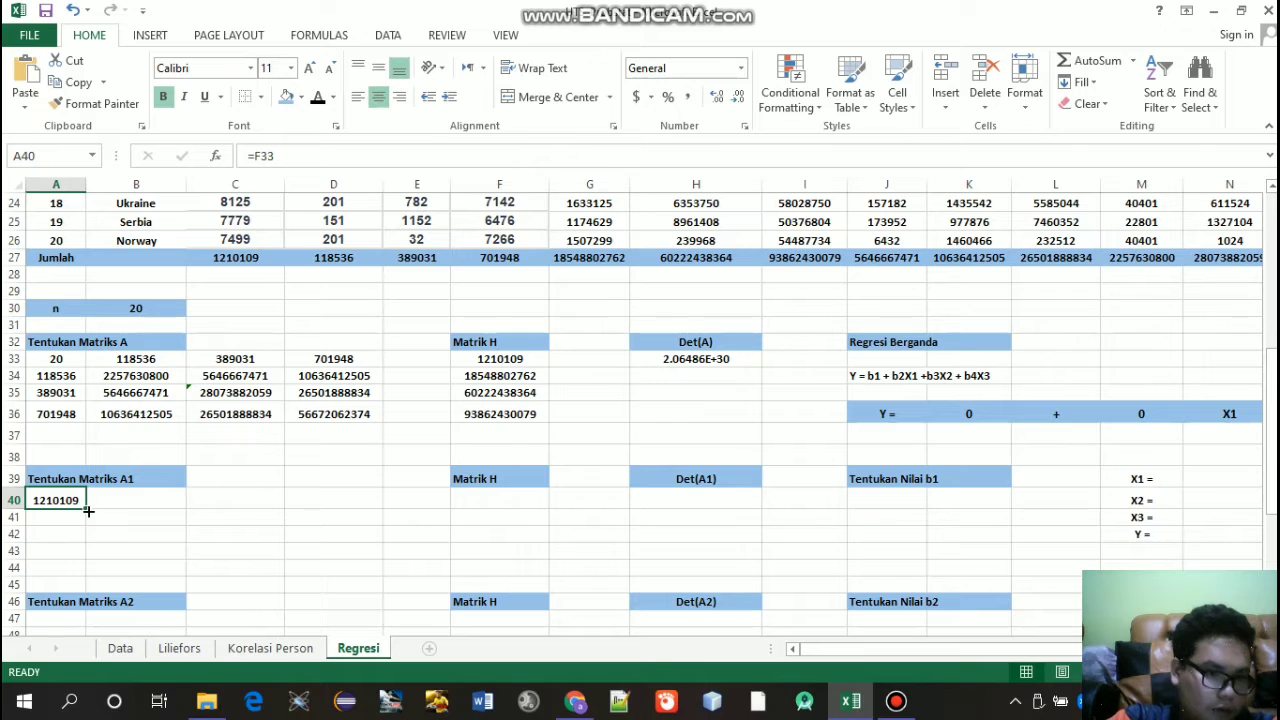
pyautogui.moveTo(88, 511); pyautogui.dragTo(86, 575)
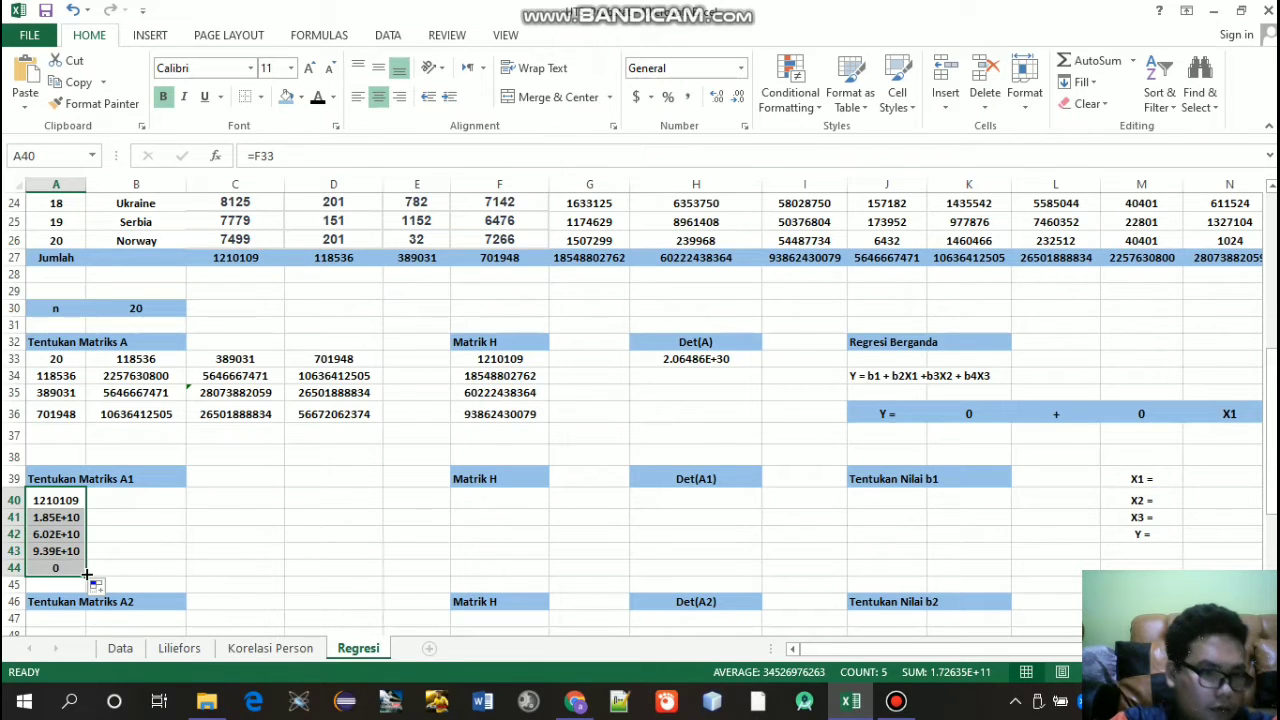
pyautogui.moveTo(87, 577); pyautogui.dragTo(83, 562)
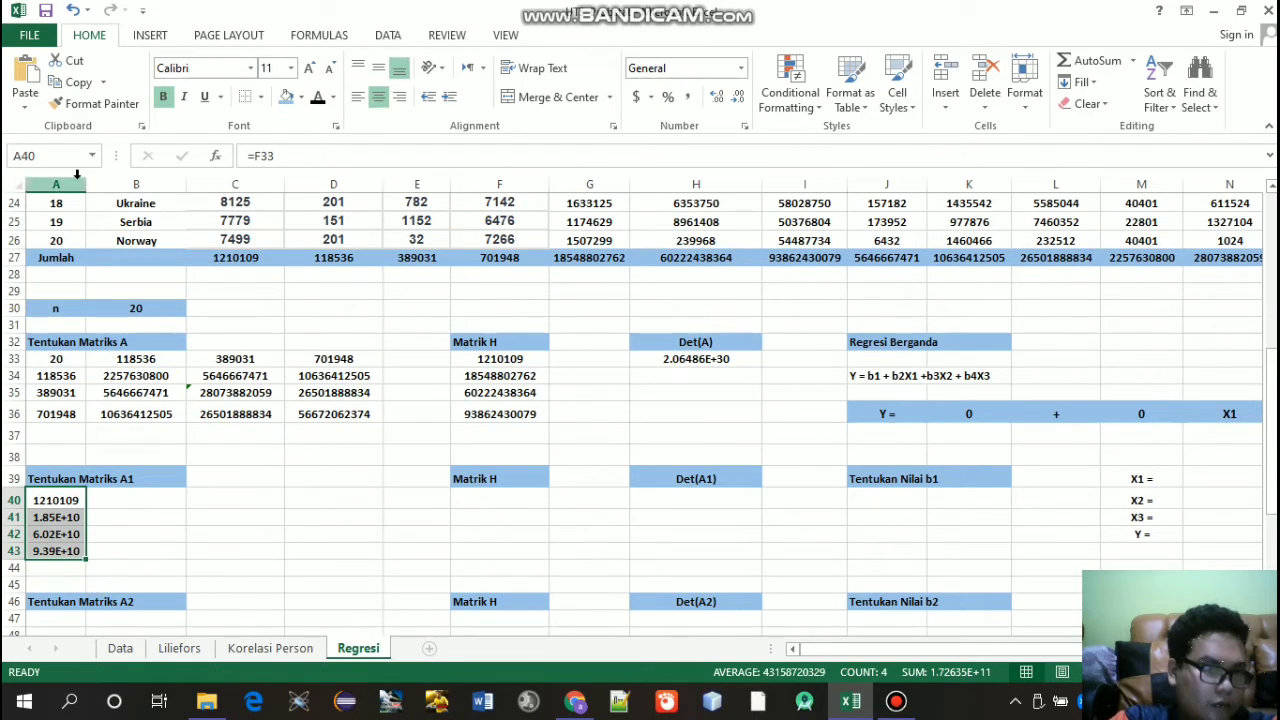
pyautogui.moveTo(86, 185); pyautogui.dragTo(118, 186)
# Step: Fill the remaining columns of matrix A1, B40:D43, with matrix A's values starting from =B33
pyautogui.click(149, 493)
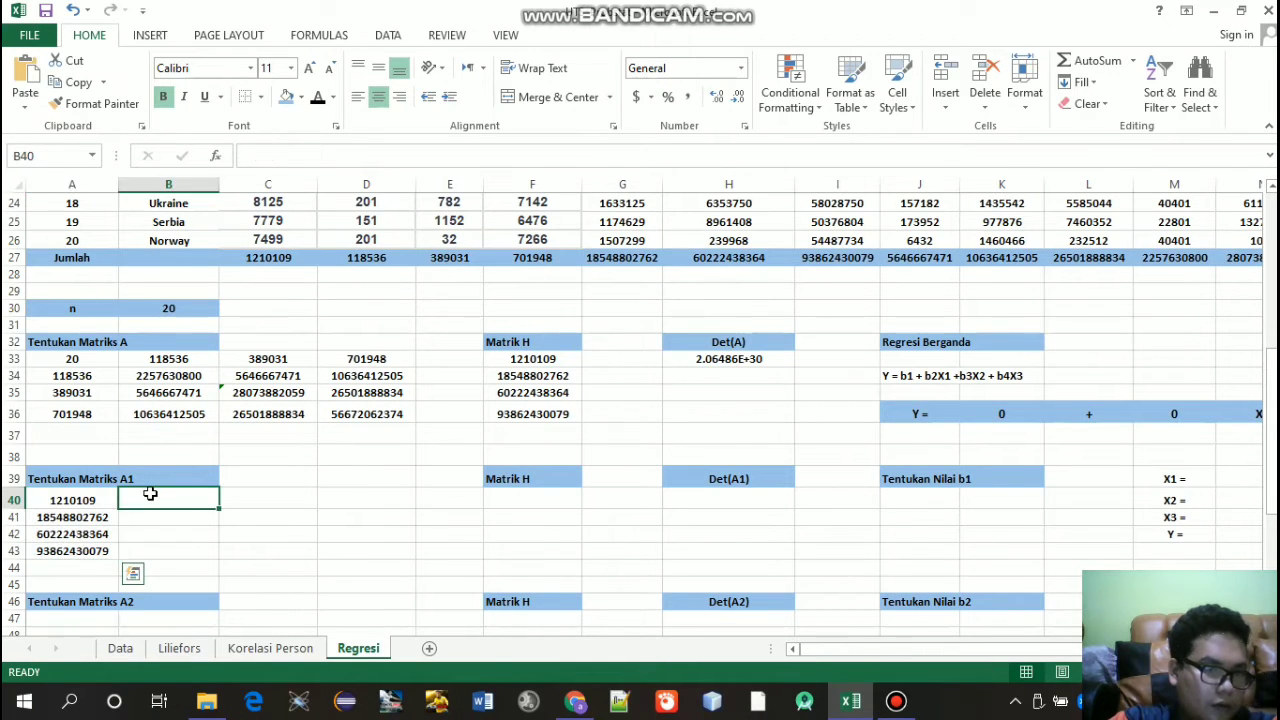
pyautogui.write('=')
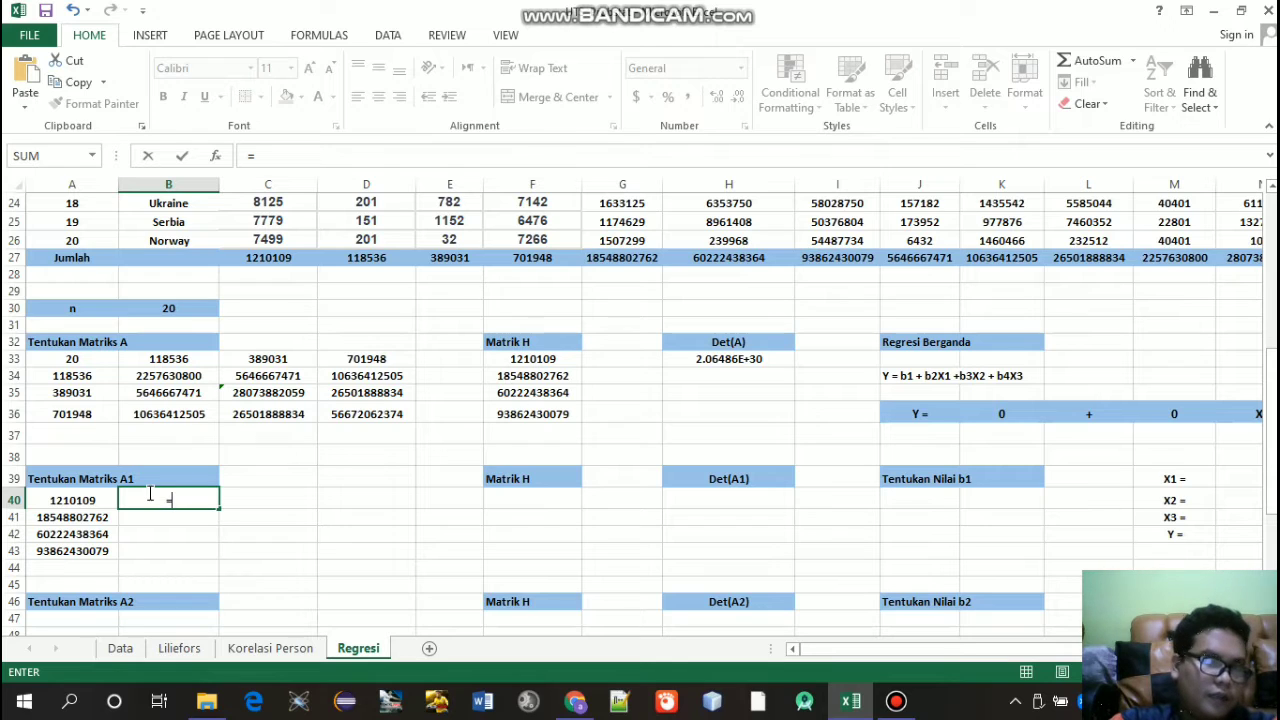
pyautogui.click(172, 359)
pyautogui.press('Return')
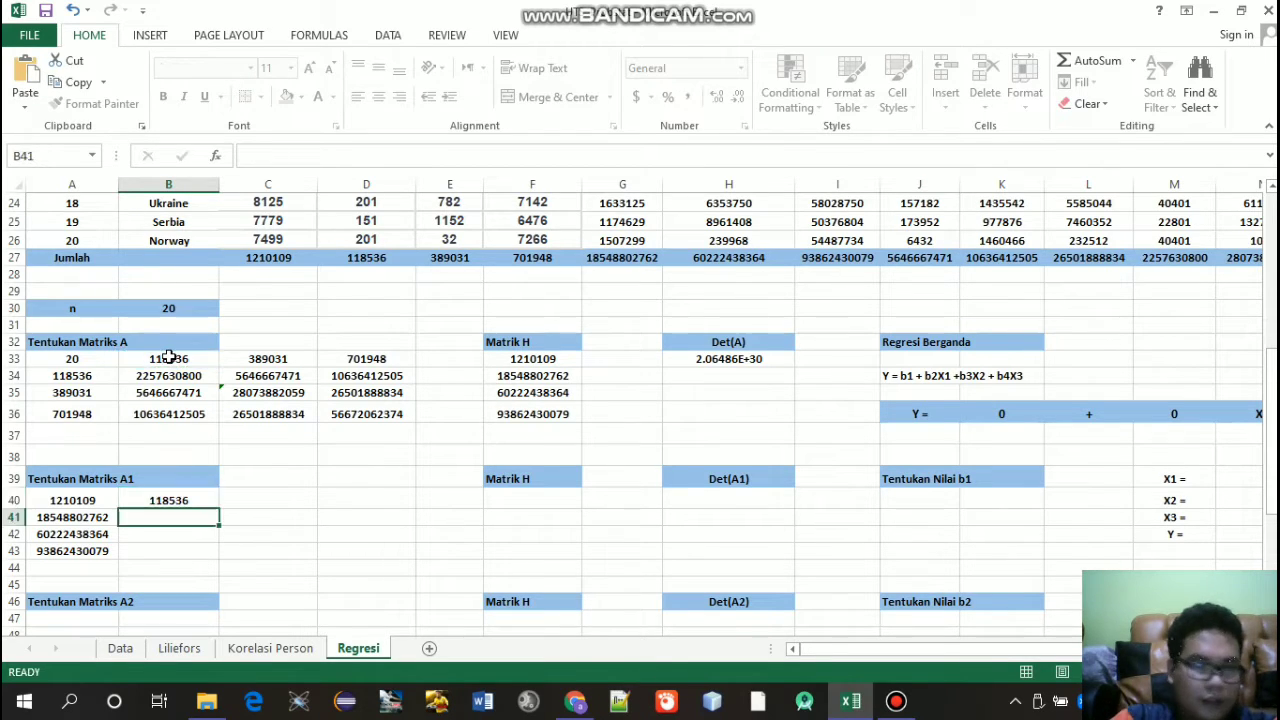
pyautogui.click(170, 495)
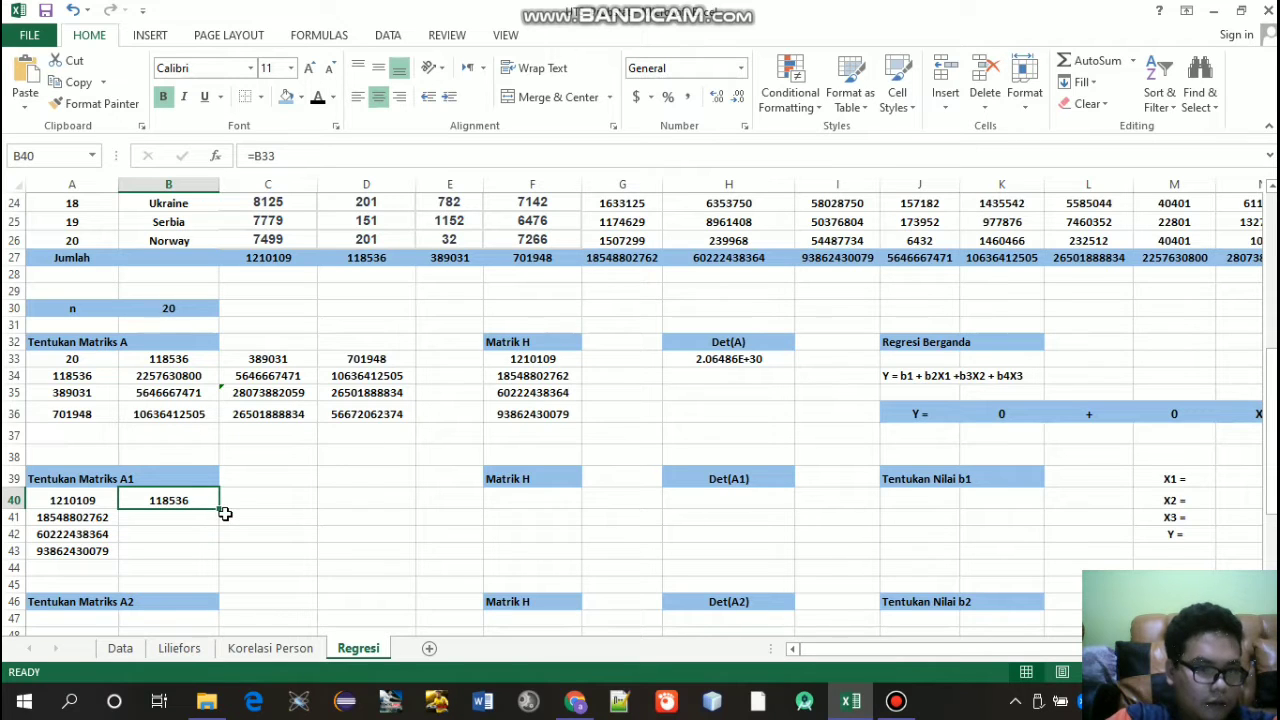
pyautogui.moveTo(221, 509); pyautogui.dragTo(395, 551)
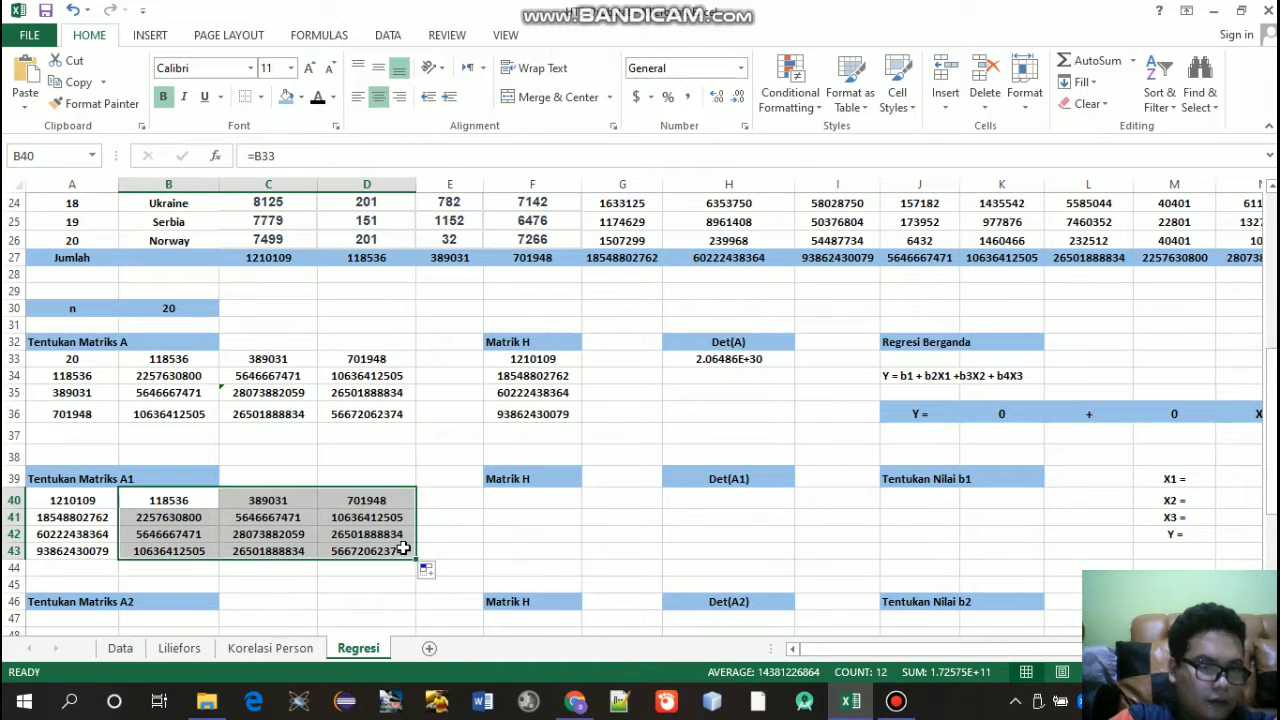
# Step: Fill the Matrik H column beside matrix A1, F40:F43, with matrix A's first column starting from =A33
pyautogui.click(524, 493)
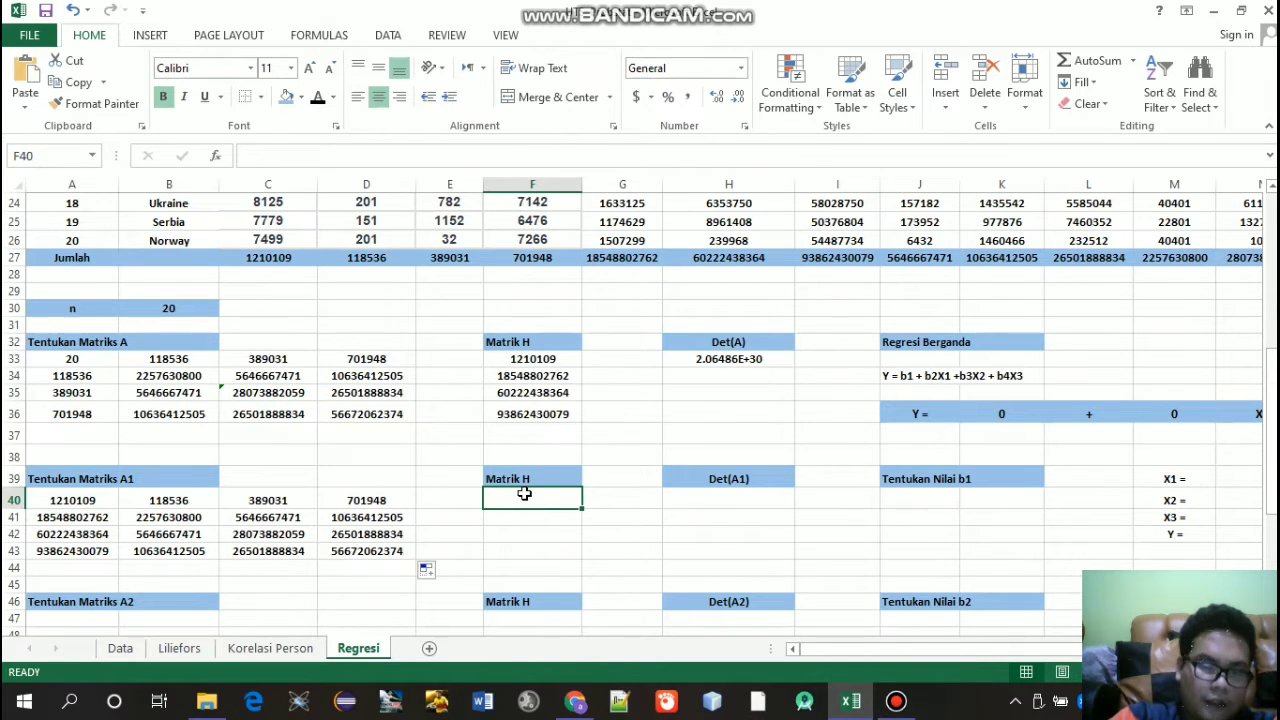
pyautogui.write('=')
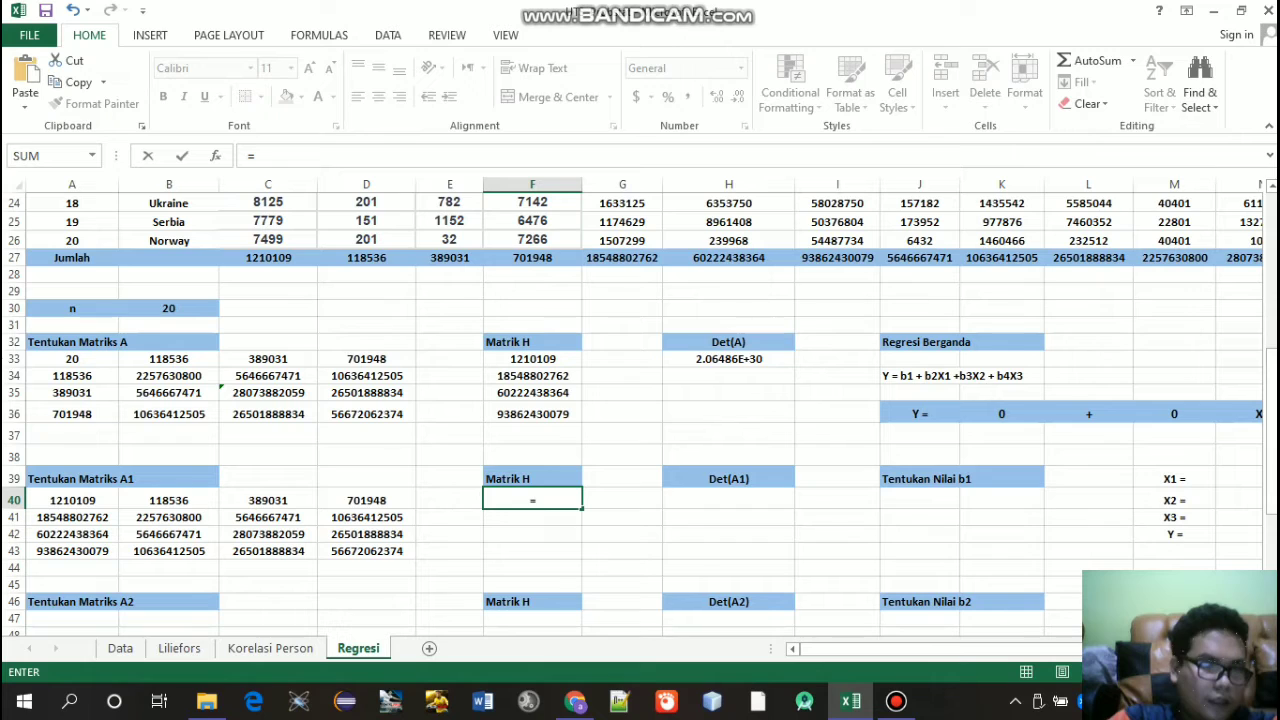
pyautogui.click(71, 360)
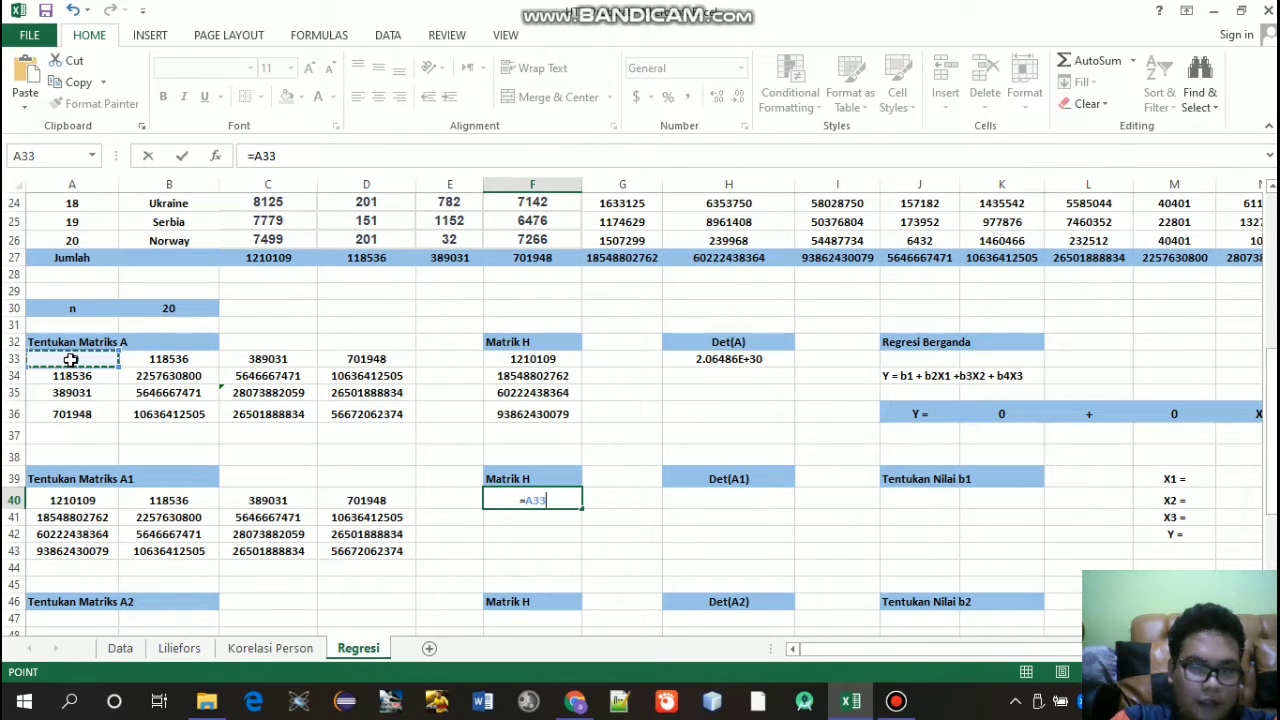
pyautogui.press('Return')
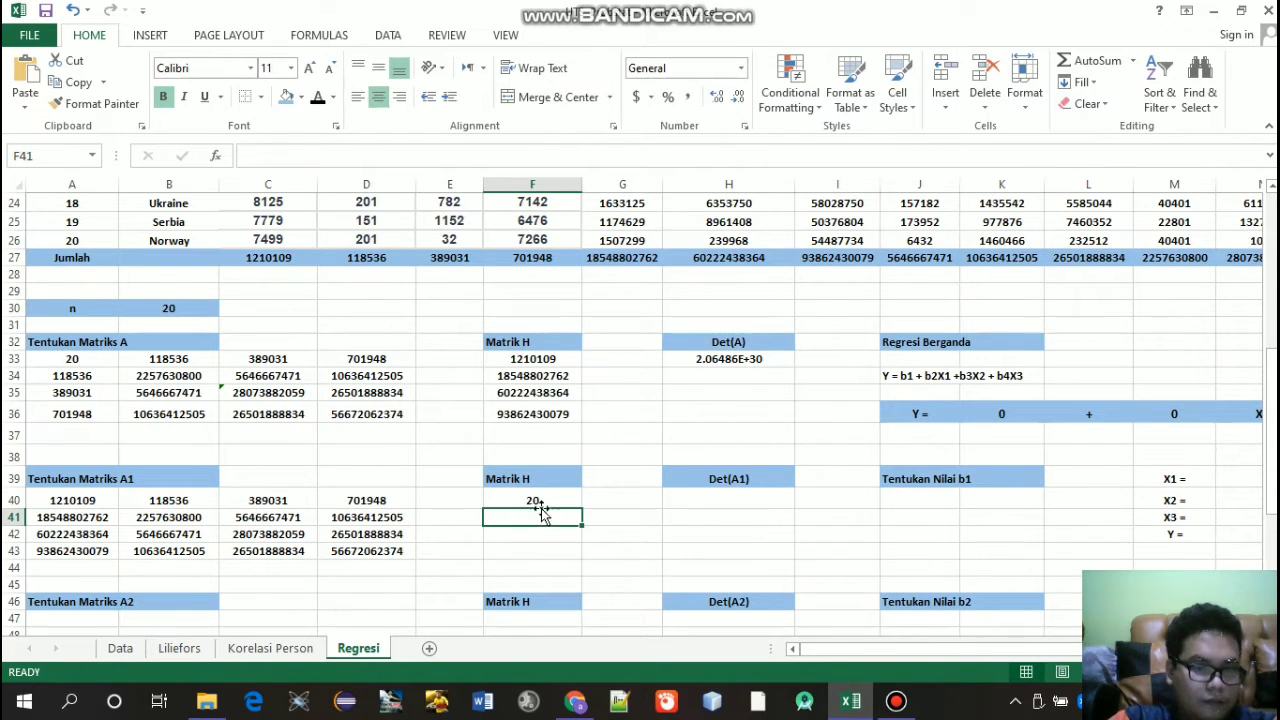
pyautogui.click(540, 503)
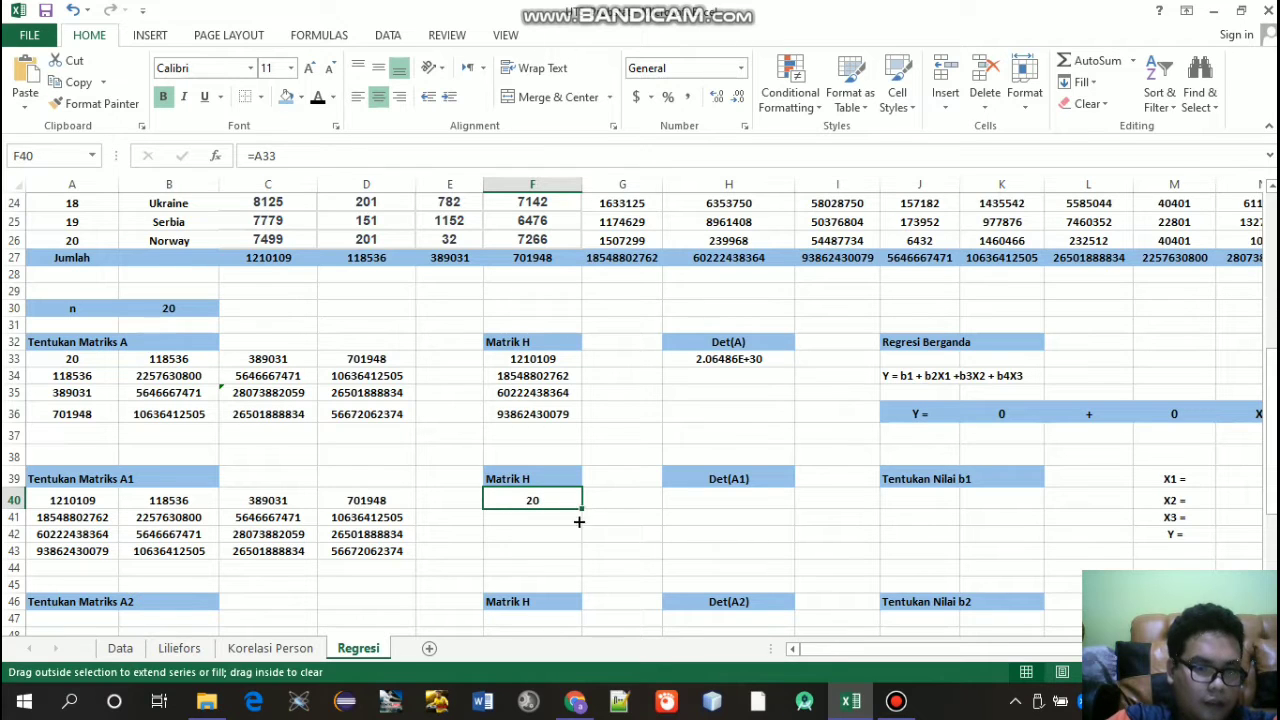
pyautogui.moveTo(578, 521); pyautogui.dragTo(567, 558)
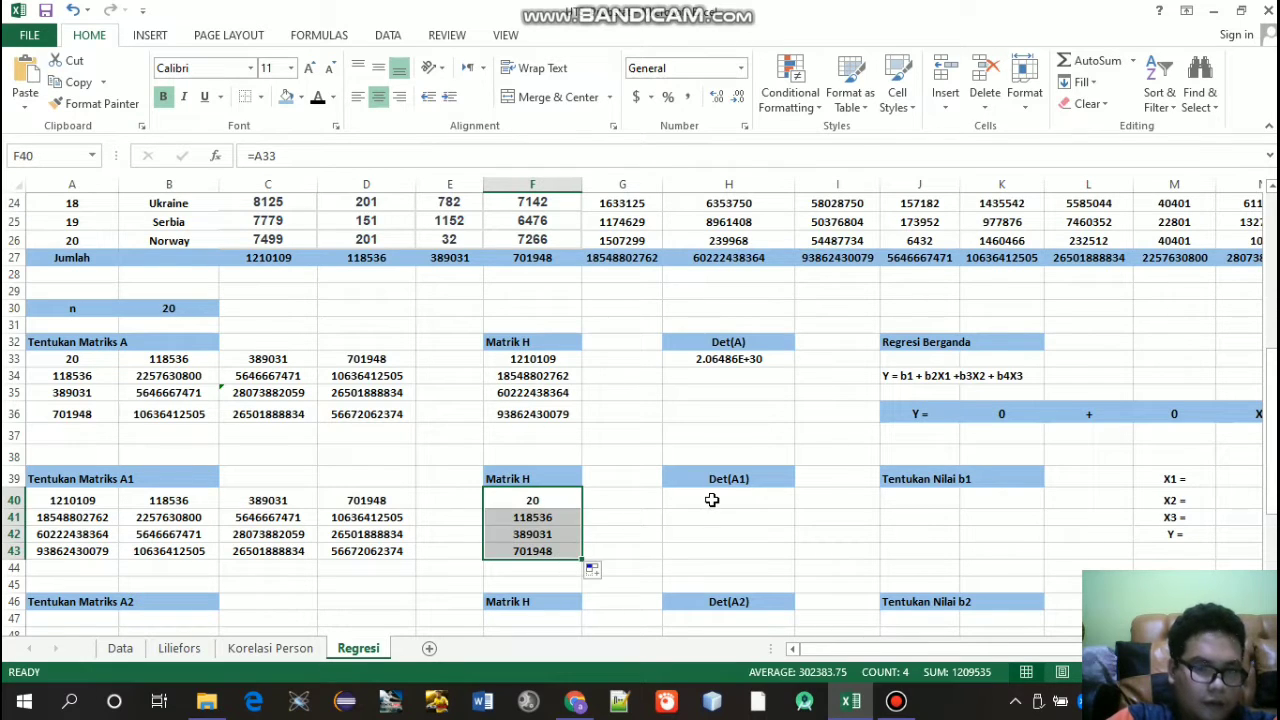
# Step: Compute Det(A1) in cell H40 from matrix A1 with =MDETERM(A40:D43)
pyautogui.click(711, 499)
pyautogui.write('=')
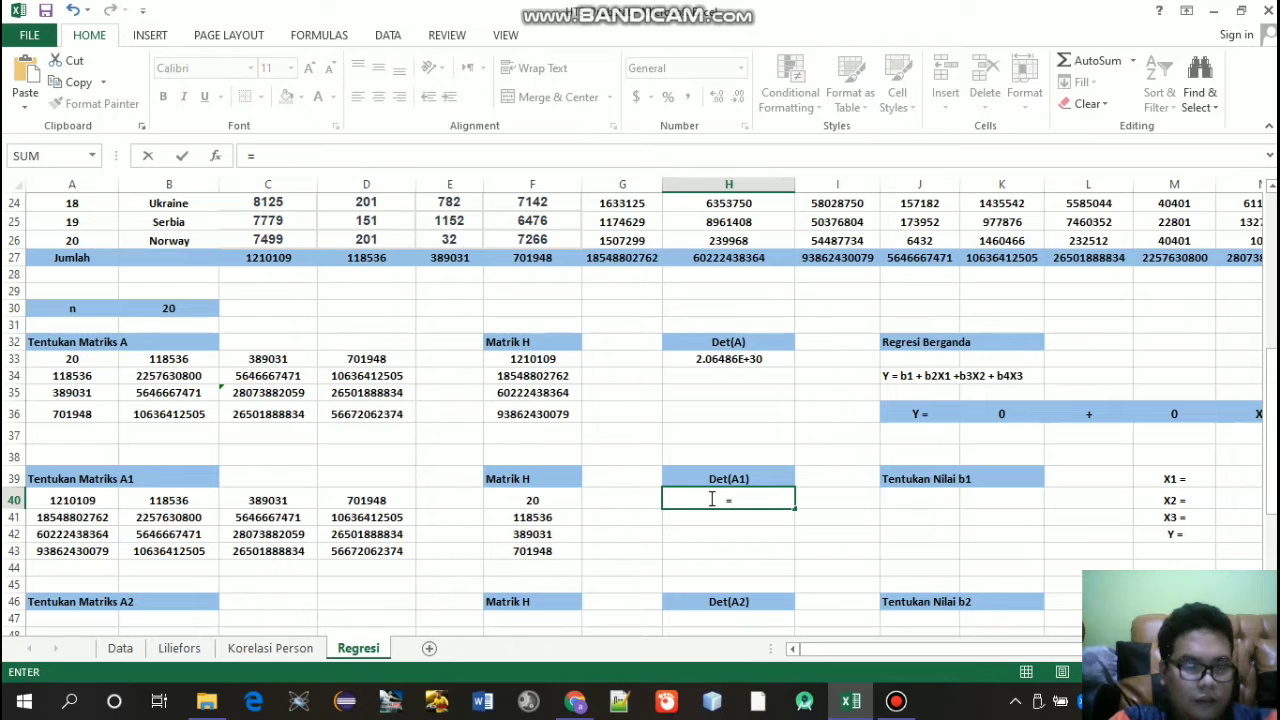
pyautogui.write('m')
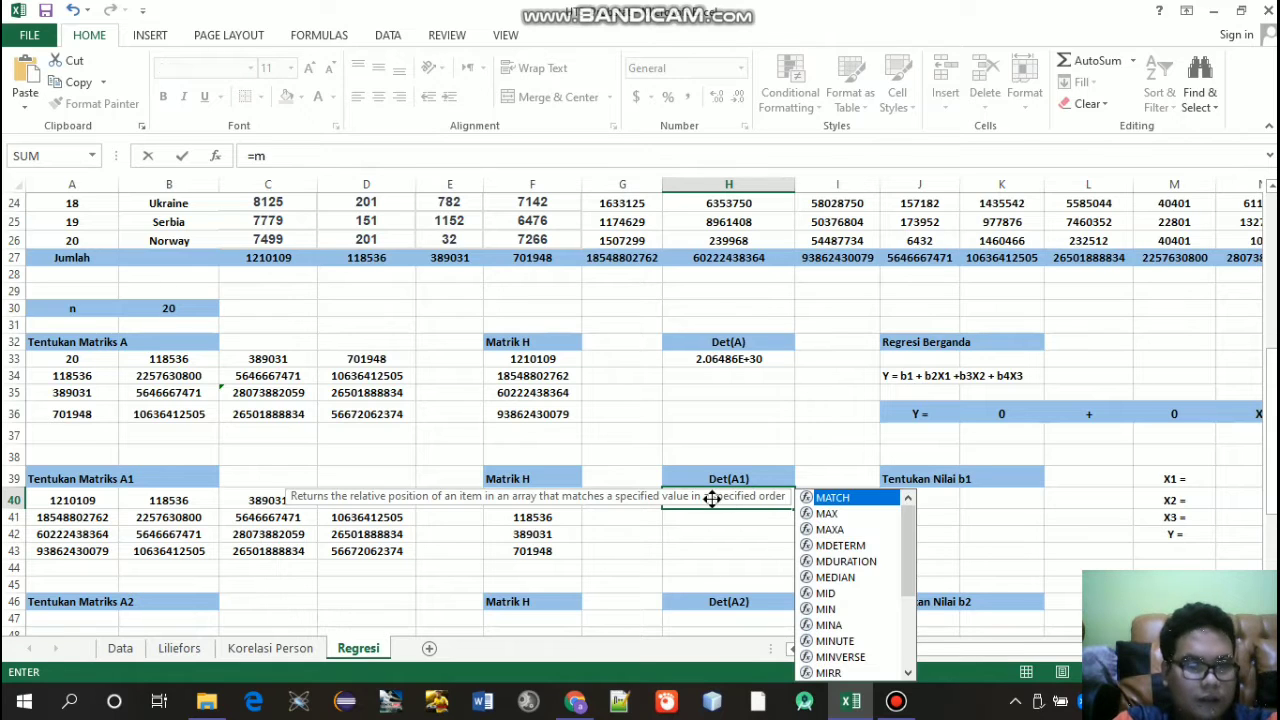
pyautogui.press('BackSpace')
pyautogui.write('MD')
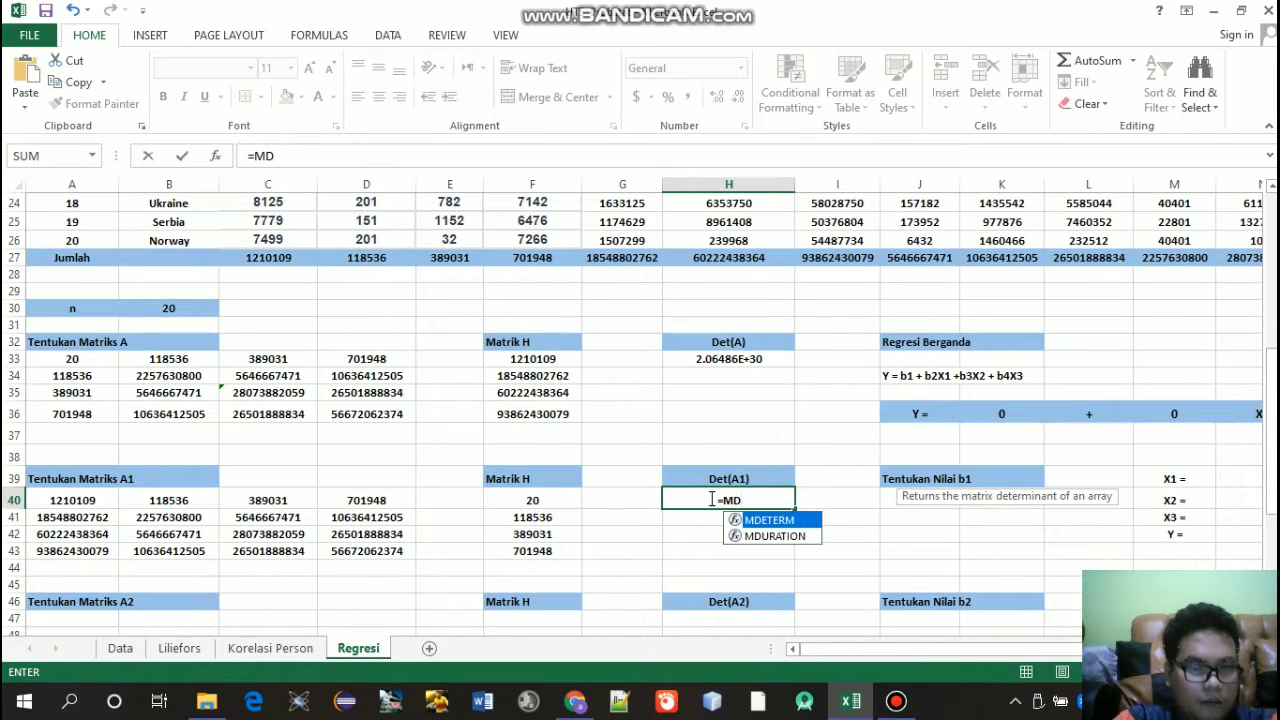
pyautogui.press('Tab')
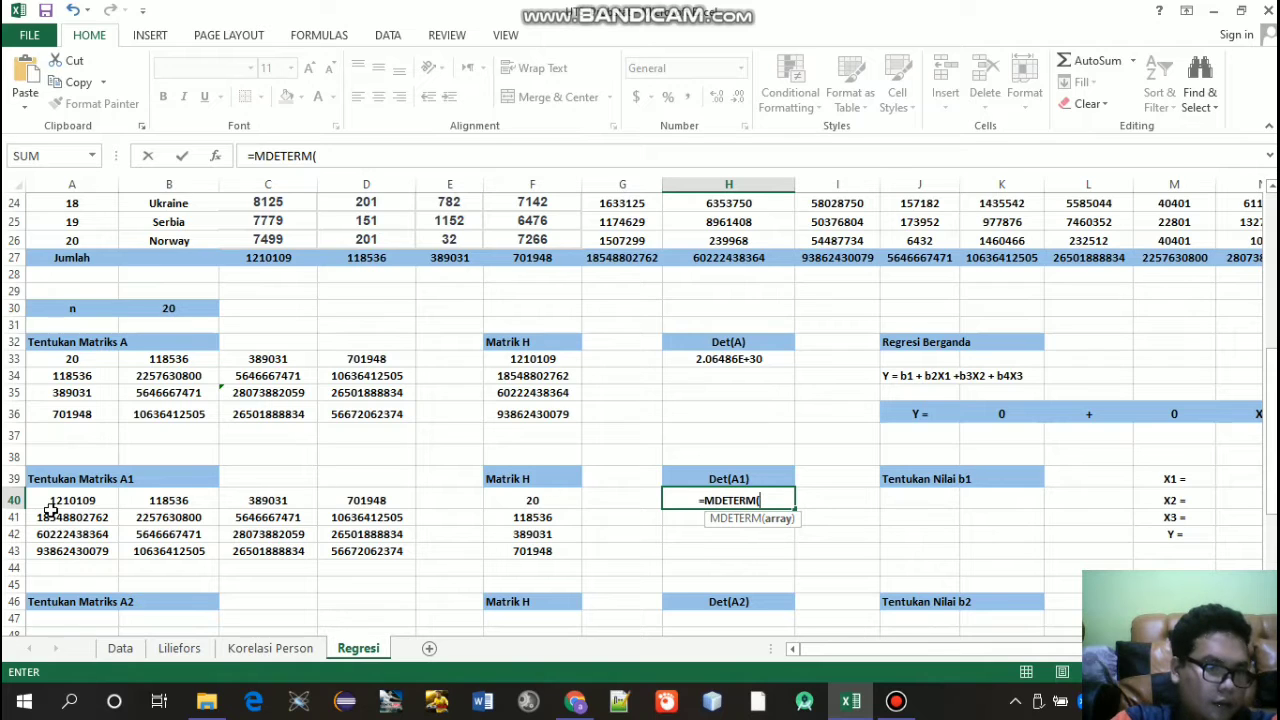
pyautogui.moveTo(50, 503); pyautogui.dragTo(362, 551)
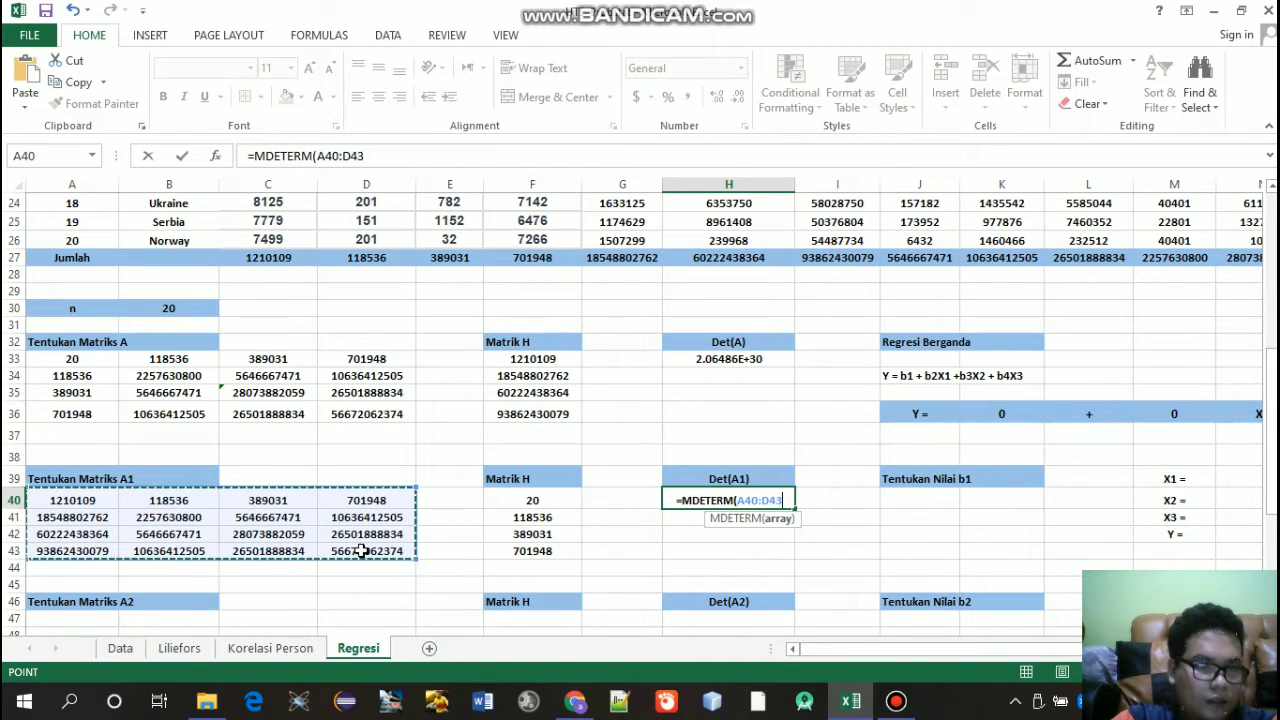
pyautogui.press('Return')
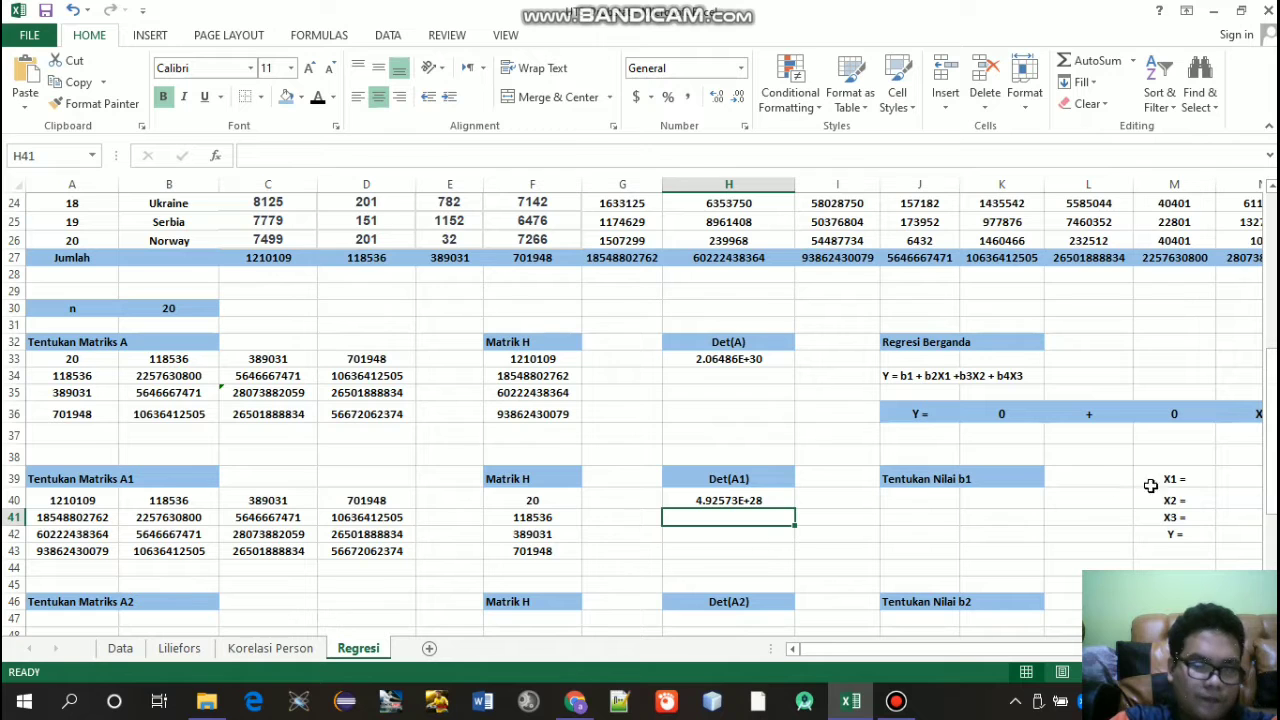
# Step: Start matrix A2 by linking cell A47 to matrix A's first value with =A33
pyautogui.moveTo(1272, 428); pyautogui.dragTo(1272, 435)
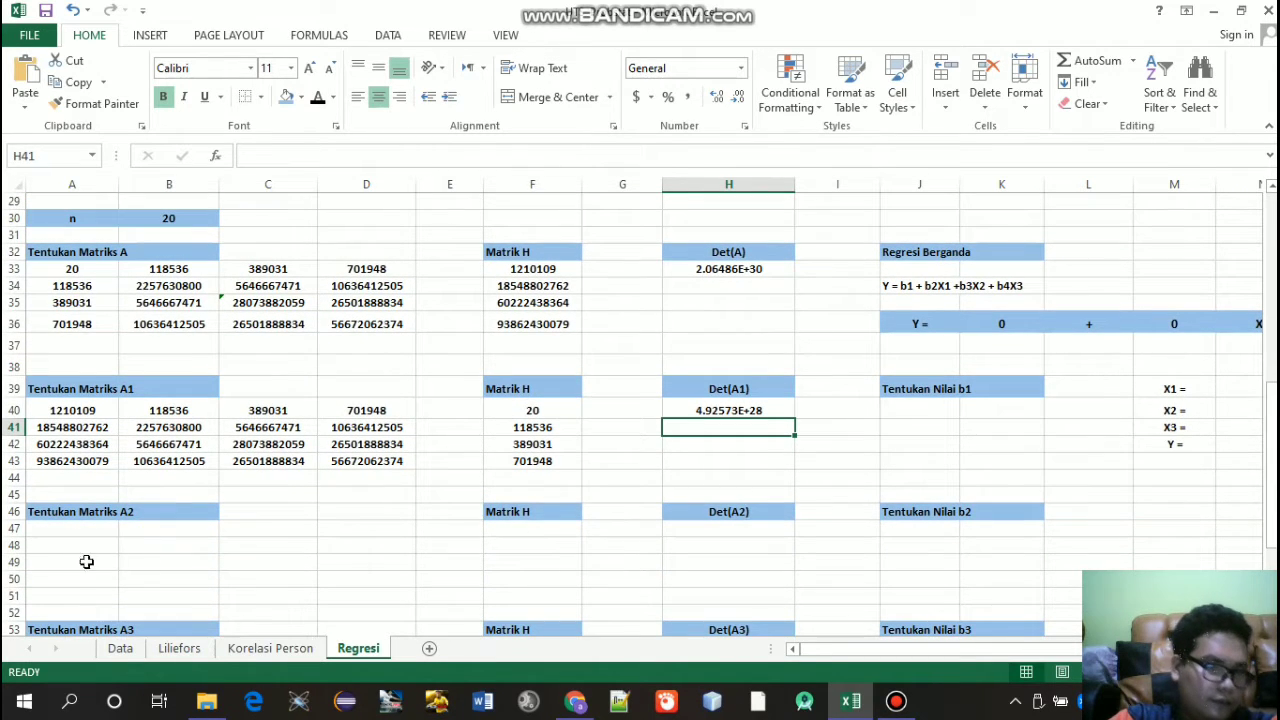
pyautogui.click(77, 529)
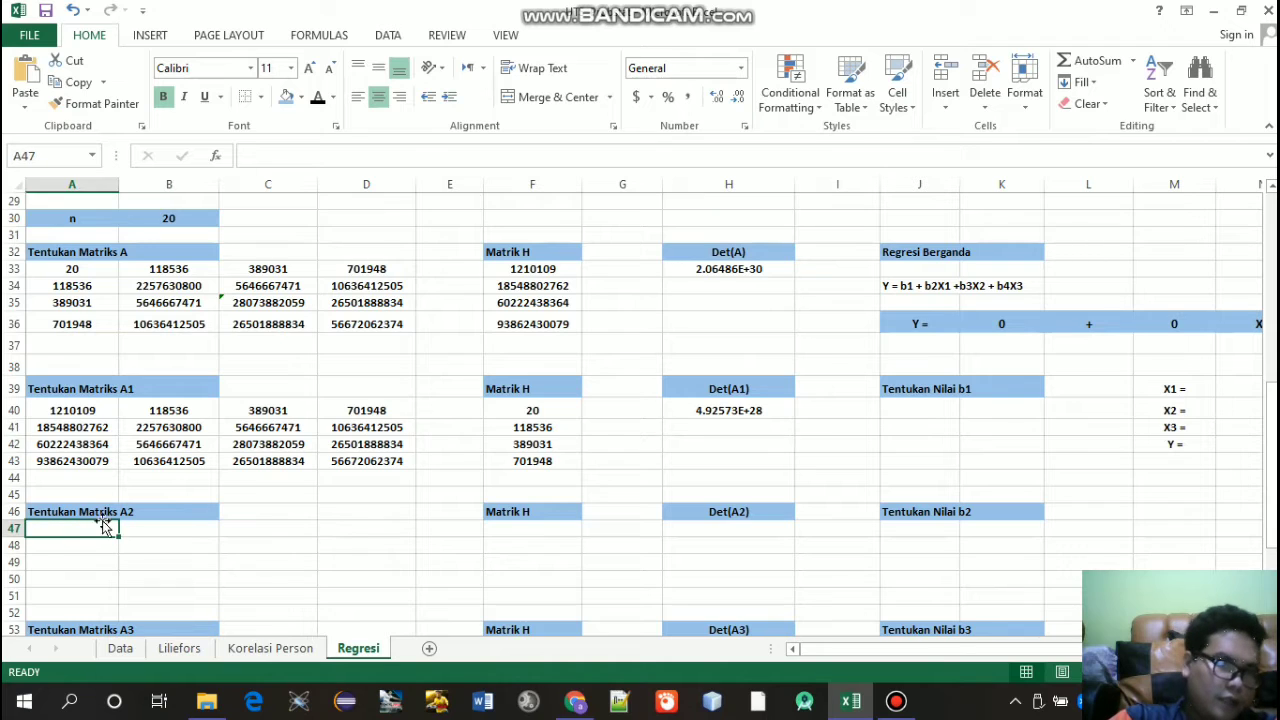
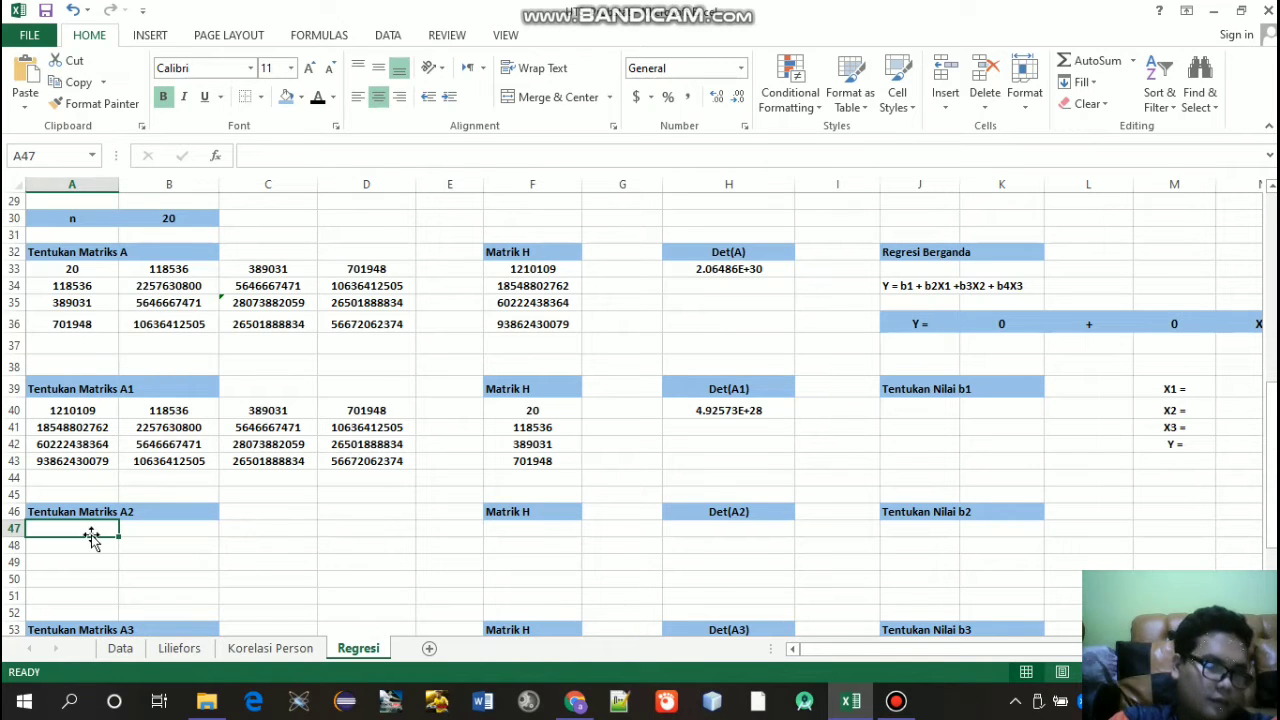
pyautogui.write('=')
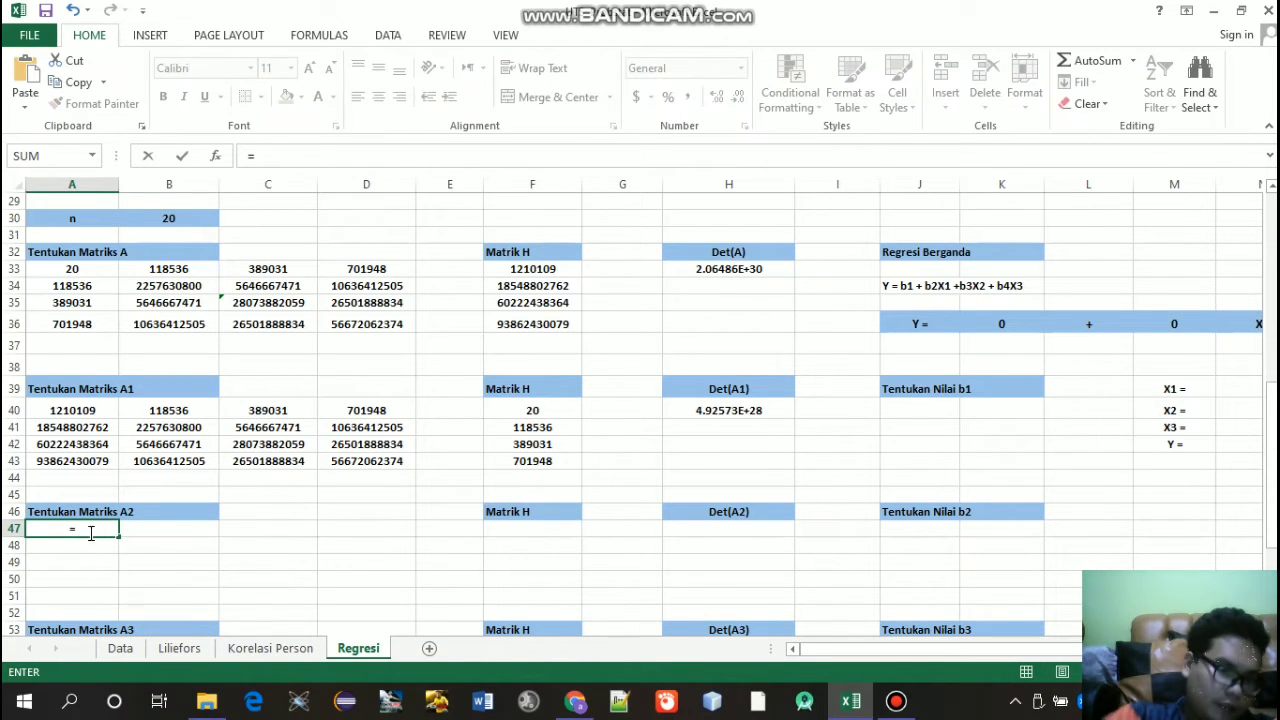
pyautogui.click(75, 268)
pyautogui.press('Return')
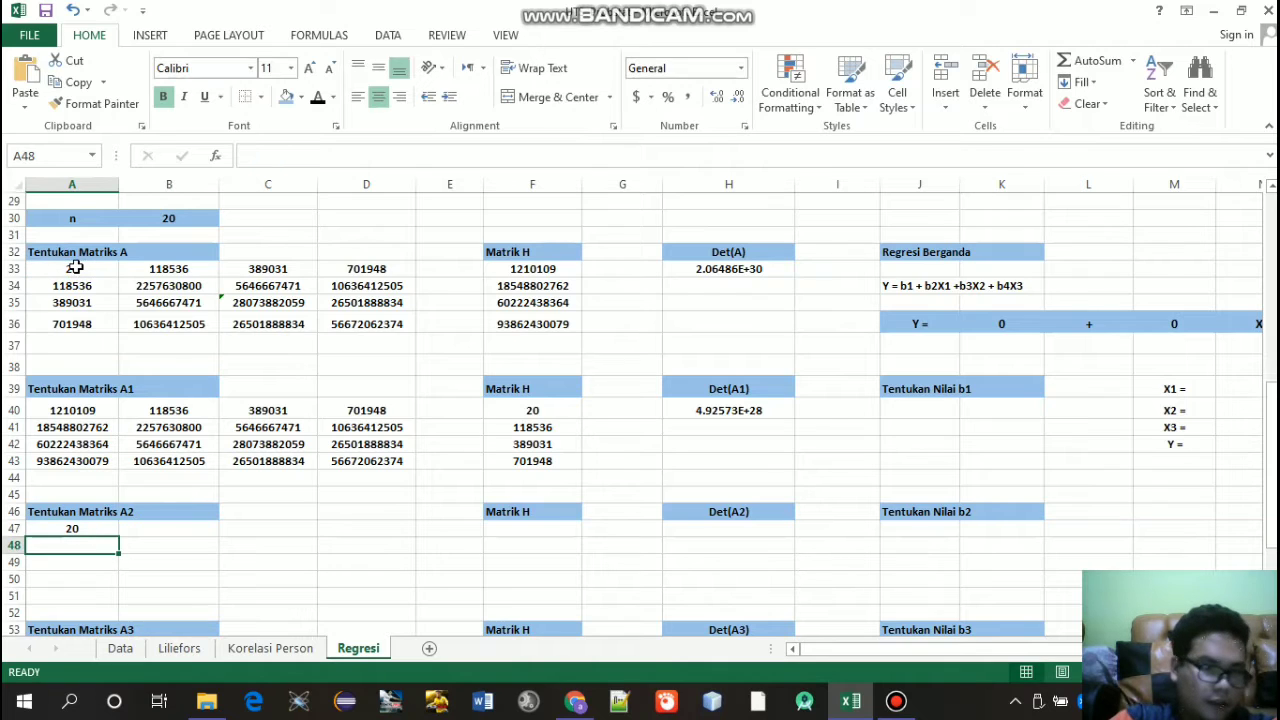
# Step: Complete matrix A2's first column down to A50, and fill B47:B50 with matrix A's Matrik H values starting from =F33
pyautogui.click(80, 528)
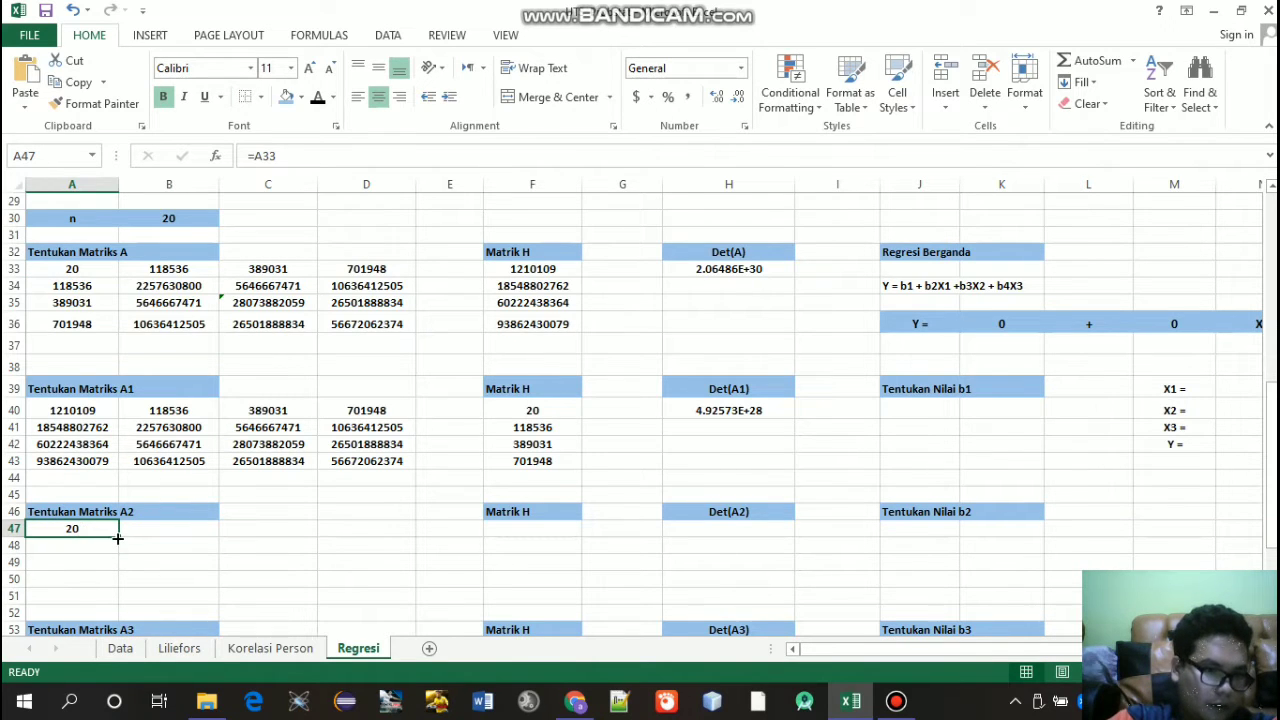
pyautogui.moveTo(117, 538); pyautogui.dragTo(117, 582)
pyautogui.click(175, 532)
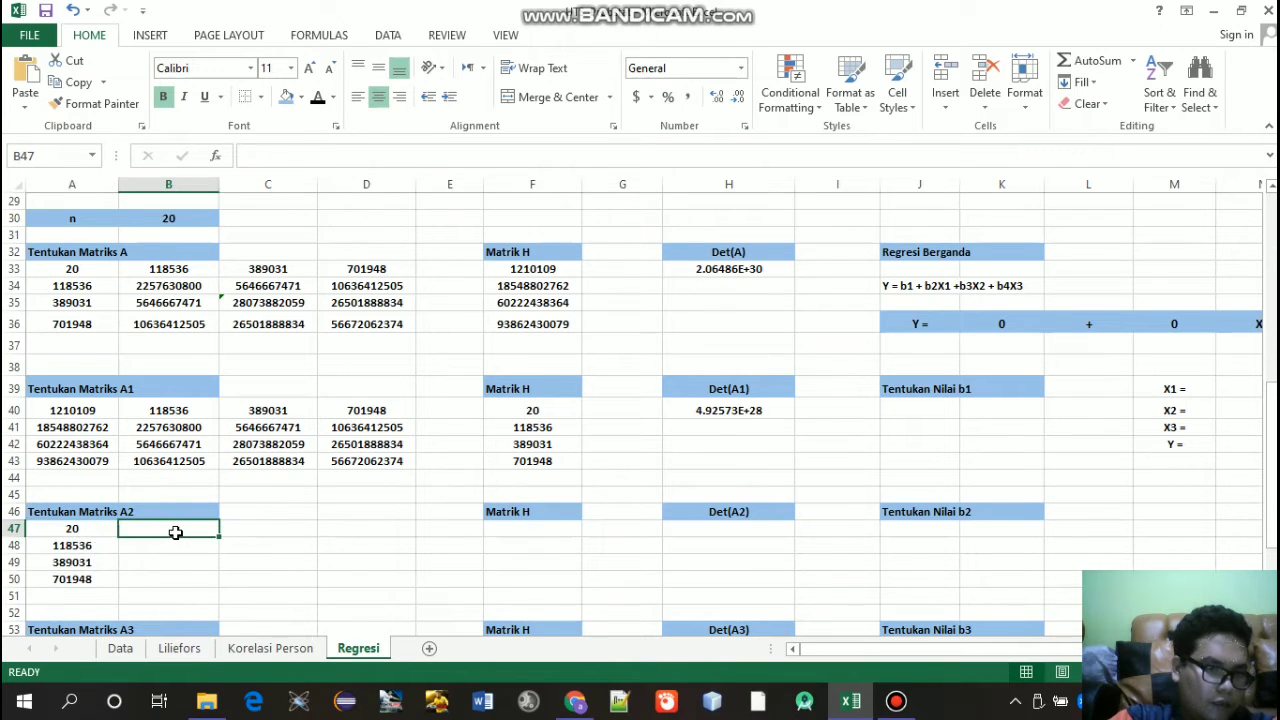
pyautogui.write('=')
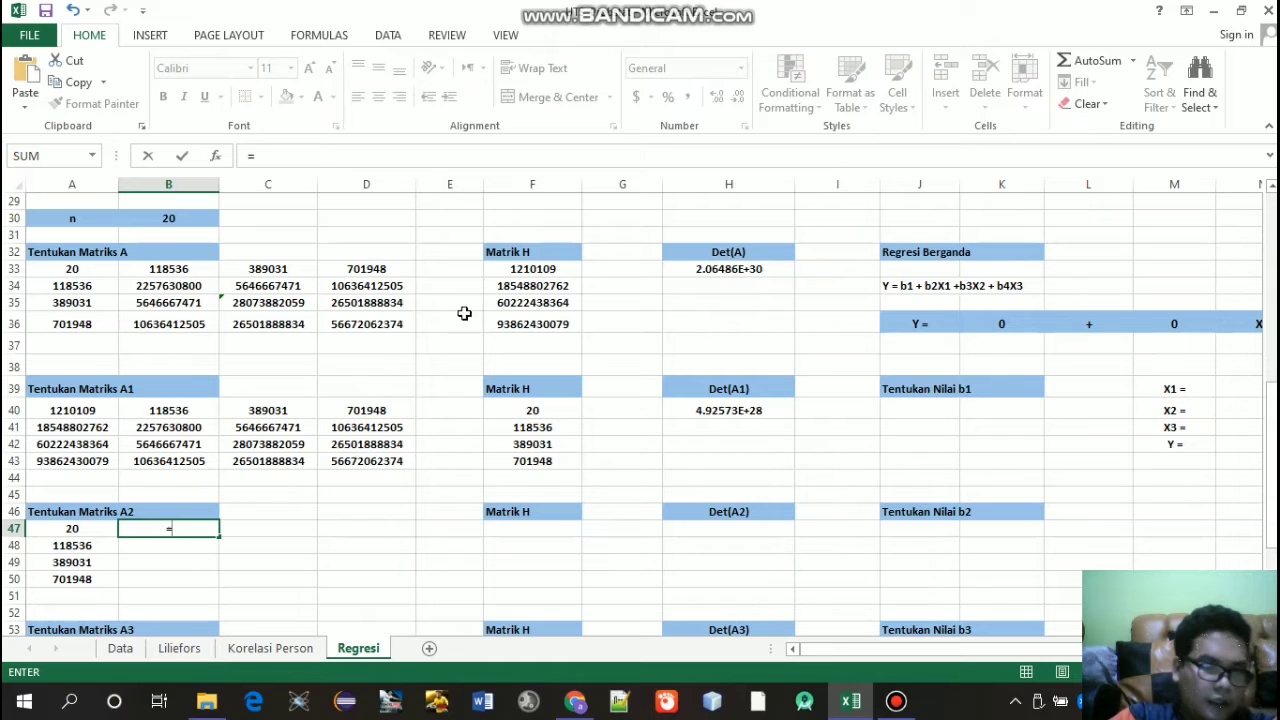
pyautogui.click(533, 269)
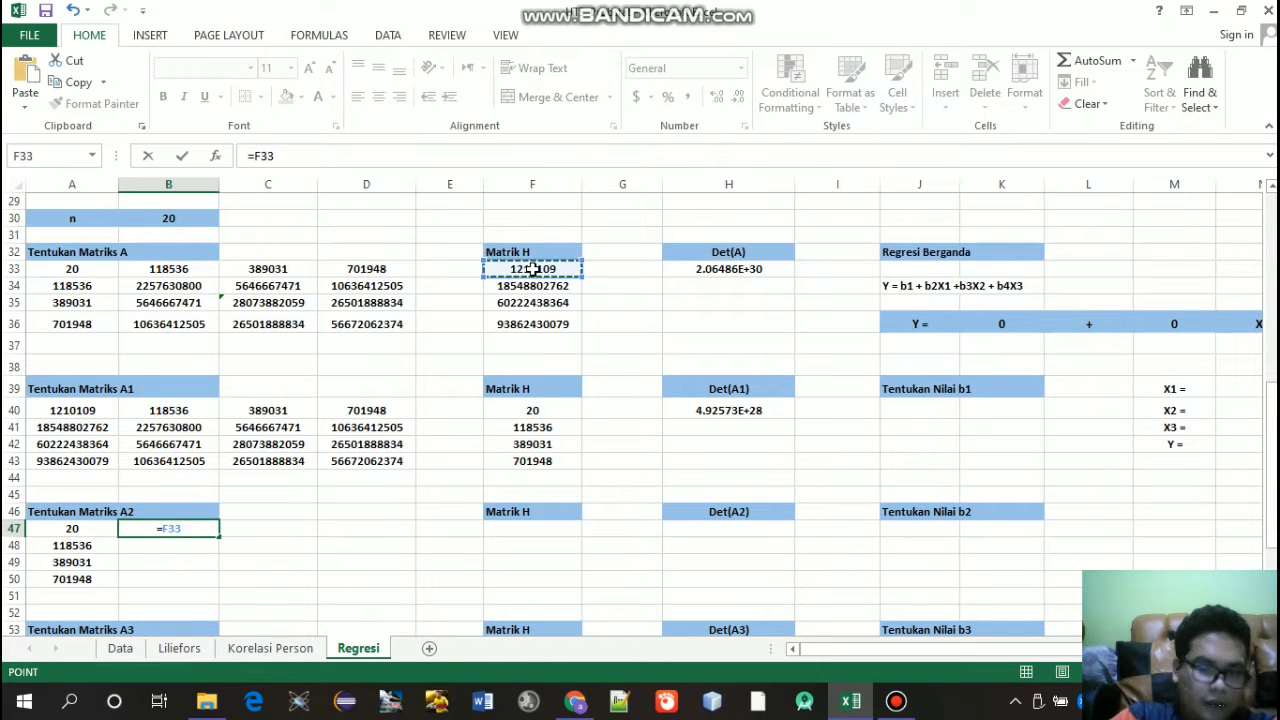
pyautogui.press('Return')
pyautogui.click(185, 531)
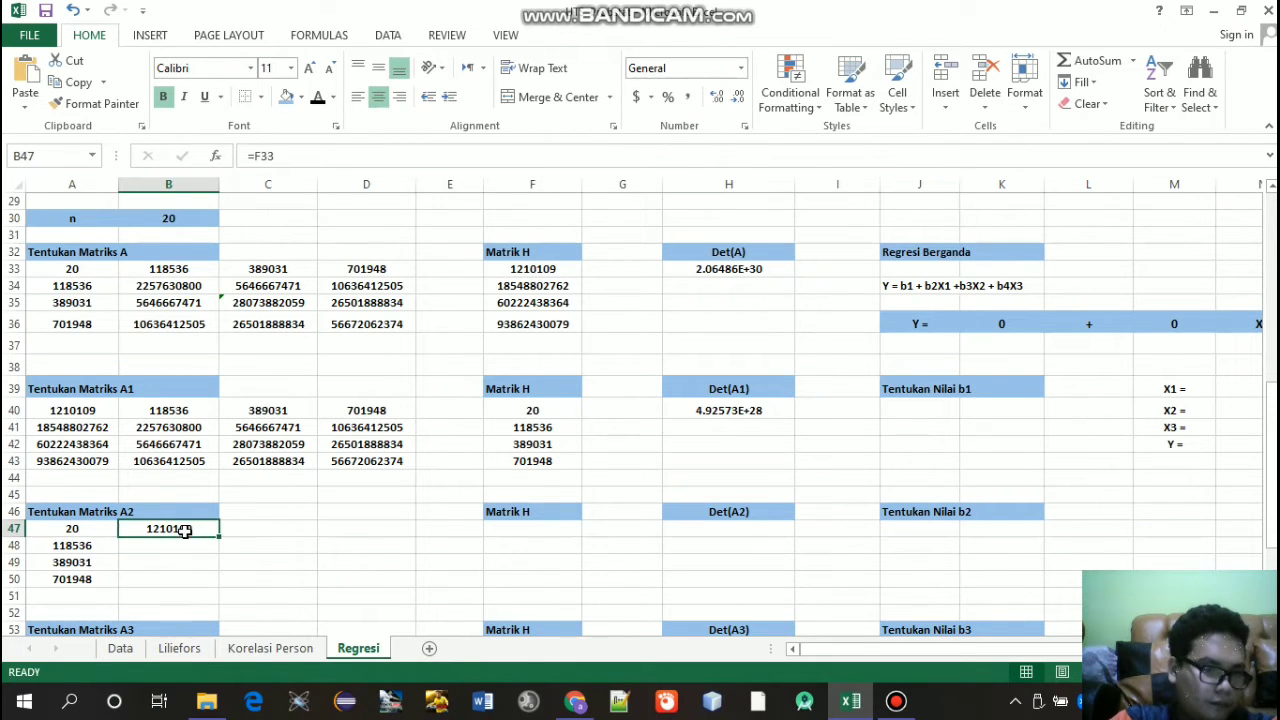
pyautogui.moveTo(220, 537); pyautogui.dragTo(212, 584)
# Step: Fill the last two columns of matrix A2, C47:D50, with matrix A's values starting from =C33
pyautogui.click(287, 526)
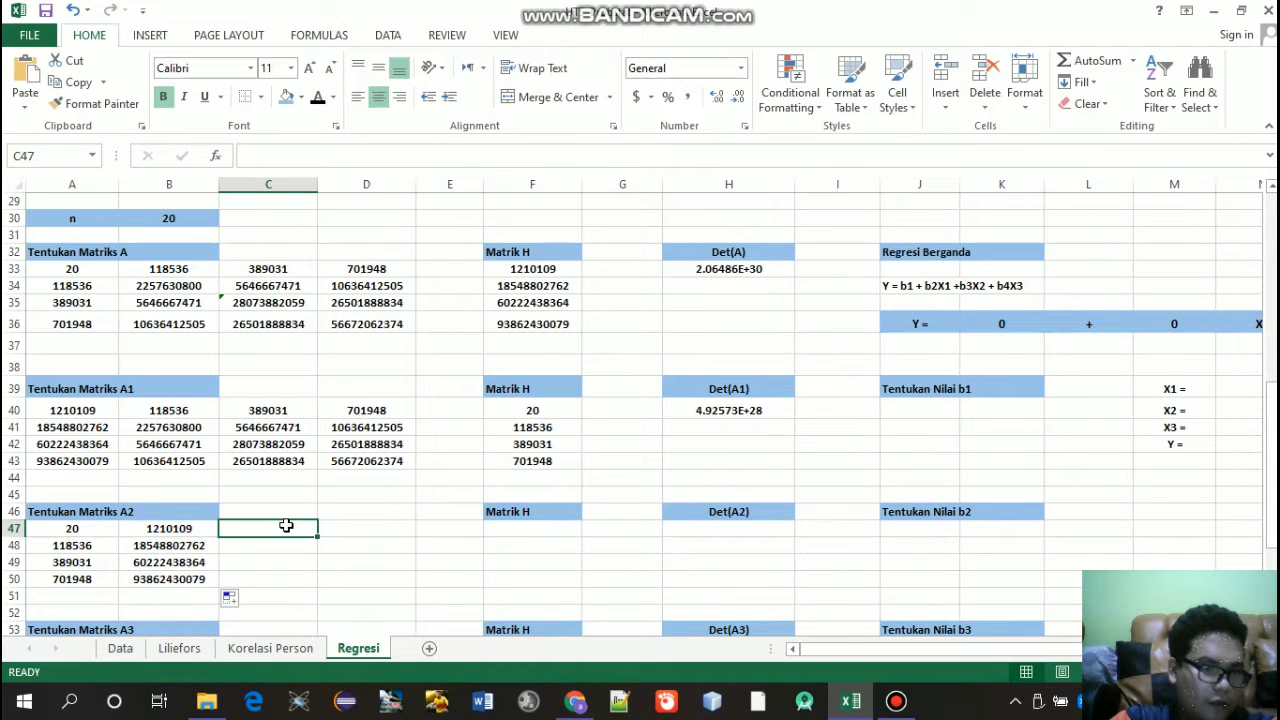
pyautogui.write('=')
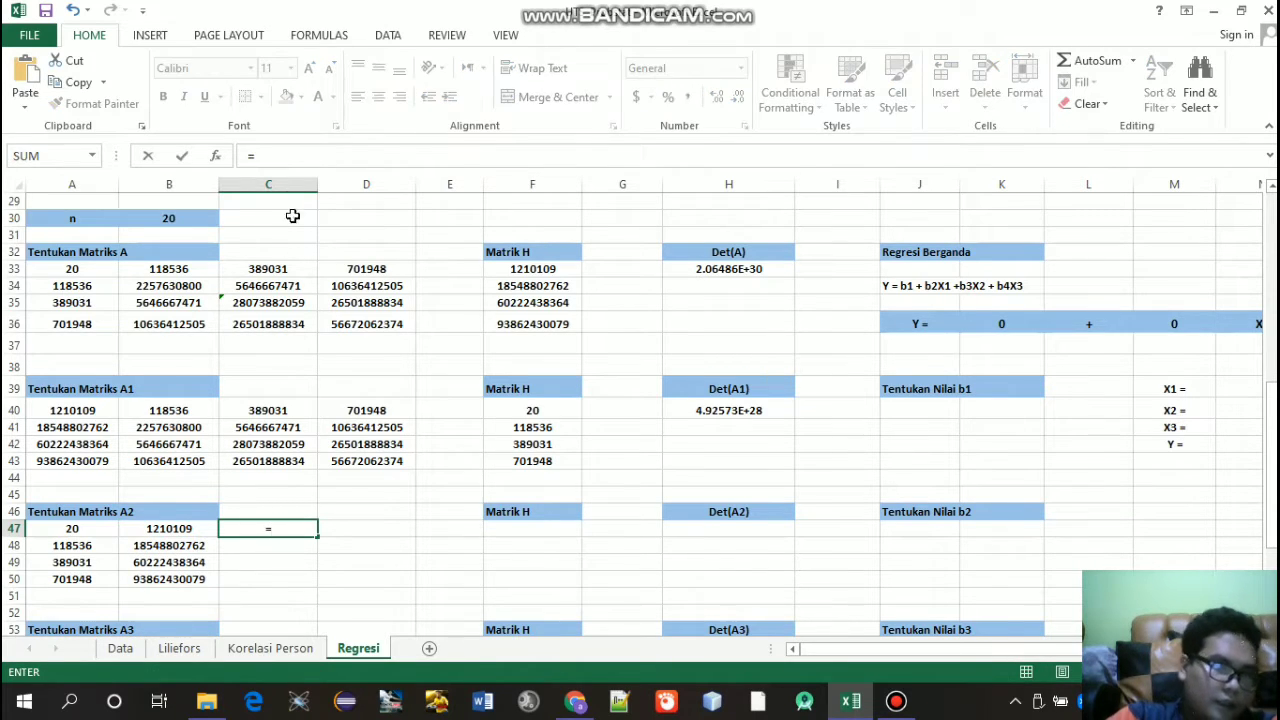
pyautogui.click(256, 270)
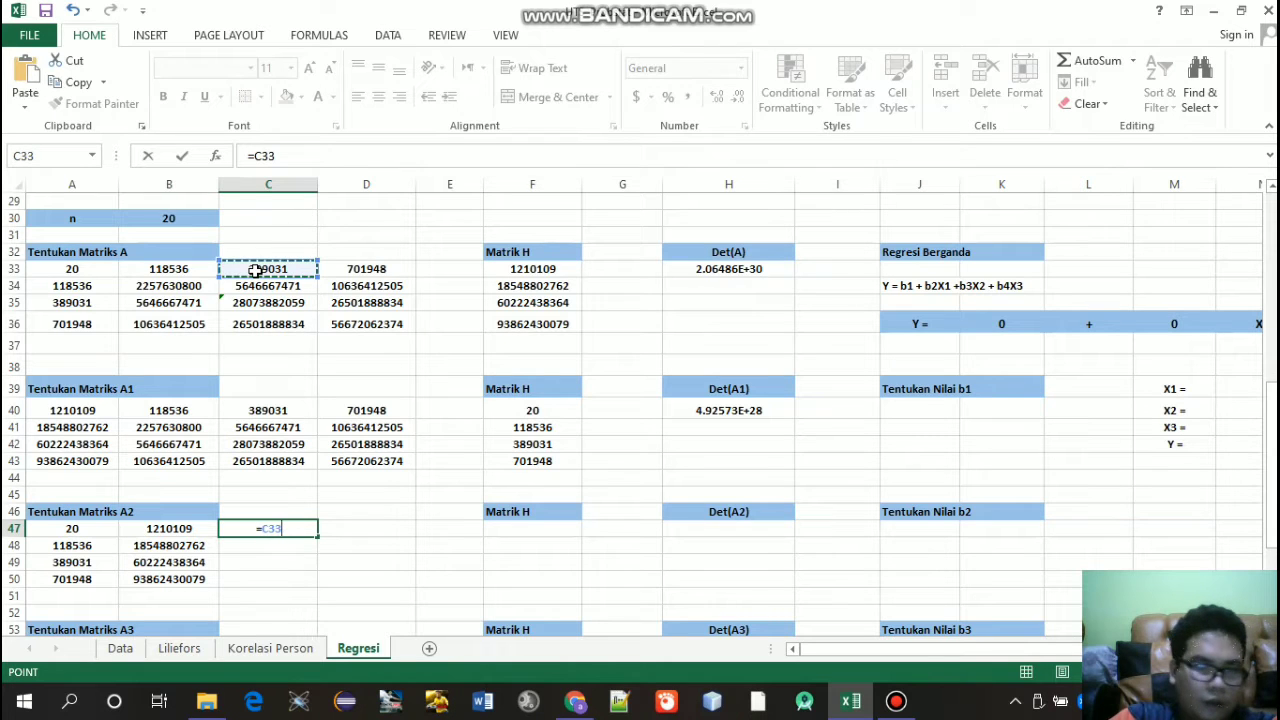
pyautogui.press('Return')
pyautogui.click(312, 535)
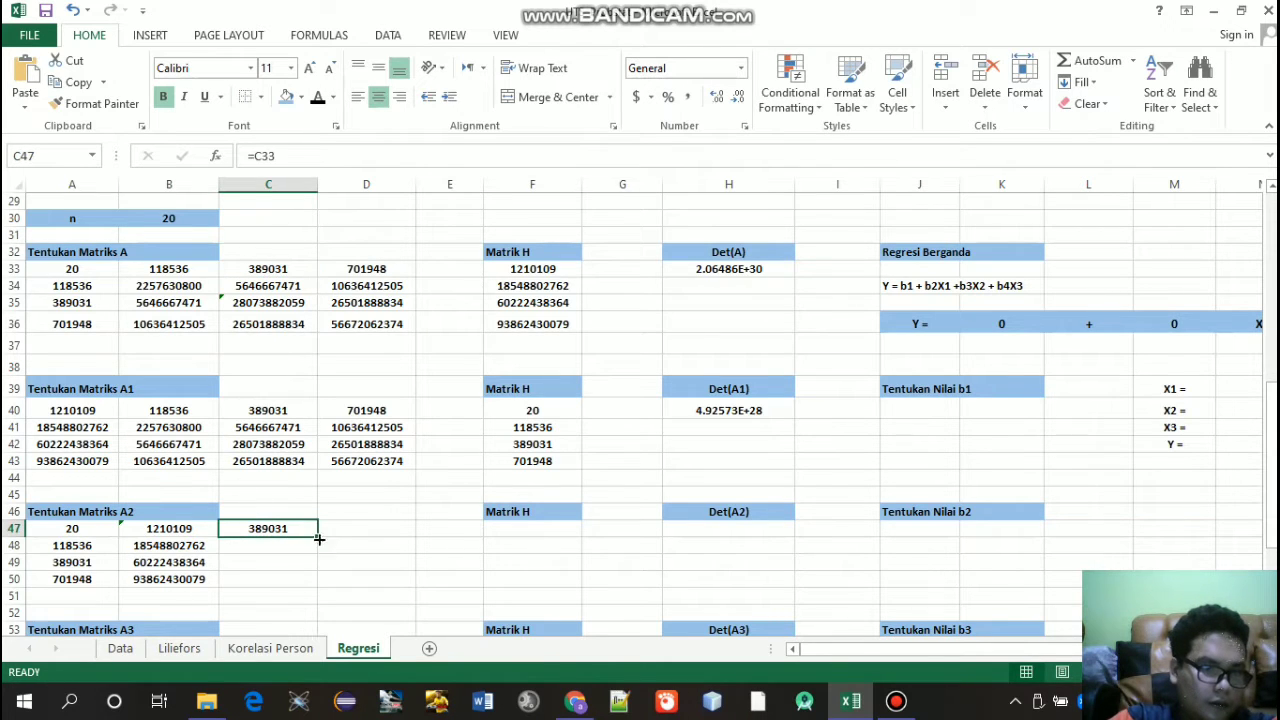
pyautogui.moveTo(316, 537); pyautogui.dragTo(369, 581)
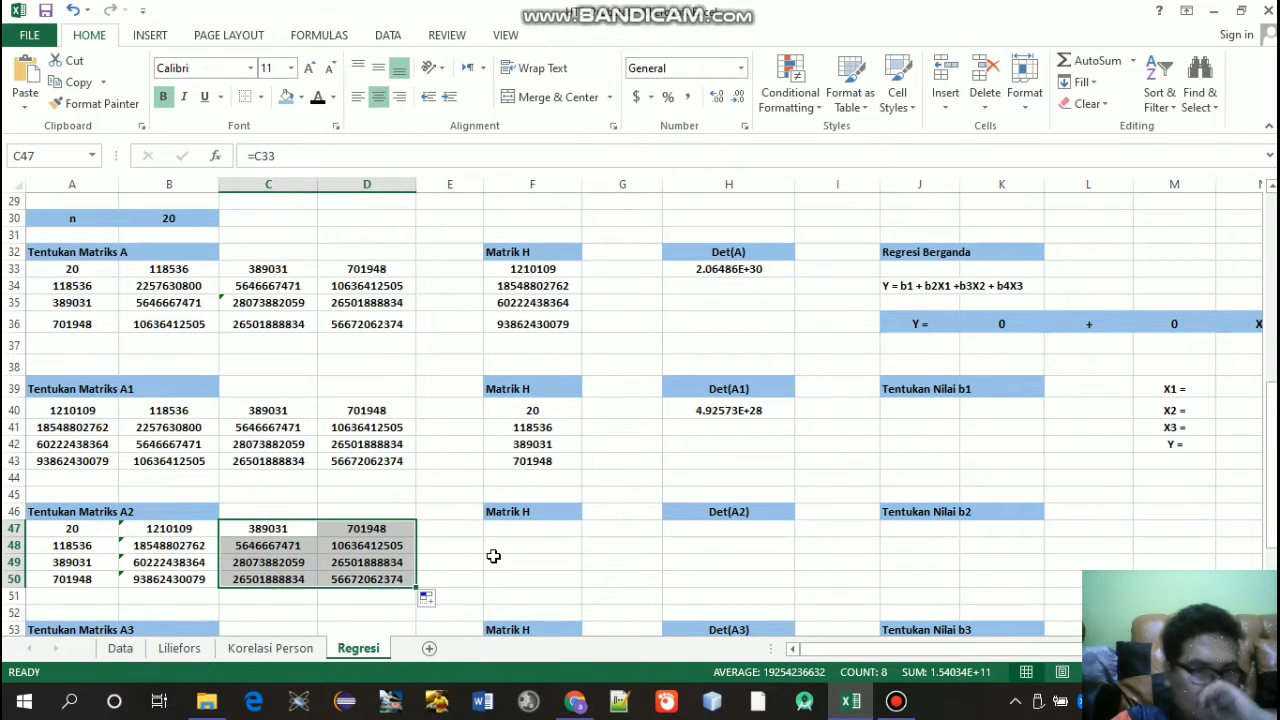
# Step: Fill the Matrik H column beside matrix A2, F47:F50, with matrix A's second column starting from =B33
pyautogui.click(505, 532)
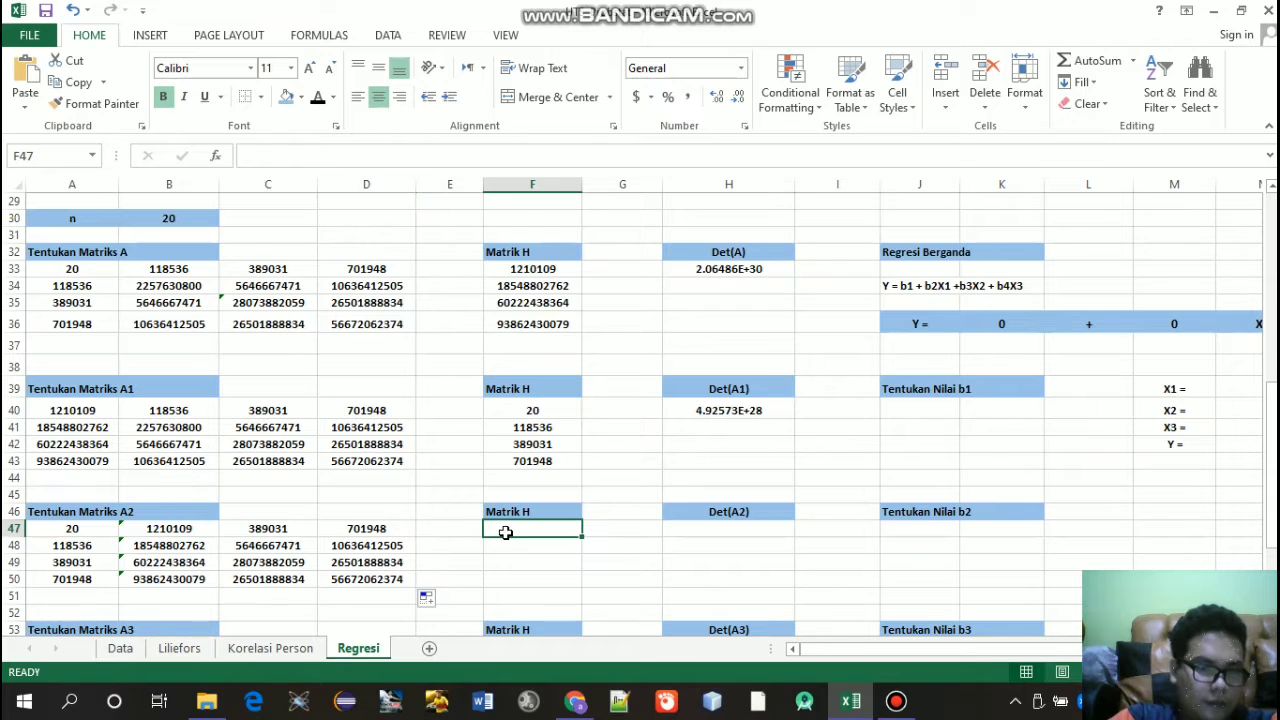
pyautogui.write('=')
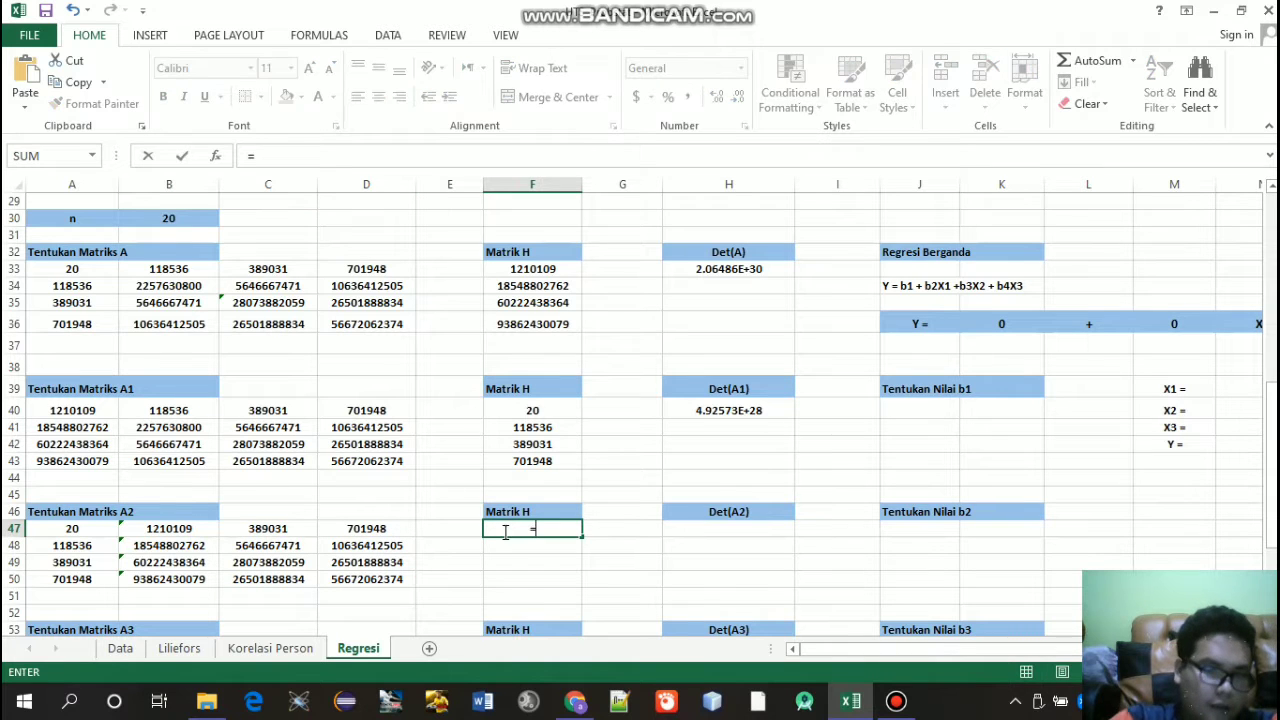
pyautogui.click(171, 263)
pyautogui.press('Return')
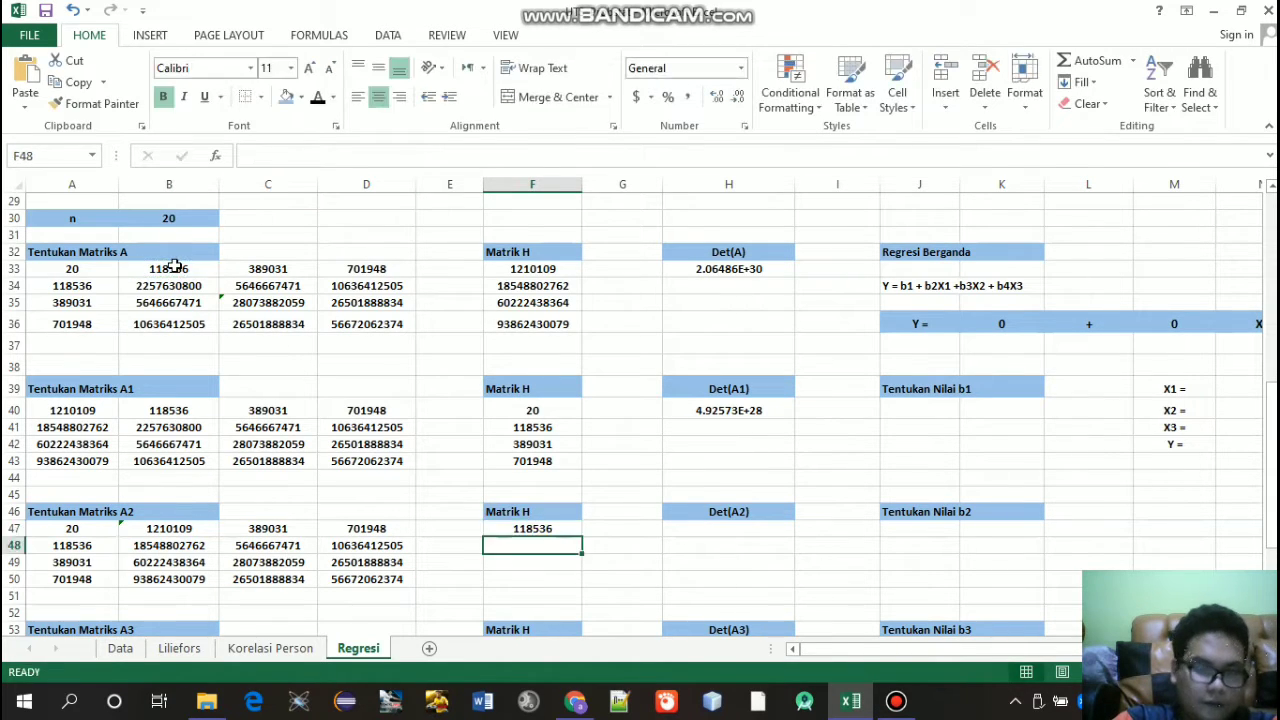
pyautogui.click(550, 533)
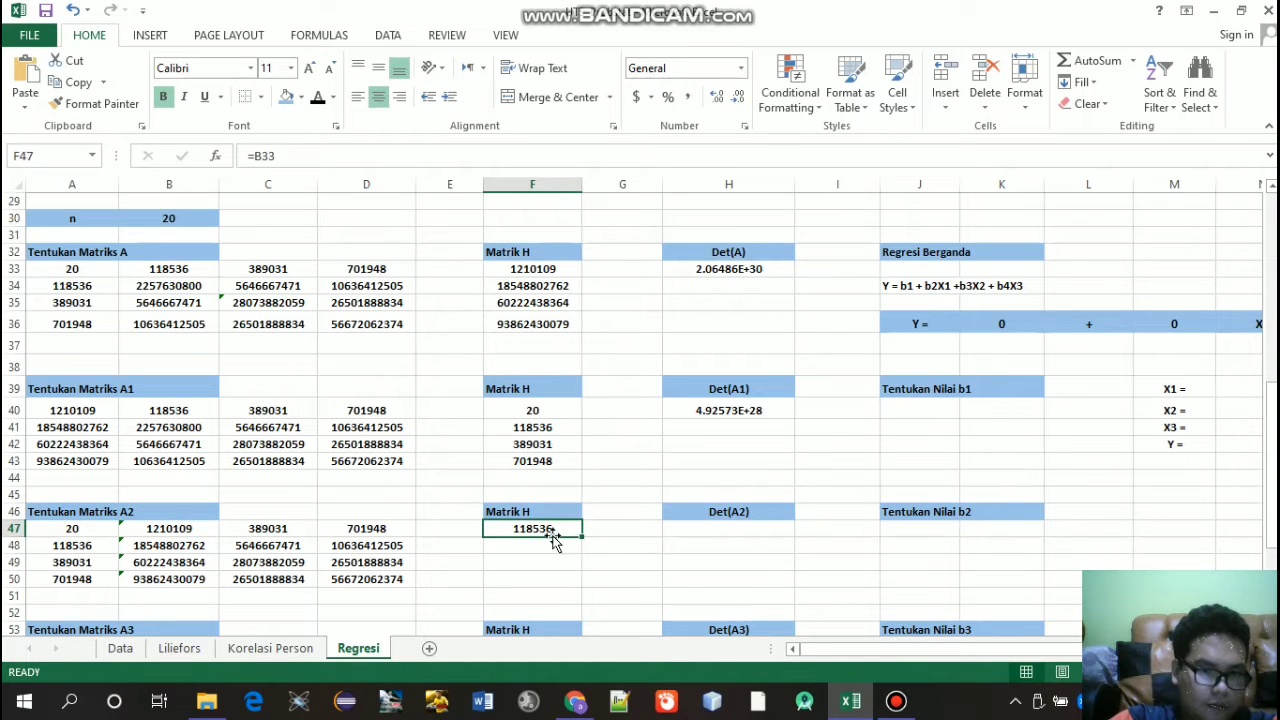
pyautogui.moveTo(580, 536); pyautogui.dragTo(570, 590)
# Step: Compute Det(A2) in cell H47 by applying MDETERM to matrix A2, A47:D50
pyautogui.click(719, 532)
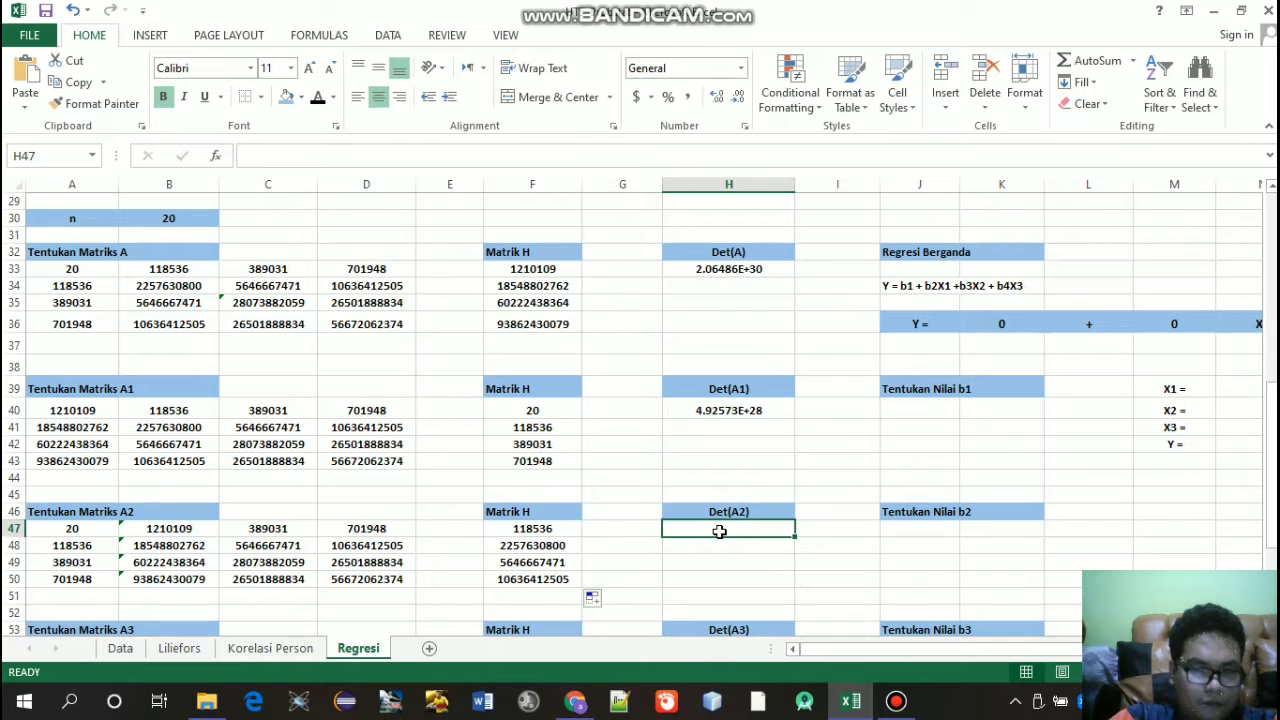
pyautogui.write('=')
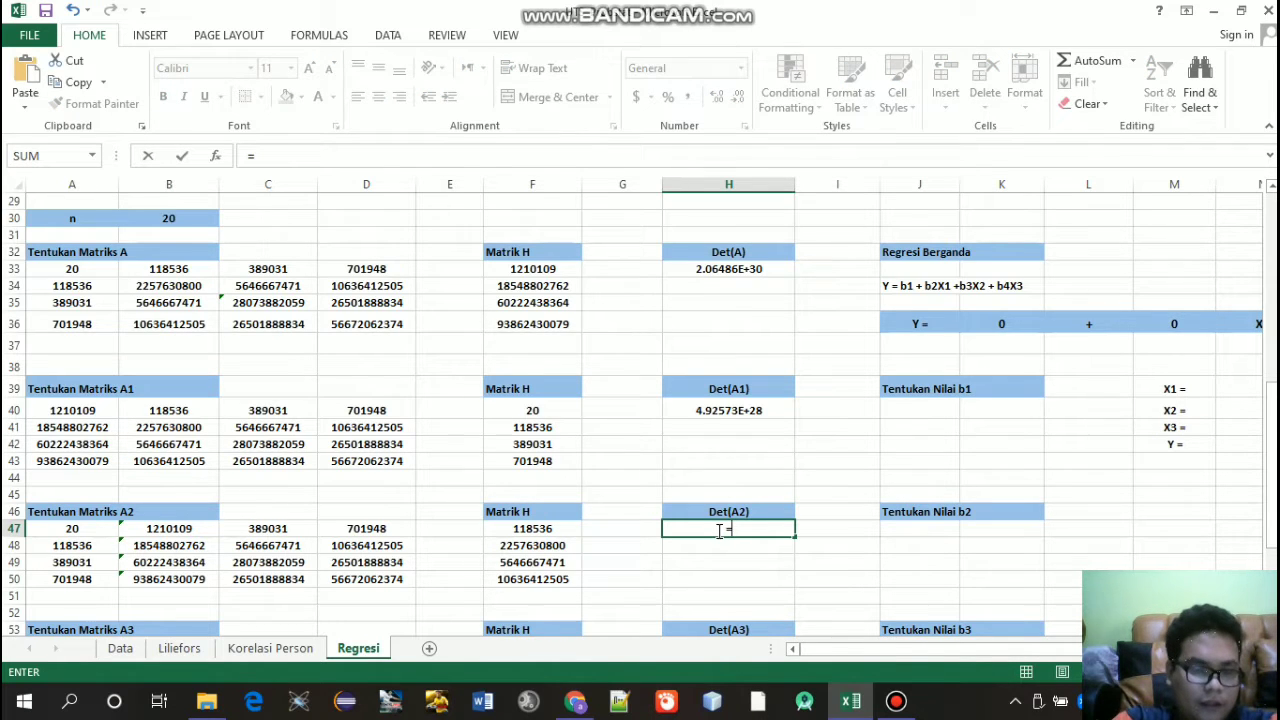
pyautogui.write('MD')
pyautogui.press('Tab')
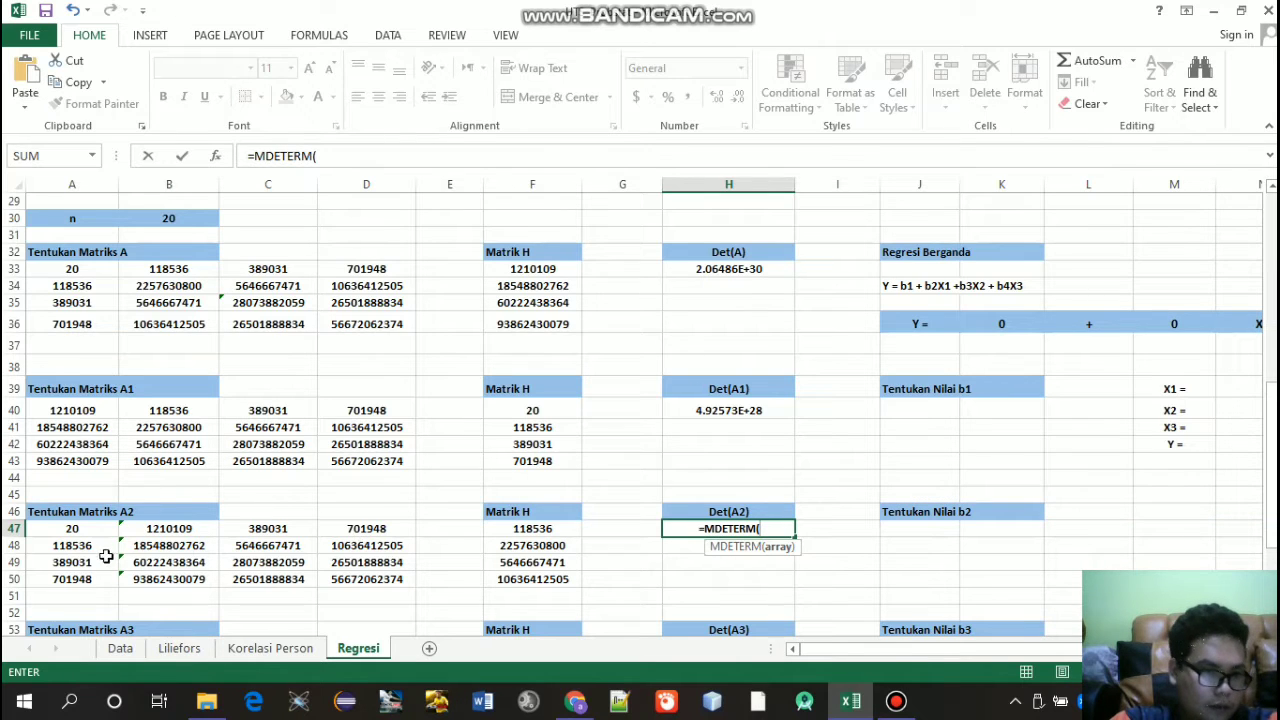
pyautogui.moveTo(80, 529); pyautogui.dragTo(360, 590)
pyautogui.press('Return')
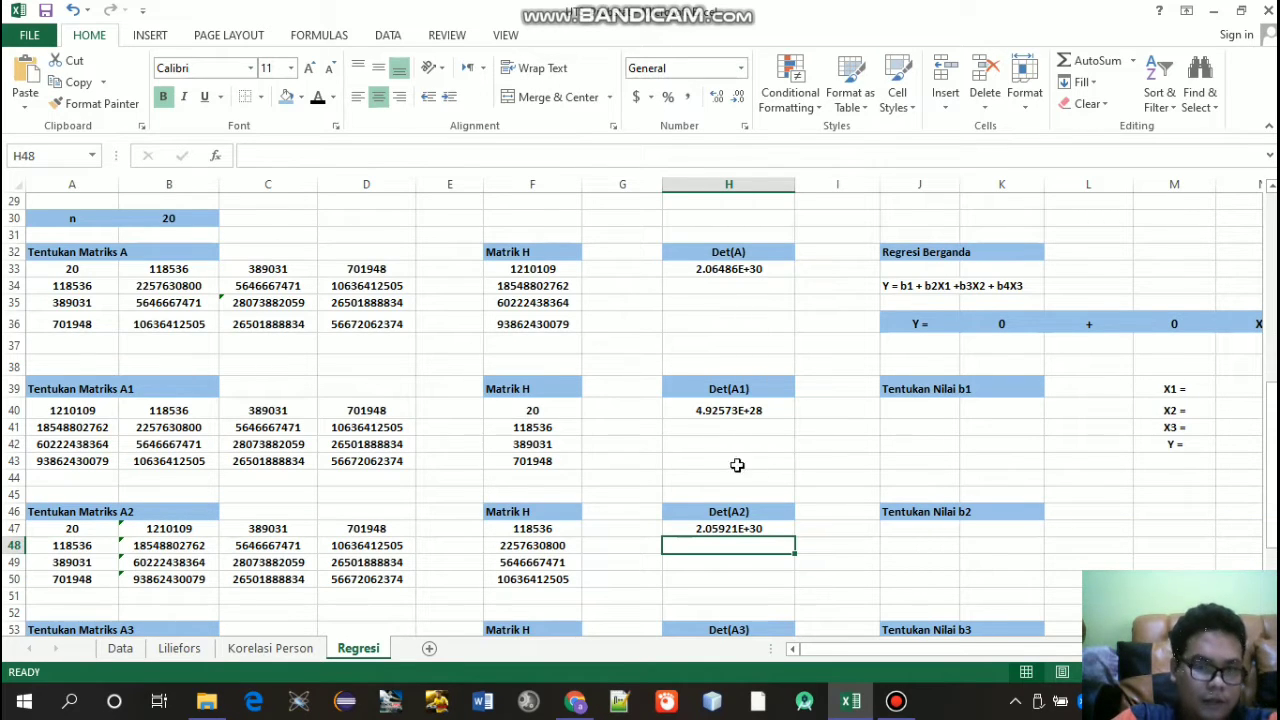
# Step: Fill the first two columns of matrix A3, A54:B57, with matrix A's values starting from =A33
pyautogui.moveTo(1270, 420); pyautogui.dragTo(1257, 437)
pyautogui.click(87, 485)
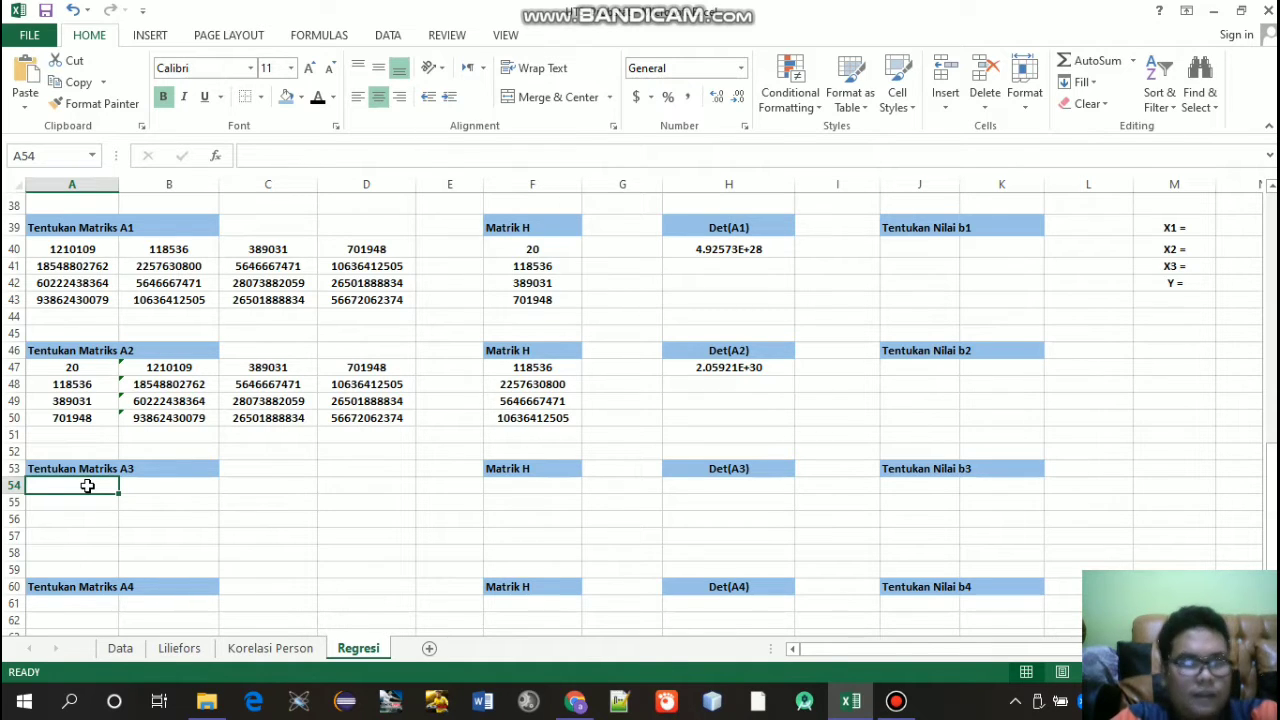
pyautogui.write('=')
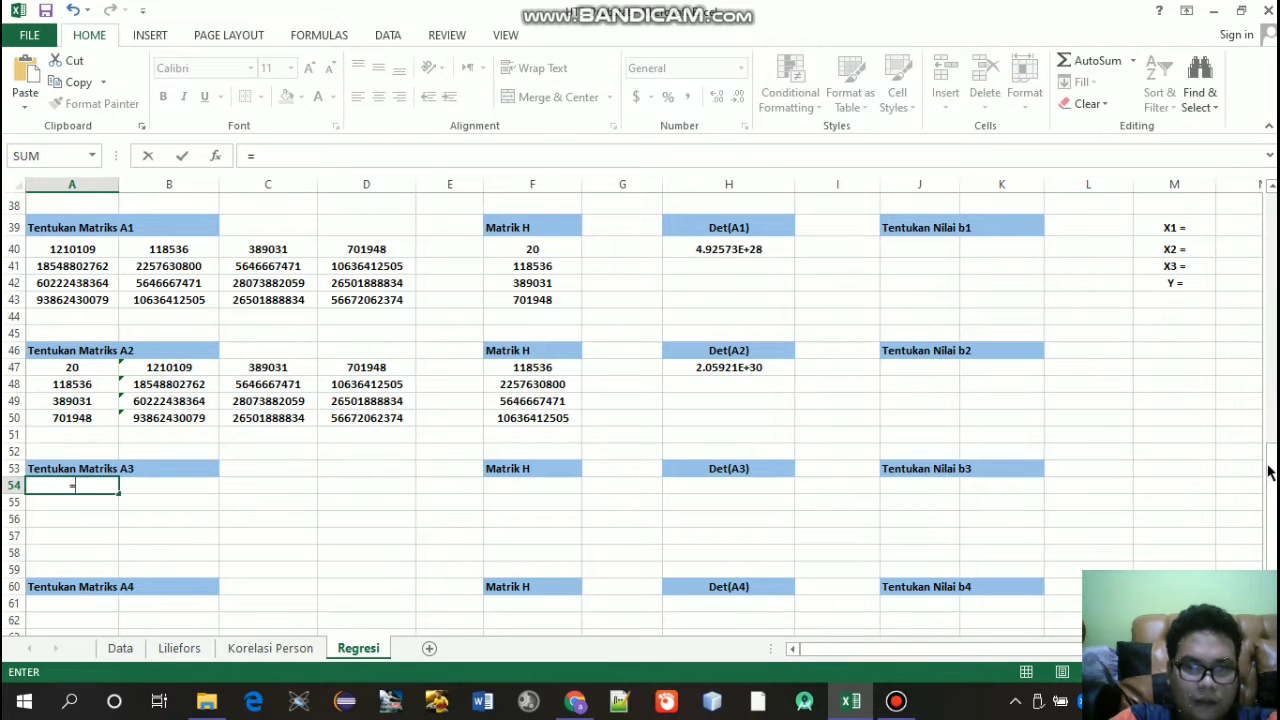
pyautogui.moveTo(1268, 472); pyautogui.dragTo(1272, 430)
pyautogui.click(103, 218)
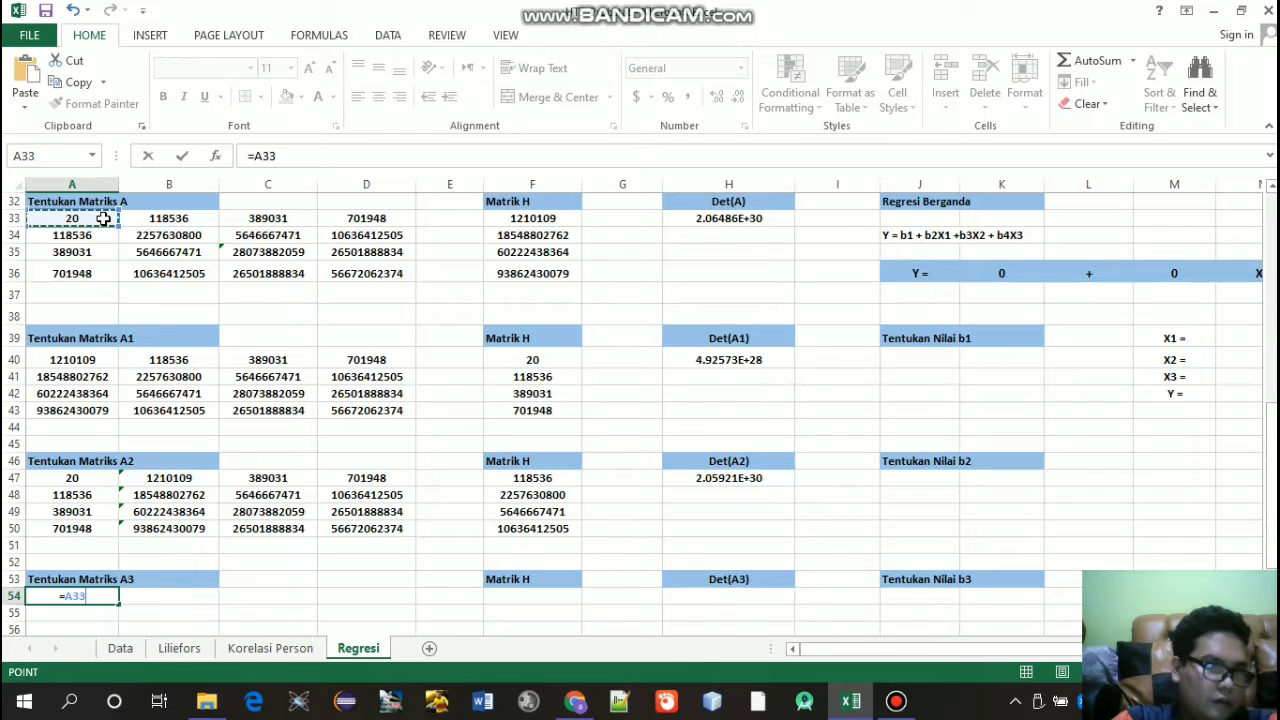
pyautogui.press('Return')
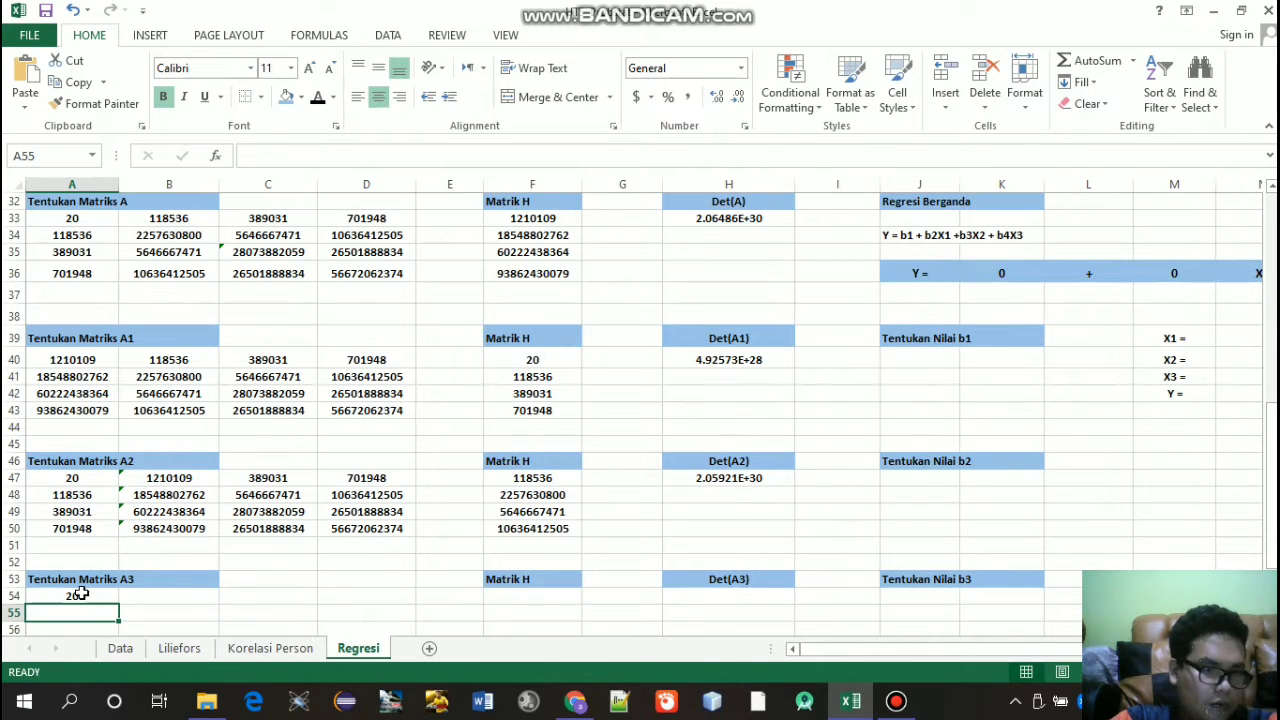
pyautogui.rightClick(84, 596)
pyautogui.press('Escape')
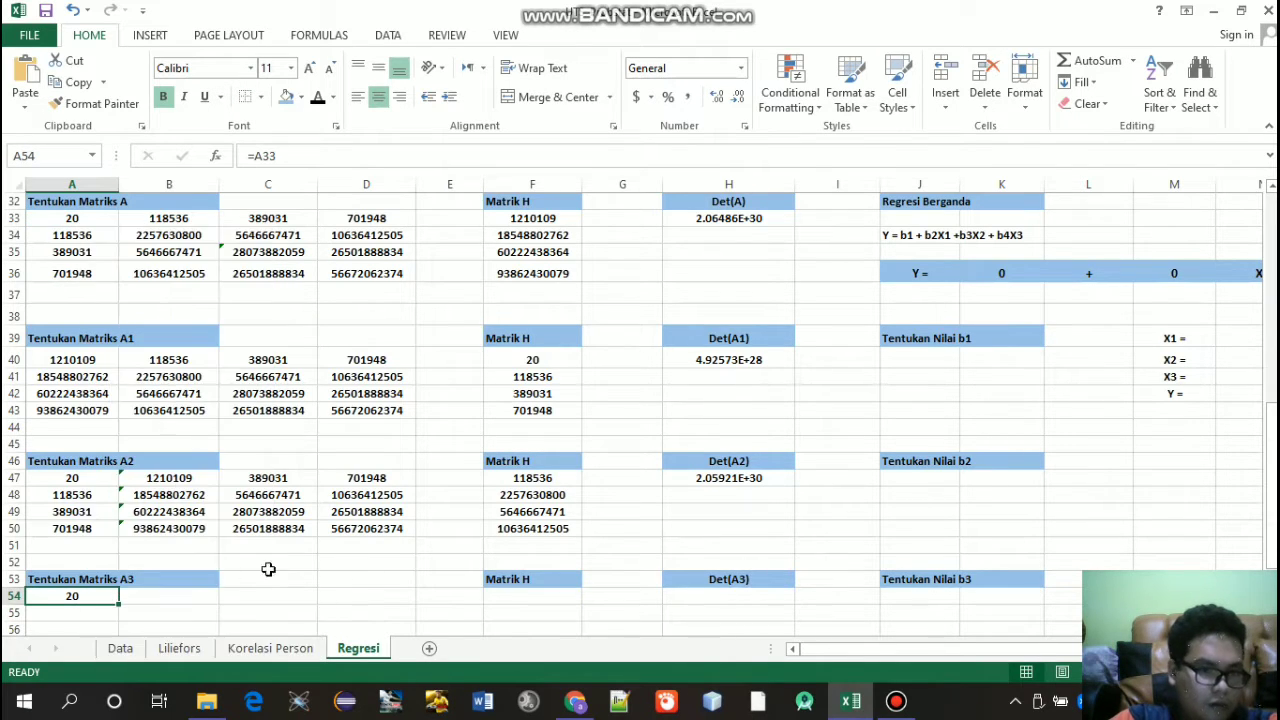
pyautogui.moveTo(118, 605); pyautogui.dragTo(207, 545)
# Step: Fill the third column of matrix A3, C54:C57, with matrix A's Matrik H values starting from =F33
pyautogui.click(278, 487)
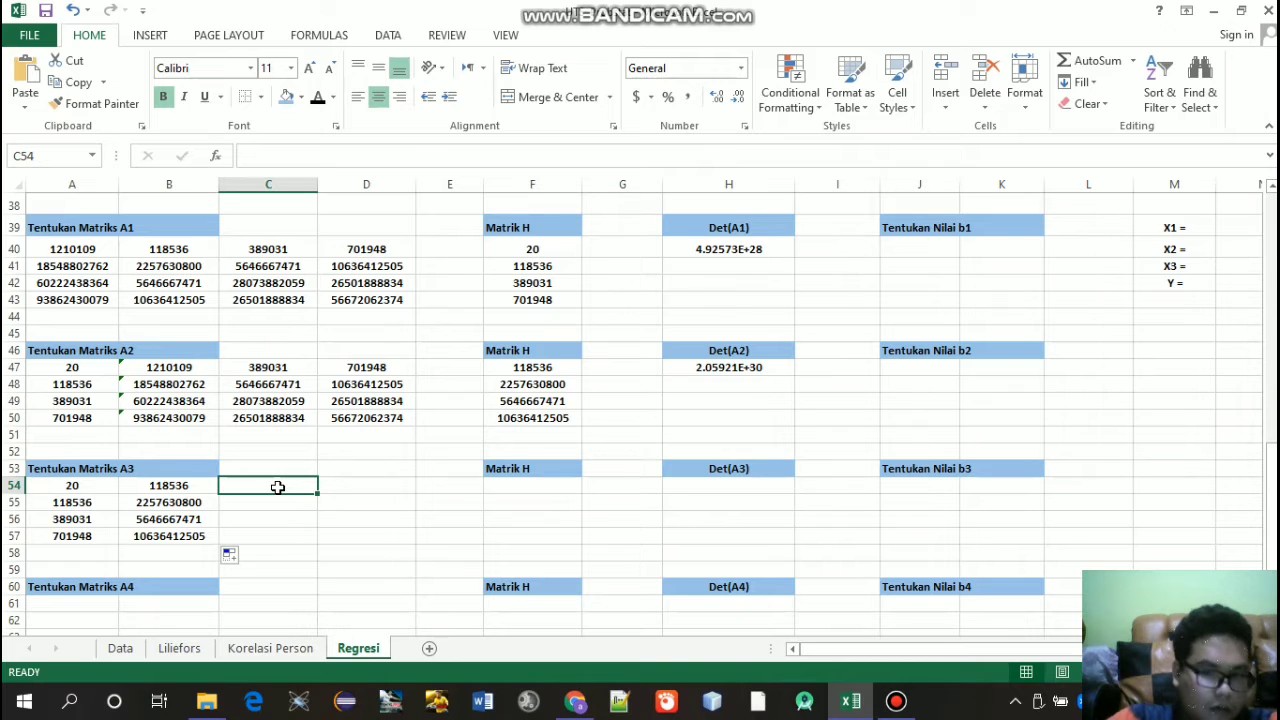
pyautogui.write('=')
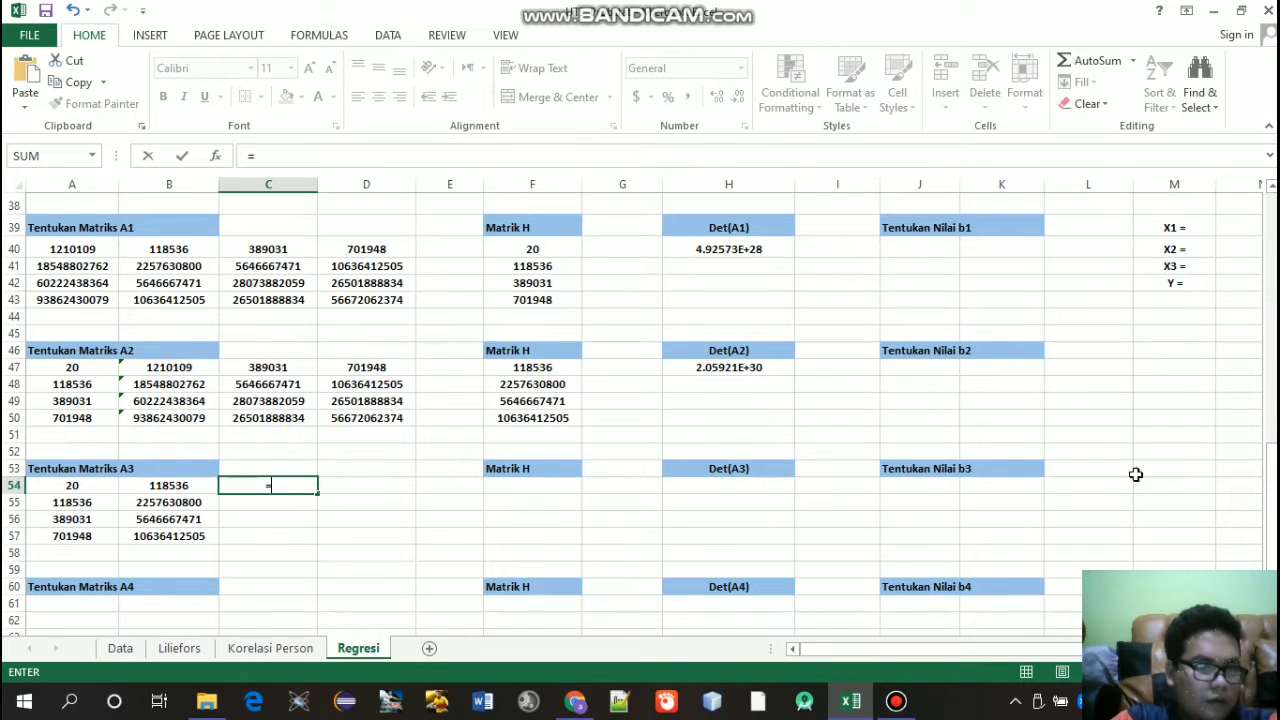
pyautogui.moveTo(1272, 484); pyautogui.dragTo(1272, 429)
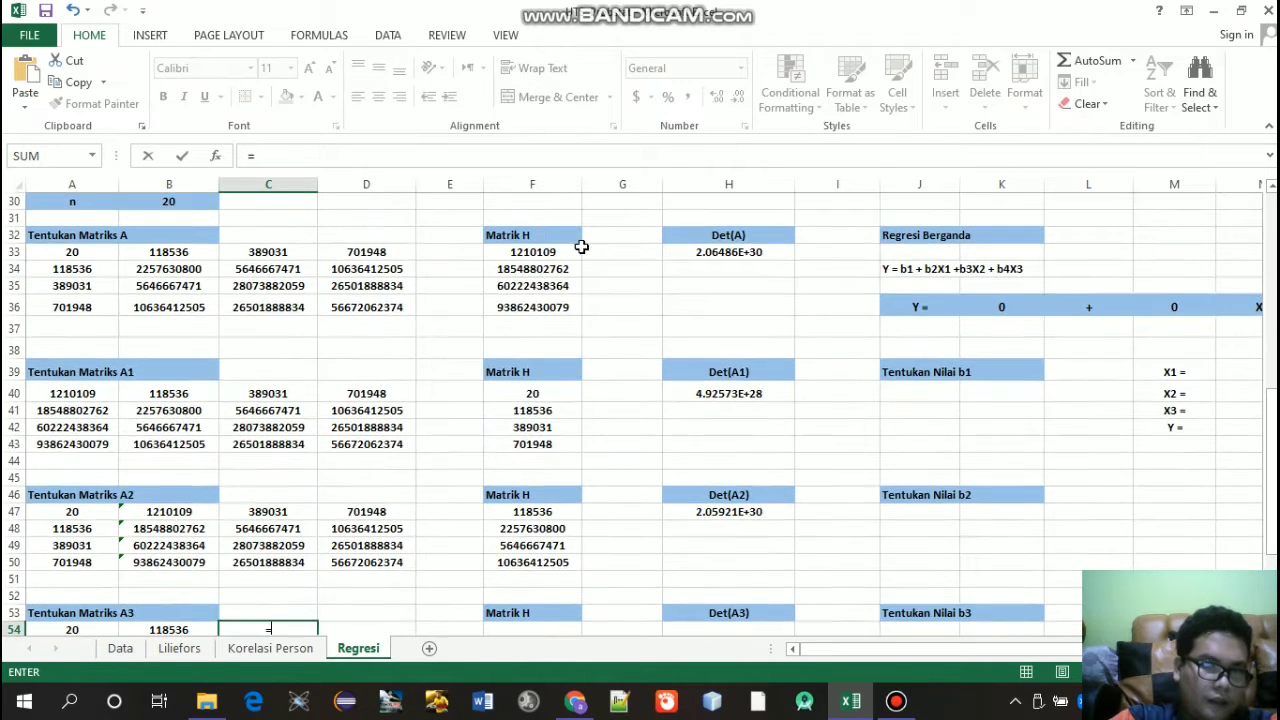
pyautogui.click(547, 252)
pyautogui.press('Return')
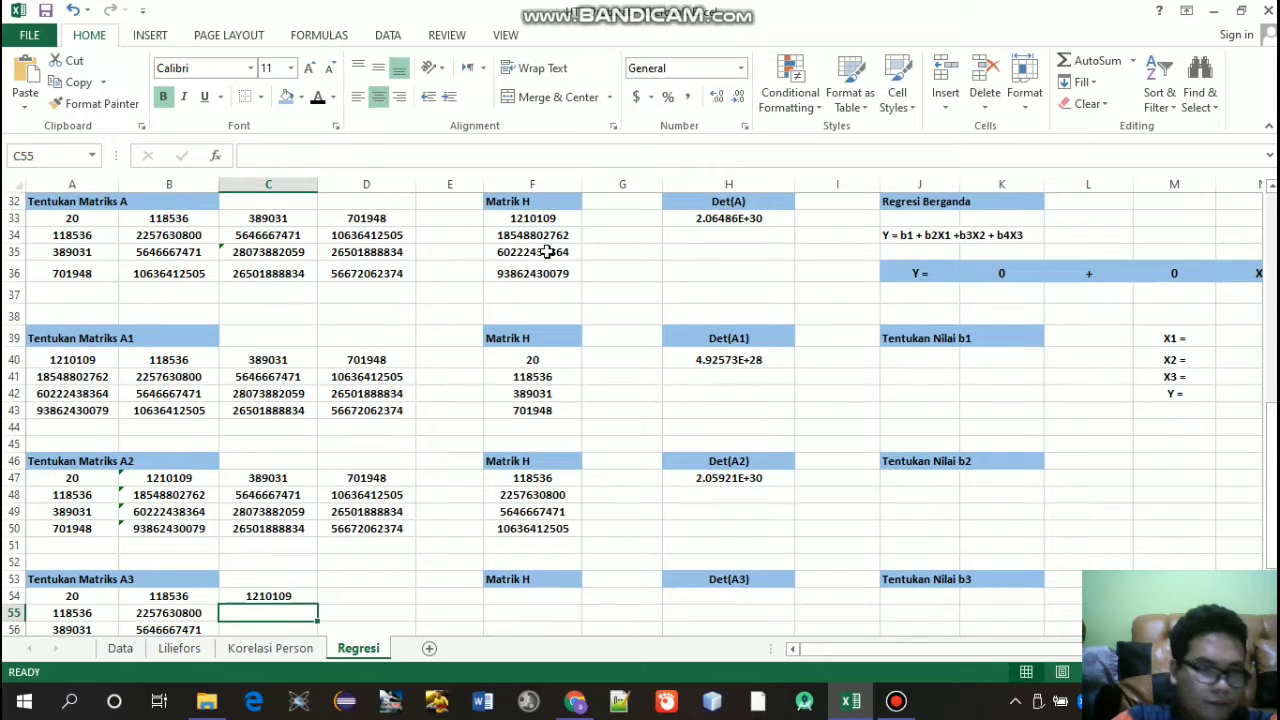
pyautogui.click(274, 594)
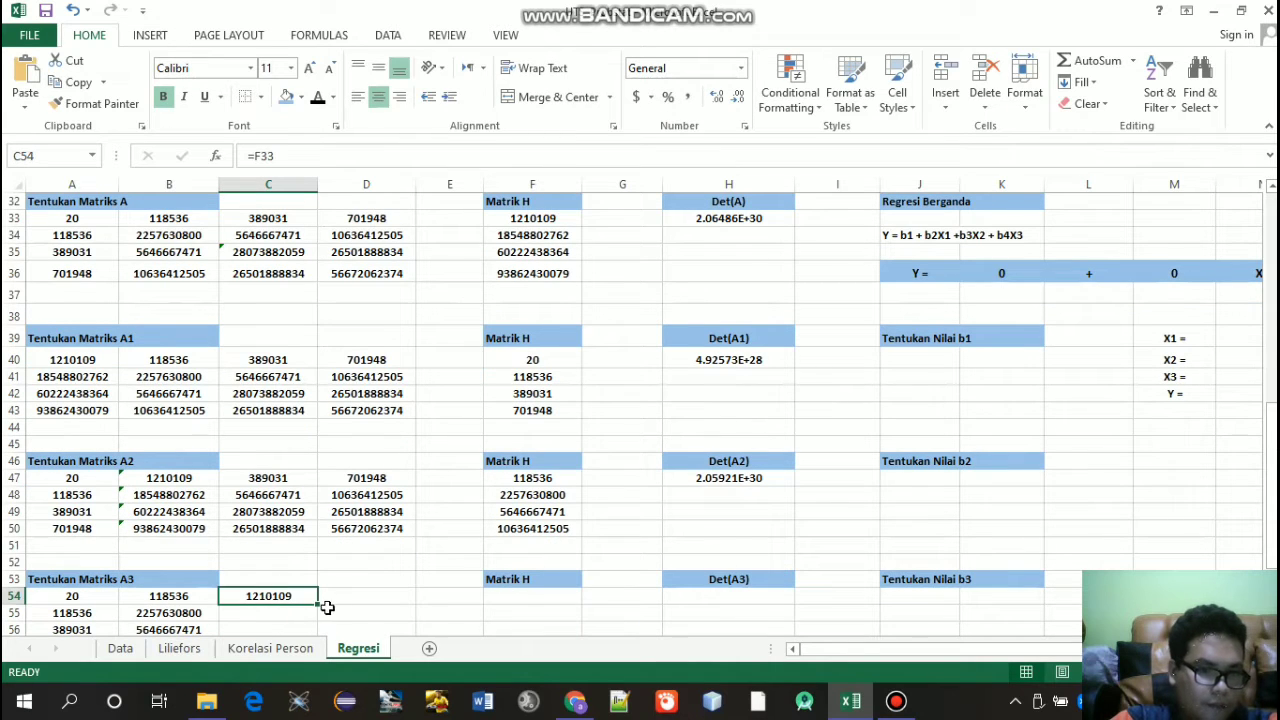
pyautogui.moveTo(316, 605)
pyautogui.mouseDown()
pyautogui.moveTo(314, 638)
pyautogui.moveTo(302, 600)
pyautogui.mouseUp()
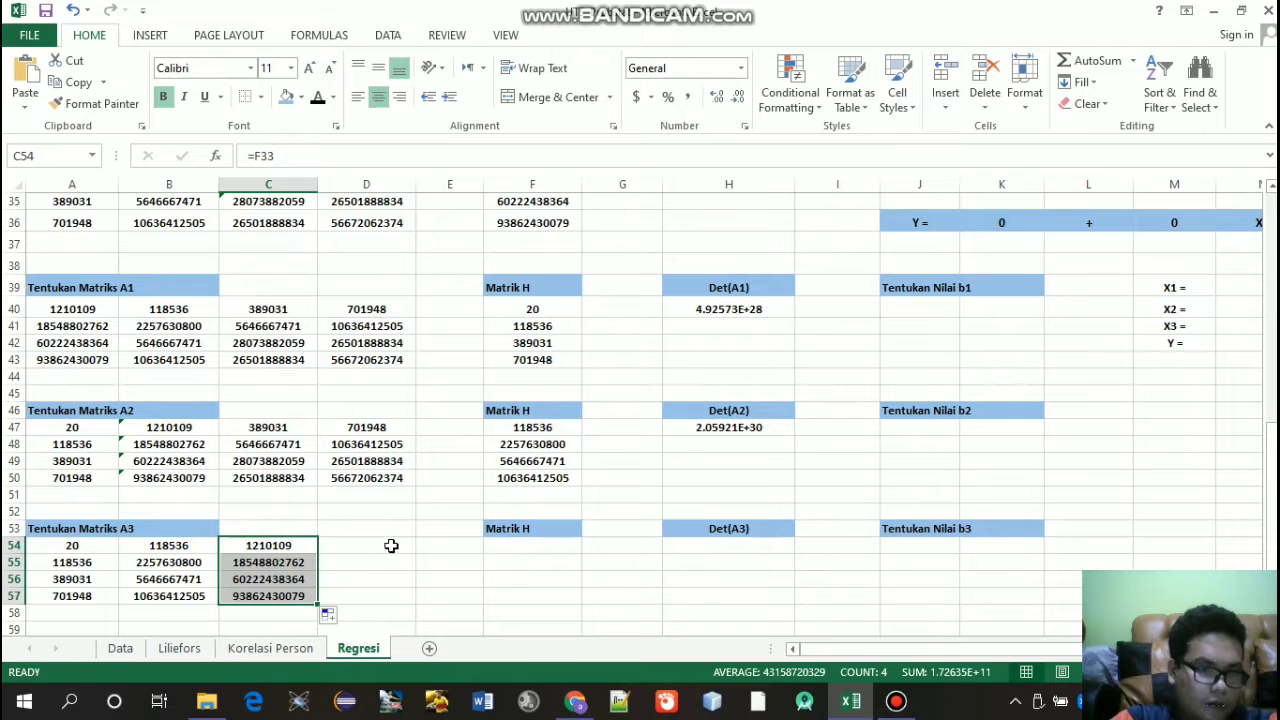
# Step: Fill the fourth column of matrix A3, D54:D57, with matrix A's fourth column starting from =D33
pyautogui.click(389, 543)
pyautogui.write('=')
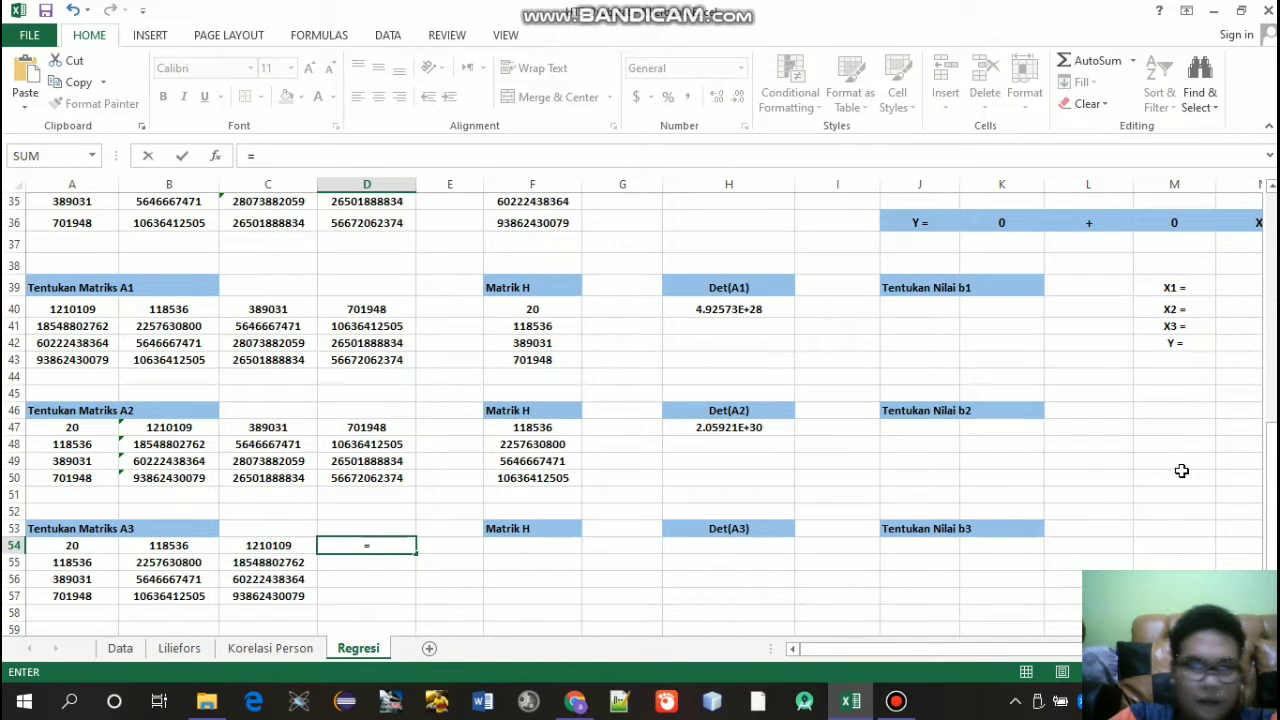
pyautogui.moveTo(1270, 478); pyautogui.dragTo(506, 328)
pyautogui.click(366, 304)
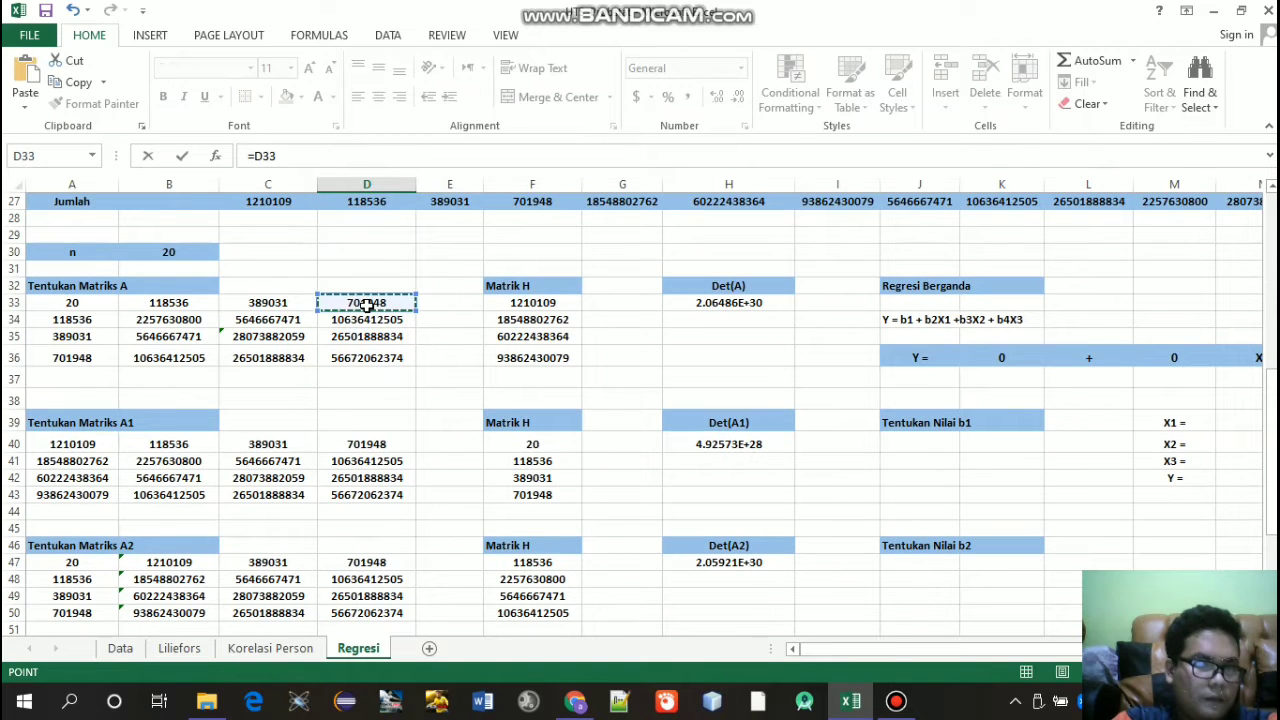
pyautogui.press('Return')
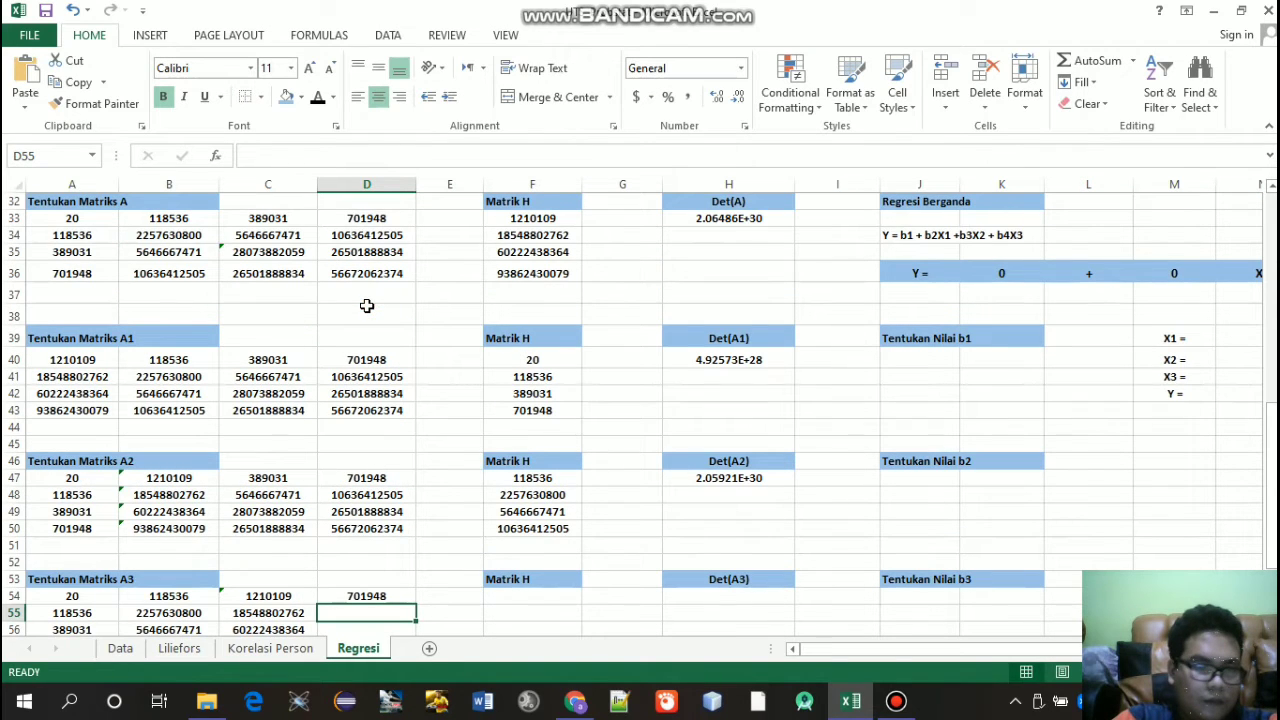
pyautogui.click(376, 592)
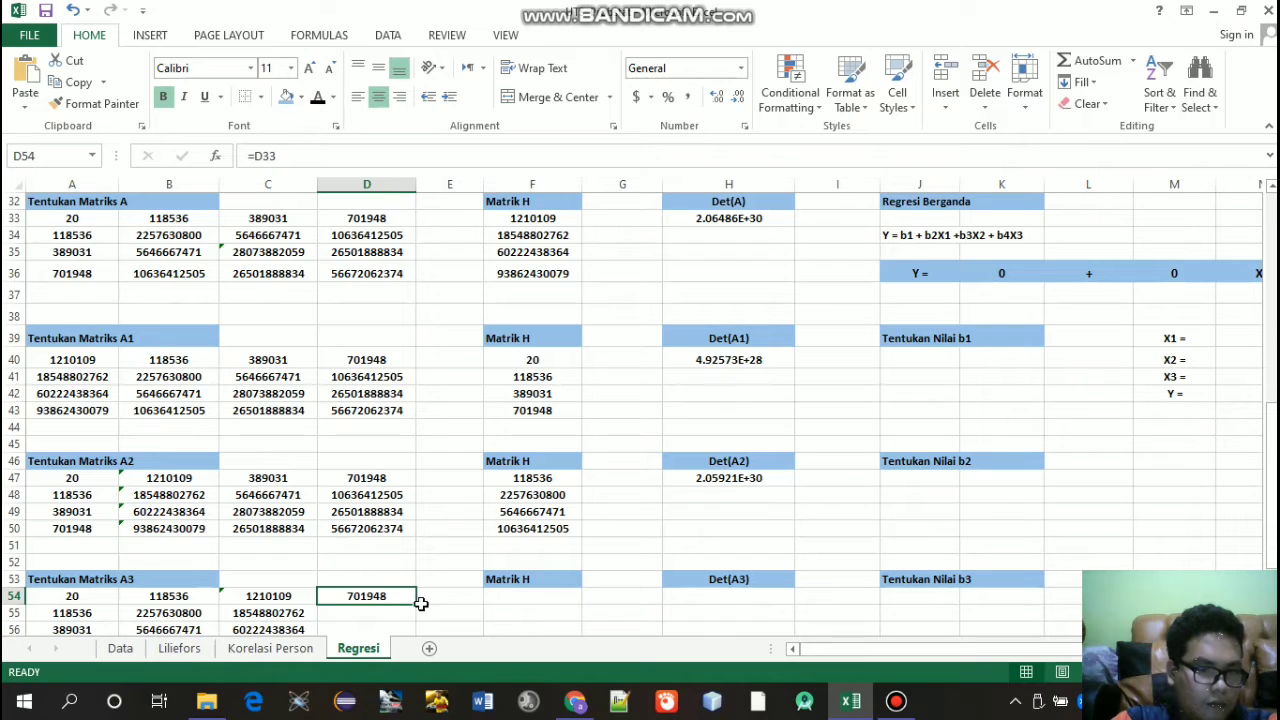
pyautogui.moveTo(417, 605)
pyautogui.mouseDown()
pyautogui.moveTo(410, 640)
pyautogui.moveTo(411, 589)
pyautogui.moveTo(404, 601)
pyautogui.mouseUp()
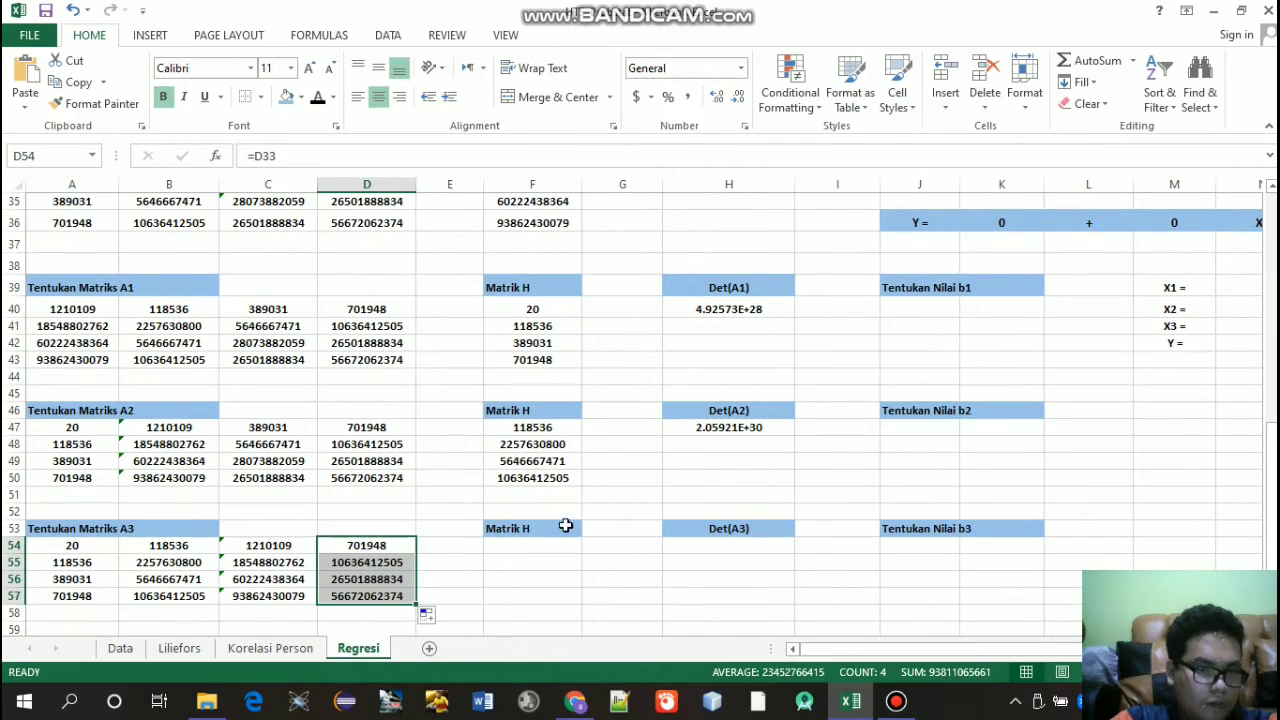
# Step: Fill matrix A3's Matrik H column, F54:F57, with matrix A's third column starting from =C33
pyautogui.click(540, 543)
pyautogui.write('=')
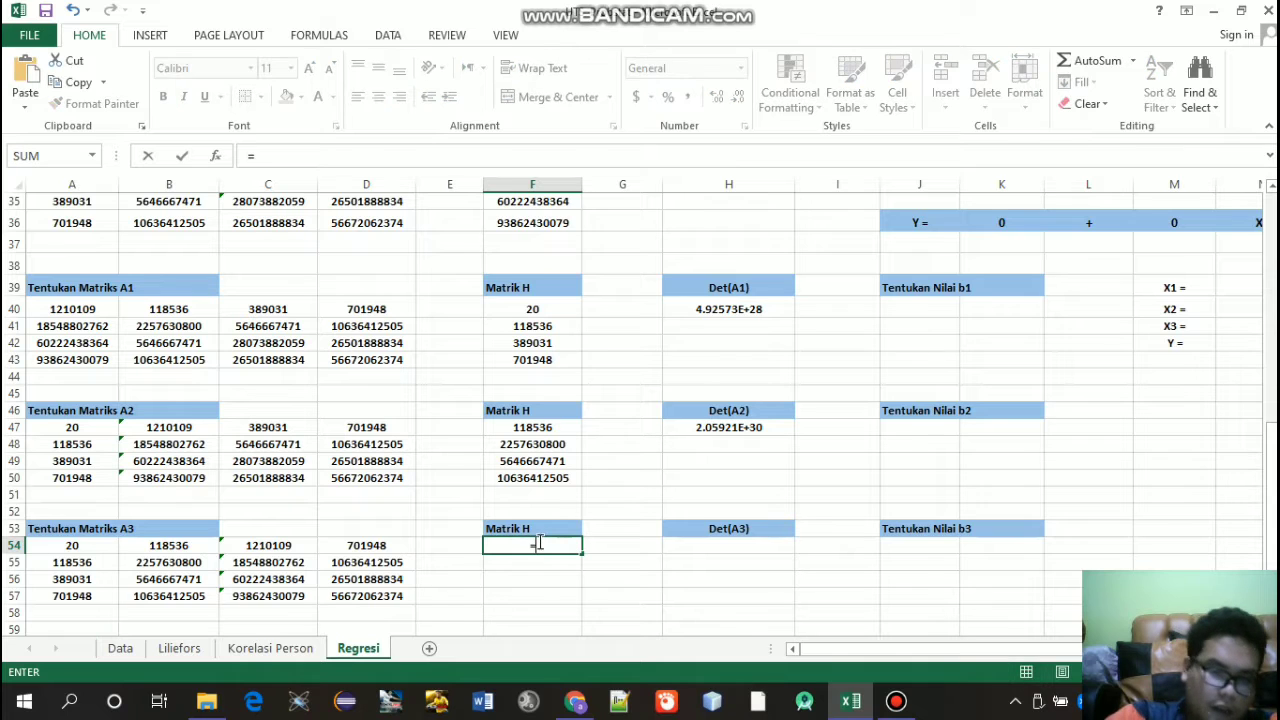
pyautogui.scroll(3, 814, 343)
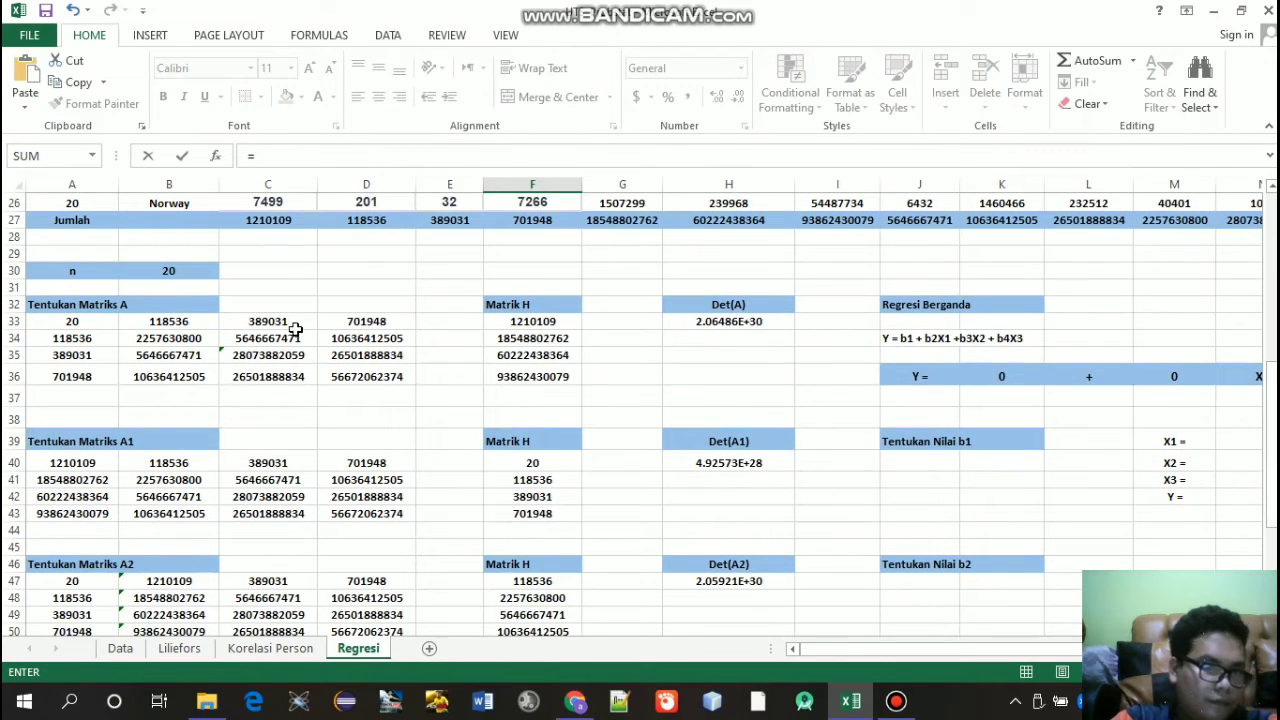
pyautogui.click(294, 321)
pyautogui.press('Return')
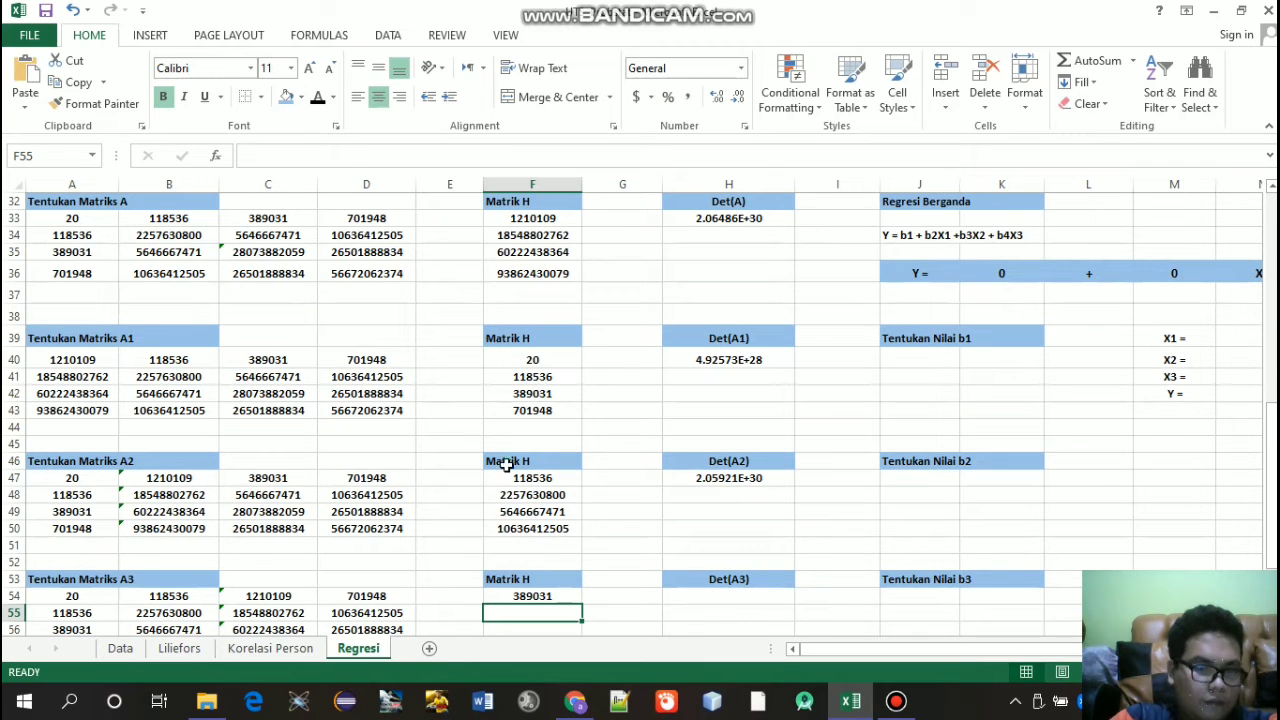
pyautogui.click(538, 597)
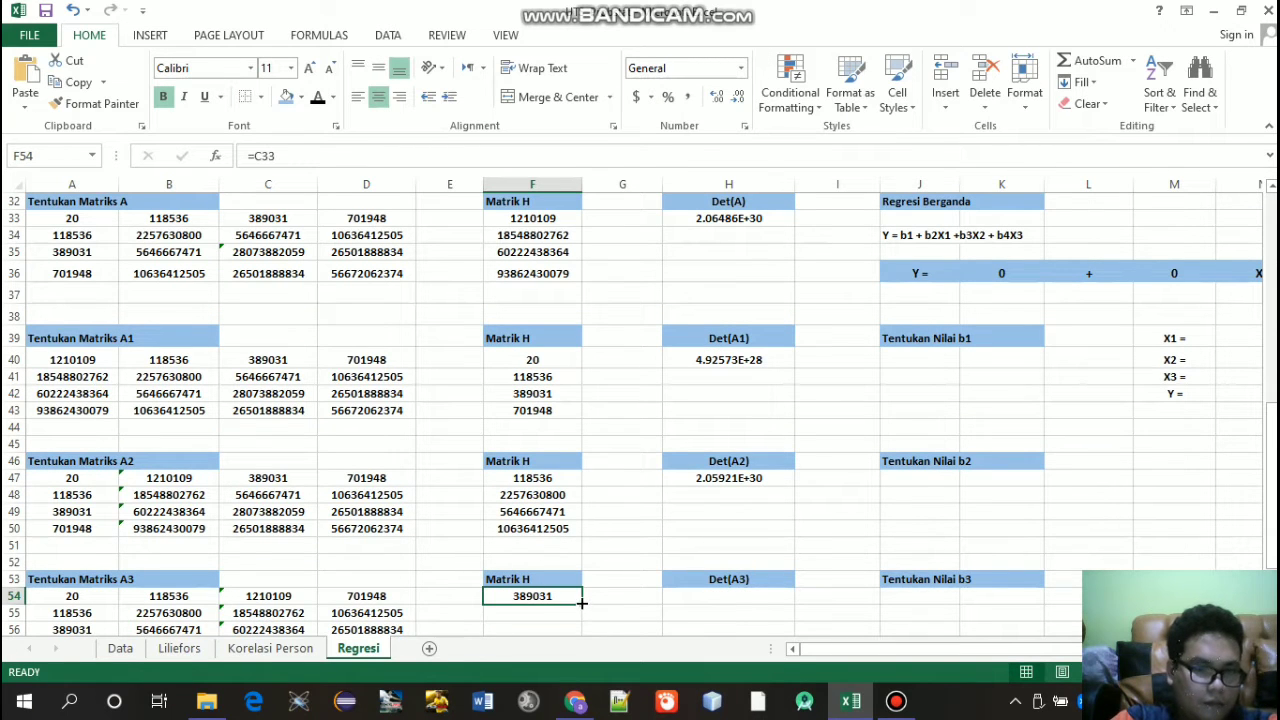
pyautogui.moveTo(581, 603); pyautogui.dragTo(554, 562)
# Step: Enter an MDETERM formula over A54:D58 in cell H54 for Det(A3)
pyautogui.click(737, 502)
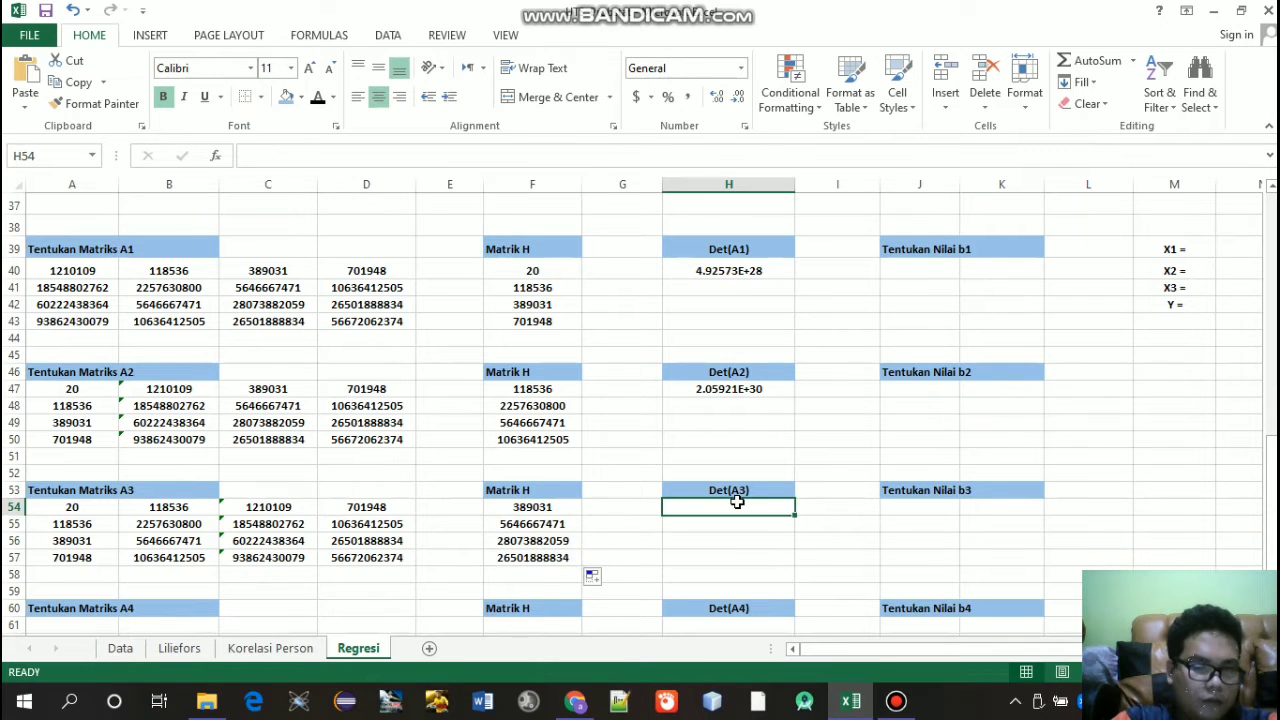
pyautogui.write('=MD')
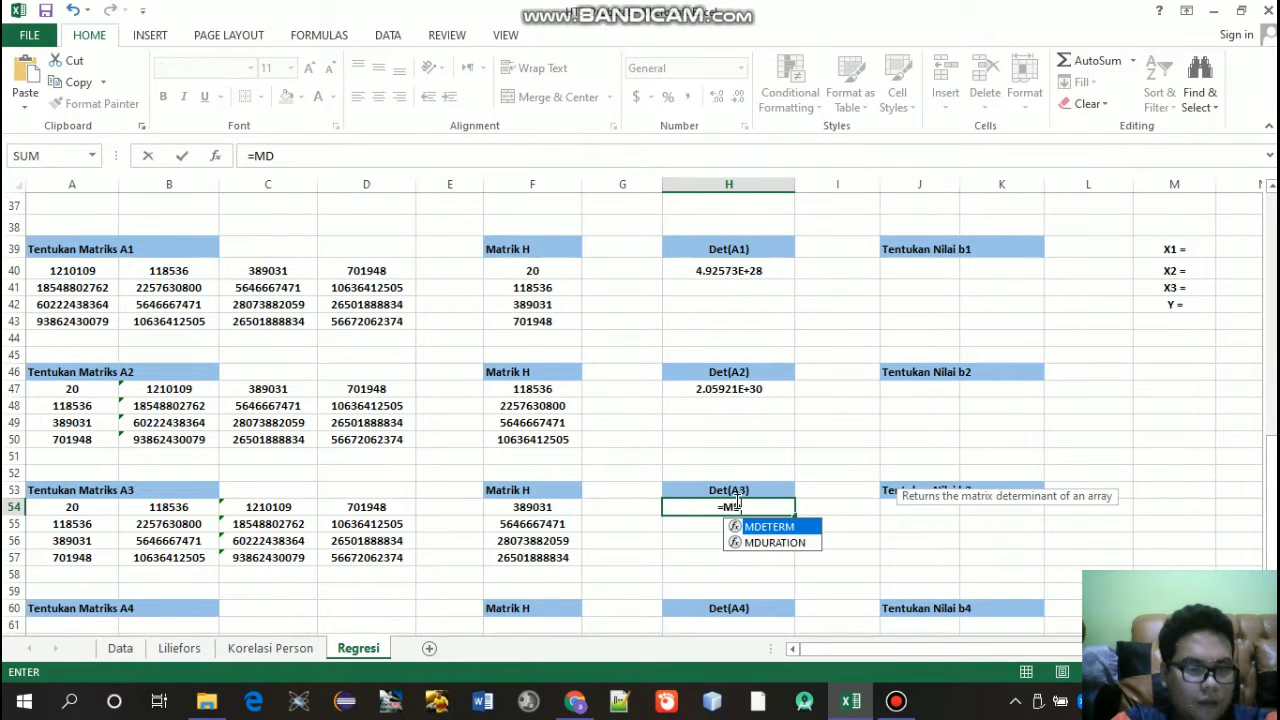
pyautogui.press('Tab')
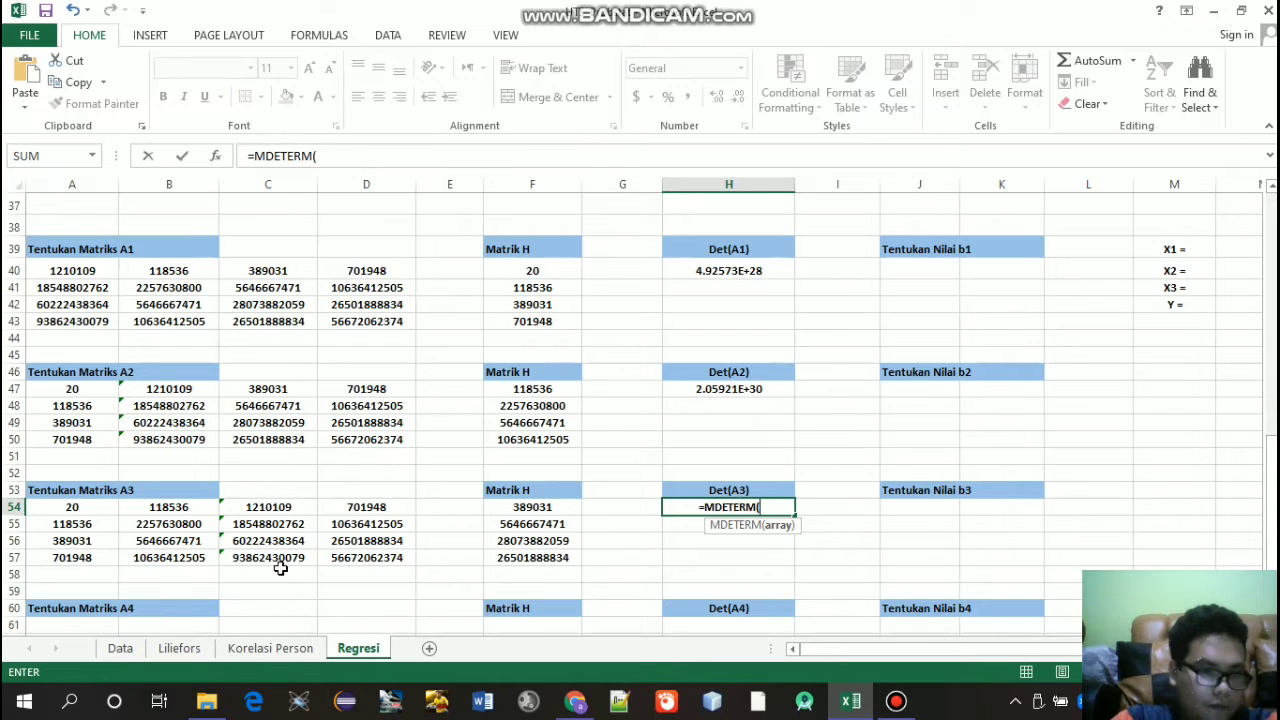
pyautogui.click(84, 507)
pyautogui.moveTo(138, 512); pyautogui.dragTo(355, 565)
pyautogui.press('Return')
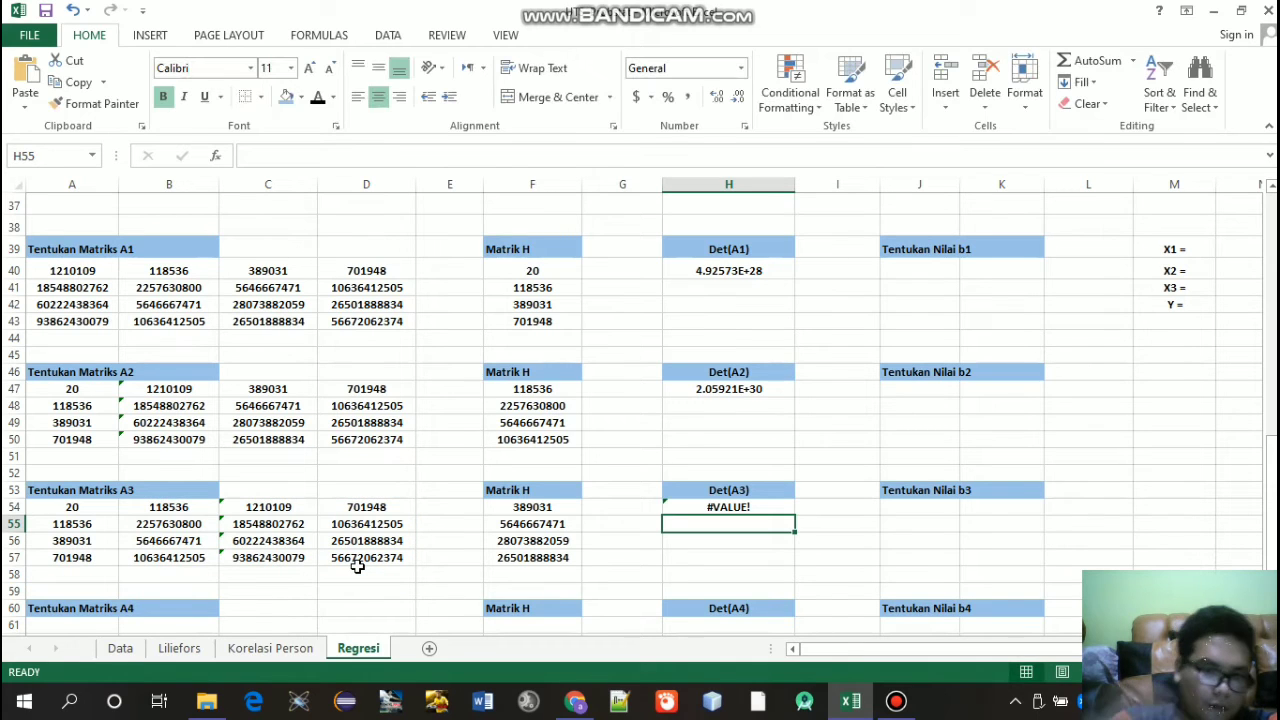
# Step: Correct the range in H54's Det(A3) formula to A54:D57
pyautogui.doubleClick(713, 510)
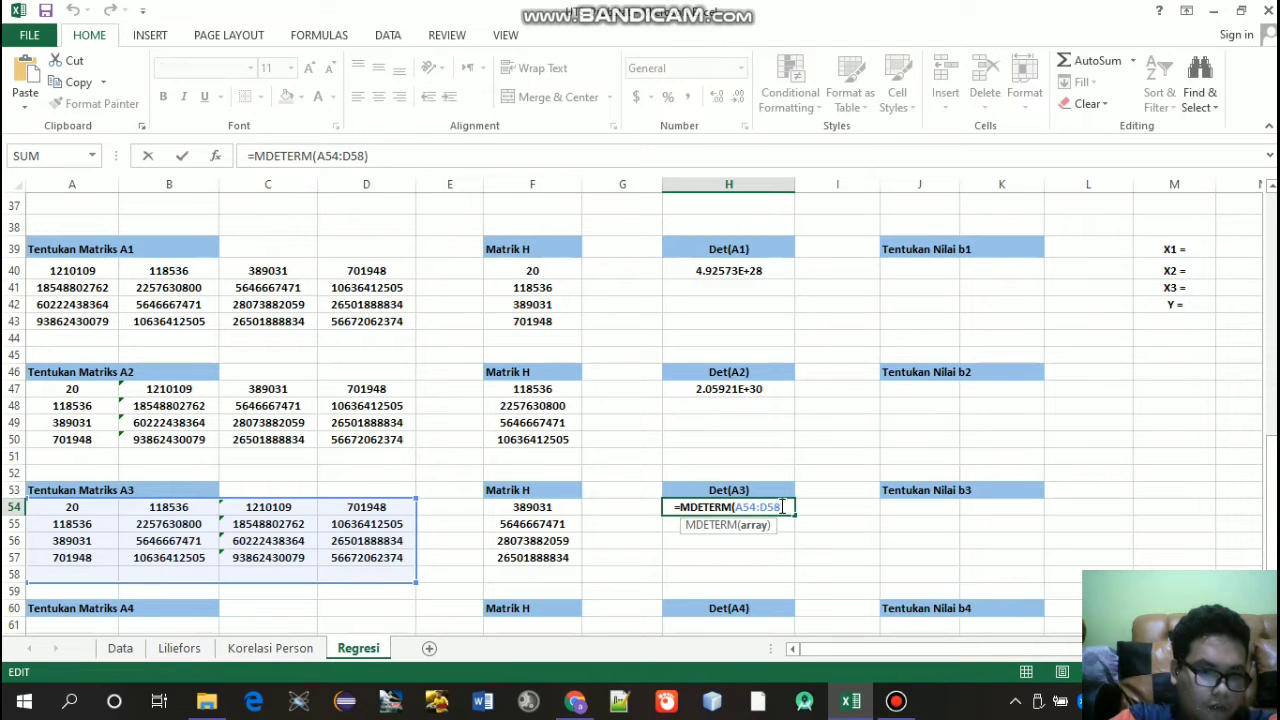
pyautogui.press('BackSpace')
pyautogui.press('BackSpace')
pyautogui.press('BackSpace')
pyautogui.press('BackSpace')
pyautogui.press('BackSpace')
pyautogui.press('BackSpace')
pyautogui.press('BackSpace')
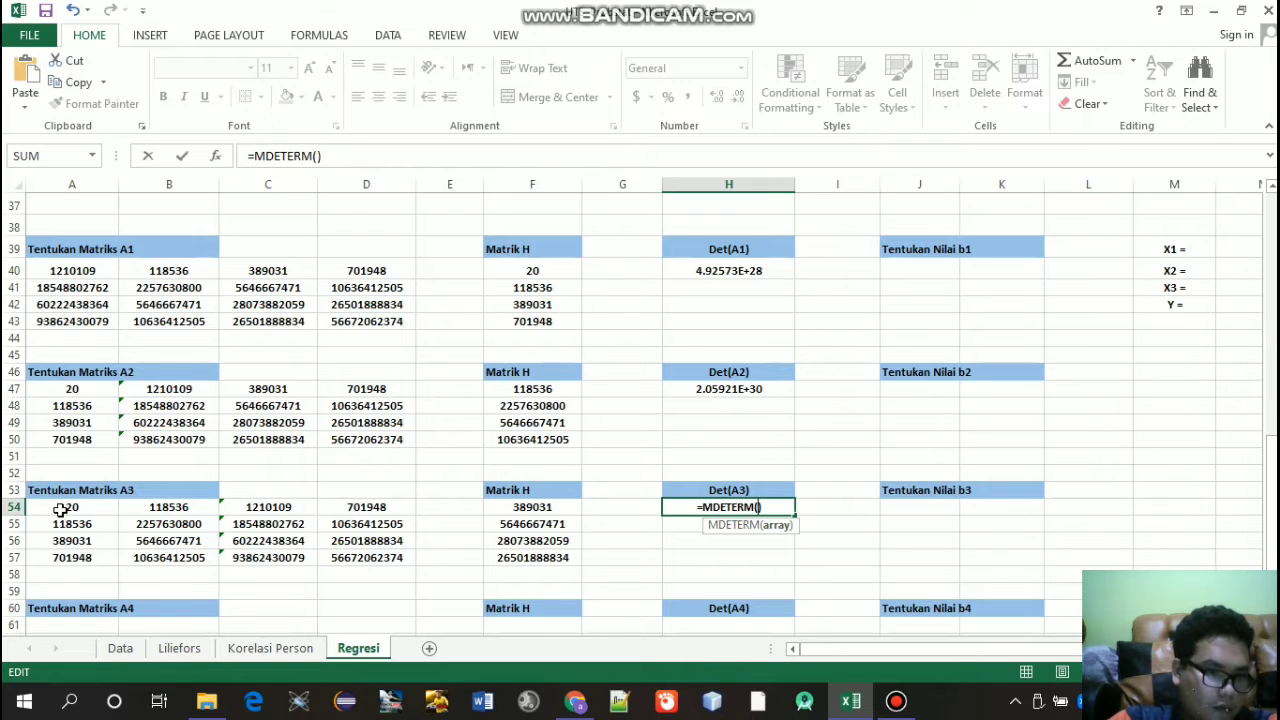
pyautogui.moveTo(60, 508); pyautogui.dragTo(368, 557)
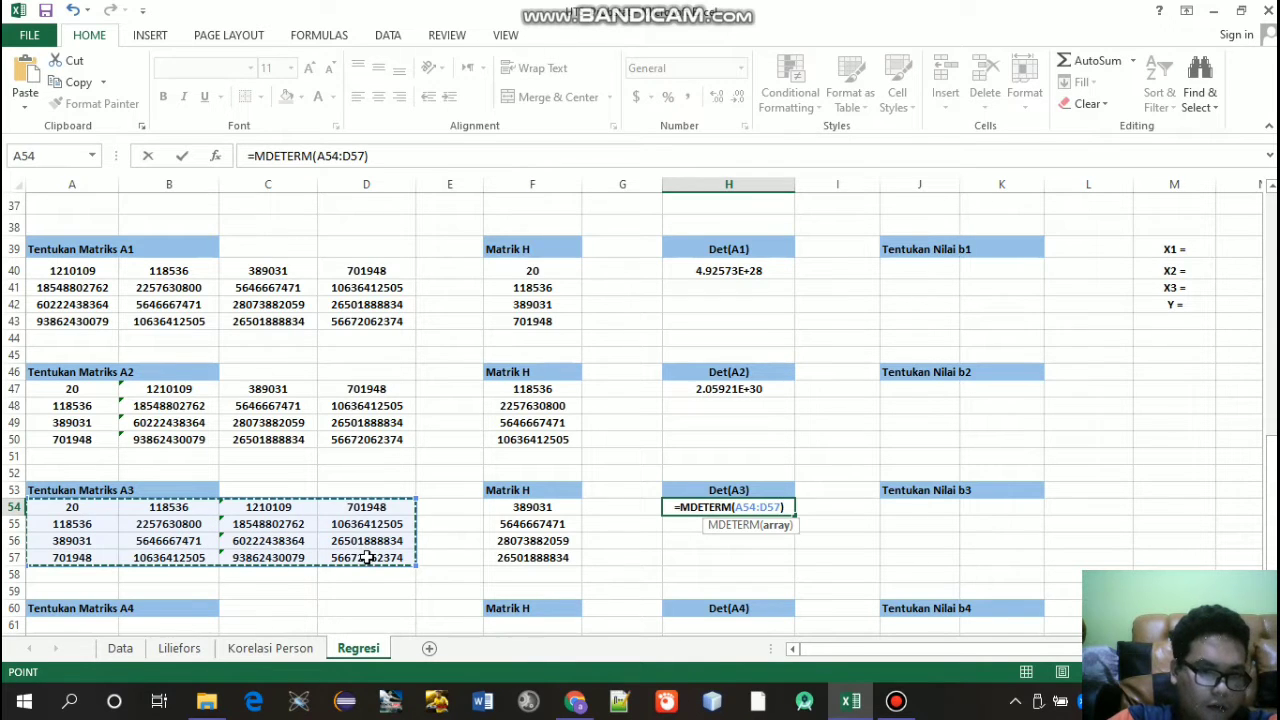
pyautogui.press('Return')
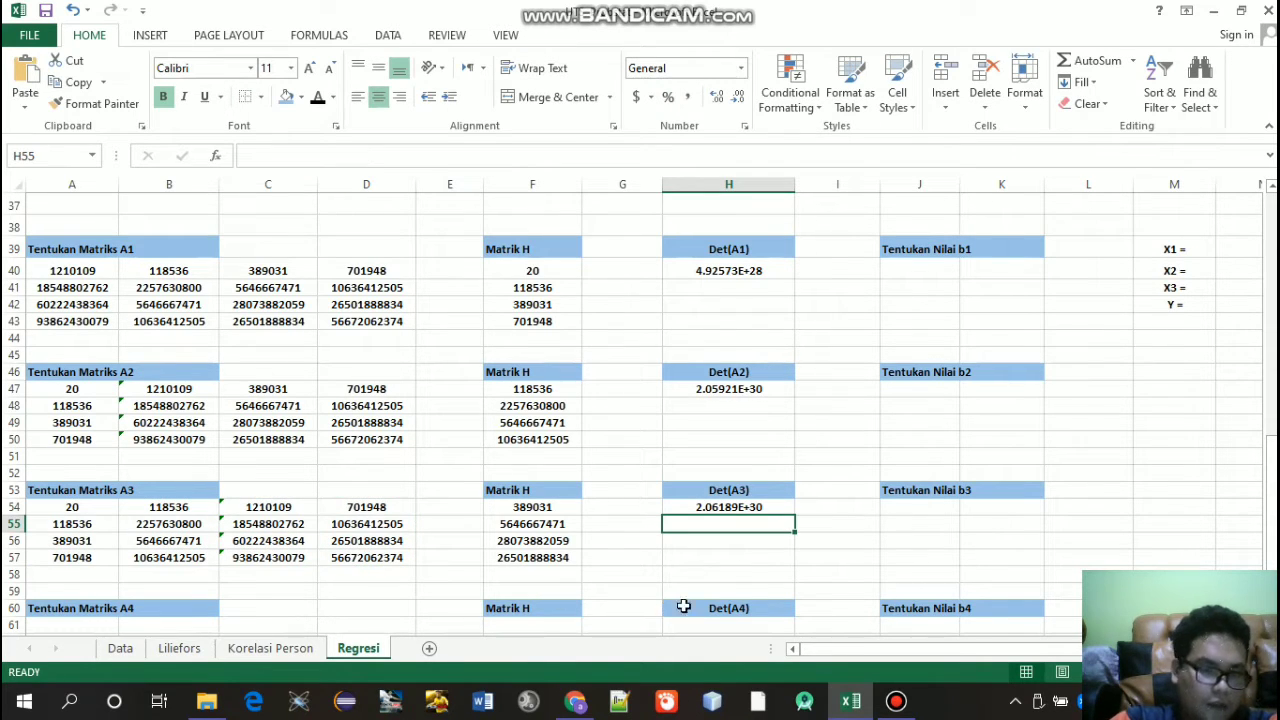
# Step: Fill the first three columns of matrix A4, A61:C64, with matrix A's values starting from =A33
pyautogui.moveTo(1266, 473); pyautogui.dragTo(1266, 496)
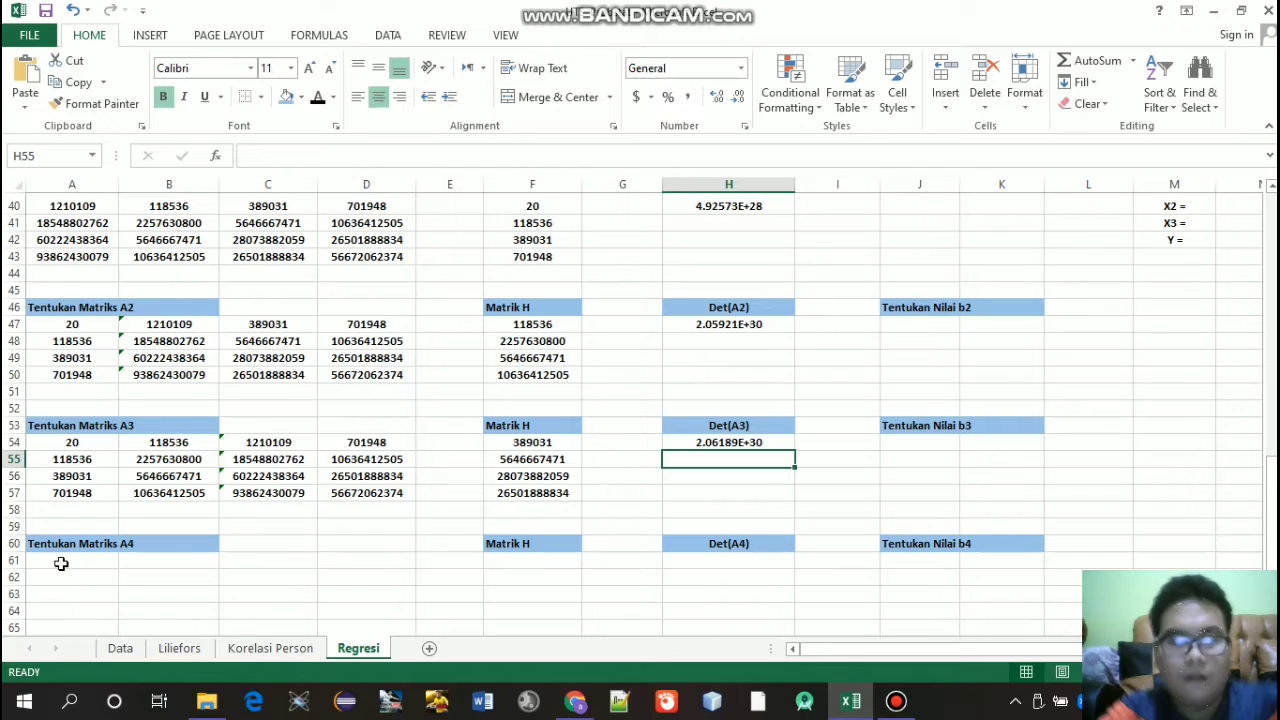
pyautogui.write('=')
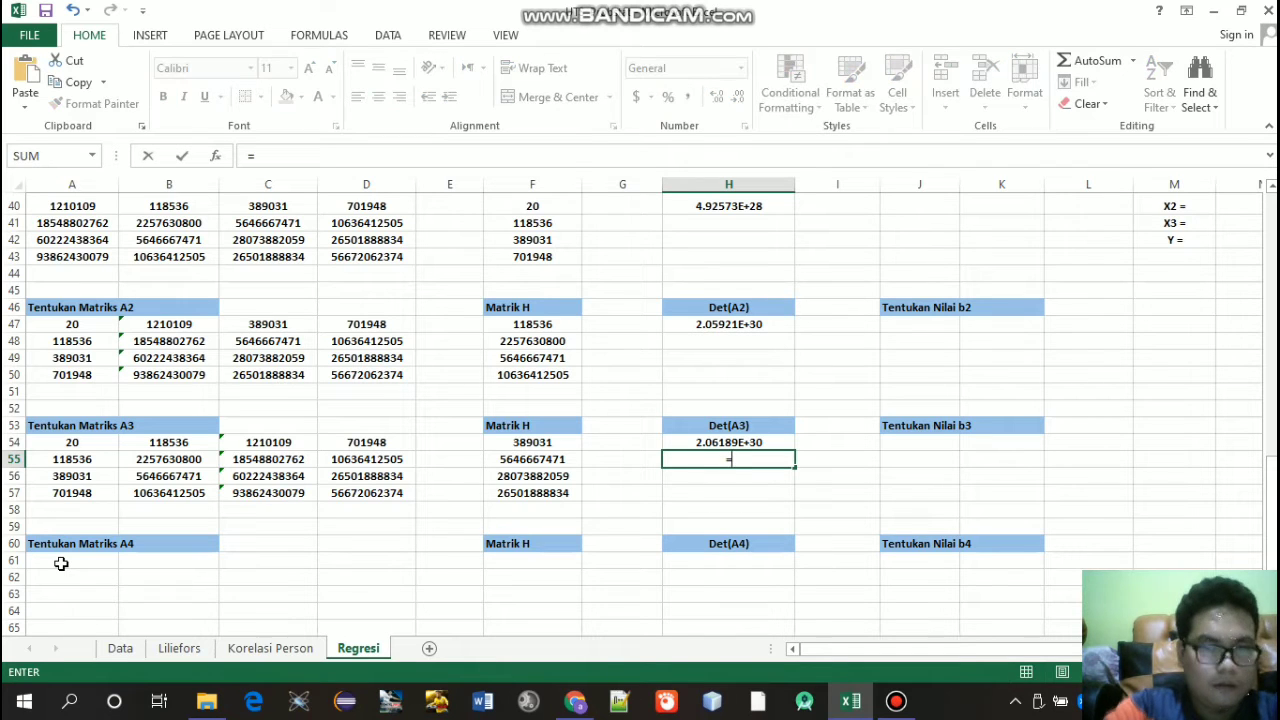
pyautogui.press('Escape')
pyautogui.click(61, 563)
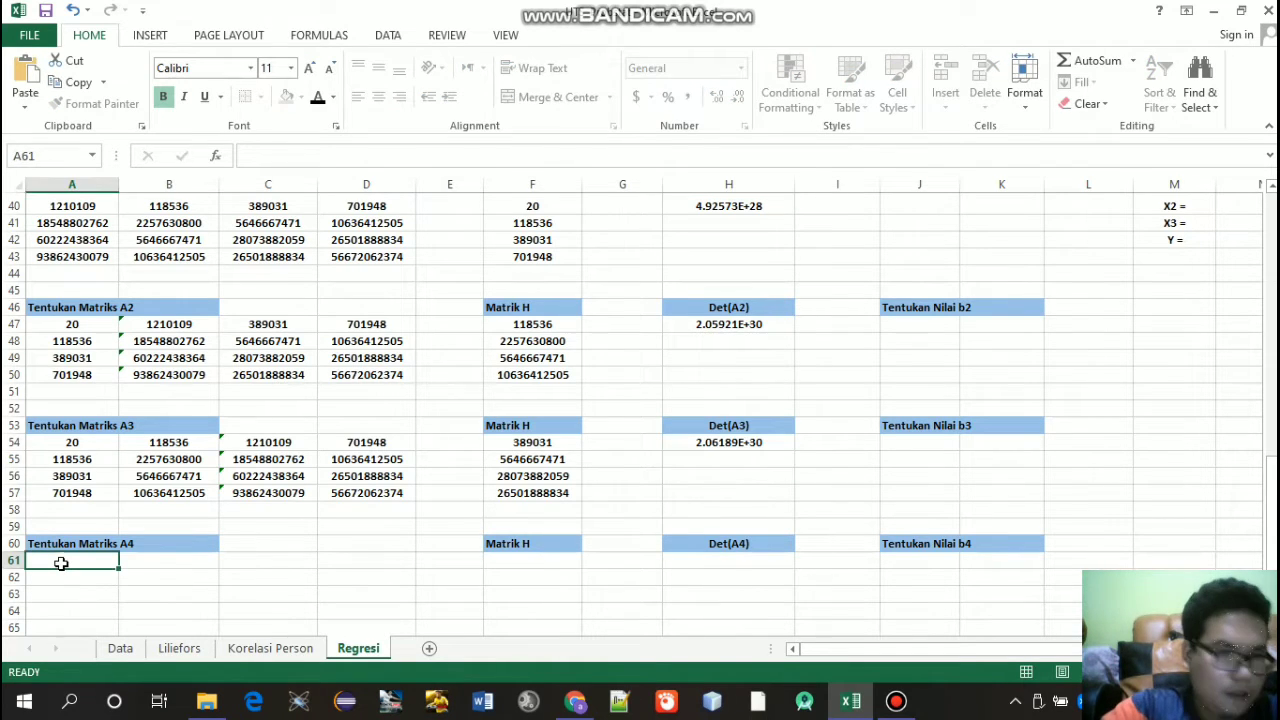
pyautogui.write('=')
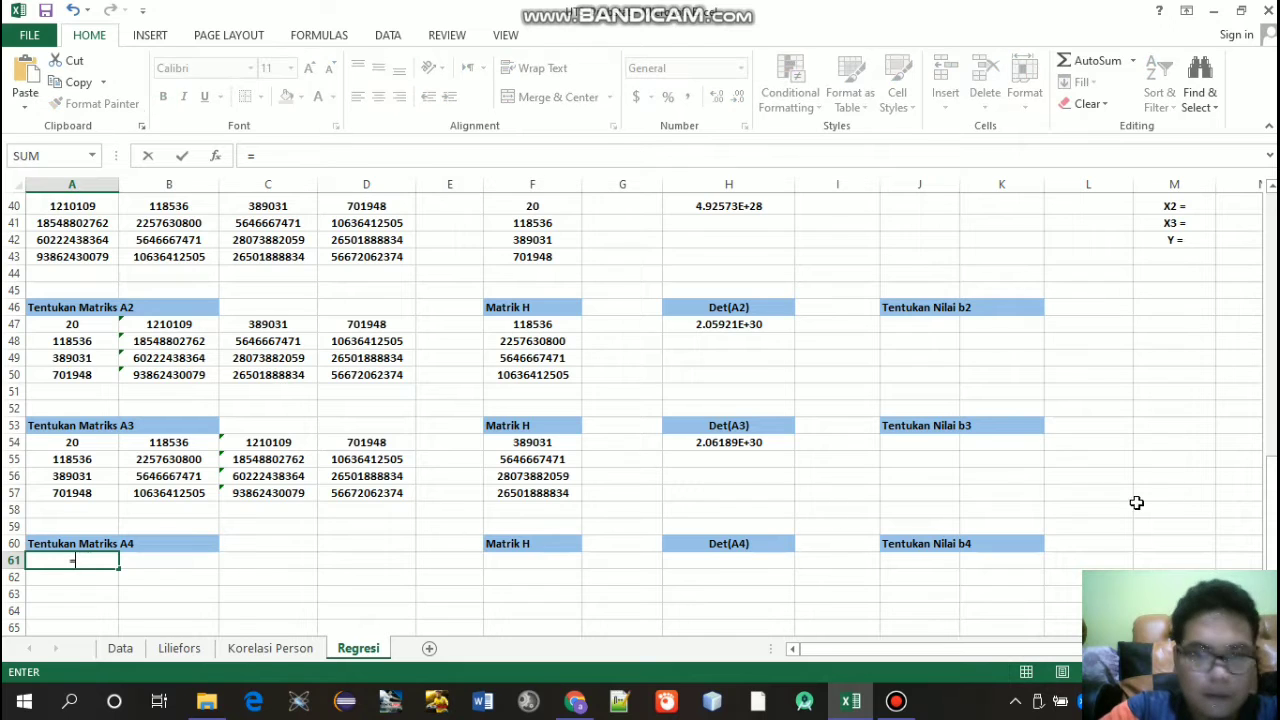
pyautogui.moveTo(1271, 488); pyautogui.dragTo(1271, 394)
pyautogui.click(61, 321)
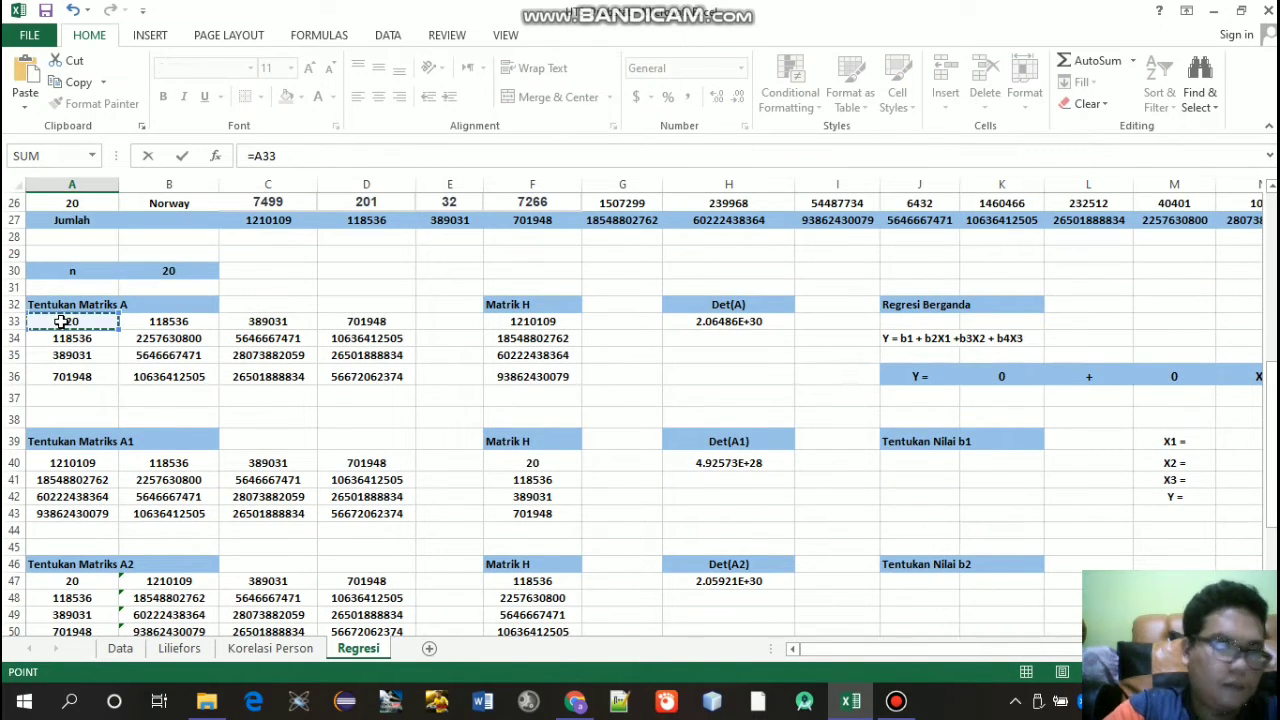
pyautogui.press('Return')
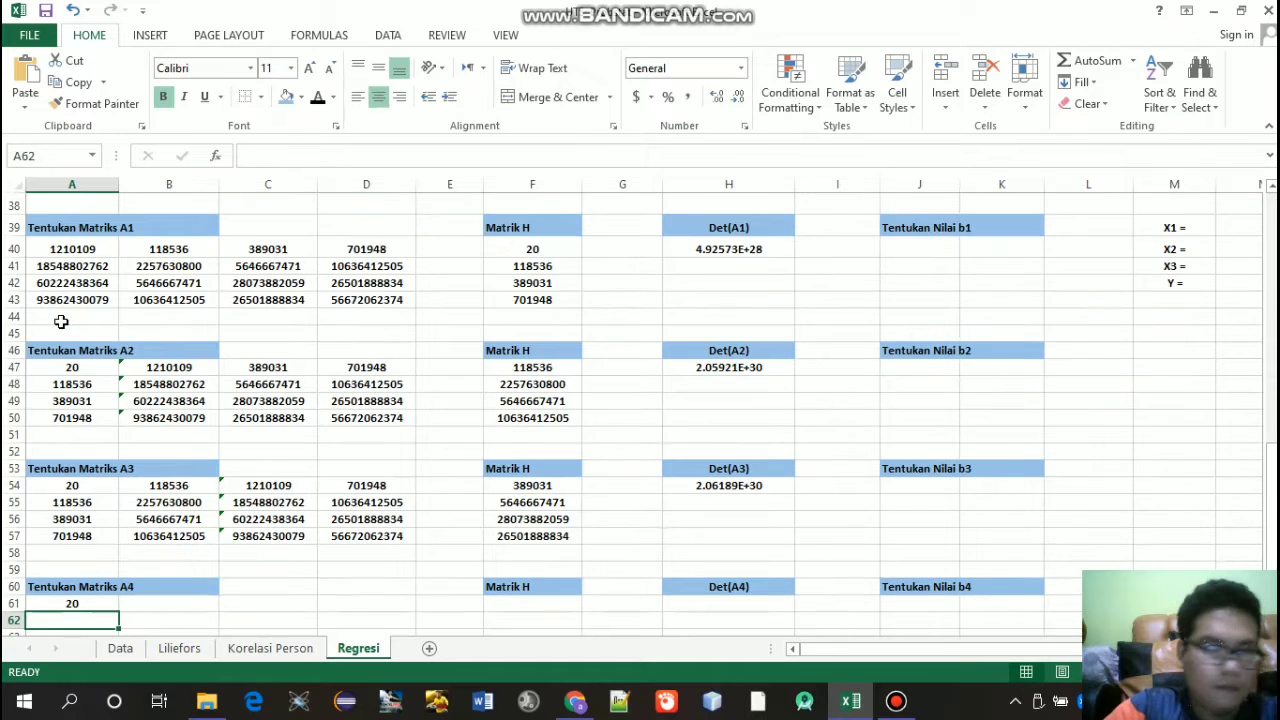
pyautogui.click(78, 604)
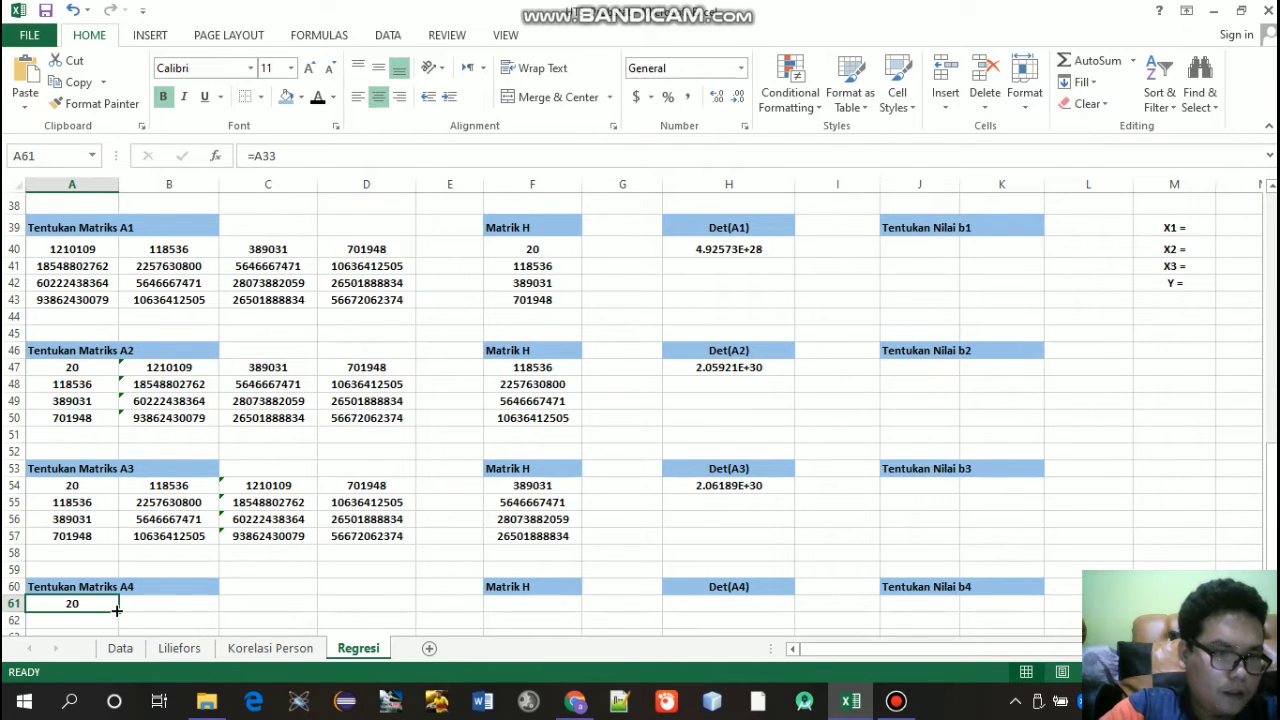
pyautogui.moveTo(116, 618); pyautogui.dragTo(282, 605)
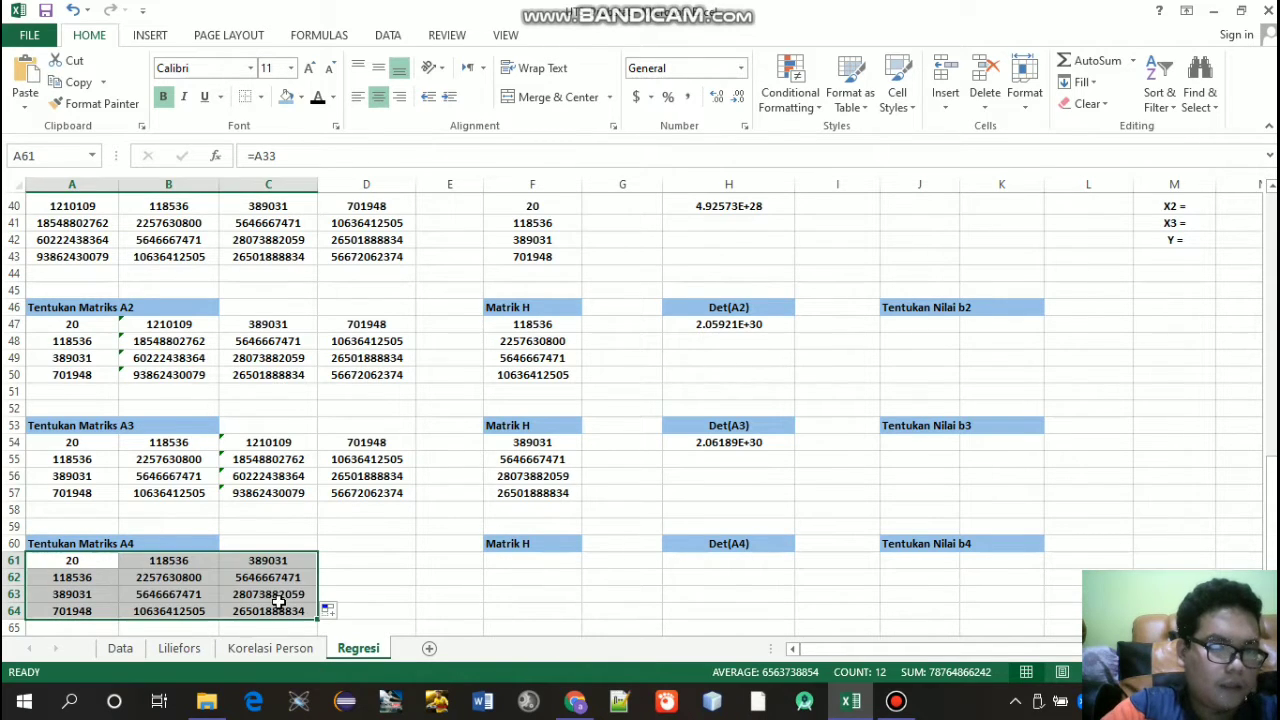
# Step: Fill the fourth column of matrix A4, D61:D64, with matrix A's Matrik H values starting from =F33
pyautogui.click(380, 560)
pyautogui.write('=')
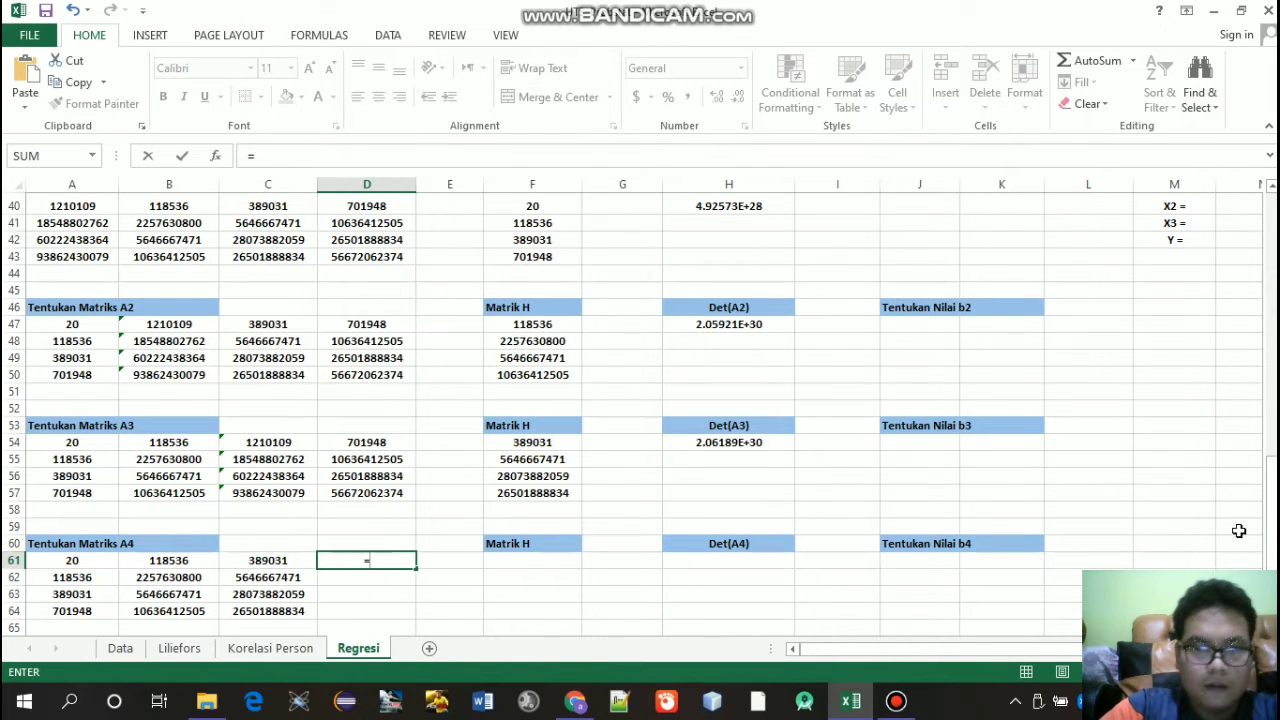
pyautogui.moveTo(1274, 535); pyautogui.dragTo(1274, 492)
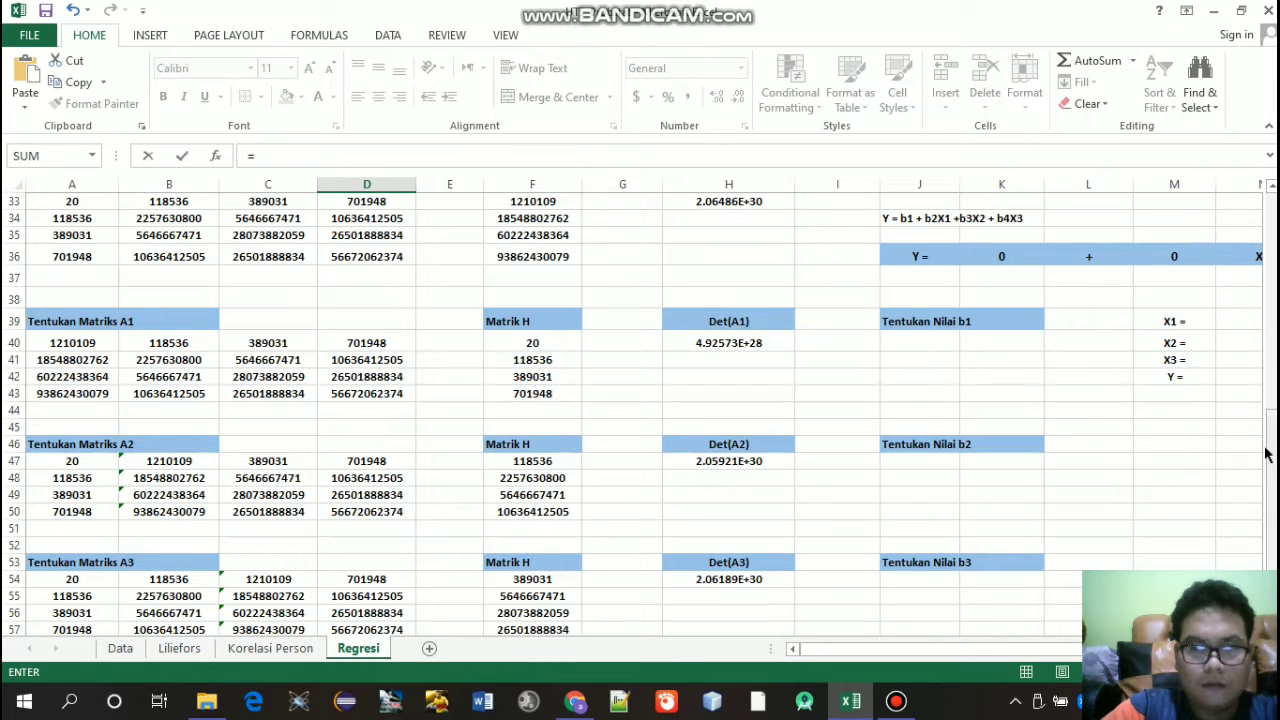
pyautogui.moveTo(1268, 452); pyautogui.dragTo(1268, 436)
pyautogui.click(553, 304)
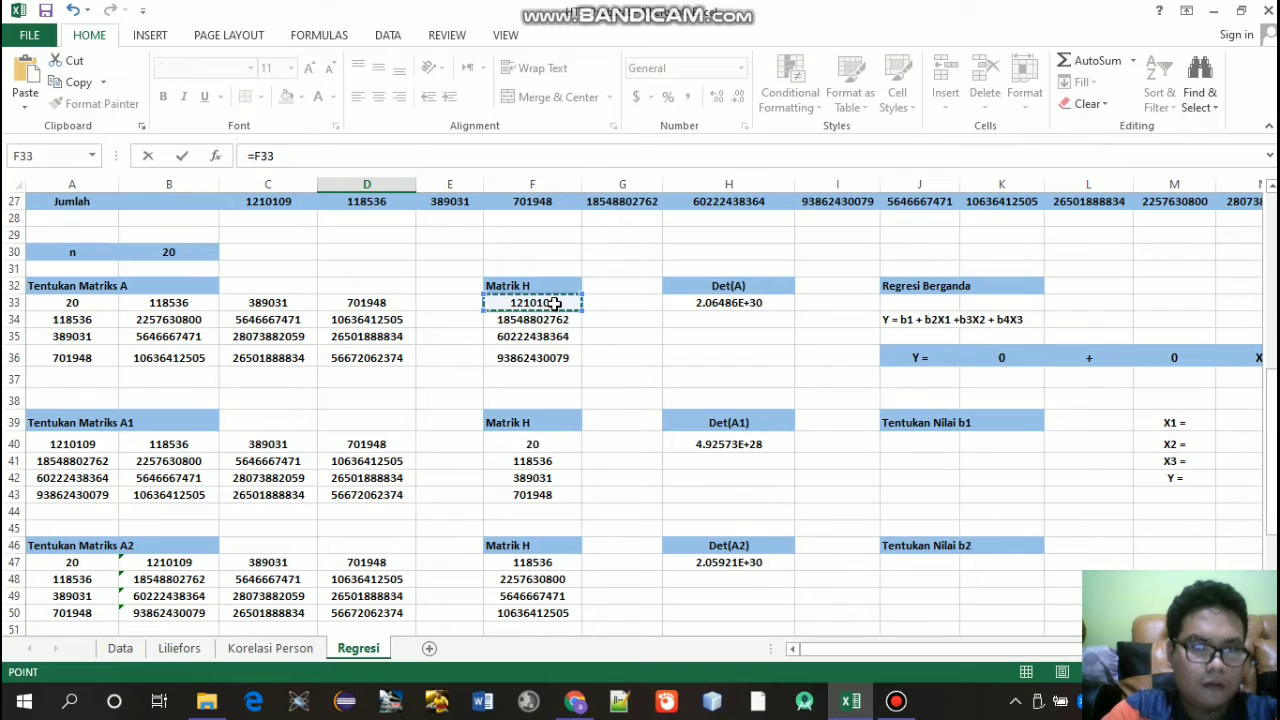
pyautogui.press('Return')
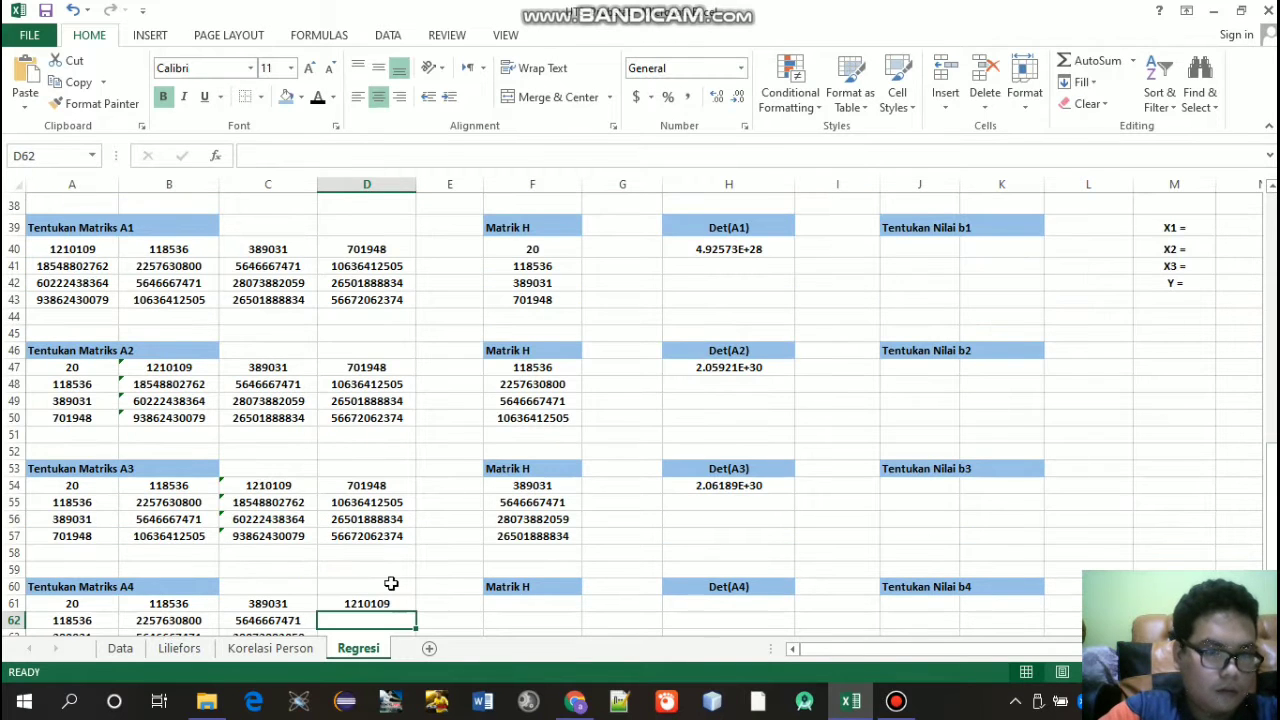
pyautogui.click(377, 601)
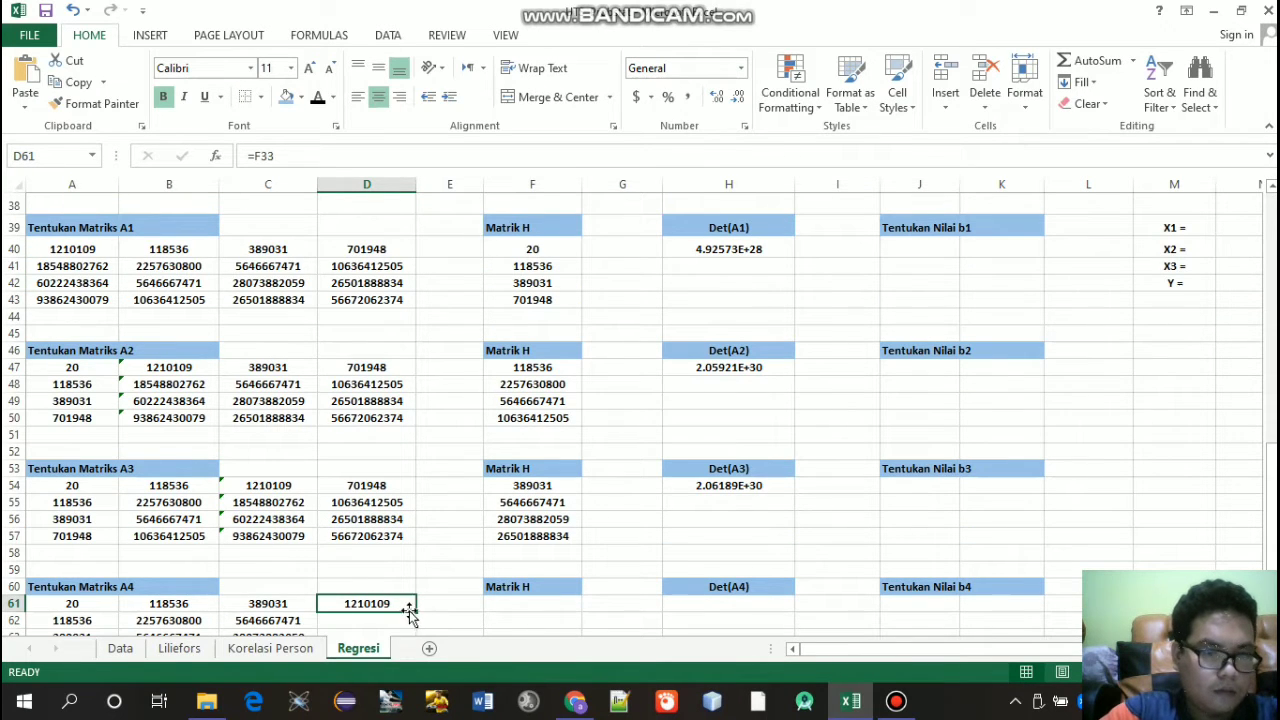
pyautogui.moveTo(417, 610); pyautogui.dragTo(390, 612)
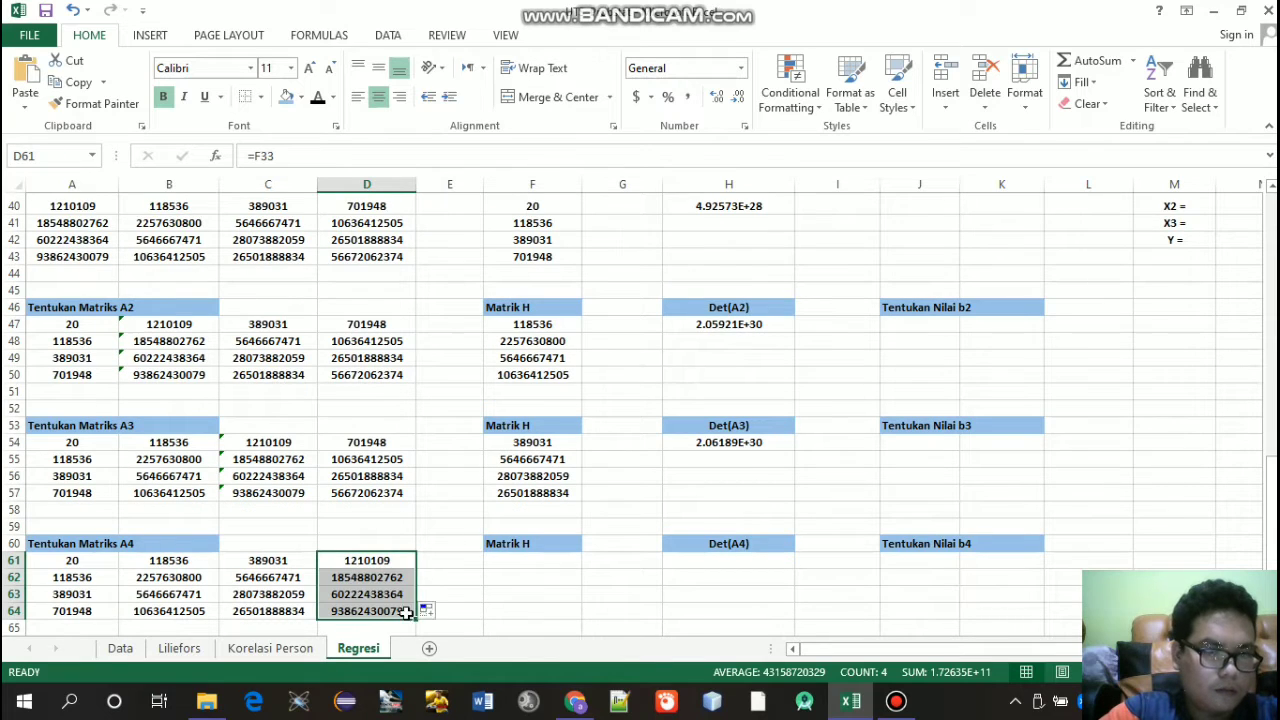
# Step: Fill matrix A4's Matrik H column, F61:F64, with matrix A's fourth column starting from =D33
pyautogui.click(458, 566)
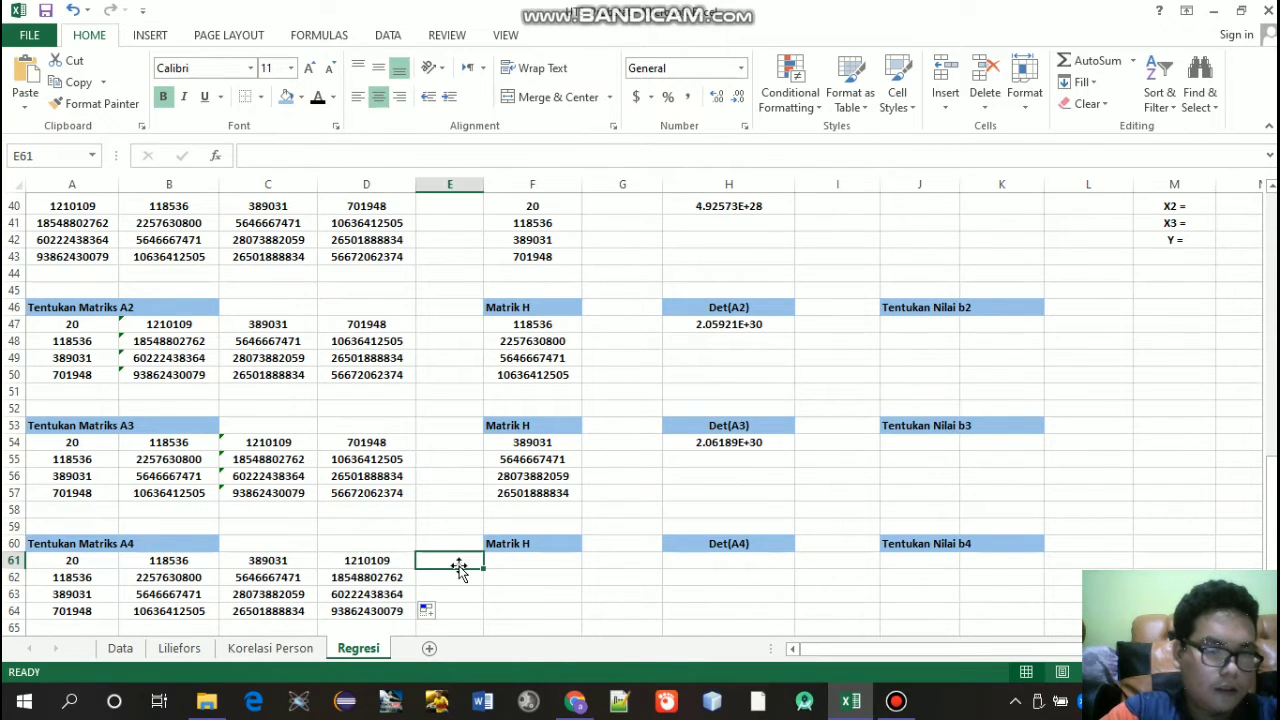
pyautogui.click(514, 565)
pyautogui.write('=')
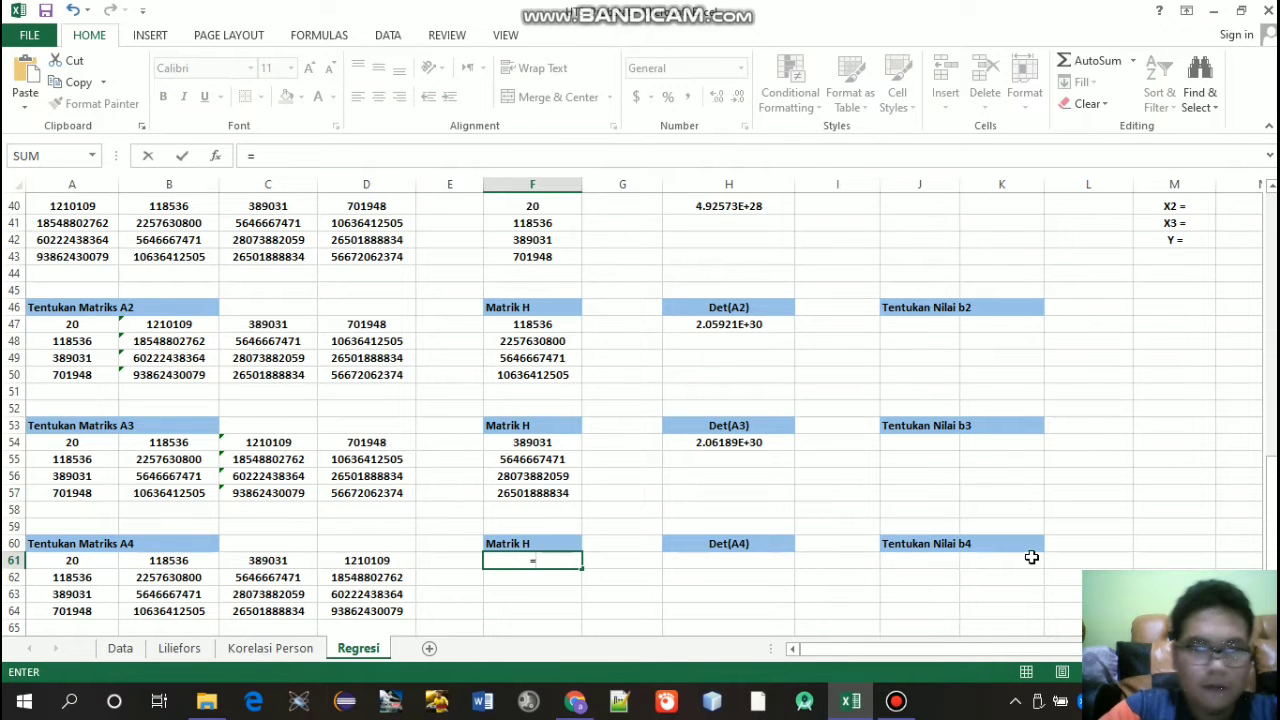
pyautogui.moveTo(1272, 500); pyautogui.dragTo(1273, 395)
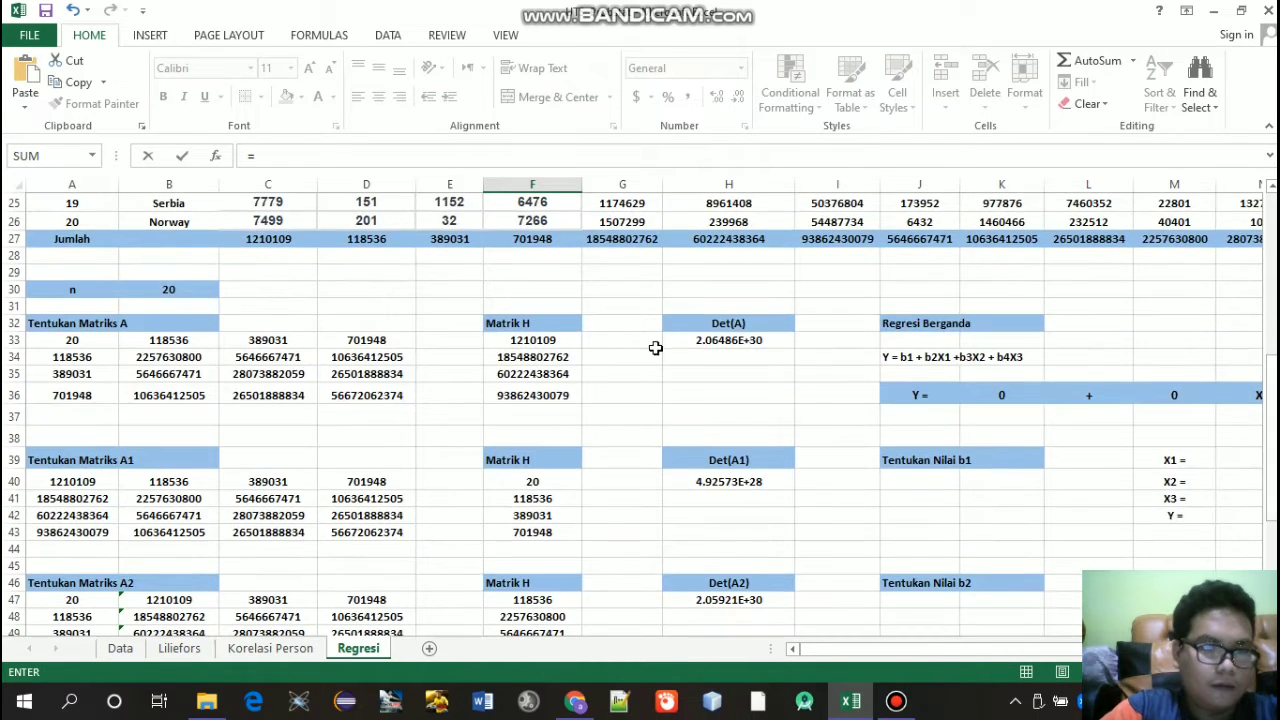
pyautogui.click(392, 344)
pyautogui.press('Return')
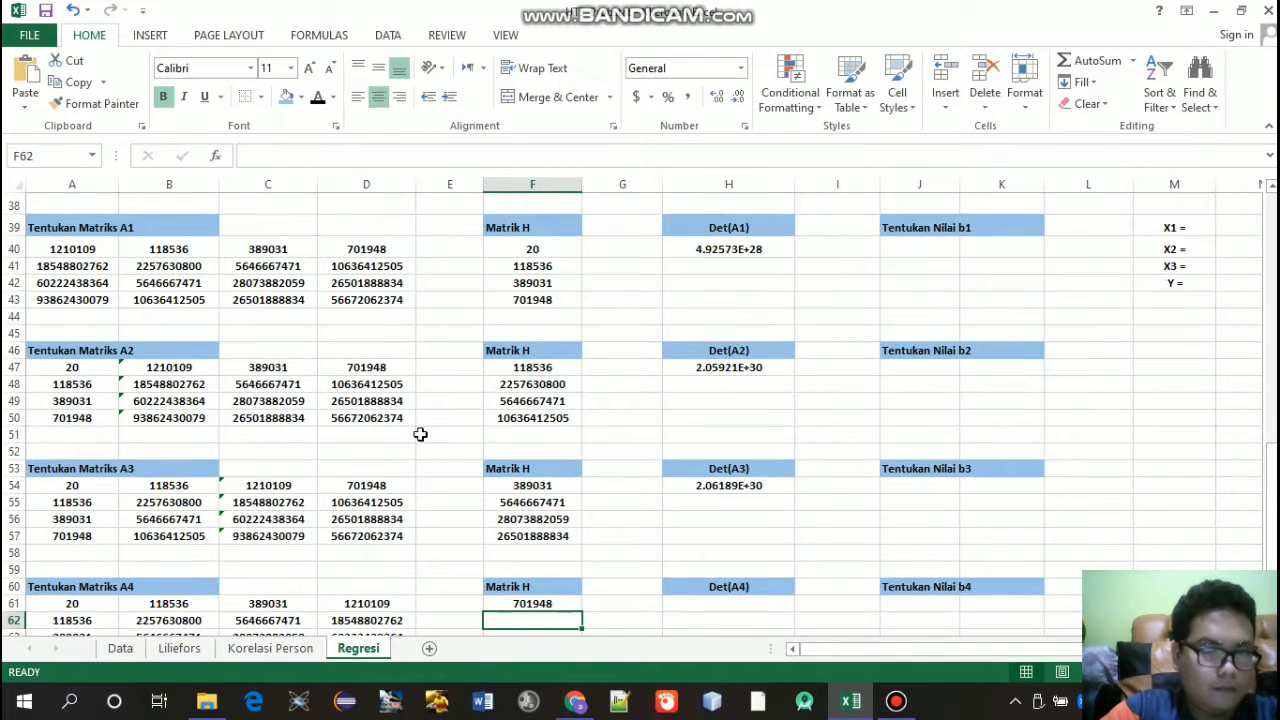
pyautogui.click(510, 605)
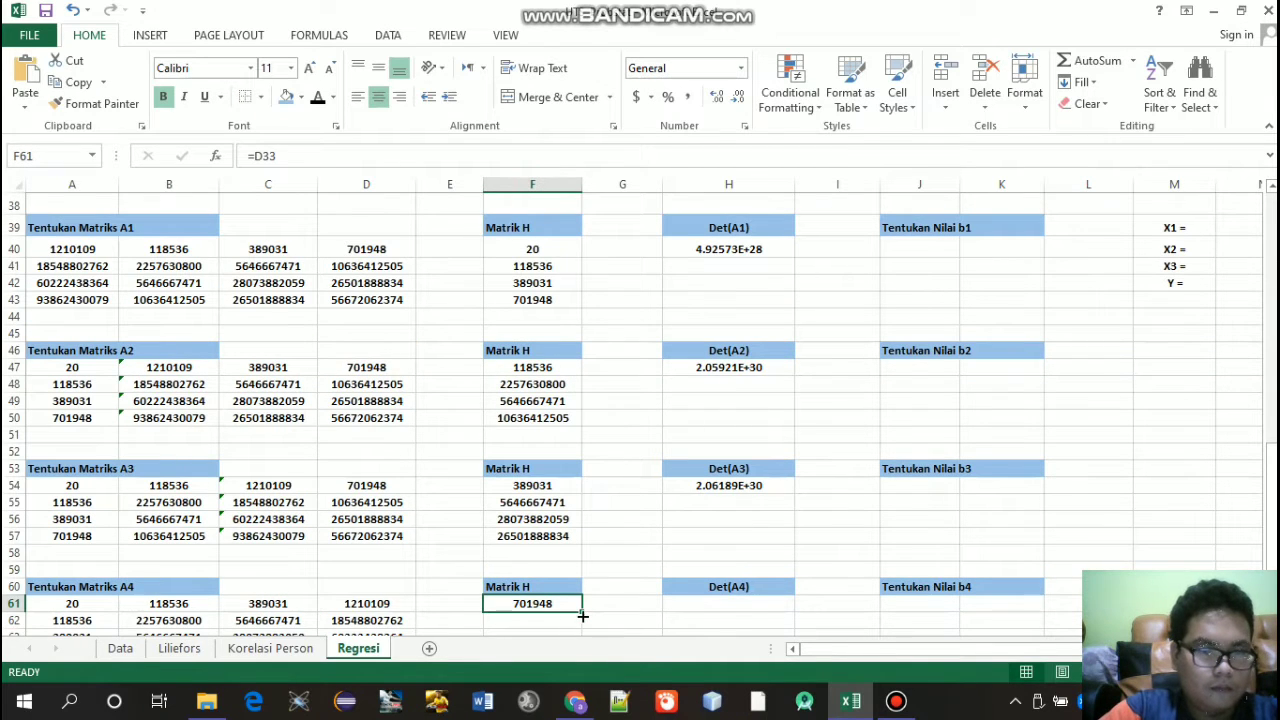
pyautogui.moveTo(583, 614)
pyautogui.mouseDown()
pyautogui.moveTo(580, 632)
pyautogui.moveTo(574, 580)
pyautogui.moveTo(566, 614)
pyautogui.mouseUp()
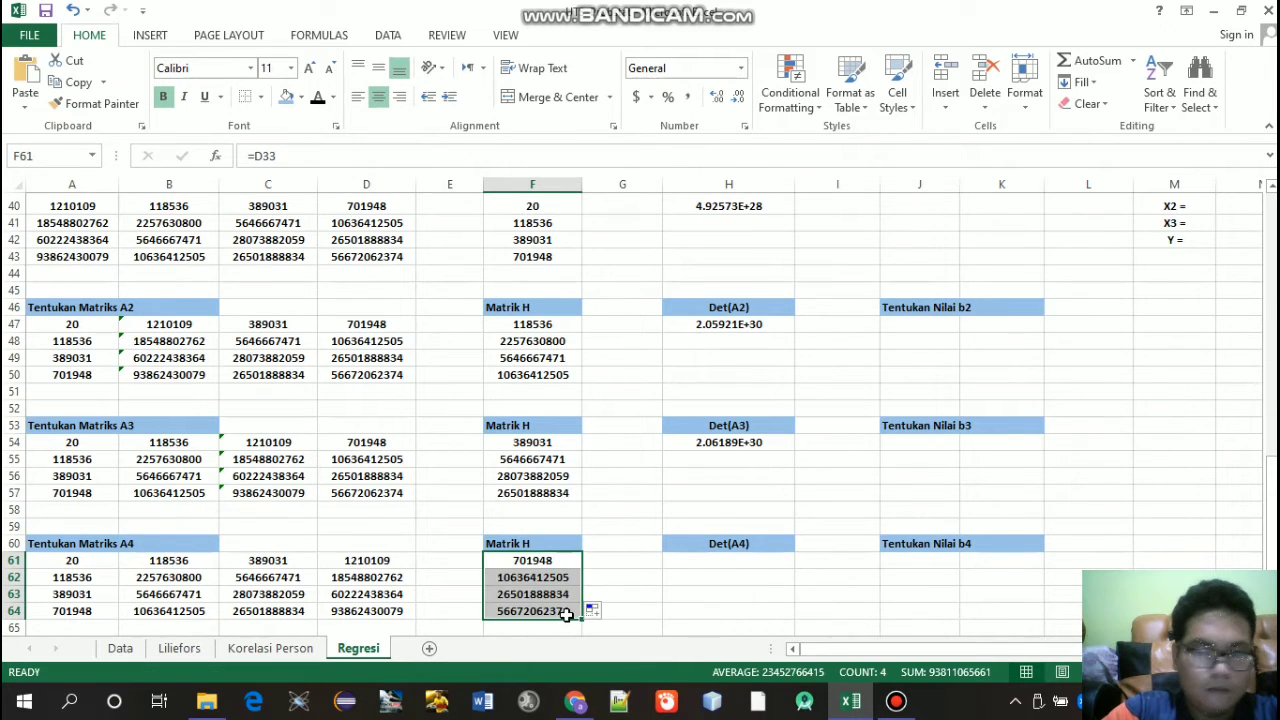
pyautogui.press('Return')
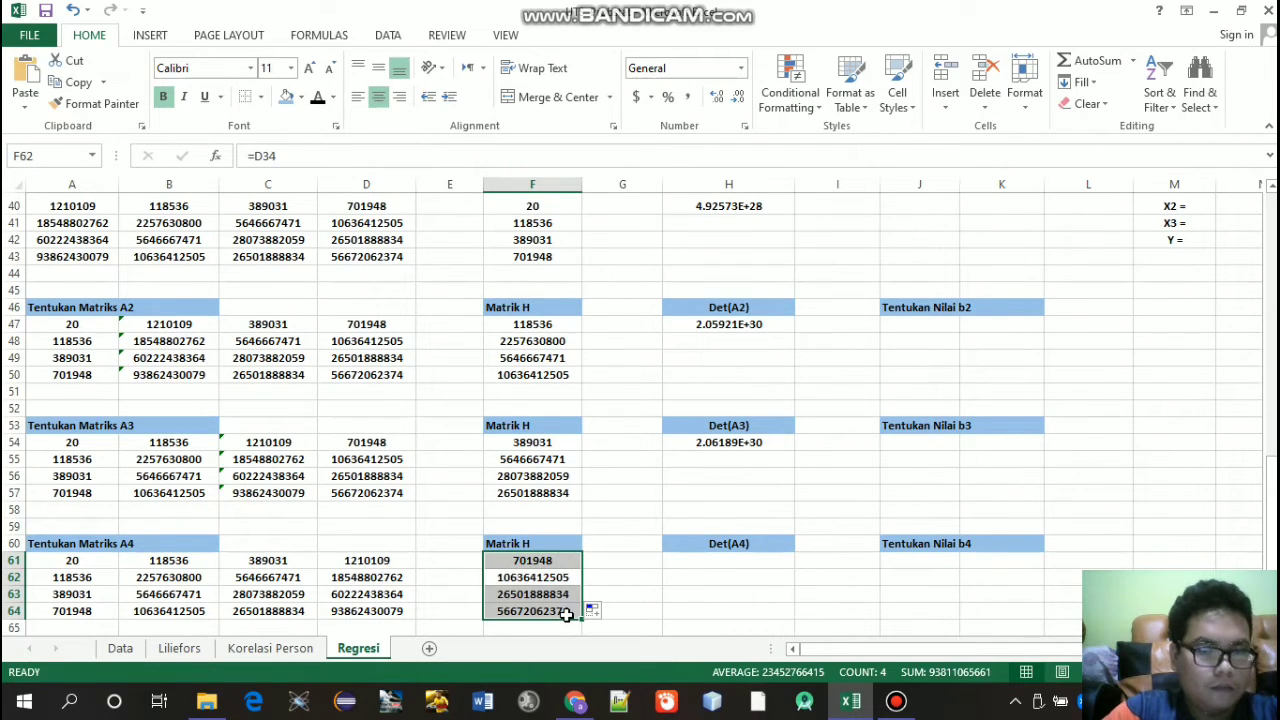
# Step: Calculate Det(A4) in H61 with MDETERM over matrix A4's range A61:D64
pyautogui.click(684, 565)
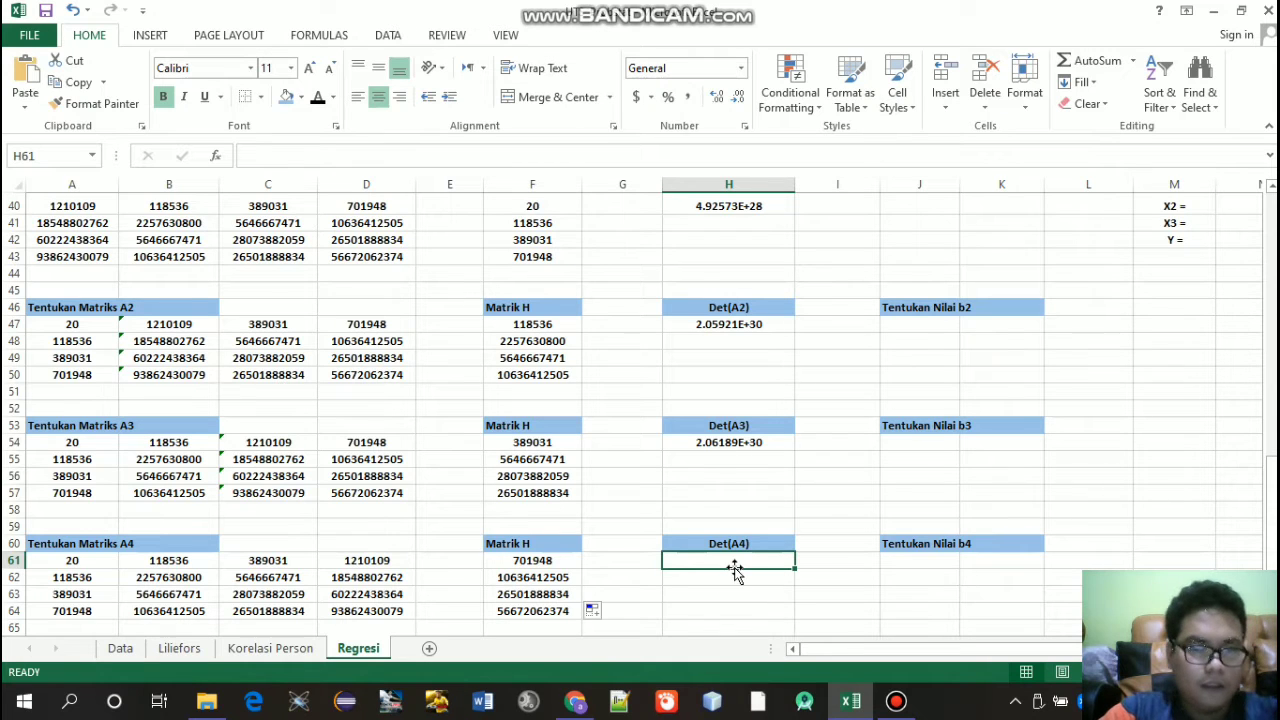
pyautogui.write('=')
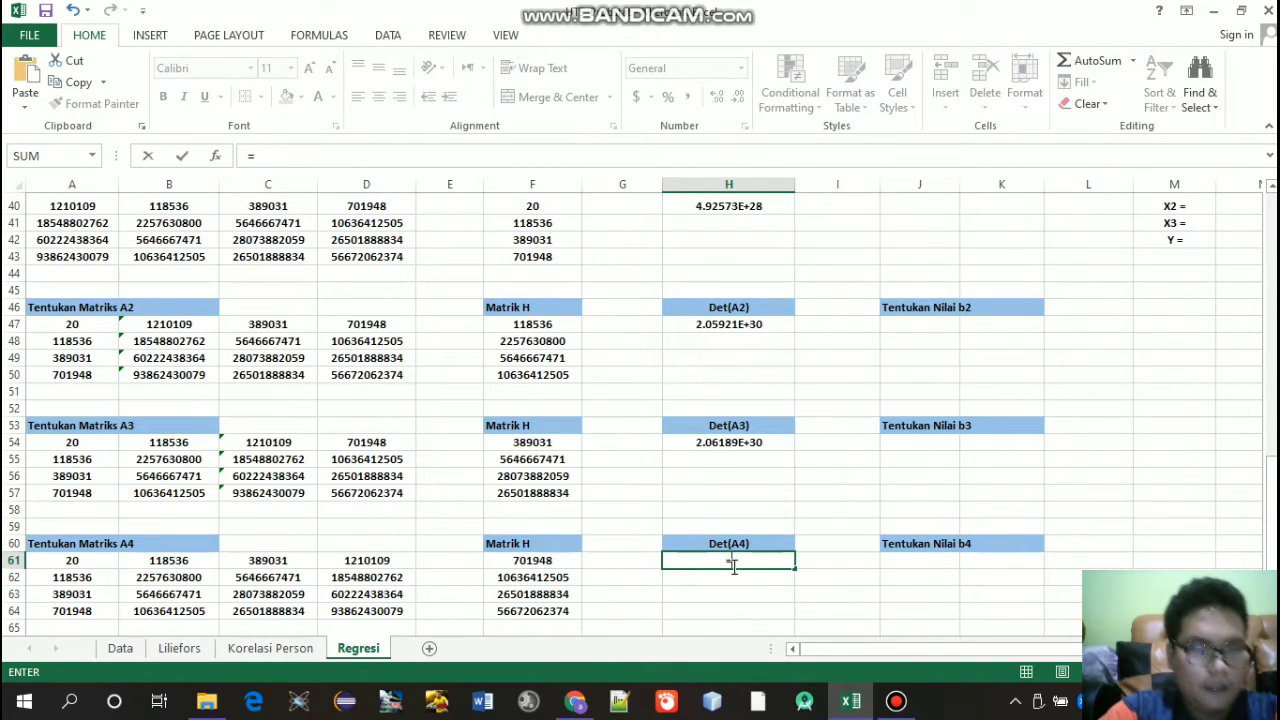
pyautogui.write('MD')
pyautogui.press('Tab')
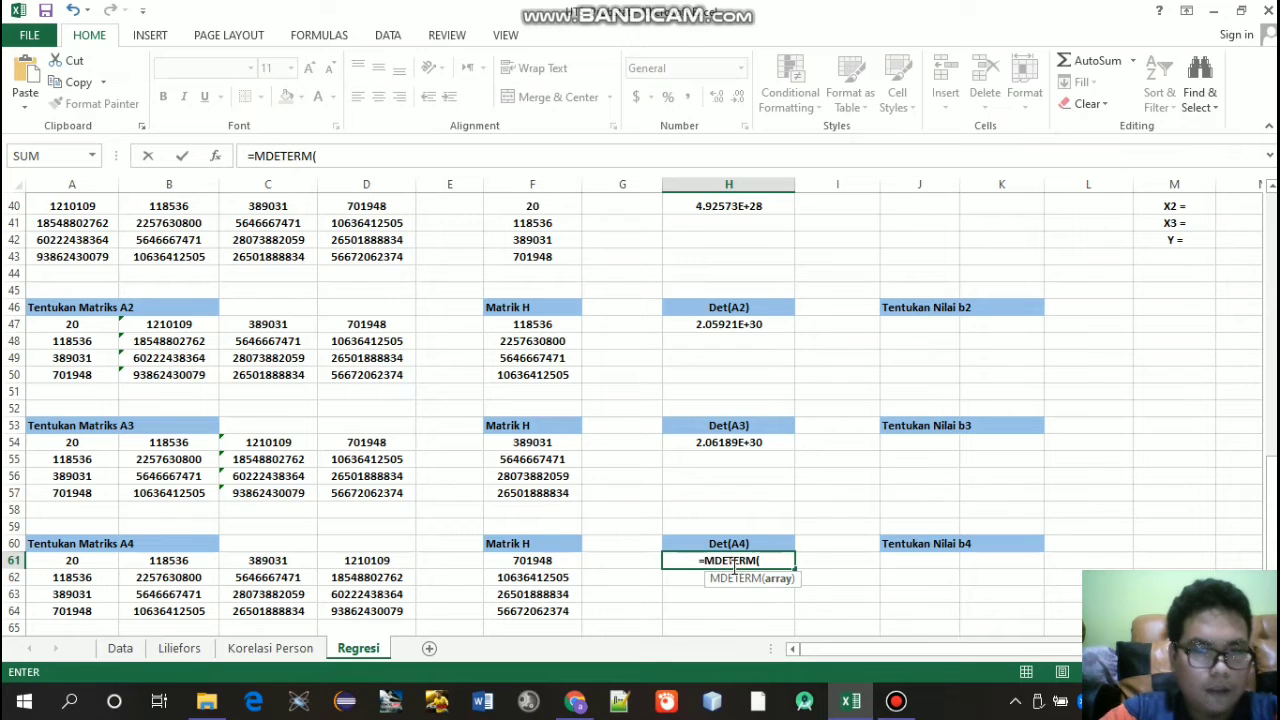
pyautogui.moveTo(64, 563); pyautogui.dragTo(386, 611)
pyautogui.press('Return')
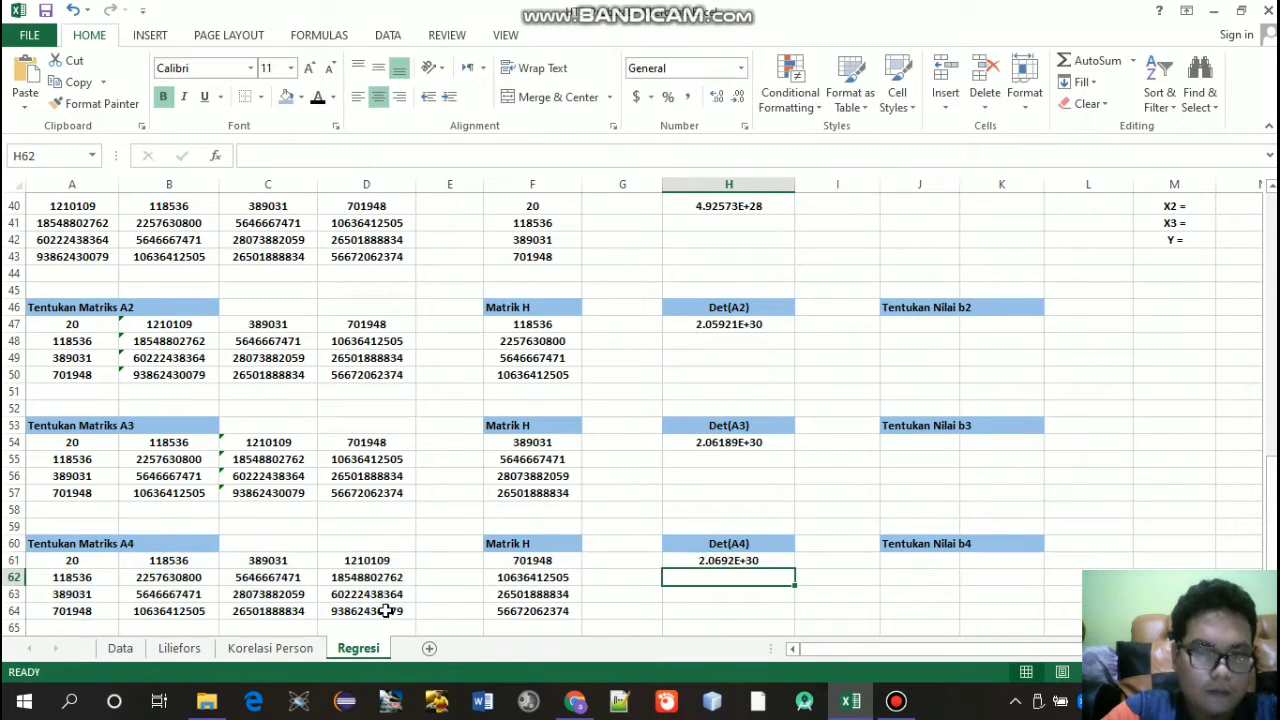
# Step: Calculate coefficient b1 in J40 by dividing Det(A1) by Det(A), using =H40/H33
pyautogui.moveTo(1272, 500); pyautogui.dragTo(1272, 474)
pyautogui.click(941, 343)
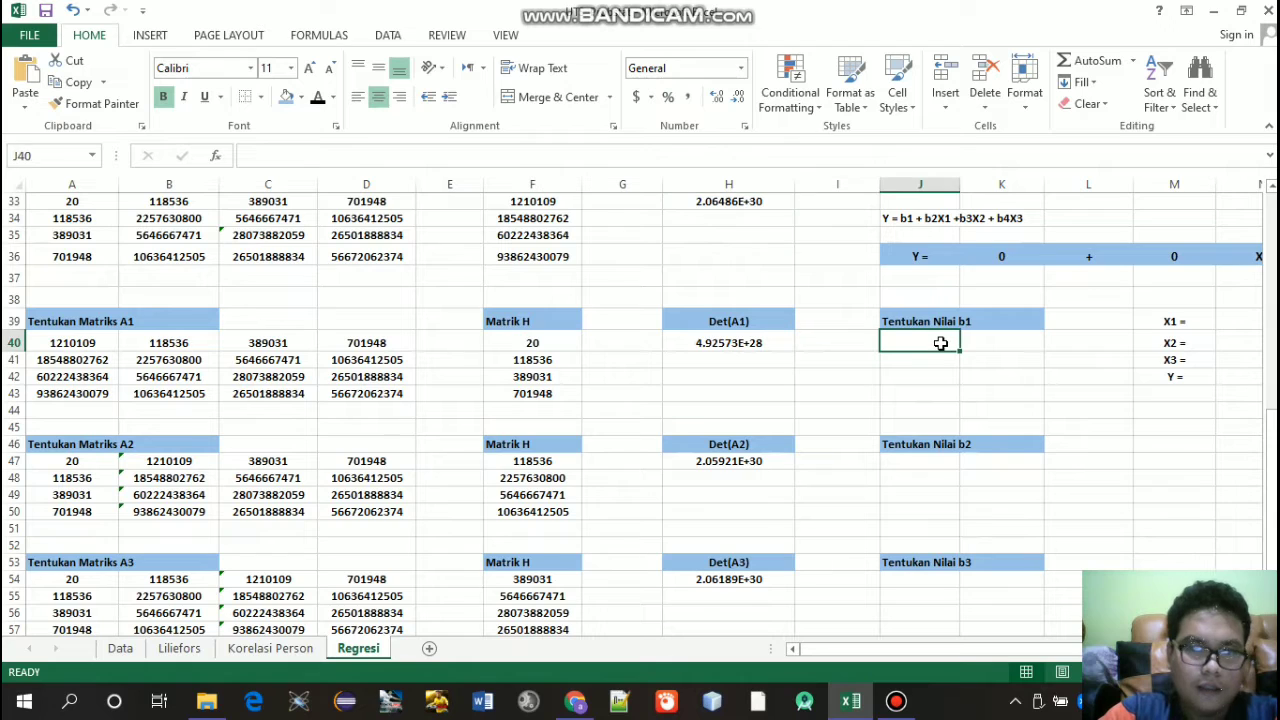
pyautogui.write('=')
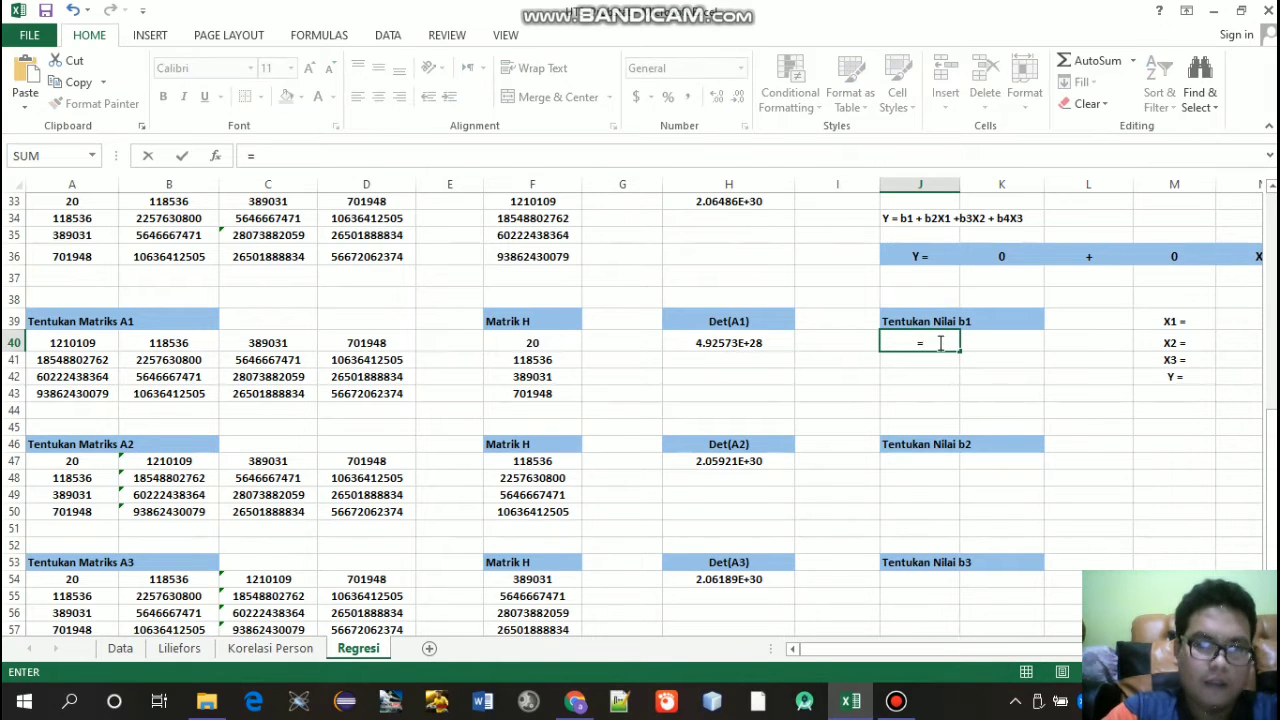
pyautogui.click(732, 341)
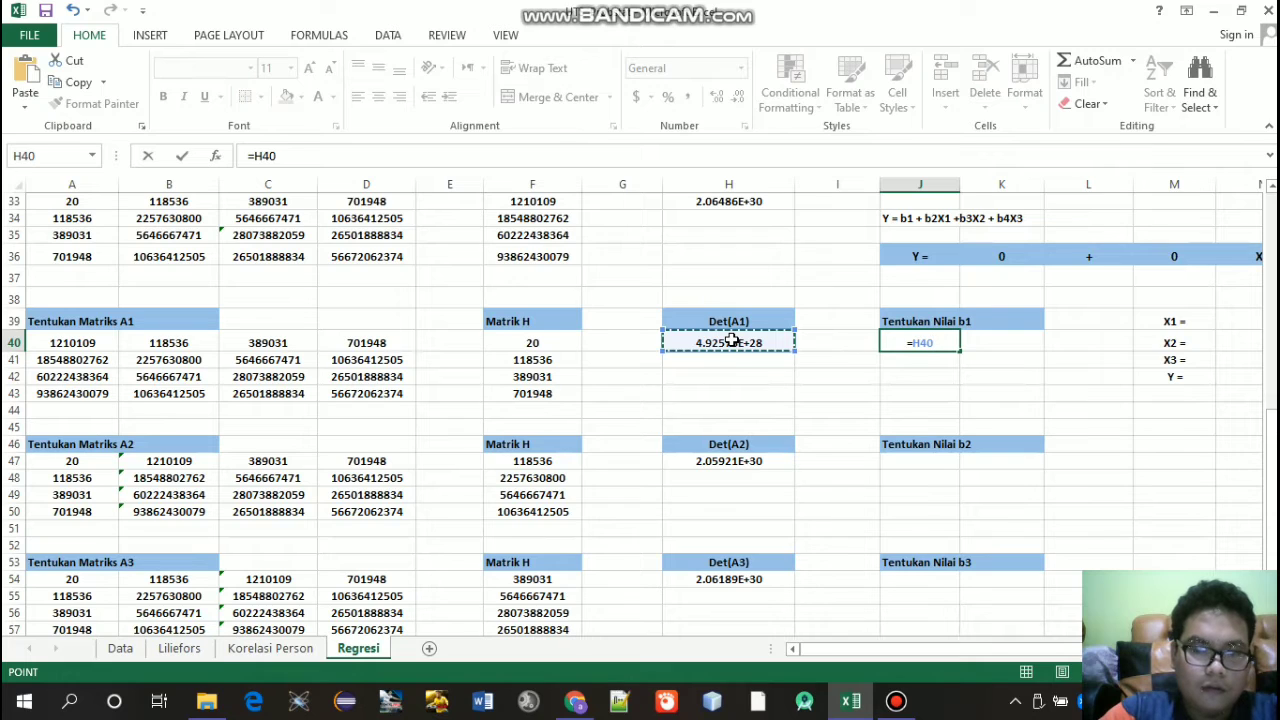
pyautogui.write('/')
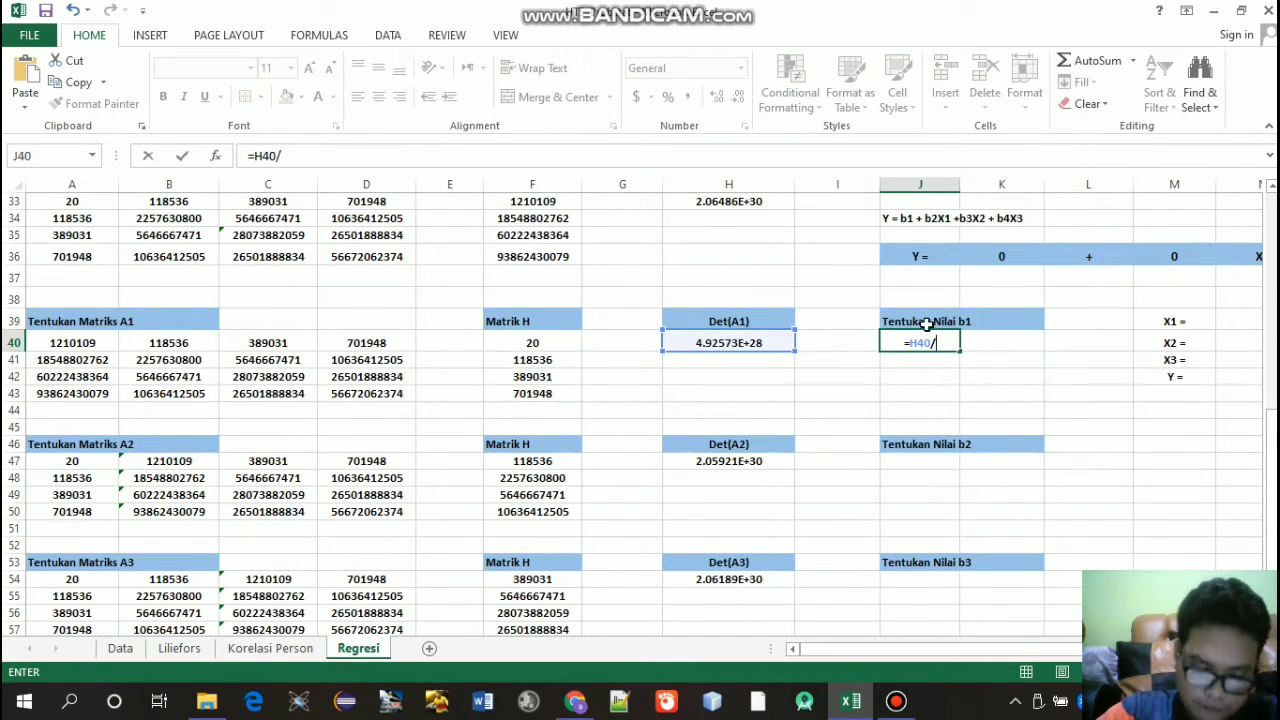
pyautogui.click(736, 202)
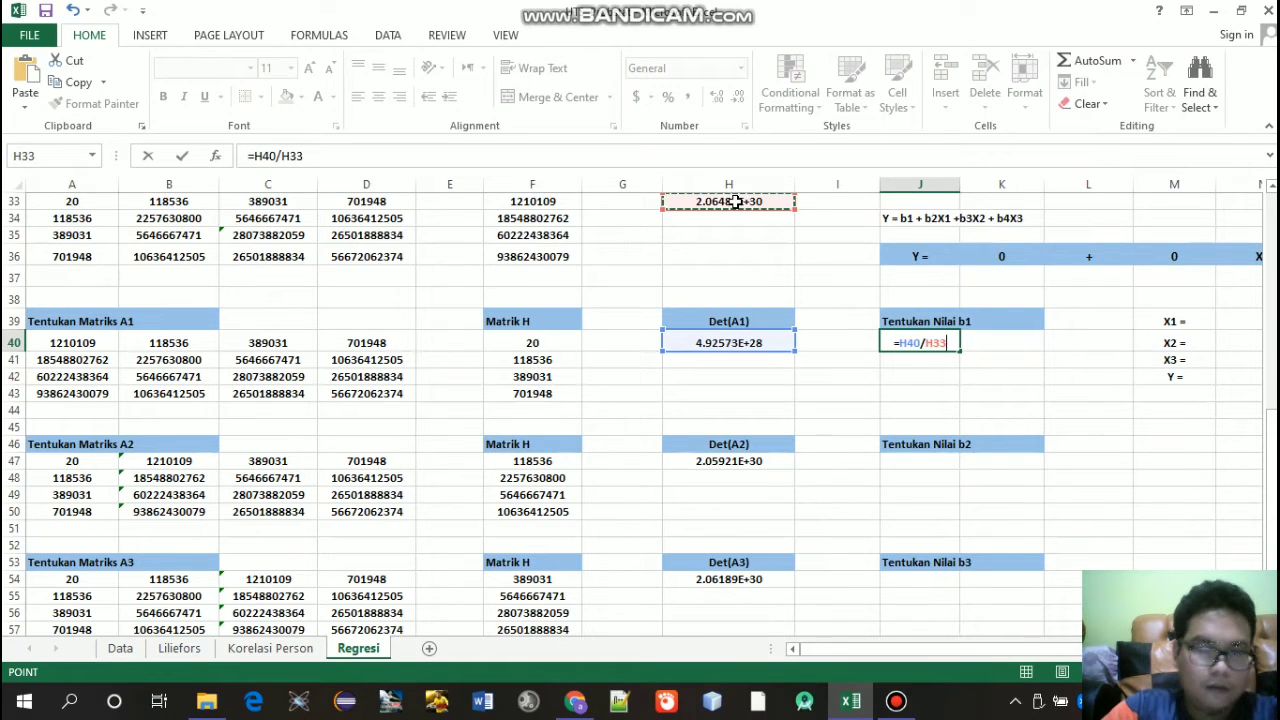
pyautogui.press('Return')
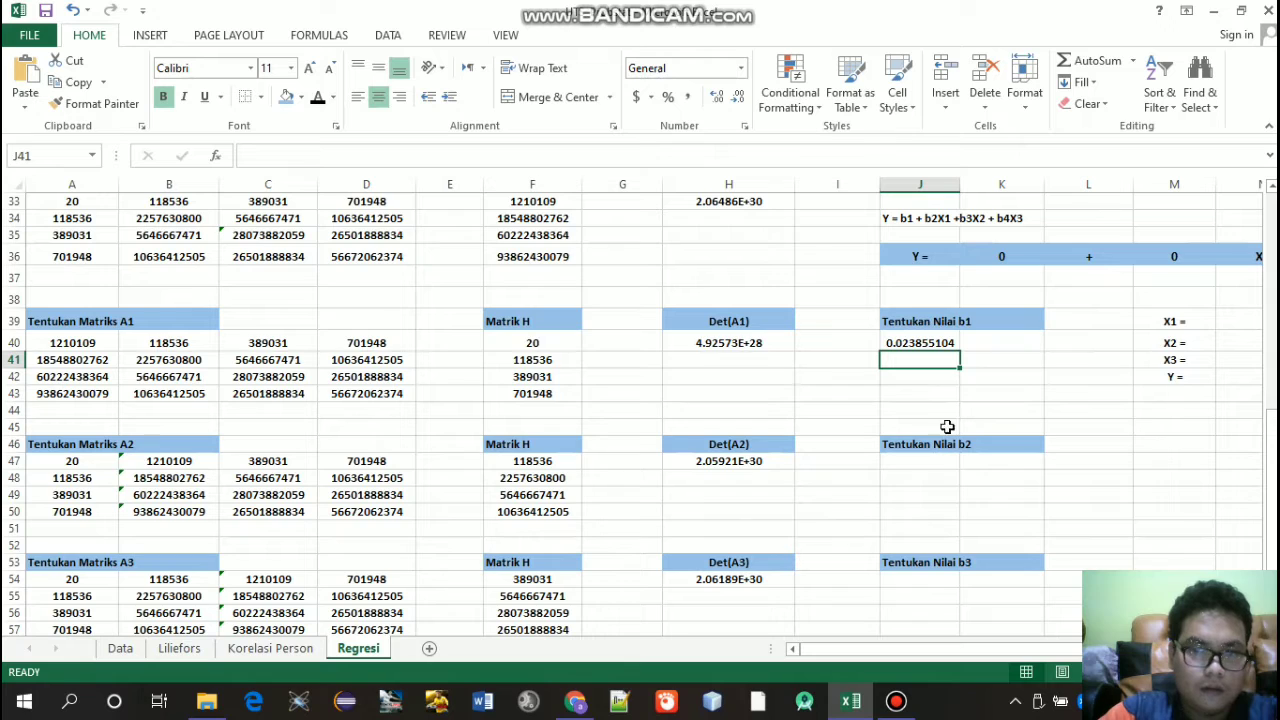
# Step: Calculate coefficient b2 in J47 by dividing Det(A2) by Det(A), using =H47/H33
pyautogui.doubleClick(940, 461)
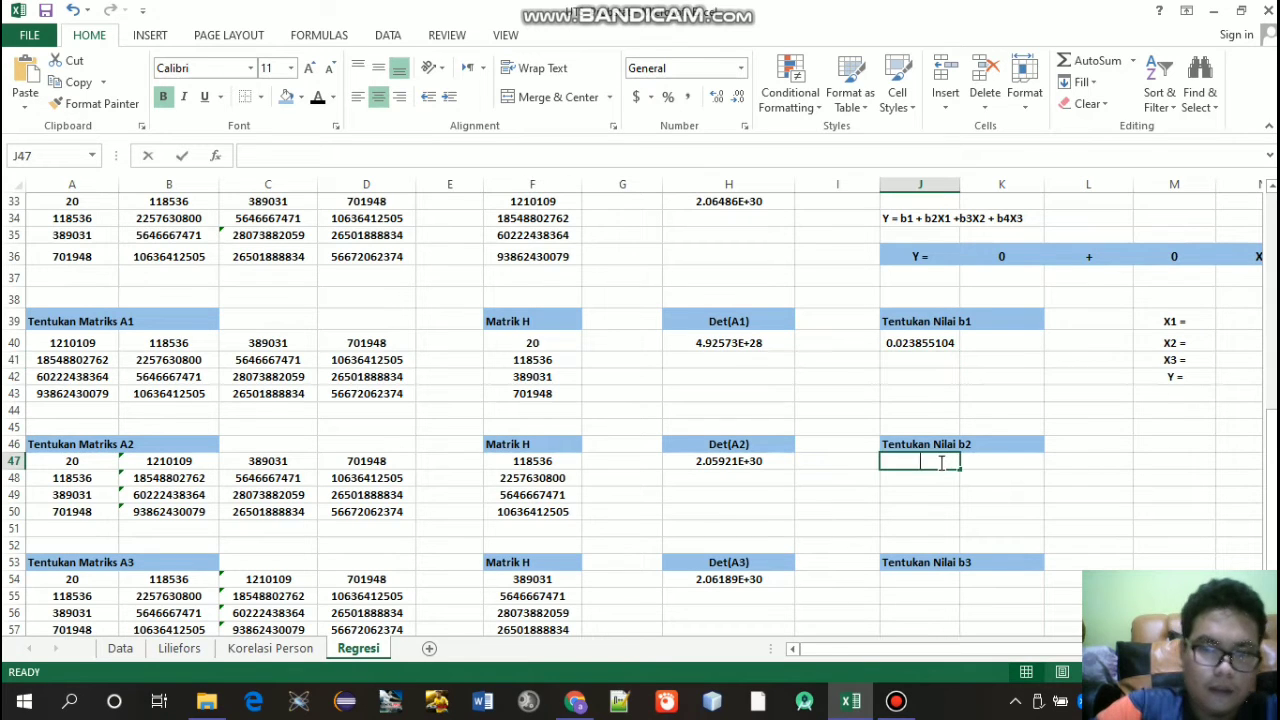
pyautogui.write('=')
pyautogui.click(754, 460)
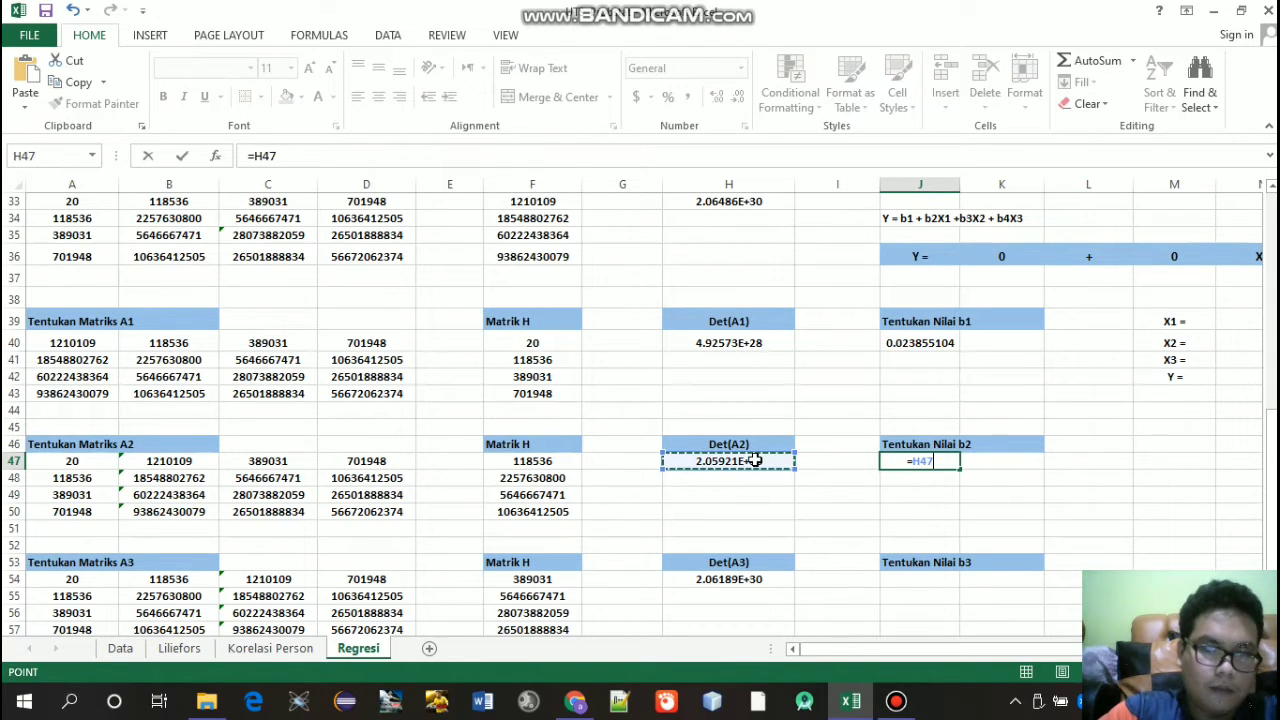
pyautogui.write('/')
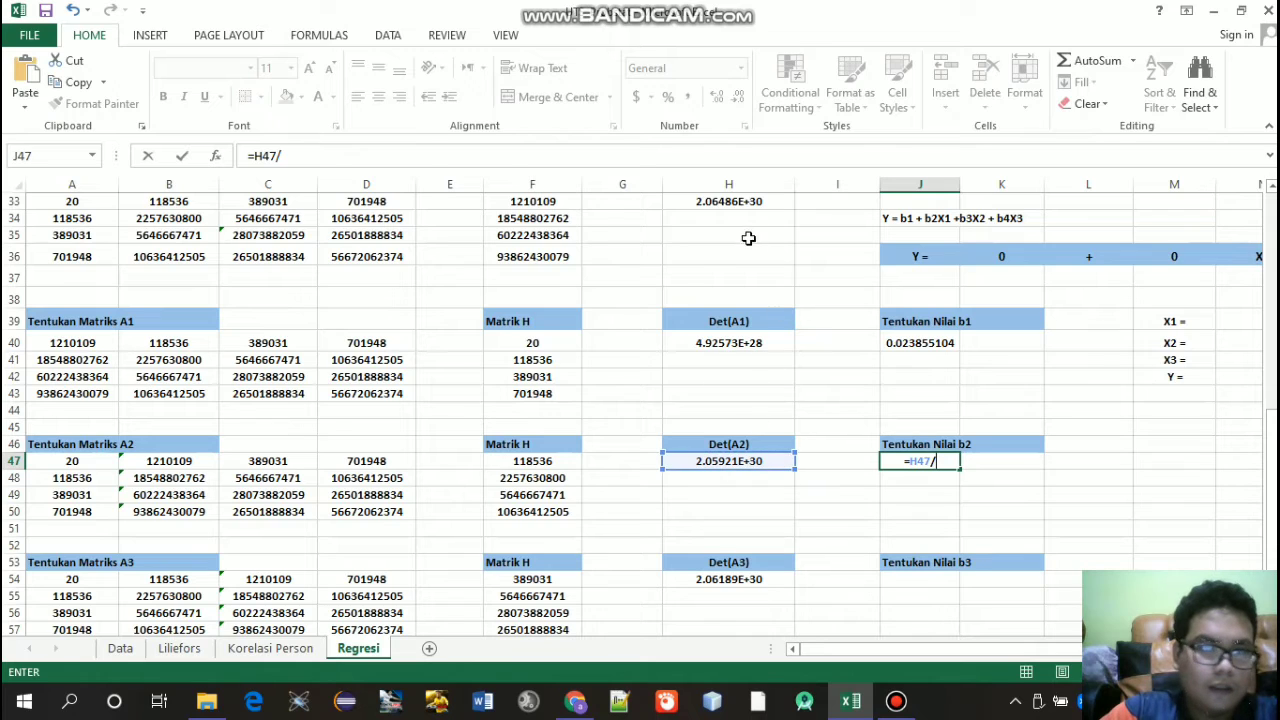
pyautogui.click(733, 202)
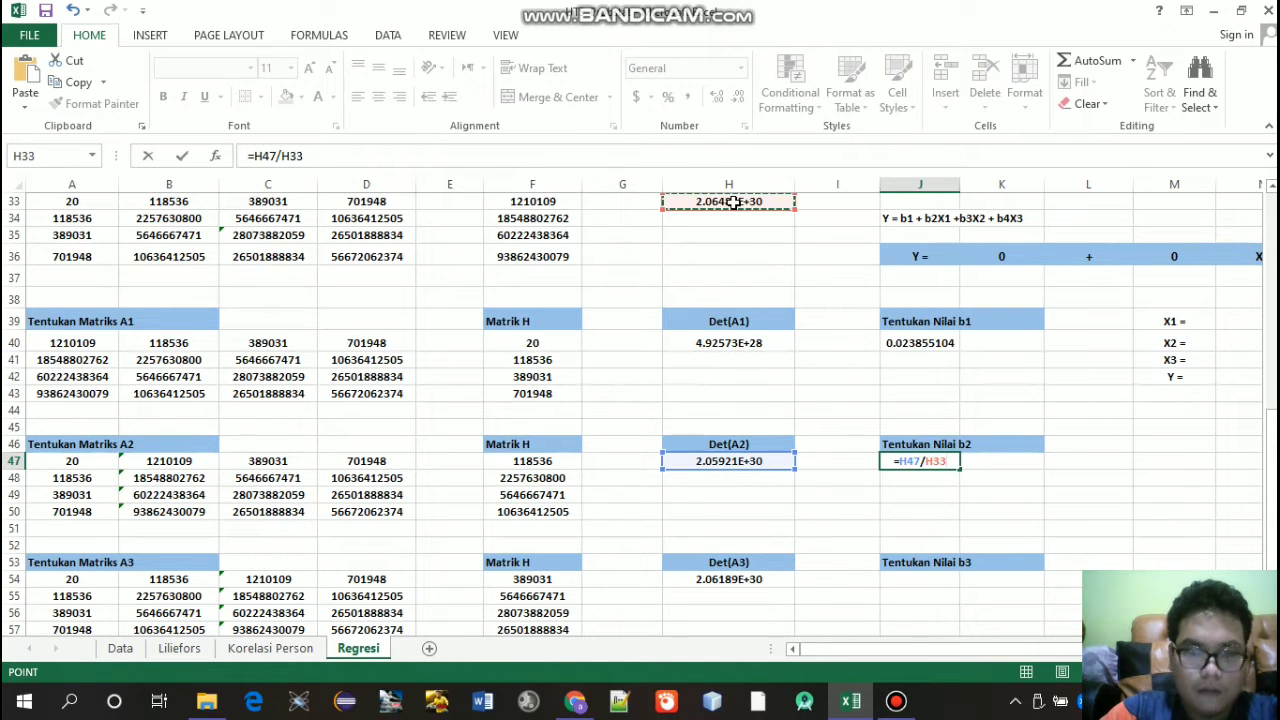
pyautogui.press('Return')
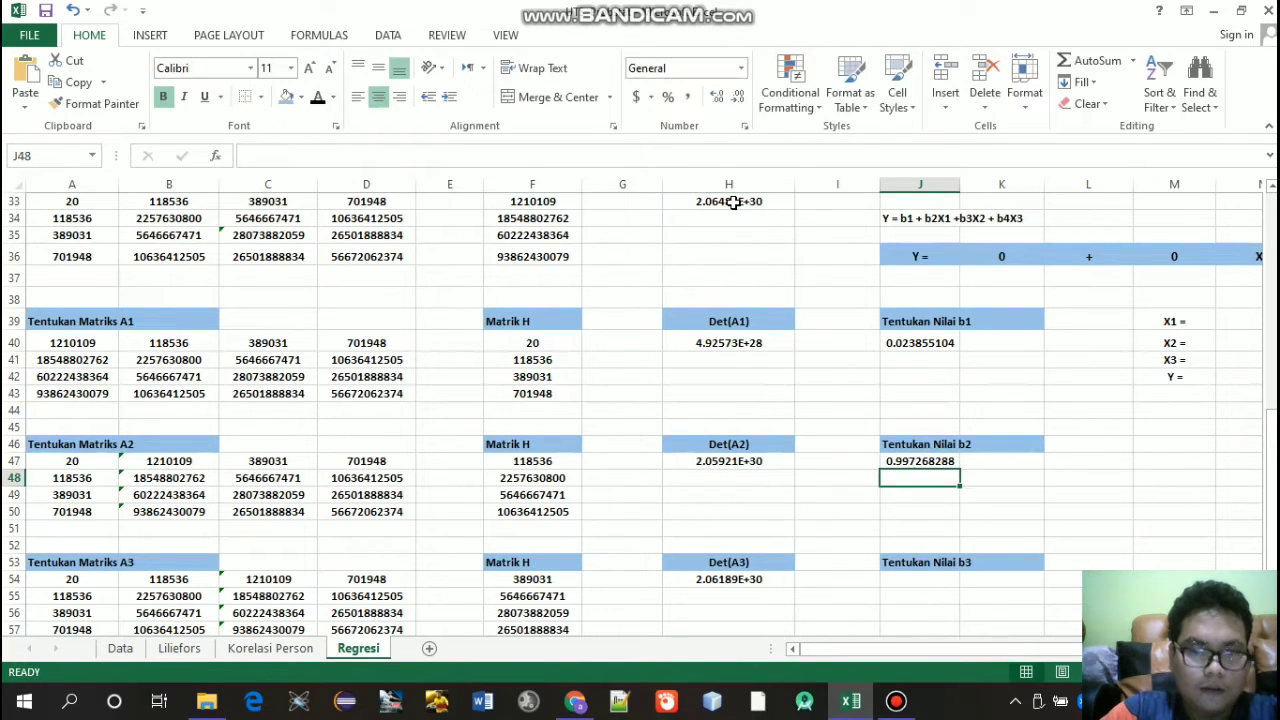
# Step: Calculate coefficient b3 in J54 by dividing Det(A3) by Det(A), using =H54/H33
pyautogui.click(907, 577)
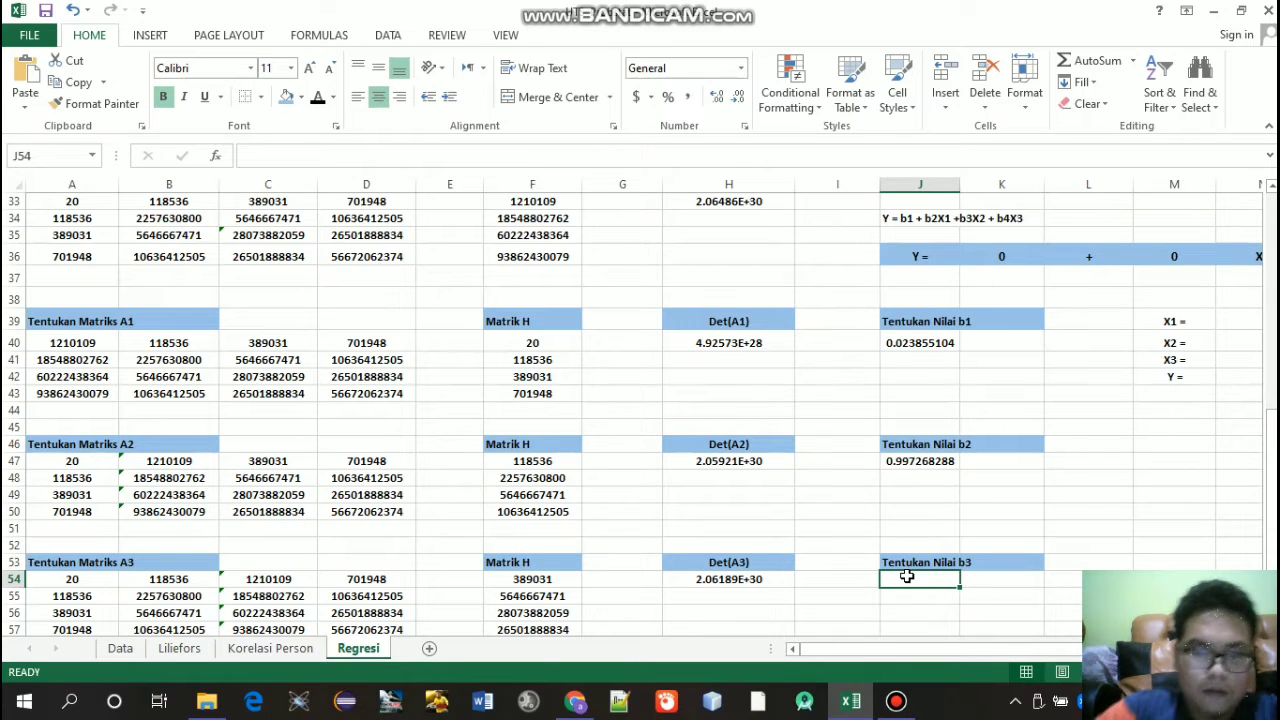
pyautogui.write('=')
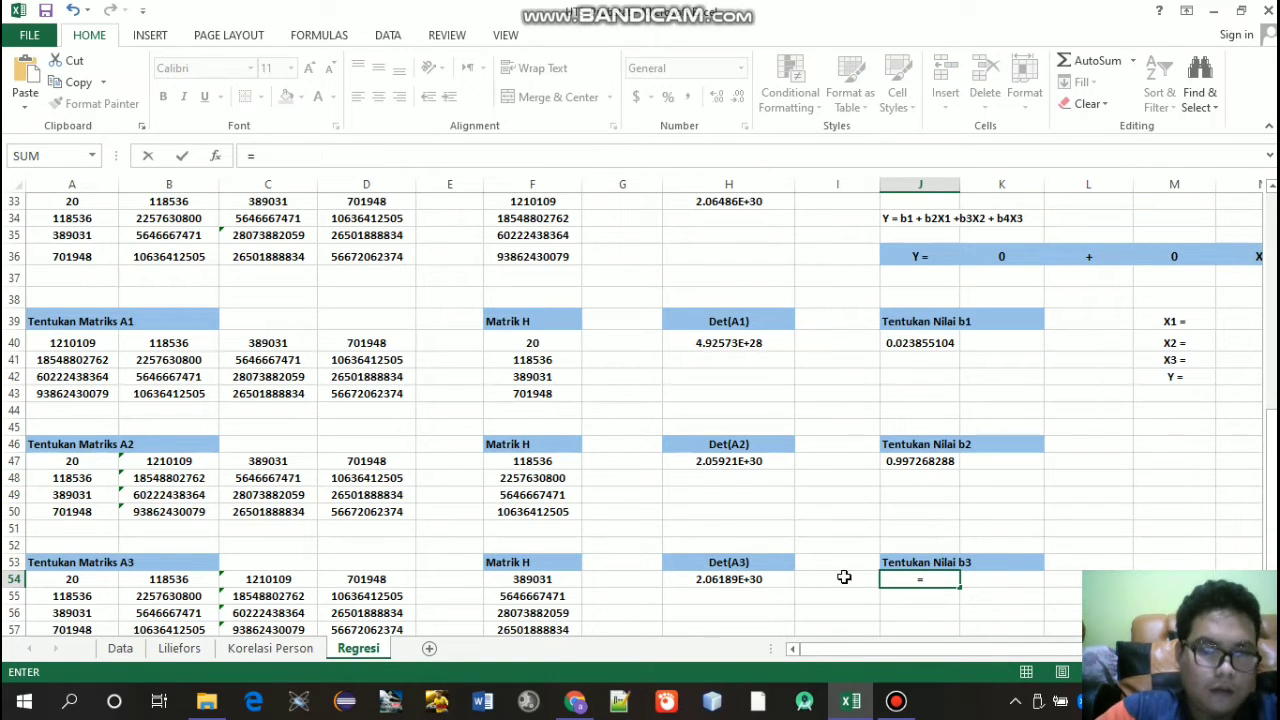
pyautogui.click(756, 580)
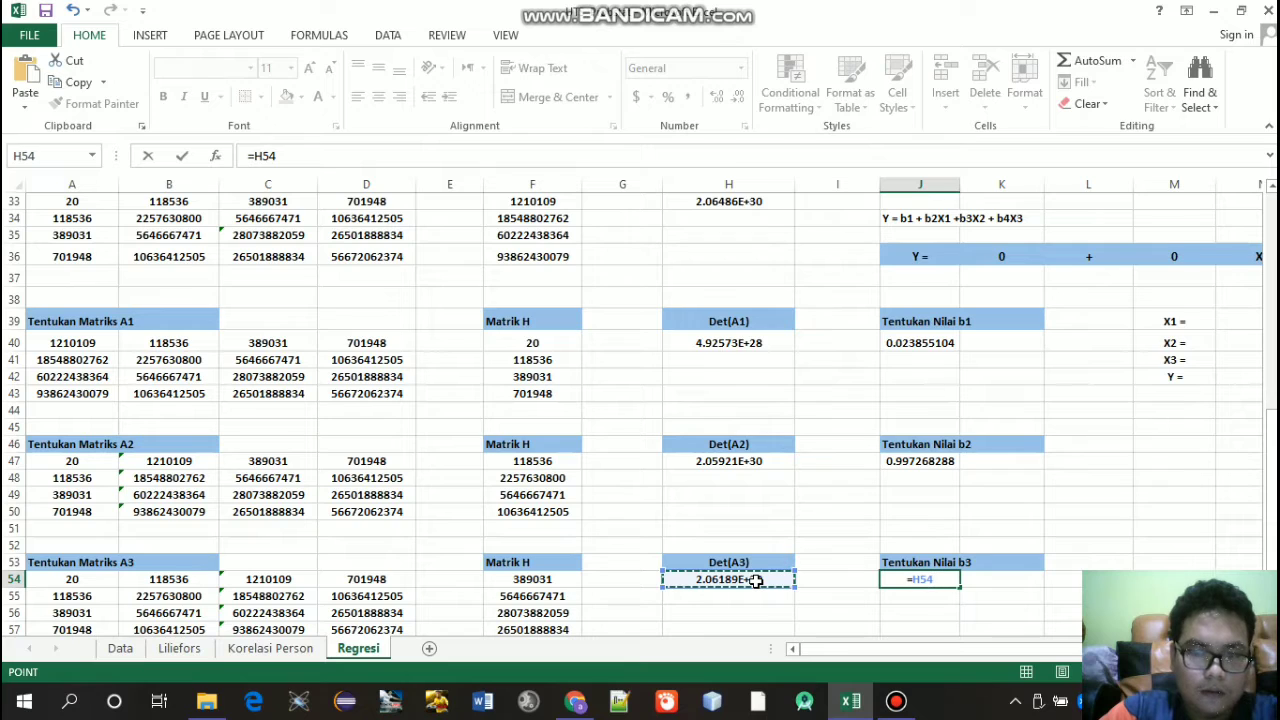
pyautogui.write('/')
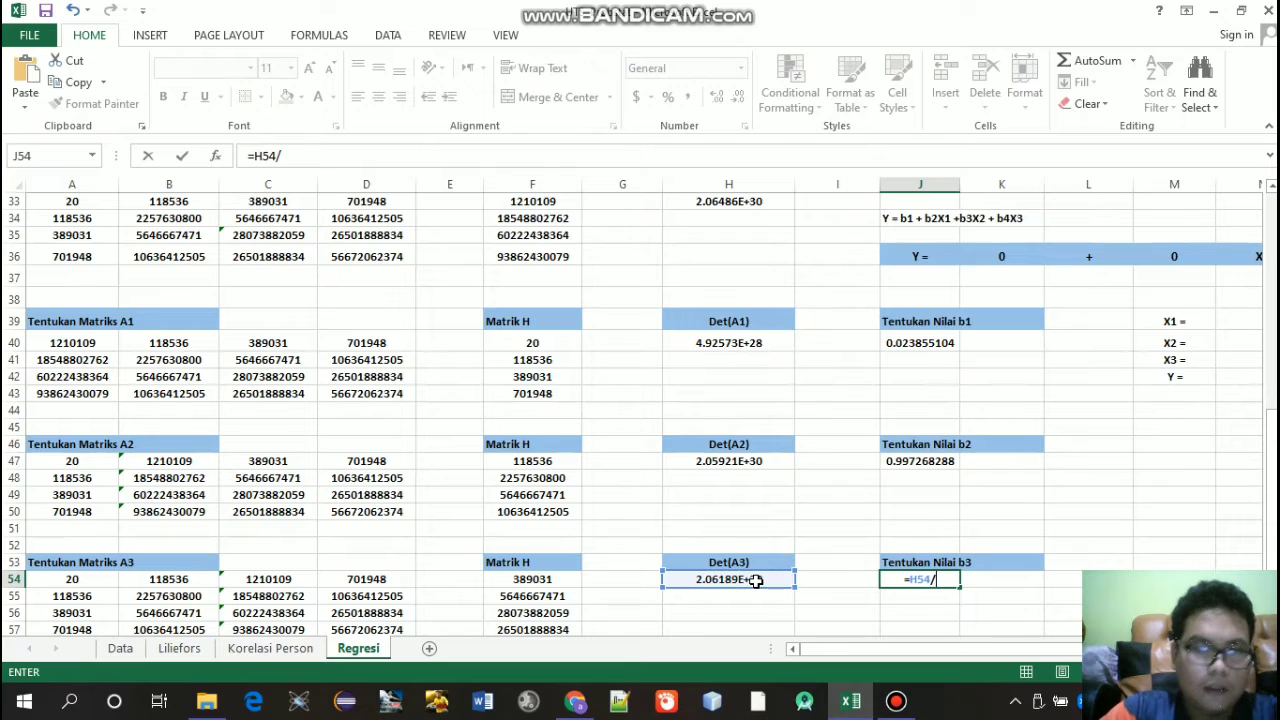
pyautogui.click(771, 205)
pyautogui.press('Return')
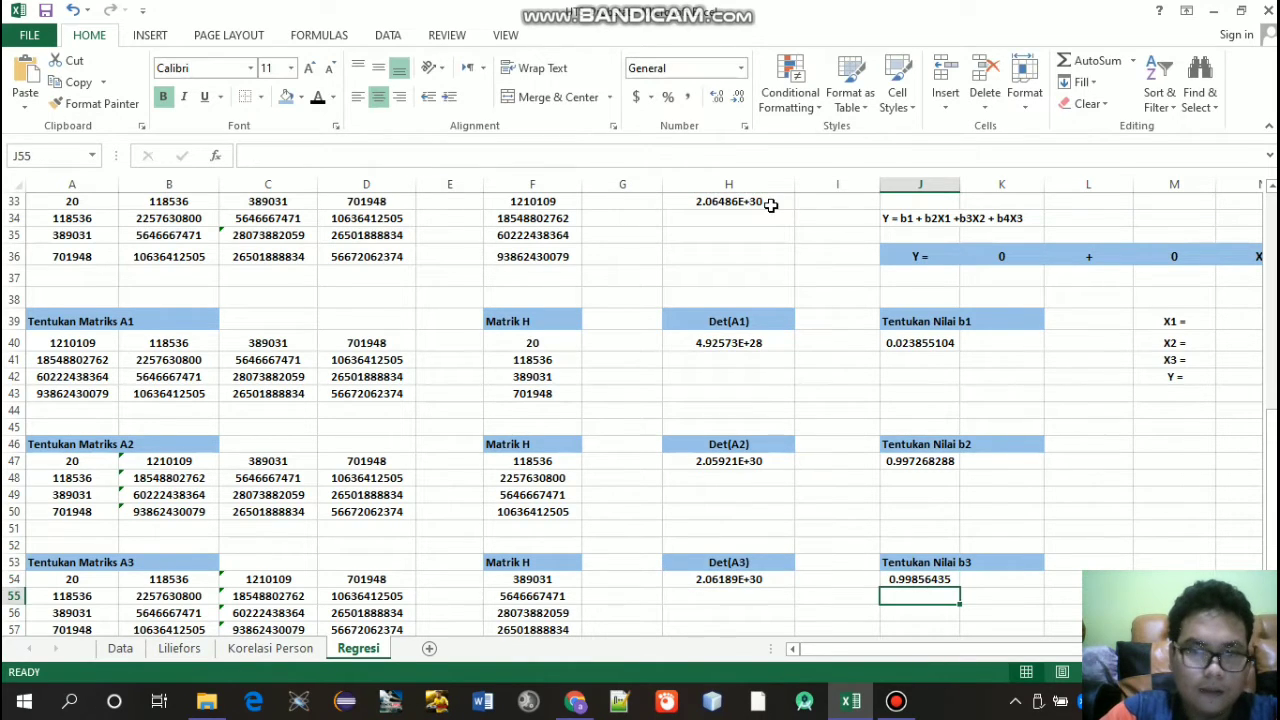
# Step: Calculate coefficient b4 in J61 by dividing Det(A4) by Det(A), using =H61/H33
pyautogui.moveTo(1274, 418); pyautogui.dragTo(1274, 428)
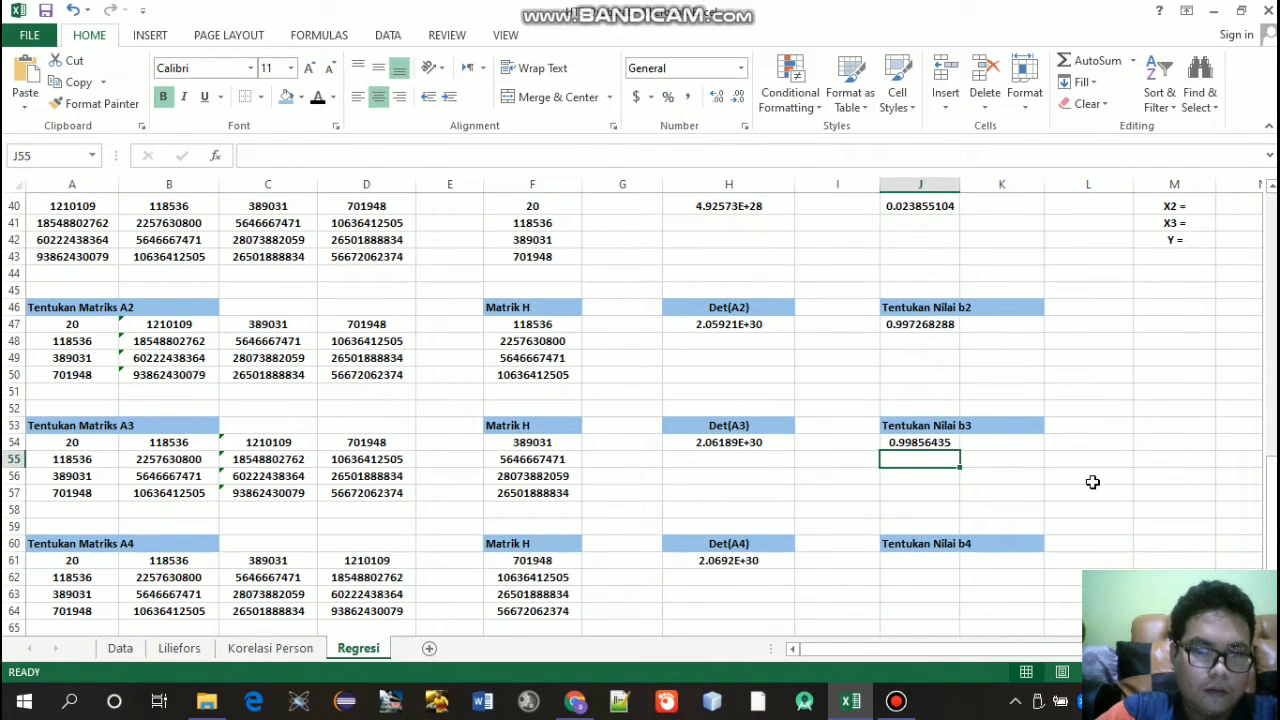
pyautogui.click(922, 560)
pyautogui.write('=')
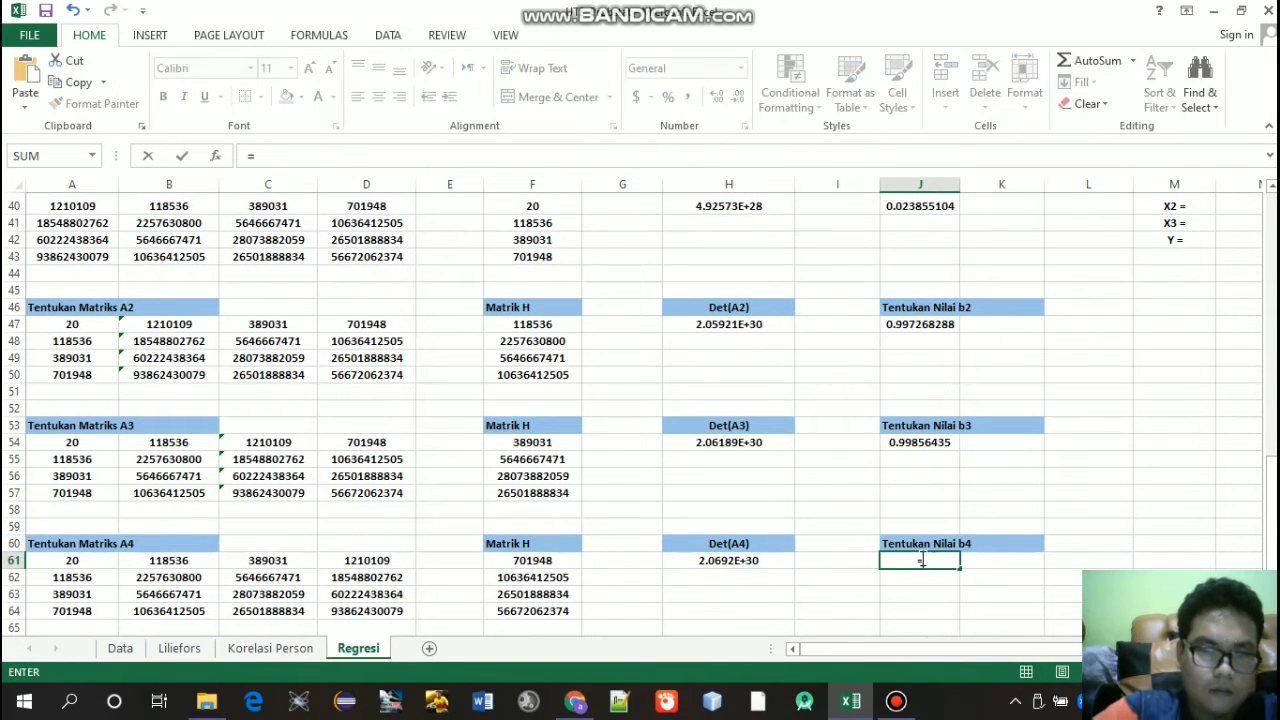
pyautogui.moveTo(1272, 535); pyautogui.dragTo(1272, 515)
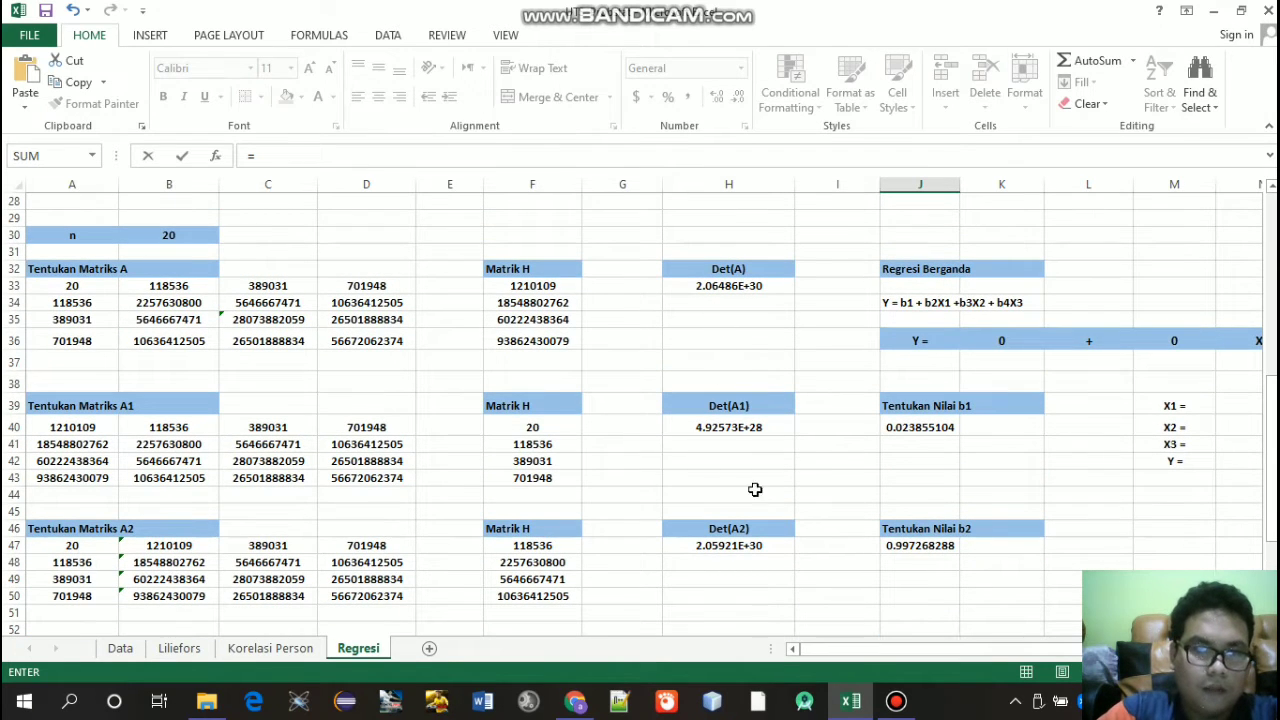
pyautogui.moveTo(1272, 466); pyautogui.dragTo(1272, 486)
pyautogui.click(716, 561)
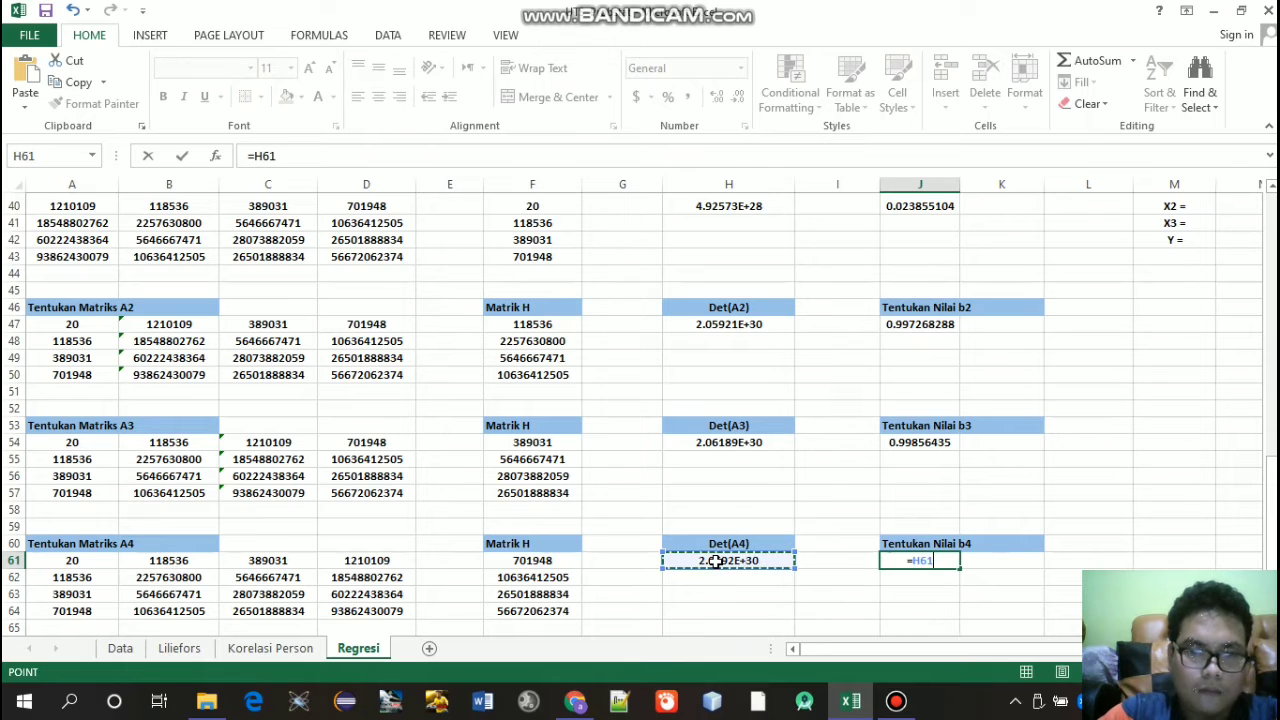
pyautogui.write('/')
pyautogui.moveTo(1268, 512); pyautogui.dragTo(1270, 494)
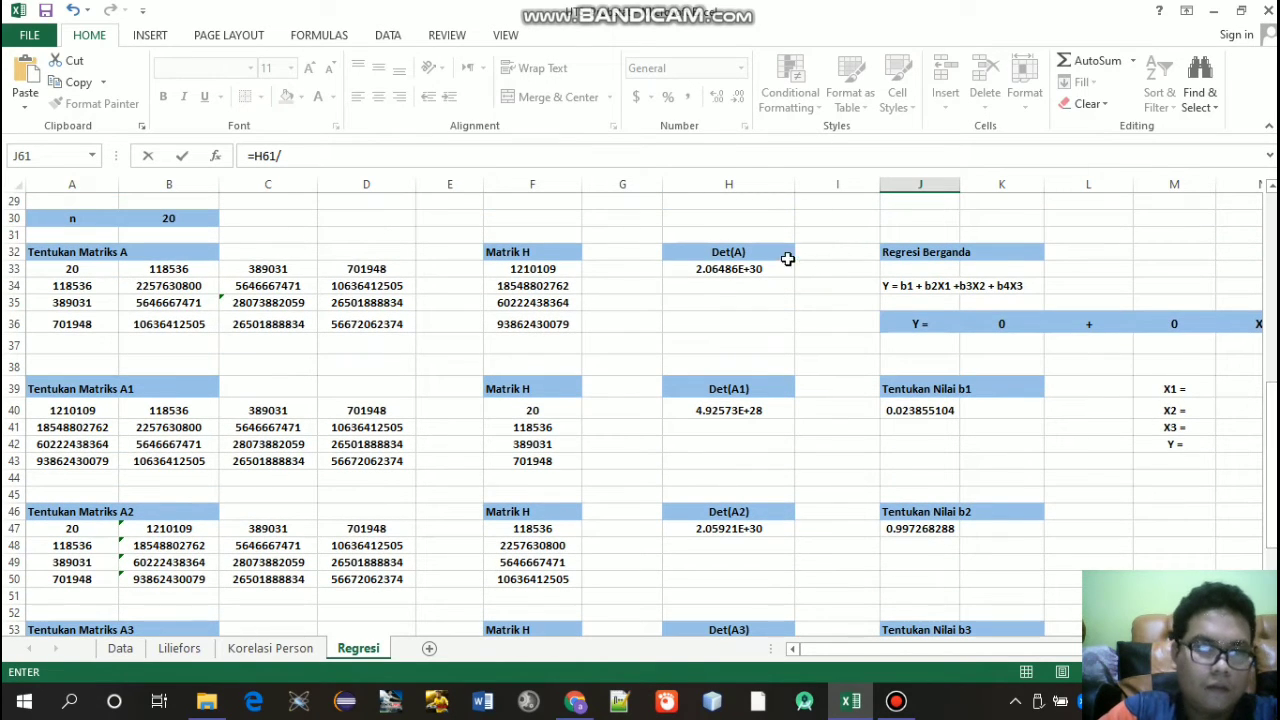
pyautogui.click(770, 268)
pyautogui.press('Return')
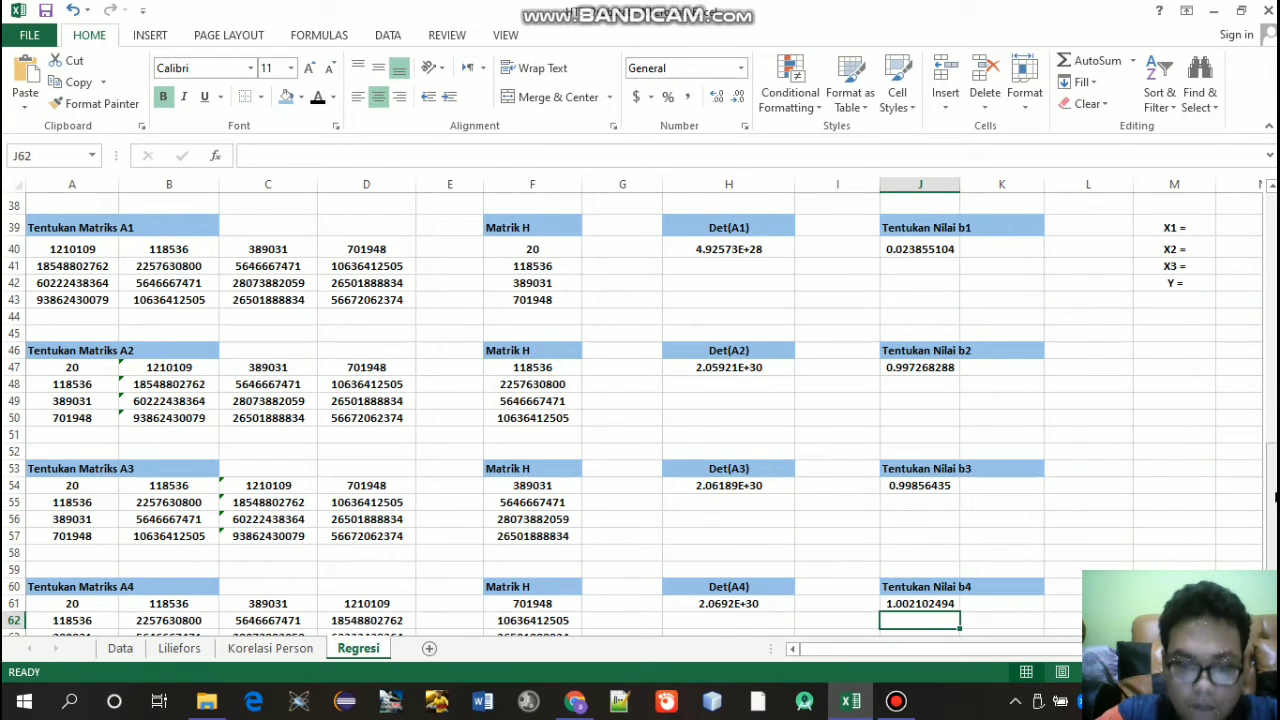
# Step: Link the regression equation's constant term in K36 to the b1 value with =J40
pyautogui.moveTo(1275, 497); pyautogui.dragTo(1272, 492)
pyautogui.moveTo(1275, 494); pyautogui.dragTo(1275, 490)
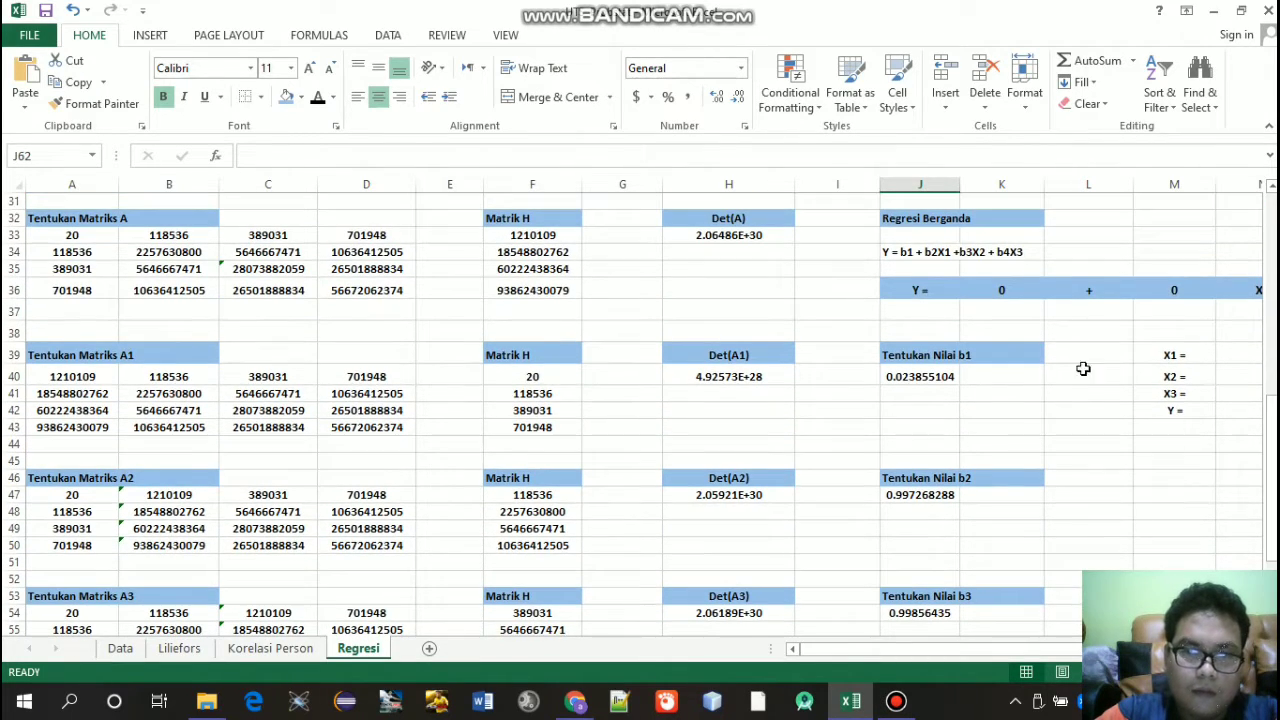
pyautogui.click(988, 289)
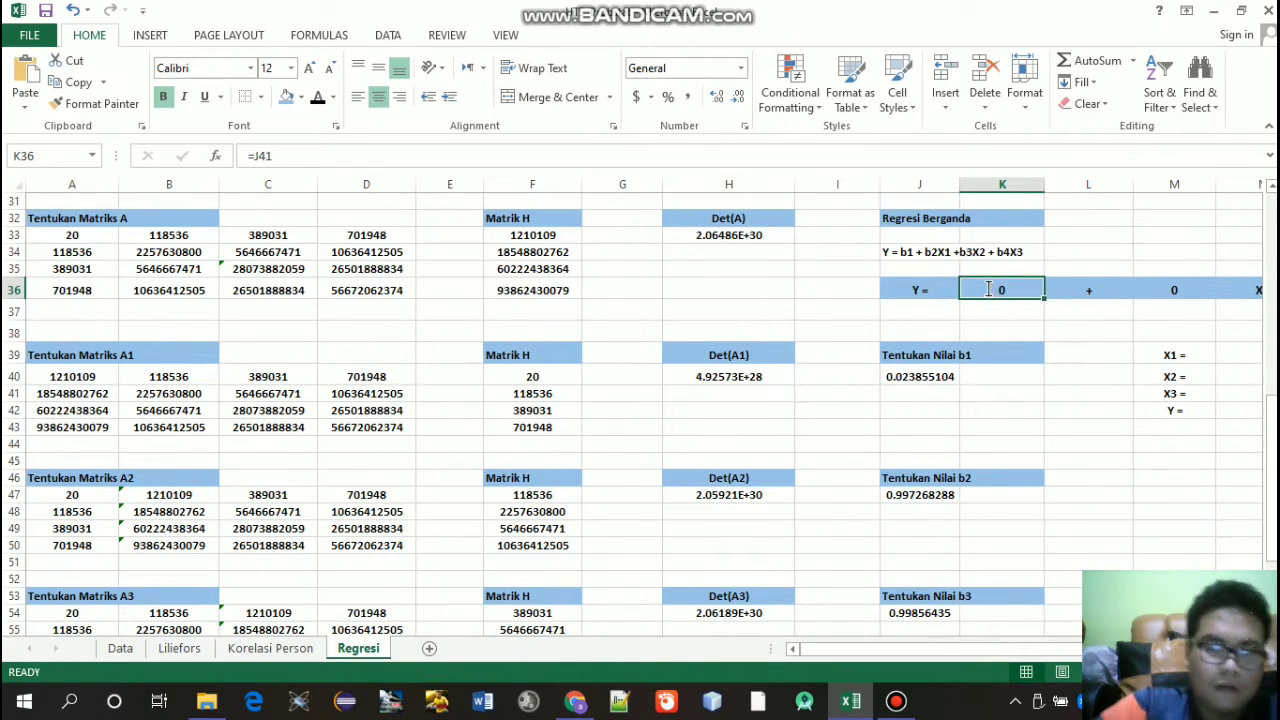
pyautogui.write('=')
pyautogui.click(927, 376)
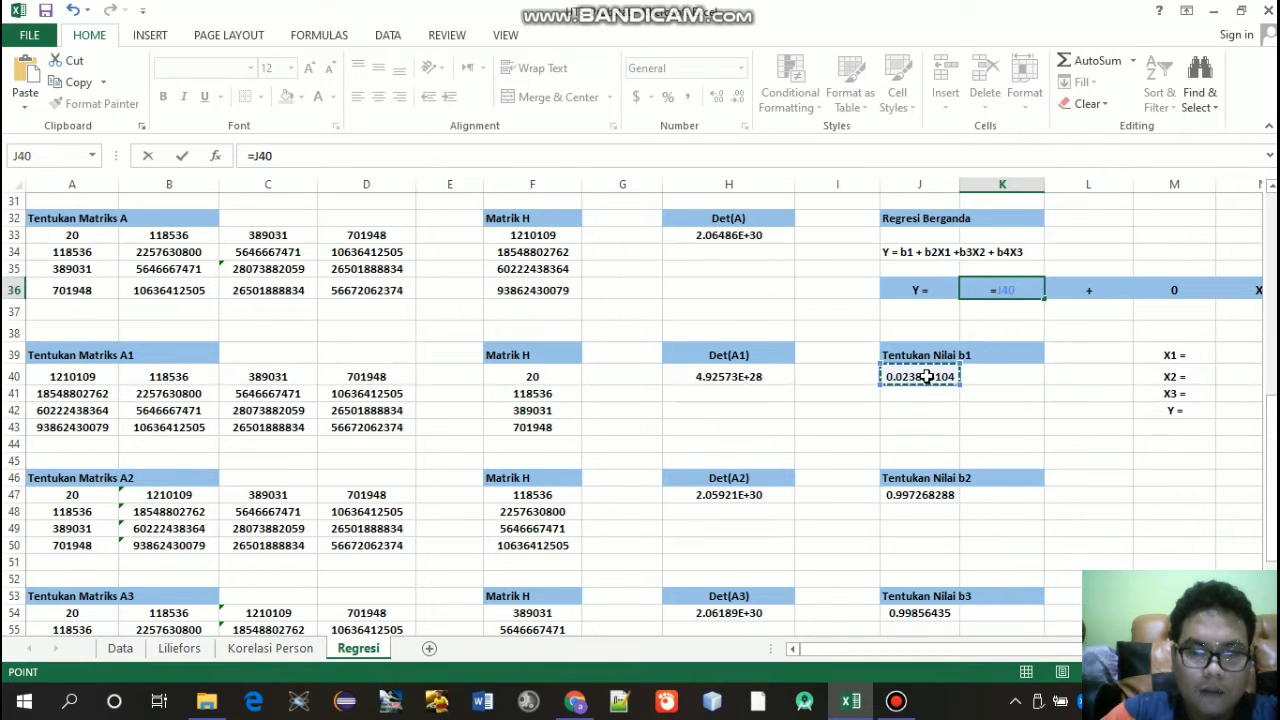
pyautogui.press('Return')
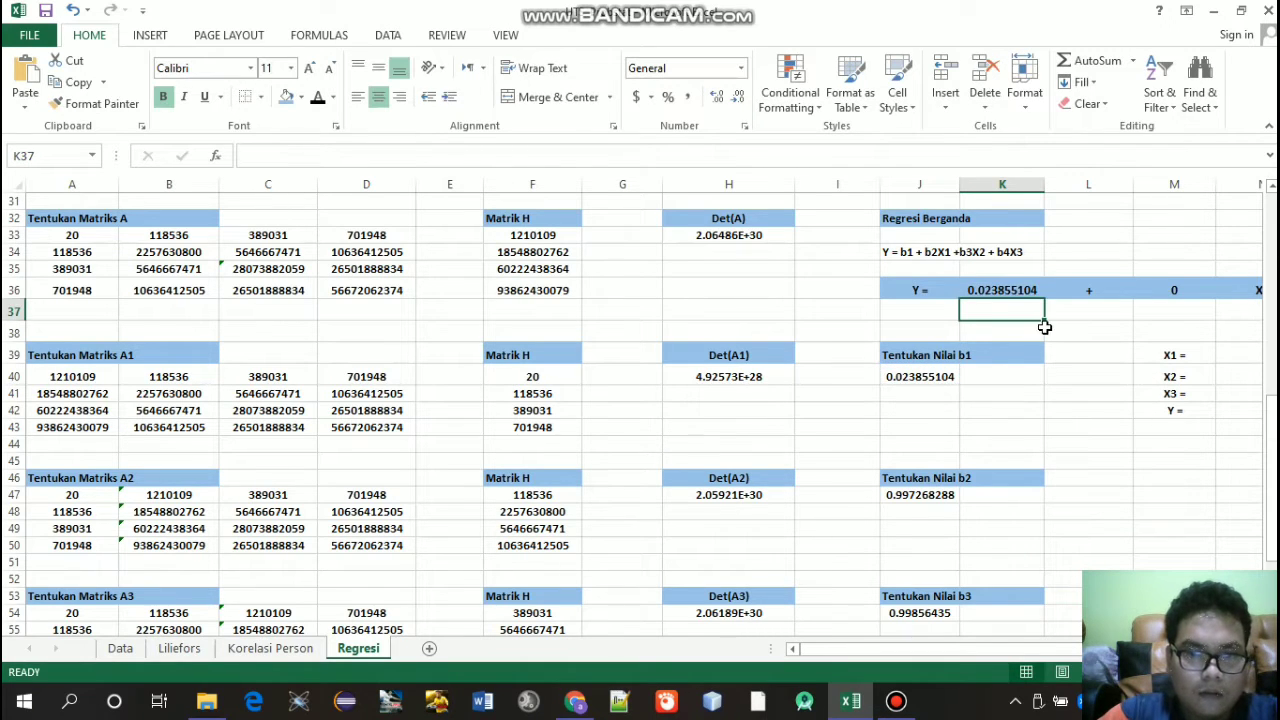
# Step: Link the regression equation's X1 coefficient in M36 to the b2 value in J47
pyautogui.click(1167, 287)
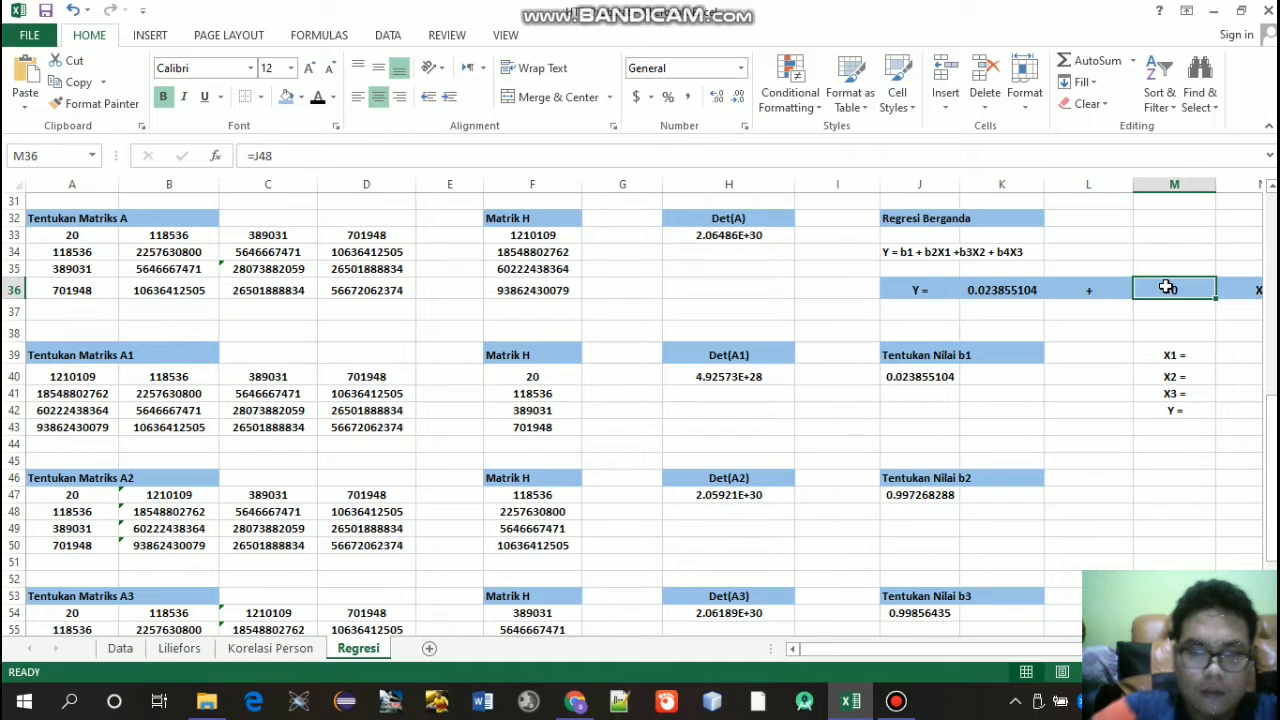
pyautogui.write('=')
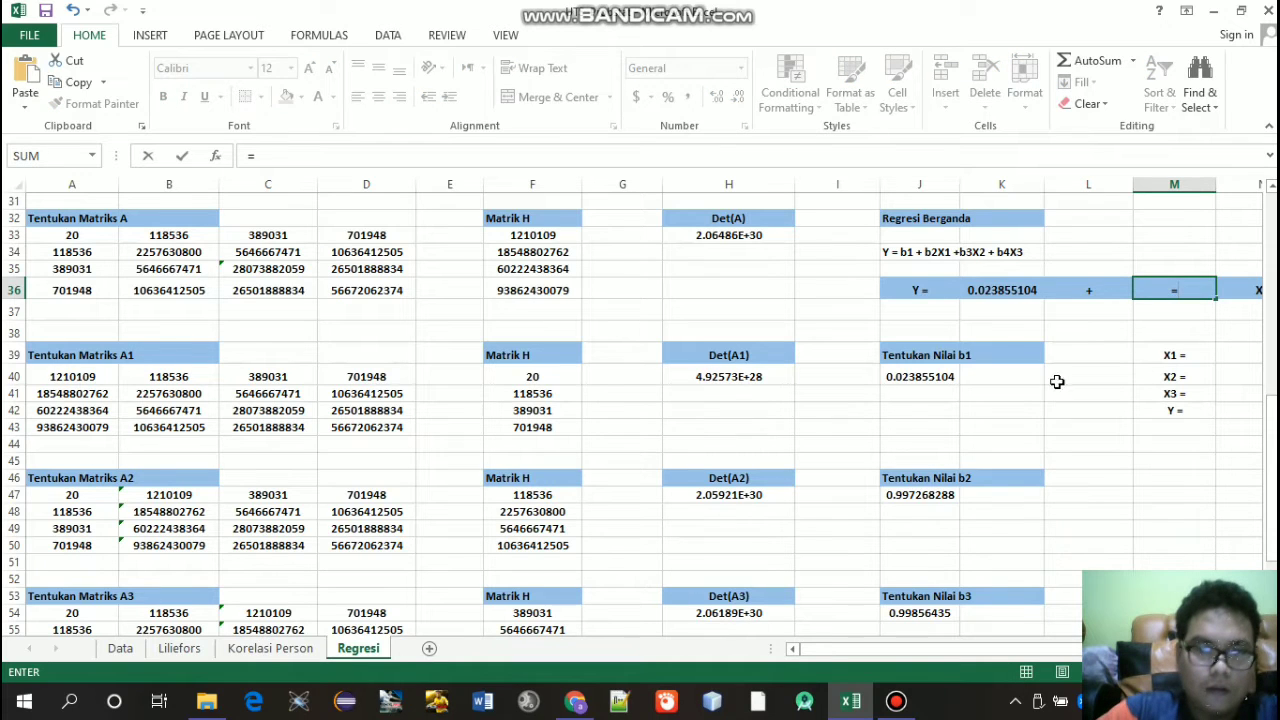
pyautogui.click(907, 496)
pyautogui.press('Return')
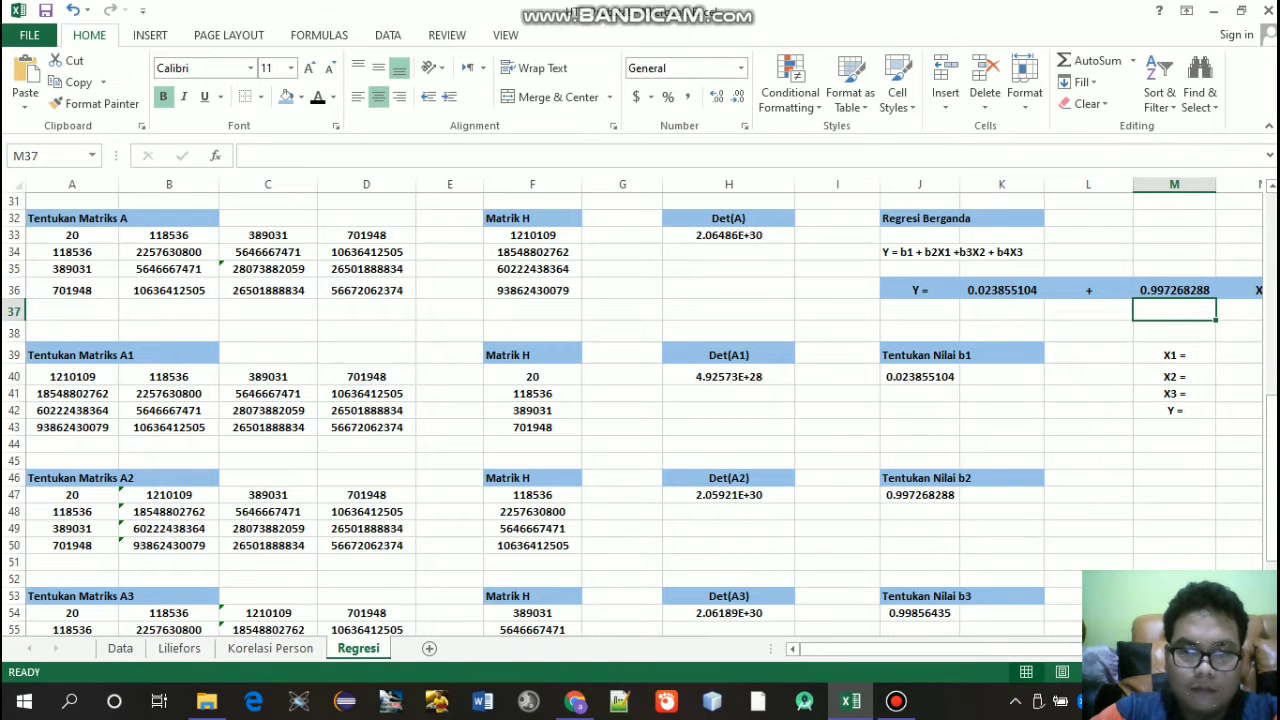
# Step: Widen column P and link the regression equation's X2 coefficient in P36 to the b3 value with =J54
pyautogui.moveTo(1273, 440); pyautogui.dragTo(1273, 460)
pyautogui.moveTo(940, 651); pyautogui.dragTo(1008, 652)
pyautogui.moveTo(1273, 488); pyautogui.dragTo(1273, 478)
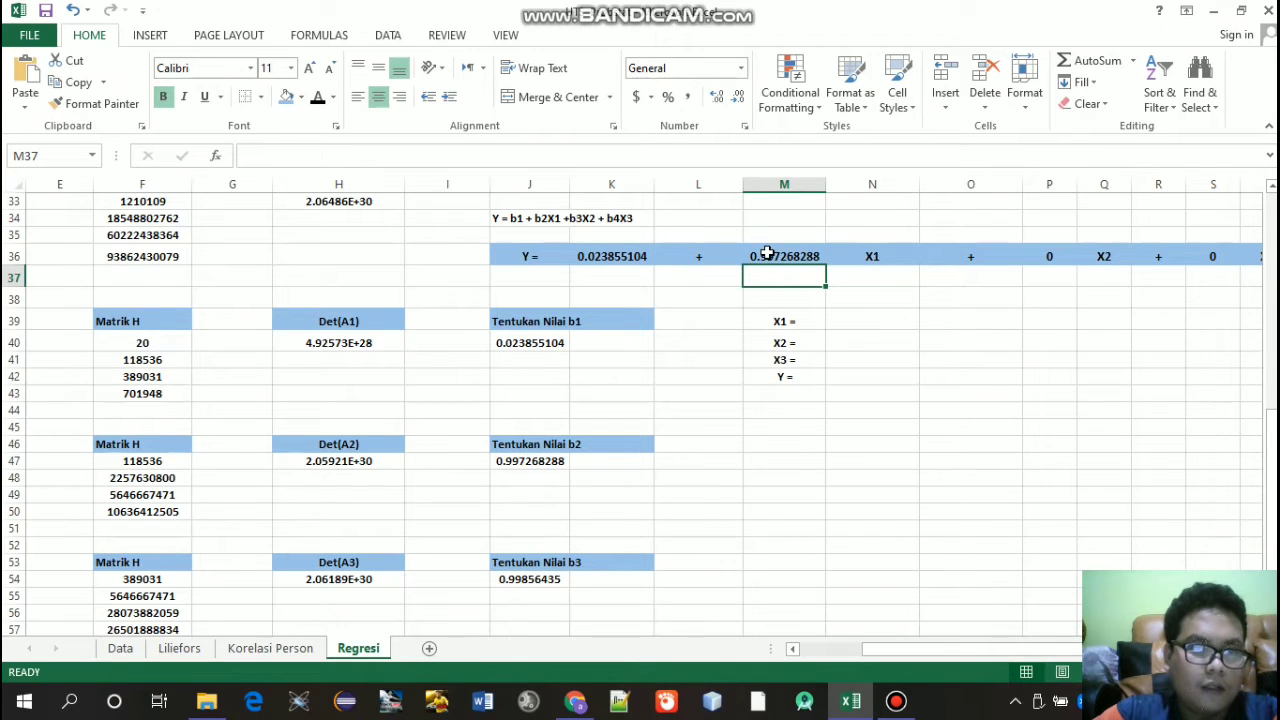
pyautogui.click(1048, 257)
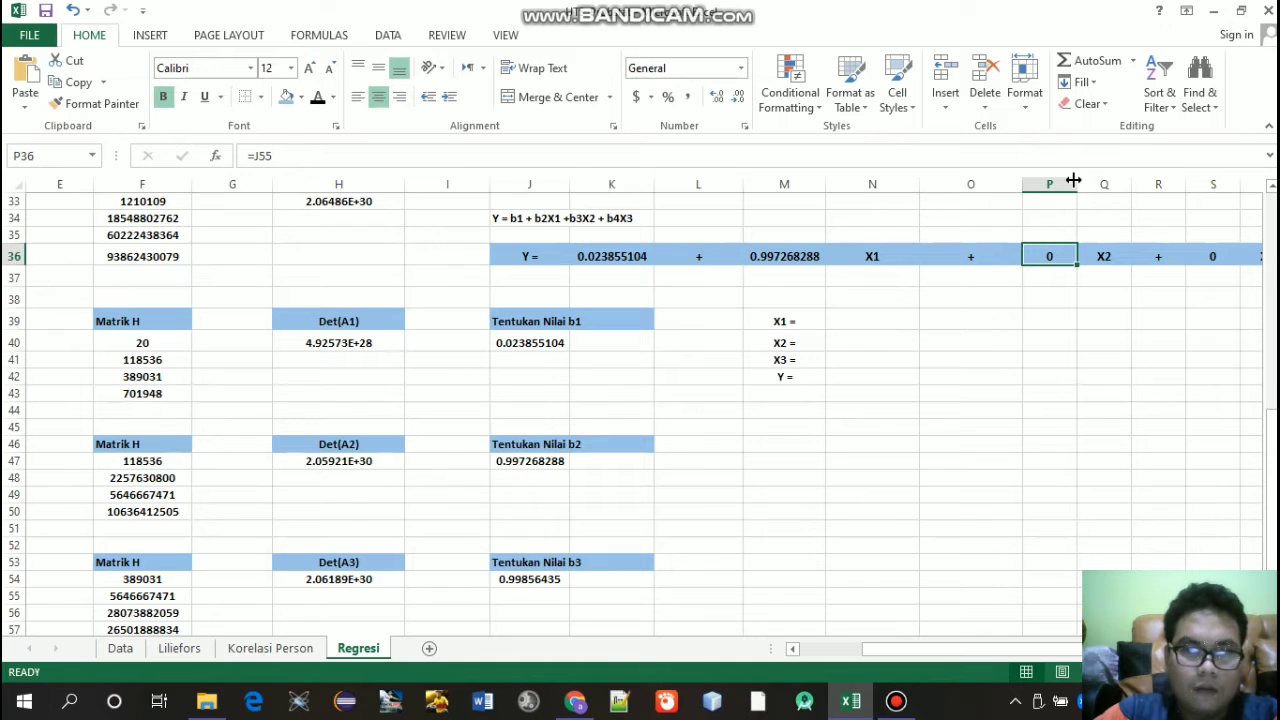
pyautogui.moveTo(1073, 180); pyautogui.dragTo(1127, 190)
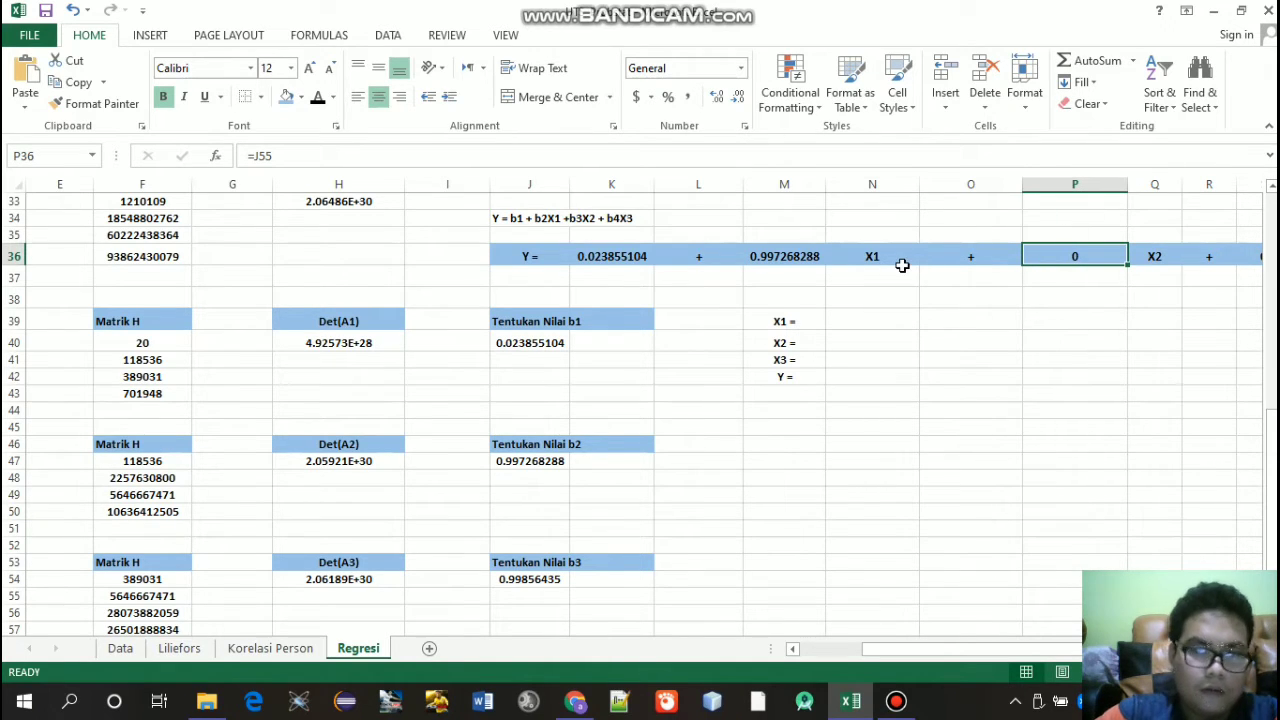
pyautogui.write('=')
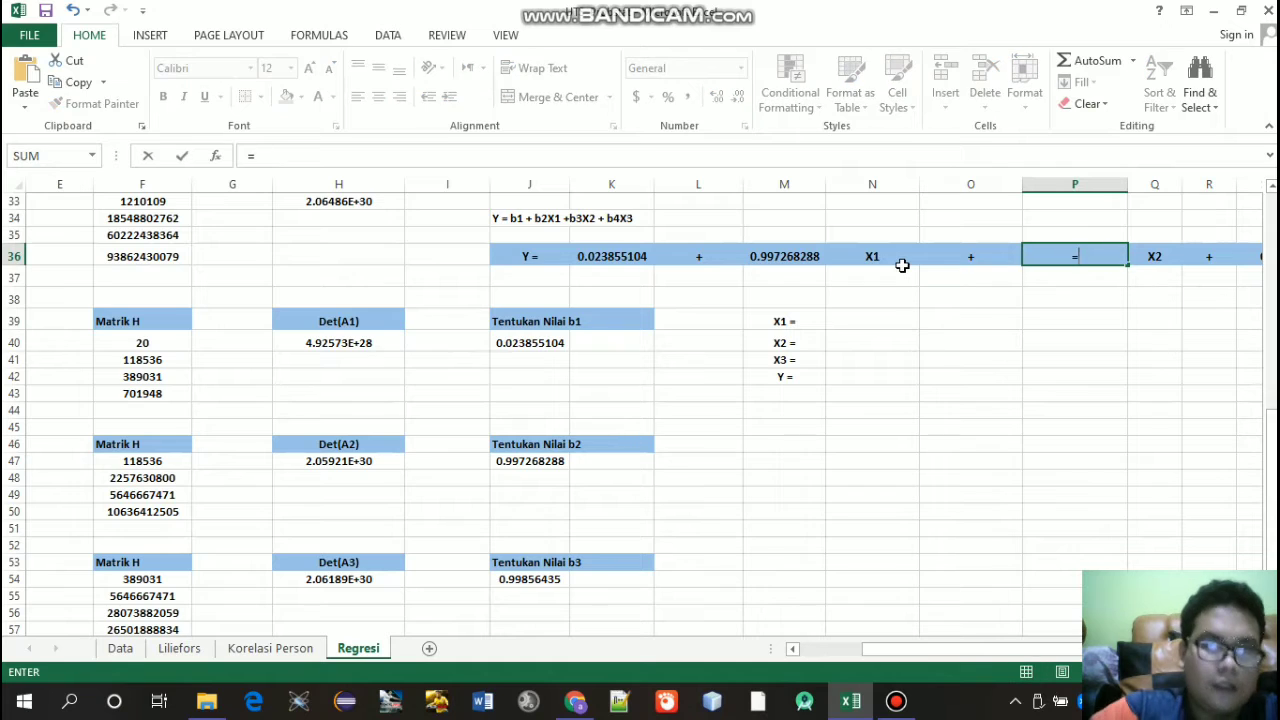
pyautogui.click(541, 578)
pyautogui.press('Return')
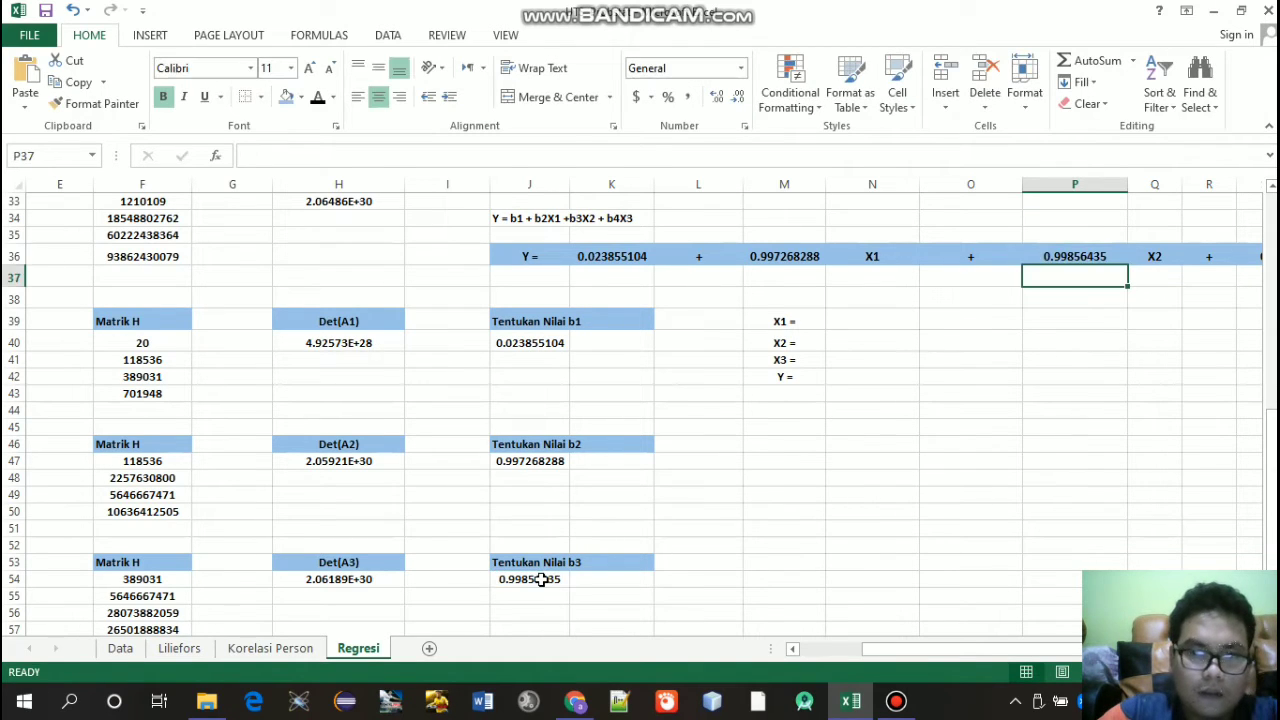
# Step: Link the regression equation's X3 coefficient in S36 to the b4 value with =J61, and widen column S to fit it
pyautogui.moveTo(955, 648)
pyautogui.mouseDown()
pyautogui.moveTo(955, 660)
pyautogui.moveTo(975, 658)
pyautogui.mouseUp()
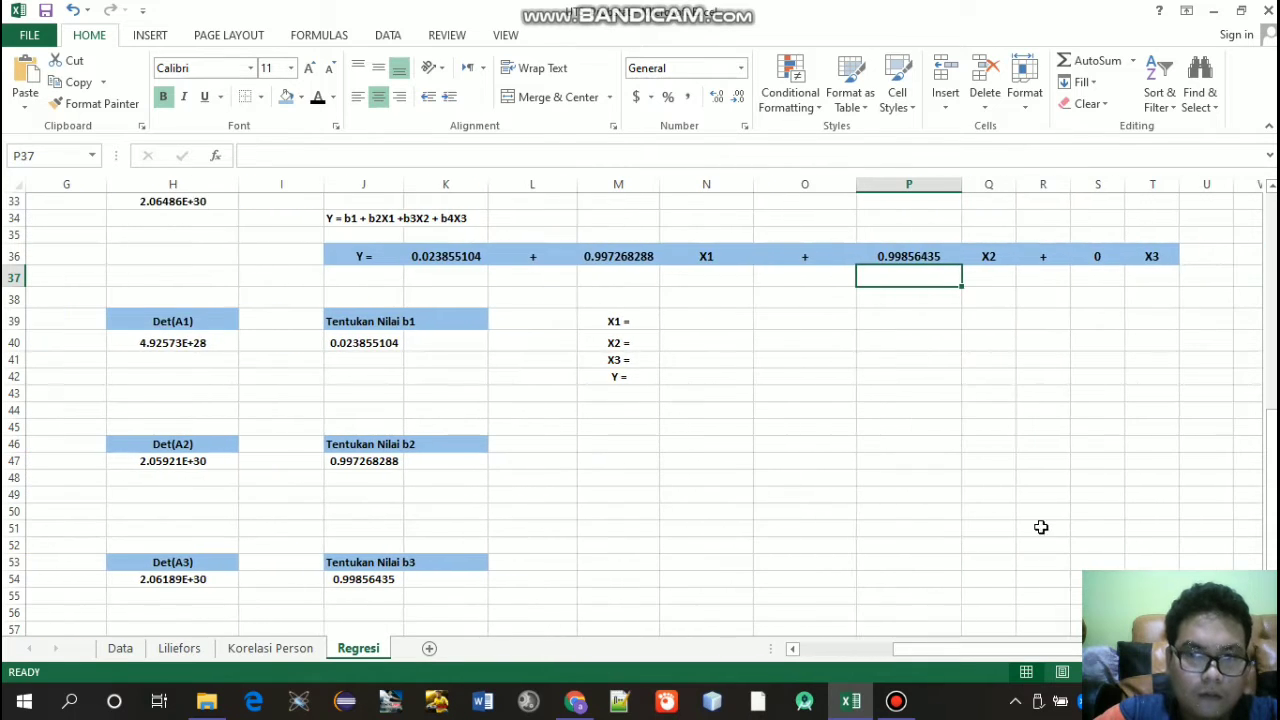
pyautogui.scroll(-1, 1043, 526)
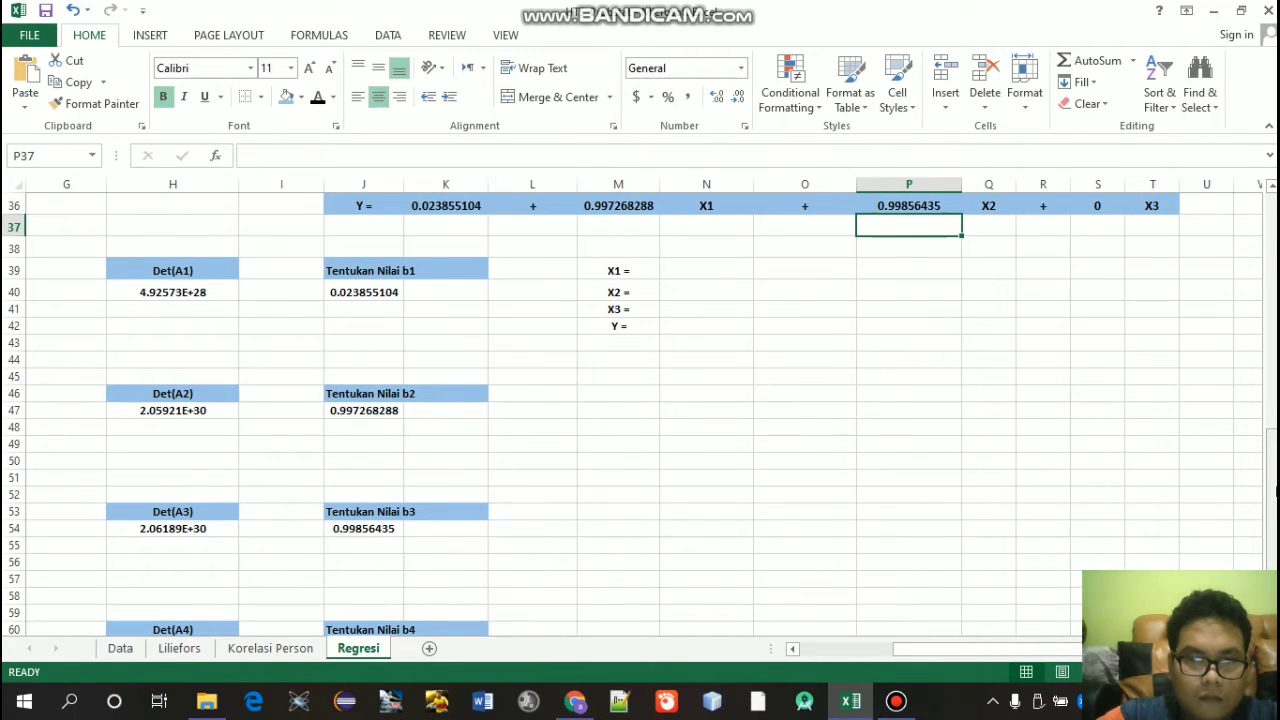
pyautogui.moveTo(1270, 463); pyautogui.dragTo(1274, 424)
pyautogui.click(1092, 252)
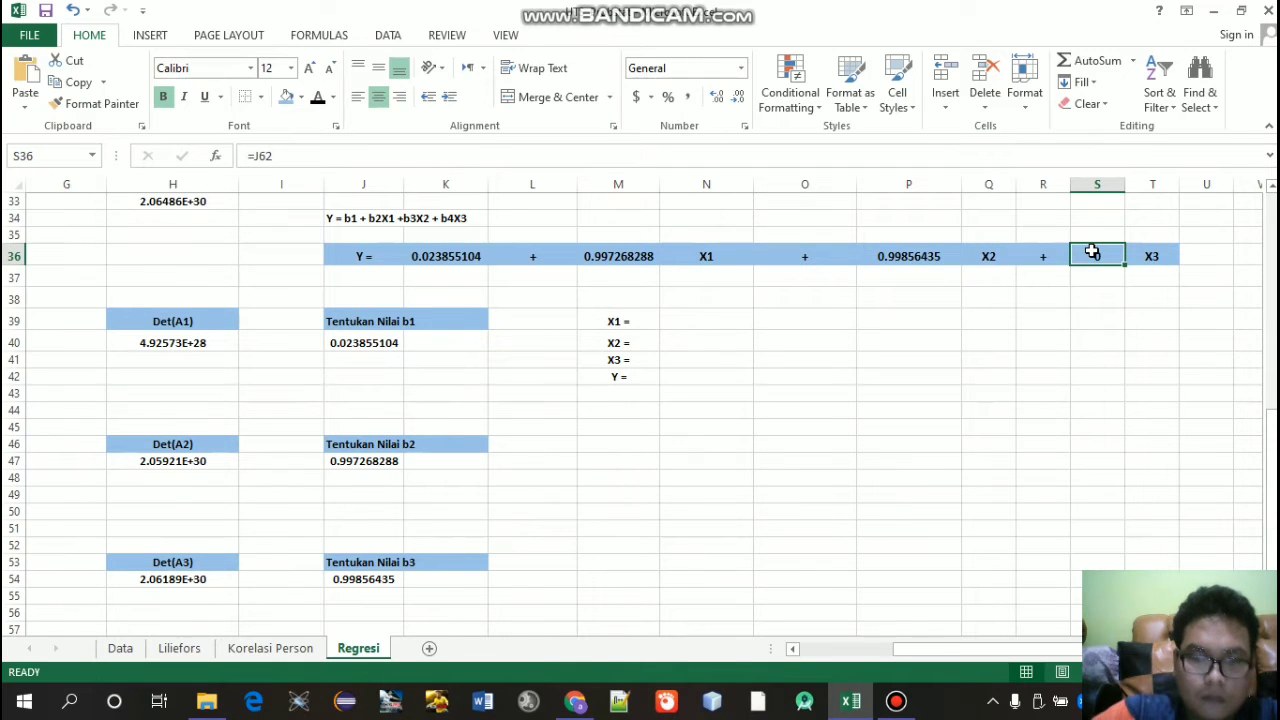
pyautogui.press('Home')
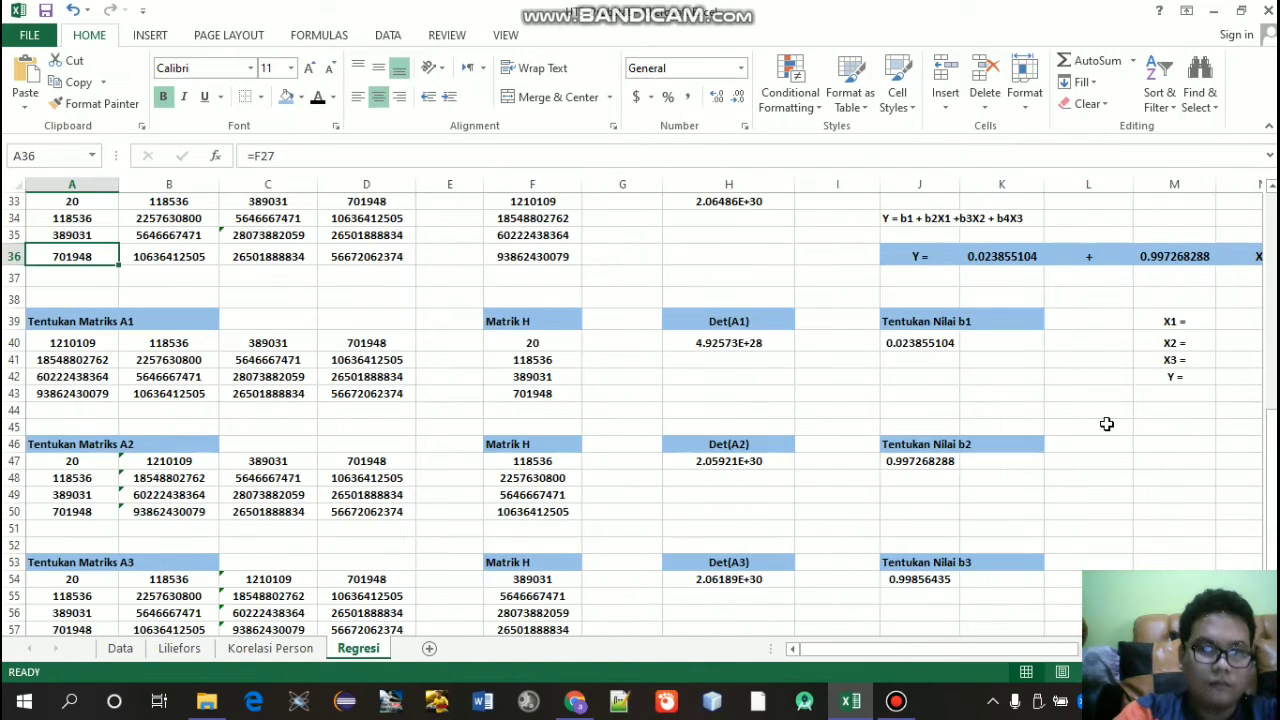
pyautogui.moveTo(982, 650); pyautogui.dragTo(1045, 655)
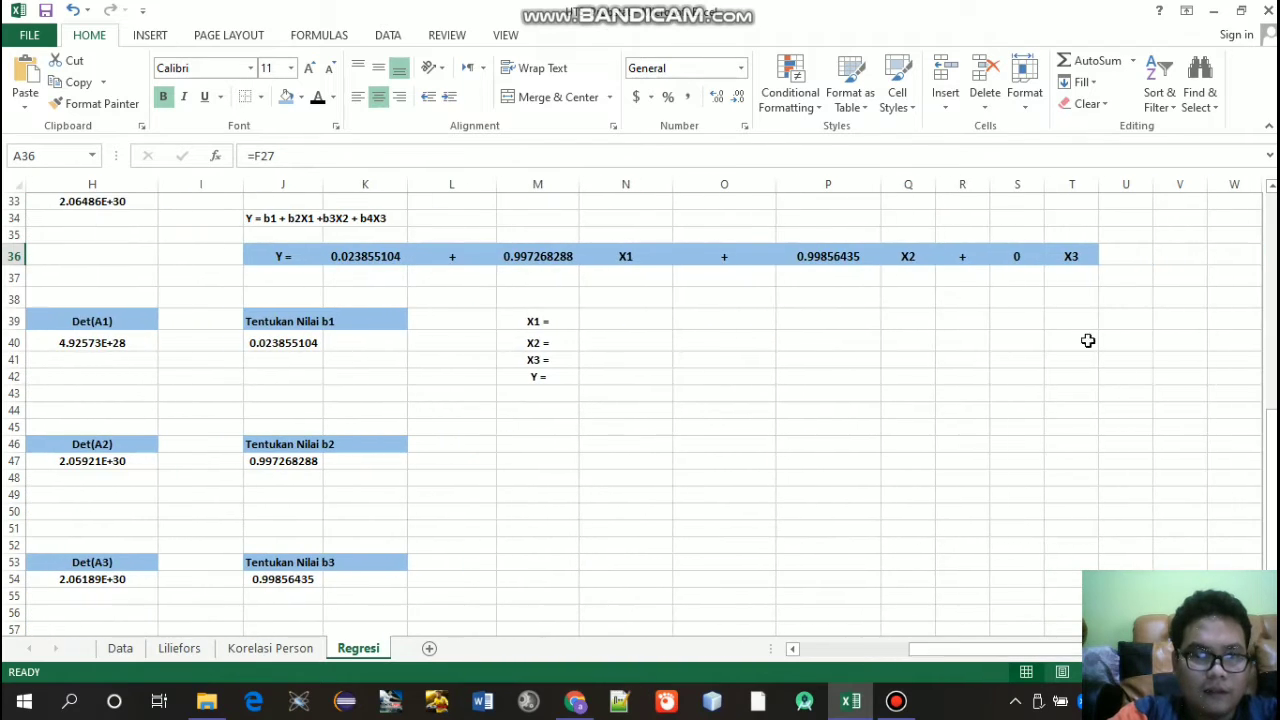
pyautogui.click(1026, 257)
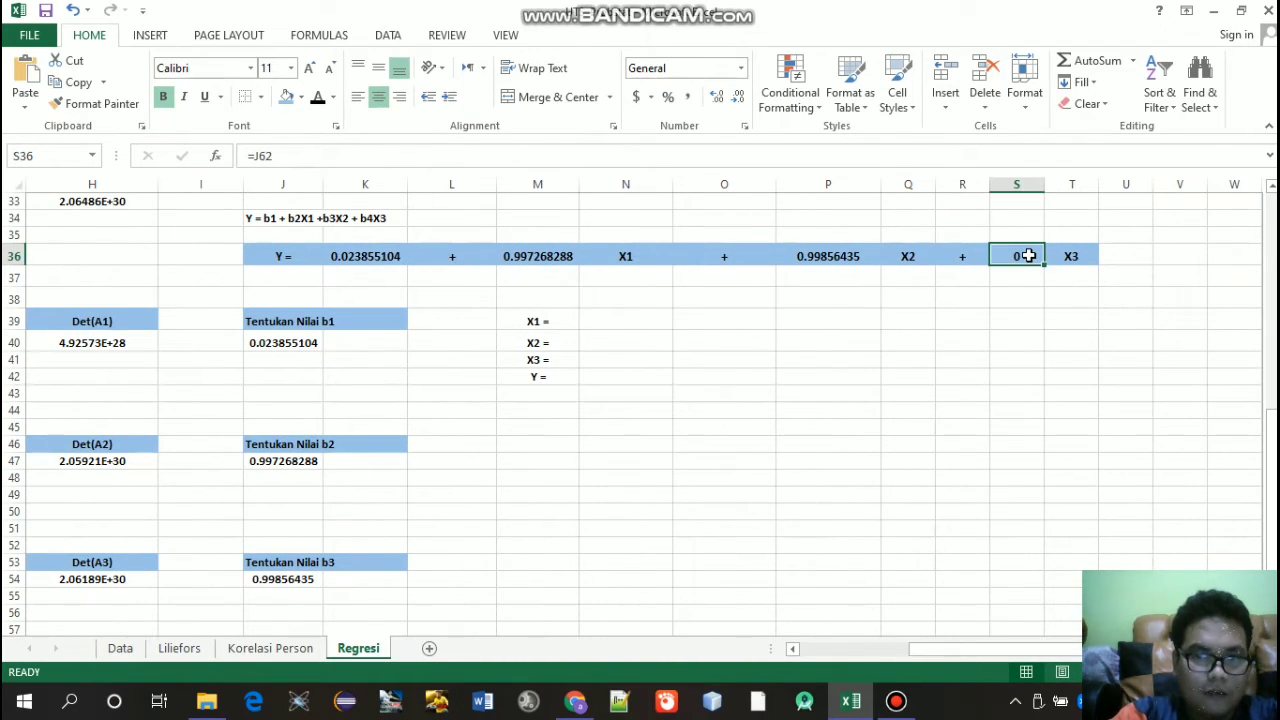
pyautogui.write('=')
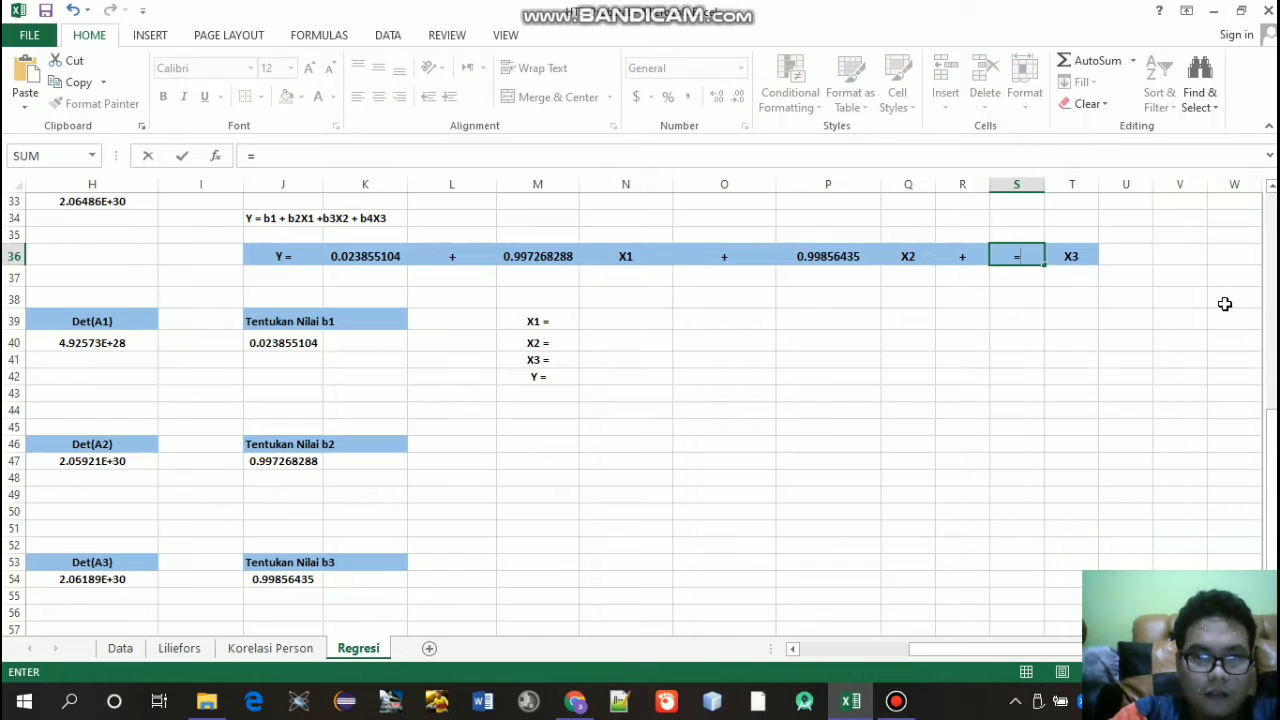
pyautogui.moveTo(1272, 428); pyautogui.dragTo(1272, 451)
pyautogui.click(286, 581)
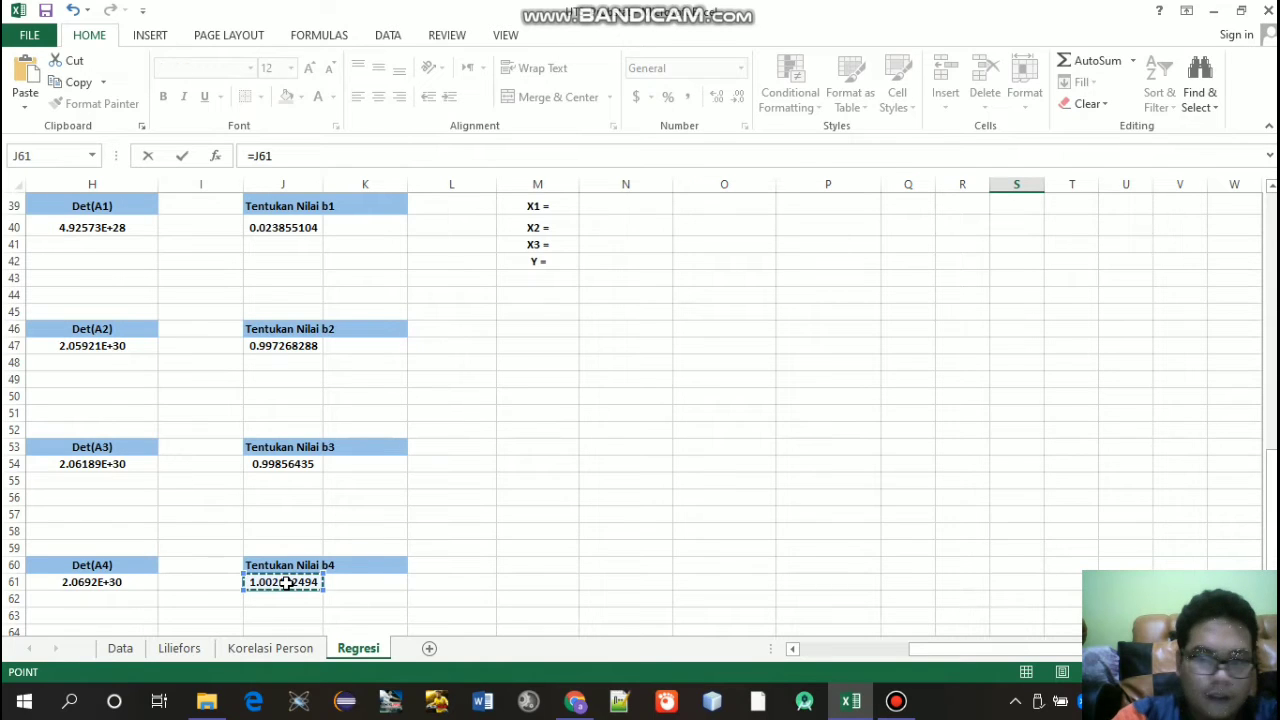
pyautogui.press('Return')
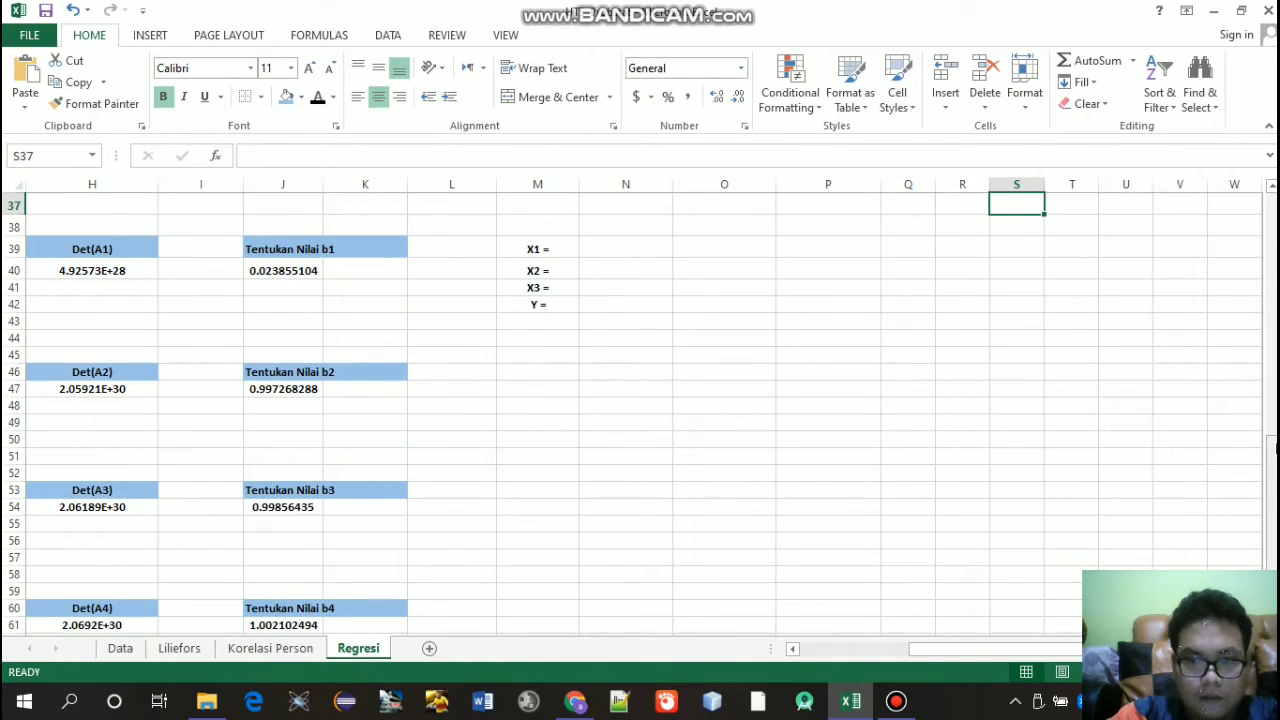
pyautogui.moveTo(1272, 445); pyautogui.dragTo(1273, 420)
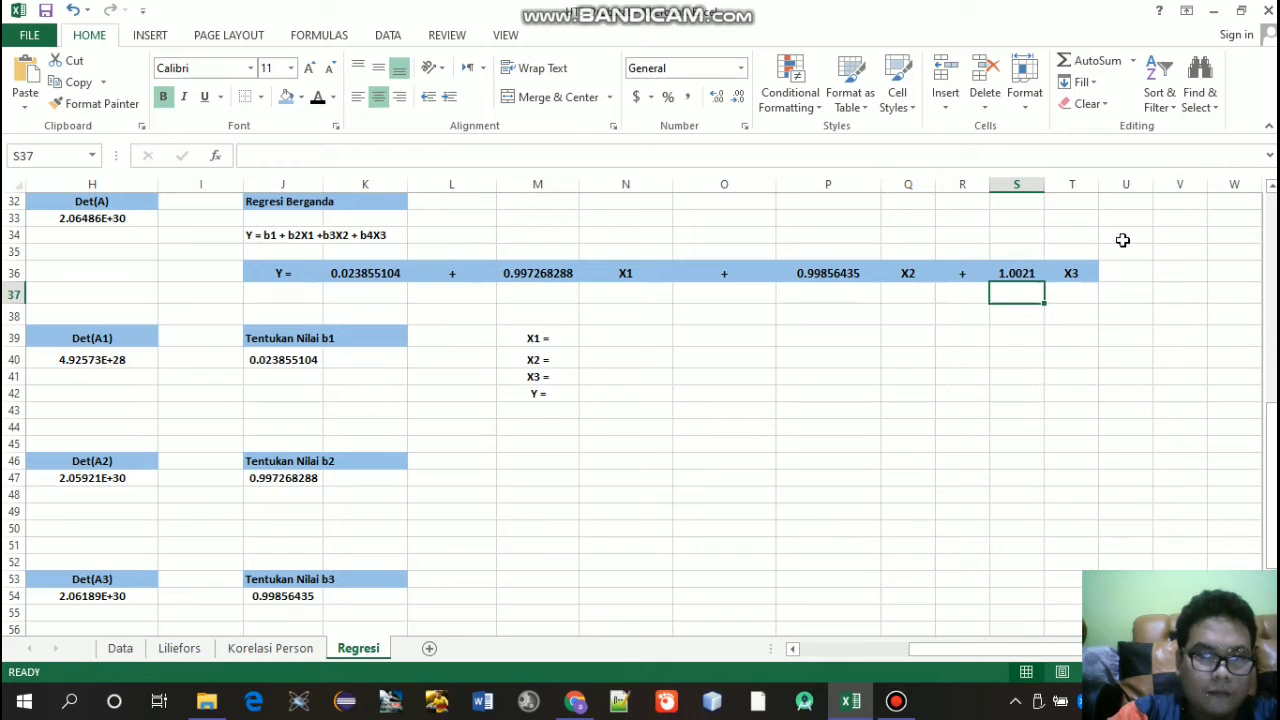
pyautogui.moveTo(1044, 184); pyautogui.dragTo(1093, 190)
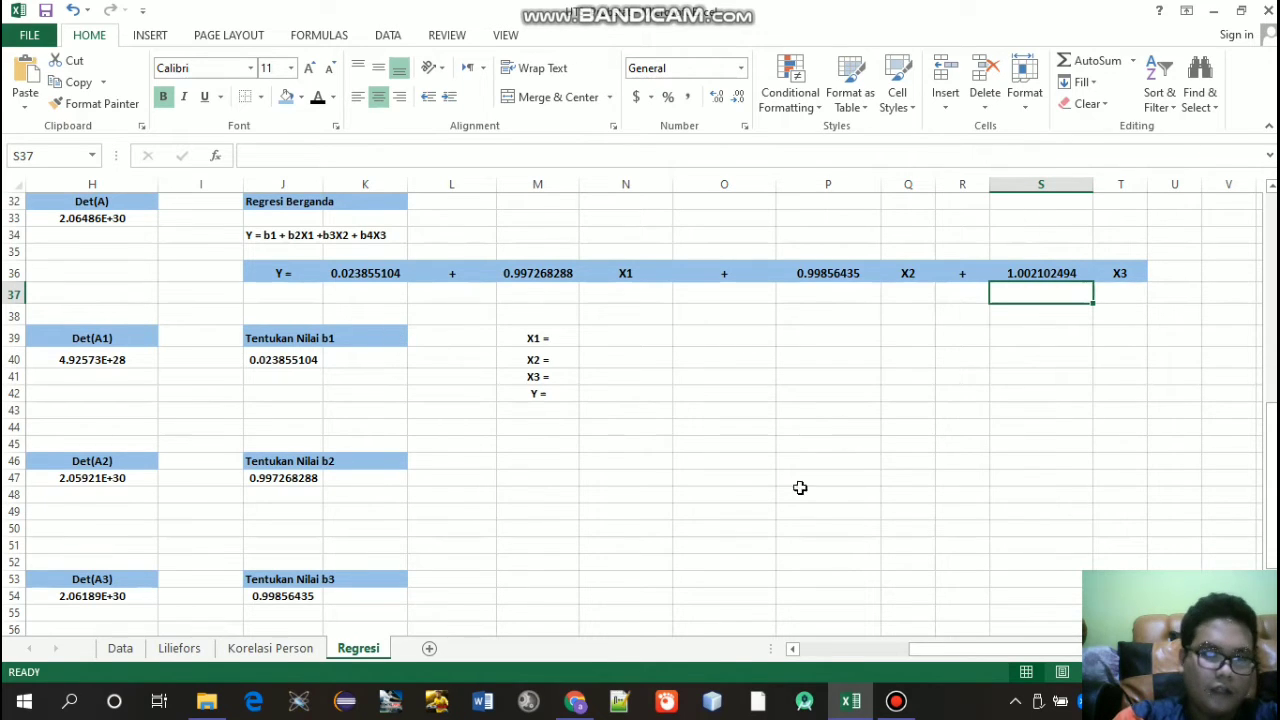
# Step: Start a Regression data analysis and set its input Y range to the Jumlah Kasus values in C7:C26
pyautogui.click(543, 430)
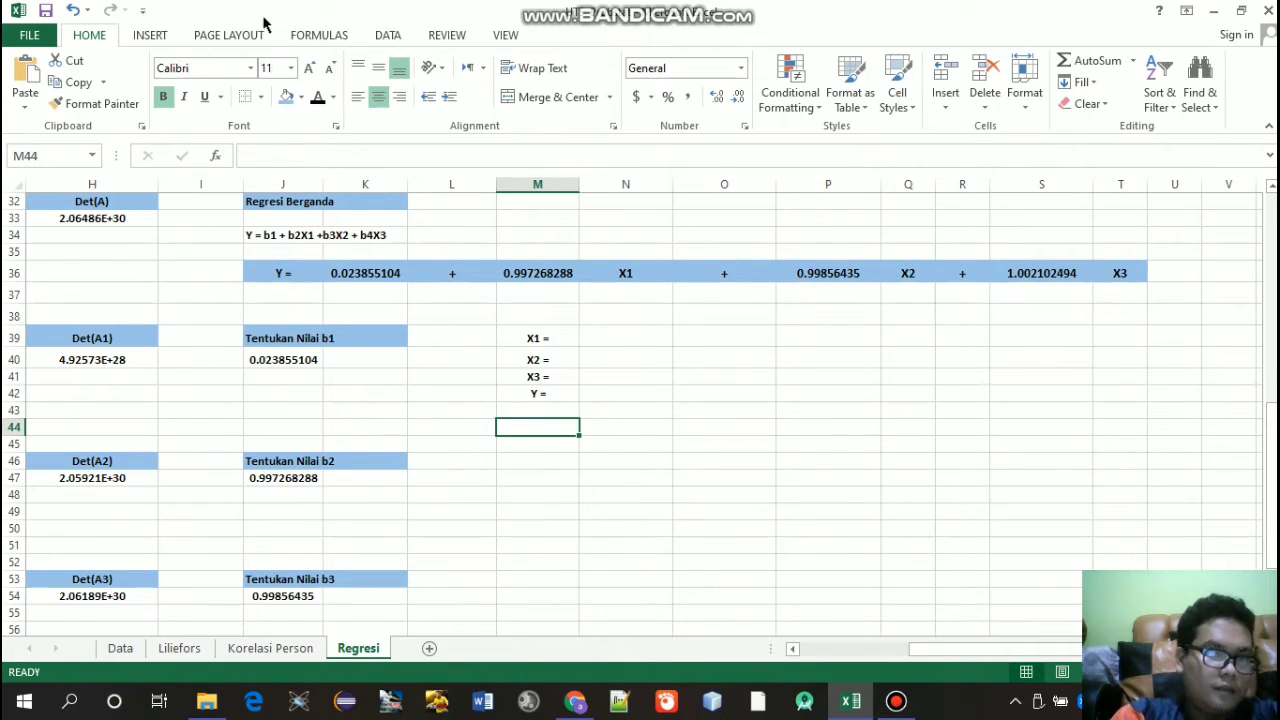
pyautogui.click(386, 34)
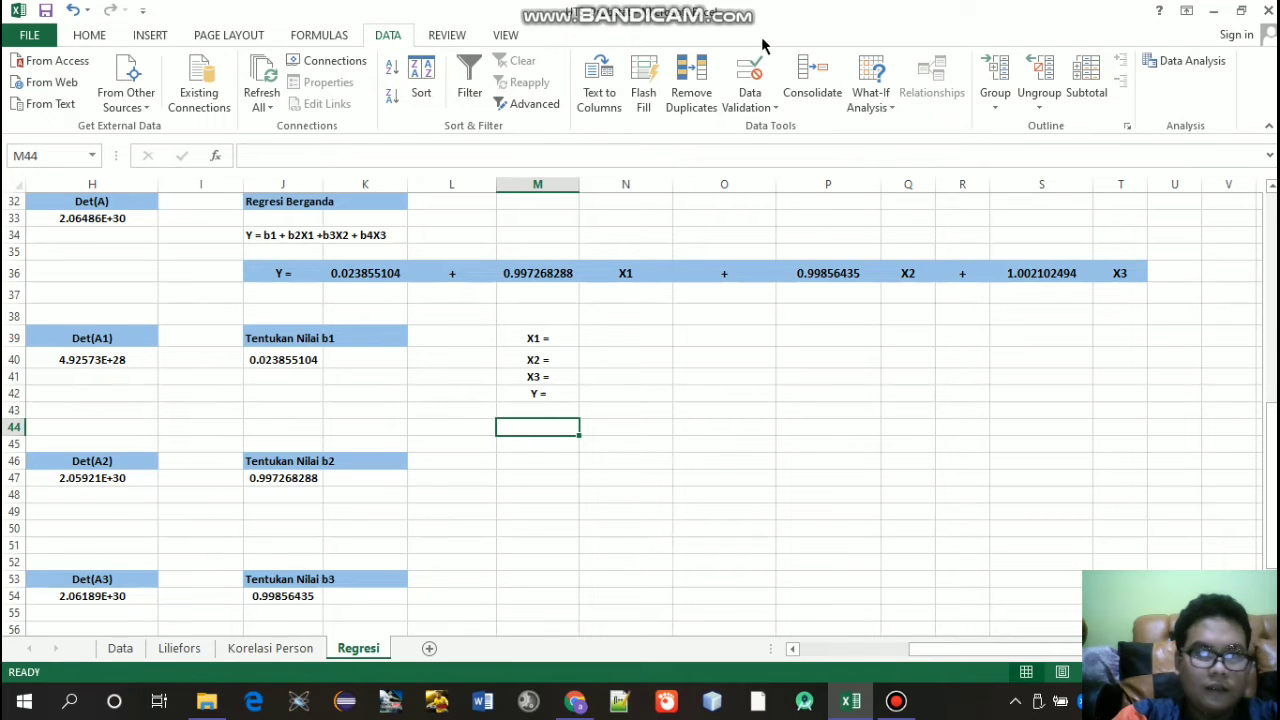
pyautogui.click(1192, 61)
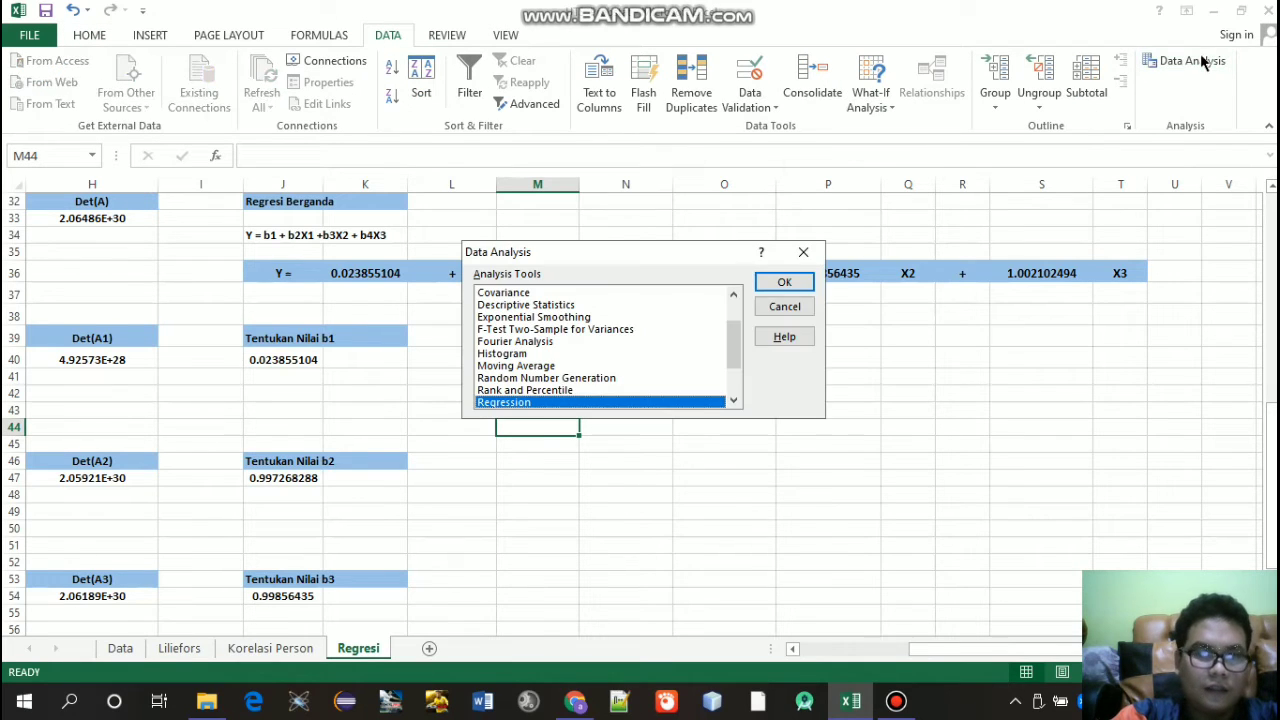
pyautogui.click(784, 282)
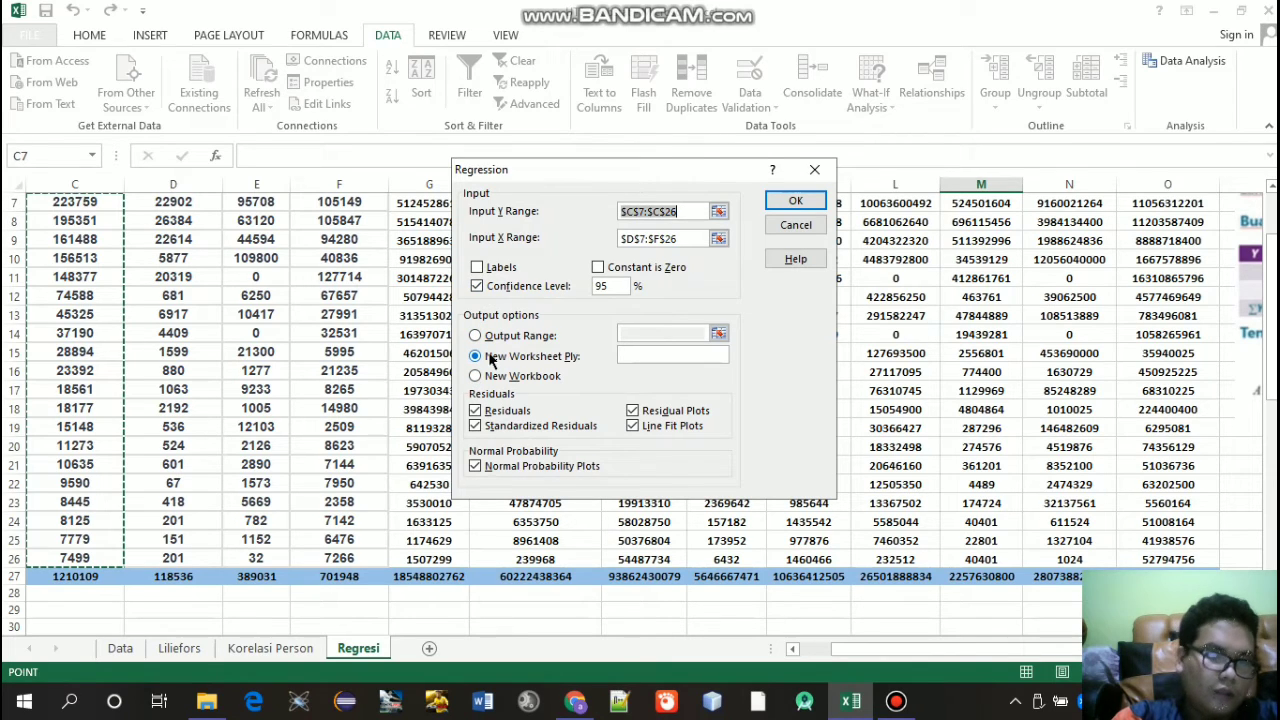
pyautogui.click(719, 211)
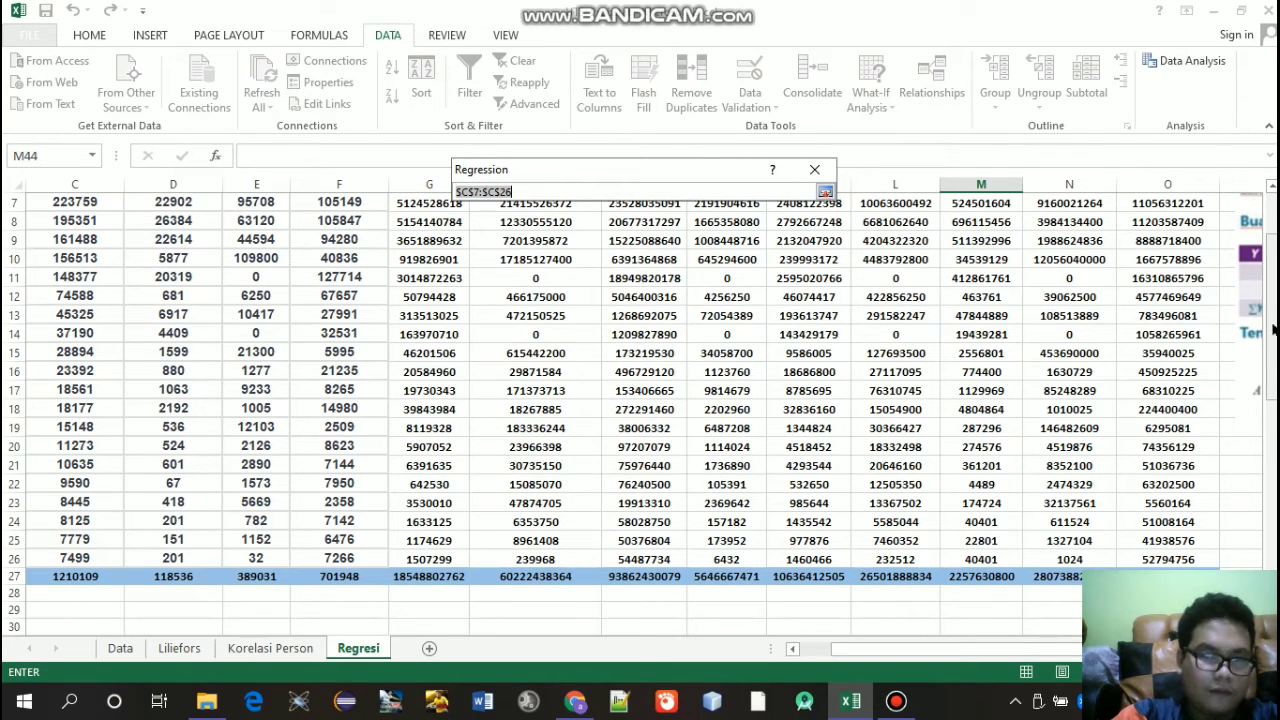
pyautogui.moveTo(857, 651); pyautogui.dragTo(800, 651)
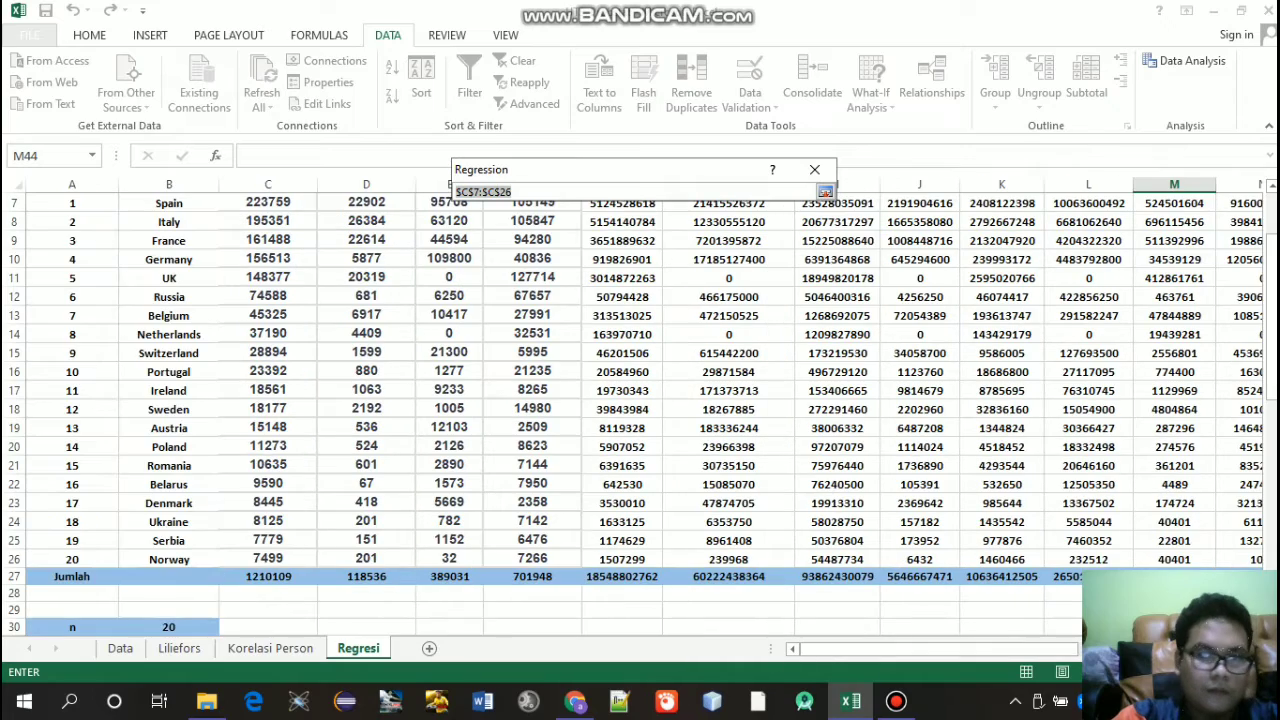
pyautogui.moveTo(1271, 375); pyautogui.dragTo(1271, 312)
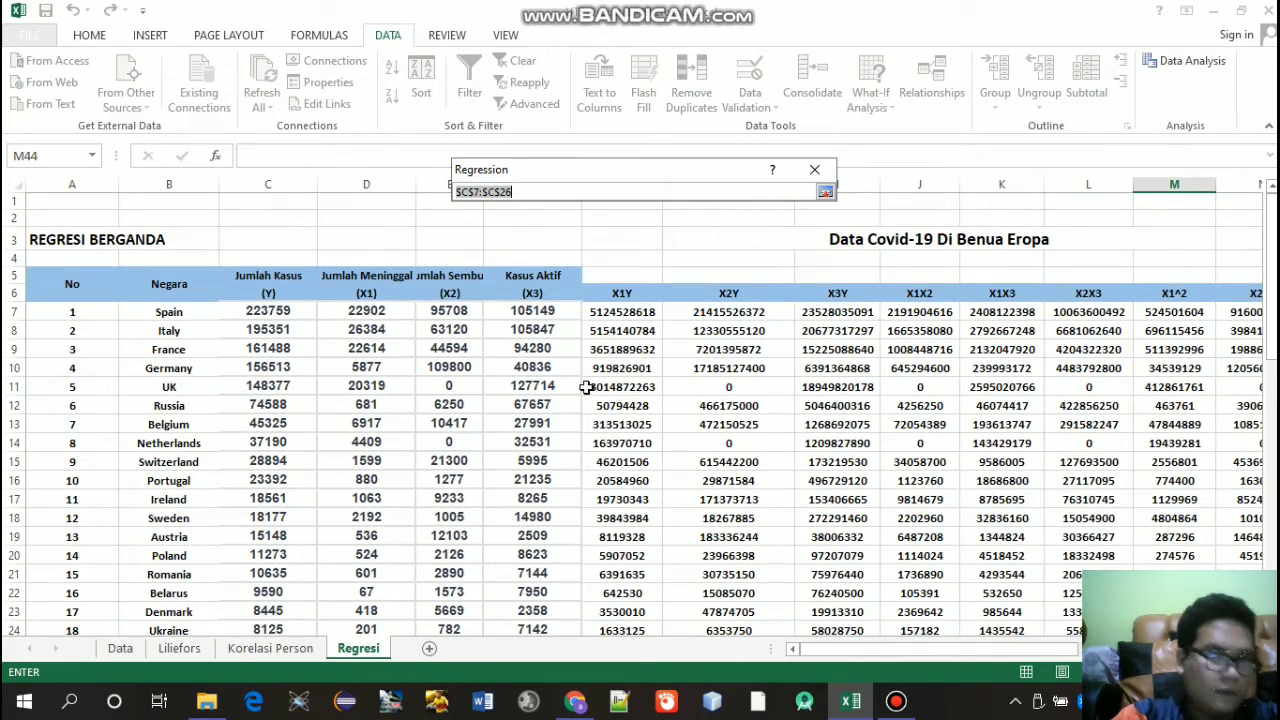
pyautogui.moveTo(270, 310); pyautogui.dragTo(257, 607)
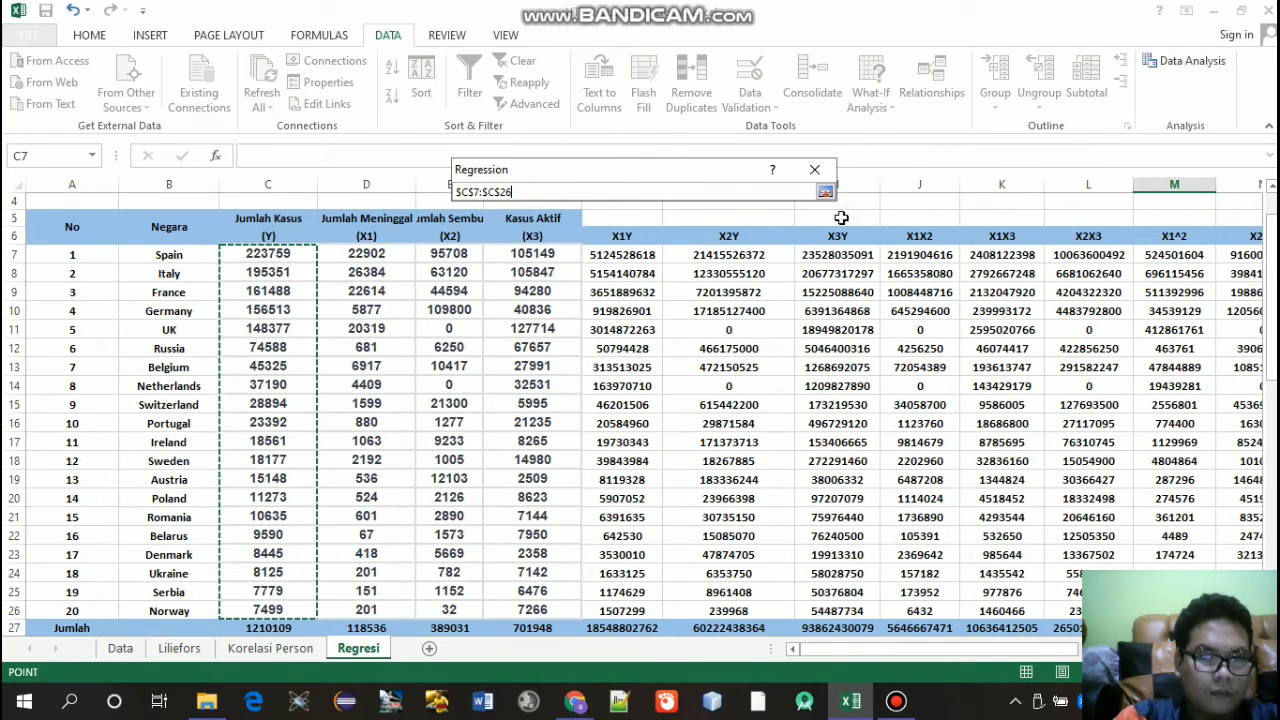
pyautogui.click(825, 191)
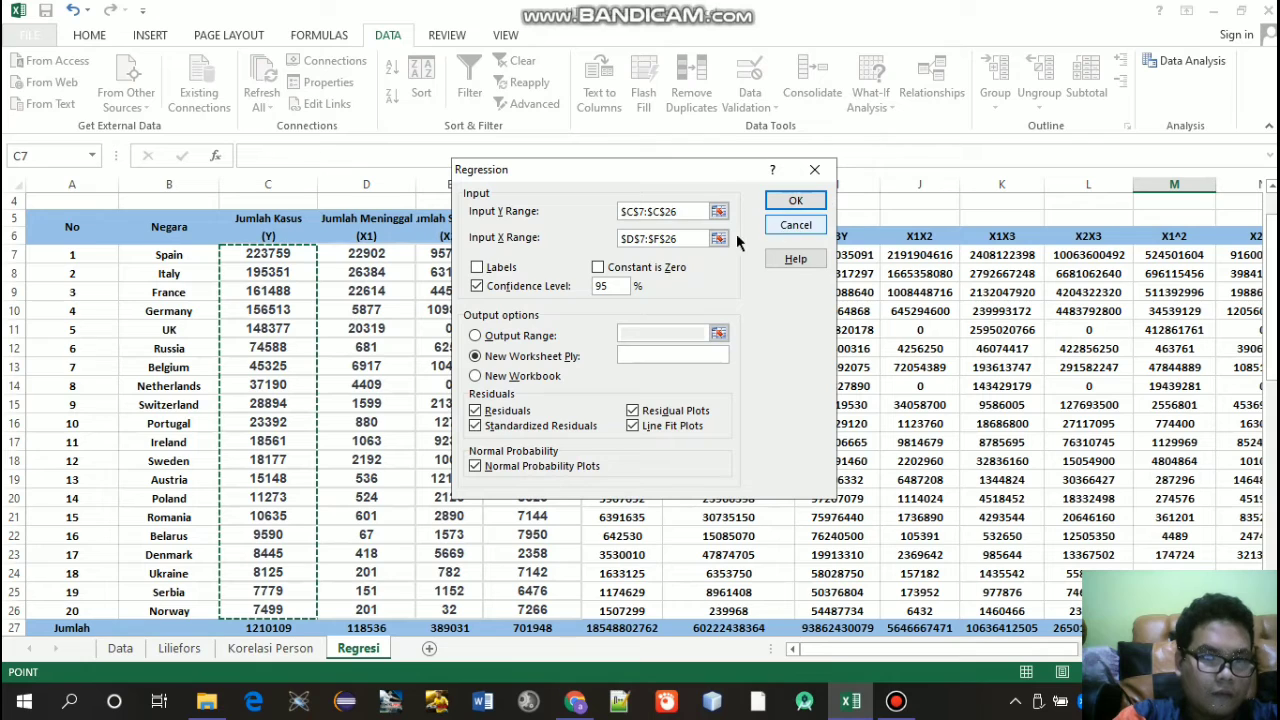
# Step: Set the regression's input X range to the X1 to X3 data in D7:F26 and run it with output to a new worksheet
pyautogui.click(718, 240)
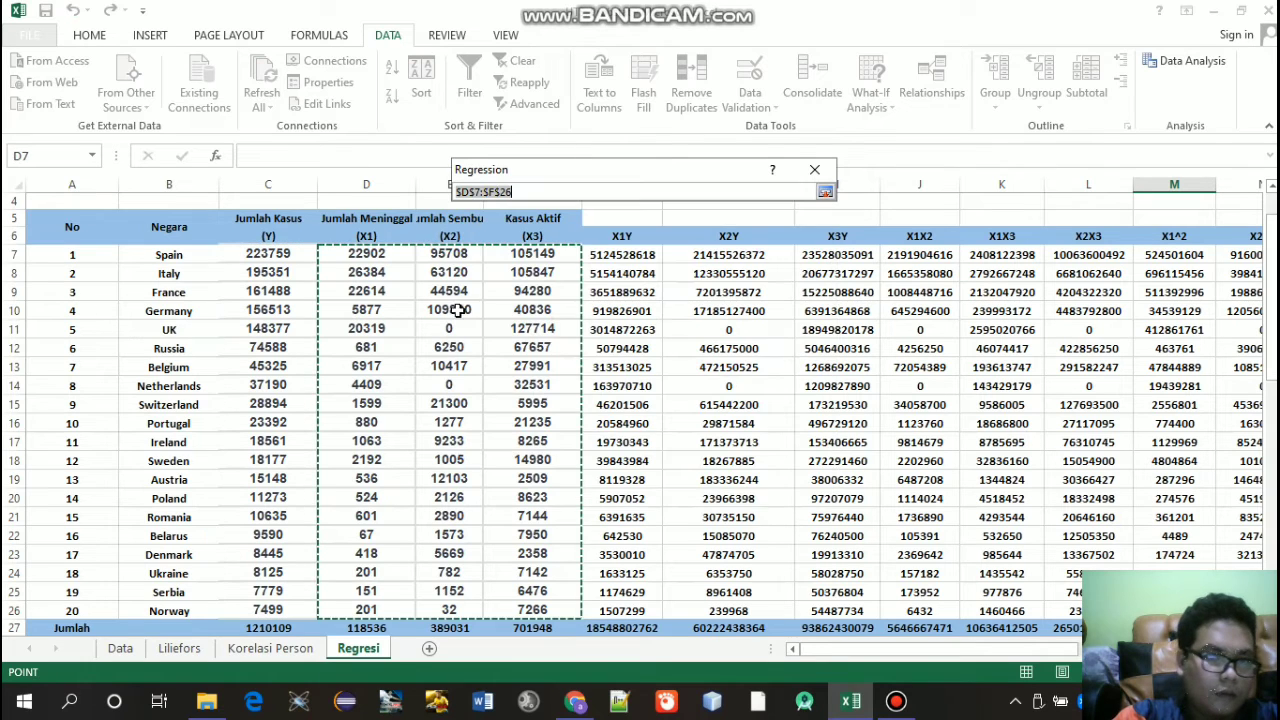
pyautogui.moveTo(370, 255); pyautogui.dragTo(535, 610)
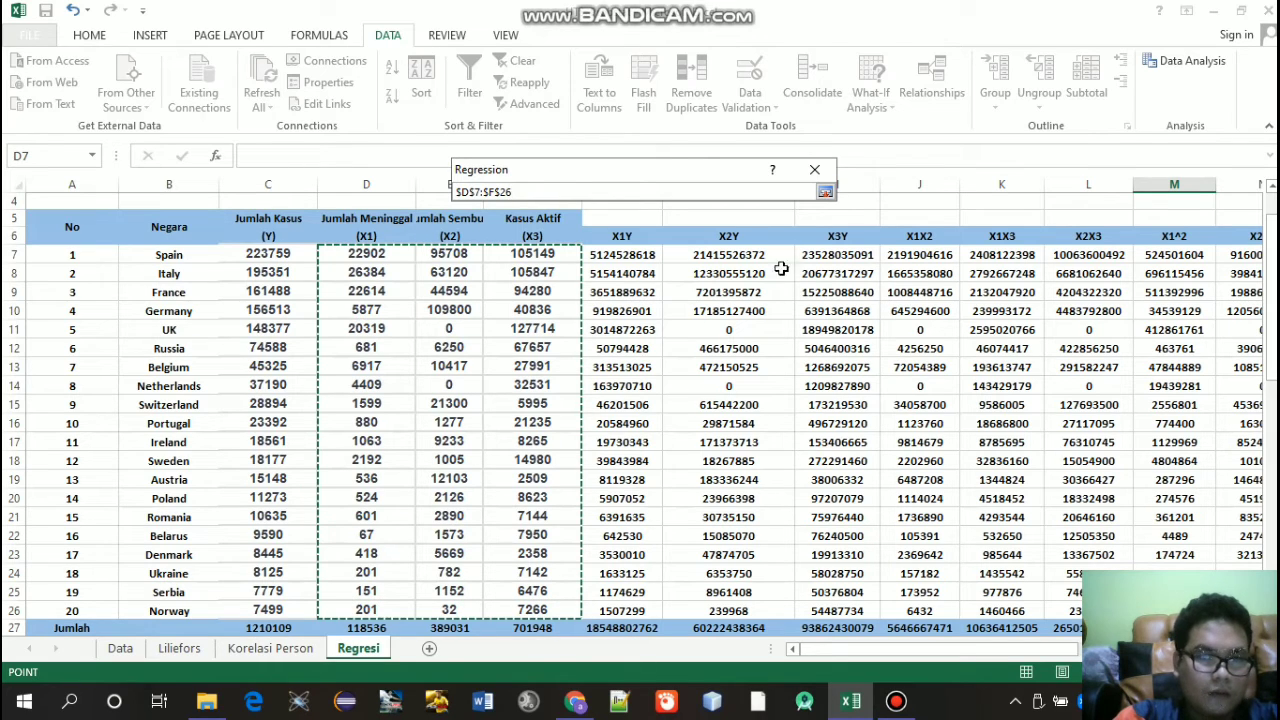
pyautogui.click(825, 192)
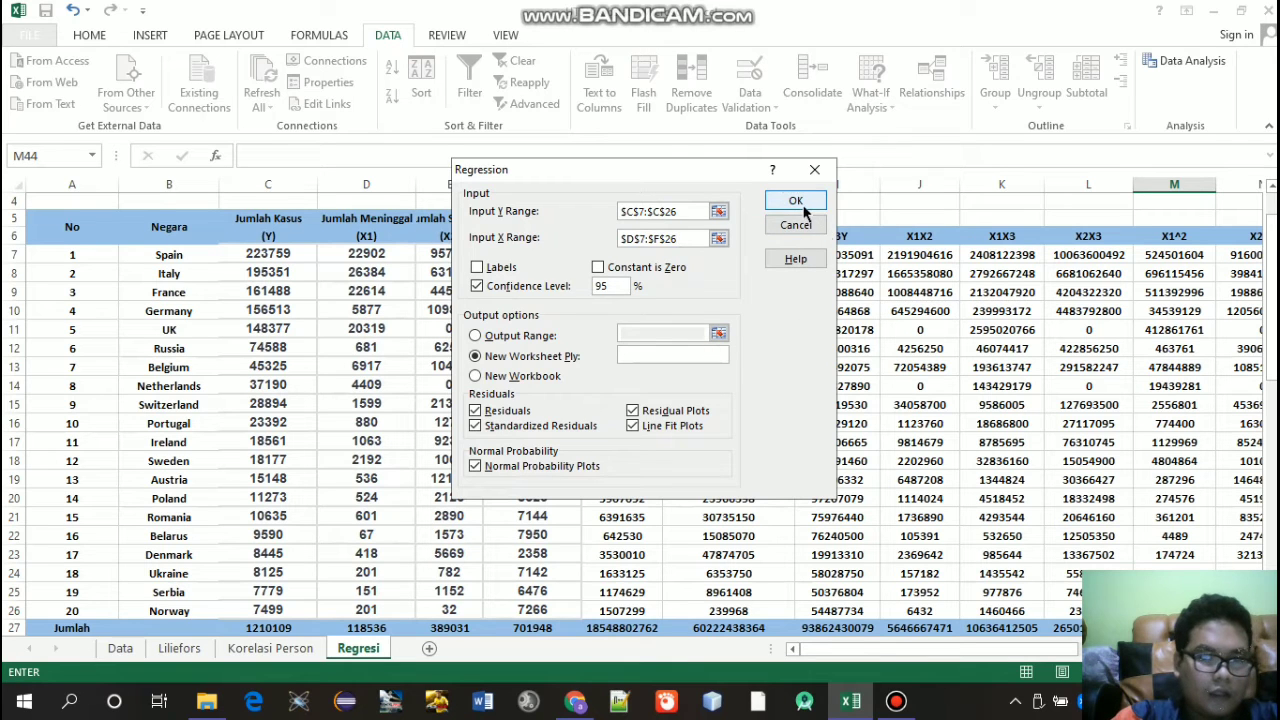
pyautogui.click(805, 206)
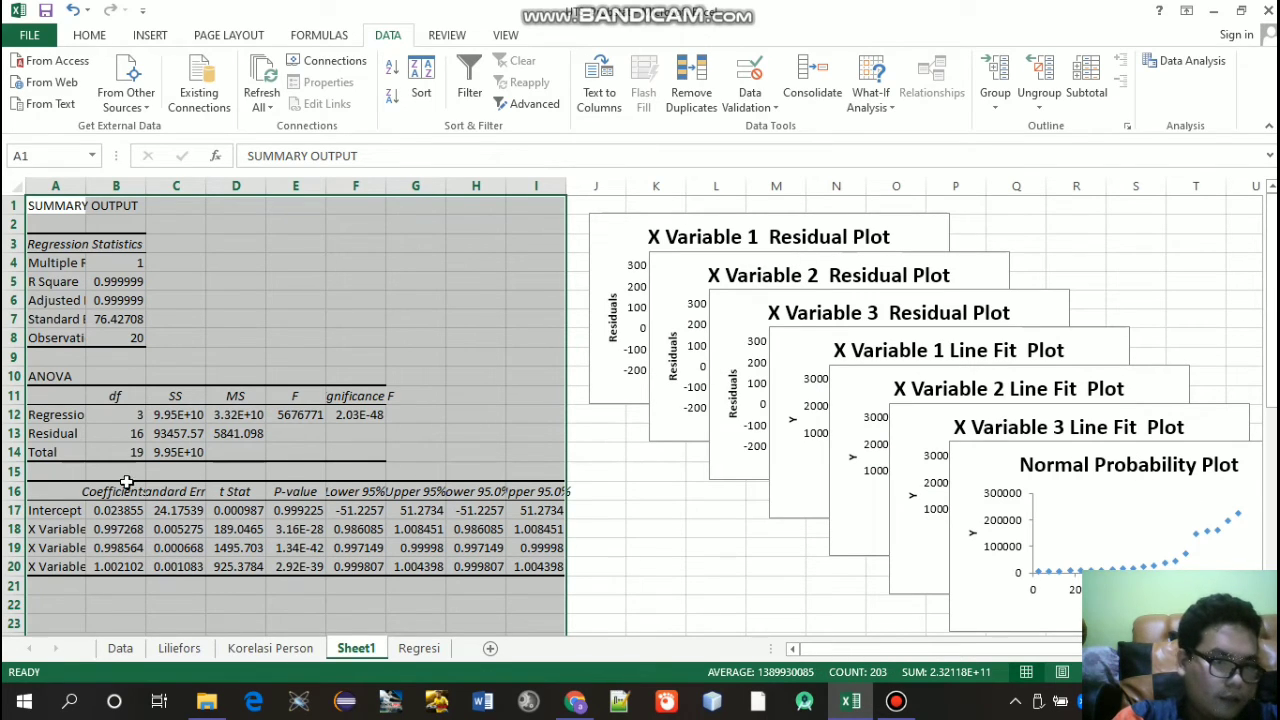
# Step: Widen column B of the regression output and copy the coefficients table in A16:I20
pyautogui.moveTo(147, 180); pyautogui.dragTo(182, 184)
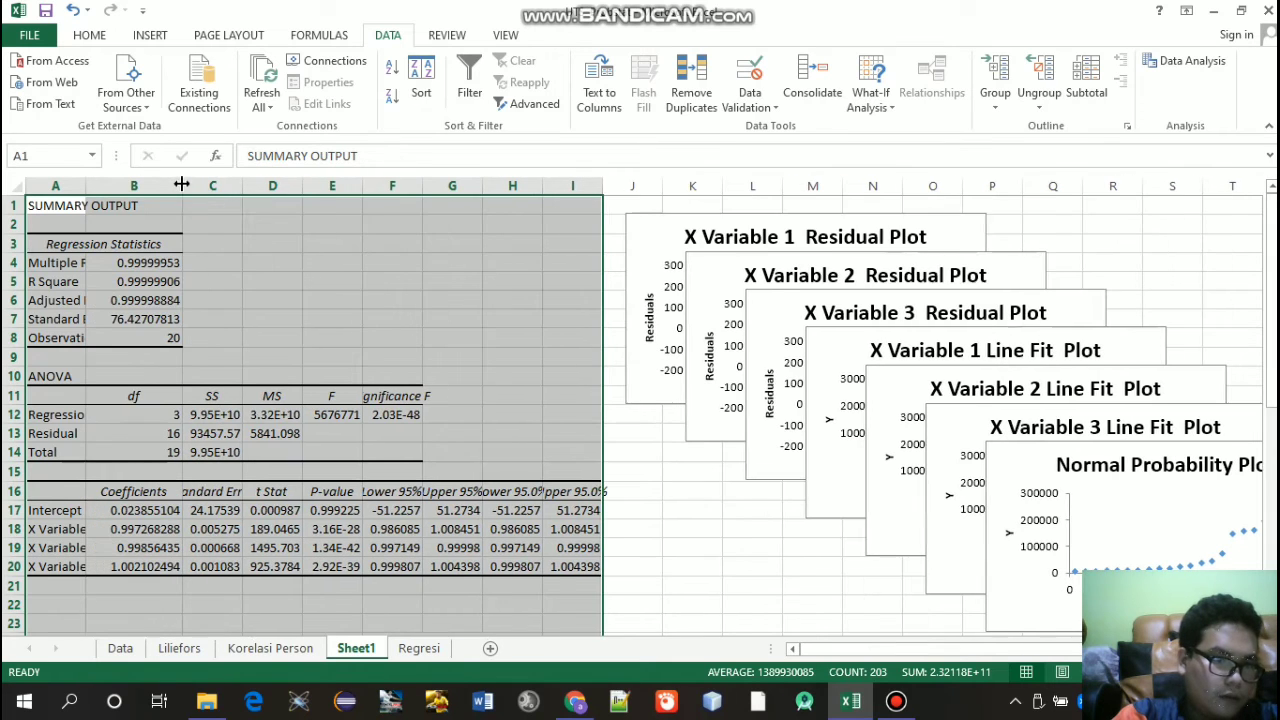
pyautogui.click(29, 477)
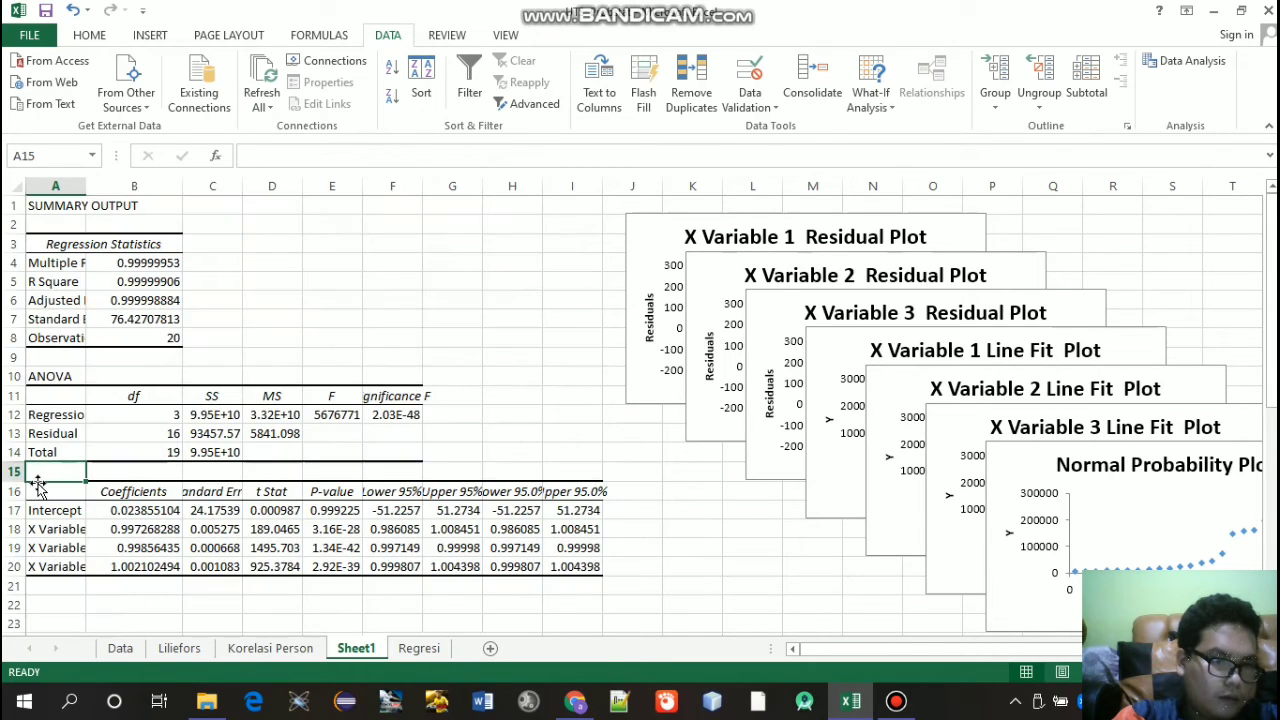
pyautogui.click(40, 492)
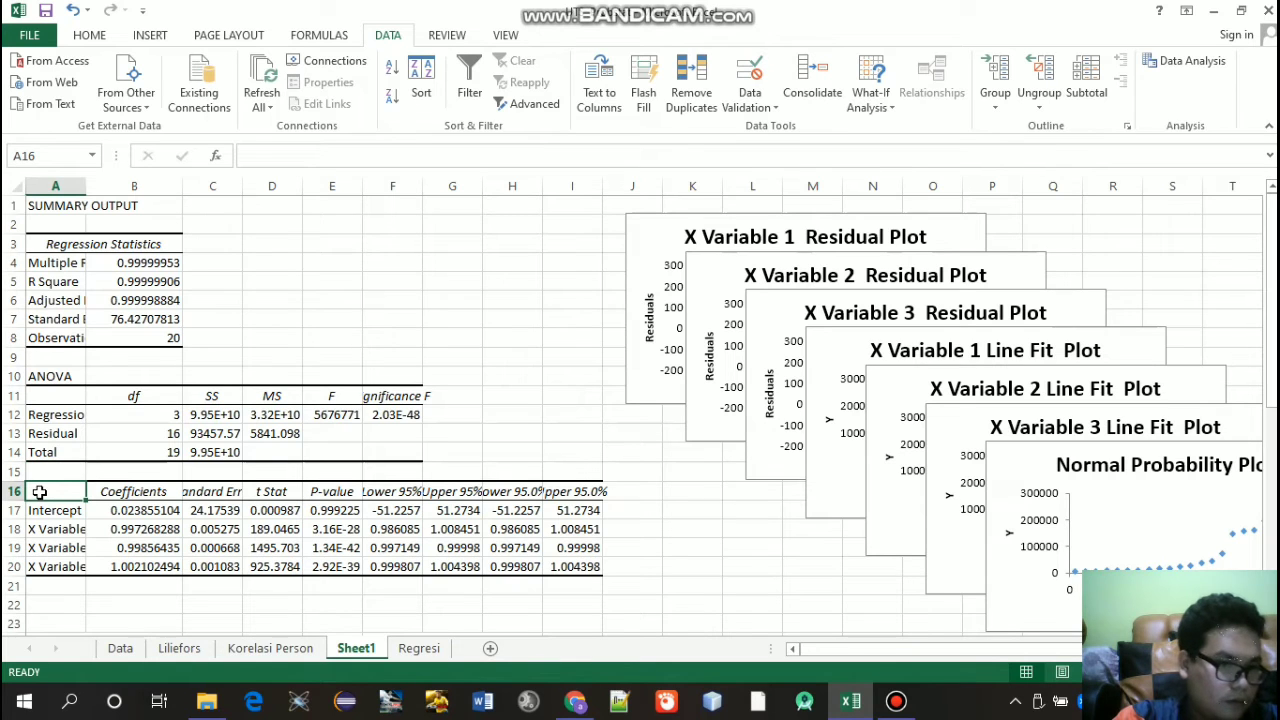
pyautogui.moveTo(40, 492); pyautogui.dragTo(597, 566)
pyautogui.hotkey('ctrl', 'c')
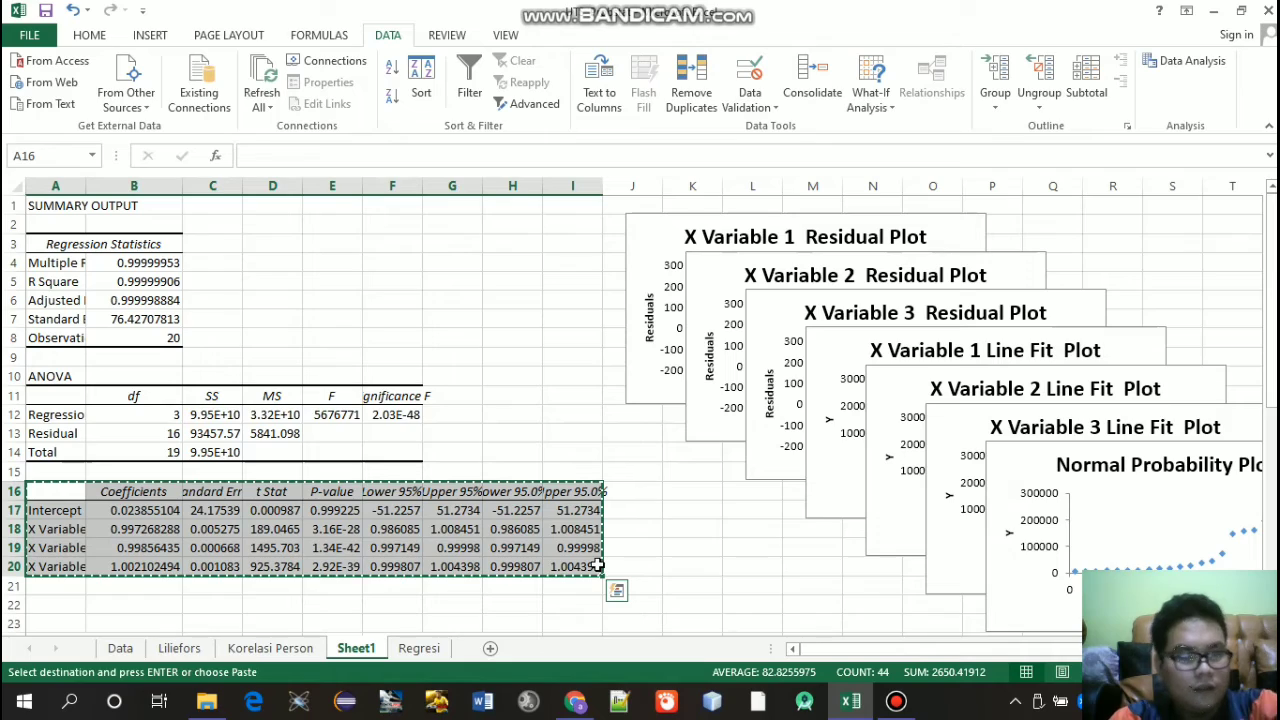
# Step: Paste the copied coefficients table into the Regresi sheet starting at cell M46
pyautogui.click(420, 648)
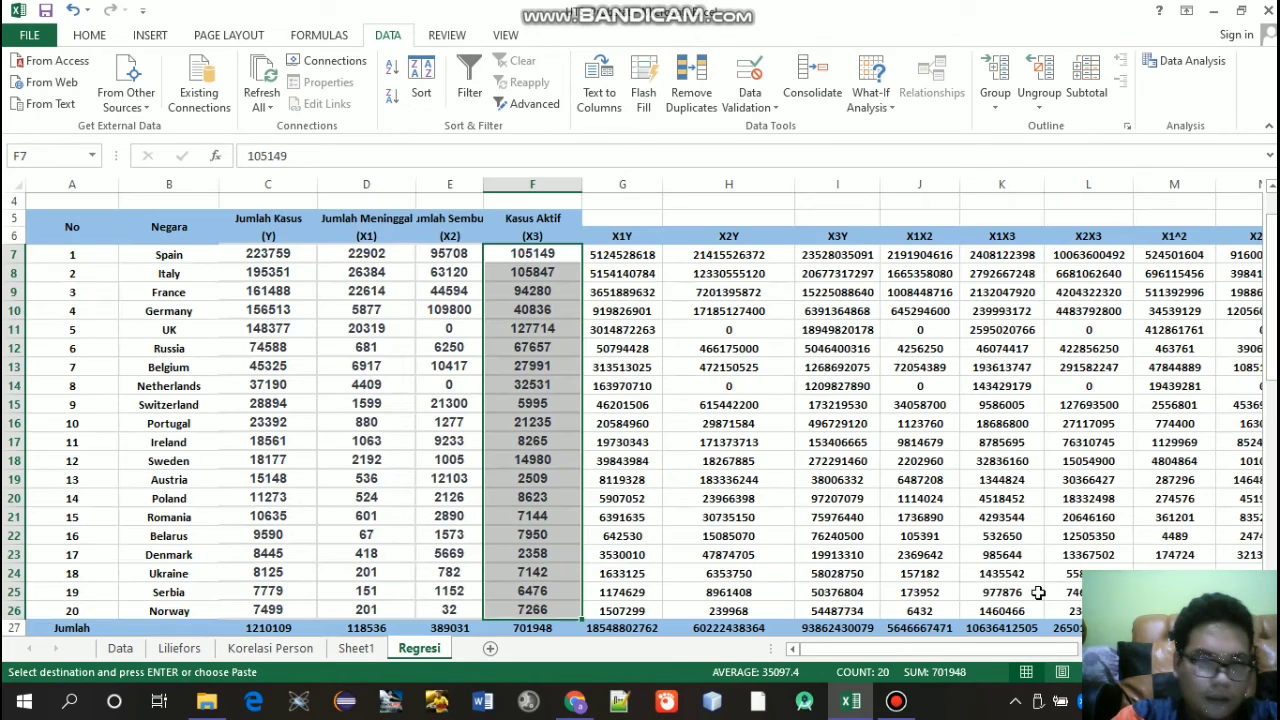
pyautogui.moveTo(1271, 350); pyautogui.dragTo(1271, 364)
pyautogui.moveTo(963, 648); pyautogui.dragTo(1095, 655)
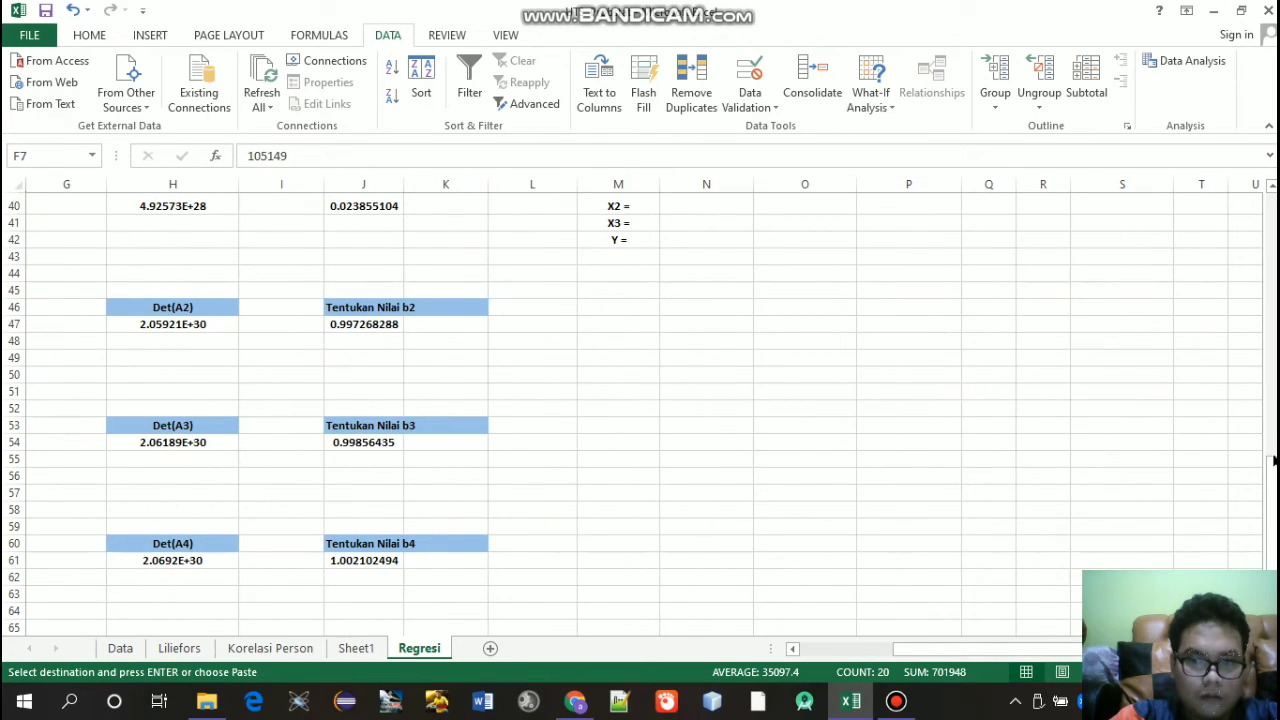
pyautogui.click(1273, 455)
pyautogui.moveTo(1273, 456); pyautogui.dragTo(1265, 556)
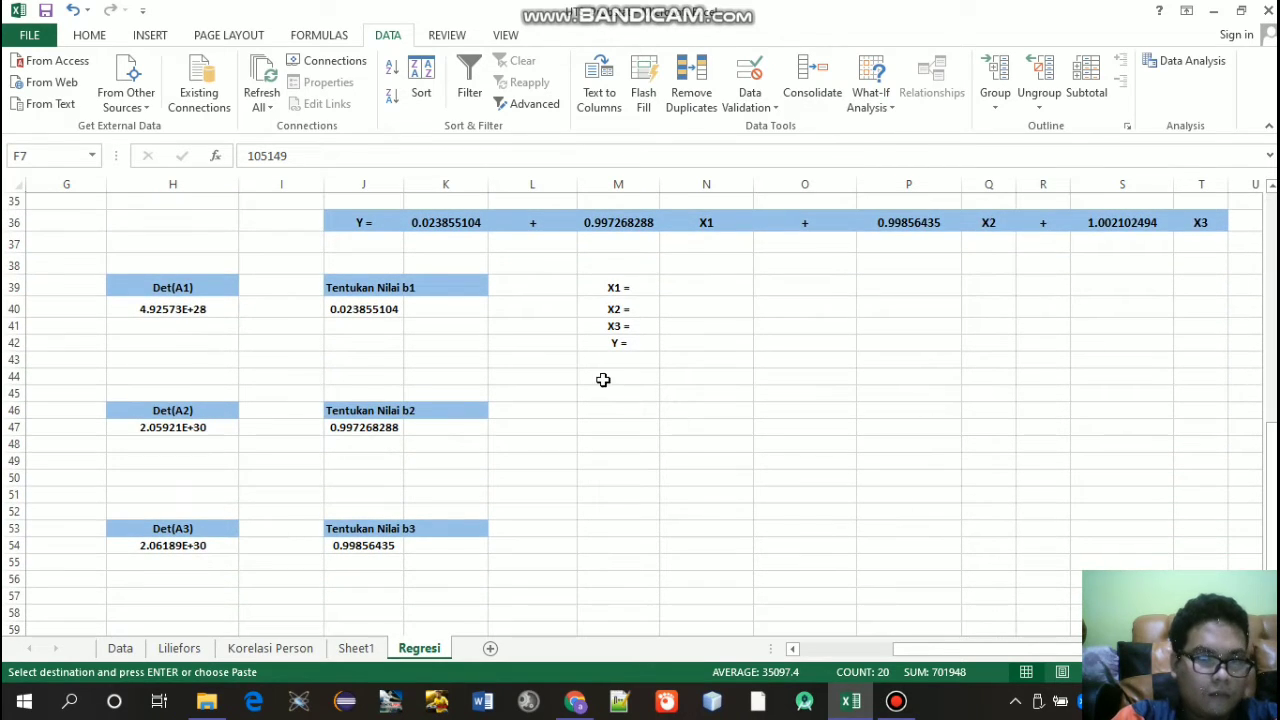
pyautogui.click(613, 399)
pyautogui.click(616, 409)
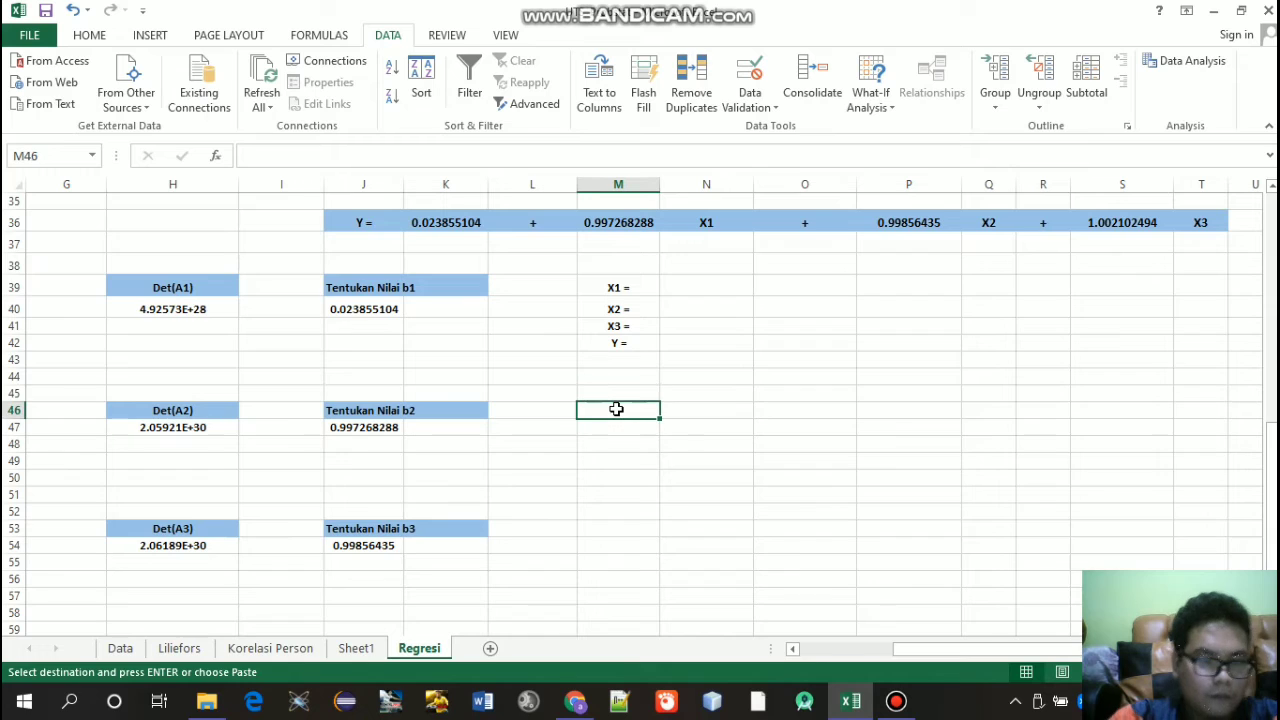
pyautogui.hotkey('ctrl', 'v')
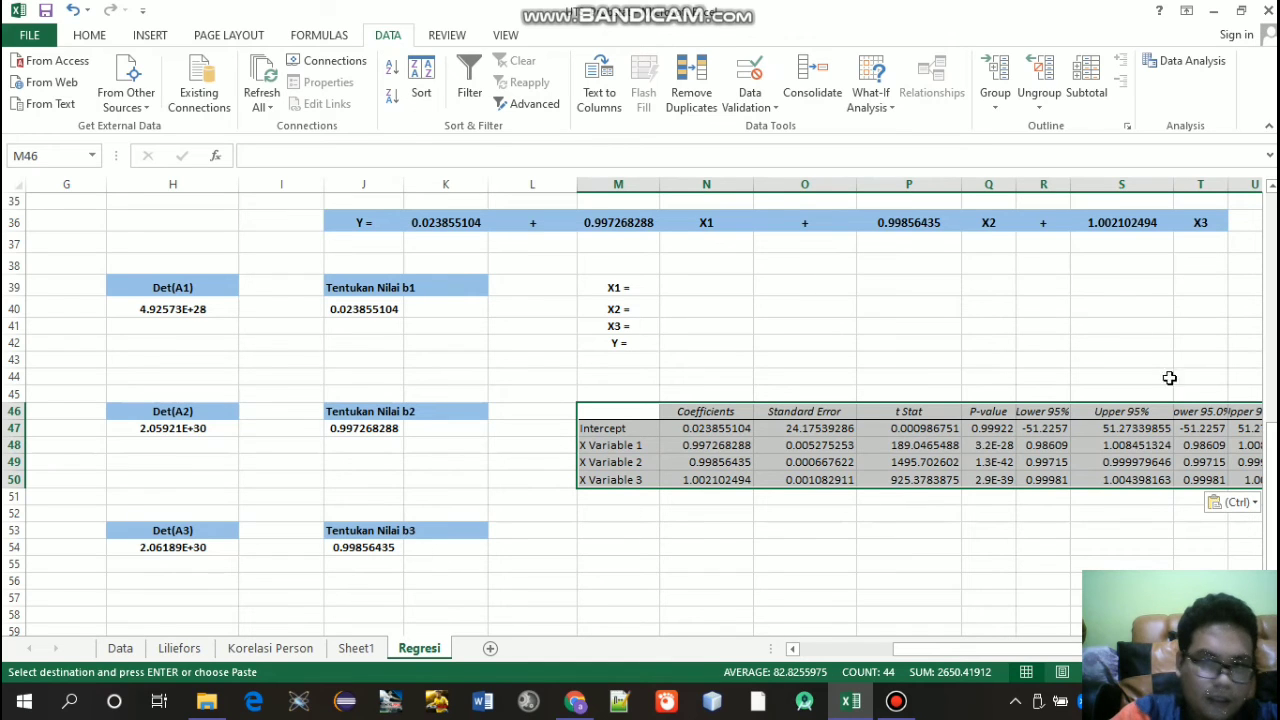
pyautogui.moveTo(1271, 467); pyautogui.dragTo(1276, 498)
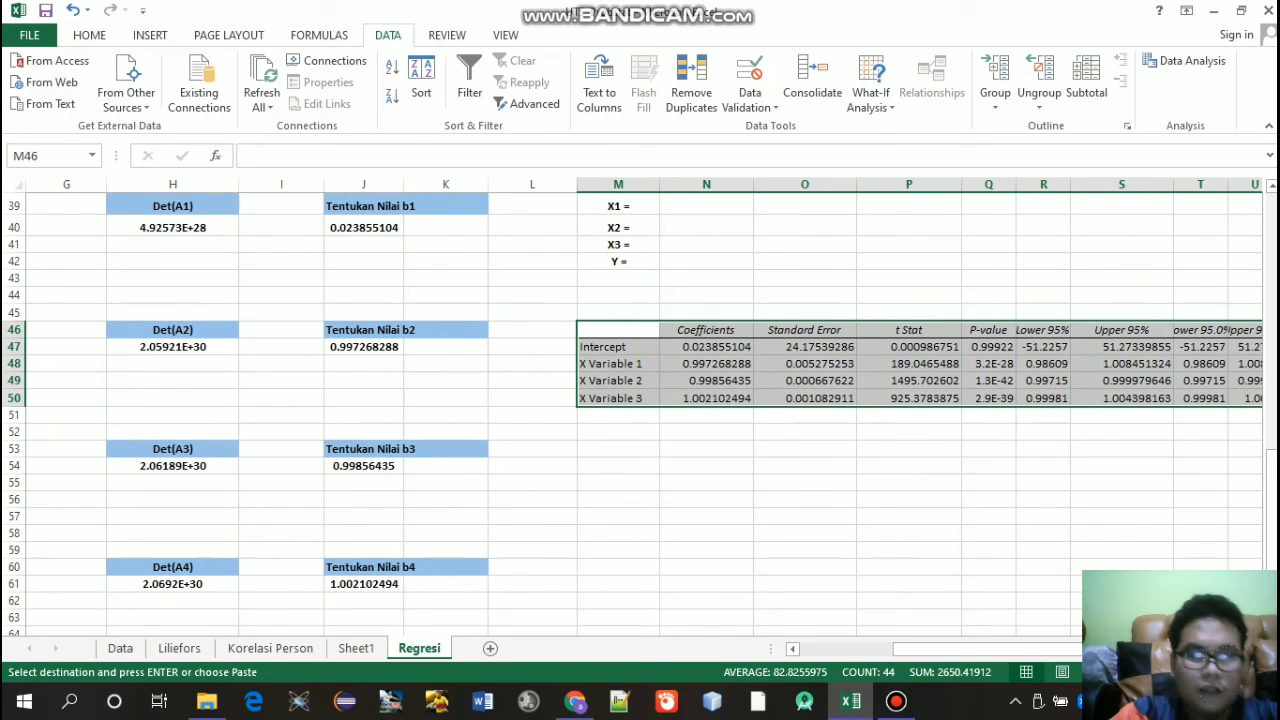
pyautogui.moveTo(1273, 468); pyautogui.dragTo(1273, 395)
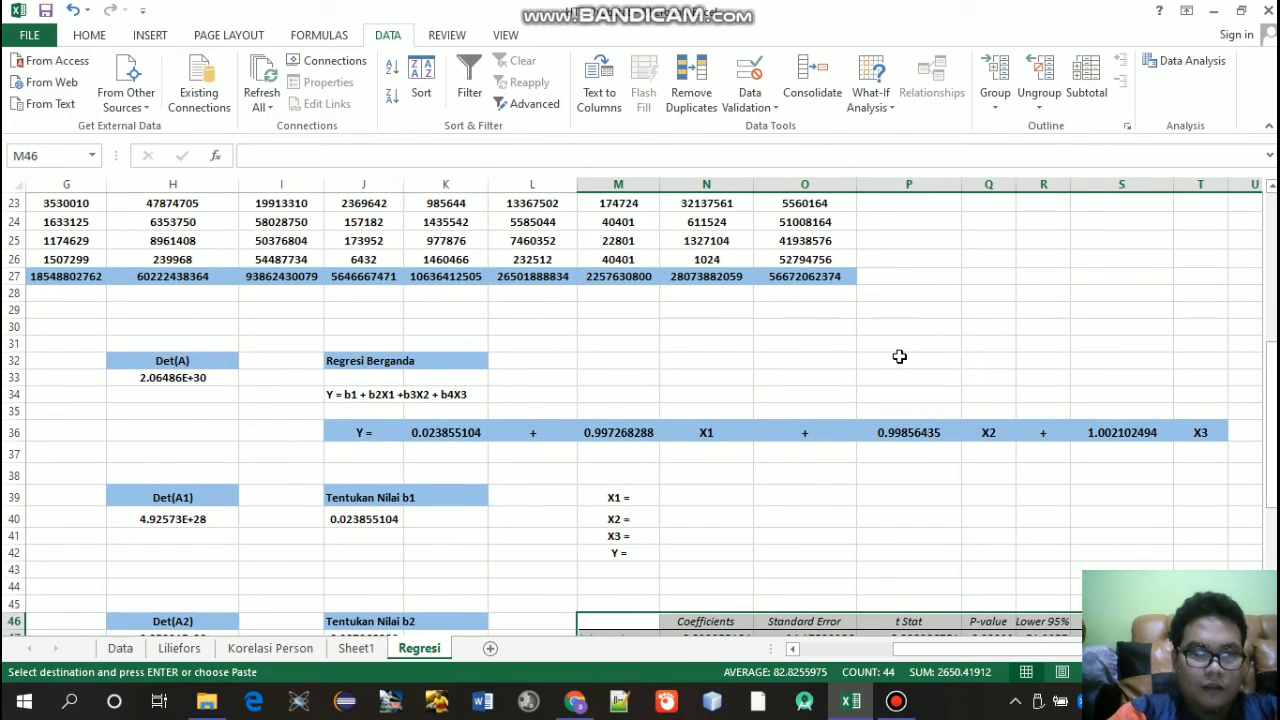